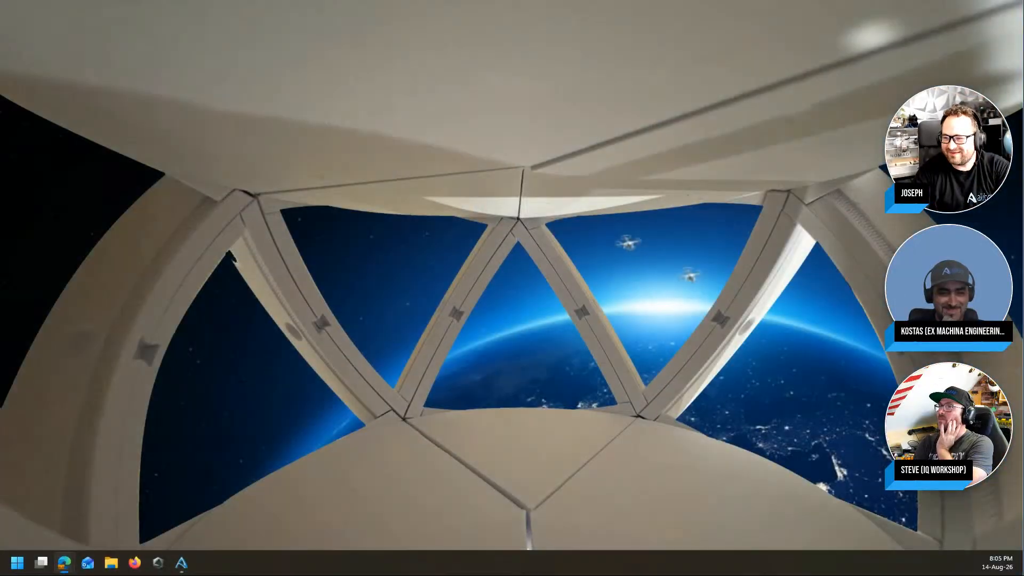
Step: Switch to Alibre Design and examine the triangular pocket pattern on the Isogrid plate
key(alt+Tab)
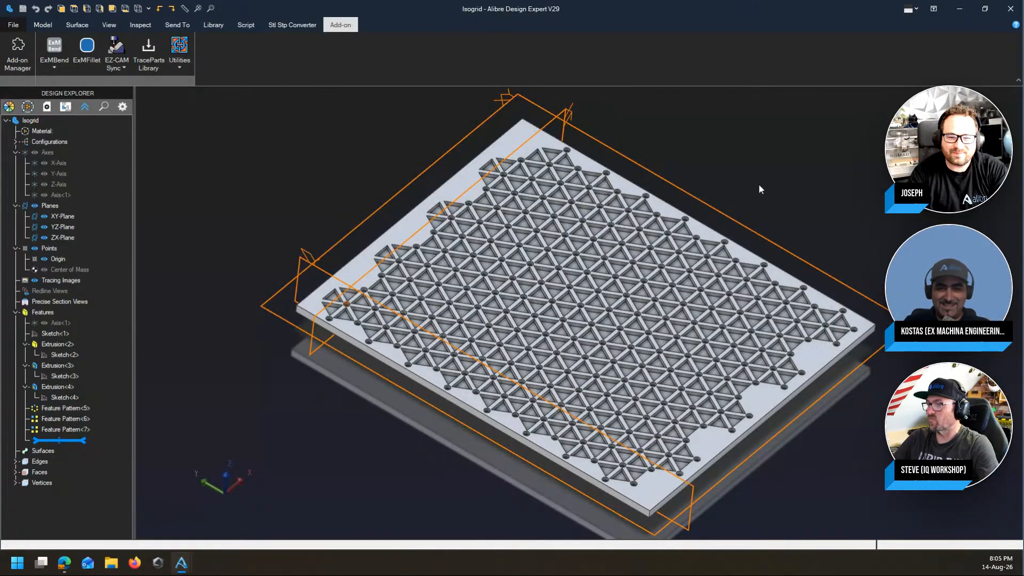
click(697, 193)
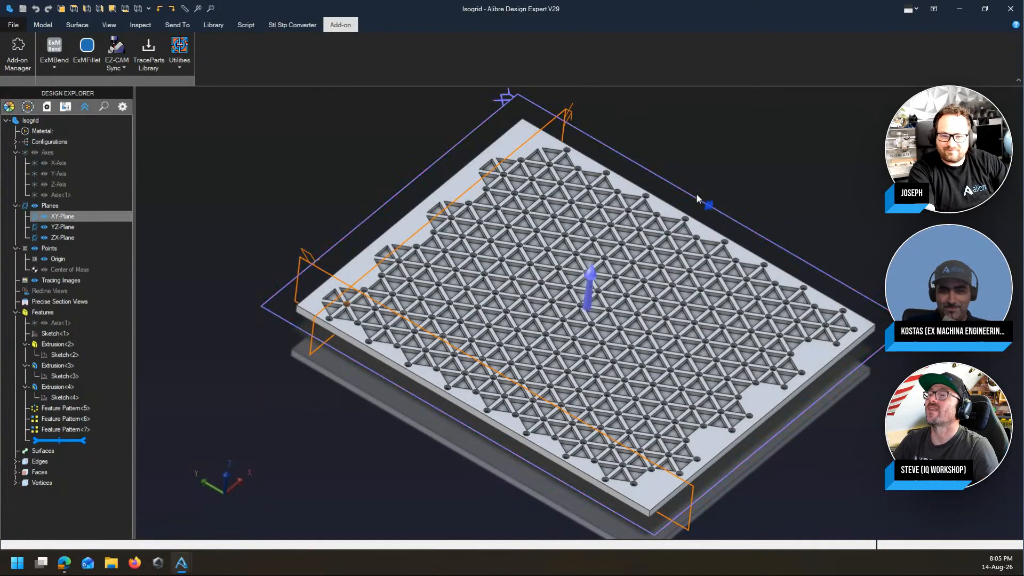
key(Escape)
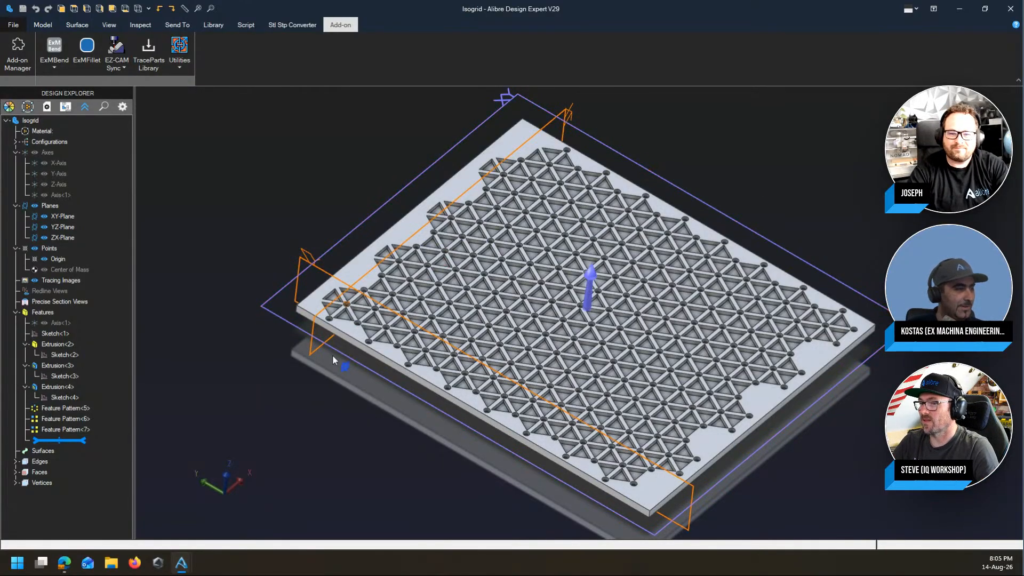
mouse_move(330, 379)
middle_down()
mouse_move(334, 336)
mouse_move(332, 374)
middle_up()
mouse_move(795, 171)
middle_down()
mouse_move(789, 234)
mouse_move(796, 182)
middle_up()
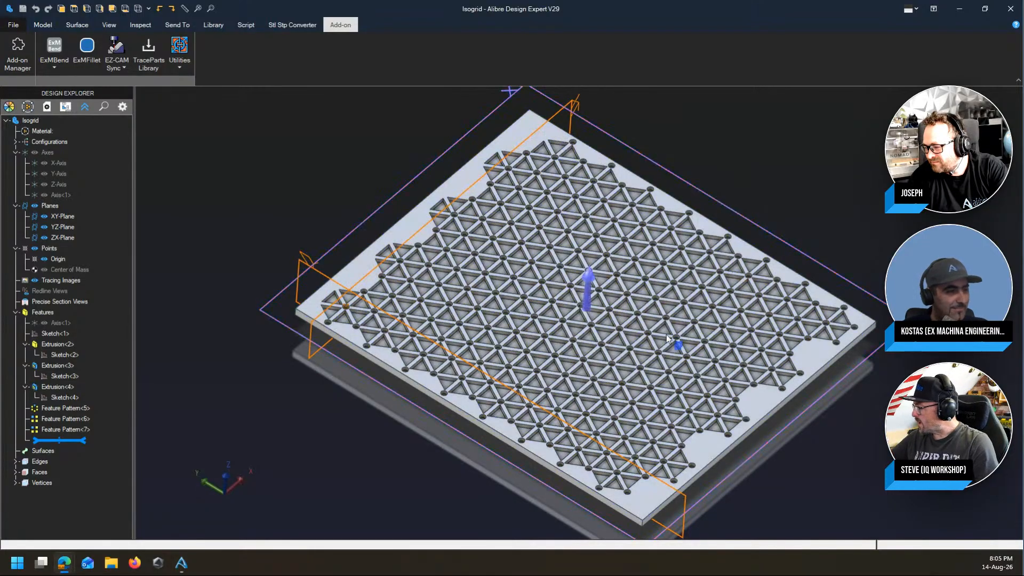
middle_drag(807, 394, 541, 400)
scroll(541, 400, up, 8)
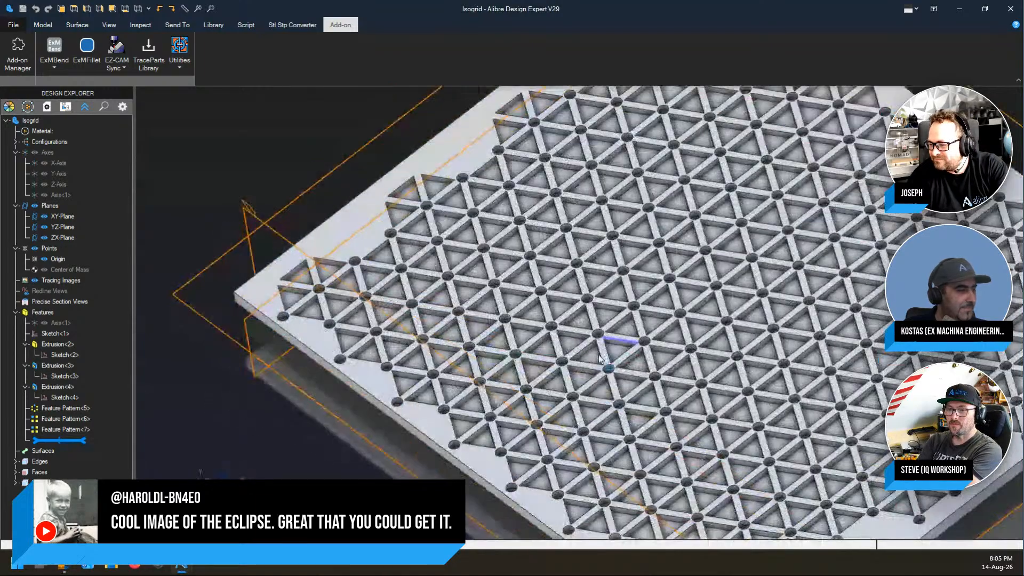
scroll(605, 354, down, 8)
scroll(645, 264, up, 4)
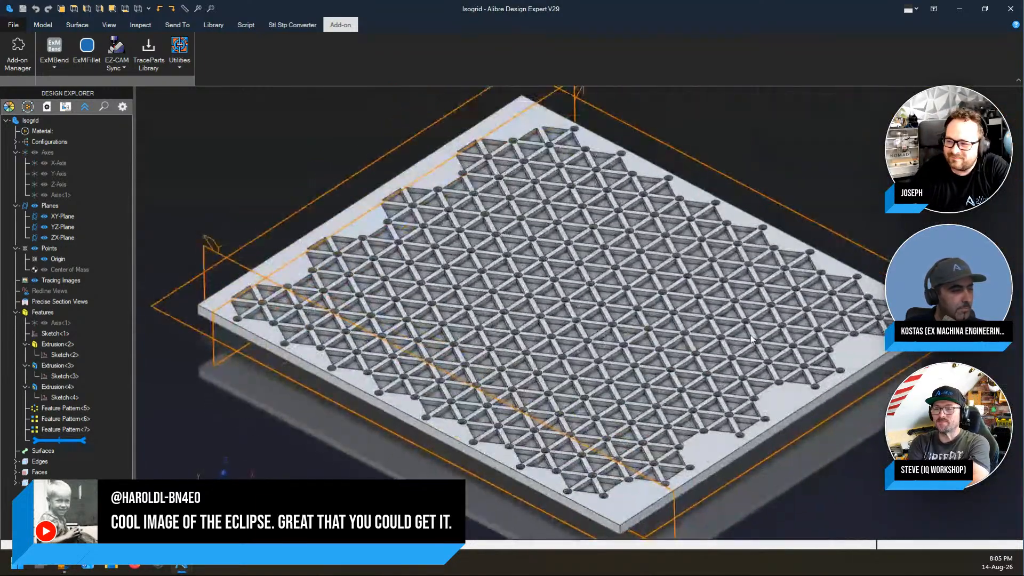
scroll(644, 265, down, 3)
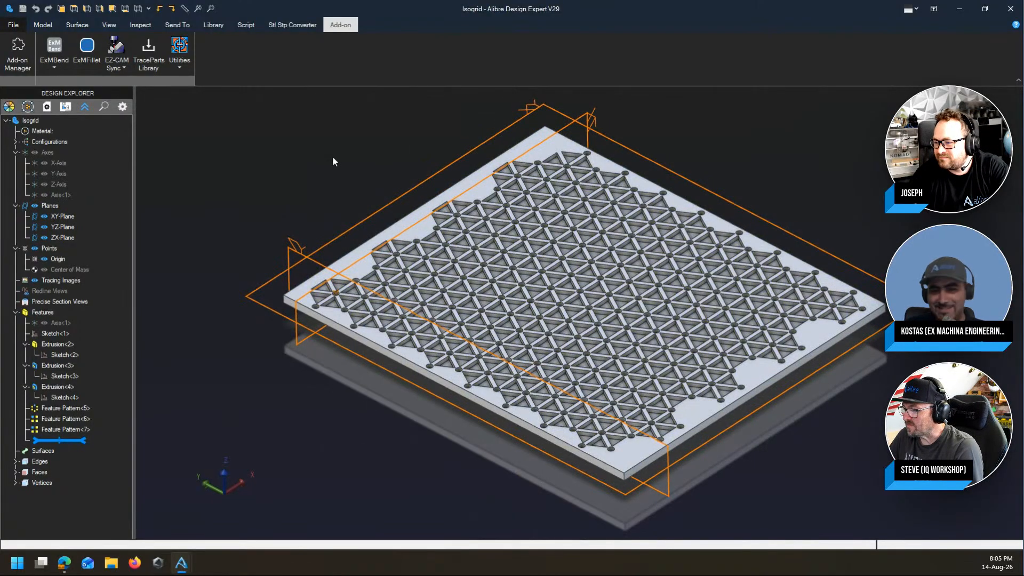
Step: Start ExMFillet and pick the plate's top face as Face A and a triangular pocket's floor as Face B
click(87, 51)
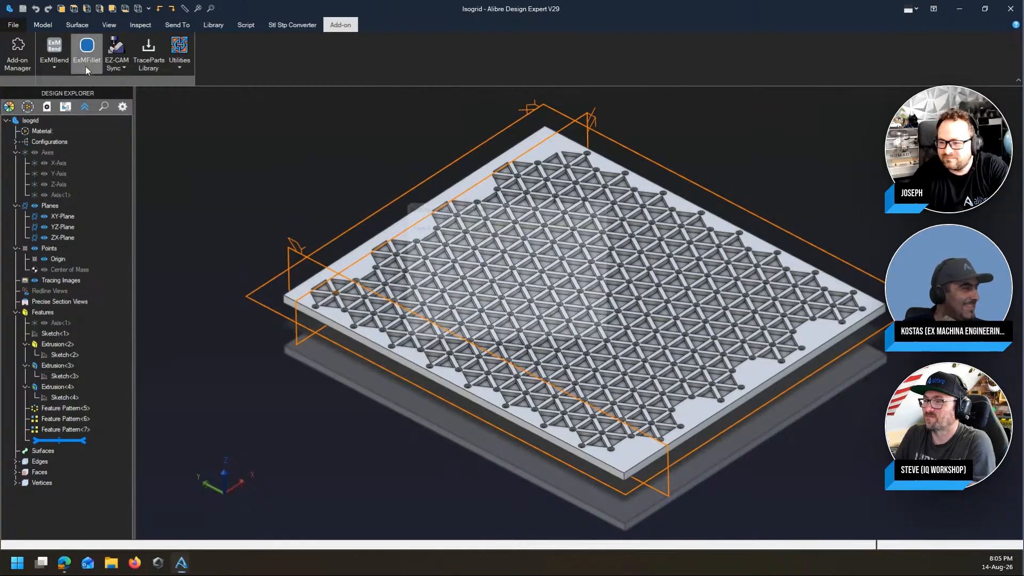
drag(526, 203, 831, 186)
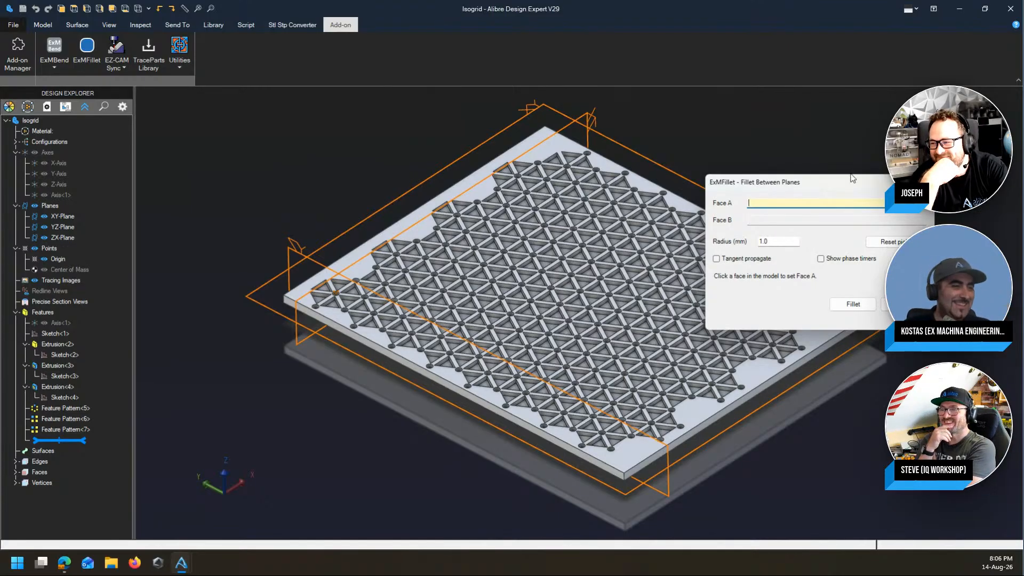
drag(834, 183, 772, 144)
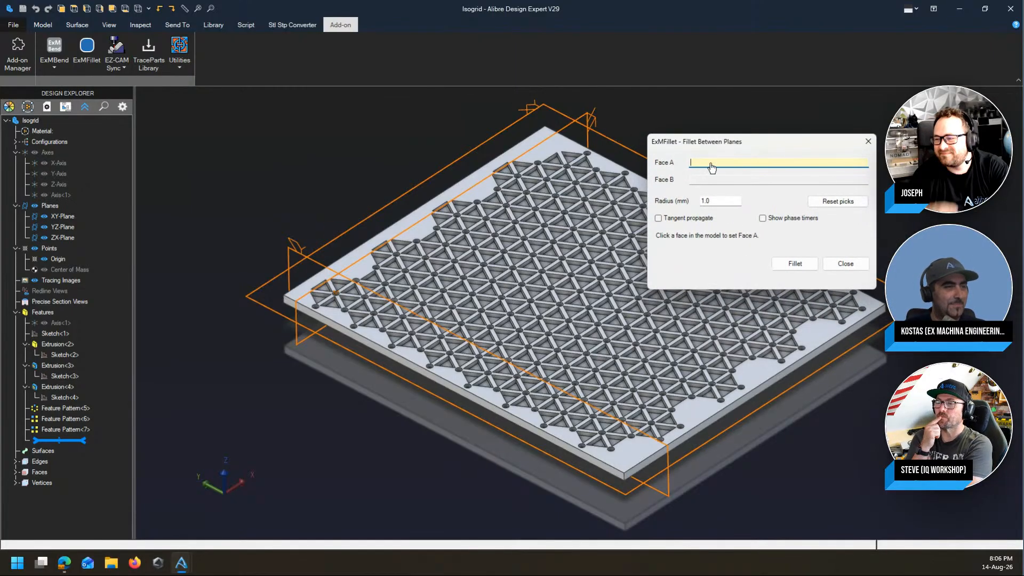
click(554, 154)
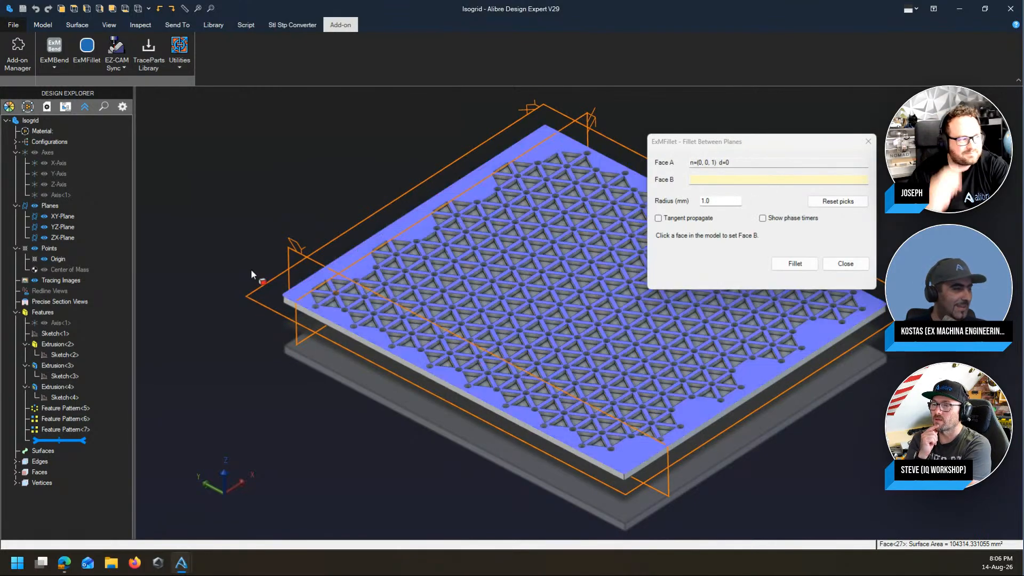
scroll(267, 290, up, 5)
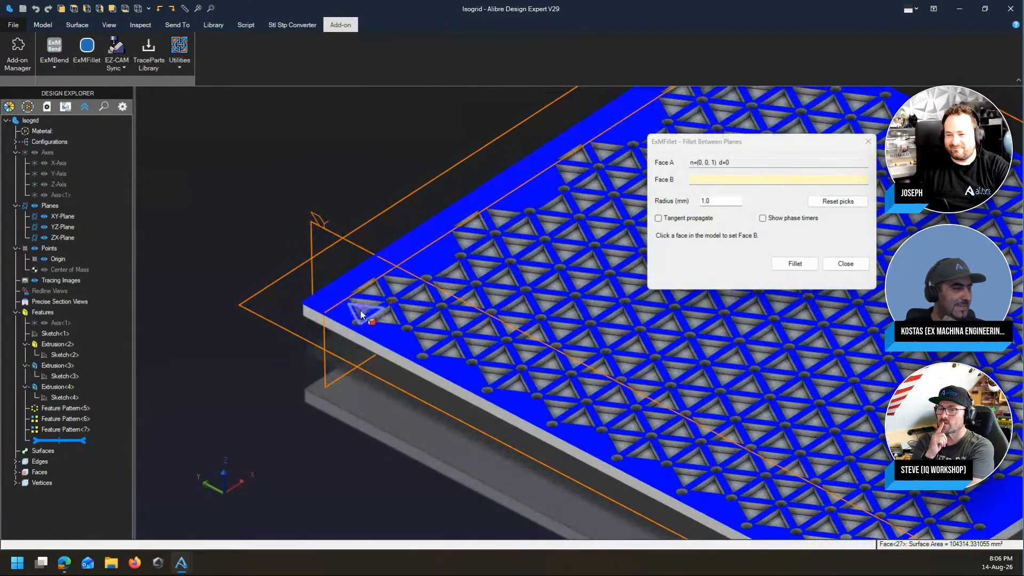
click(361, 314)
scroll(338, 218, down, 5)
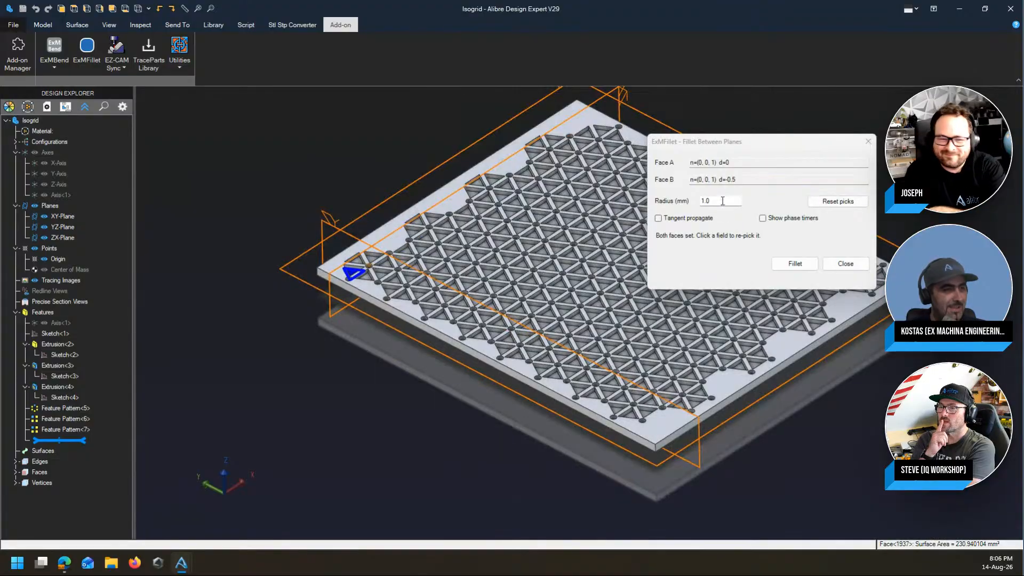
Step: Fillet all edges between the two picked planes with a 2.5 mm radius and close the fillet tool
click(721, 200)
text(2.5)
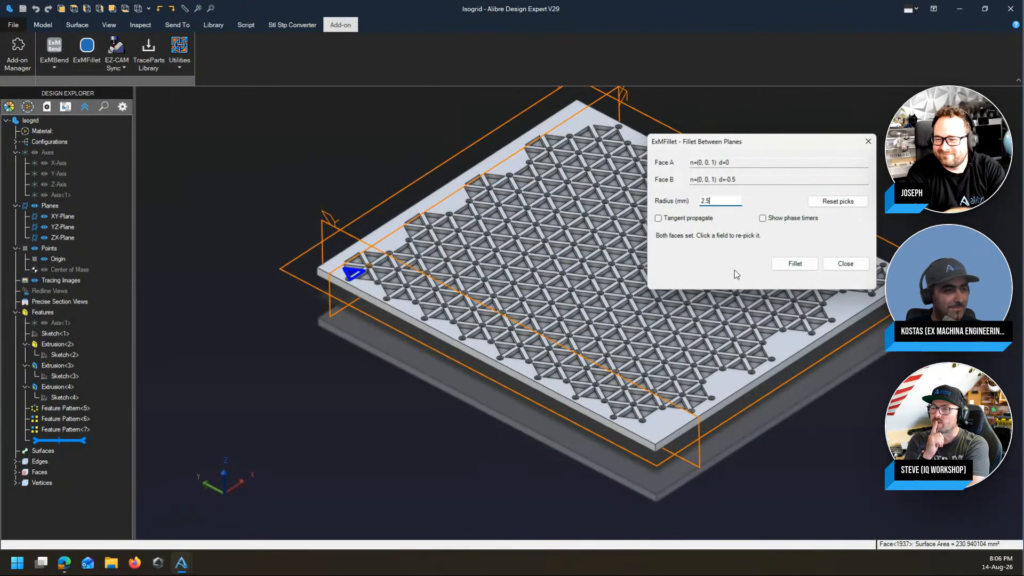
click(795, 264)
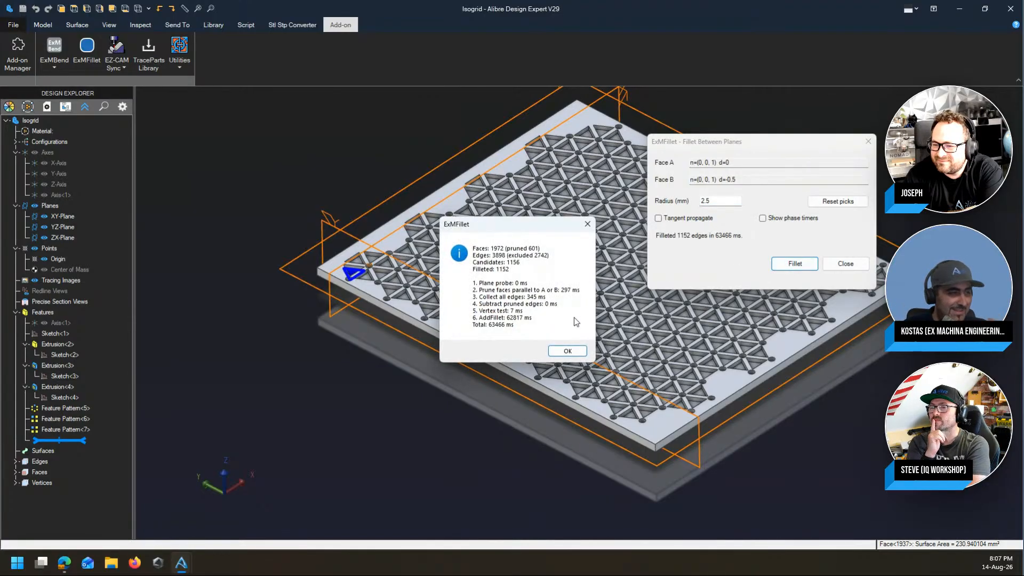
click(567, 351)
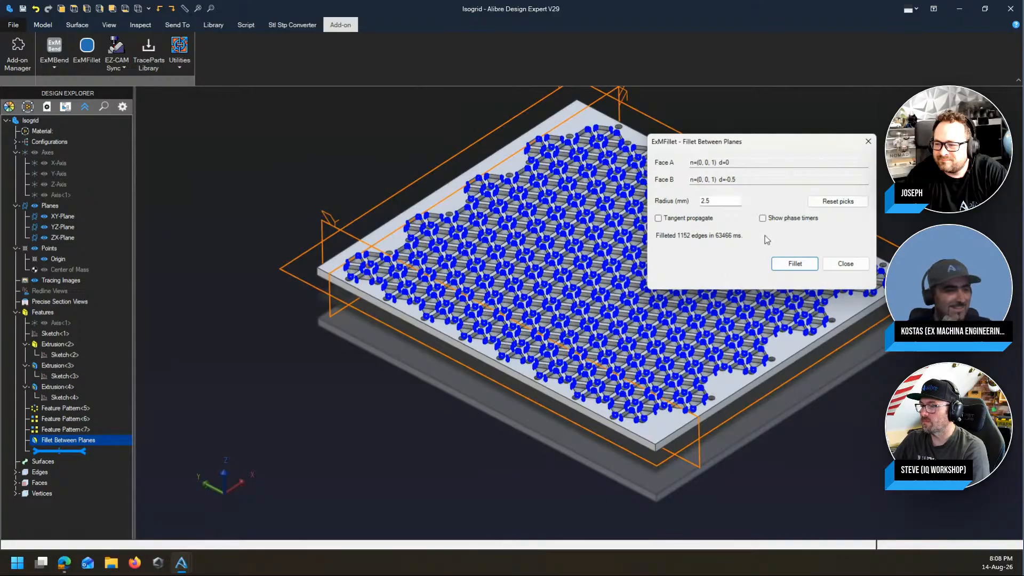
click(846, 263)
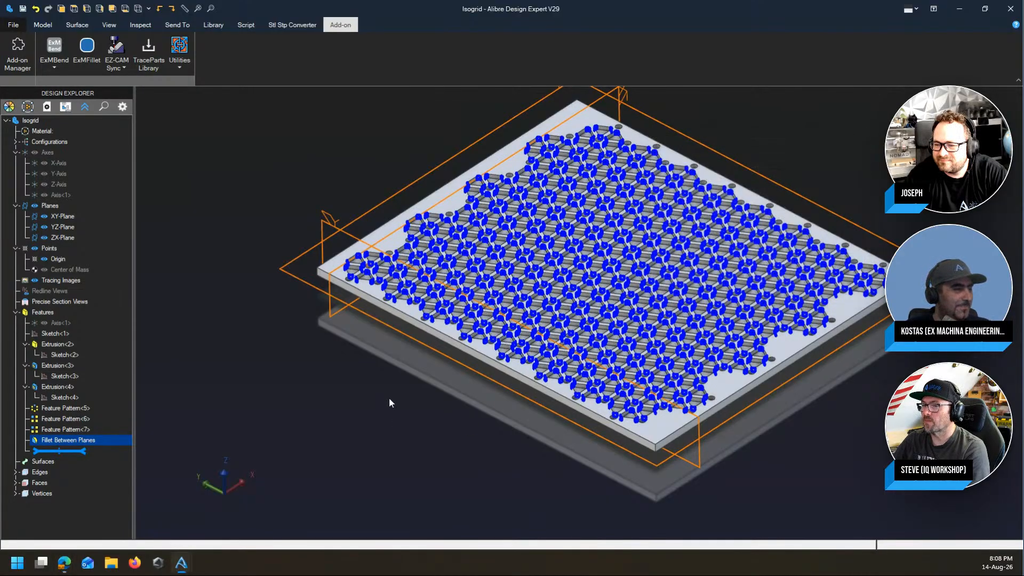
Step: Inspect the filleted pocket corners across the isogrid plate from several angles
click(389, 400)
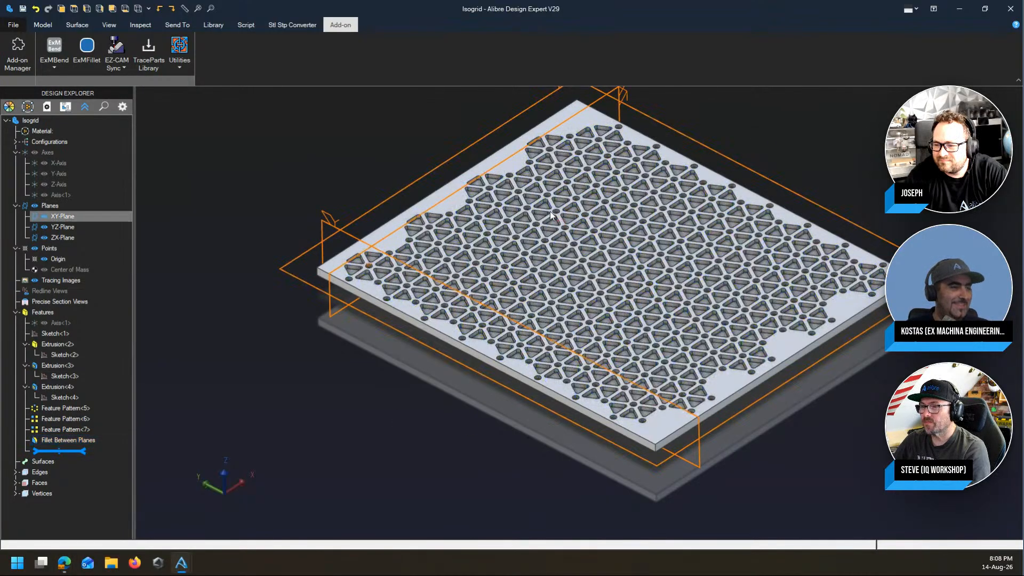
scroll(547, 209, up, 3)
middle_drag(546, 209, 622, 239)
scroll(567, 381, down, 4)
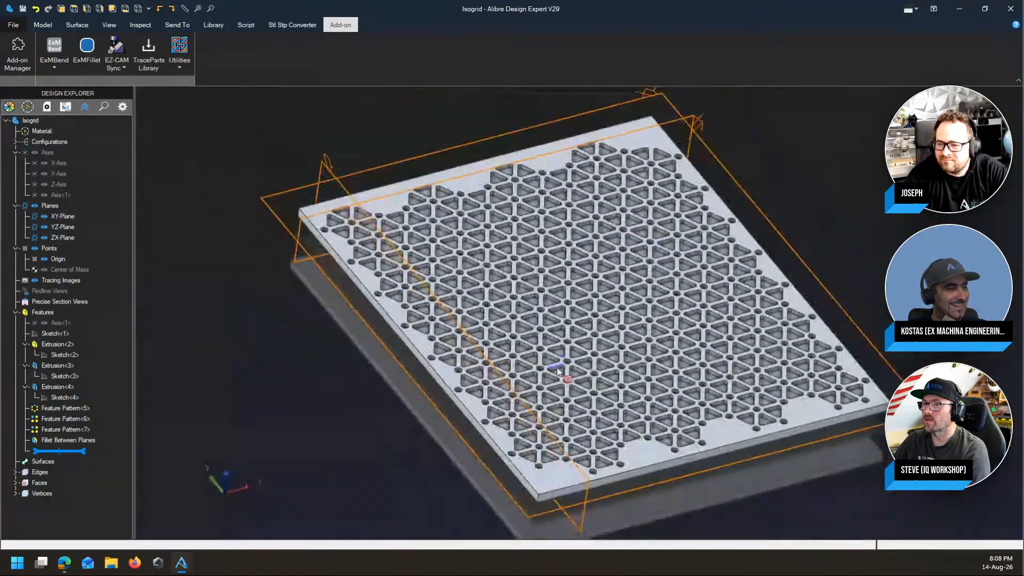
middle_drag(652, 275, 606, 304)
scroll(528, 321, up, 3)
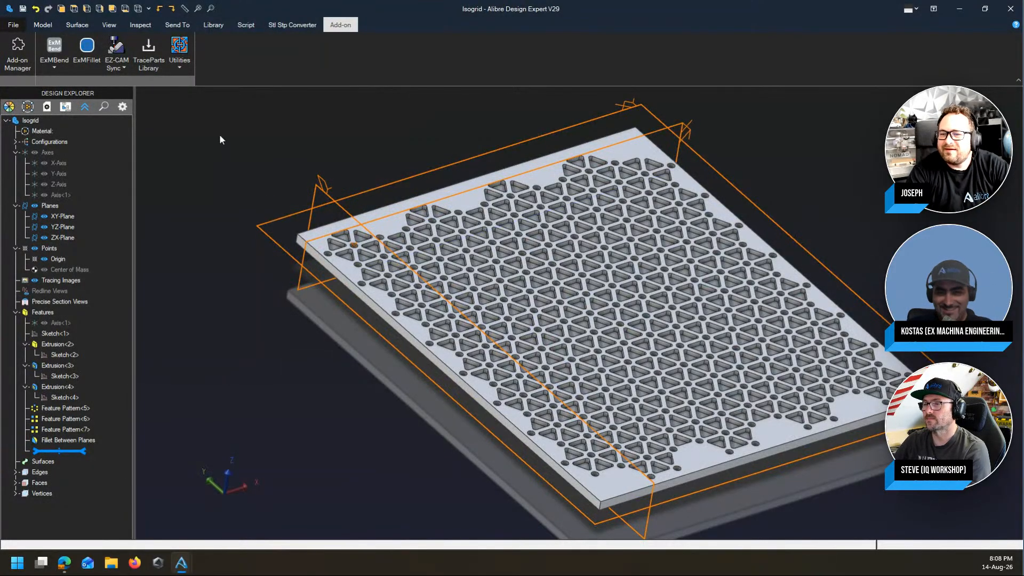
Step: Close the Isogrid part without saving its changes
click(1011, 8)
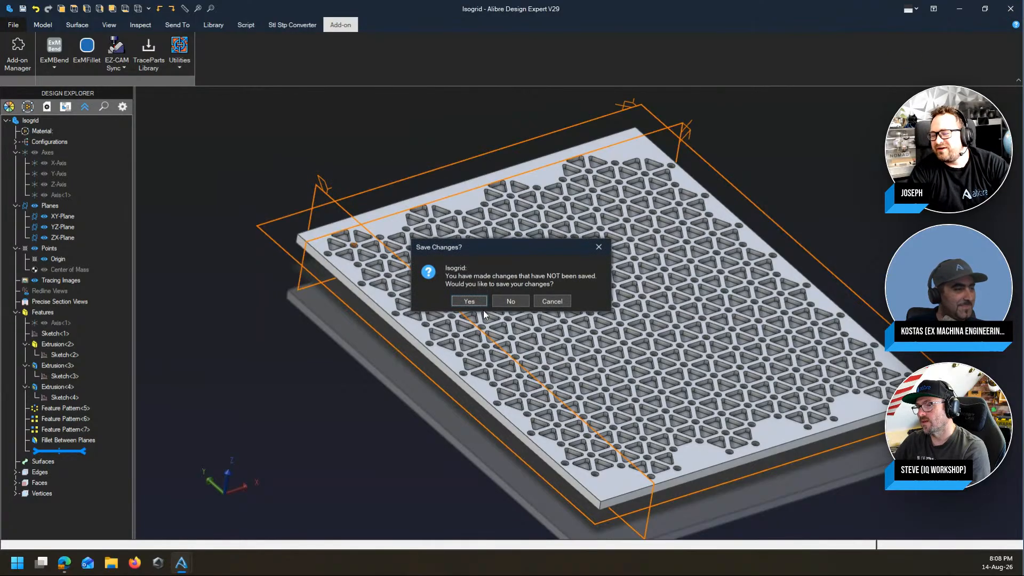
click(549, 301)
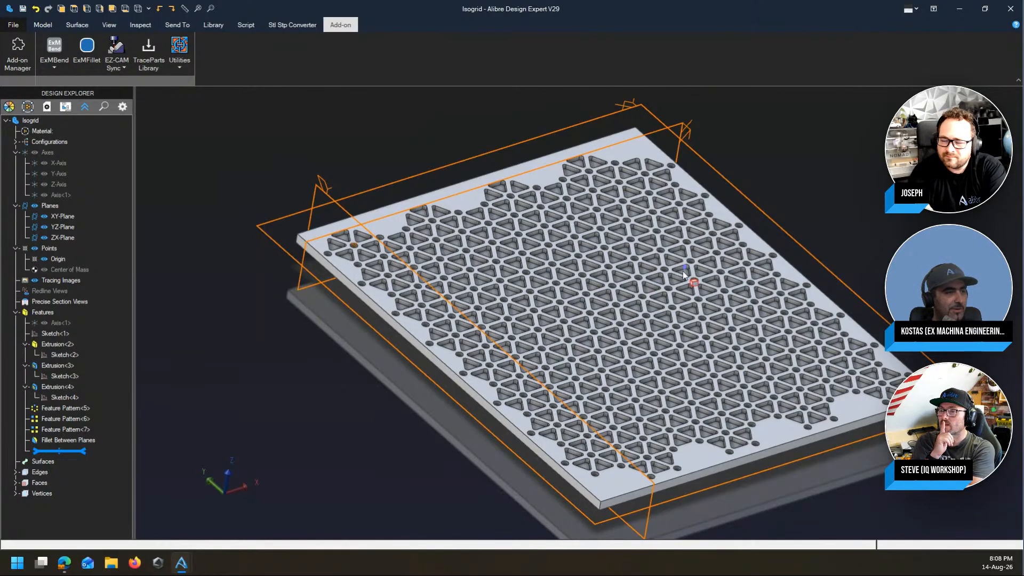
mouse_move(684, 275)
middle_down()
mouse_move(673, 300)
mouse_move(670, 291)
mouse_move(696, 281)
middle_up()
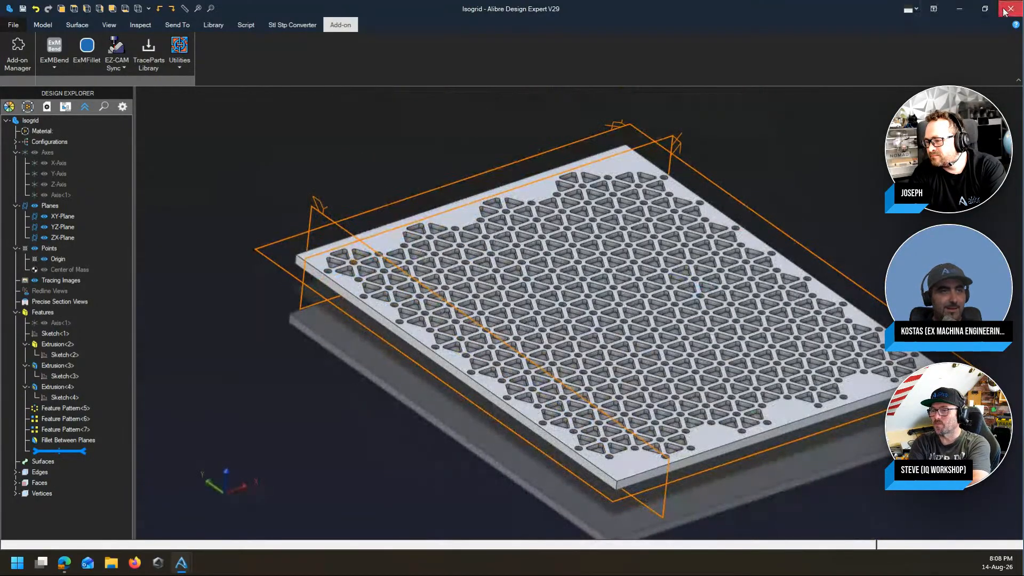
click(1005, 11)
click(517, 300)
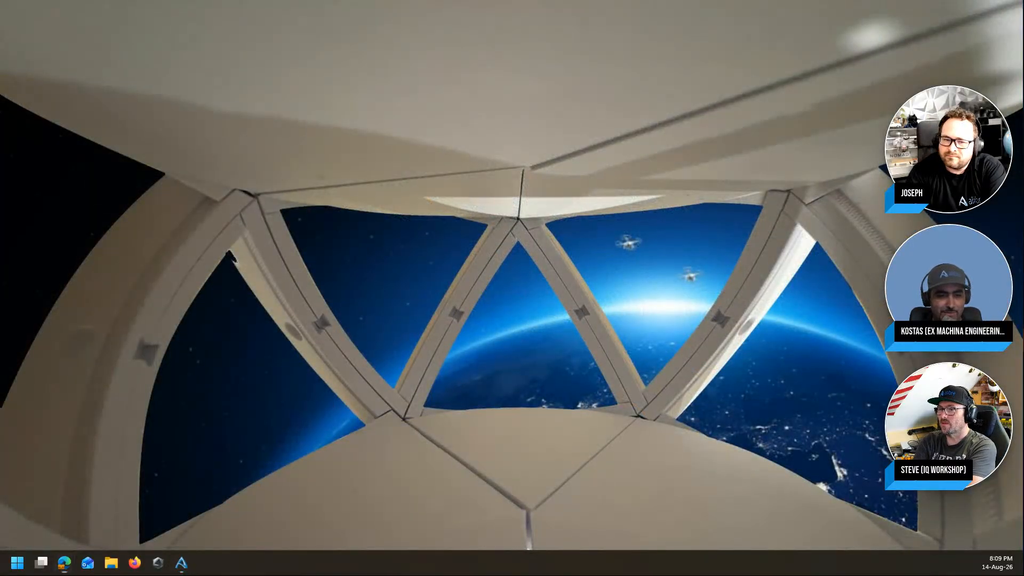
Step: Bring the Alibre Design home window into view and open the recent Candy Packer assembly
drag(1021, 122, 464, 57)
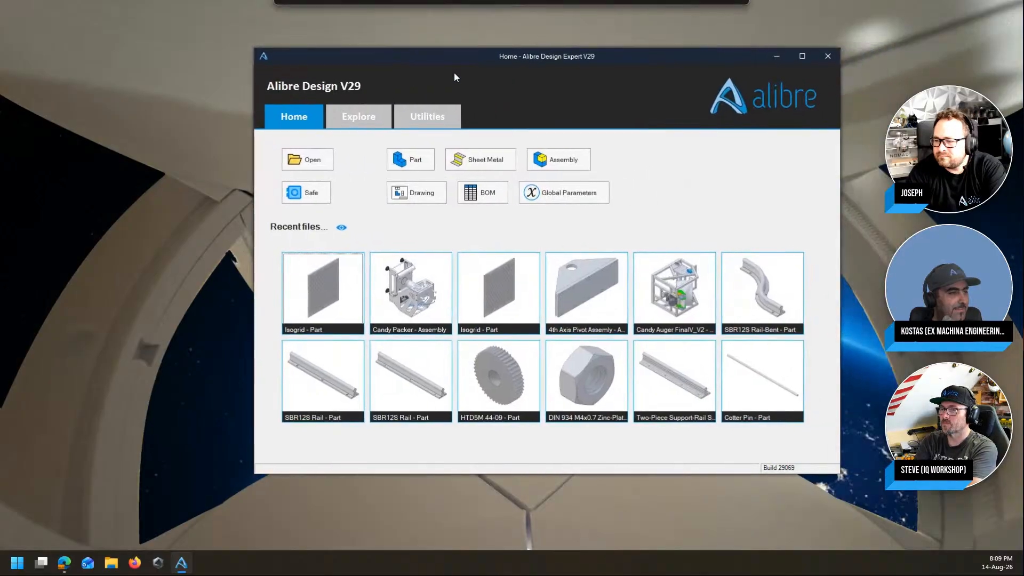
double_click(390, 282)
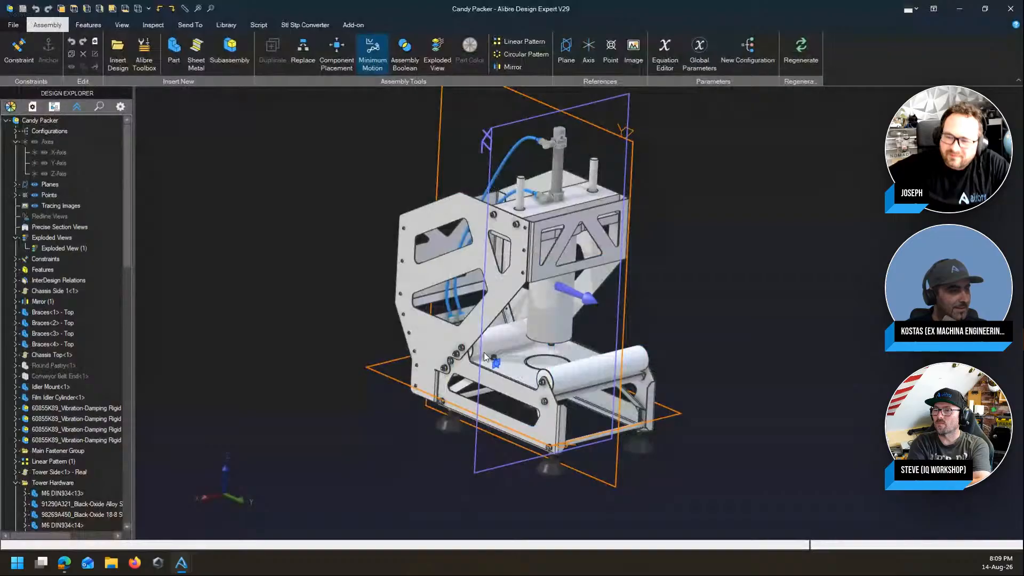
scroll(590, 361, down, 3)
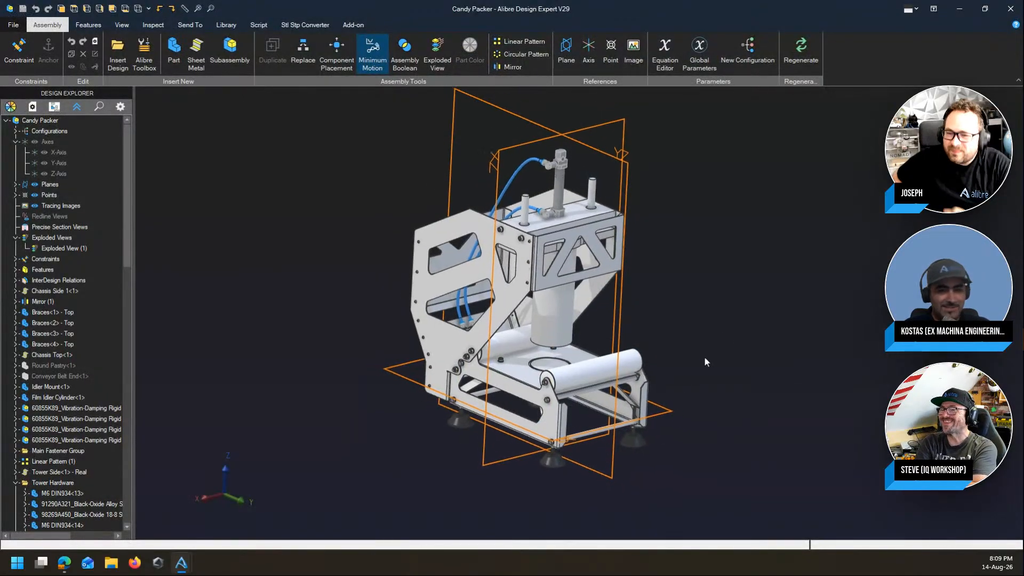
scroll(707, 290, up, 2)
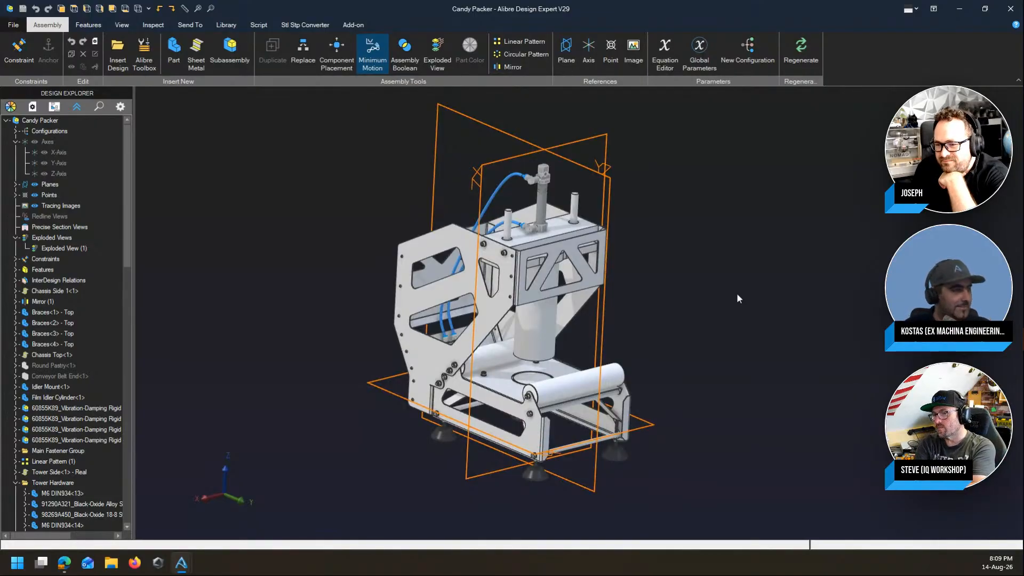
Step: Launch the ExMDrawings add-on for the Candy Packer assembly and arrange its window beside the model
click(190, 25)
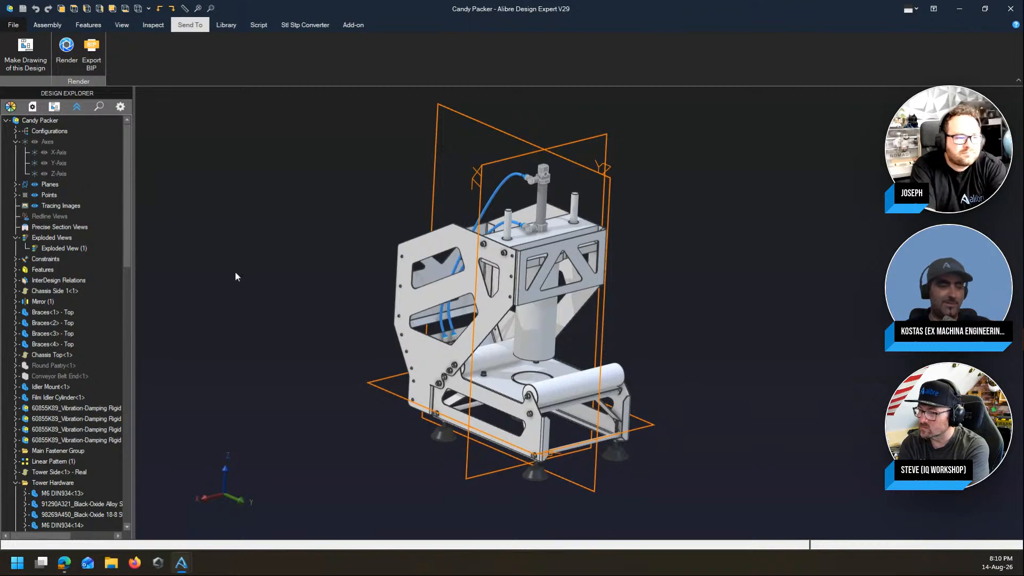
click(353, 24)
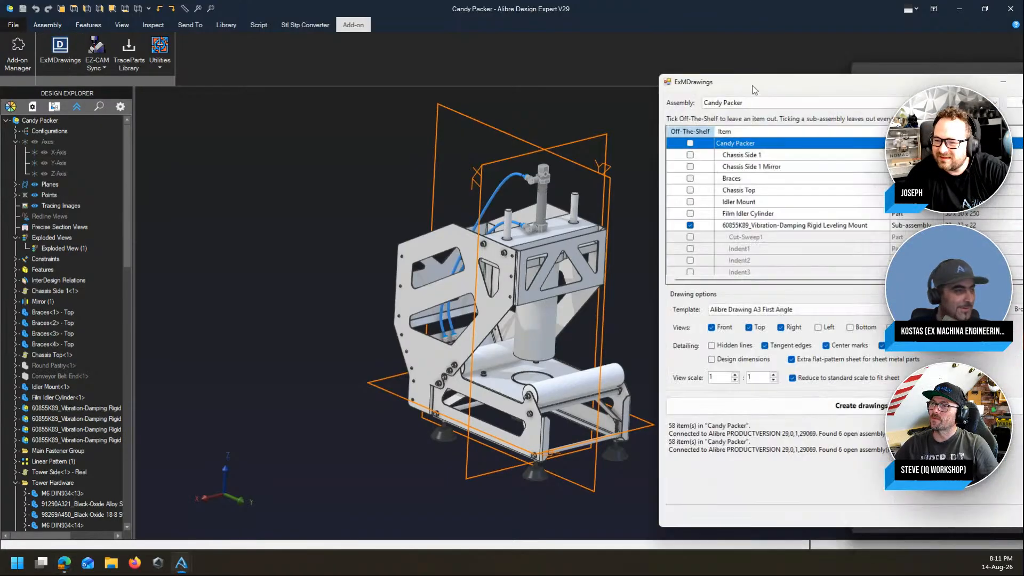
drag(748, 90, 237, 87)
middle_drag(697, 285, 833, 277)
click(186, 567)
click(293, 512)
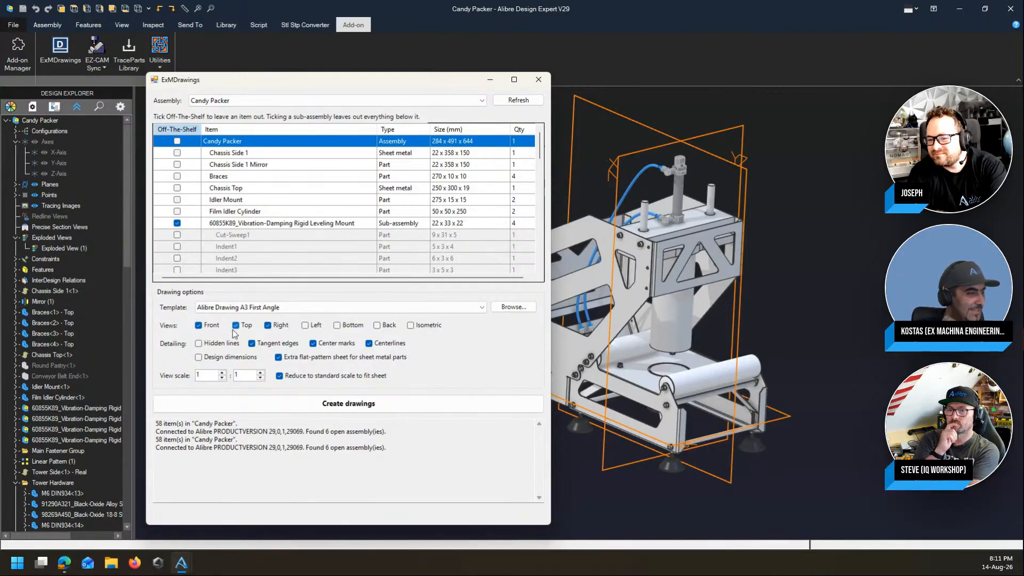
Step: Include hidden lines and design dimensions in the Candy Packer drawing options, review the item list, and return to the model
click(199, 343)
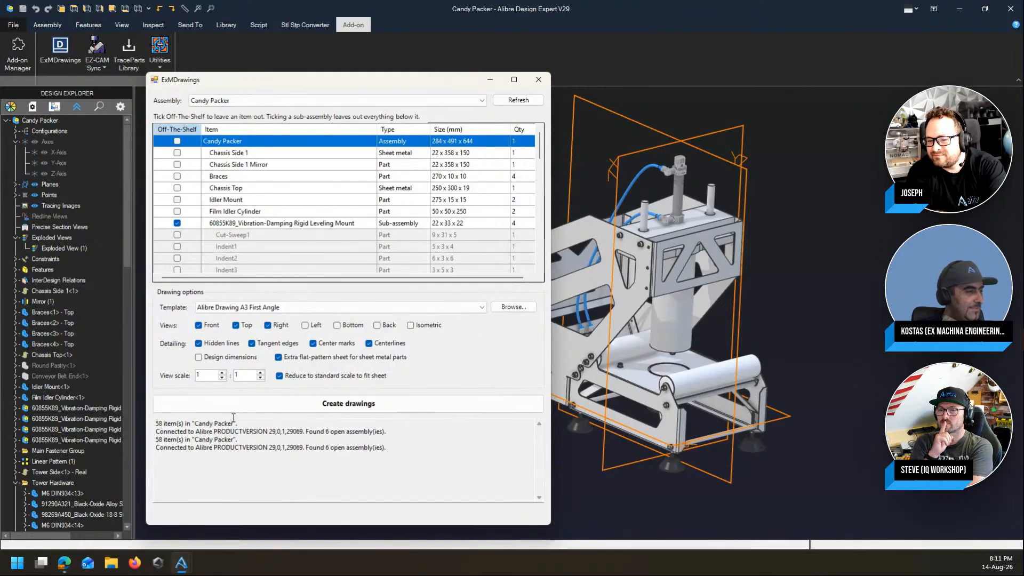
click(199, 356)
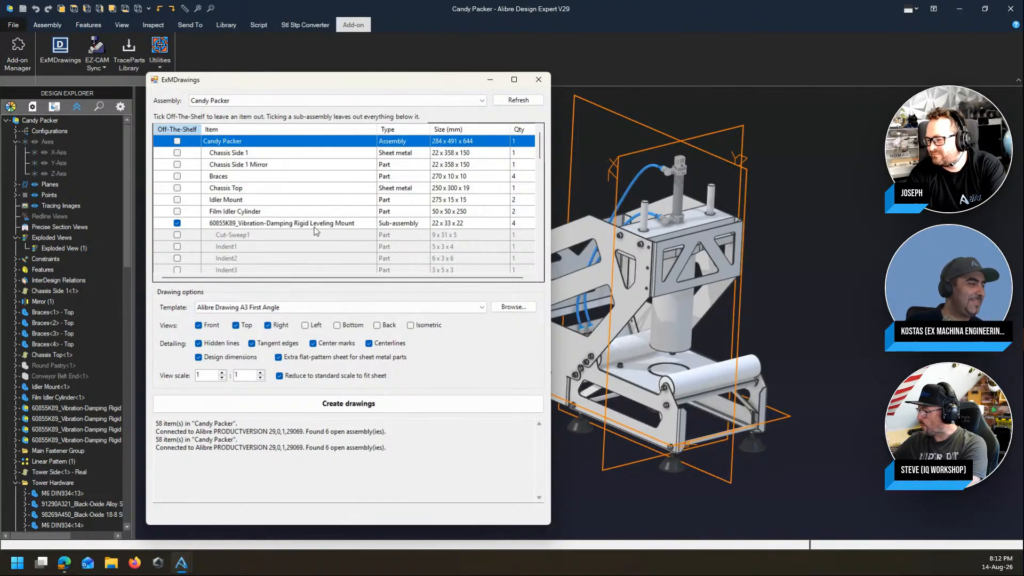
scroll(288, 234, down, 2)
scroll(293, 236, up, 2)
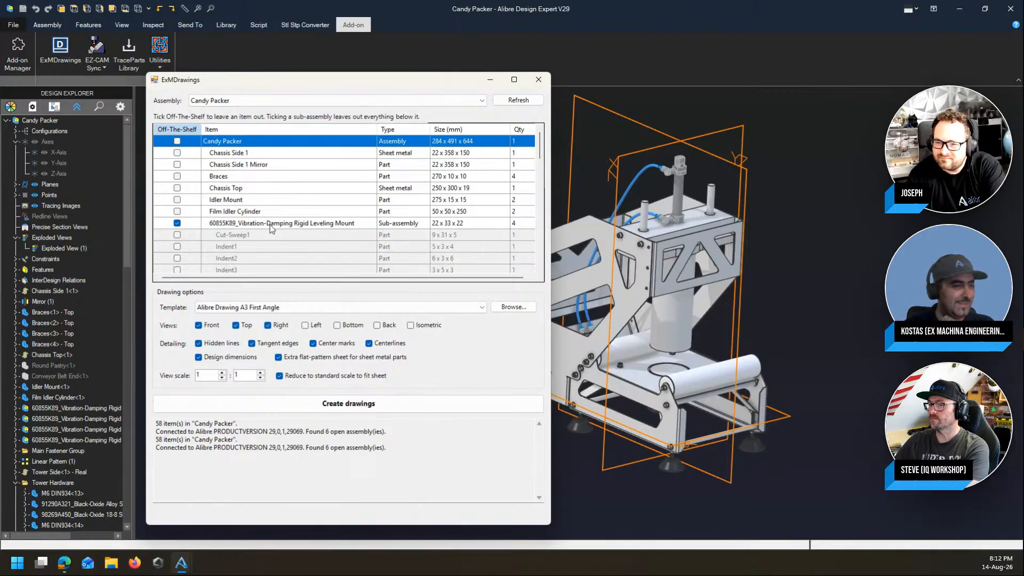
click(850, 206)
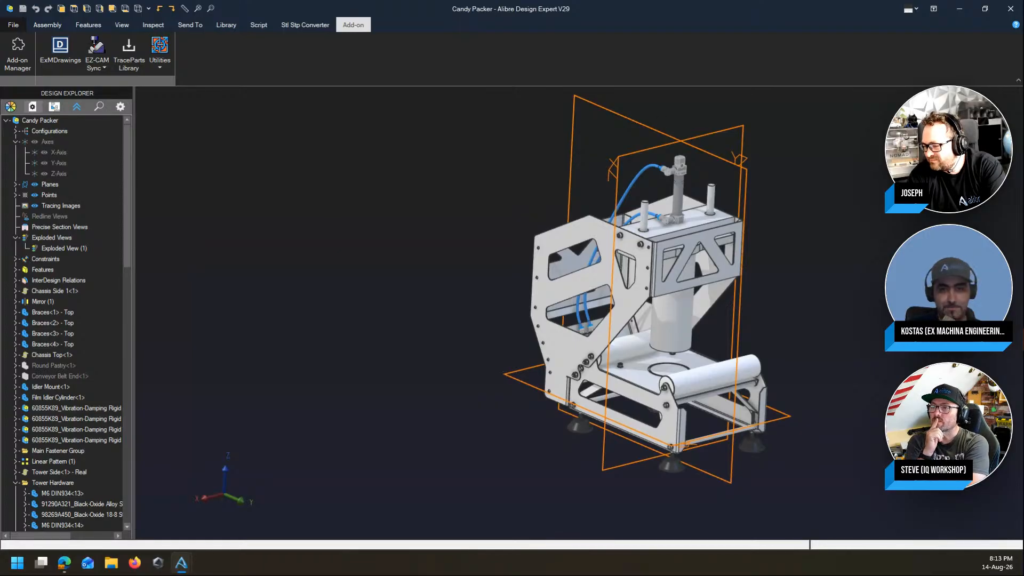
Step: Check the Candy Packer file properties for the option to treat it as part in BOM when used as a subassembly
drag(1023, 89, 464, 75)
click(268, 106)
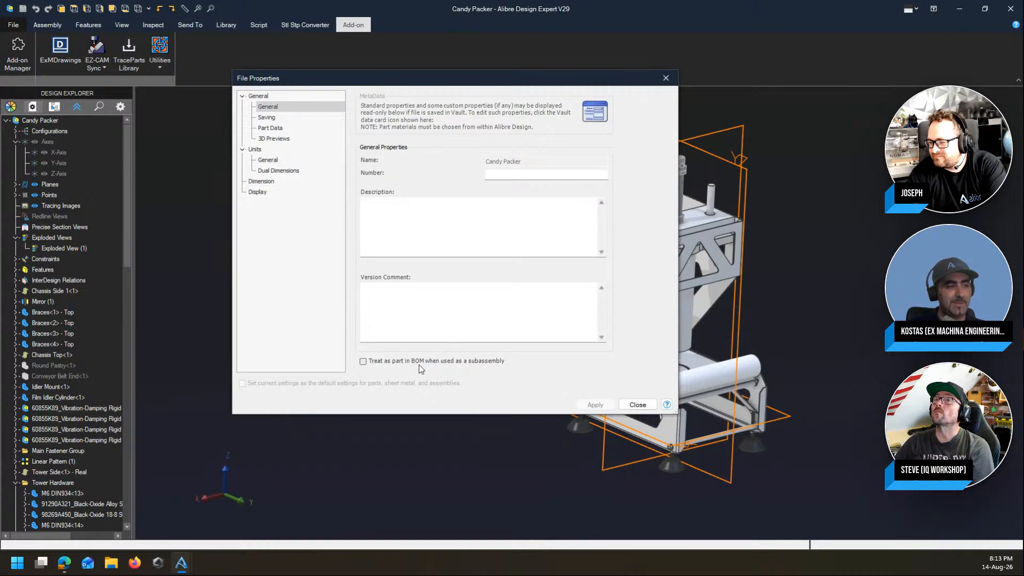
click(638, 404)
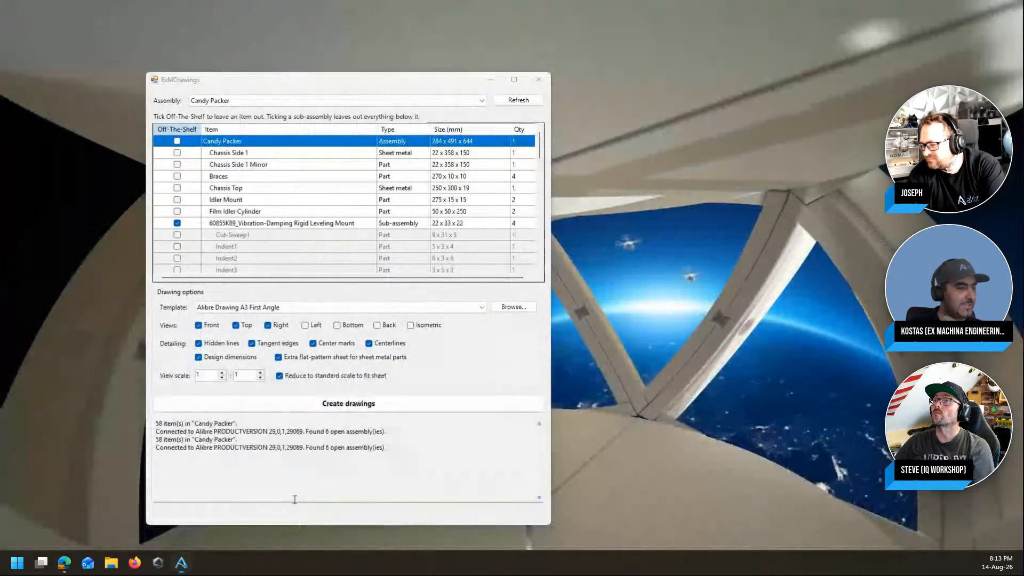
Step: Return to the ExMDrawings window beside the model and toggle the Vibration-Damping Rigid Leveling Mount's Off-The-Shelf mark off and back on
click(283, 493)
drag(348, 84, 290, 79)
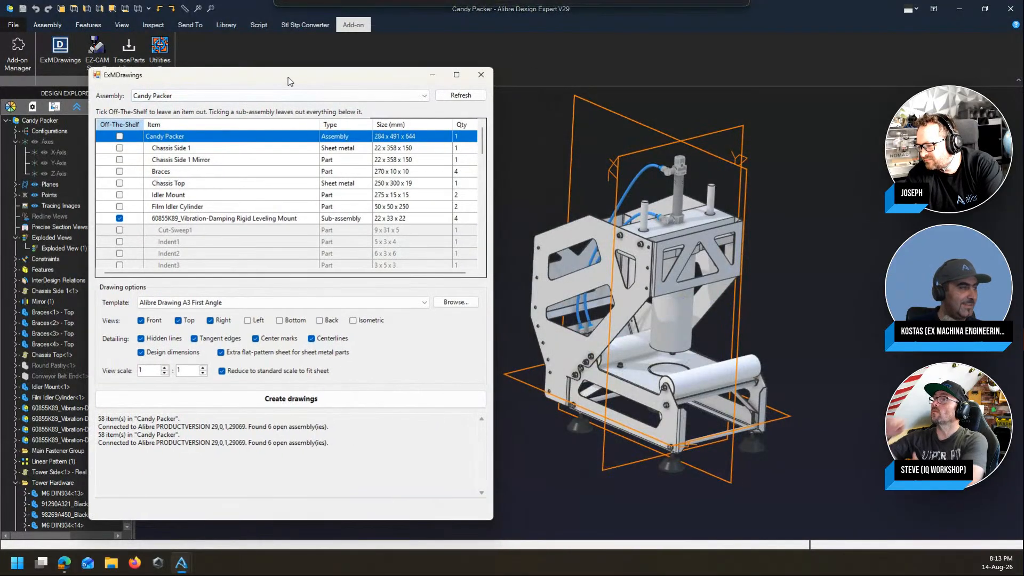
click(120, 219)
scroll(213, 237, down, 1)
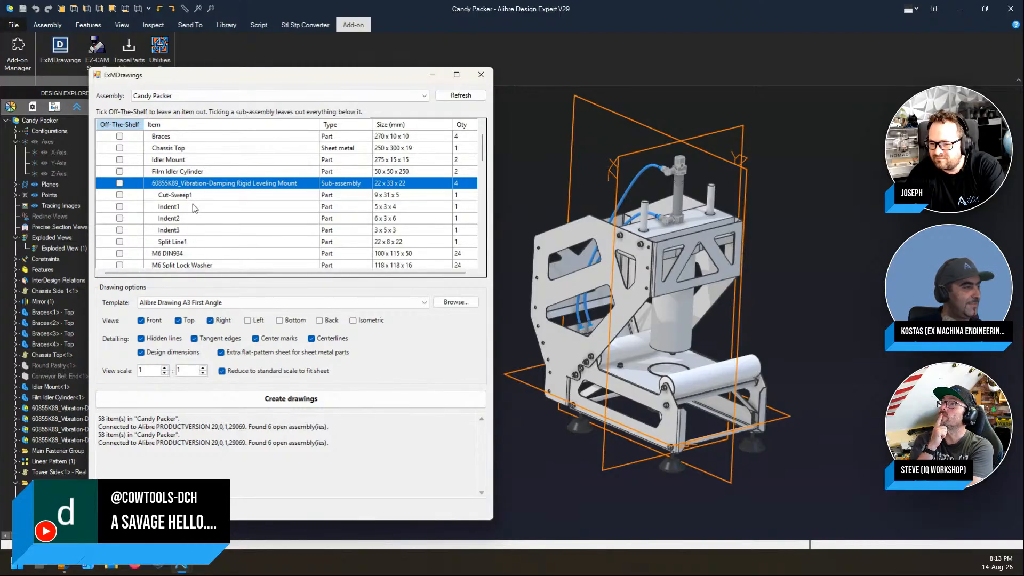
click(119, 183)
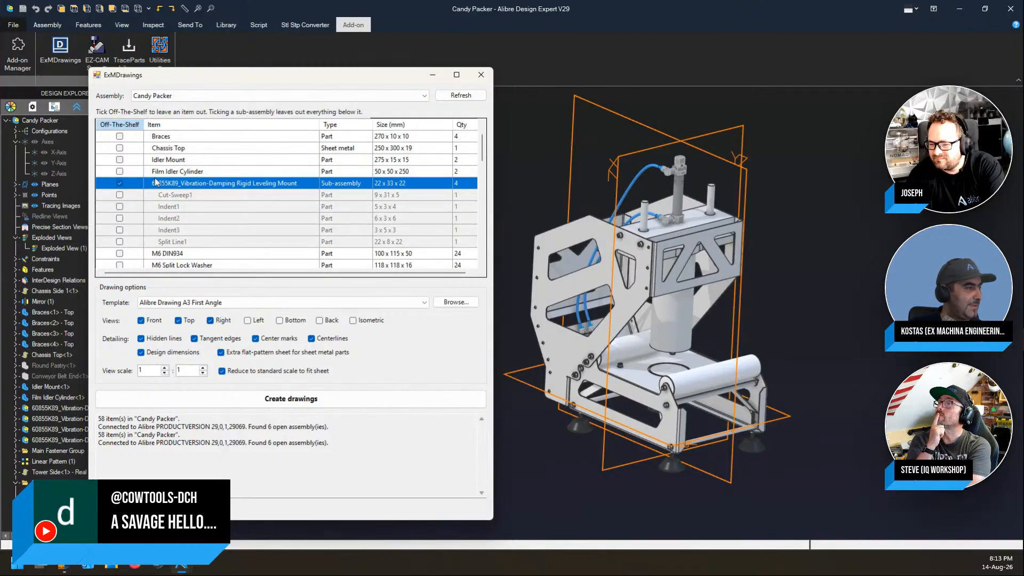
Step: Mark M6 DIN934, M6 Split Lock Washer, the 91290A321 socket head screw and the 98269A450 washer as off-the-shelf
scroll(236, 235, down, 1)
click(119, 219)
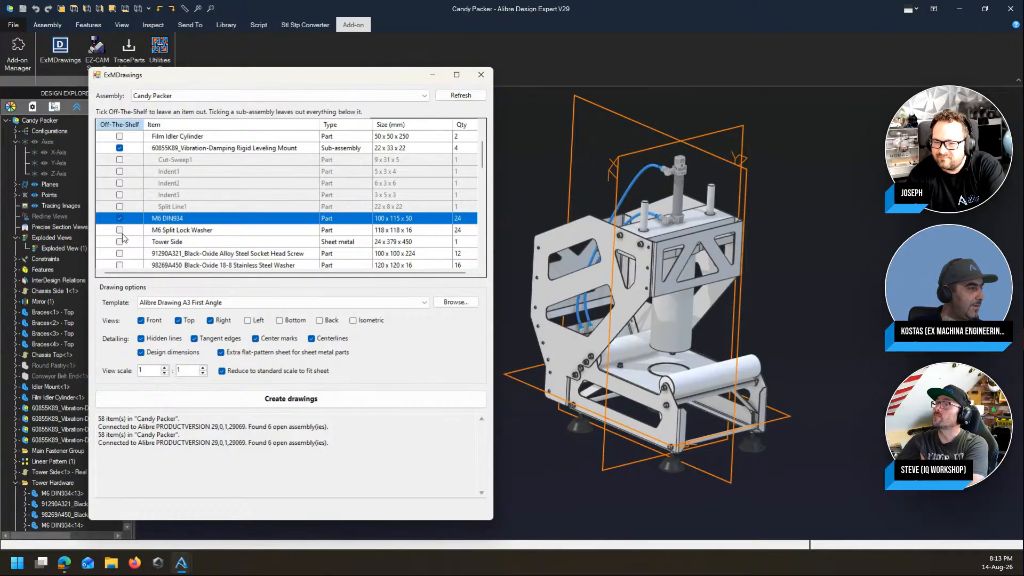
click(120, 230)
click(120, 253)
click(120, 265)
scroll(164, 221, down, 2)
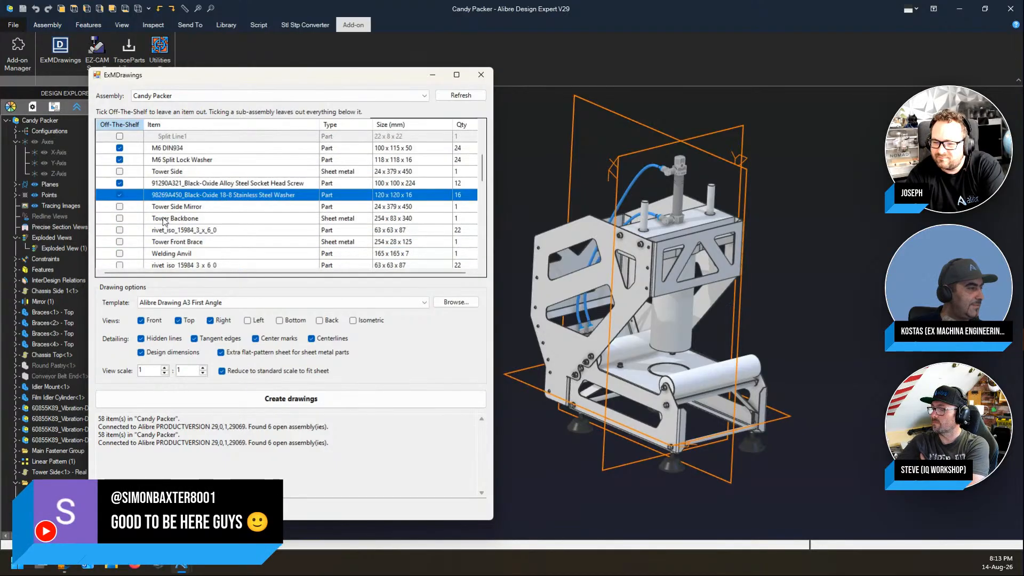
Step: Mark the rivet_iso_15984_3_x_6_0, the DIN-439-B - M22x1.5(F) nut and the 1908294 DSNU-20-60-PPV-A sub-assembly as off-the-shelf
scroll(164, 221, down, 1)
click(119, 195)
scroll(132, 229, down, 2)
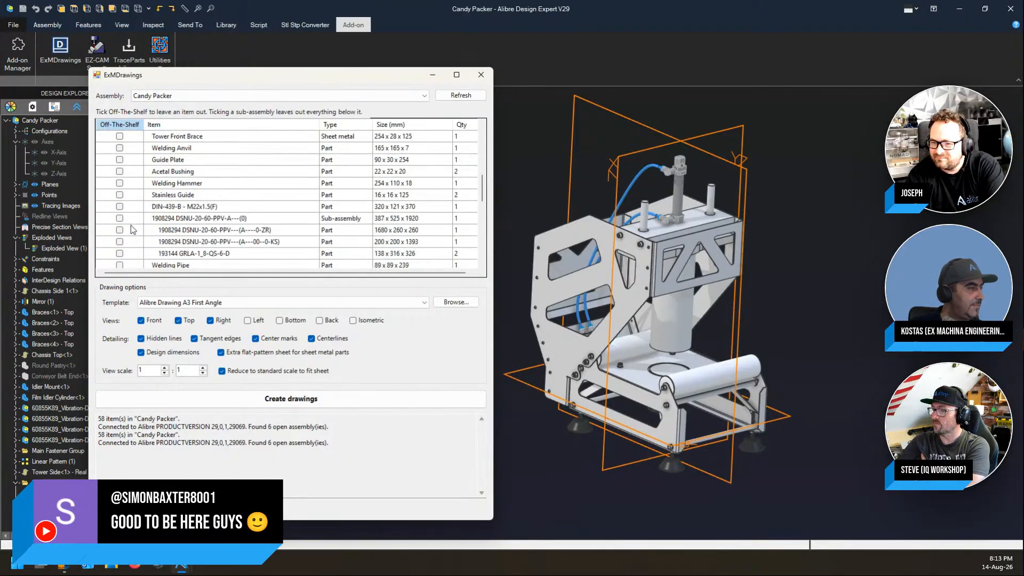
click(120, 207)
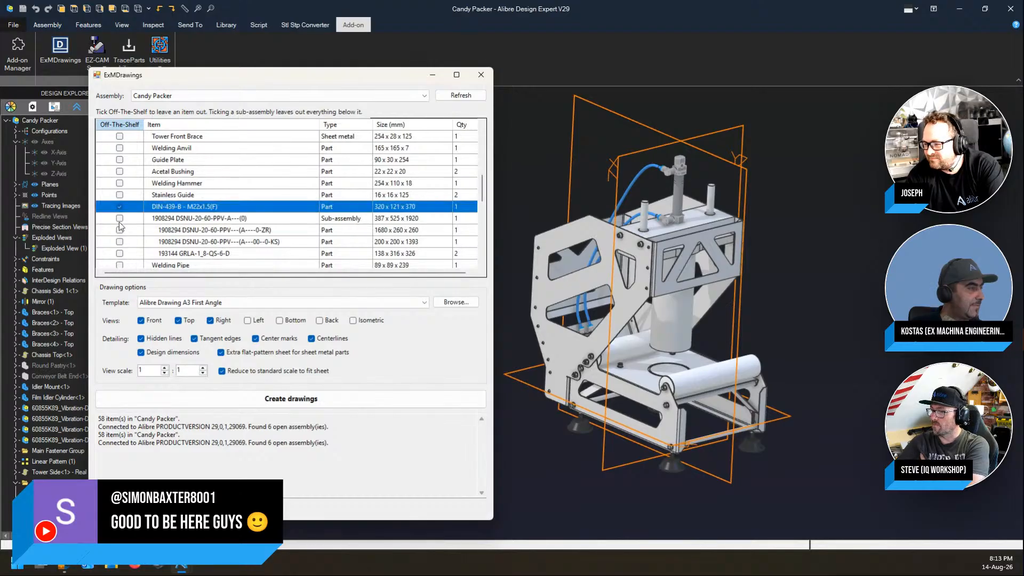
click(120, 218)
scroll(154, 235, down, 2)
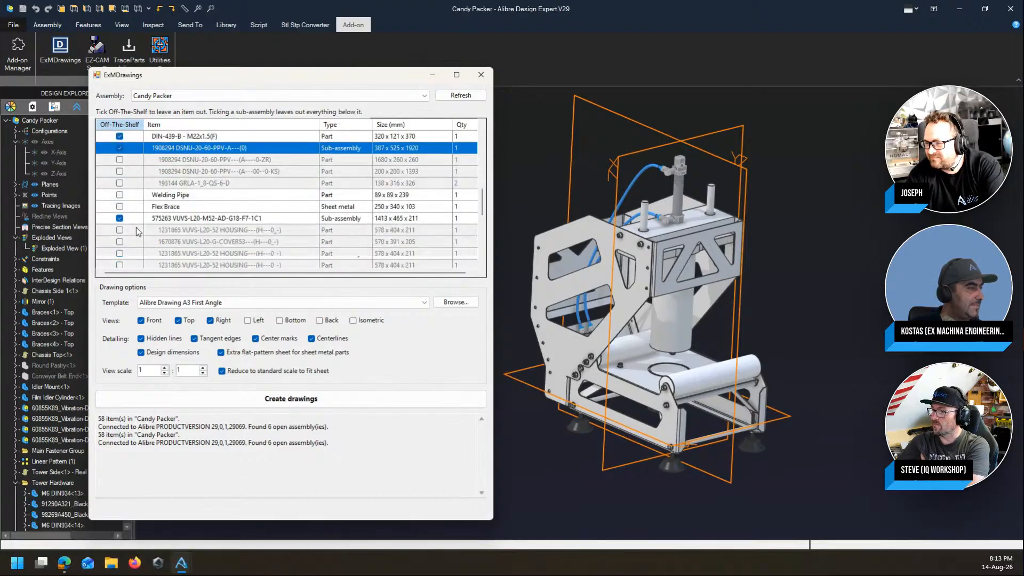
Step: Mark 2307 U-1_8, 153002 QS-1_8-6 and the Pneumatic Down, Valve Input and Pneumatic Up pipes as off-the-shelf
scroll(130, 203, down, 2)
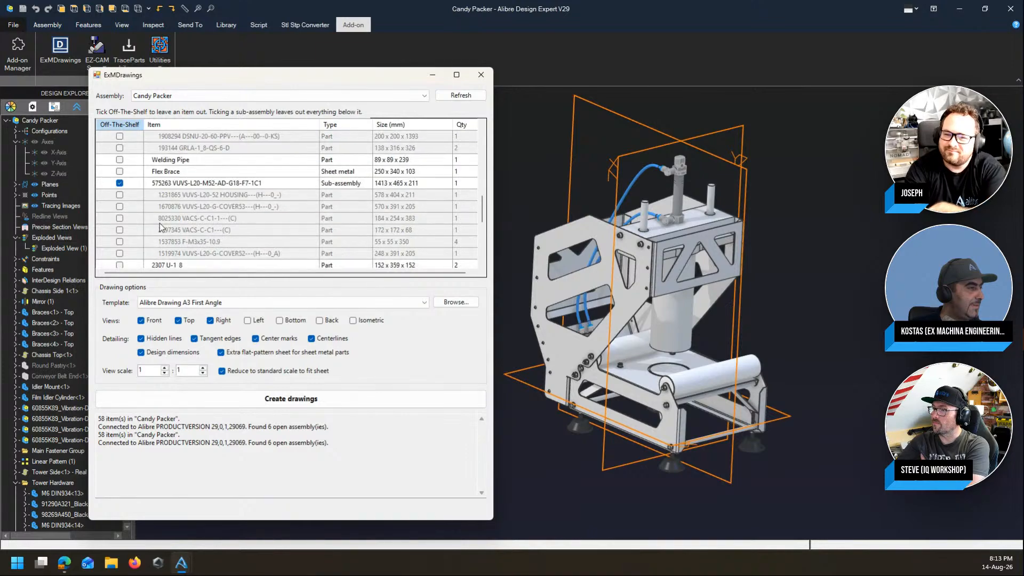
scroll(130, 206, down, 2)
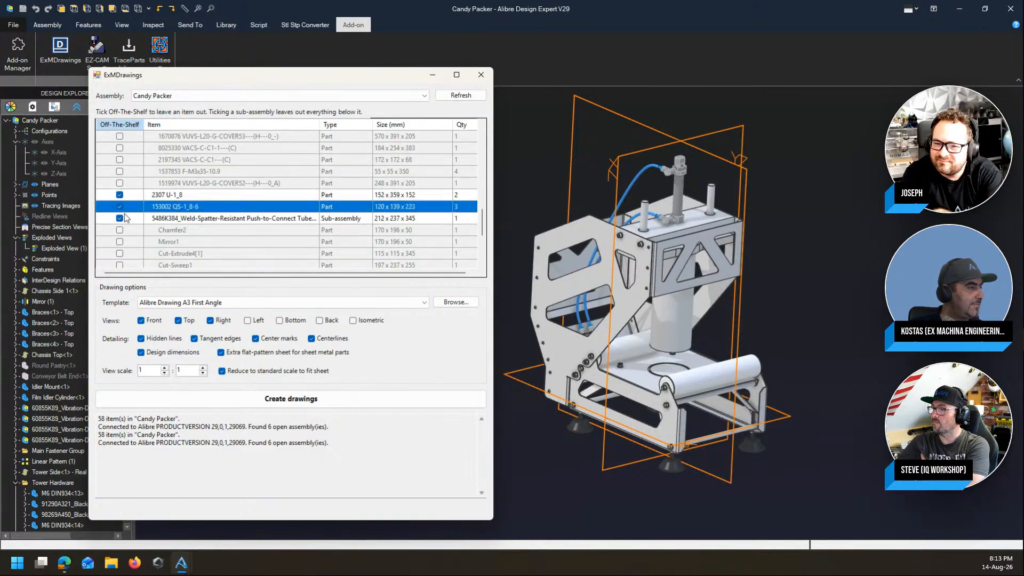
scroll(171, 225, down, 2)
click(119, 195)
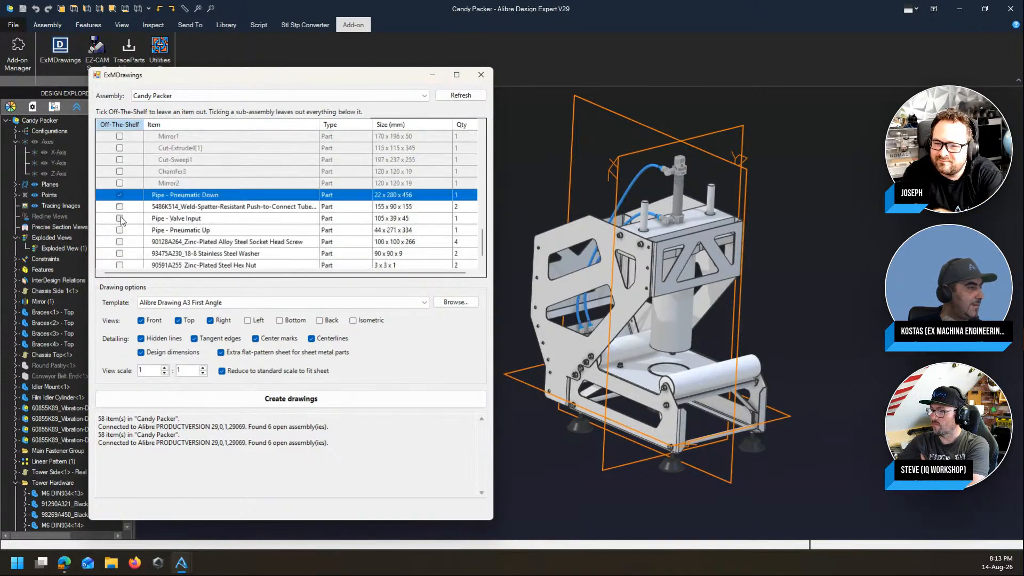
click(119, 218)
click(119, 230)
Step: Inspect the pipes on the model, and mark the 90128A264 and 90128A219 screws, 93475A230 washer and 90591A255 hex nut as off-the-shelf
middle_drag(586, 266, 636, 254)
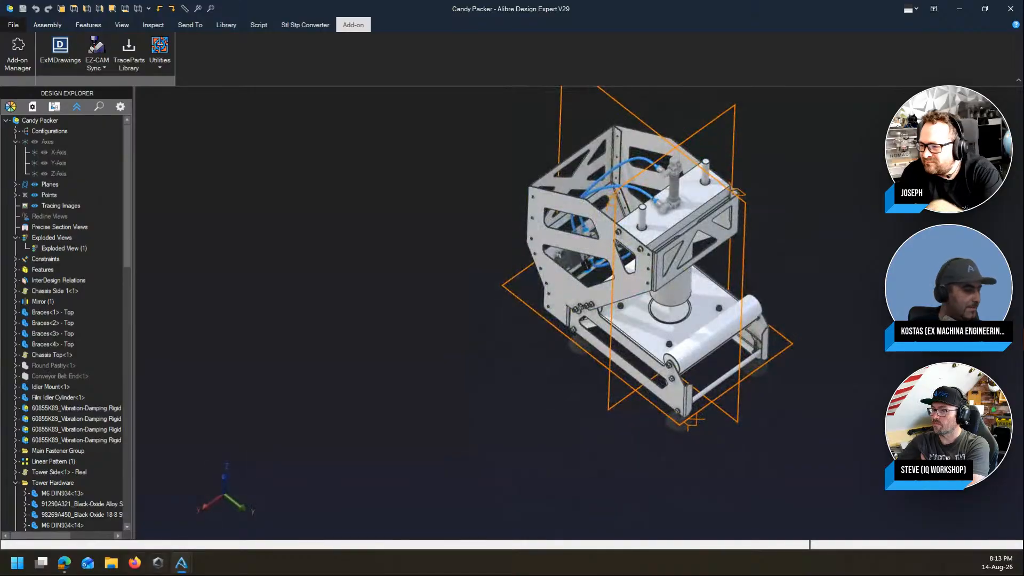
mouse_move(181, 562)
click(89, 512)
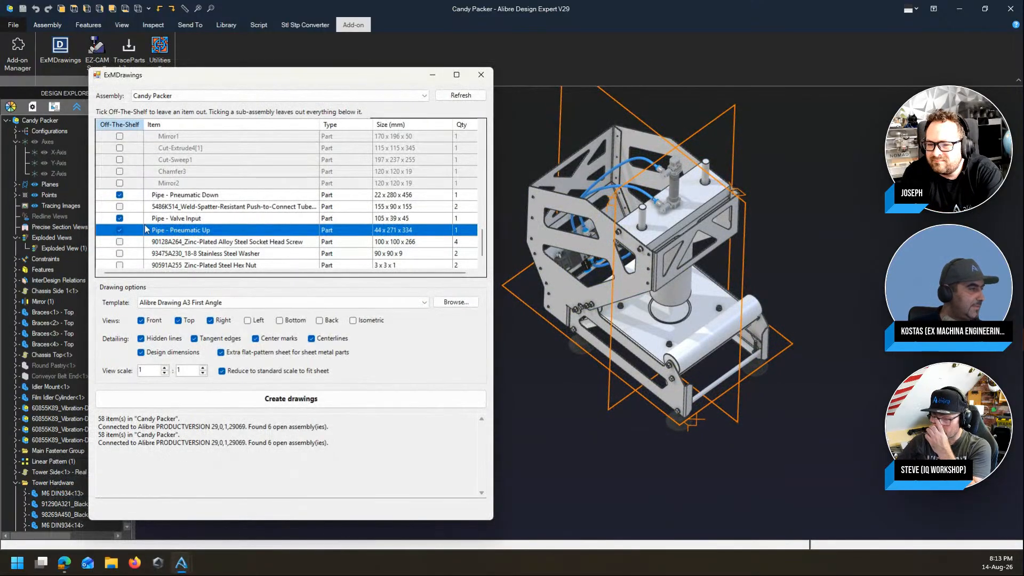
scroll(128, 234, down, 1)
click(120, 219)
click(119, 230)
click(120, 241)
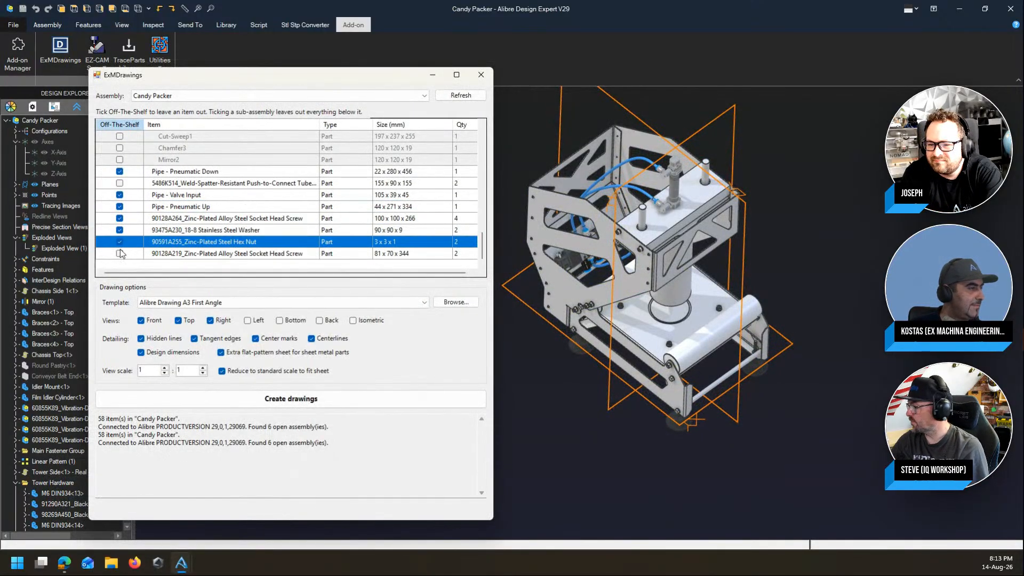
click(119, 253)
Step: Review the off-the-shelf selections back to the start of the item list and create the Candy Packer drawings
scroll(206, 237, up, 4)
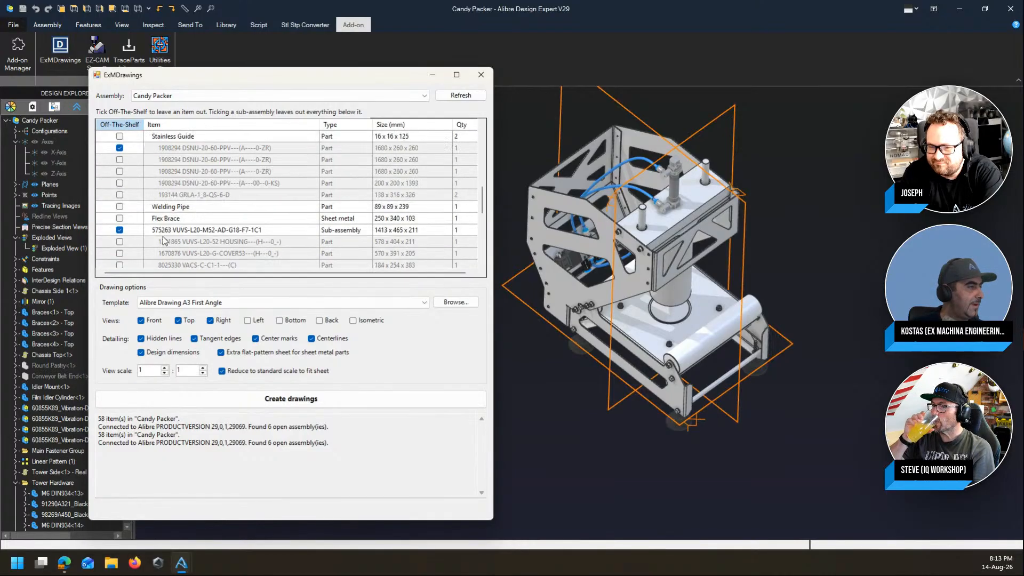
scroll(207, 238, up, 6)
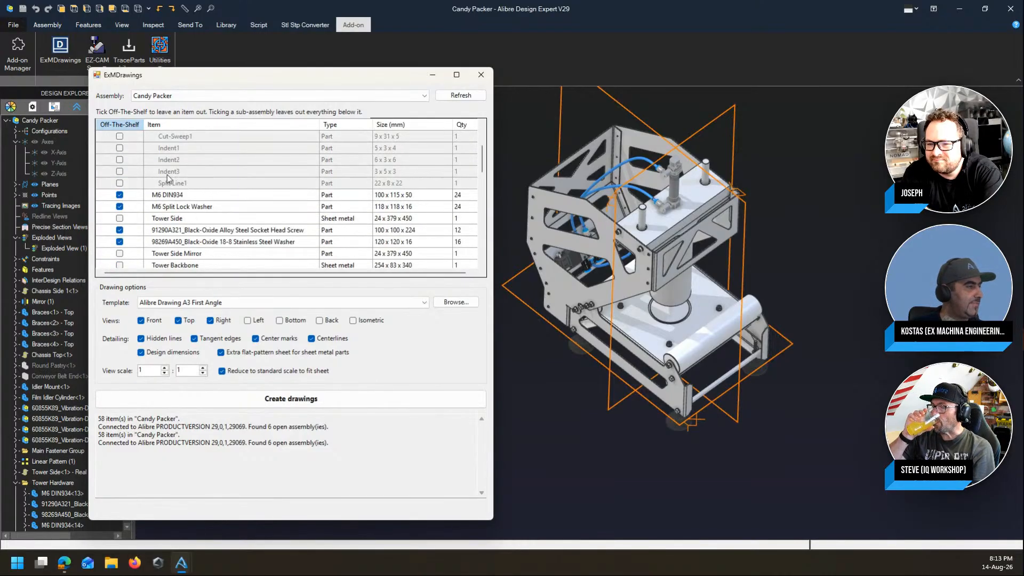
scroll(240, 206, up, 3)
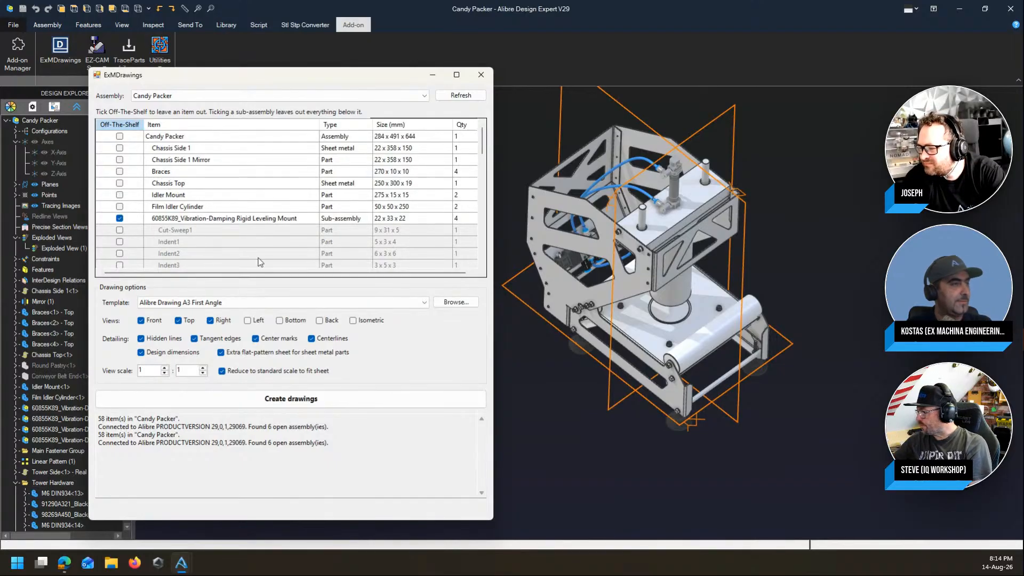
click(299, 399)
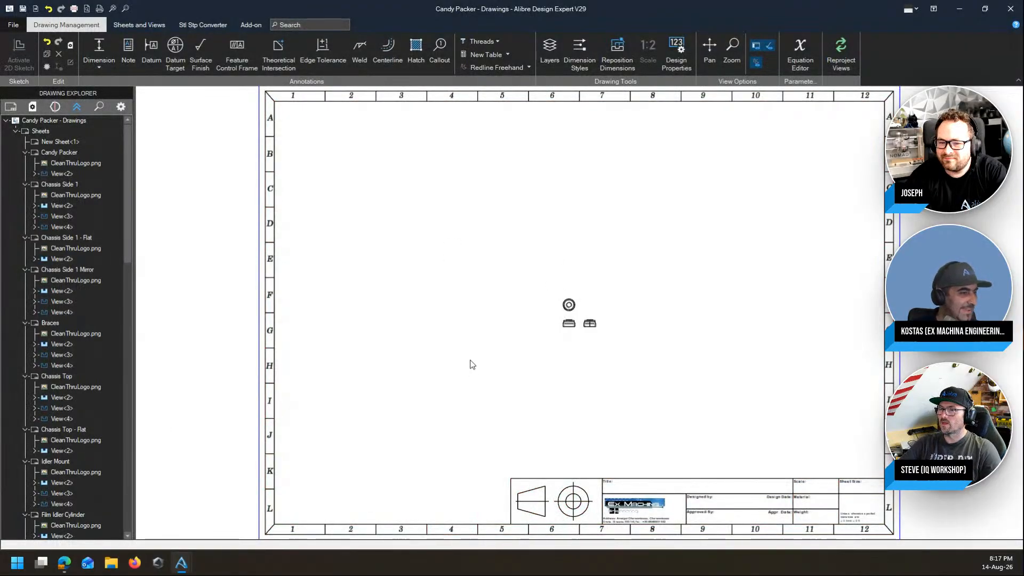
Step: Browse the generated sheets, open the Candy Packer sheet and display its assembly view without hidden lines
scroll(64, 480, down, 12)
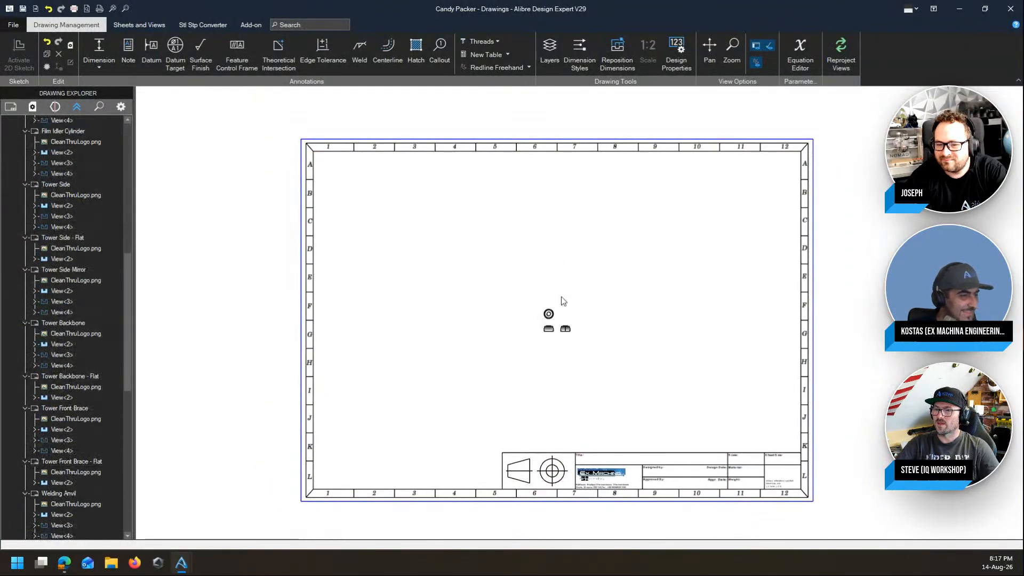
scroll(15, 262, up, 12)
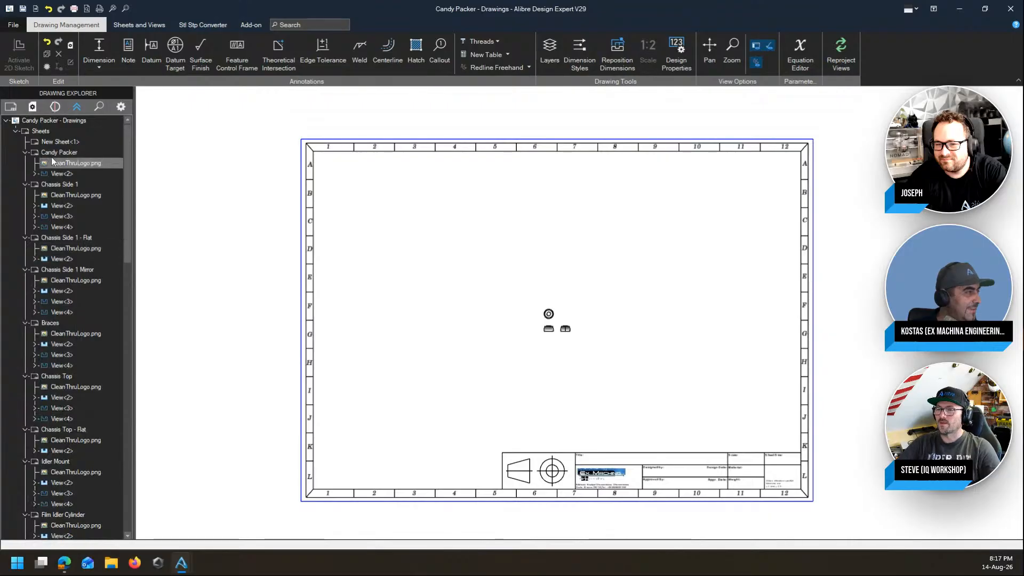
double_click(60, 153)
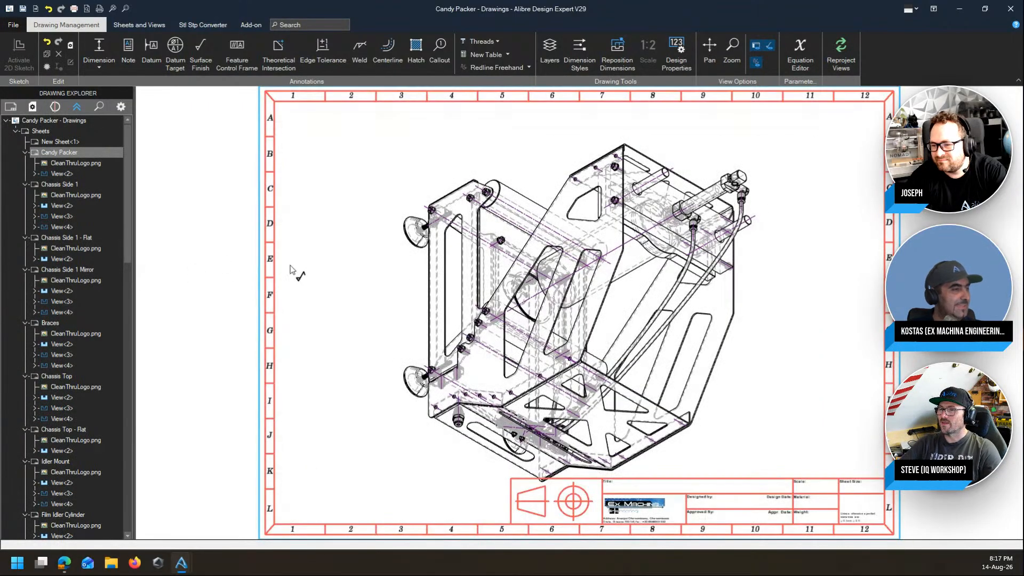
click(406, 166)
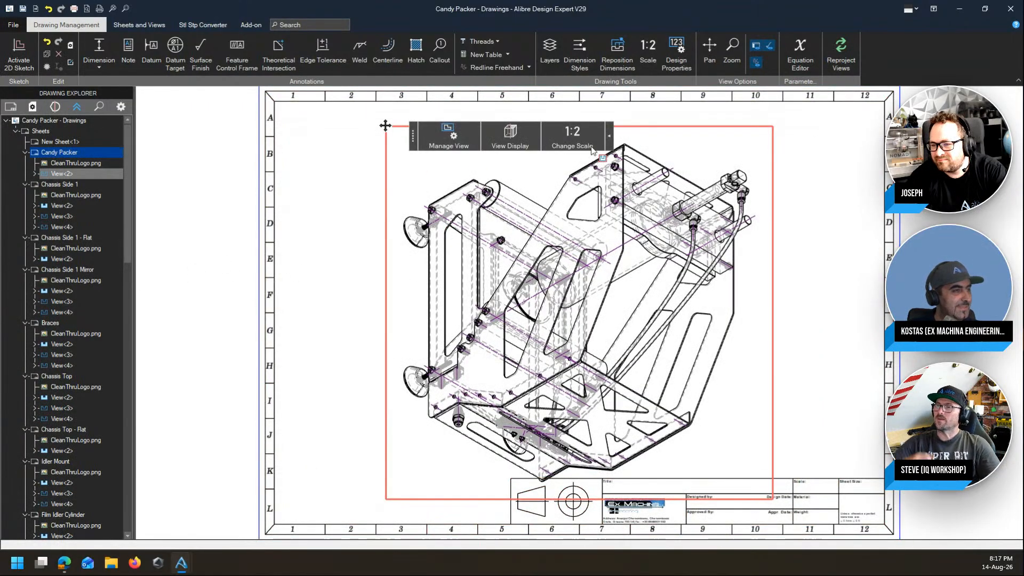
click(584, 141)
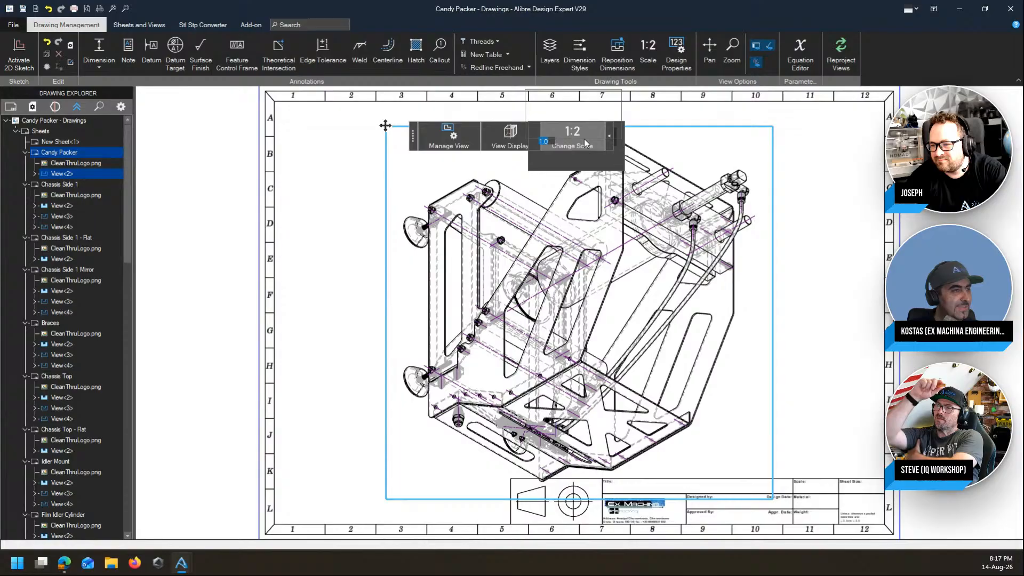
click(508, 157)
click(489, 138)
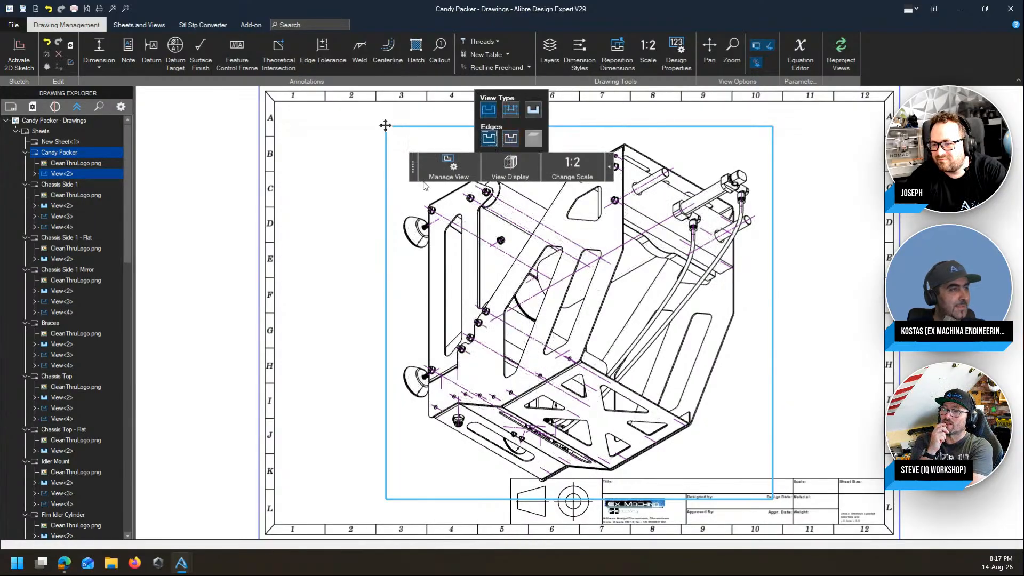
click(303, 209)
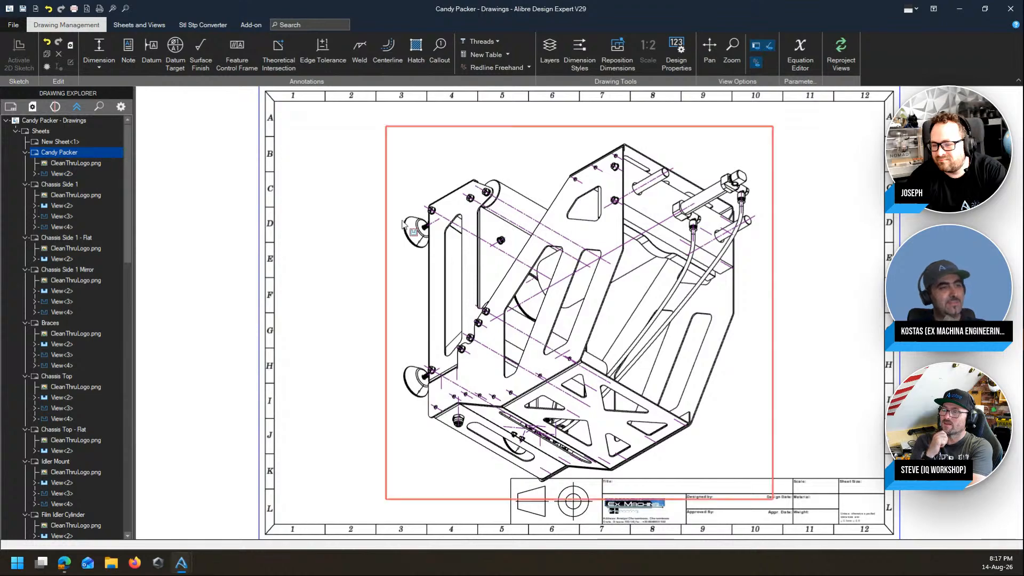
Step: Examine the generated Chassis Side 1, Chassis Side 1 - Flat and Braces sheets
click(52, 184)
click(68, 238)
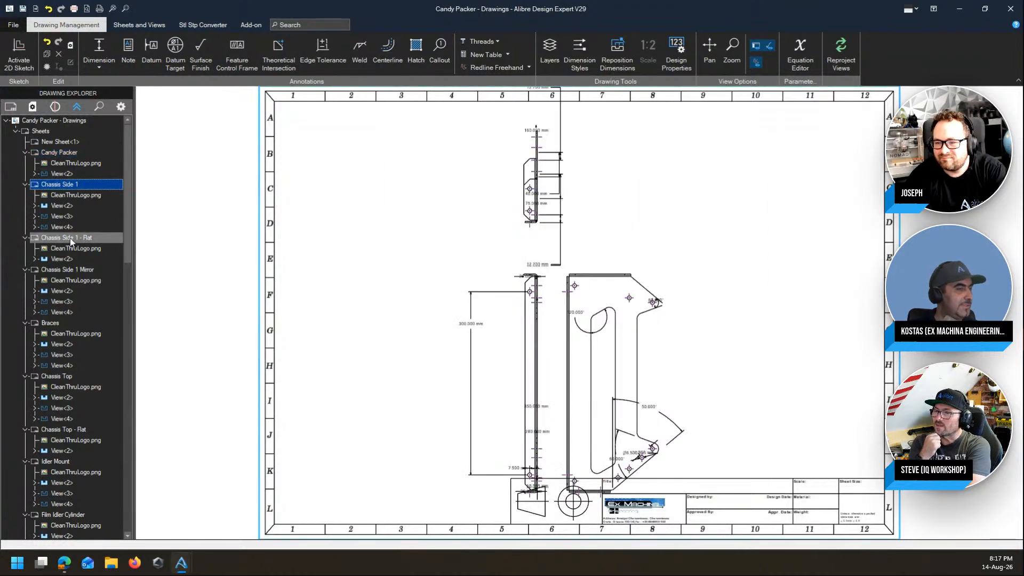
click(53, 323)
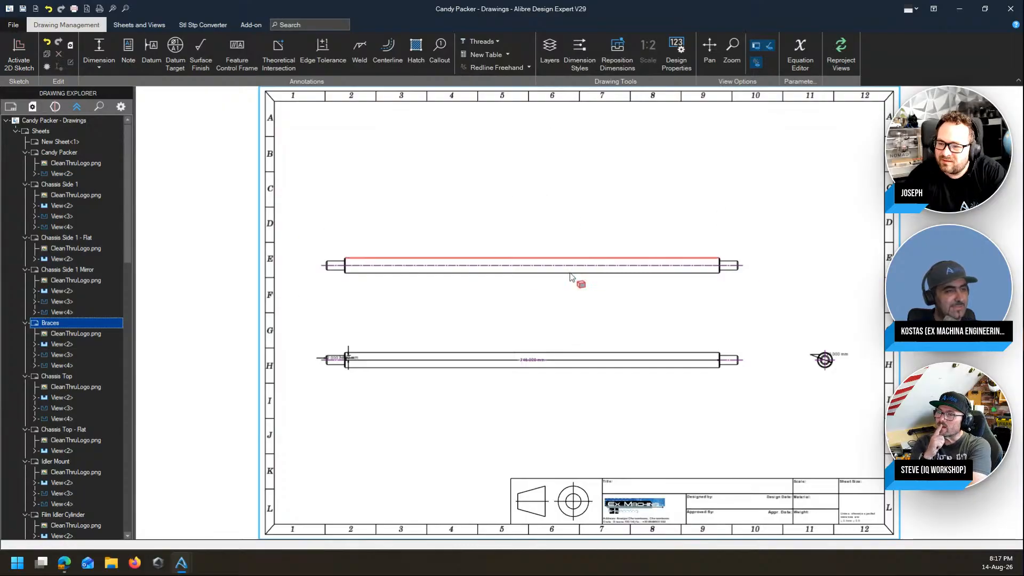
scroll(553, 250, down, 3)
scroll(609, 441, up, 3)
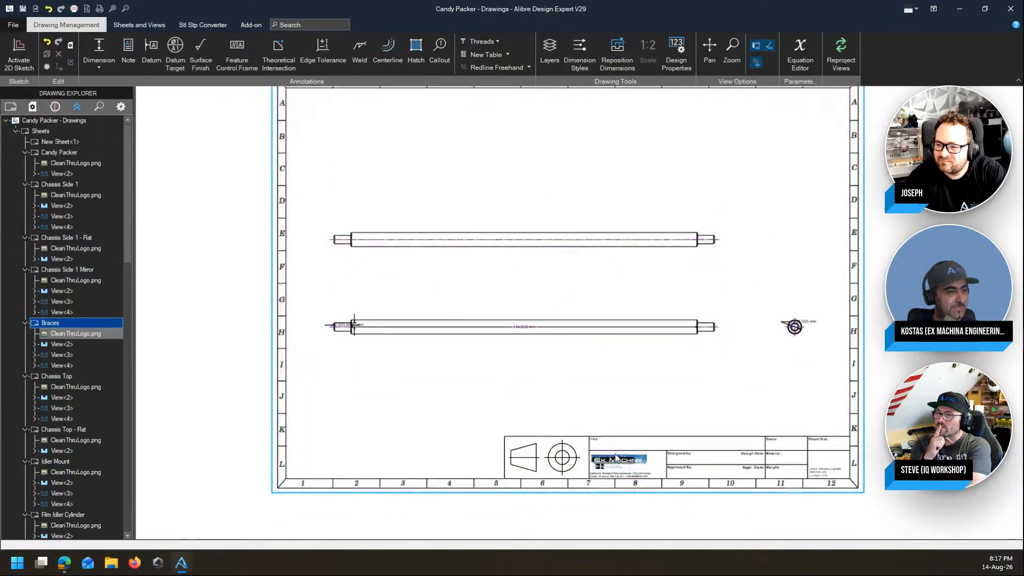
Step: Open the Chassis Top sheet and move its main plate view up so it fits inside the sheet border
click(53, 376)
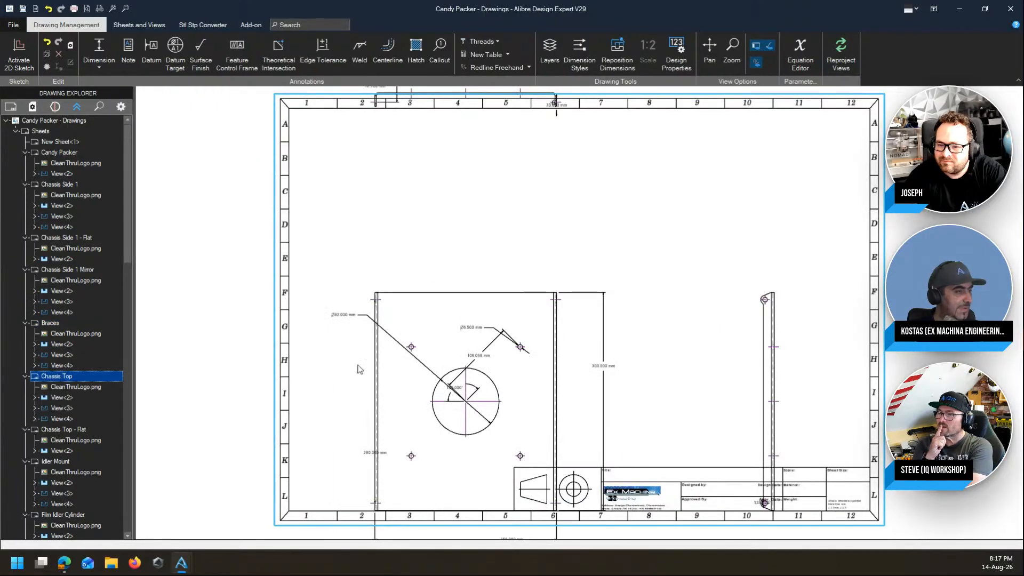
scroll(480, 251, down, 2)
click(366, 263)
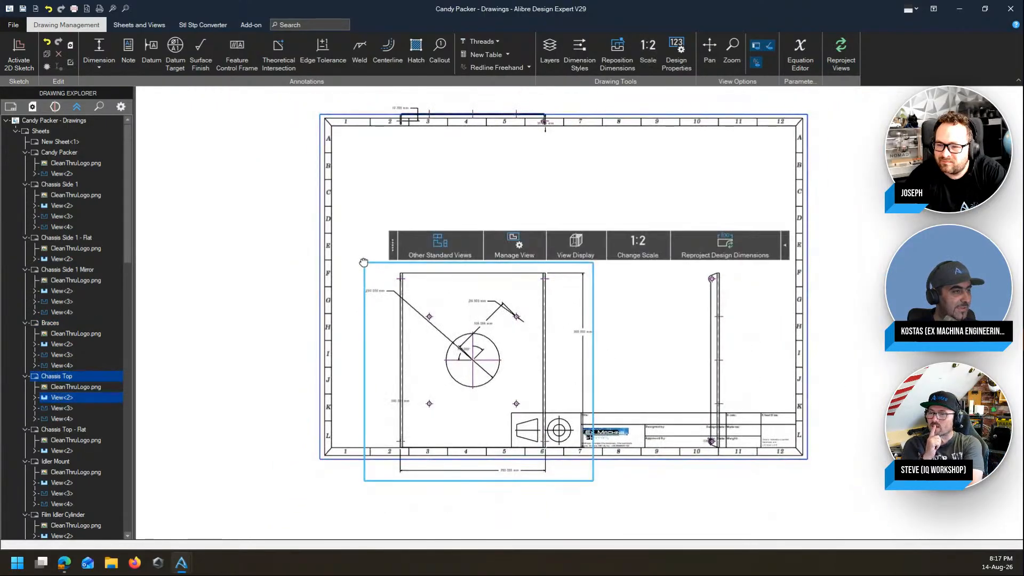
mouse_move(365, 263)
mouse_down()
mouse_move(366, 210)
mouse_move(338, 212)
mouse_move(337, 224)
mouse_move(358, 240)
mouse_move(352, 258)
mouse_move(473, 160)
mouse_move(388, 240)
mouse_move(376, 238)
mouse_up()
middle_drag(292, 212, 314, 282)
Step: Move the narrow projected view of the Chassis Top down into the sheet border, above the main plate view
click(463, 124)
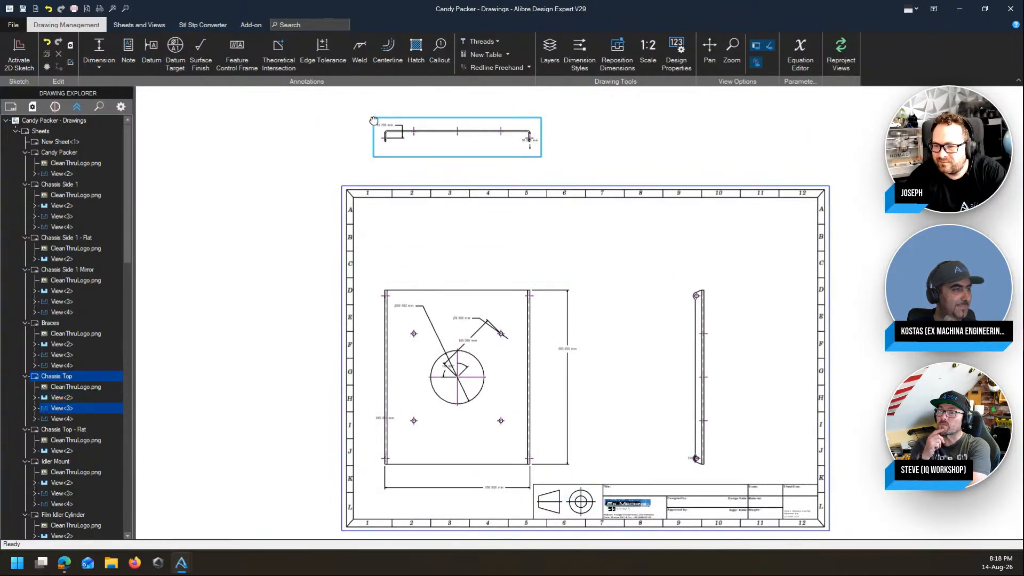
drag(374, 120, 373, 215)
click(289, 318)
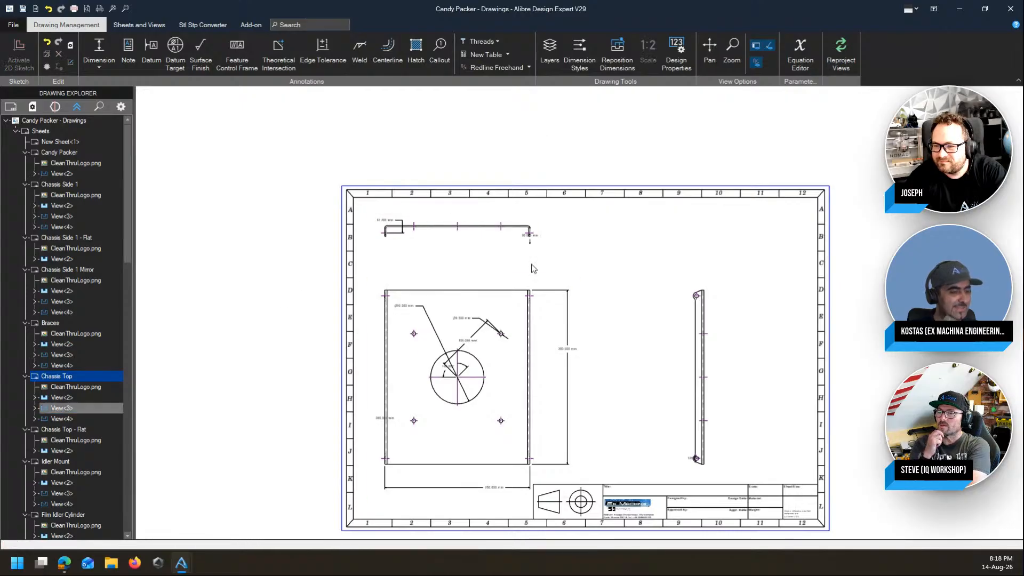
Step: Move the Chassis Top side view farther away from the main plate view, toward the sheet's edge
click(687, 287)
drag(687, 287, 731, 285)
click(287, 315)
middle_drag(378, 269, 415, 200)
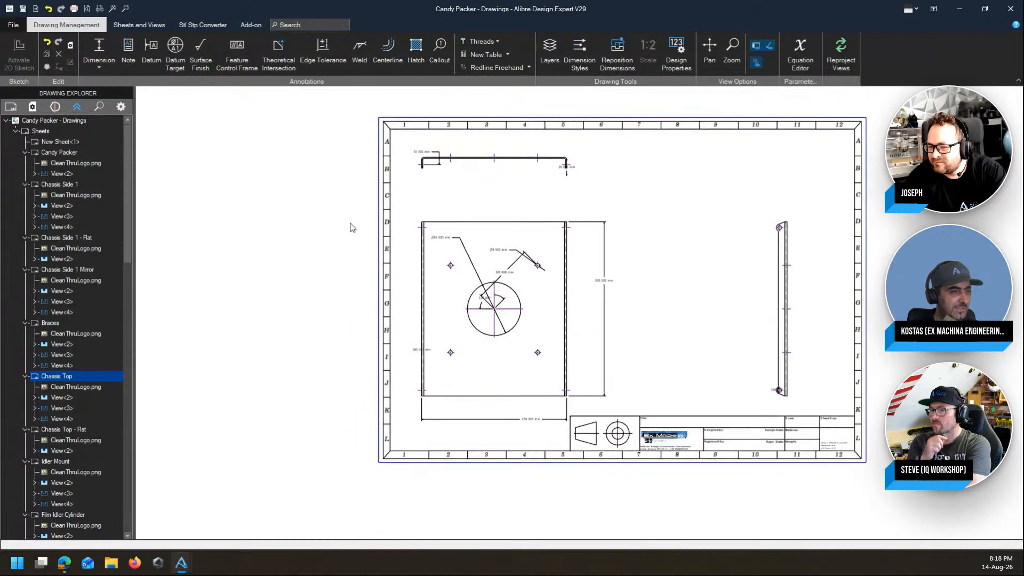
Step: Compare the Chassis Top sheet with the Chassis Top - Flat sheet
middle_drag(351, 227, 315, 230)
click(81, 430)
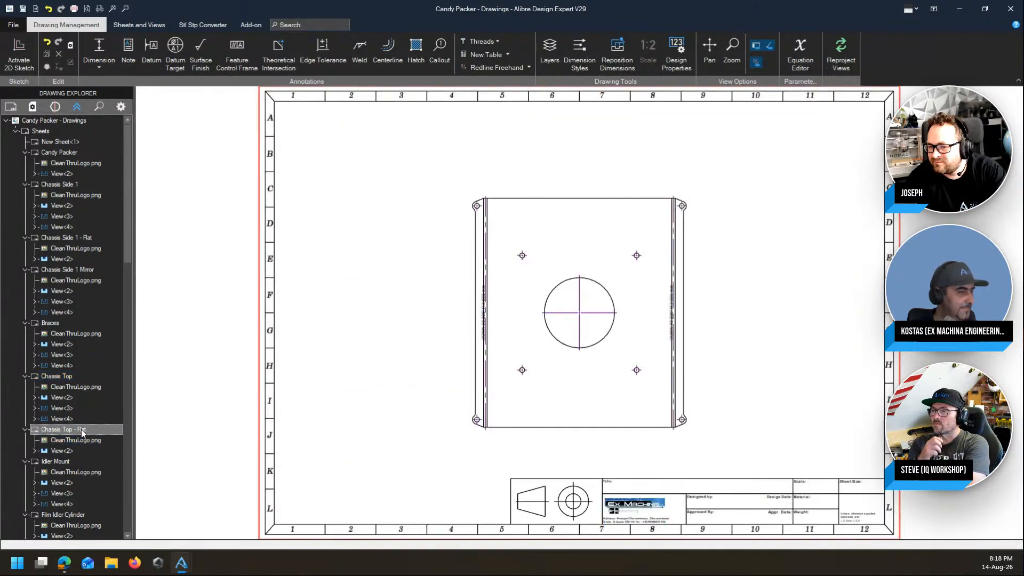
click(79, 378)
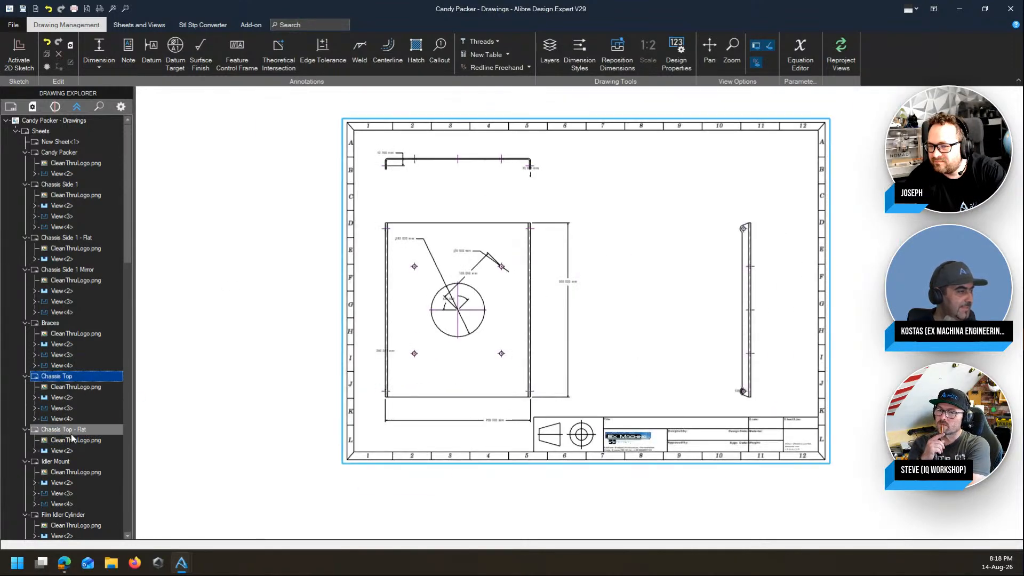
key(Down)
key(Down)
key(Down)
key(Down)
key(Down)
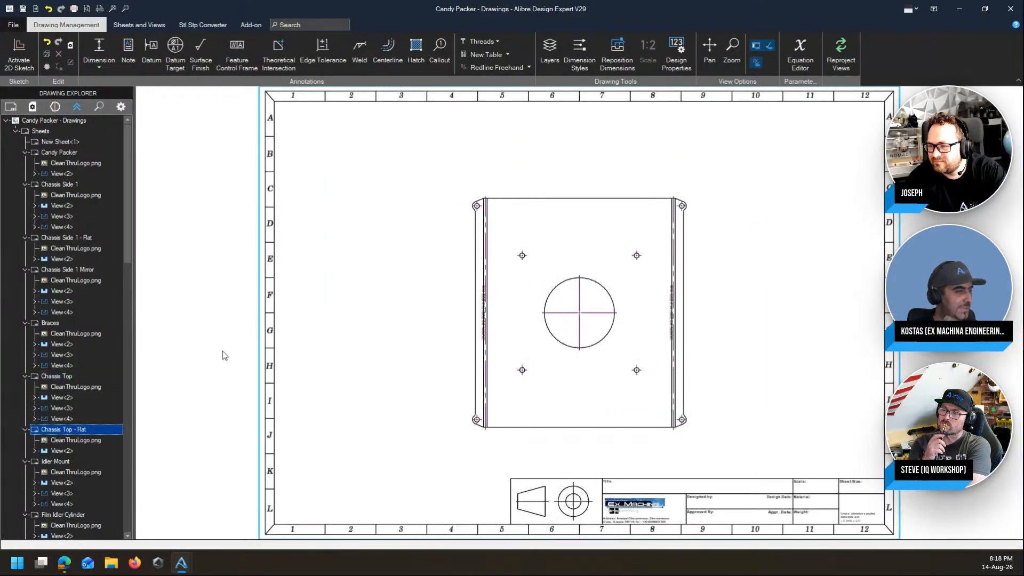
scroll(672, 347, down, 3)
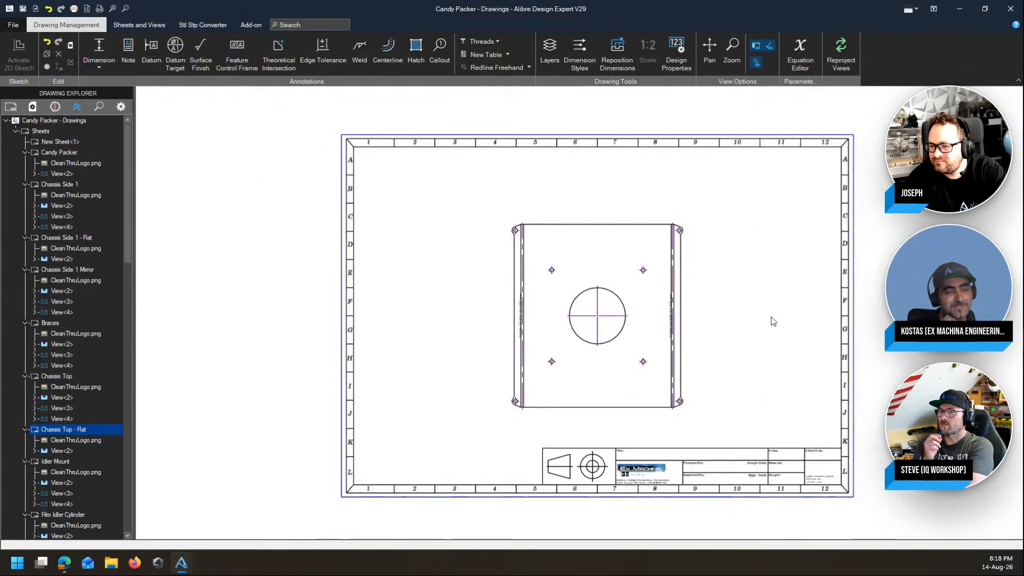
Step: Examine the Idler Mount, Film Idler Cylinder, Tower Side and Tower Side - Flat sheets
click(56, 461)
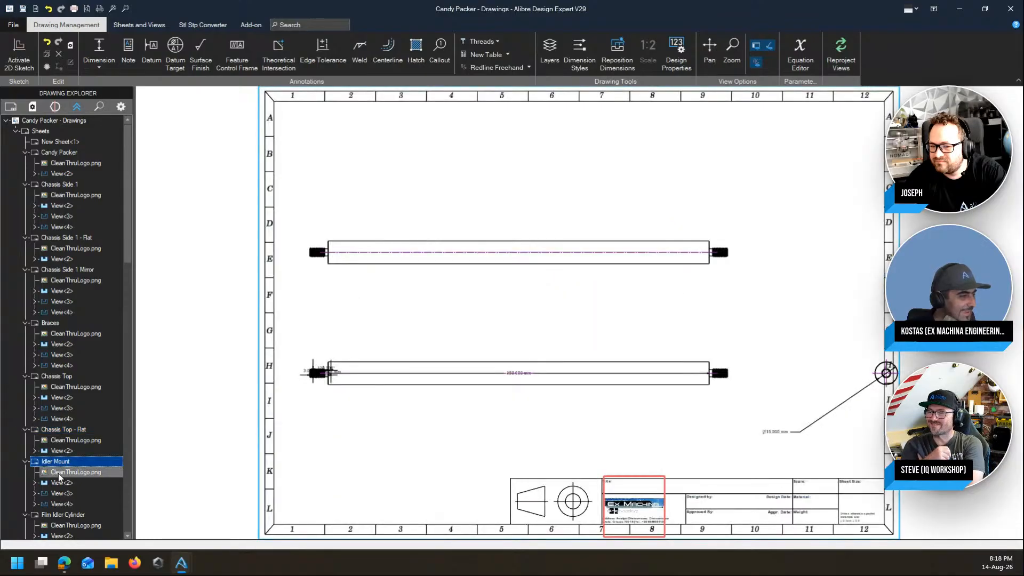
click(59, 514)
scroll(83, 404, down, 3)
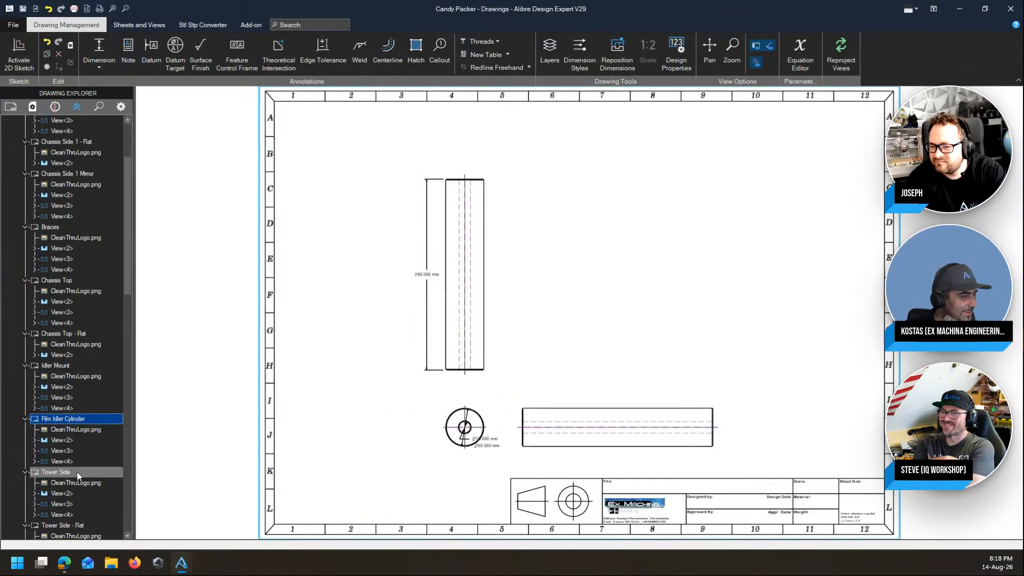
click(76, 472)
scroll(107, 377, down, 3)
click(97, 428)
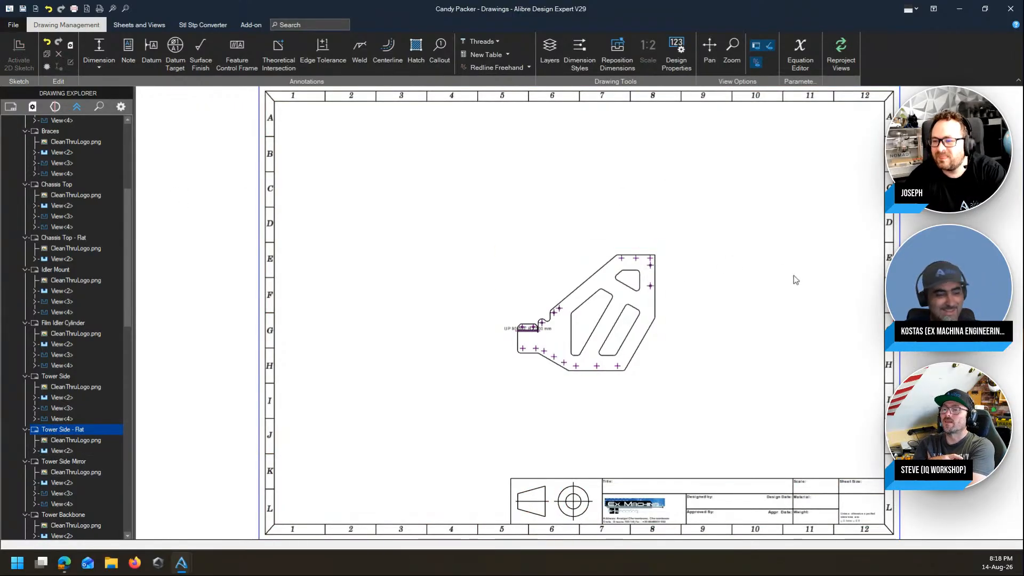
Step: Fill the Candy Packer sheet's title block by applying the assembly's design properties, and check the filled-in fields up close
mouse_move(127, 237)
mouse_down()
mouse_move(126, 443)
mouse_move(135, 161)
mouse_up()
click(59, 152)
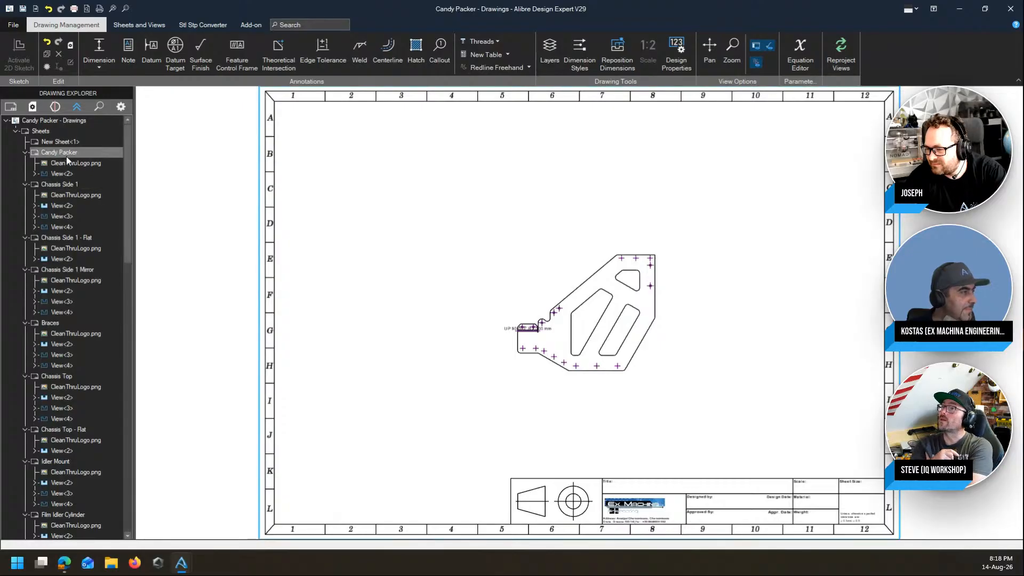
double_click(852, 488)
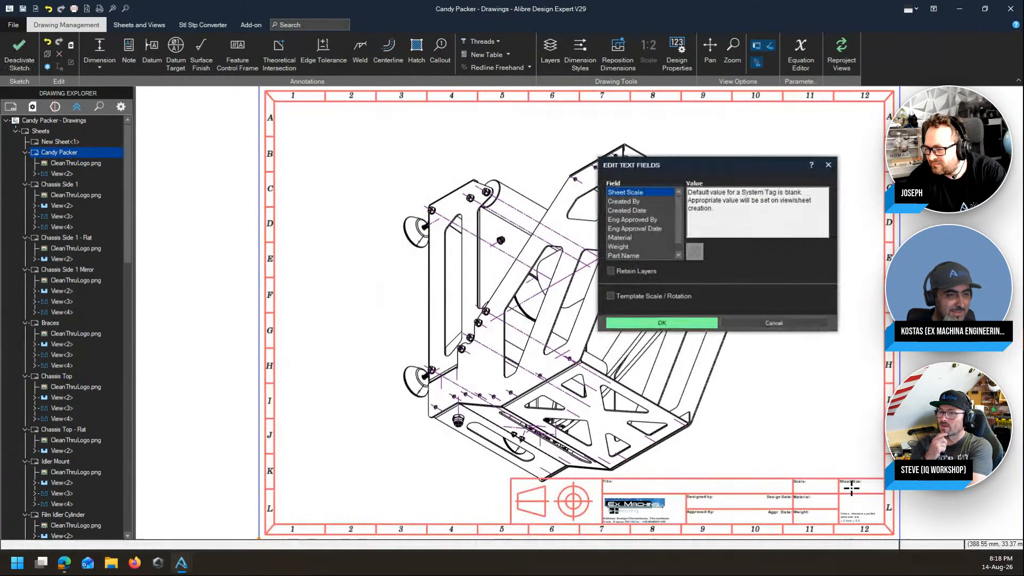
click(662, 323)
click(676, 63)
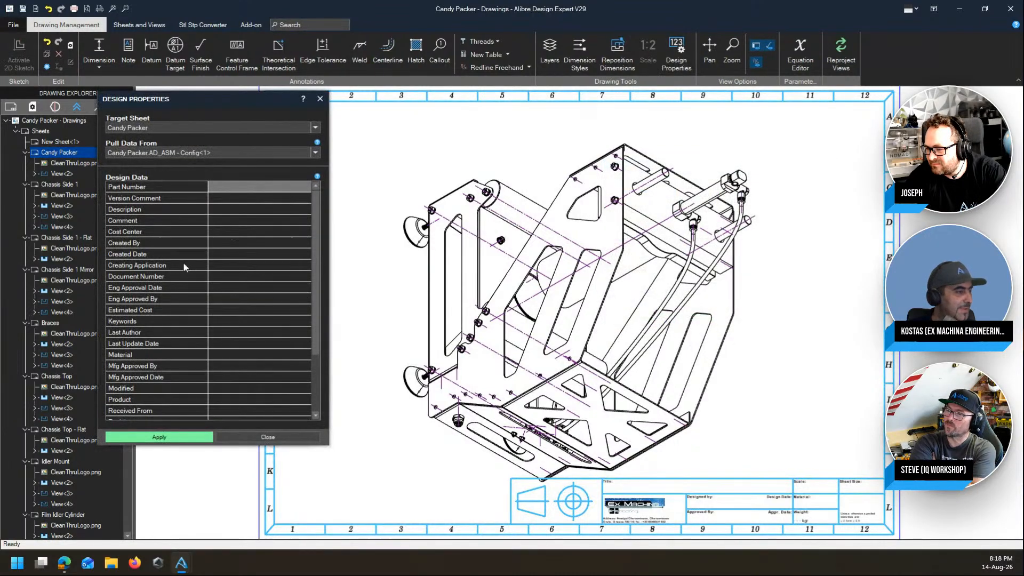
click(149, 438)
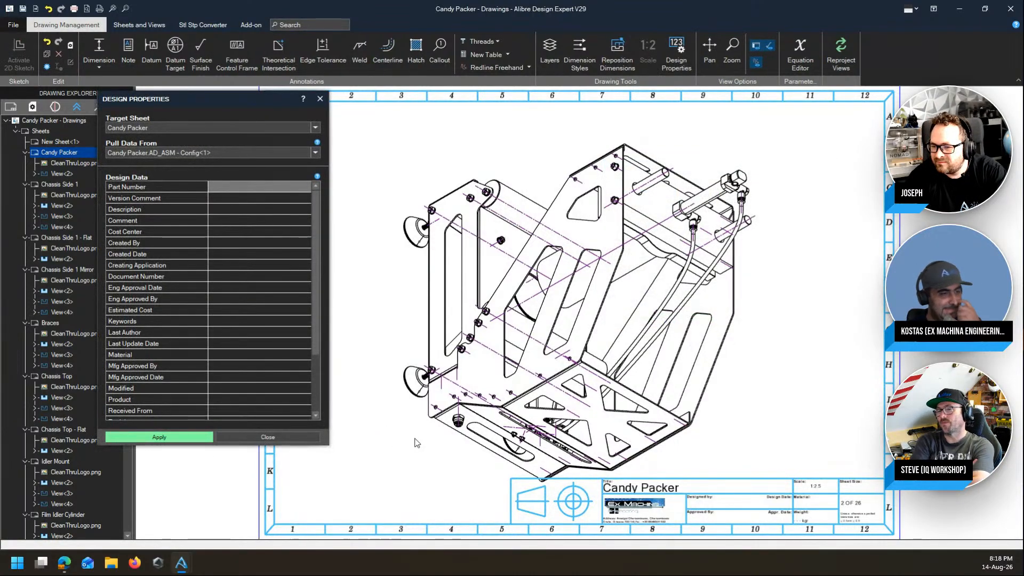
click(267, 437)
scroll(806, 497, up, 5)
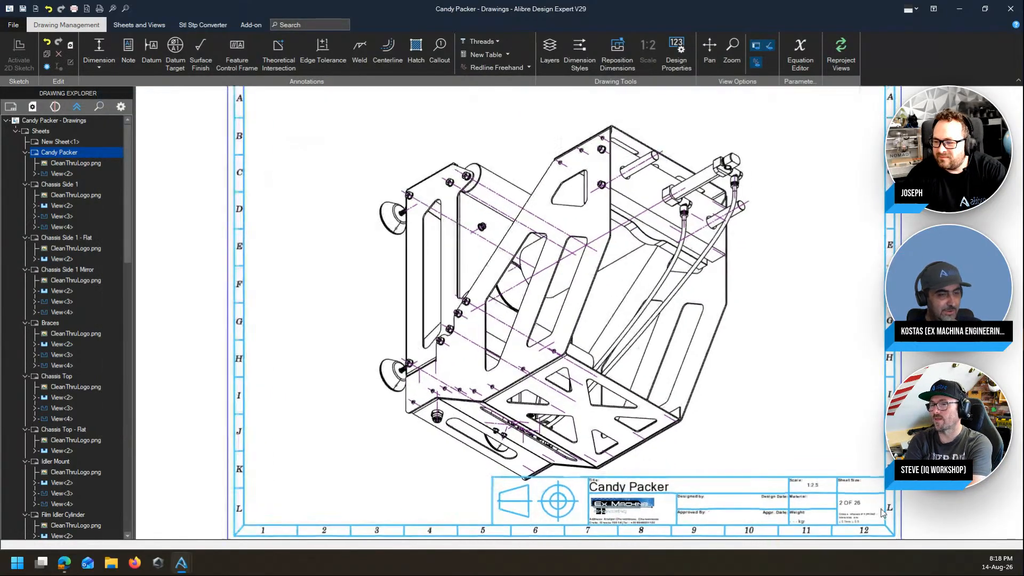
scroll(834, 504, down, 6)
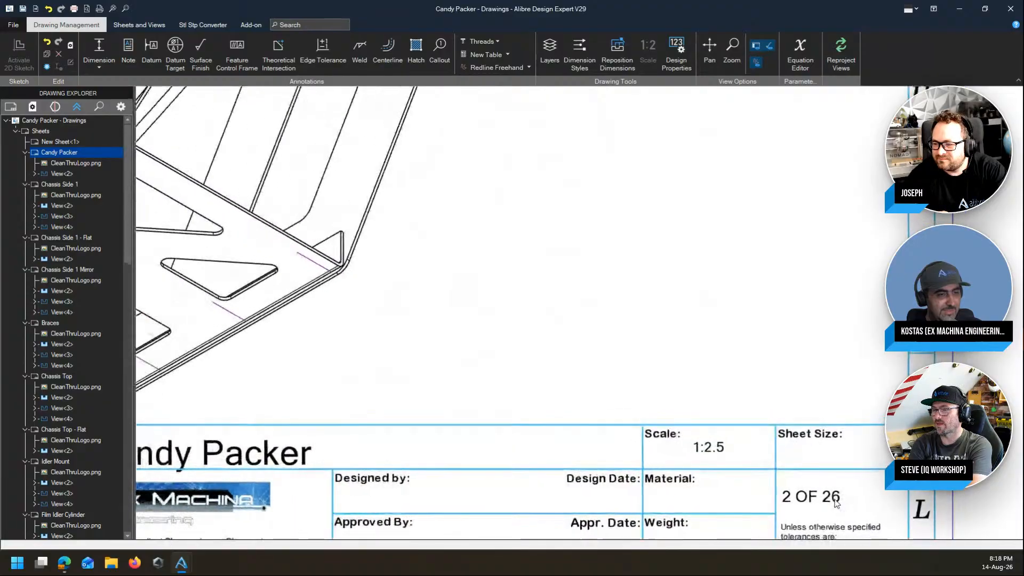
middle_drag(820, 440, 810, 415)
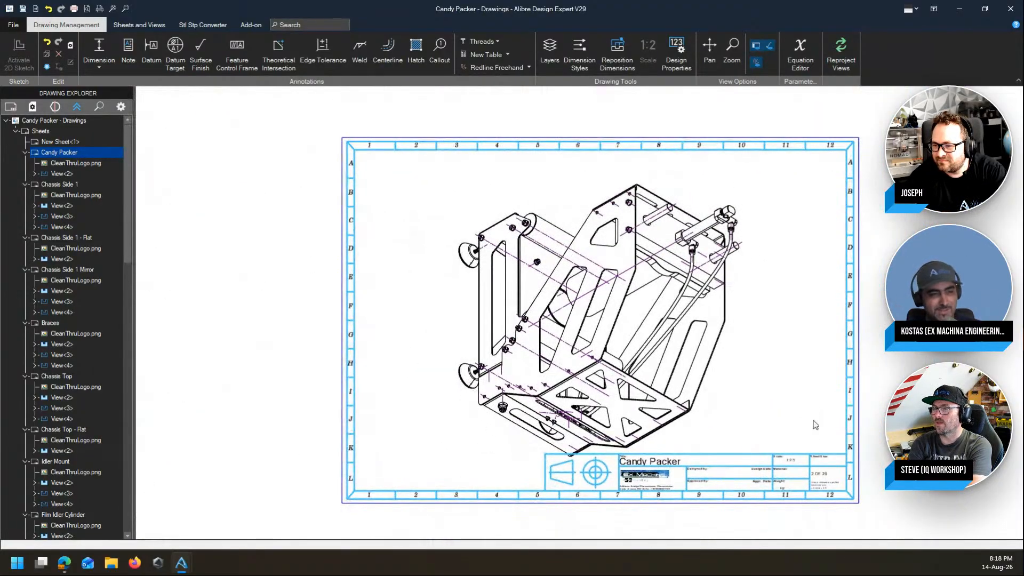
Step: Review the Chassis Side 1, Chassis Side 1 Mirror and Braces sheets
click(62, 186)
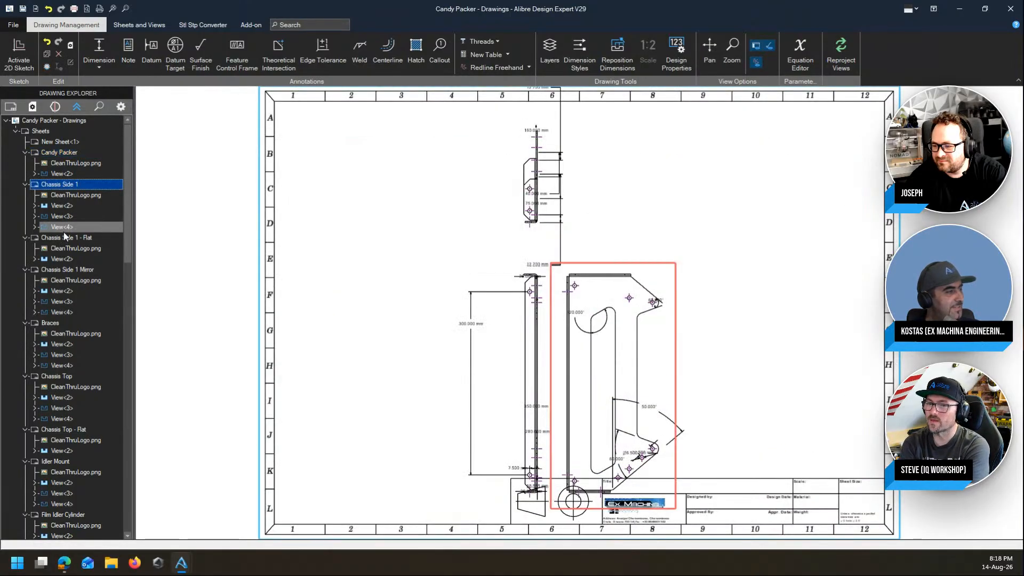
click(63, 237)
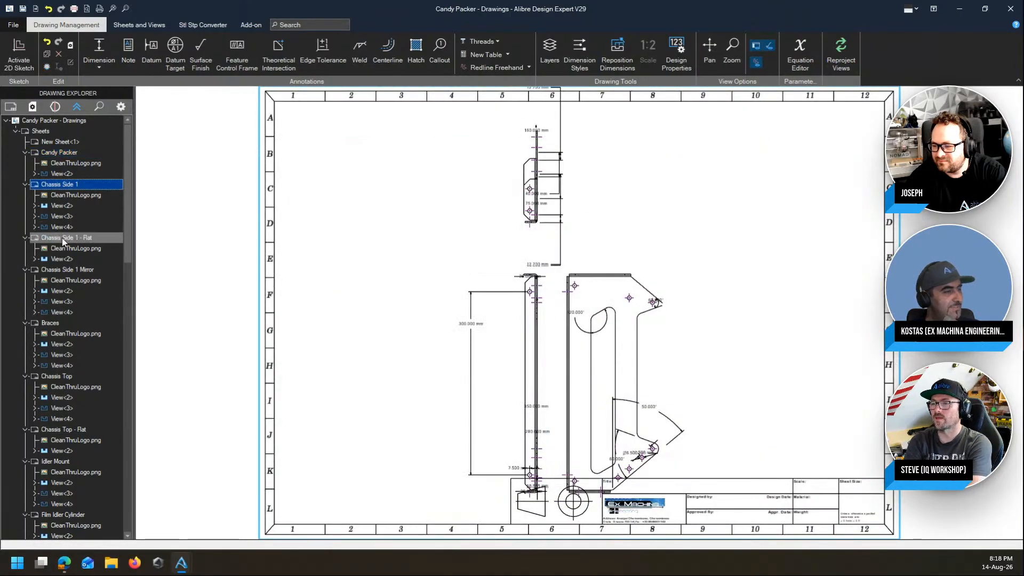
click(61, 267)
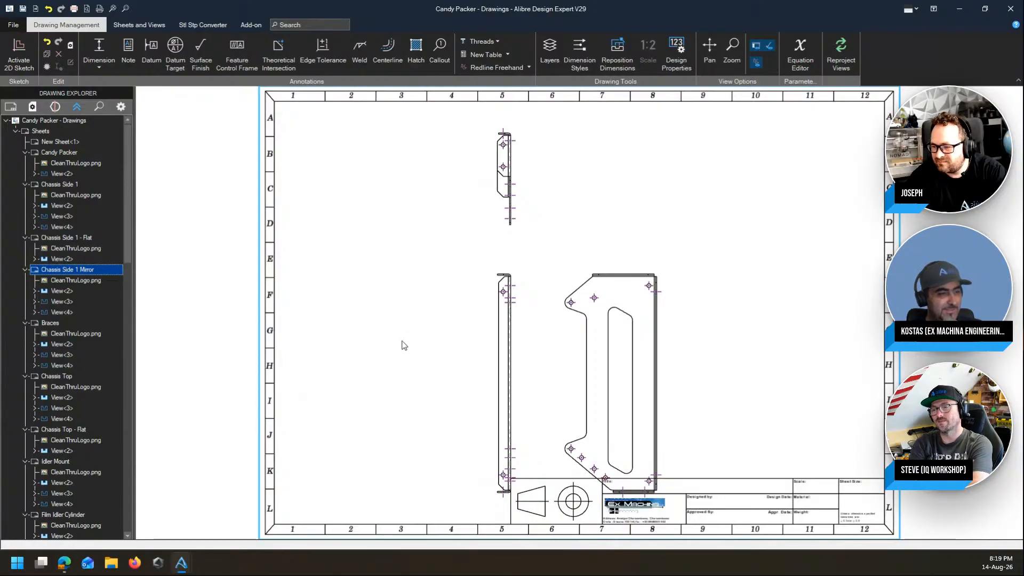
click(69, 323)
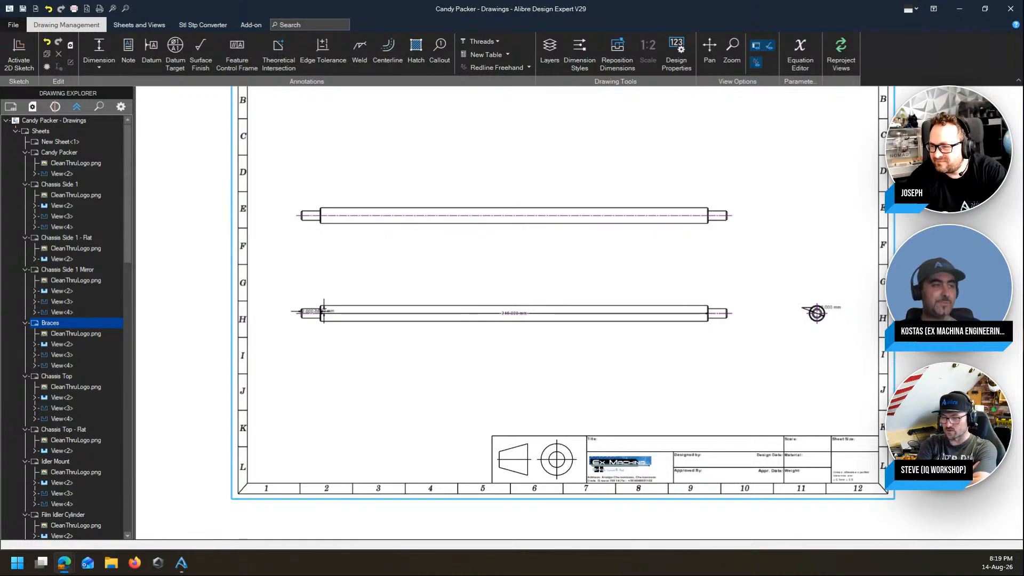
click(85, 270)
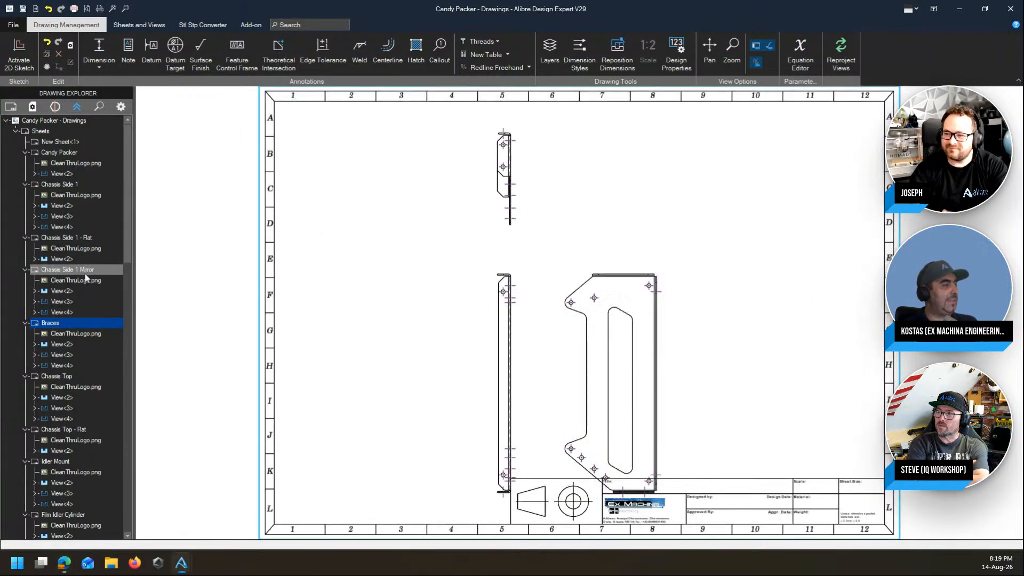
Step: Examine the bend notes and the overall flat pattern on the Chassis Side 1 - Flat sheet
click(76, 237)
scroll(587, 187, up, 5)
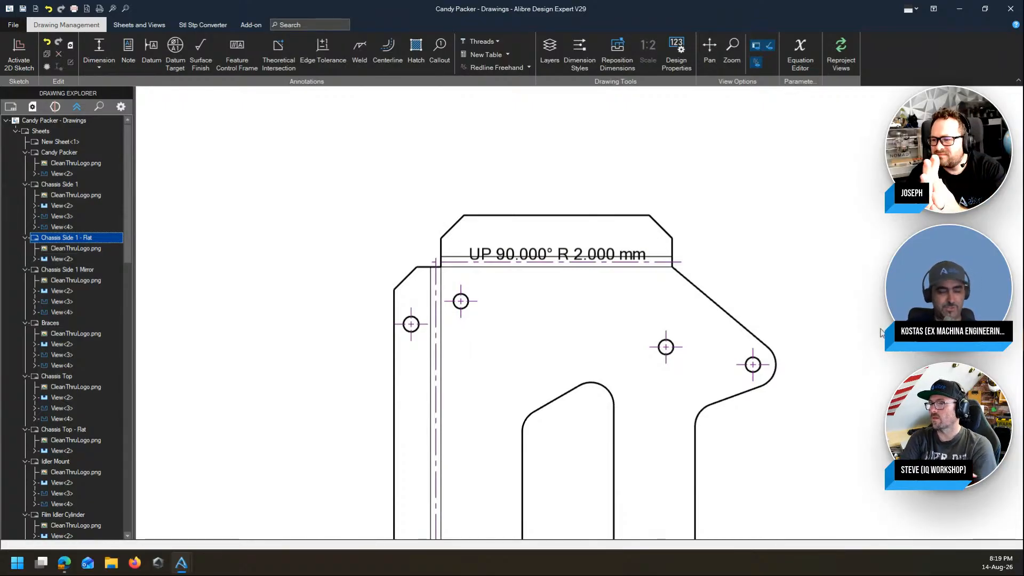
scroll(521, 178, down, 3)
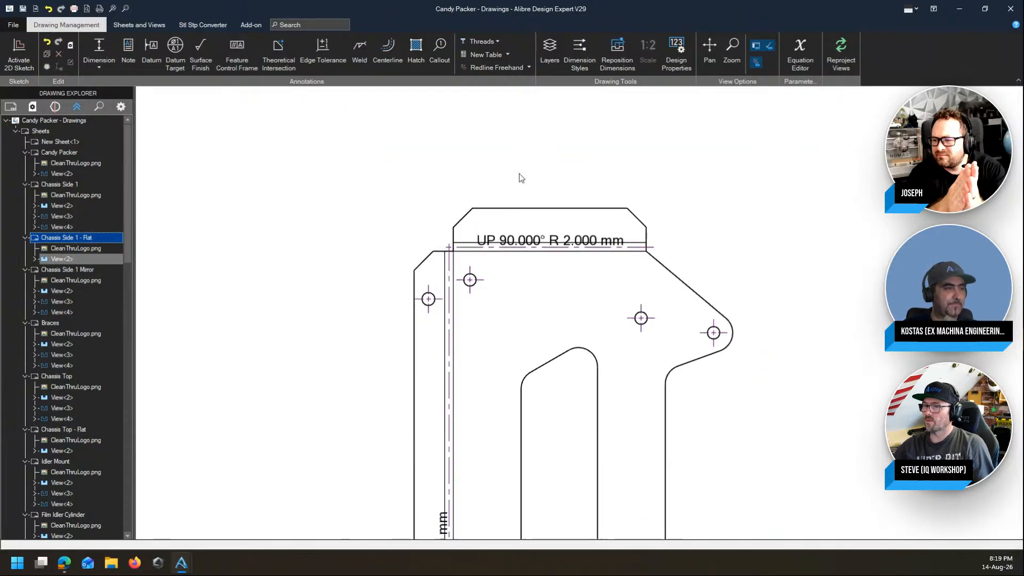
scroll(538, 216, up, 4)
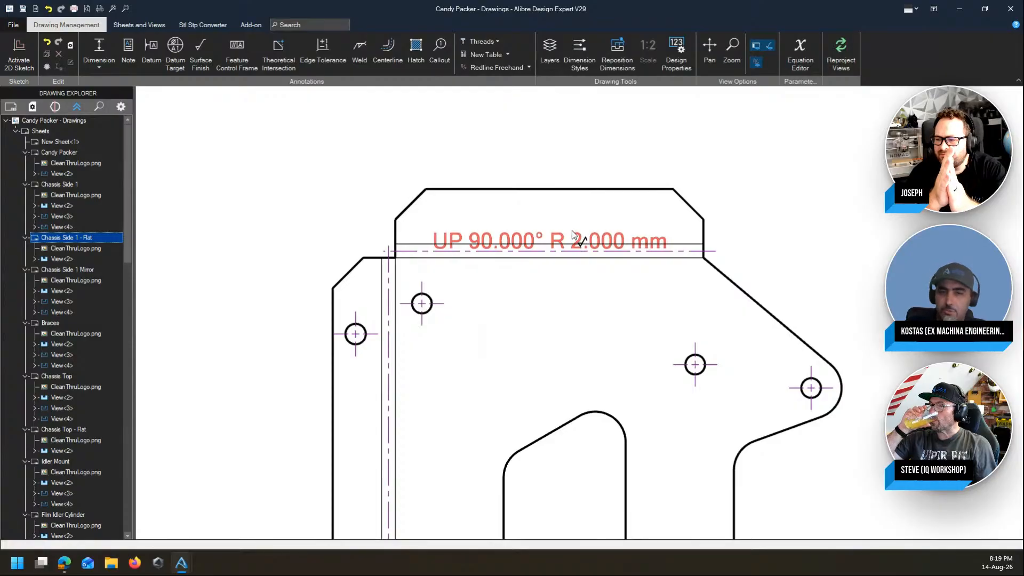
scroll(572, 236, down, 2)
scroll(573, 235, down, 2)
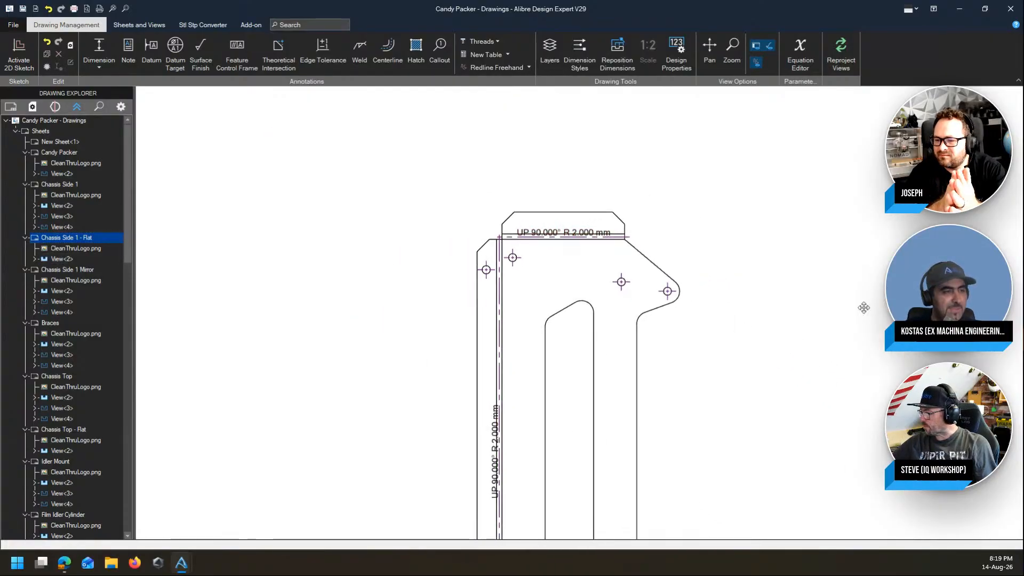
scroll(692, 277, down, 2)
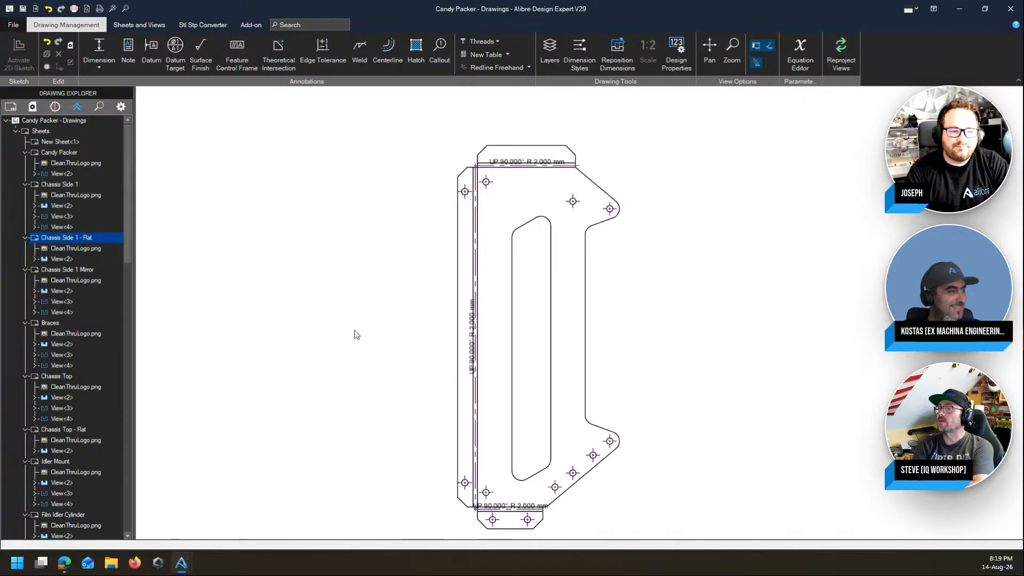
scroll(426, 240, down, 3)
scroll(825, 266, down, 2)
scroll(741, 286, down, 2)
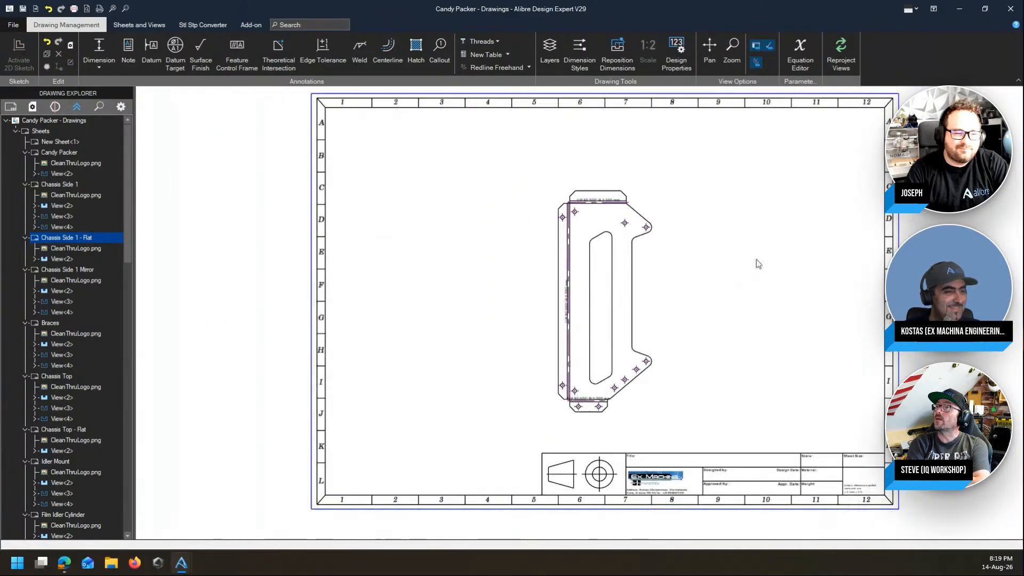
middle_drag(757, 259, 715, 274)
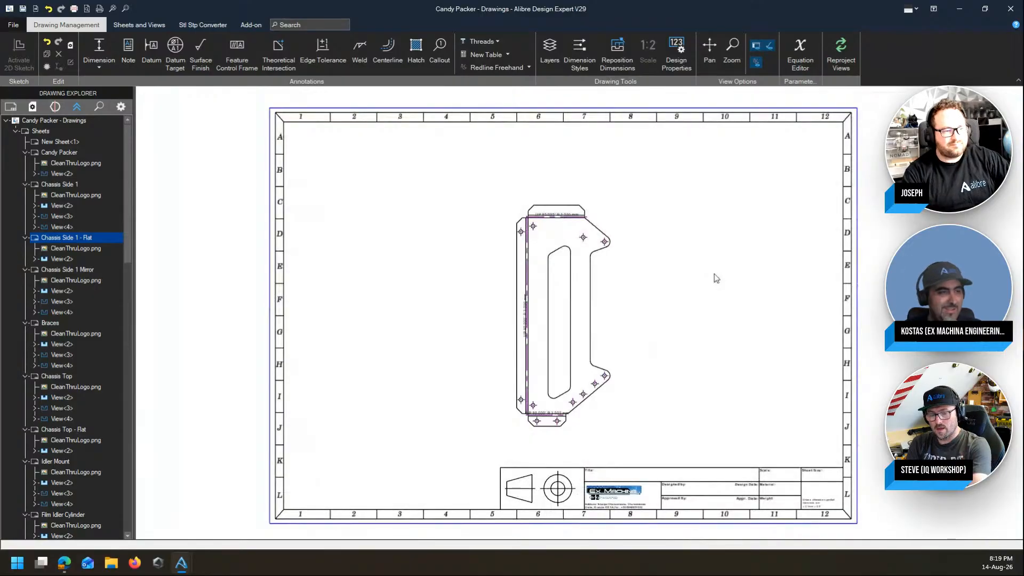
Step: Close the Candy Packer drawing without saving and return to the ExMDrawings window
click(1010, 10)
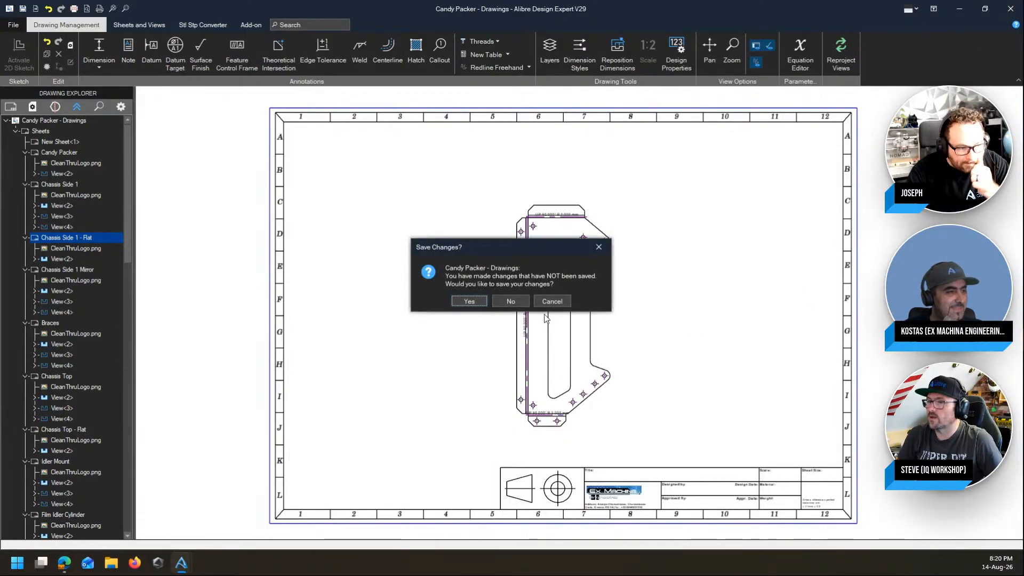
click(513, 303)
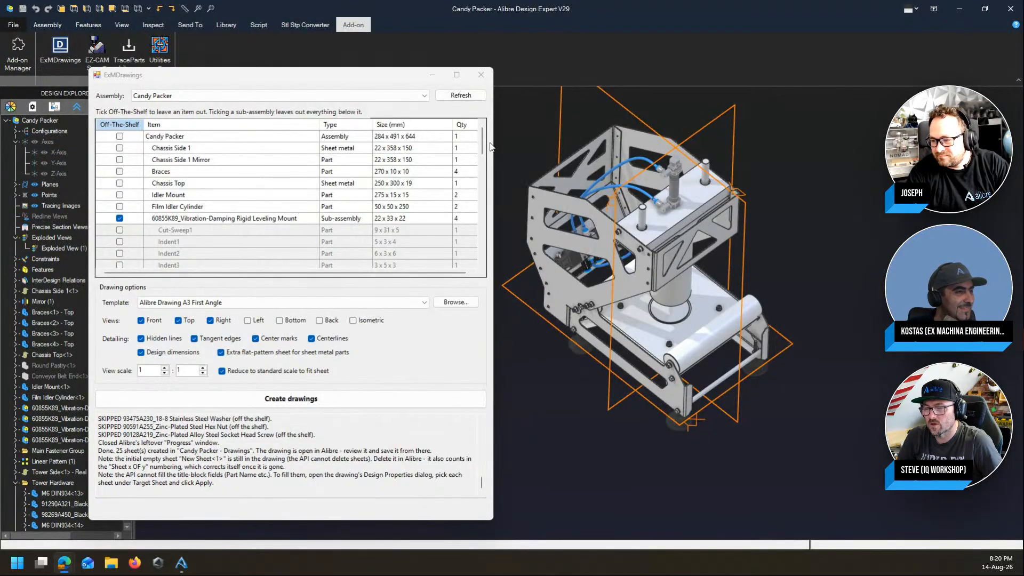
click(398, 76)
Step: Mark the 5486K514 Weld-Spatter-Resistant Push-to-Connect item as off-the-shelf, review the rest of the item list, and close ExMDrawings
mouse_move(482, 153)
mouse_down()
mouse_move(485, 179)
mouse_move(487, 139)
mouse_up()
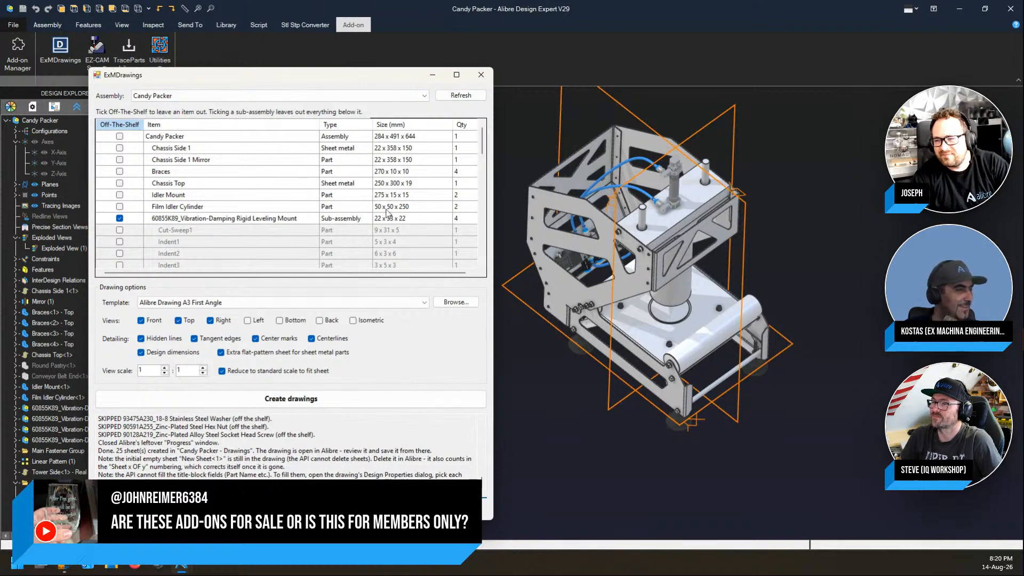
scroll(388, 213, down, 6)
scroll(388, 213, down, 1)
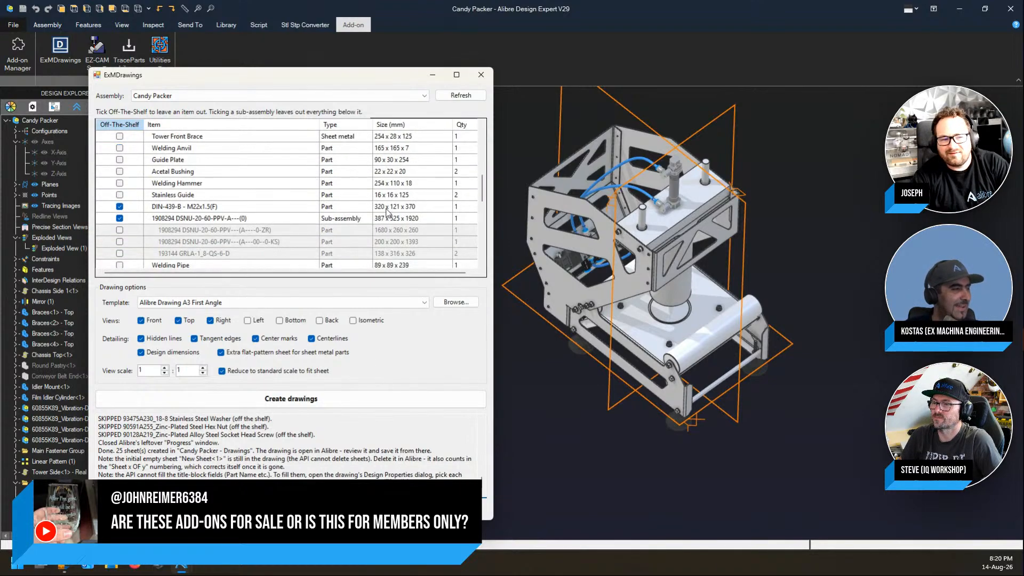
scroll(388, 212, down, 3)
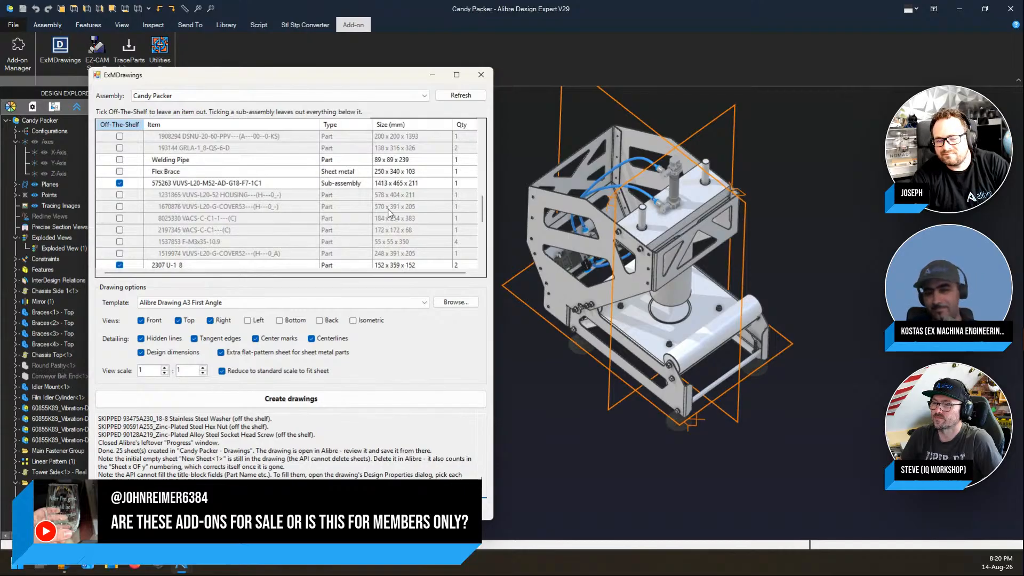
scroll(389, 214, down, 5)
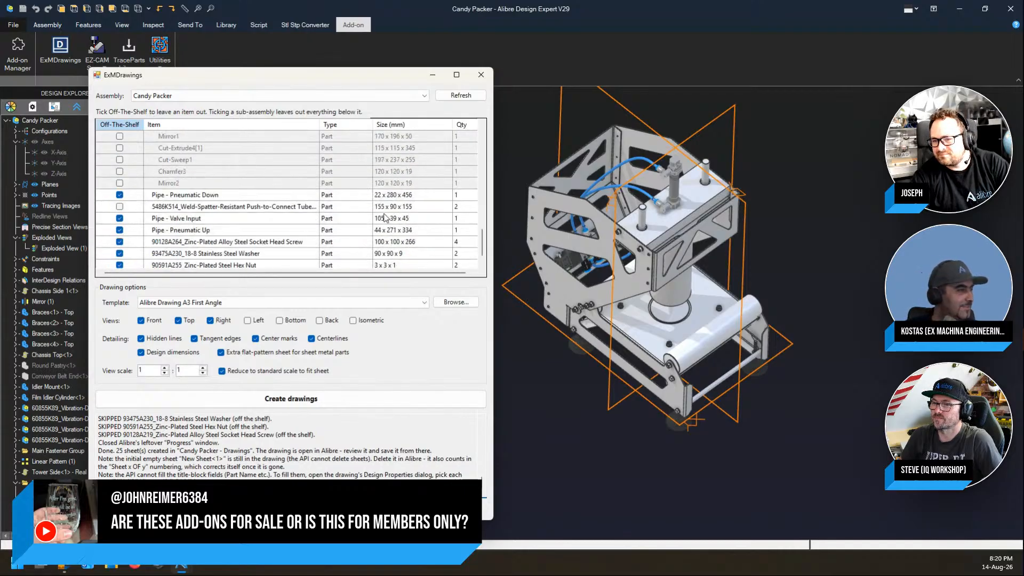
click(120, 207)
scroll(395, 230, down, 1)
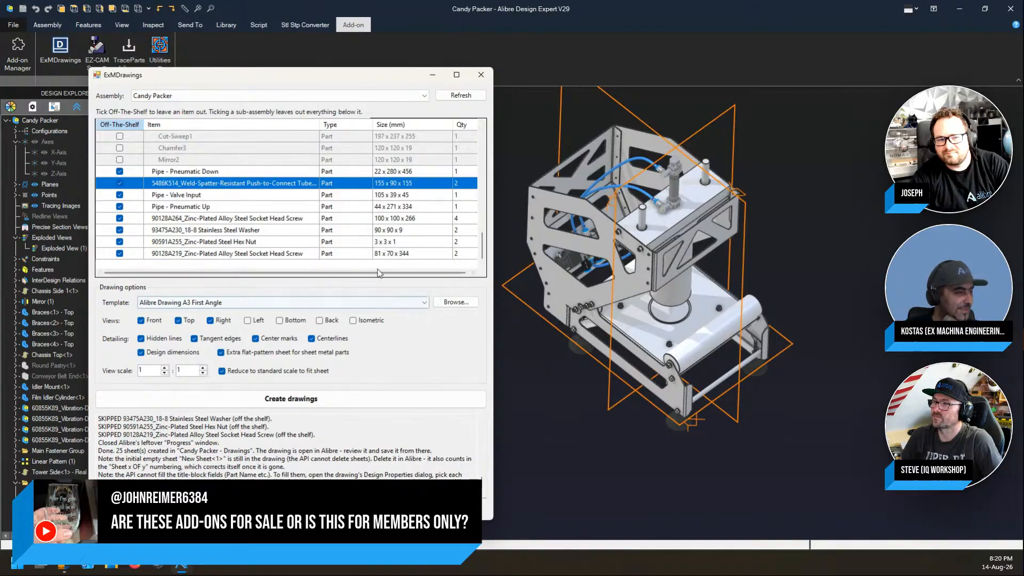
scroll(395, 231, up, 6)
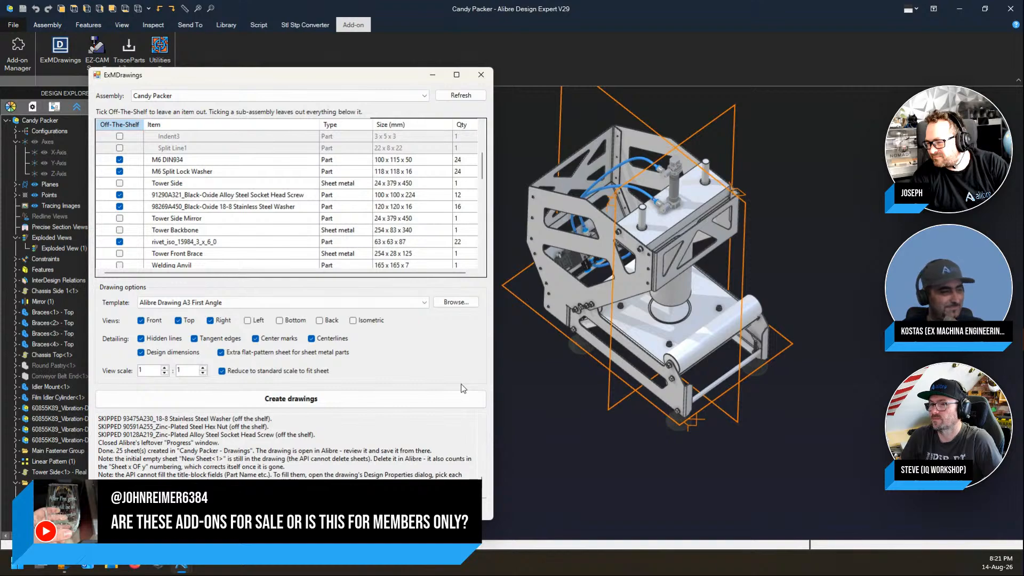
click(482, 77)
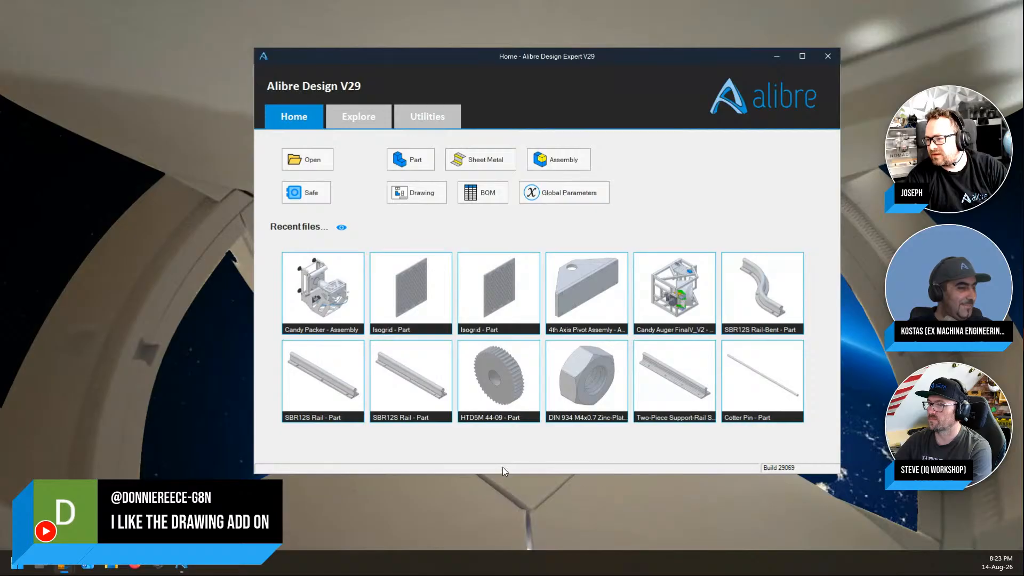
Step: Open the 4th Axis Pivot Assemly file in a maximized window and inspect its plates, screws and underside from several angles
mouse_move(337, 392)
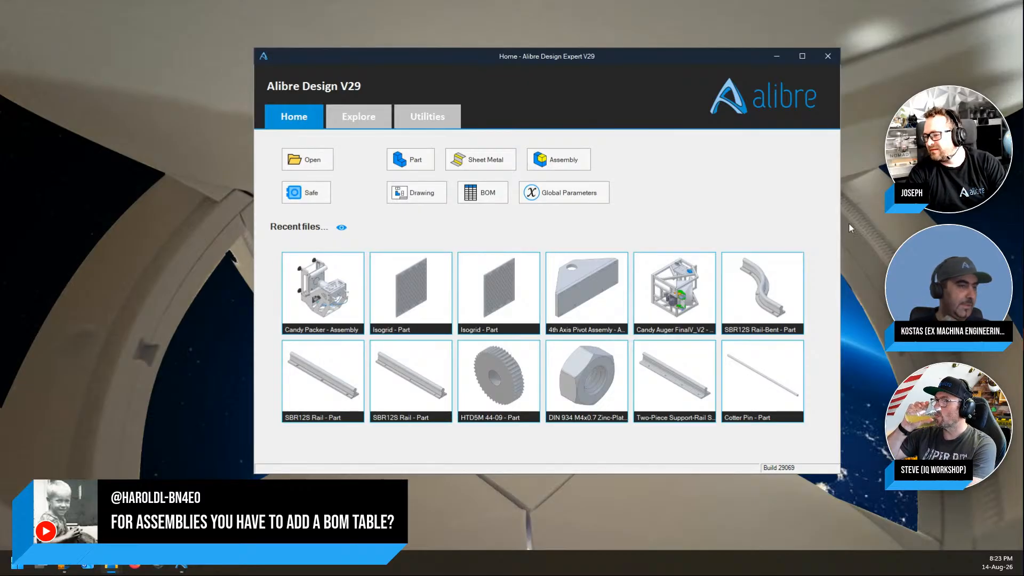
click(791, 208)
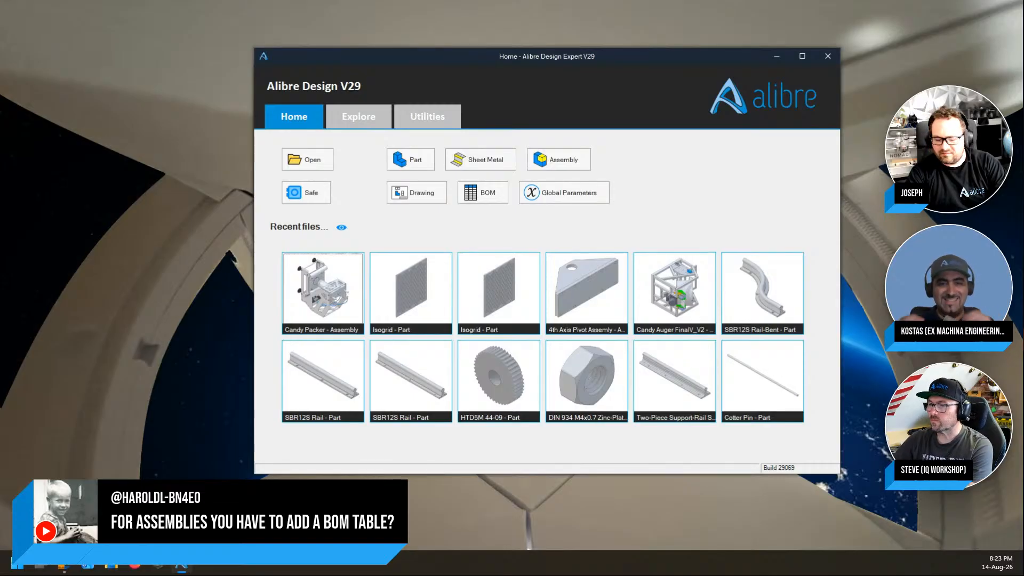
click(597, 301)
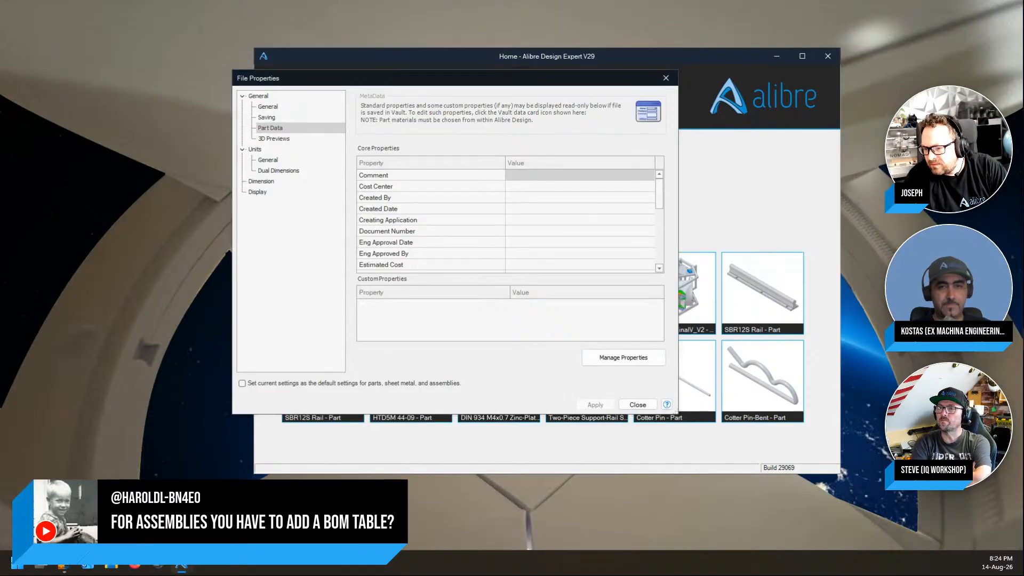
click(666, 77)
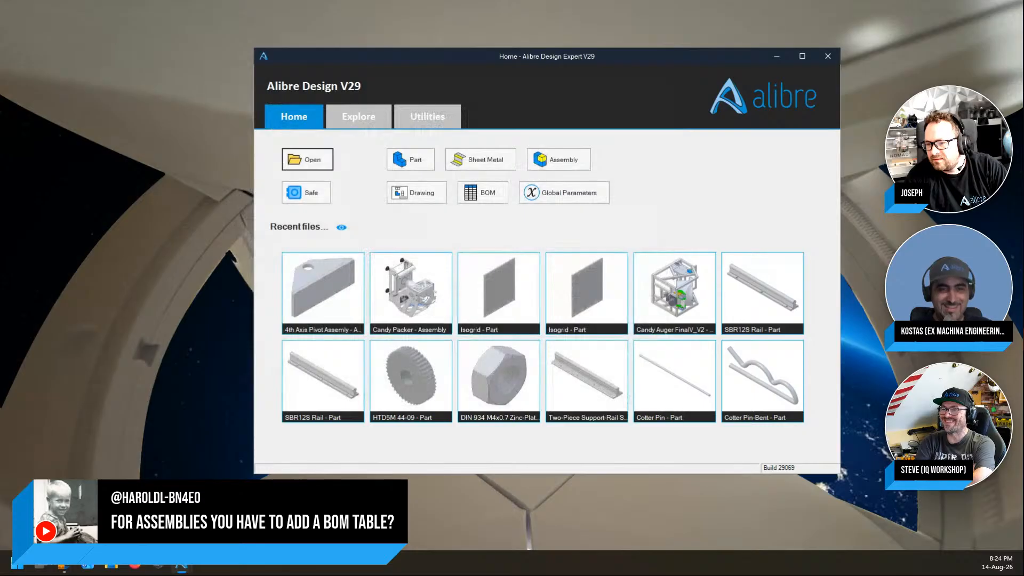
drag(512, 56, 452, 5)
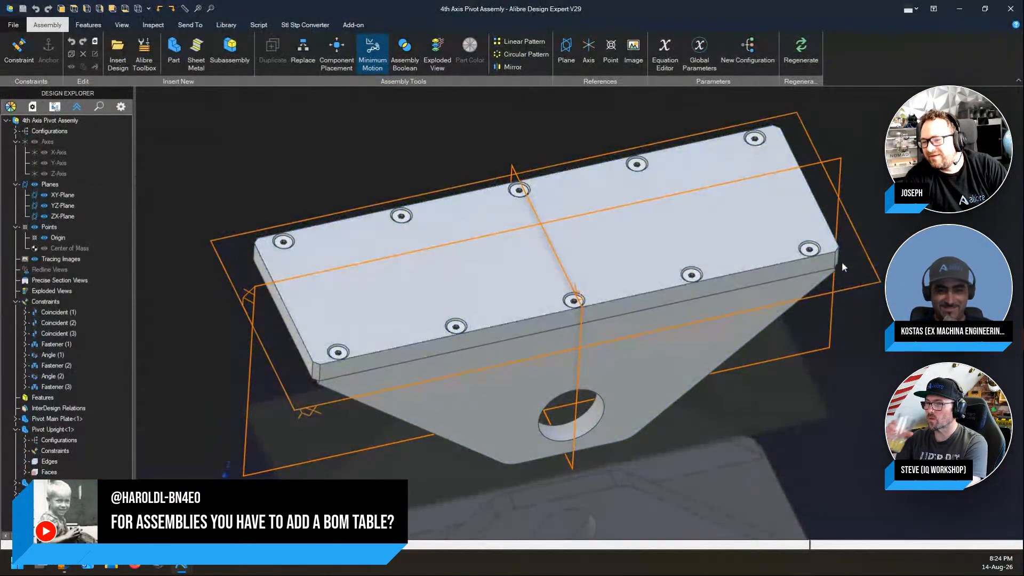
middle_drag(438, 264, 458, 225)
click(571, 355)
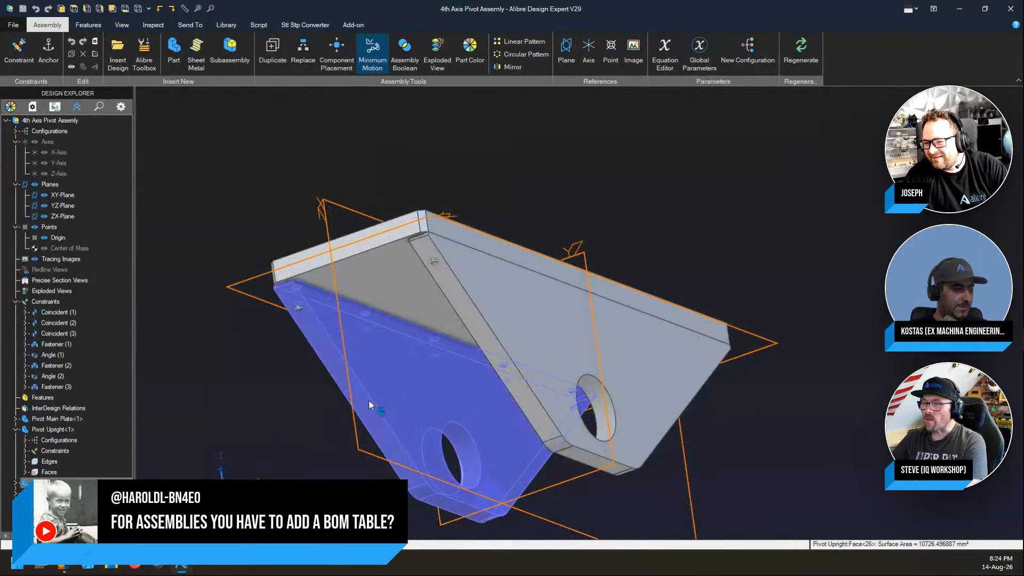
click(762, 223)
middle_drag(762, 223, 728, 278)
middle_drag(620, 335, 643, 293)
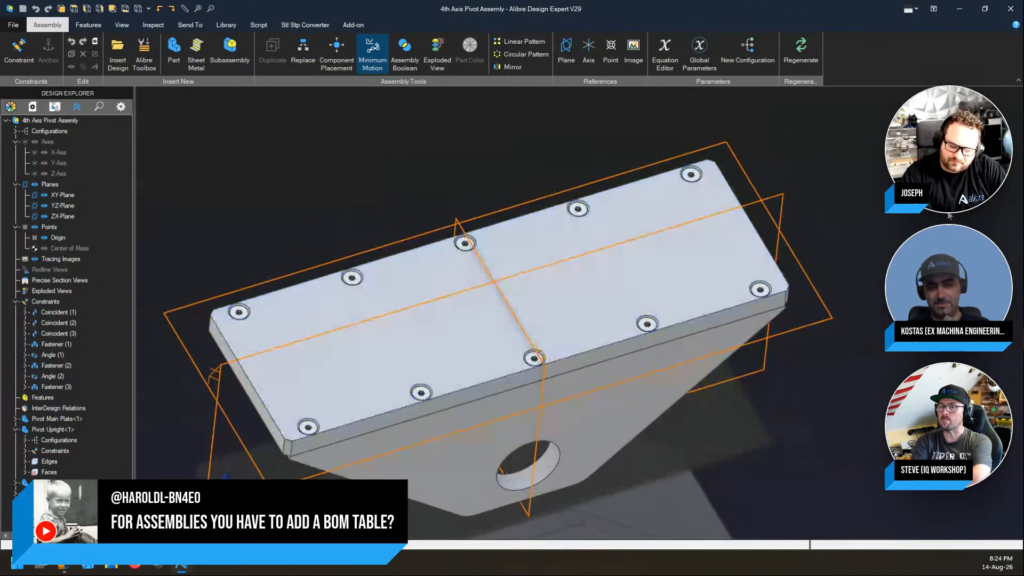
scroll(941, 216, down, 1)
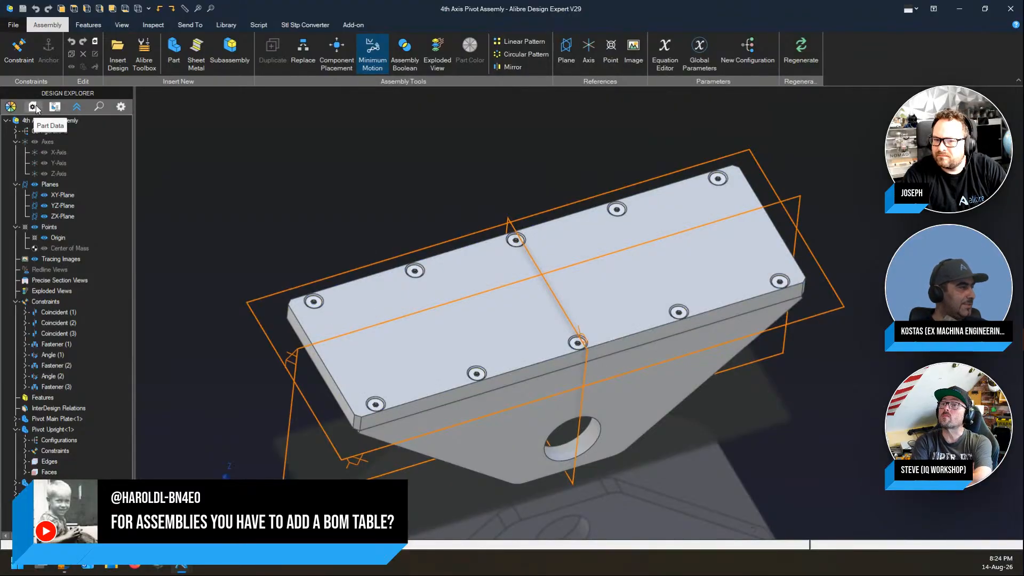
Step: Examine the pivot assembly's general file properties, including the option to treat it as a part in the BOM
click(15, 25)
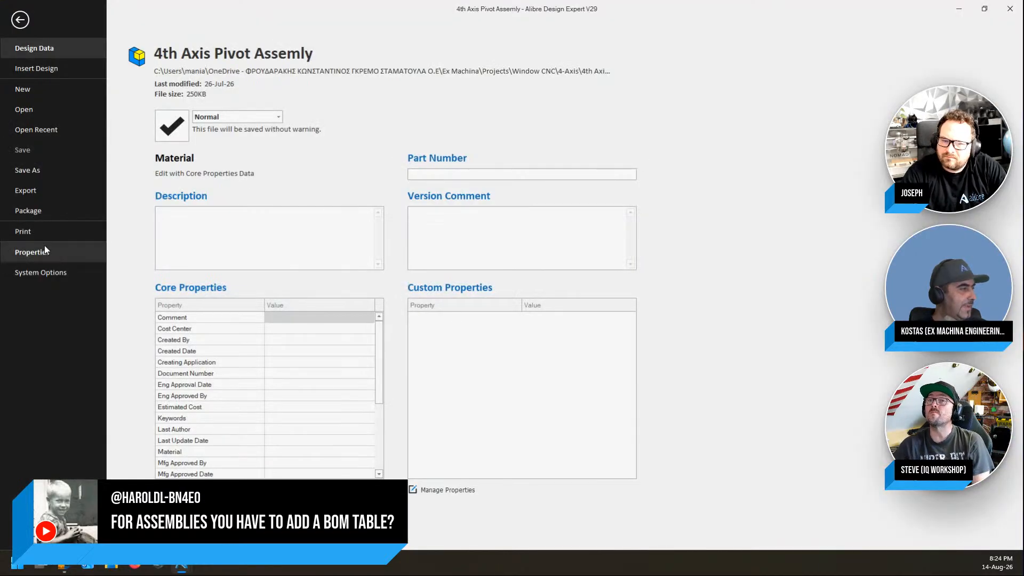
key(Escape)
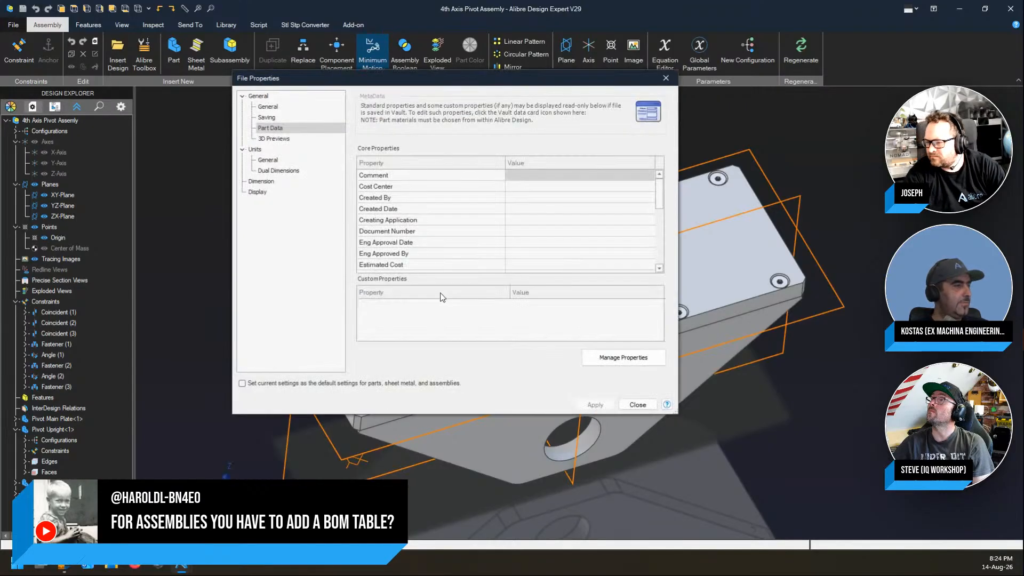
click(271, 107)
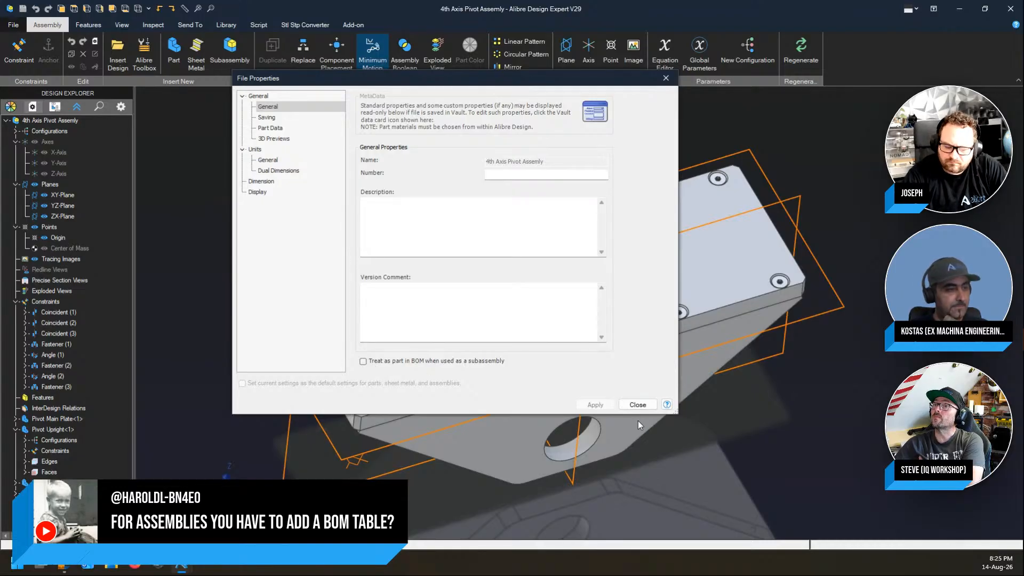
click(638, 405)
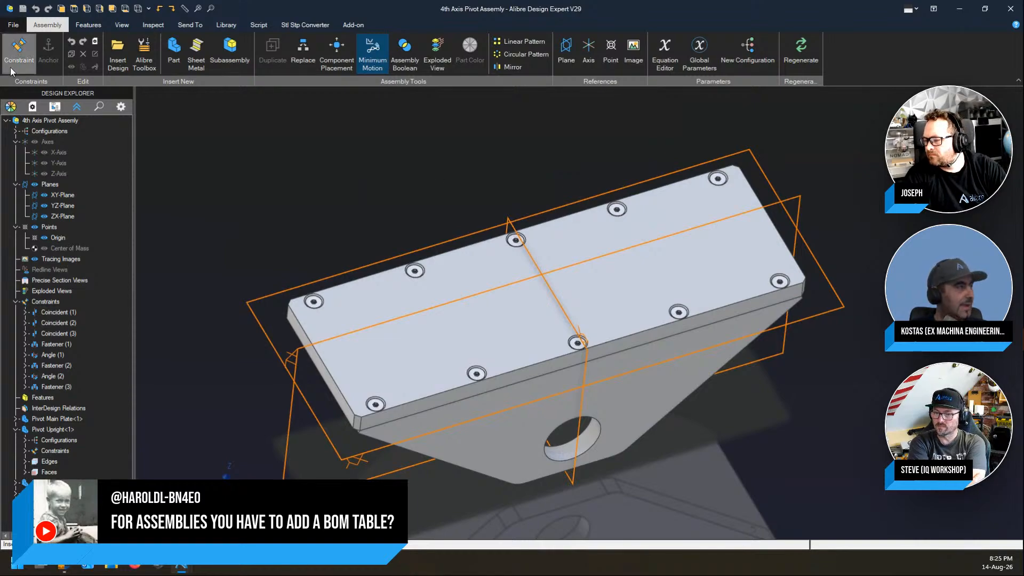
click(34, 119)
click(33, 107)
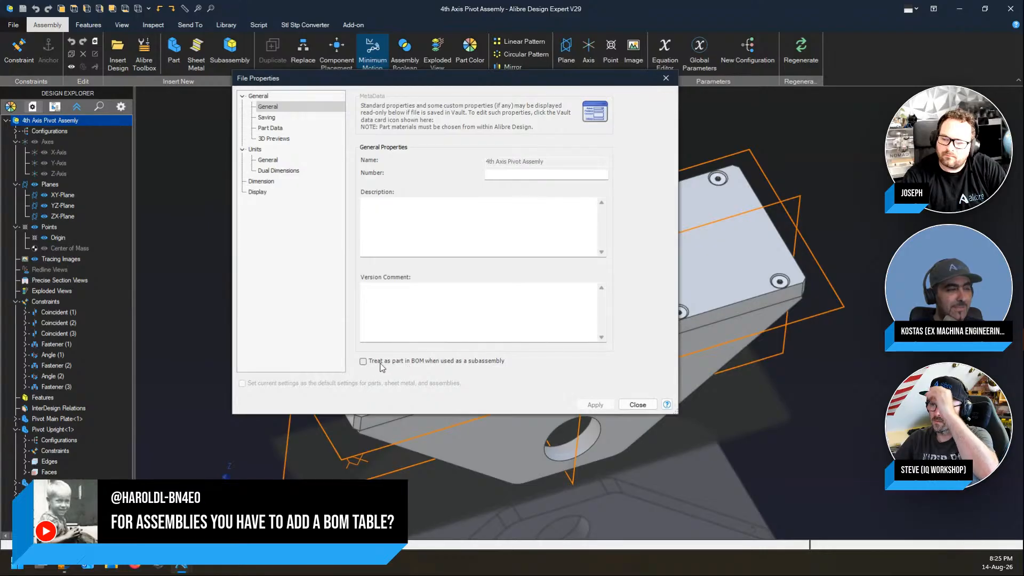
click(650, 408)
click(790, 468)
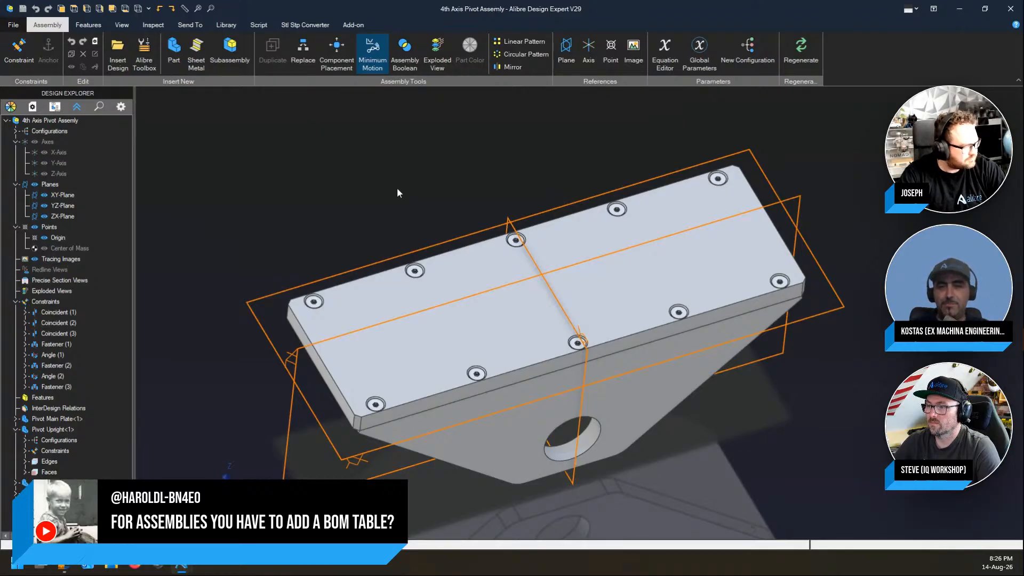
Step: Review the pivot assembly in ExMDrawings, toggle the off-the-shelf mark for the ISO 10642 M4 screw on and off, and close the add-on
click(353, 24)
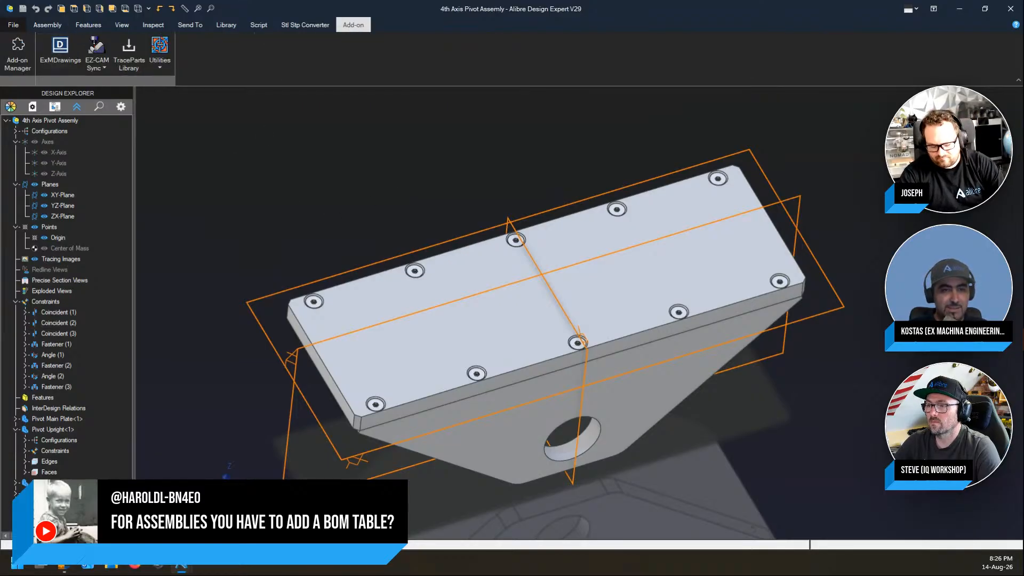
drag(1023, 116, 220, 56)
scroll(869, 307, down, 3)
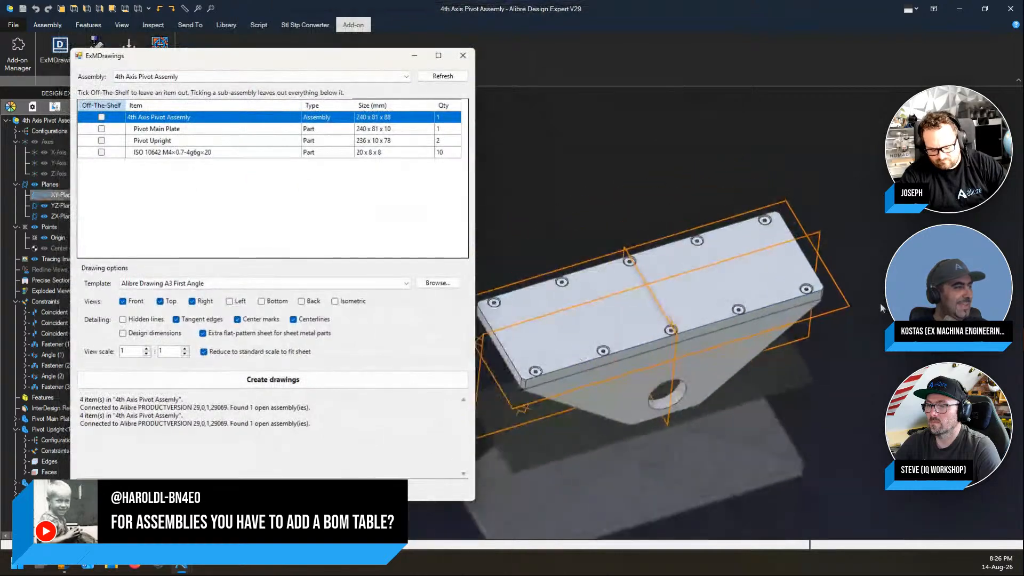
scroll(881, 309, down, 1)
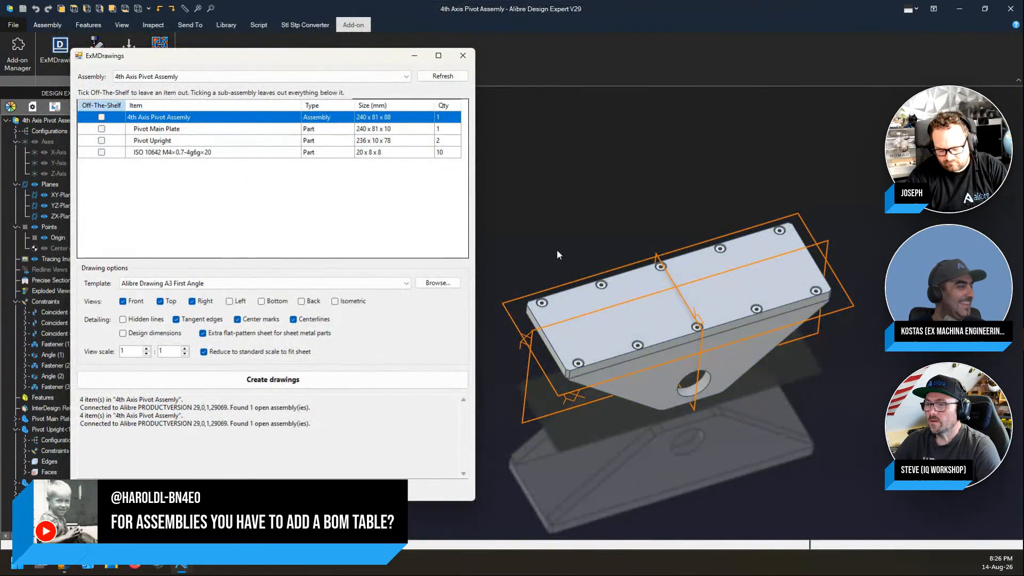
drag(216, 56, 256, 82)
click(142, 180)
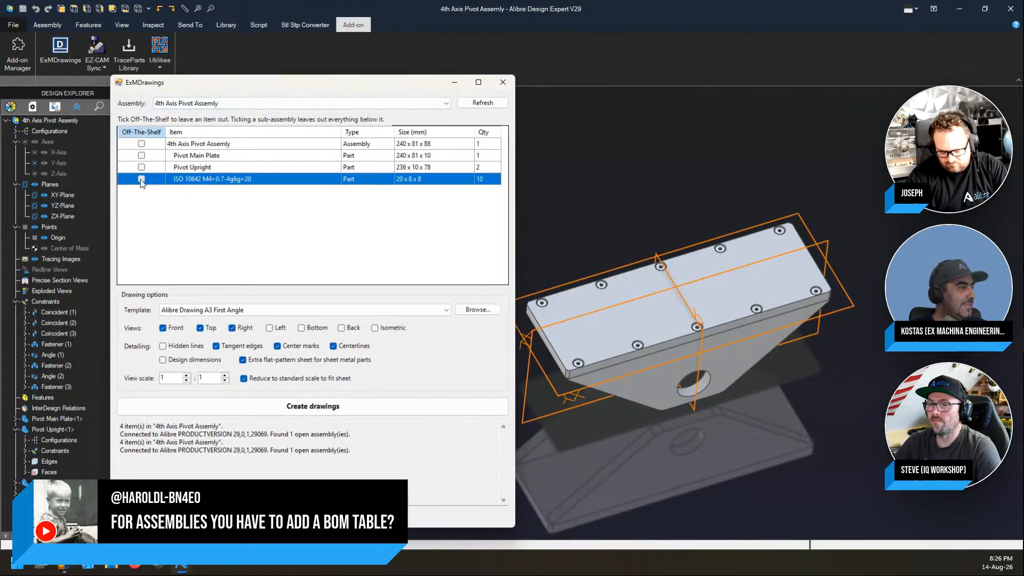
click(142, 179)
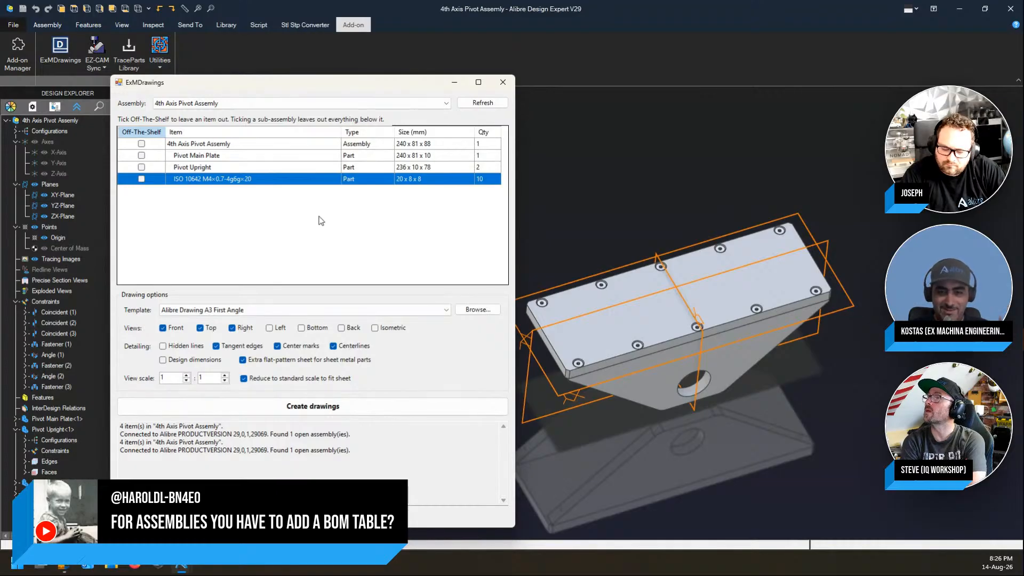
click(499, 85)
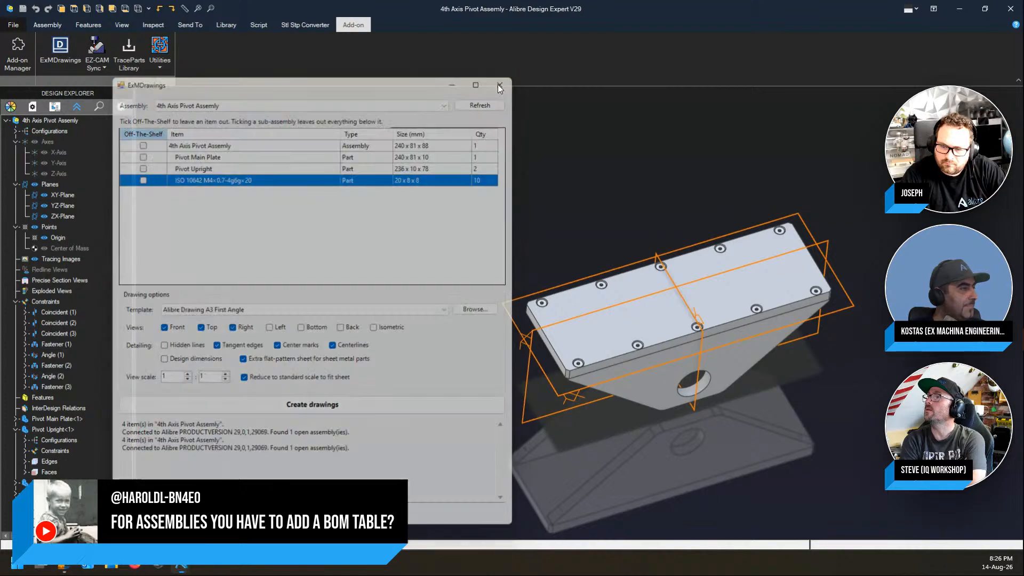
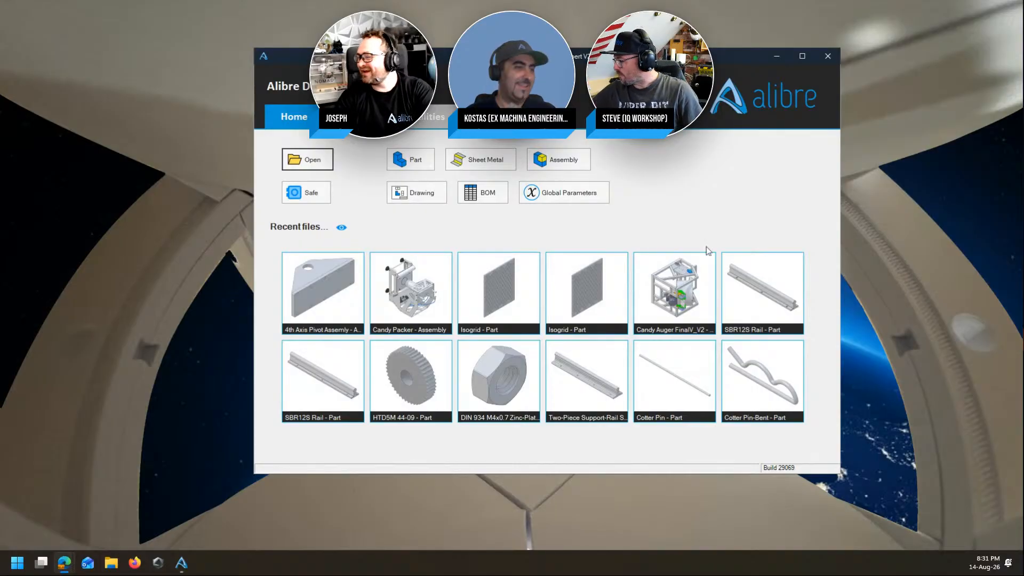
Step: Open the recent Cotter Pin part, maximize its window and bring the rod and path sketch into view
click(685, 393)
click(685, 392)
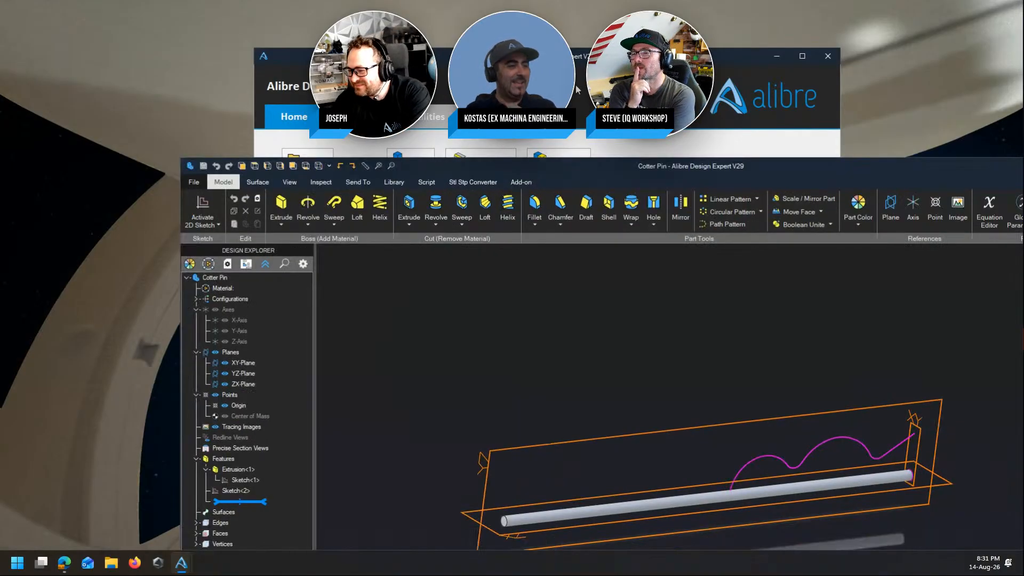
drag(576, 86, 558, 0)
middle_drag(579, 264, 544, 235)
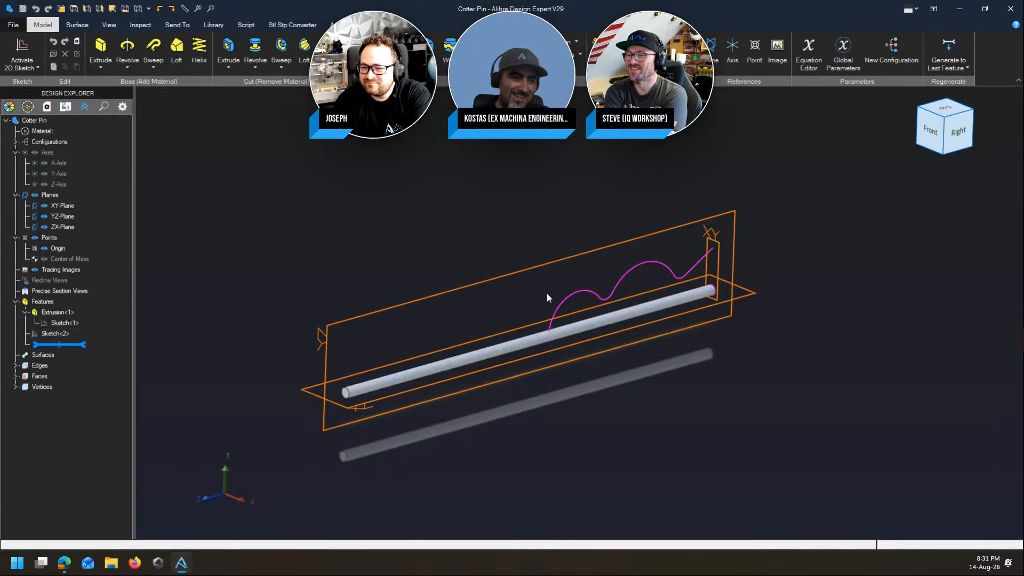
Step: Start the ExMBend Sketch Bend tool for the Cotter Pin and place its dialog clear of the model
click(338, 25)
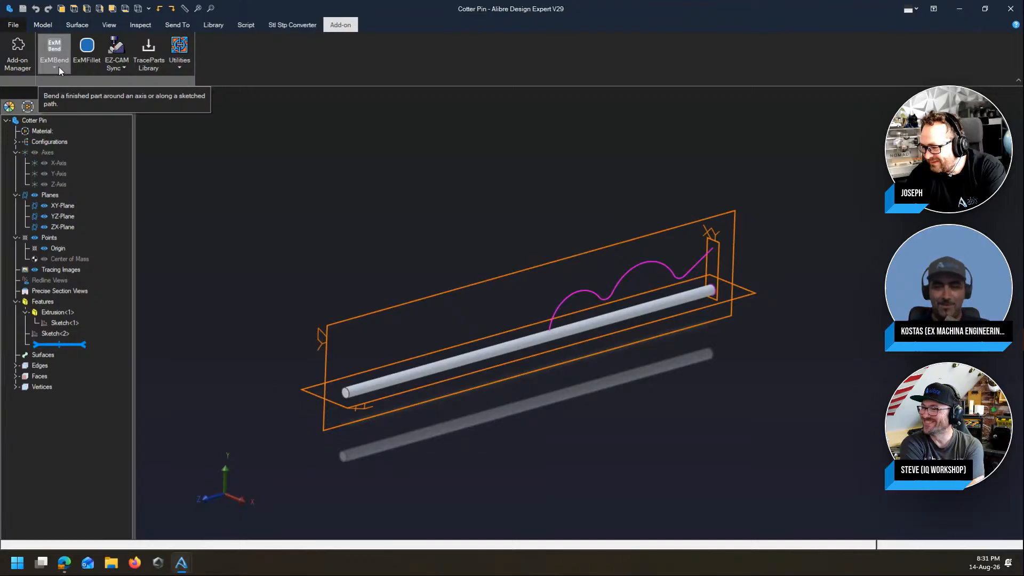
click(59, 66)
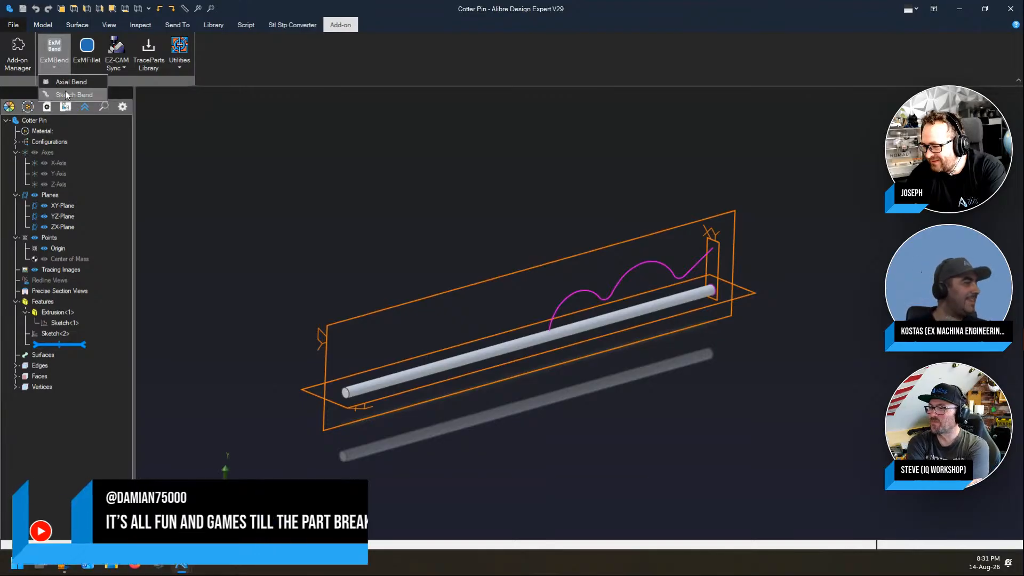
click(66, 95)
mouse_move(1021, 47)
mouse_down()
mouse_move(294, 58)
mouse_move(285, 76)
mouse_up()
scroll(906, 355, down, 4)
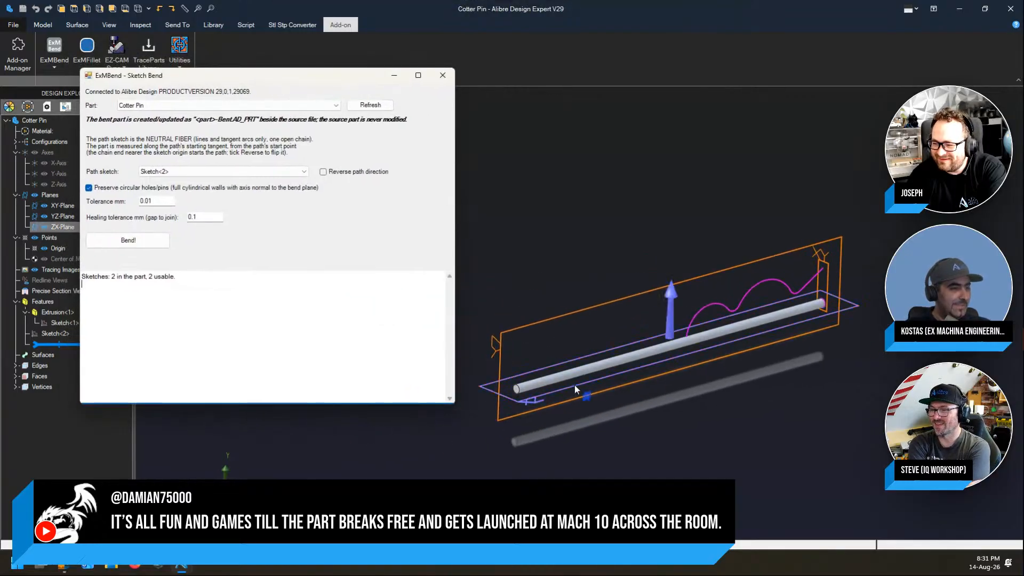
scroll(482, 266, up, 3)
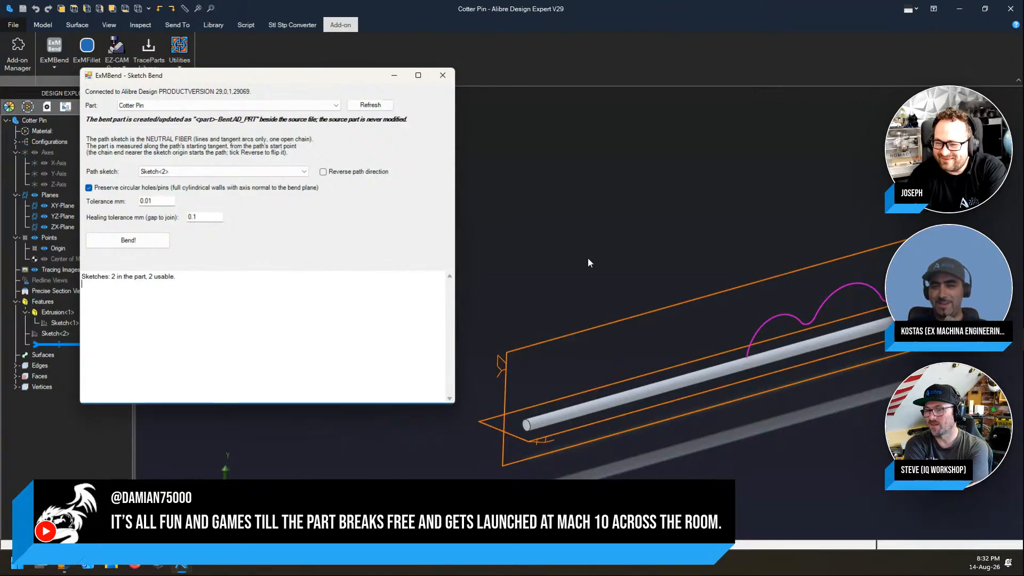
Step: Bend the Cotter Pin along Sketch<2>, preserving circular holes, with 0.01 mm tolerance and 0.1 mm healing tolerance
click(154, 172)
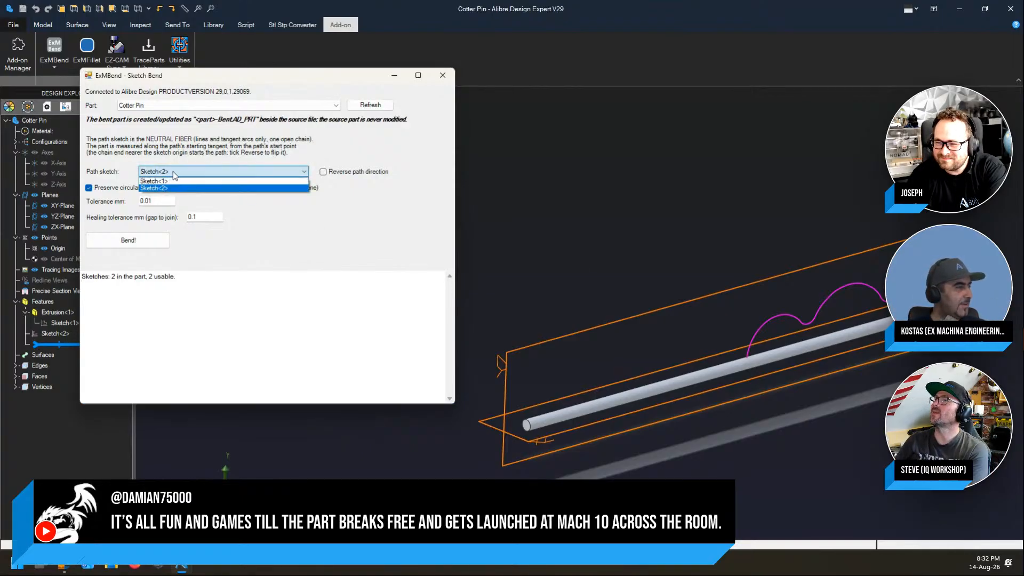
click(186, 174)
click(197, 171)
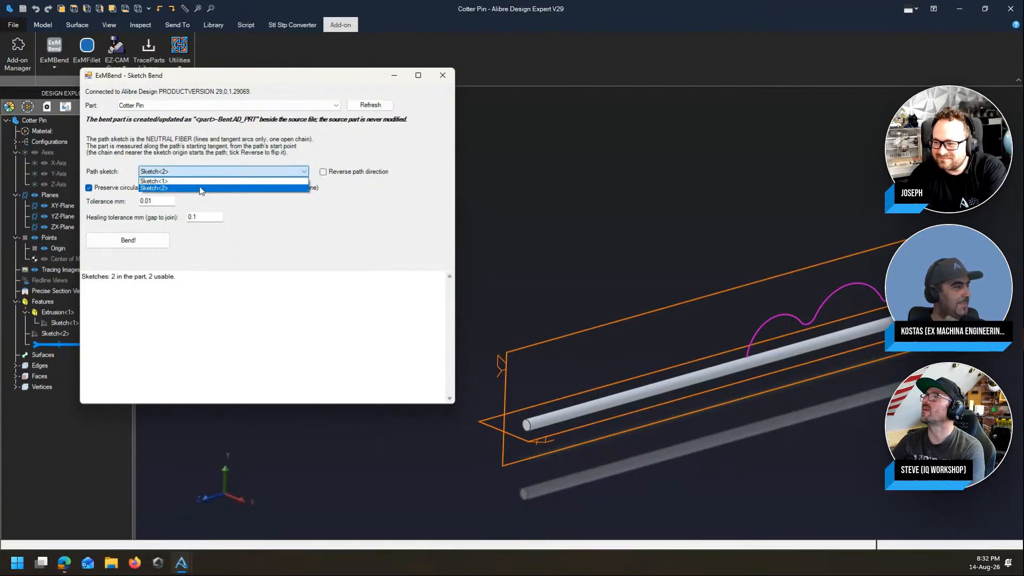
click(199, 172)
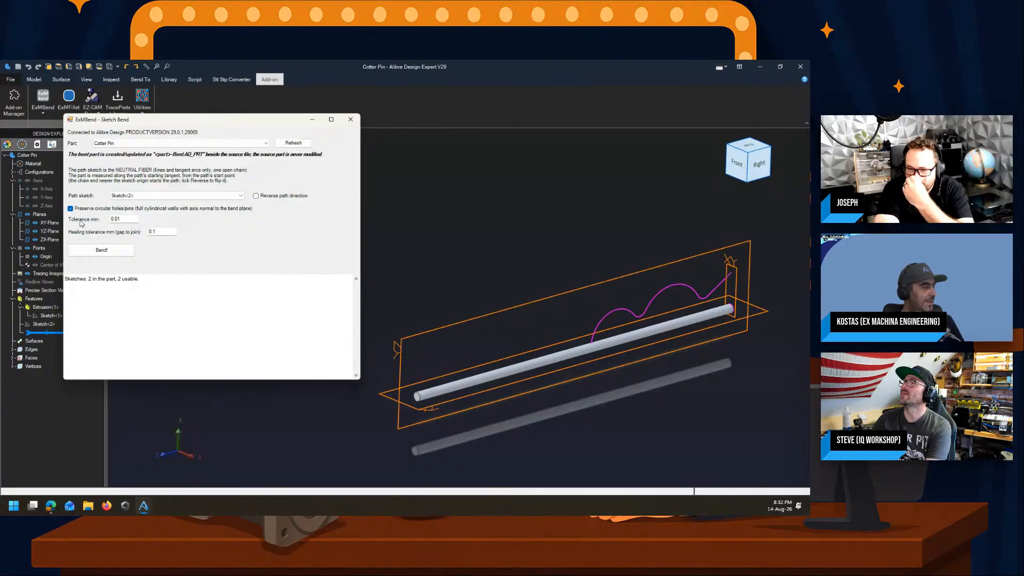
click(124, 250)
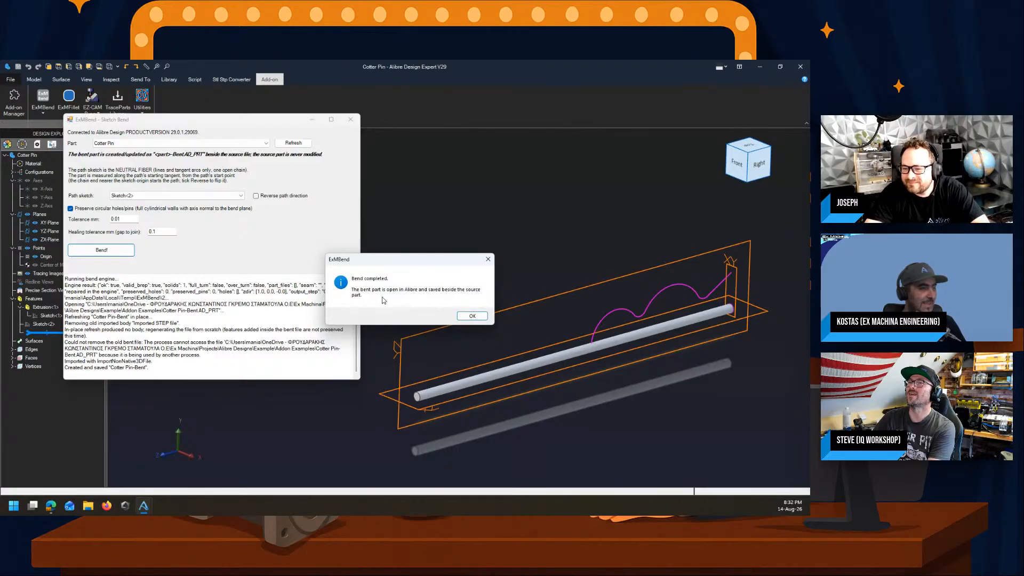
click(472, 316)
Step: Maximize the Cotter Pin-Bent part window and regenerate all of its features
drag(808, 187, 581, 59)
click(766, 113)
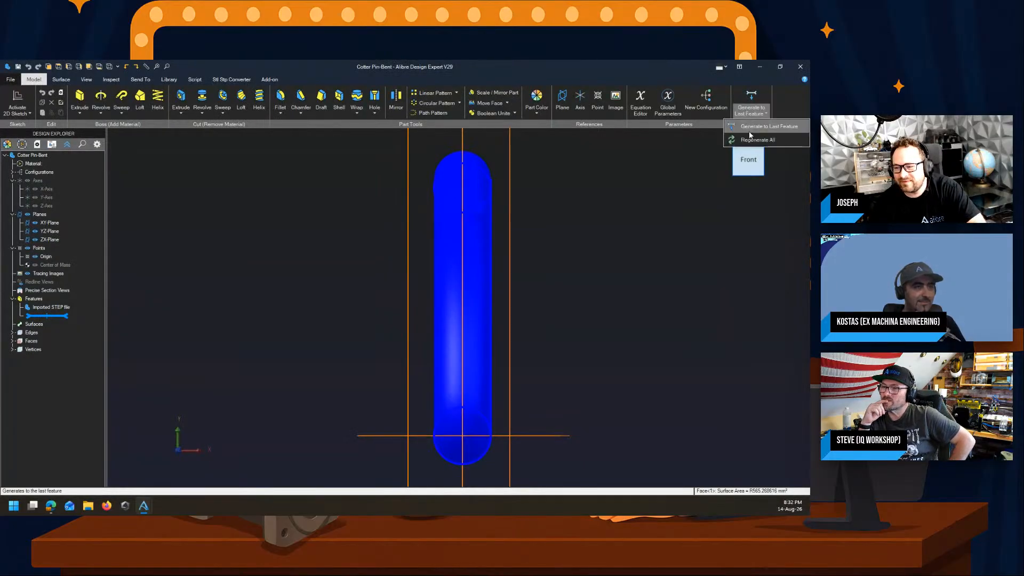
click(750, 135)
Step: Examine the bent cotter pin's curved shape from the side and close the Cotter Pin-Bent part
middle_drag(525, 266, 443, 297)
scroll(561, 273, down, 4)
scroll(586, 303, down, 3)
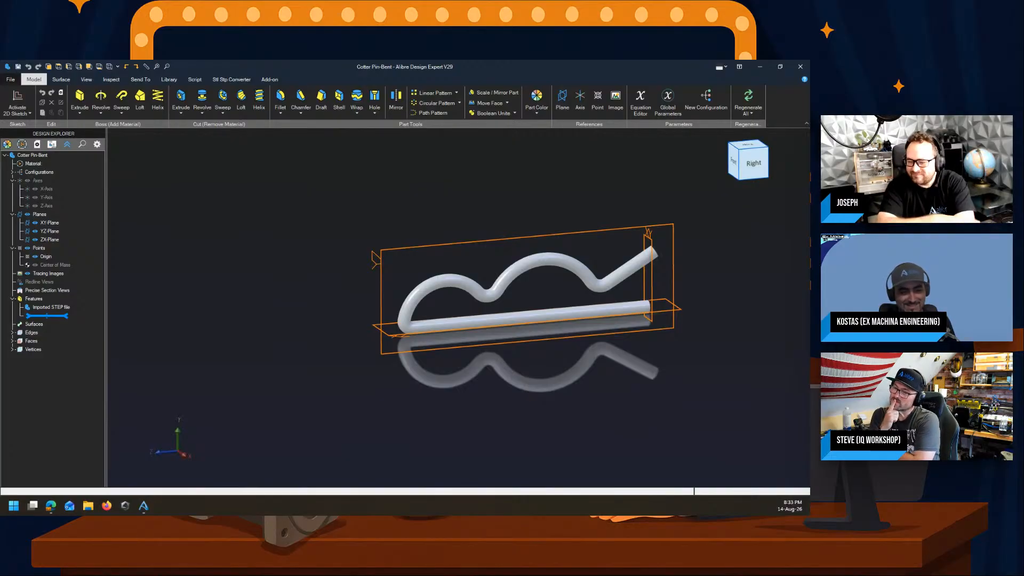
scroll(718, 255, up, 3)
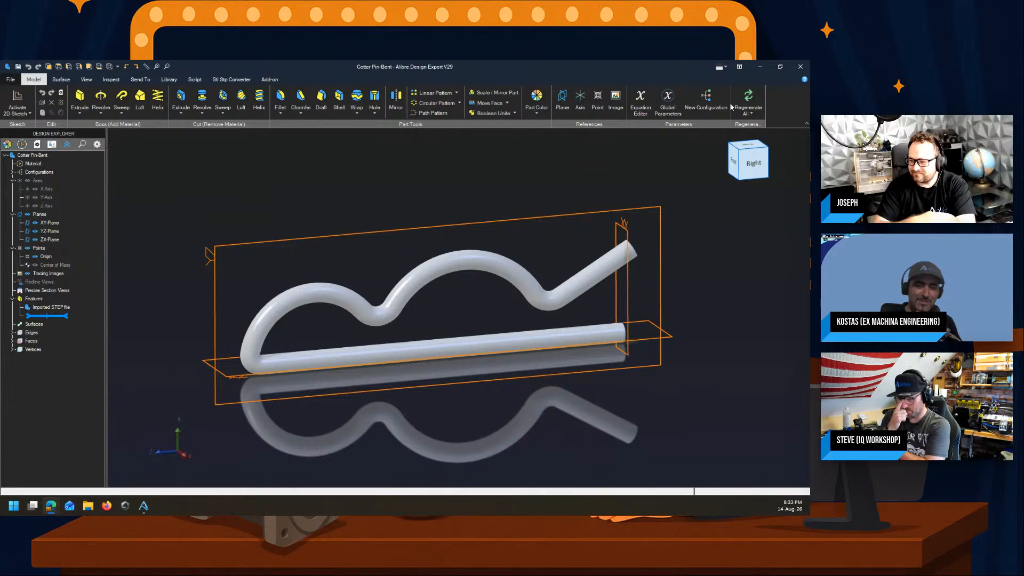
click(800, 66)
click(372, 299)
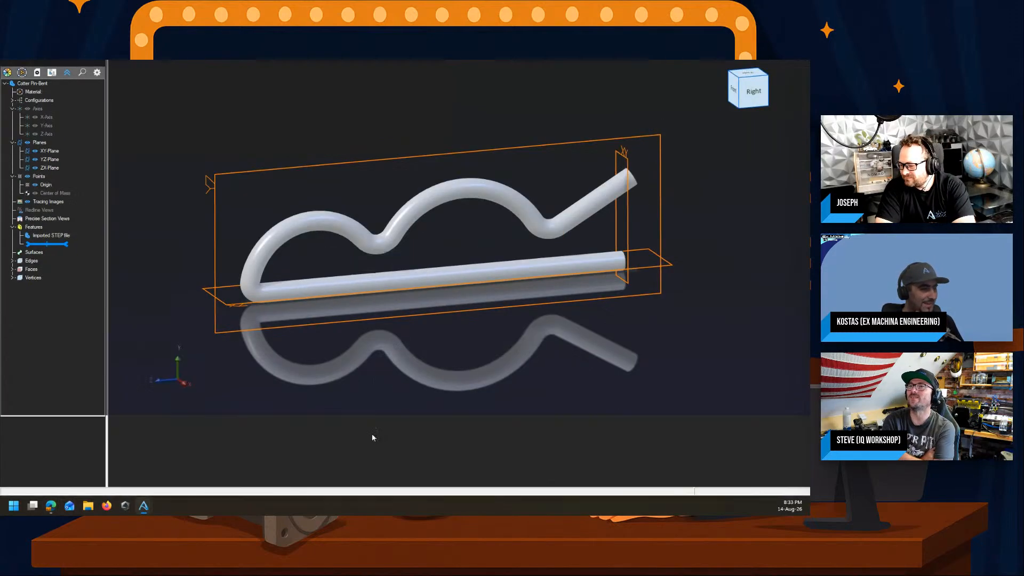
Step: Close the Cotter Pin part and open the SBR12S Rail part in a maximized window
click(349, 120)
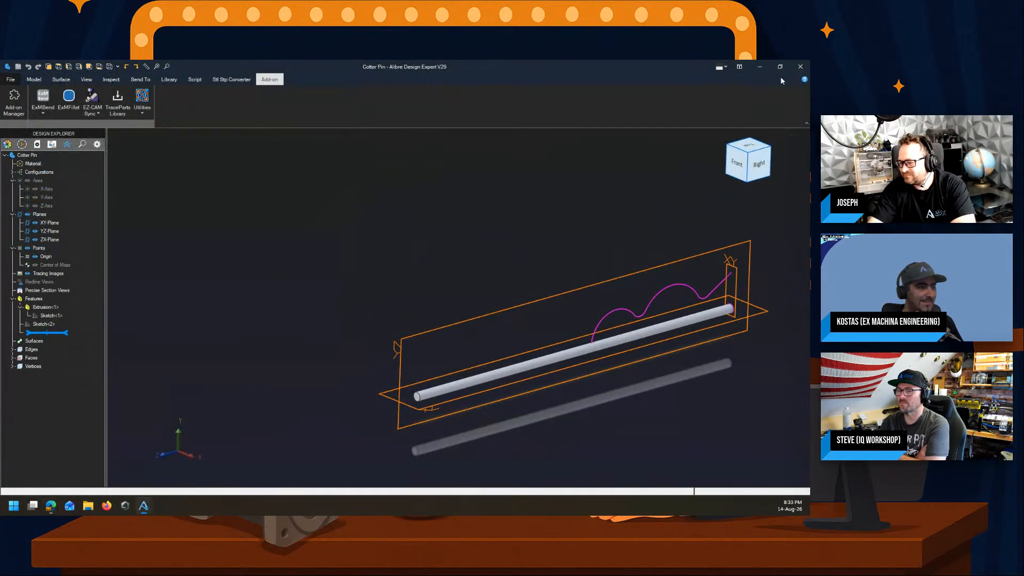
click(800, 67)
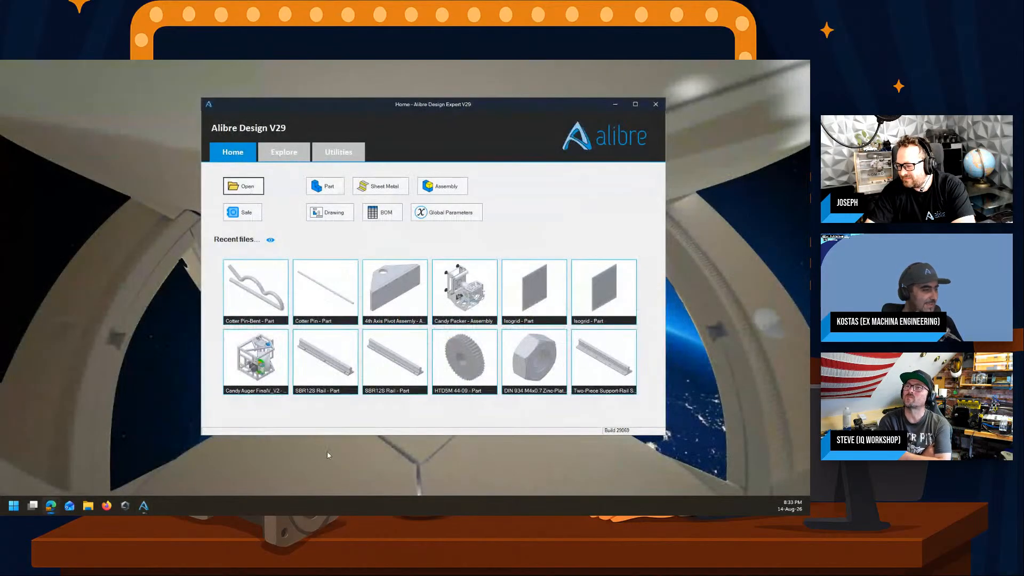
click(325, 374)
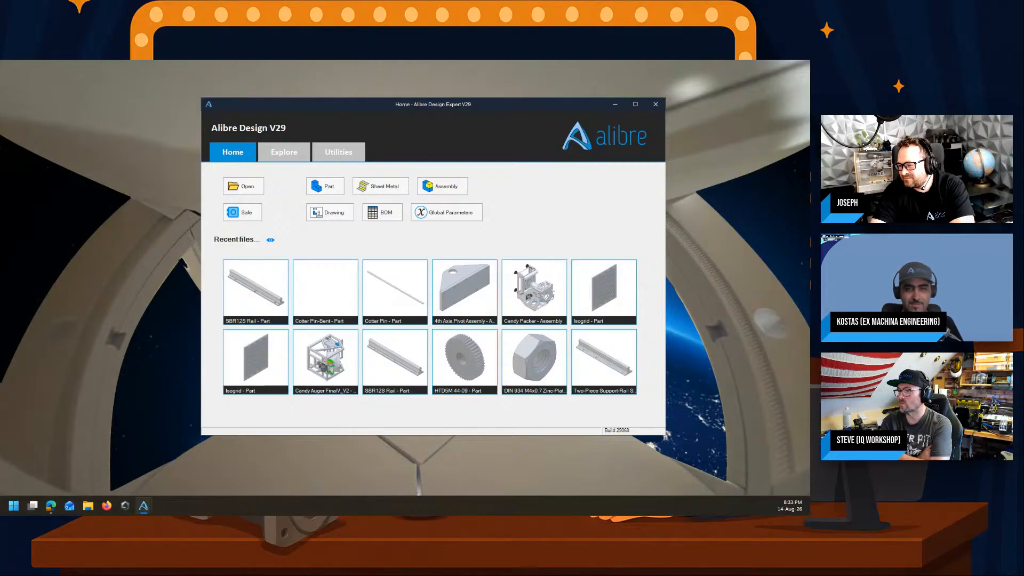
drag(809, 254, 545, 69)
middle_drag(497, 216, 268, 288)
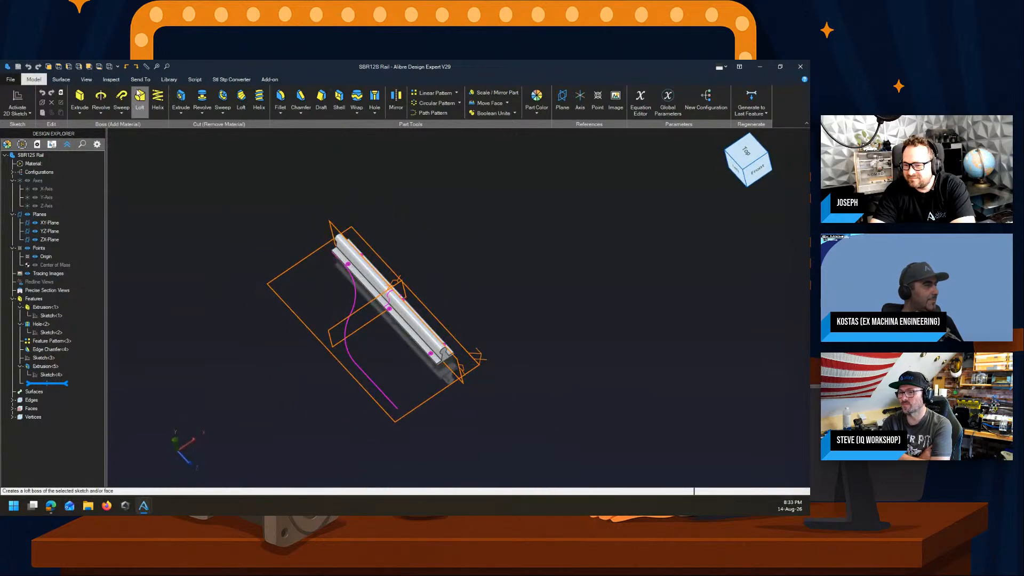
Step: Start the ExMBend Sketch Bend tool for the SBR12S Rail and bring its dialog back in front of the model
click(269, 79)
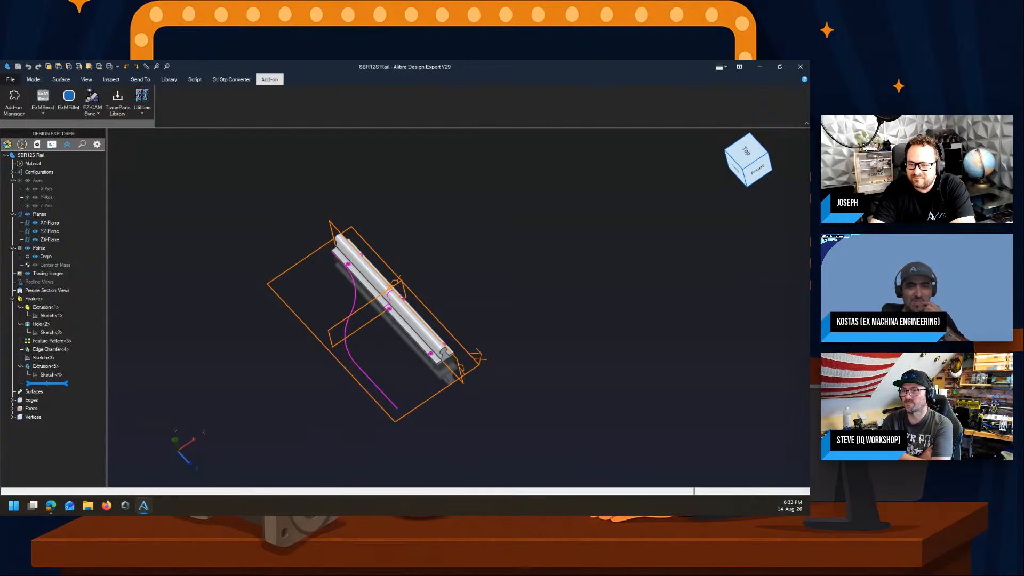
scroll(632, 269, down, 3)
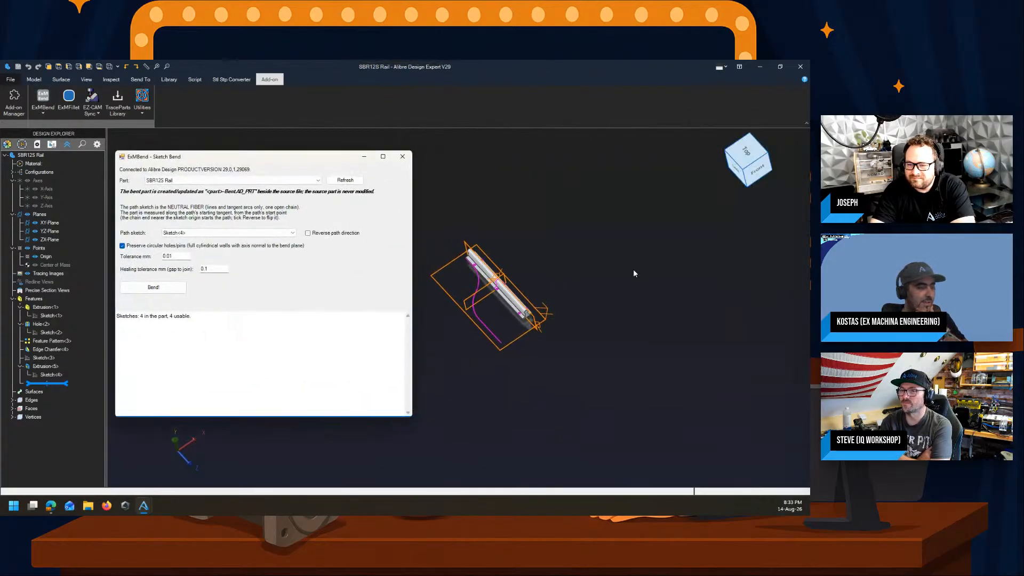
scroll(633, 269, down, 2)
scroll(463, 253, up, 3)
mouse_move(628, 314)
middle_down()
mouse_move(635, 293)
mouse_move(632, 304)
middle_up()
click(143, 509)
click(220, 469)
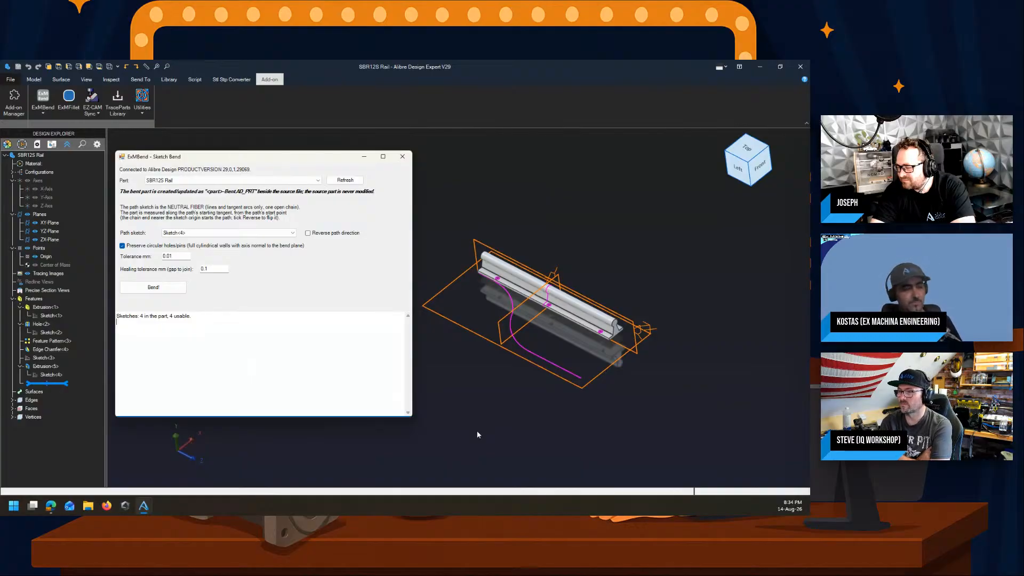
Step: Examine the straight rail's mounting holes and the curved path sketch beside it up close and from above
scroll(544, 233, up, 3)
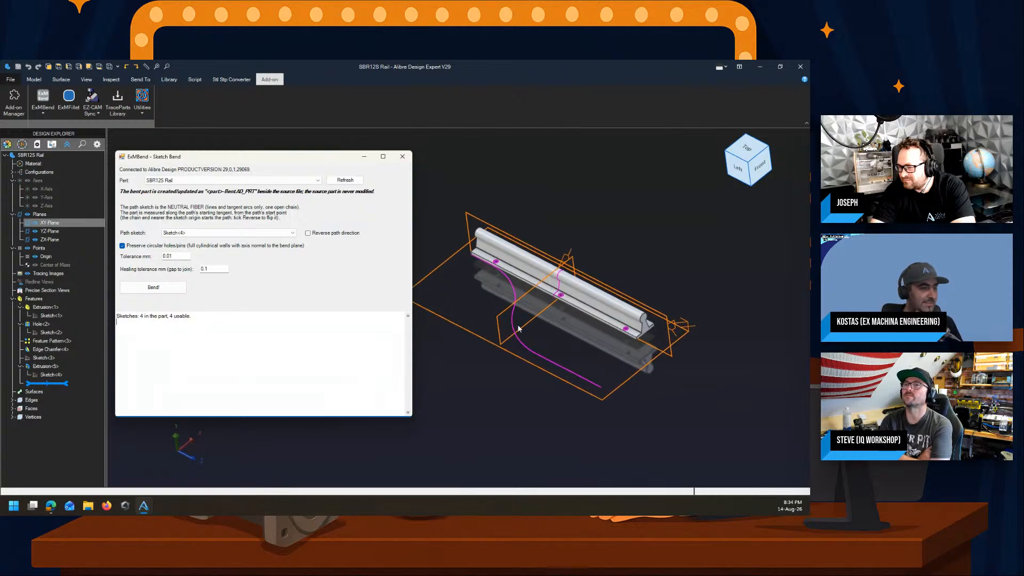
scroll(545, 233, up, 3)
mouse_move(550, 346)
middle_down()
mouse_move(559, 344)
mouse_move(534, 348)
mouse_move(566, 344)
middle_up()
scroll(632, 337, up, 4)
middle_drag(641, 340, 588, 342)
scroll(527, 353, up, 3)
mouse_move(527, 354)
middle_down()
mouse_move(558, 357)
mouse_move(527, 348)
middle_up()
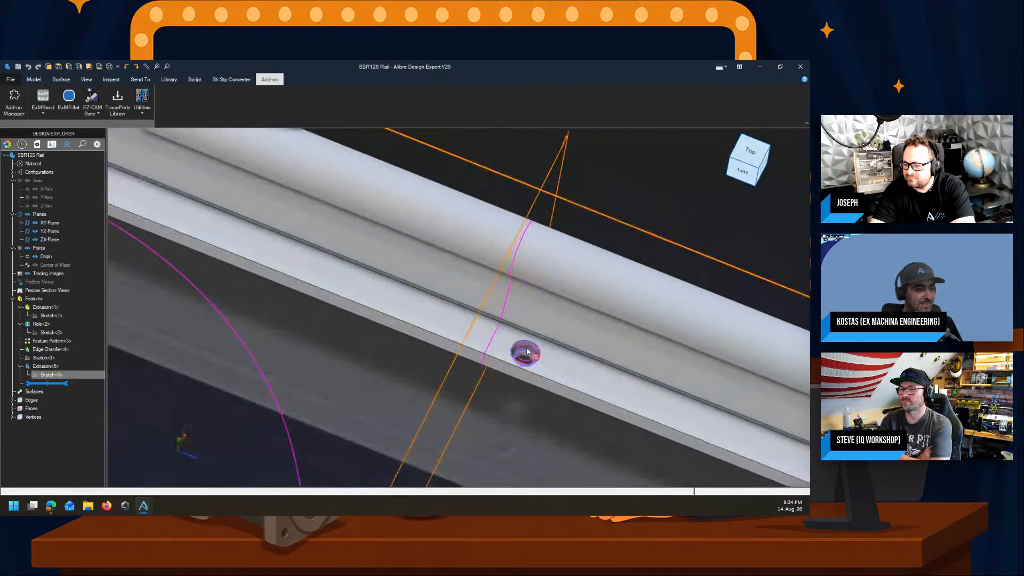
scroll(526, 345, down, 5)
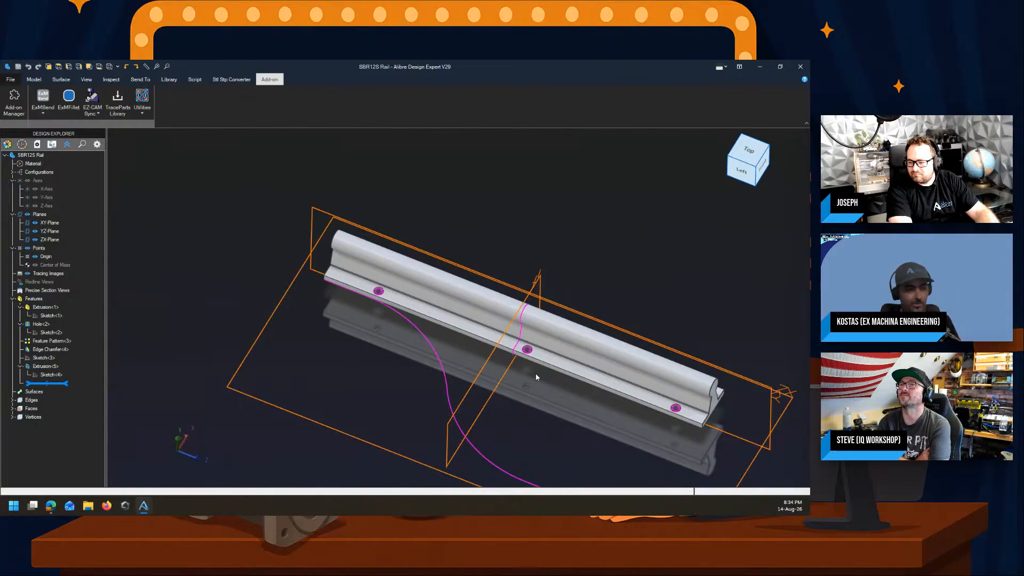
middle_drag(531, 407, 348, 366)
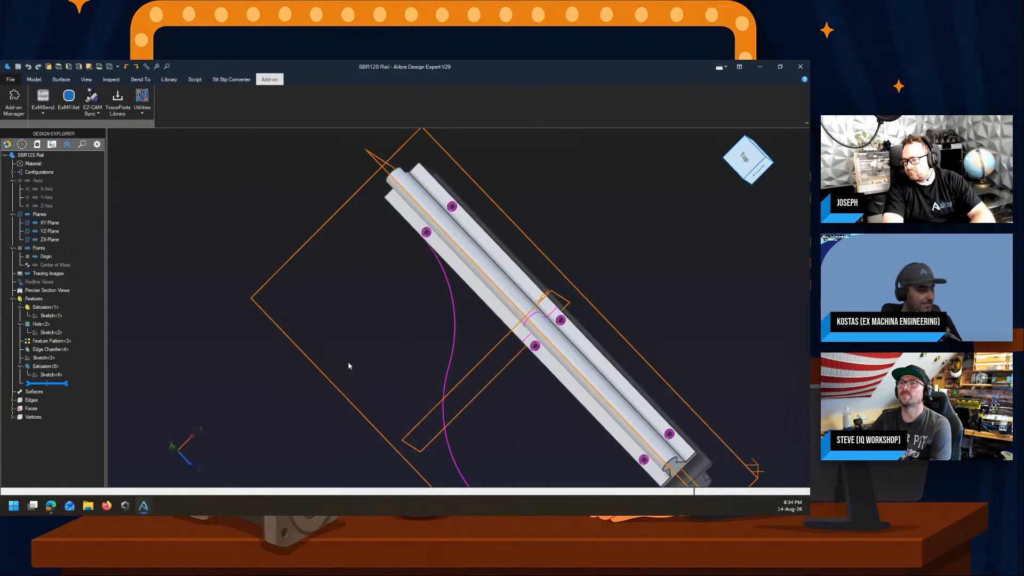
Step: Highlight Sketch<3> on the rail to identify the curve and choose it as the path sketch for the bend
mouse_move(143, 506)
click(224, 459)
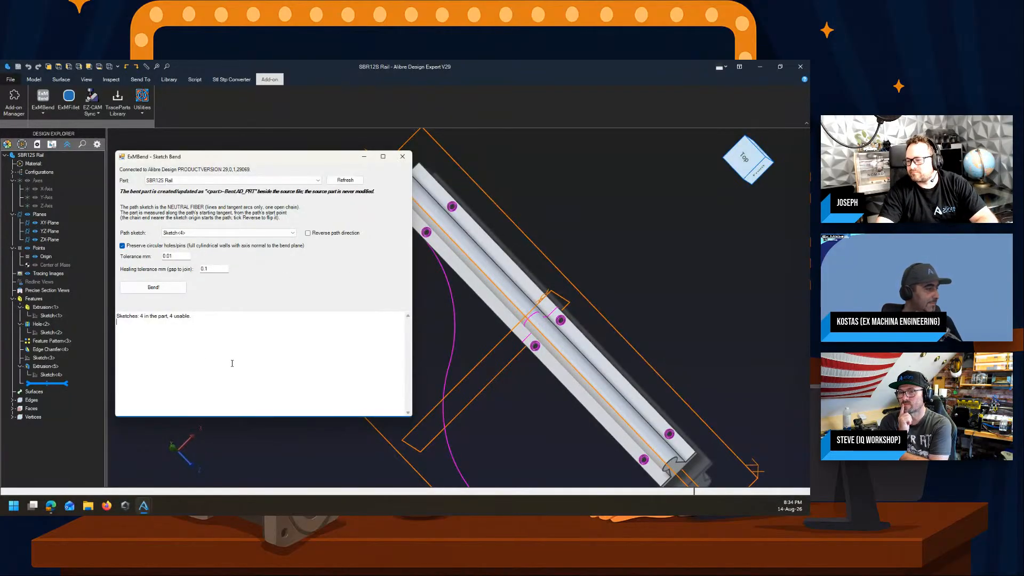
click(45, 358)
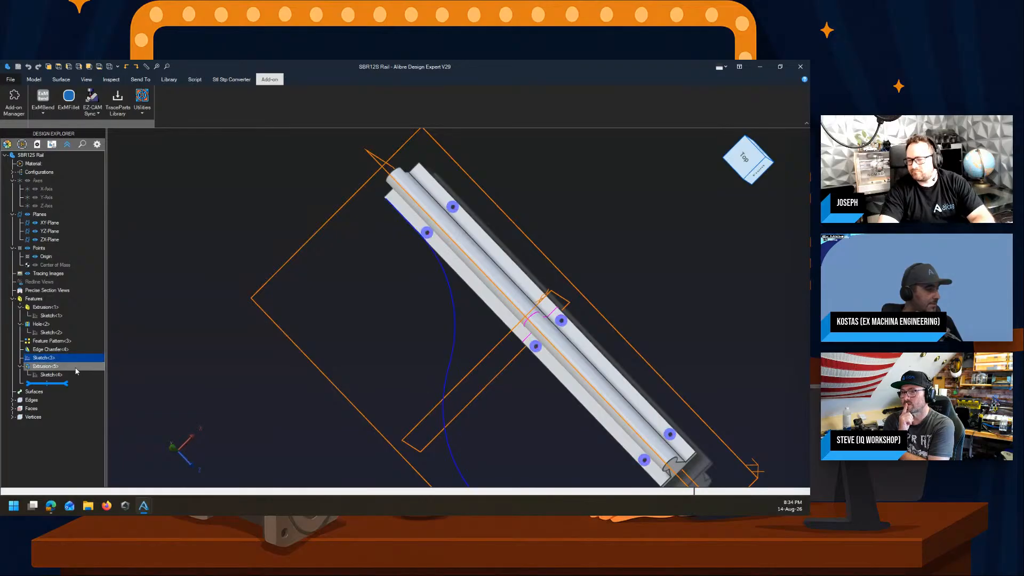
mouse_move(144, 505)
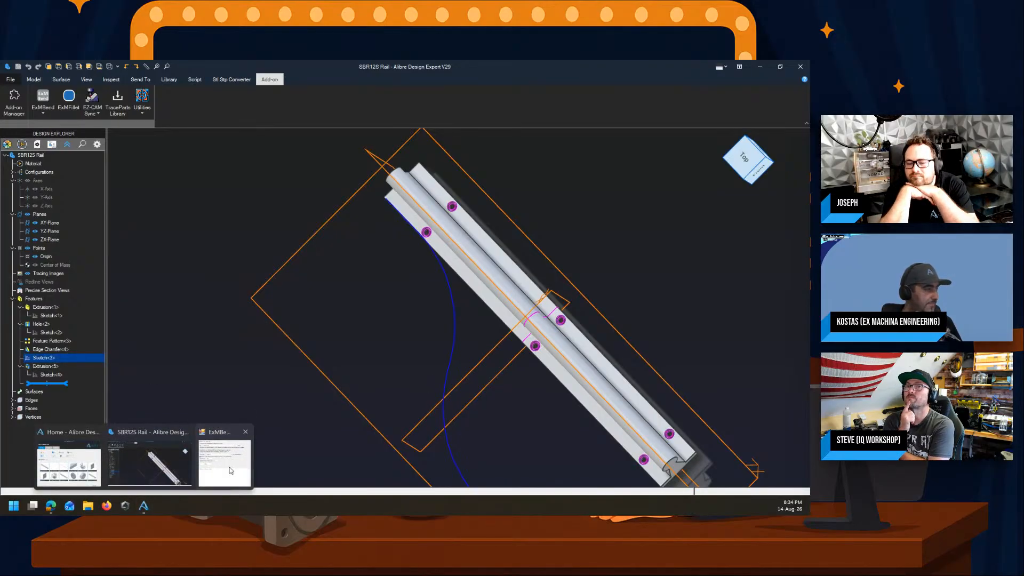
click(228, 471)
click(162, 233)
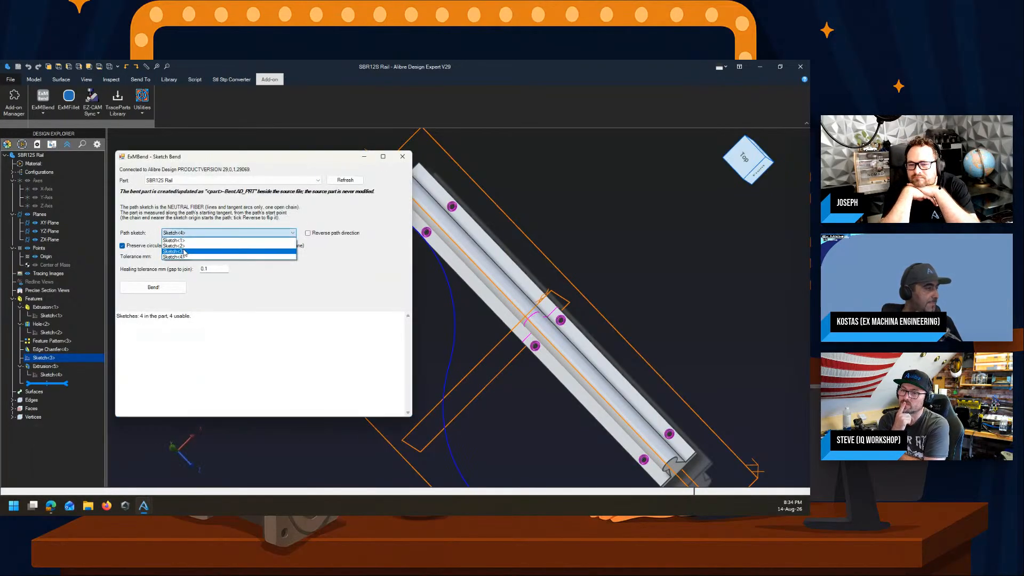
click(186, 252)
Step: Bend the SBR12S Rail along Sketch<3>, preserving circular holes, with 0.01 mm tolerance and 0.1 mm healing tolerance
click(153, 287)
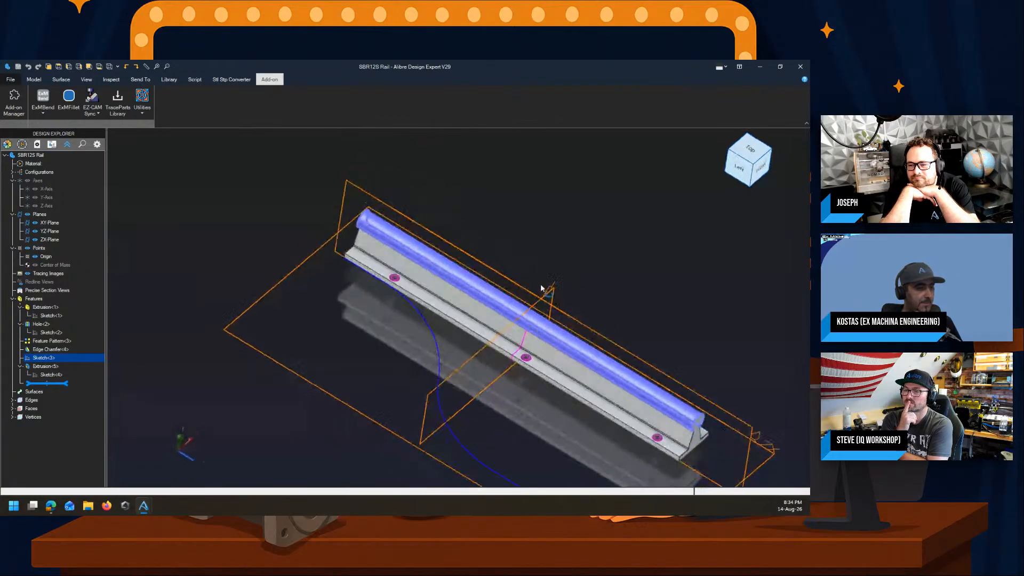
middle_drag(537, 282, 537, 288)
scroll(366, 279, down, 3)
middle_drag(366, 280, 356, 306)
mouse_move(144, 506)
click(230, 458)
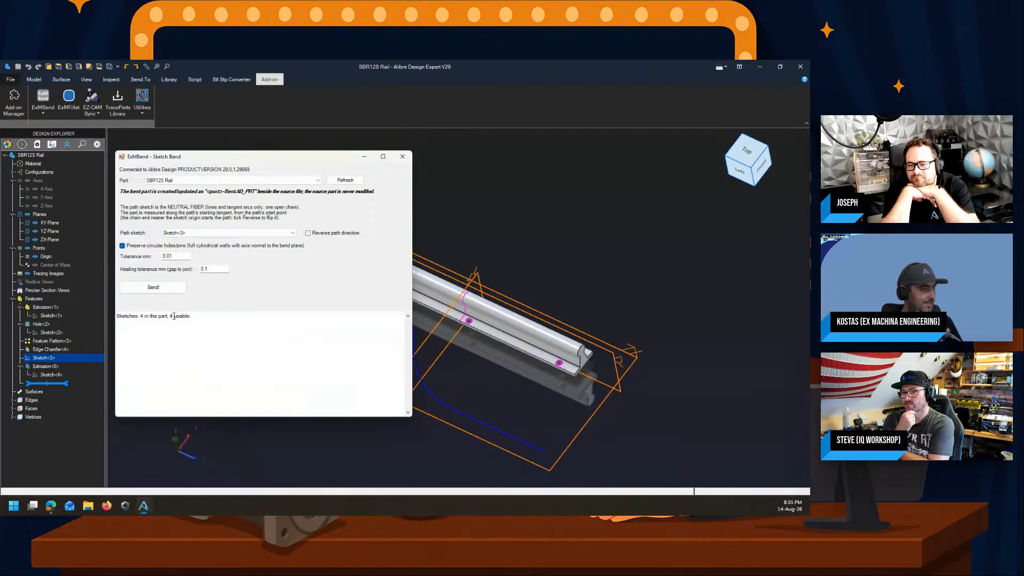
click(171, 292)
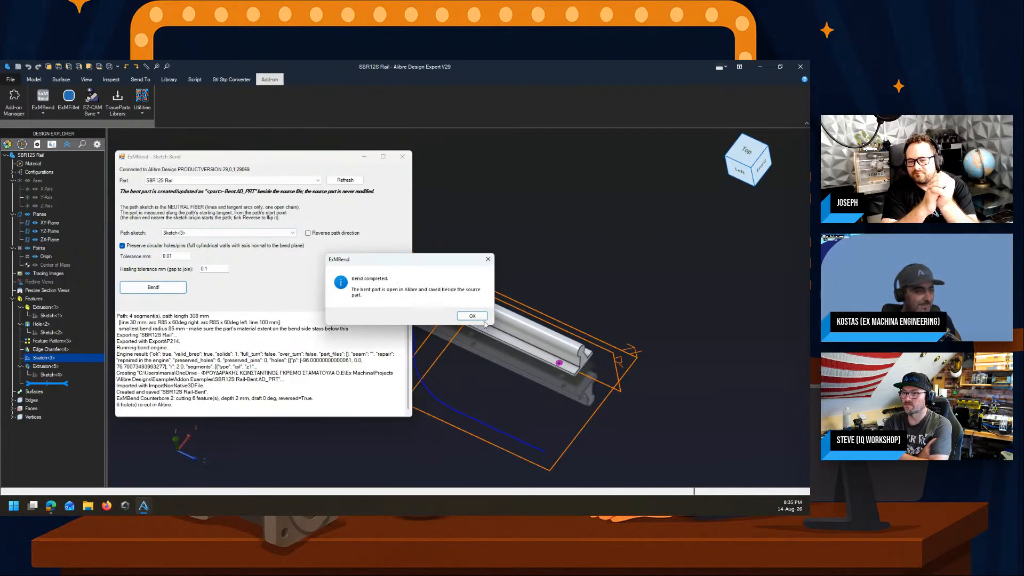
click(479, 317)
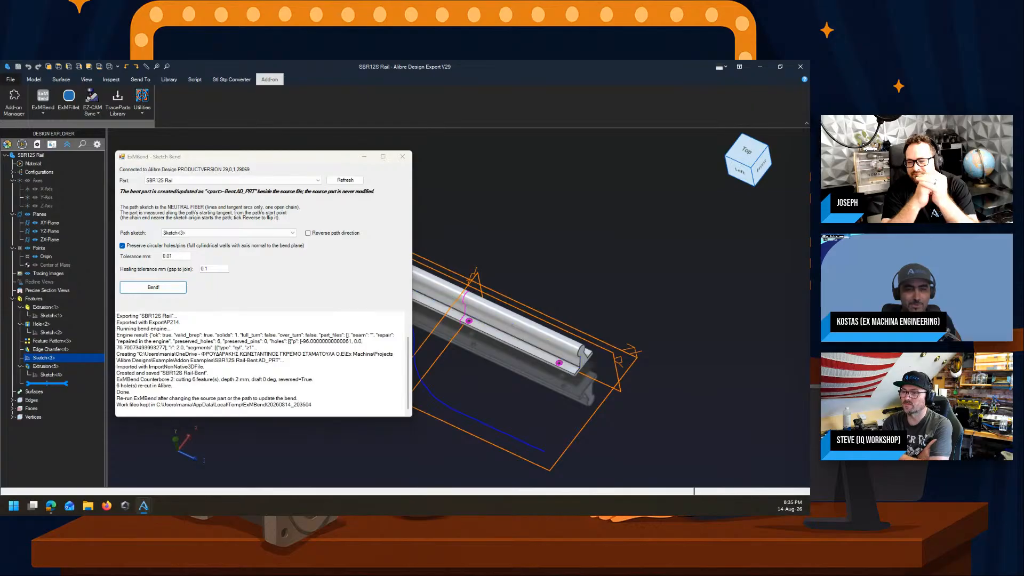
Step: Examine the SBR12S Rail-Bent part's overall curve and the recut counterbored holes in its flange
scroll(408, 222, down, 5)
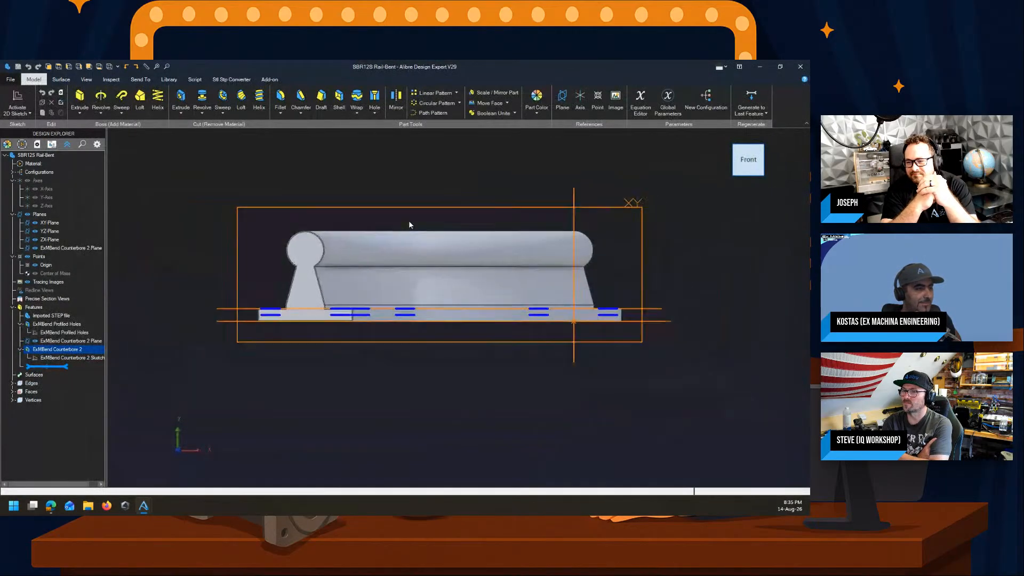
middle_drag(408, 219, 321, 325)
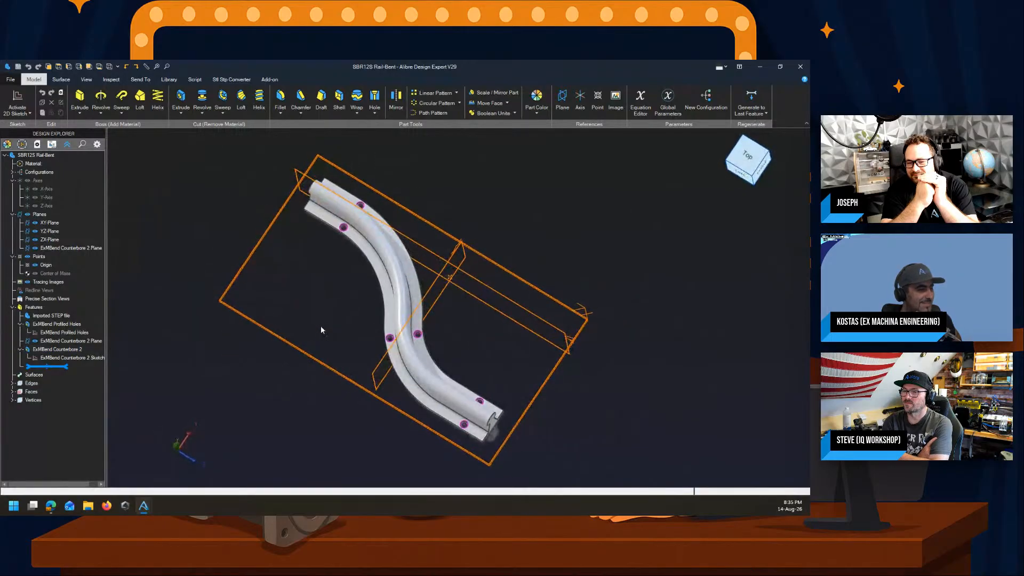
scroll(380, 350, up, 4)
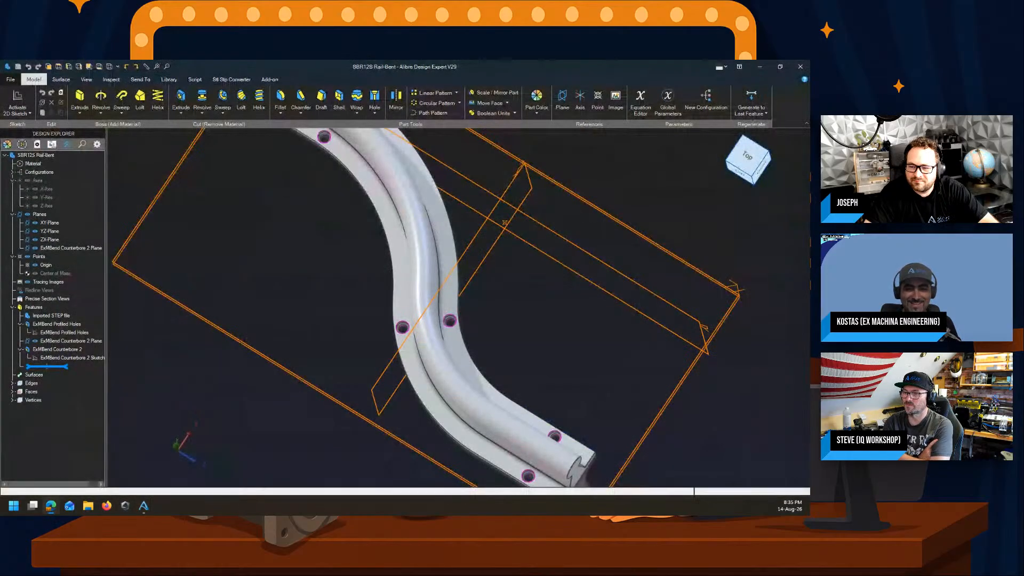
scroll(328, 304, down, 3)
middle_drag(328, 305, 359, 298)
scroll(447, 337, up, 5)
scroll(446, 337, up, 2)
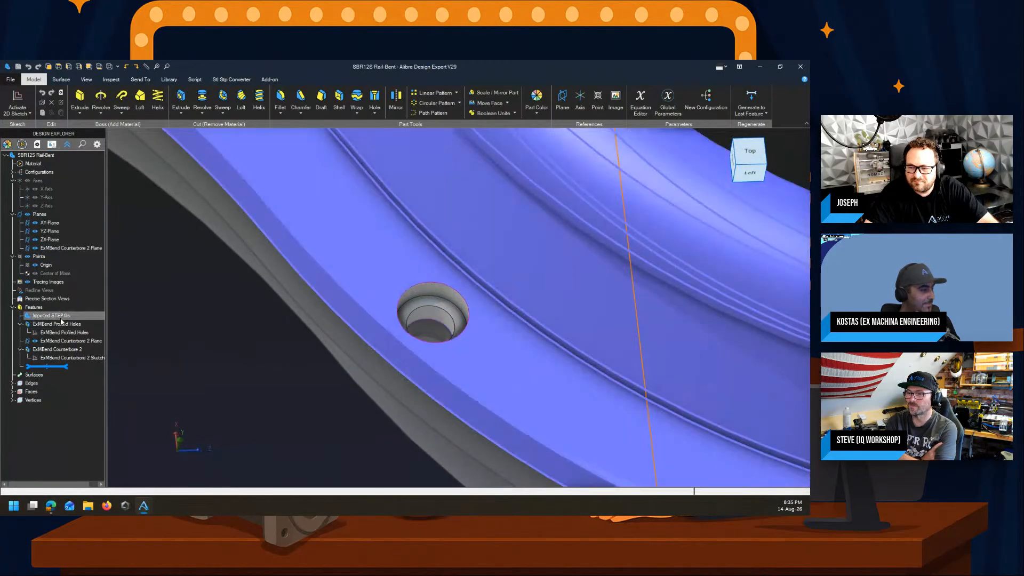
scroll(461, 343, down, 6)
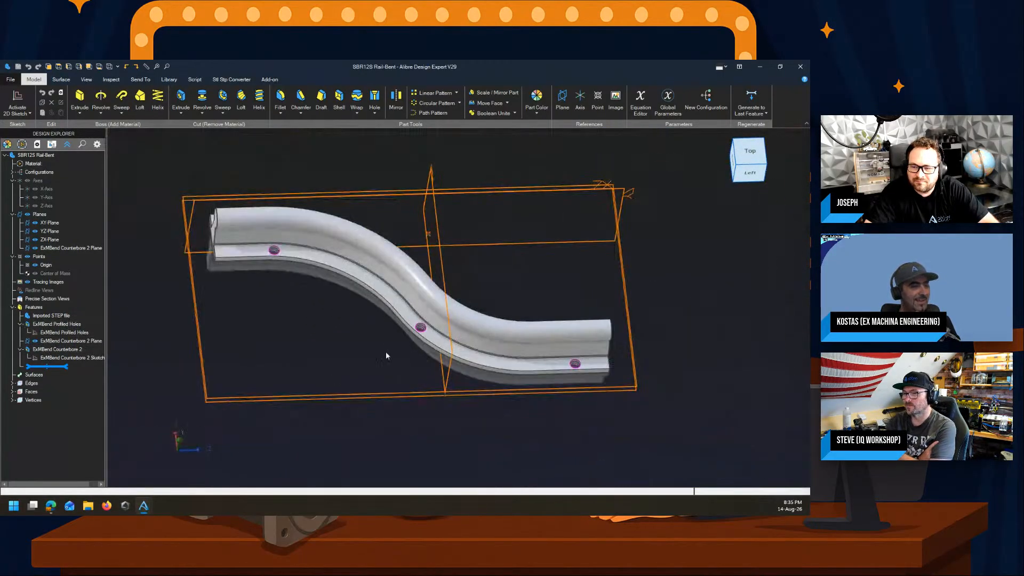
middle_drag(386, 351, 357, 363)
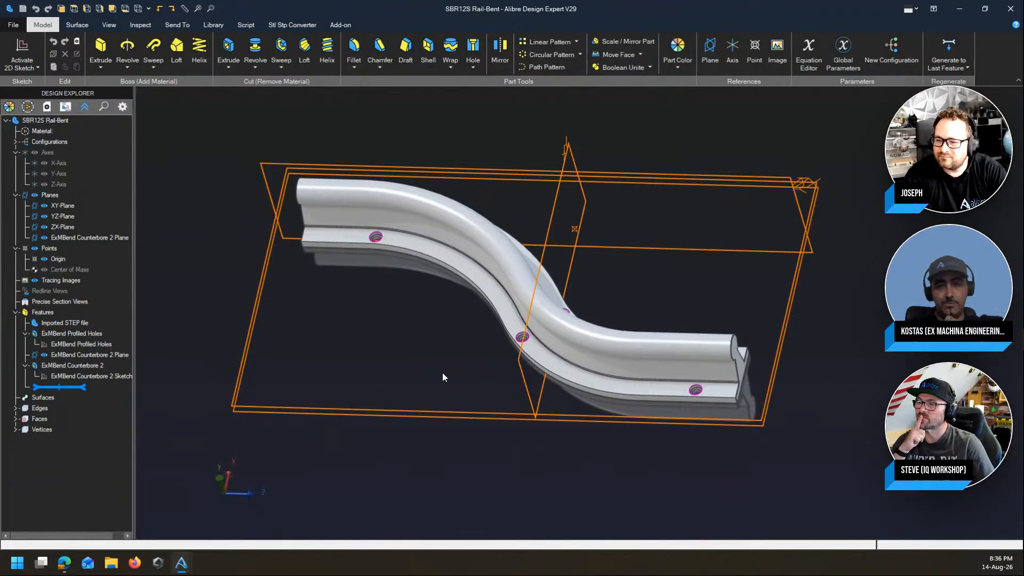
Step: Inspect the face of the middle counterbored hole and view the bent rail from both sides
scroll(425, 356, up, 3)
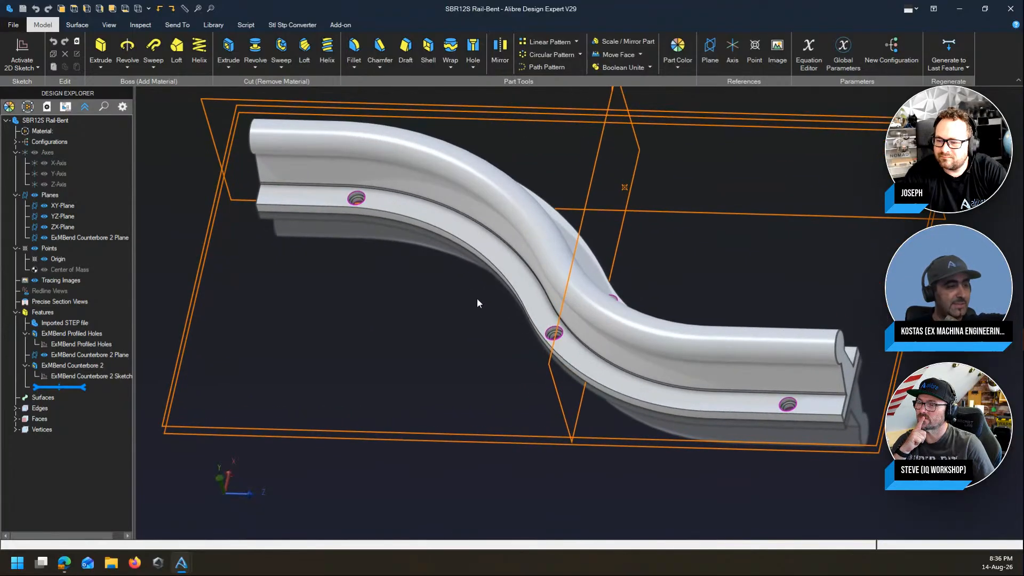
scroll(478, 299, up, 5)
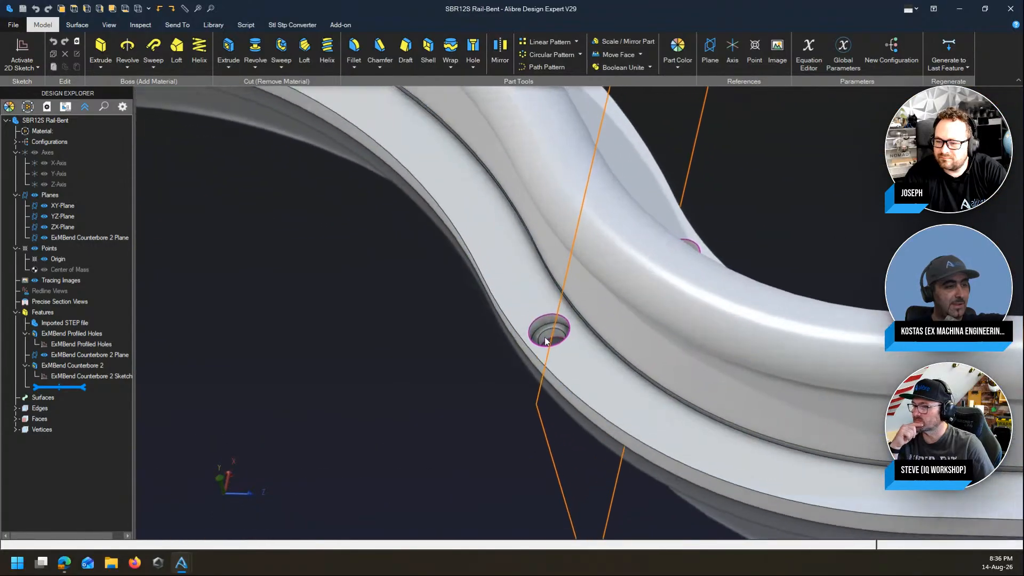
click(545, 342)
scroll(443, 466, down, 6)
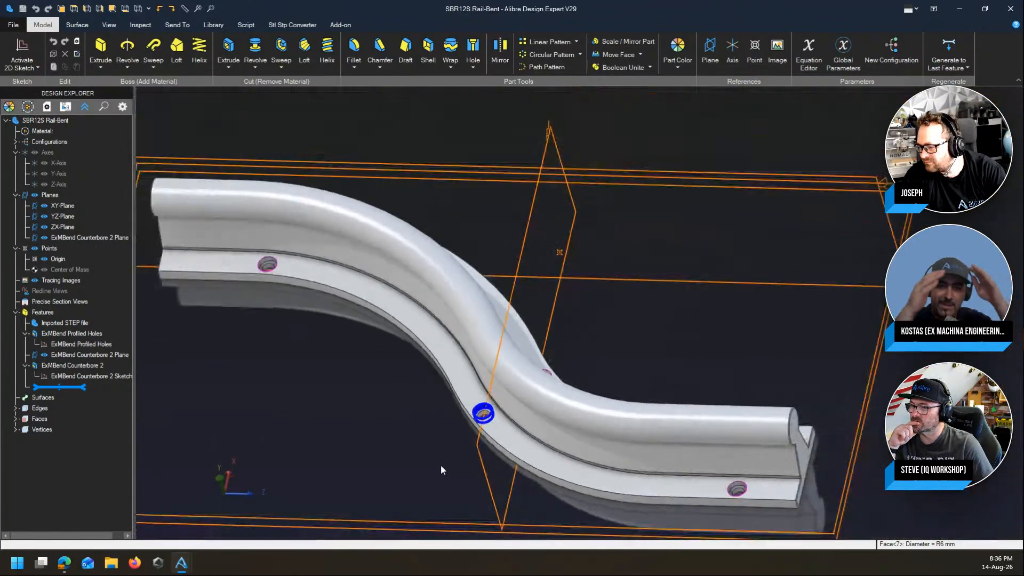
scroll(441, 466, down, 1)
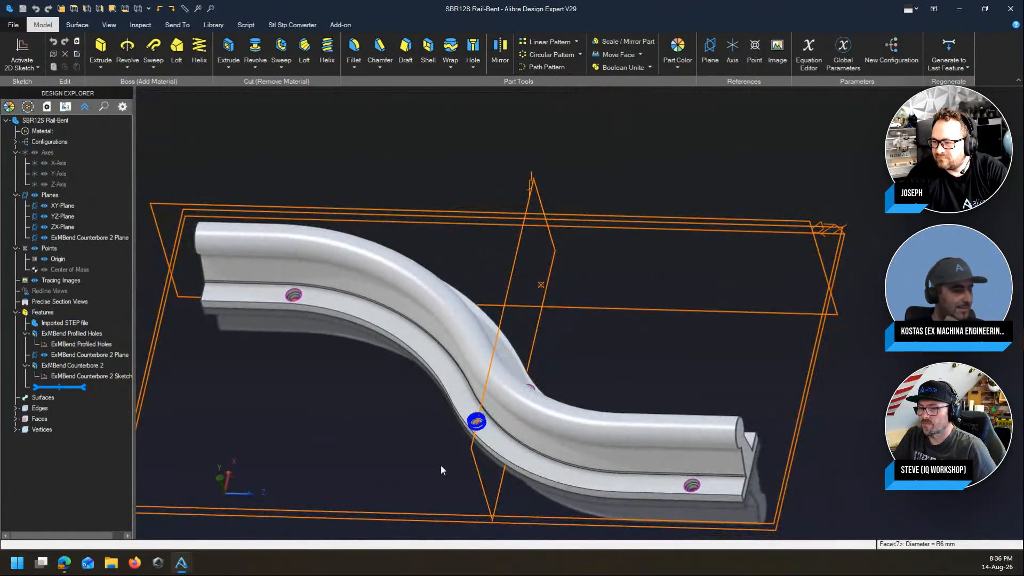
click(441, 465)
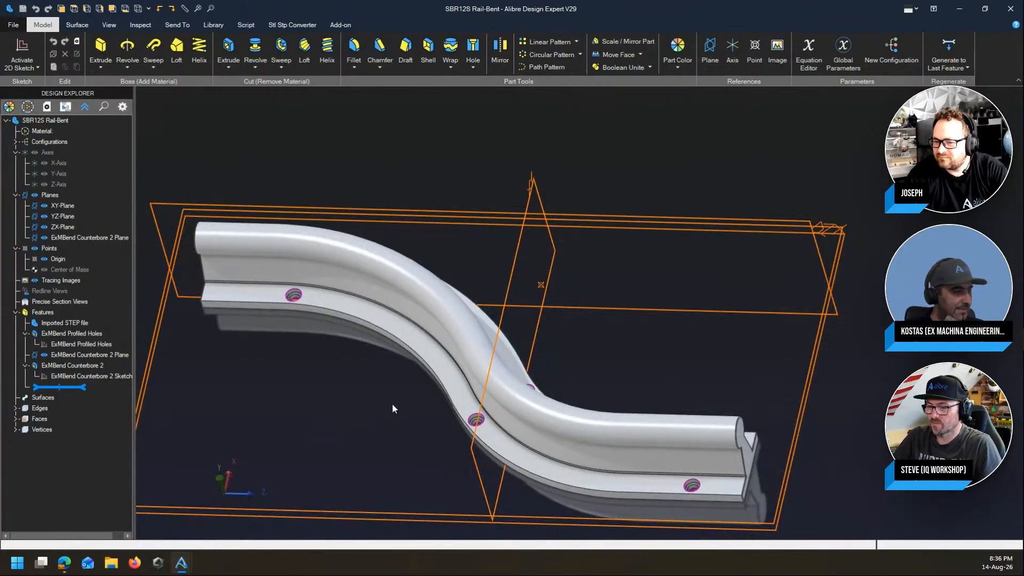
middle_drag(463, 386, 515, 305)
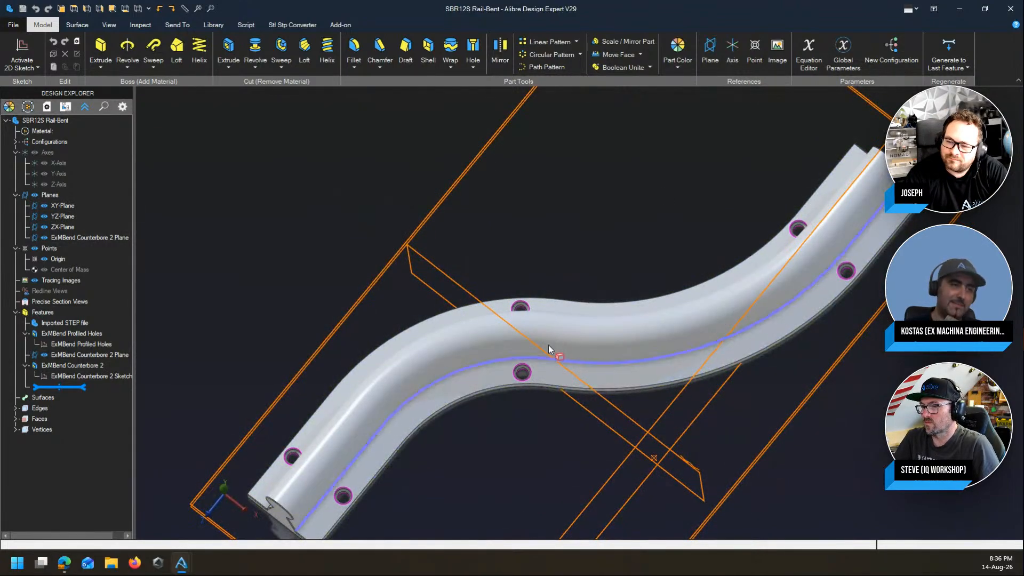
middle_drag(549, 349, 671, 369)
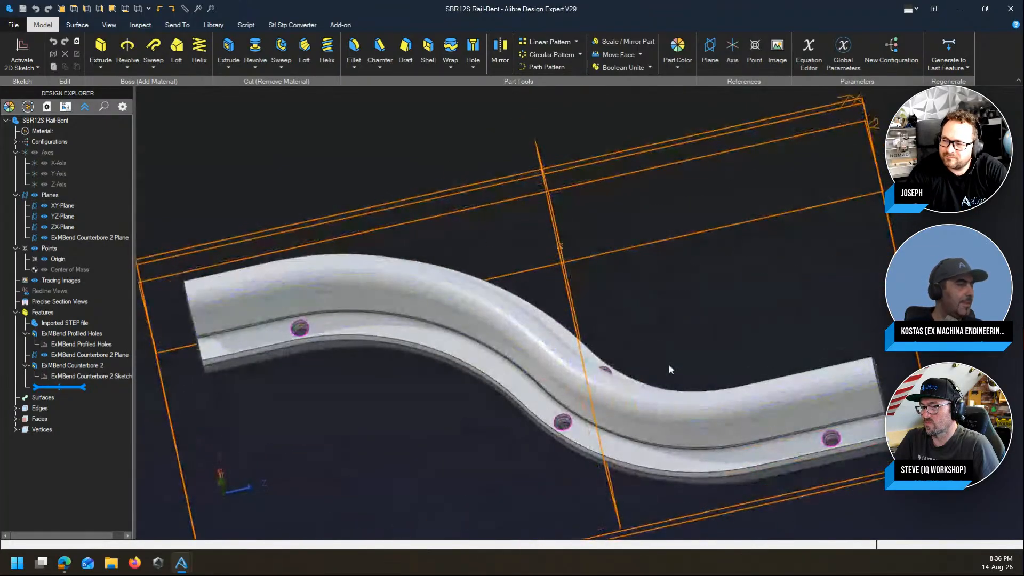
Step: Close the SBR12S Rail-Bent part, the Sketch Bend dialog and the source SBR12S Rail part
click(1011, 9)
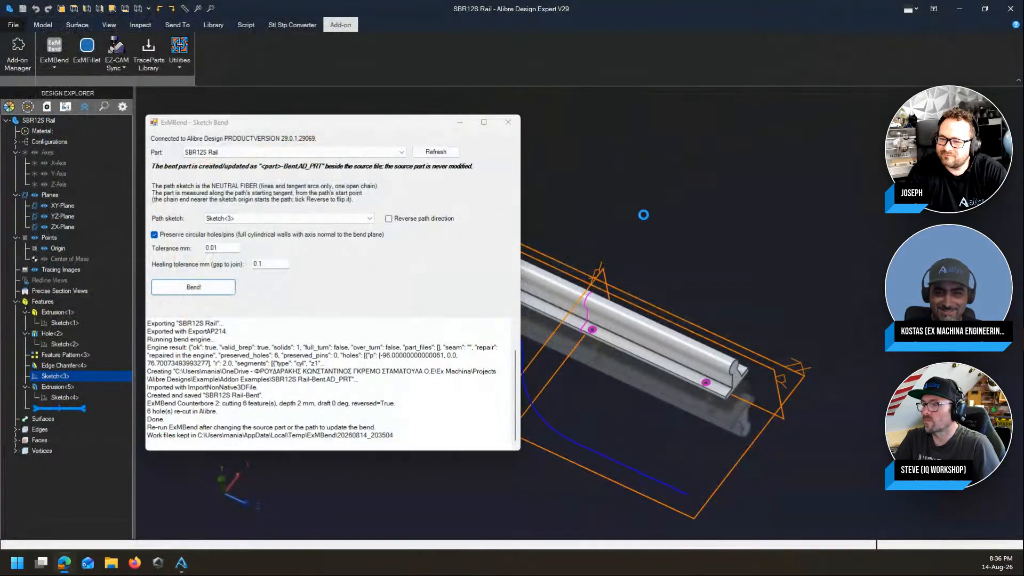
click(449, 153)
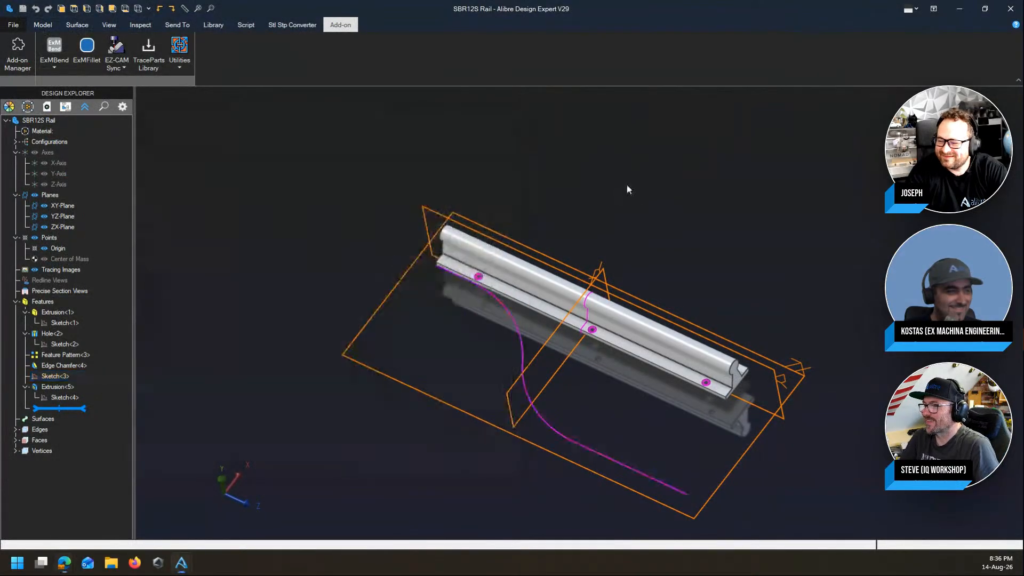
click(1008, 10)
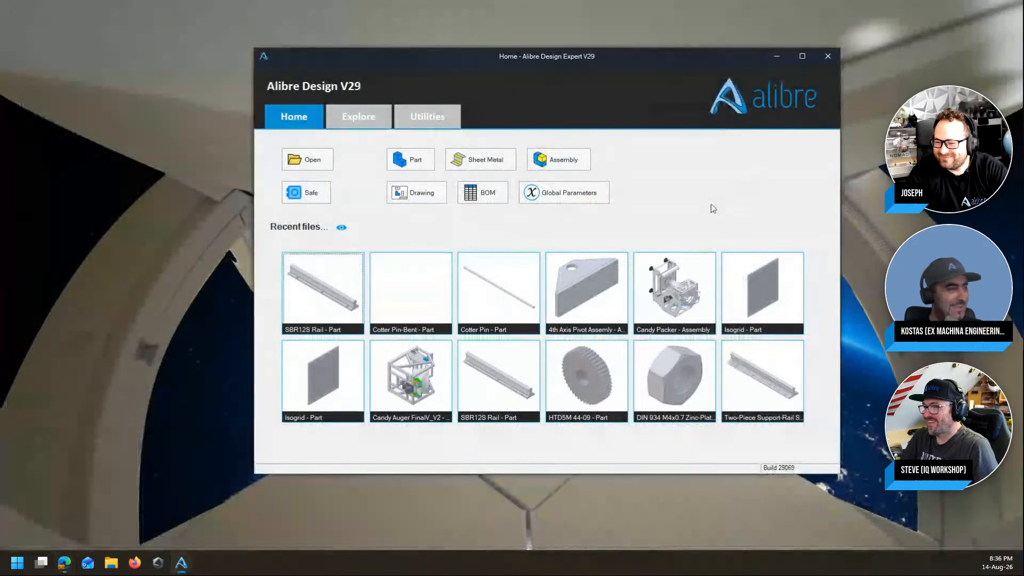
Step: Open Dragon Export.AD_PRT from the Addon Examples folder
click(309, 159)
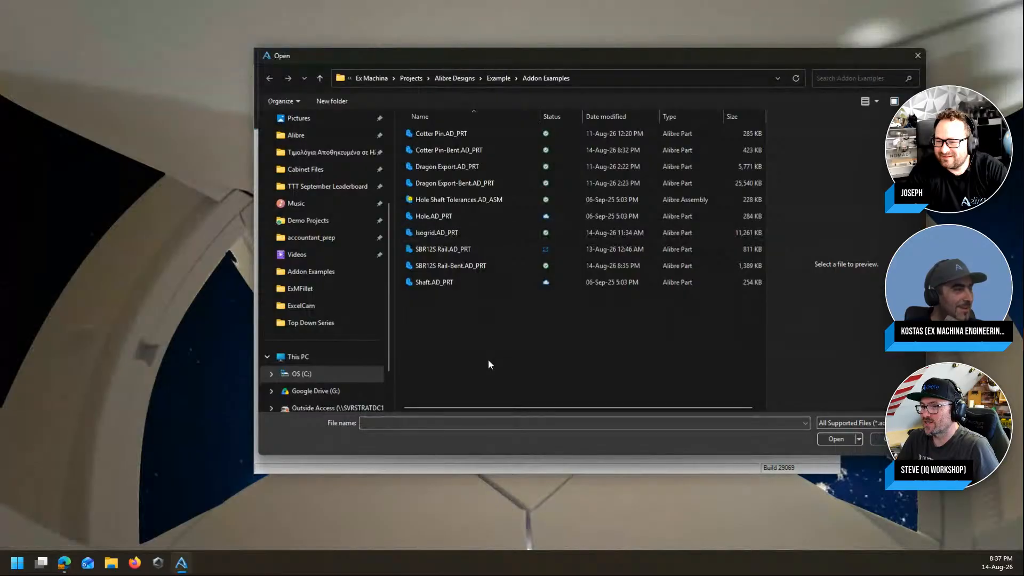
click(467, 167)
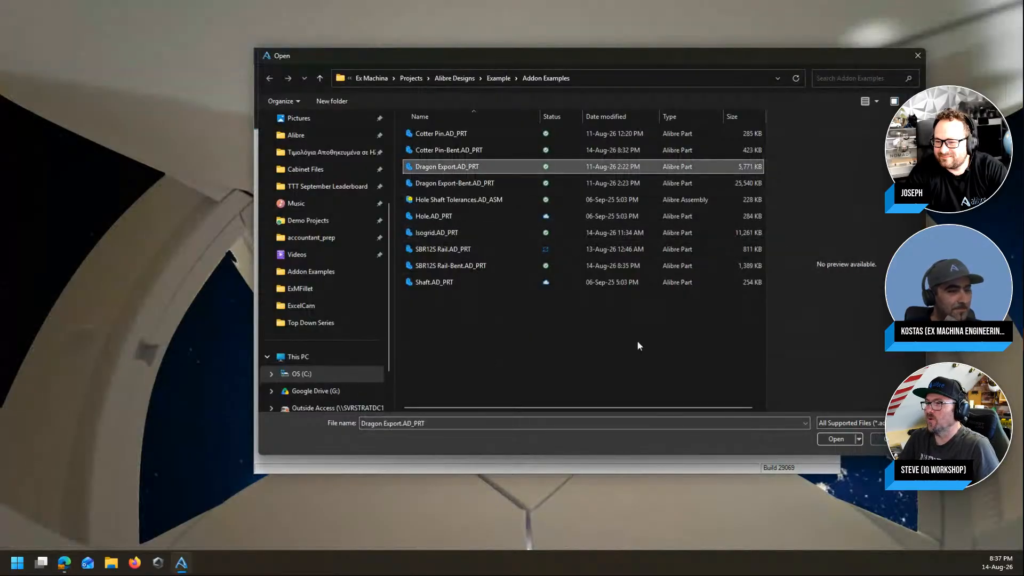
click(836, 439)
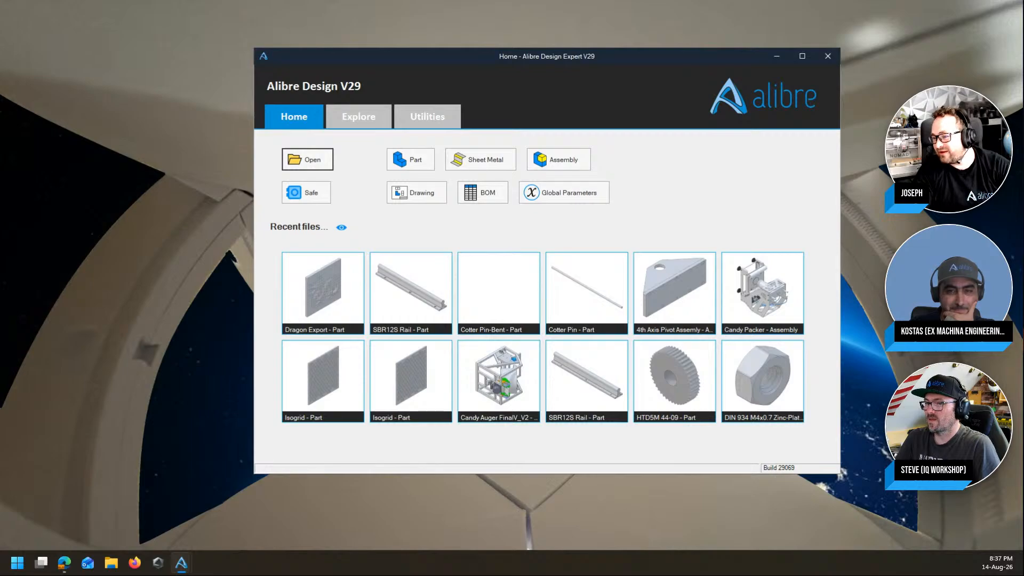
drag(1023, 187, 717, 1)
scroll(852, 302, down, 2)
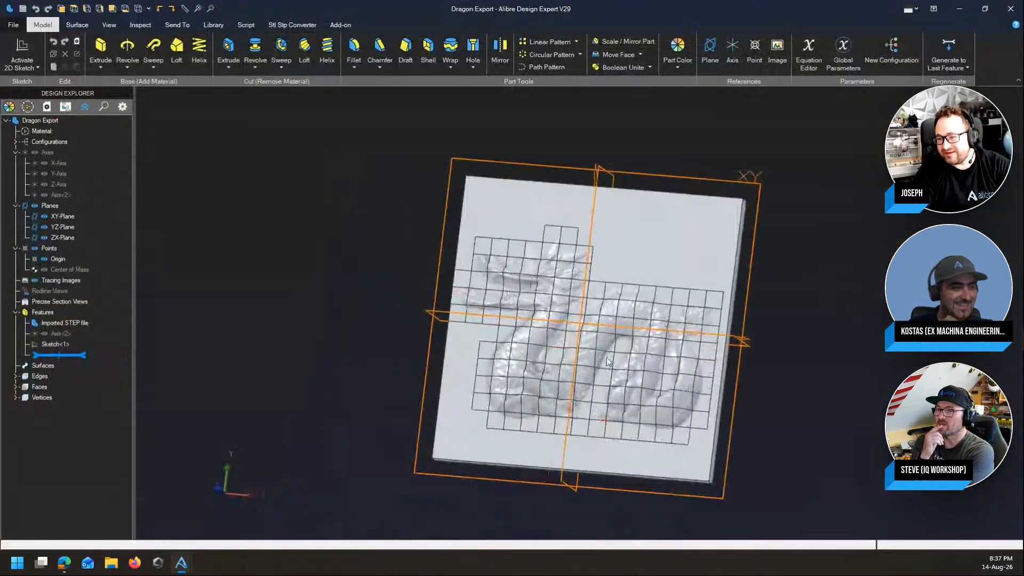
scroll(630, 330, up, 2)
scroll(442, 293, down, 1)
mouse_move(754, 380)
middle_down()
mouse_move(744, 376)
mouse_move(757, 374)
middle_up()
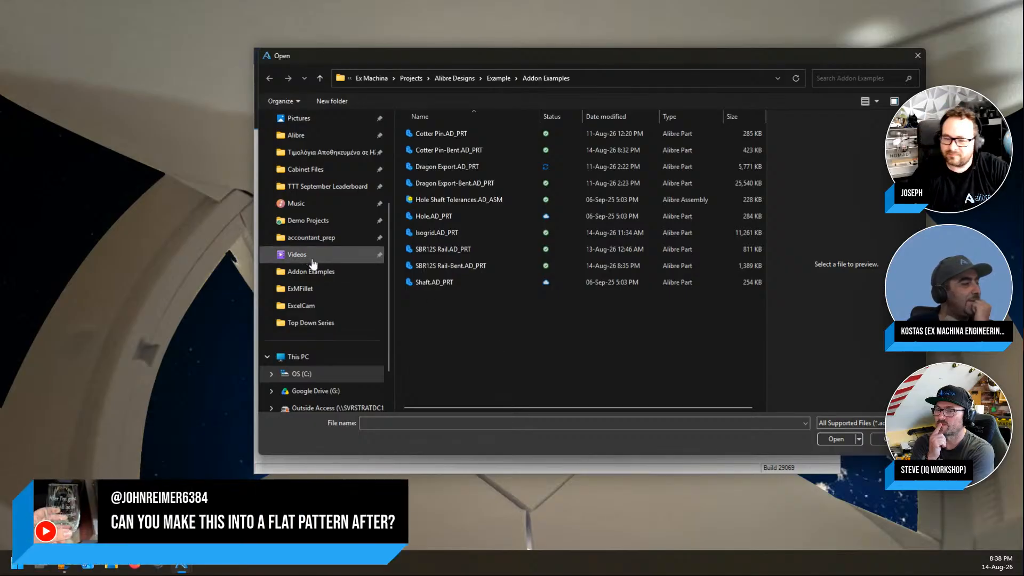
Step: Browse the Videos, Addon Examples and Alibre folders for another example part, then return to the Dragon Export part
click(313, 256)
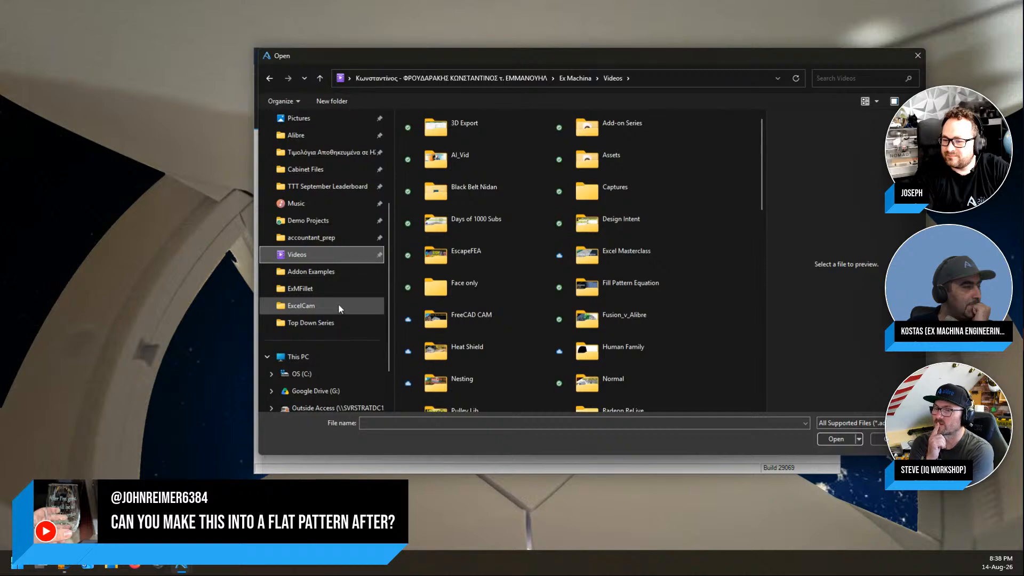
click(329, 273)
scroll(321, 175, up, 2)
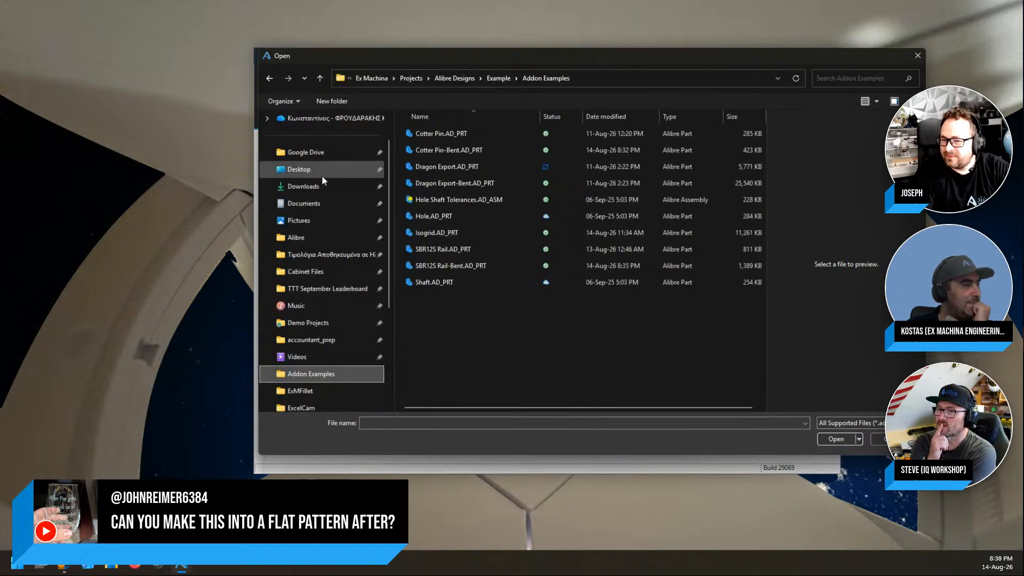
click(296, 237)
double_click(445, 134)
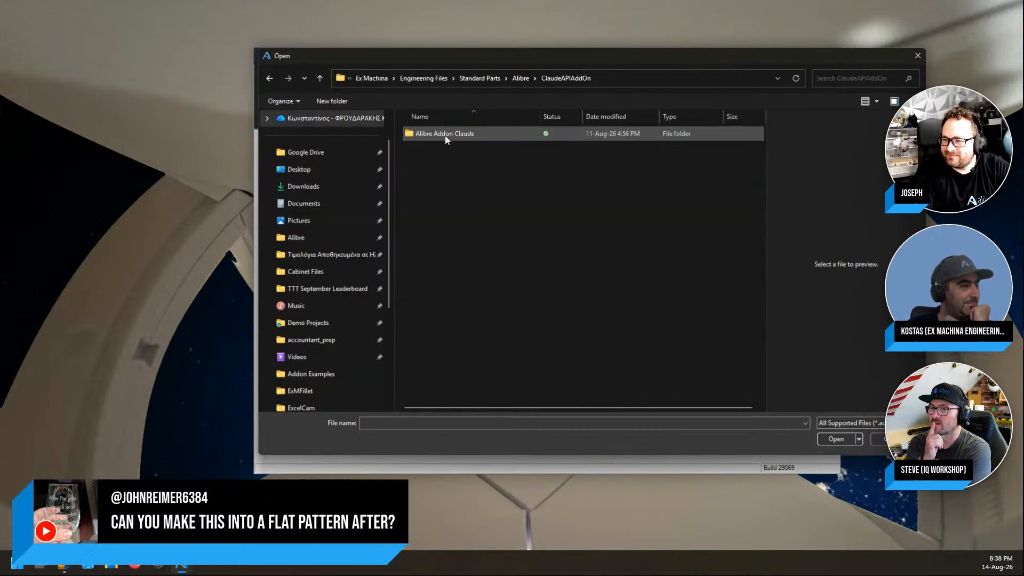
click(521, 78)
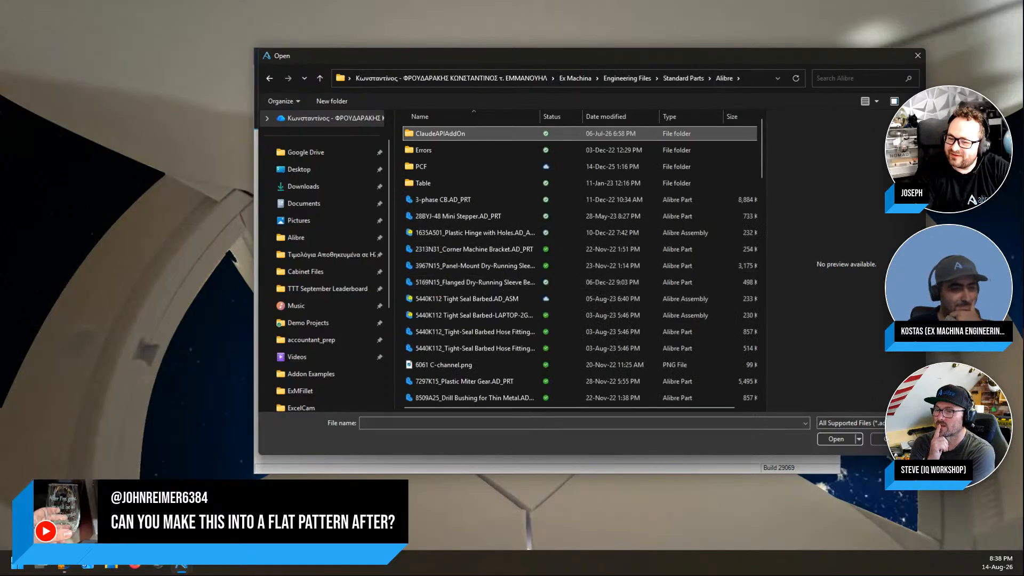
key(Escape)
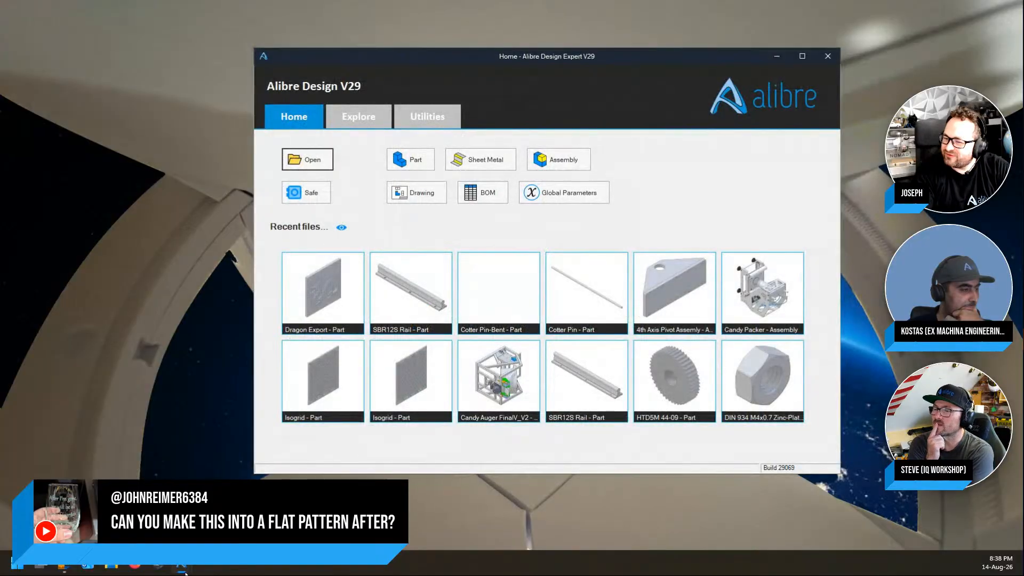
mouse_move(181, 565)
click(214, 470)
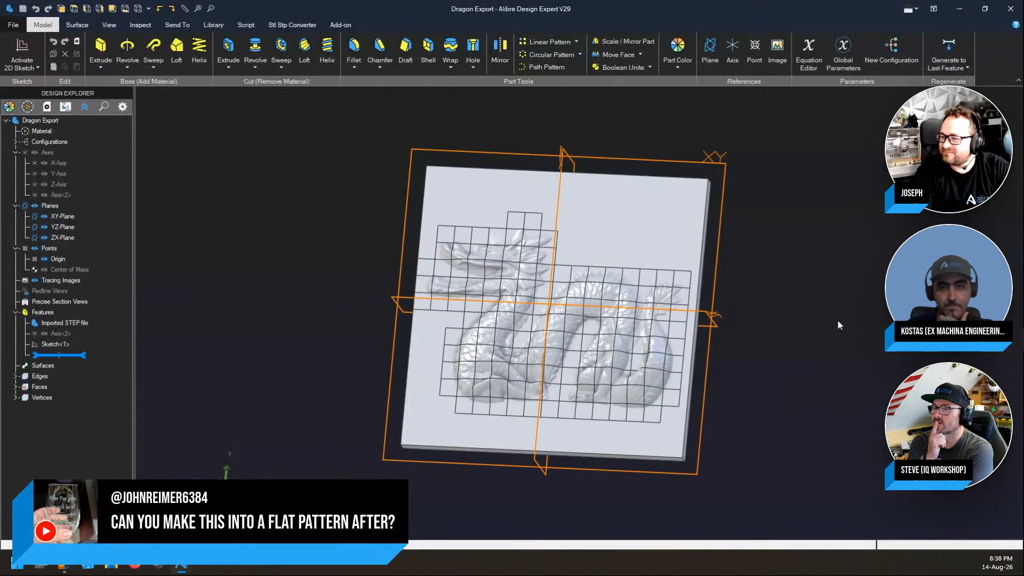
Step: Look through the recently opened files for another part suited to the demonstration
scroll(838, 319, up, 3)
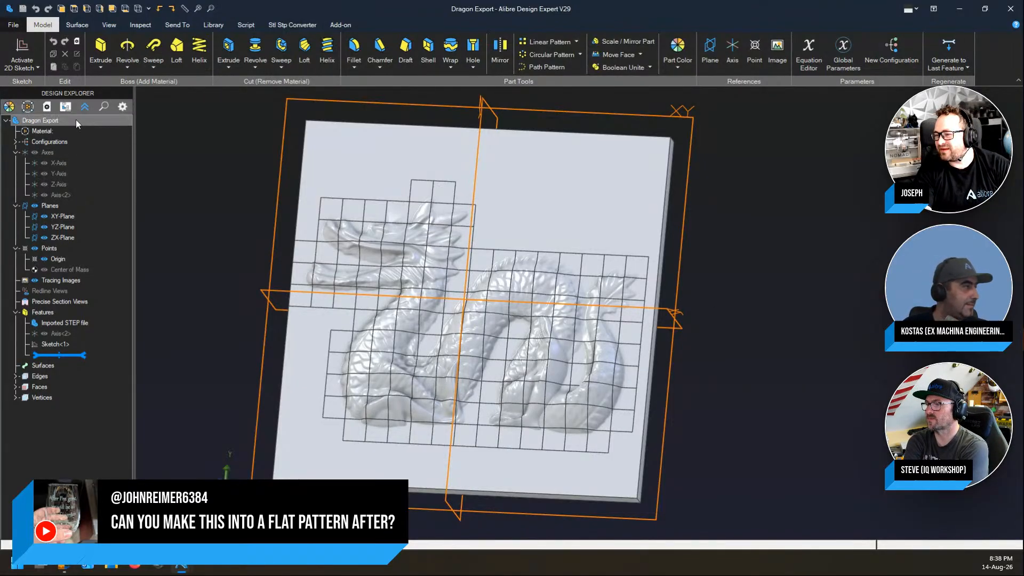
click(17, 27)
click(38, 110)
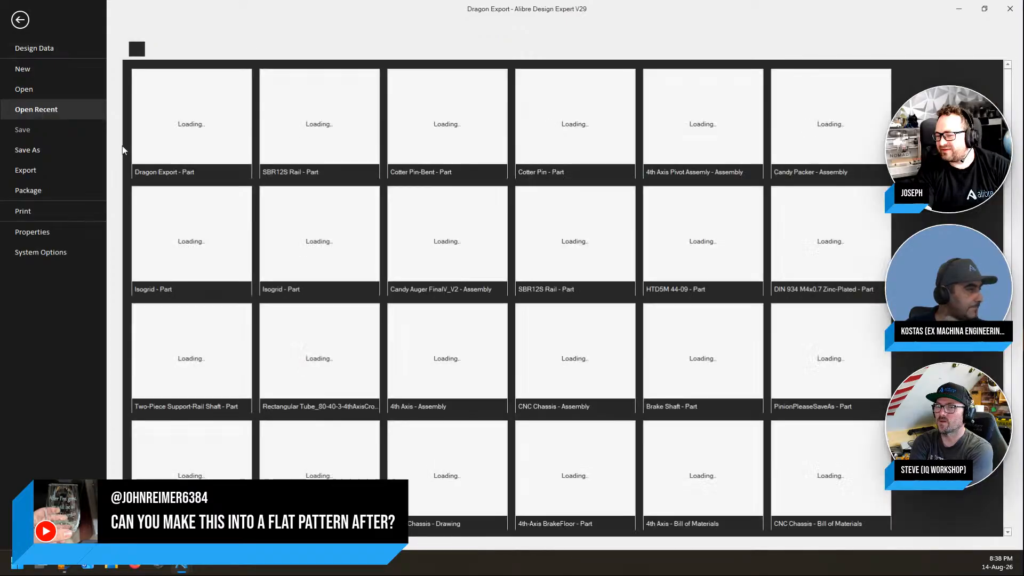
scroll(568, 297, down, 2)
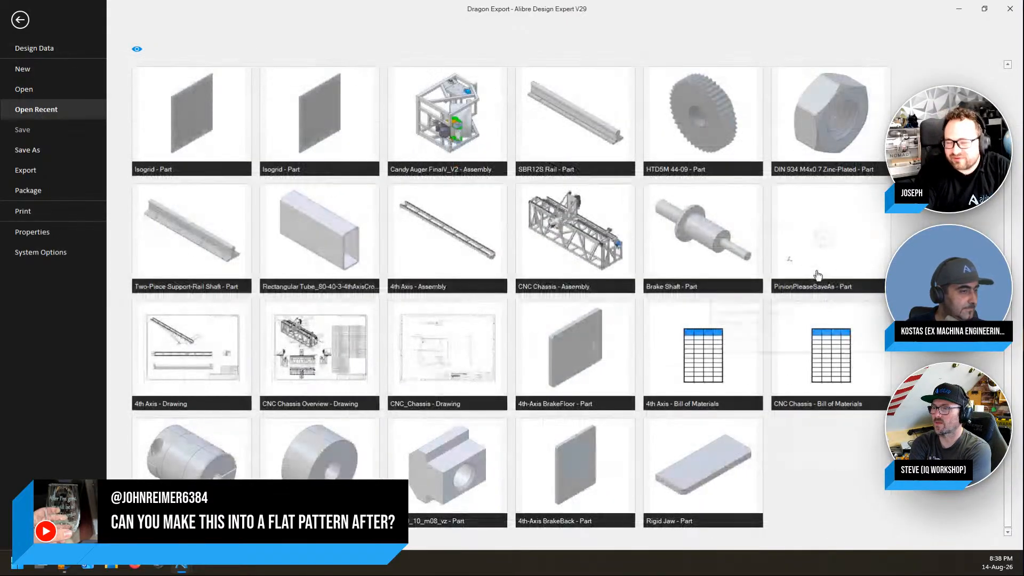
mouse_move(818, 275)
scroll(818, 275, up, 2)
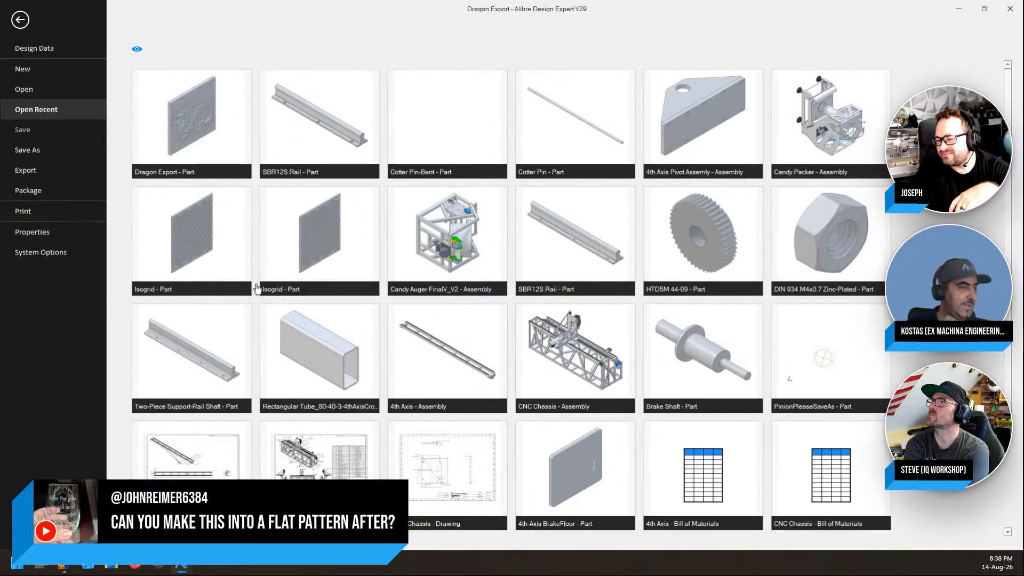
scroll(545, 344, down, 1)
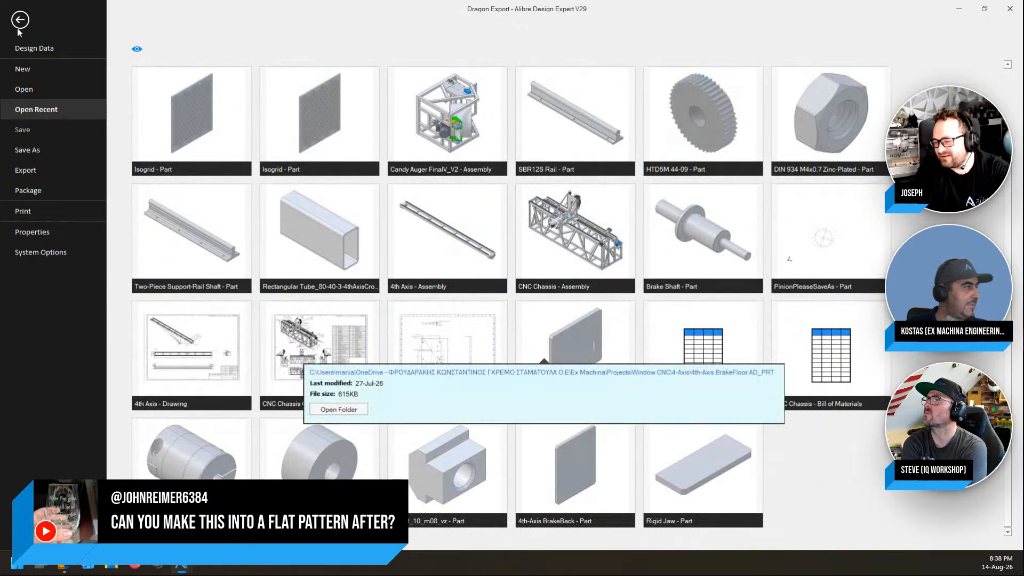
key(Escape)
Step: Examine the dragon relief and its gridded faces on the Dragon Export plate from an angled view
scroll(806, 302, down, 3)
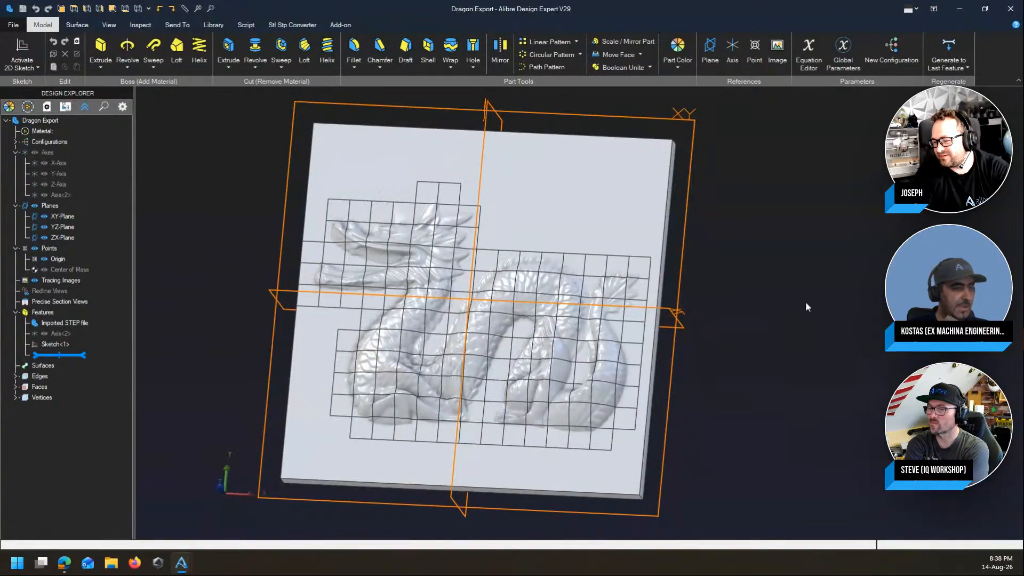
scroll(418, 306, up, 1)
scroll(418, 307, up, 1)
scroll(739, 322, down, 1)
middle_drag(739, 322, 871, 333)
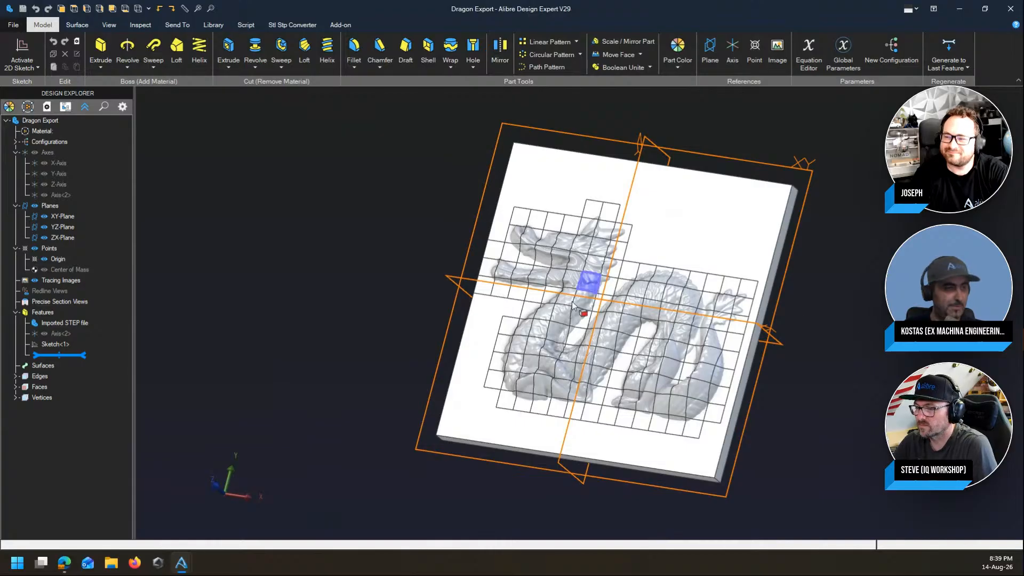
scroll(395, 290, down, 3)
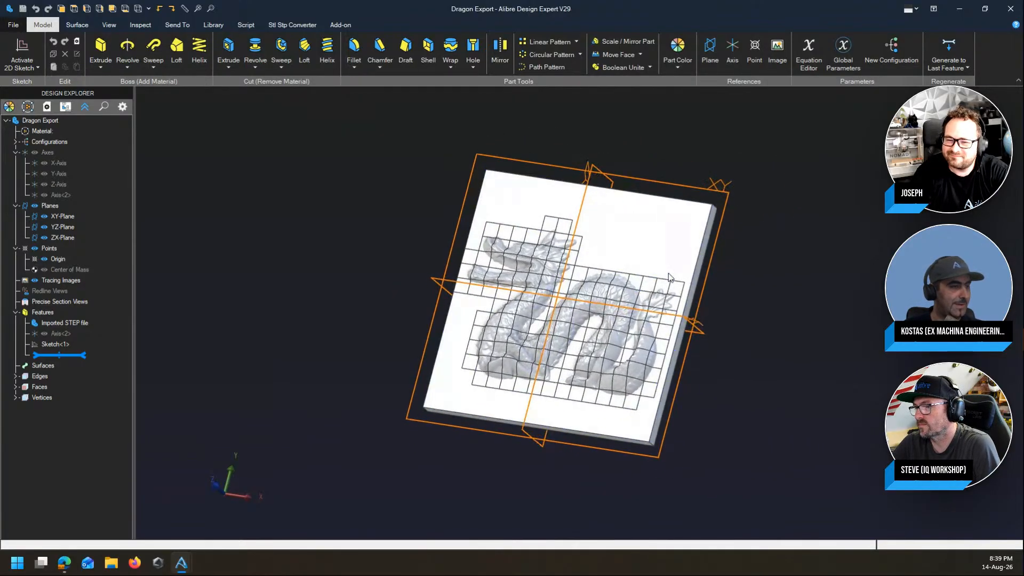
scroll(661, 280, up, 3)
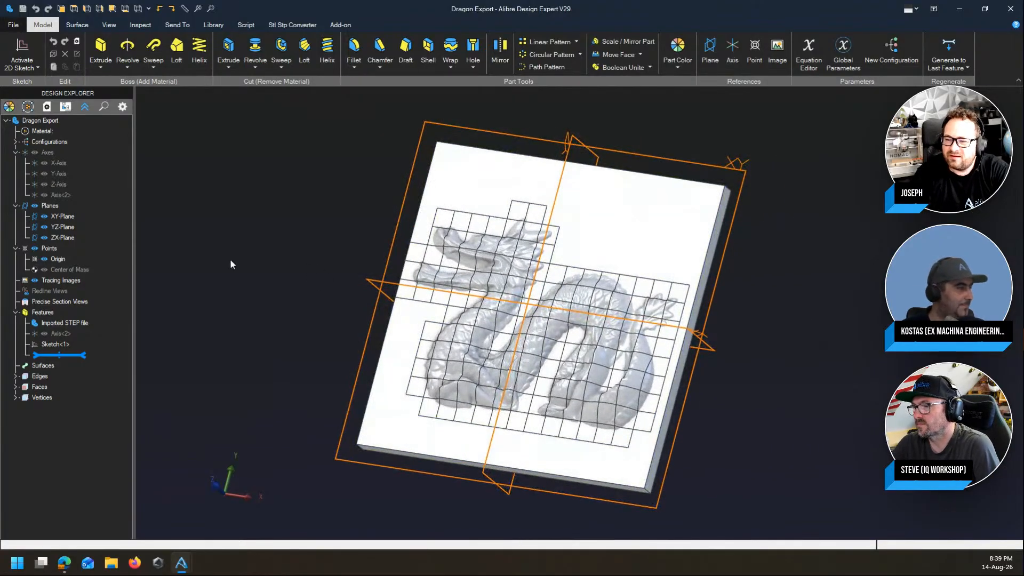
Step: Minimize the Dragon Export part and create a new part
click(959, 9)
click(411, 160)
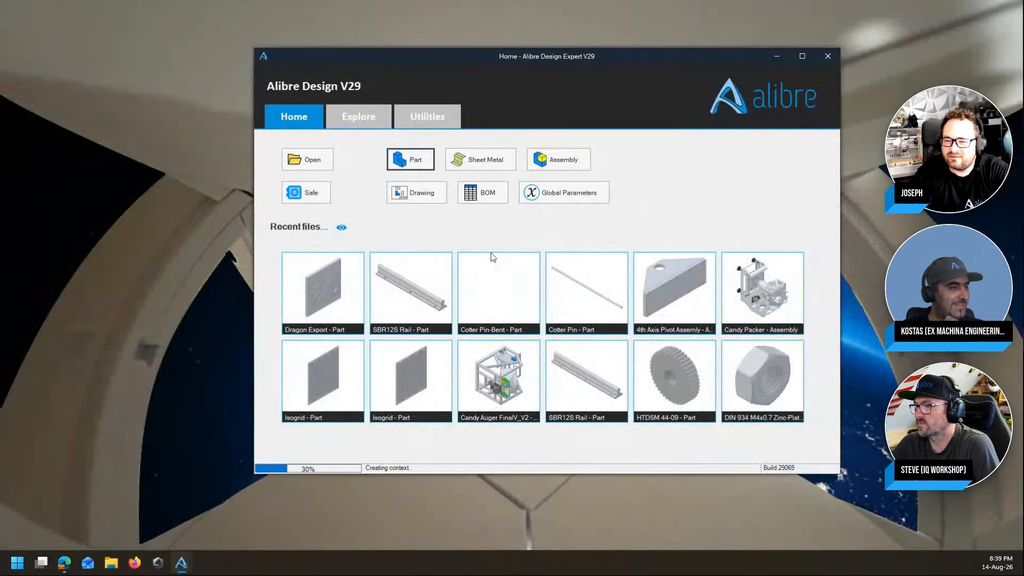
click(498, 299)
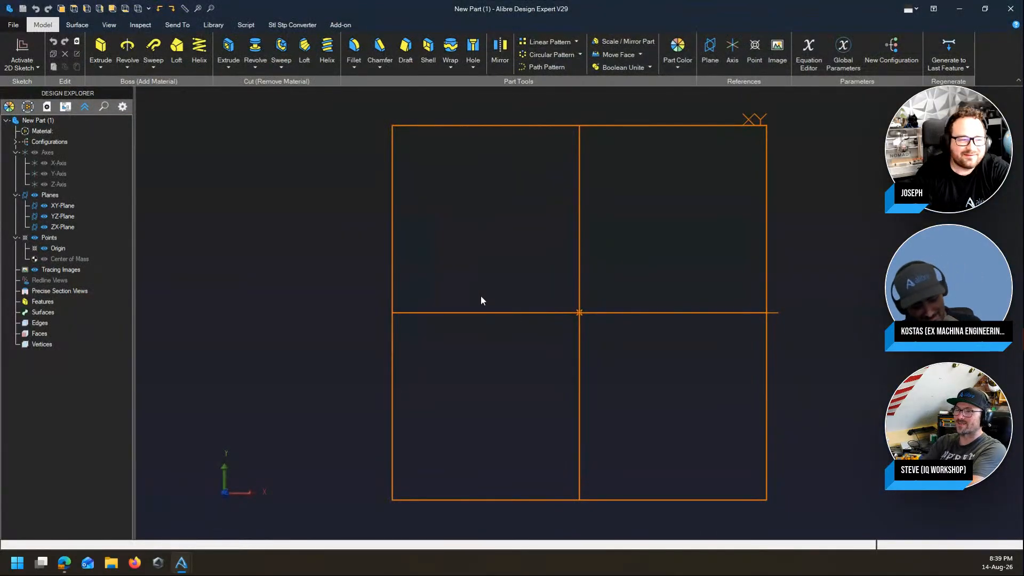
Step: Sketch an arc on the XY-Plane, centred on the origin and bulging toward negative X
click(499, 130)
key(c)
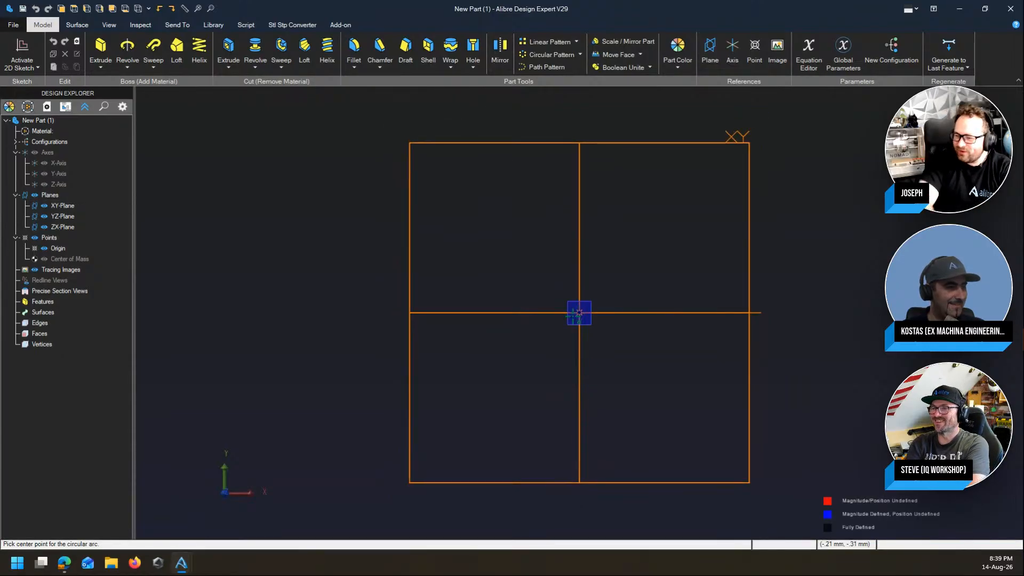
click(579, 313)
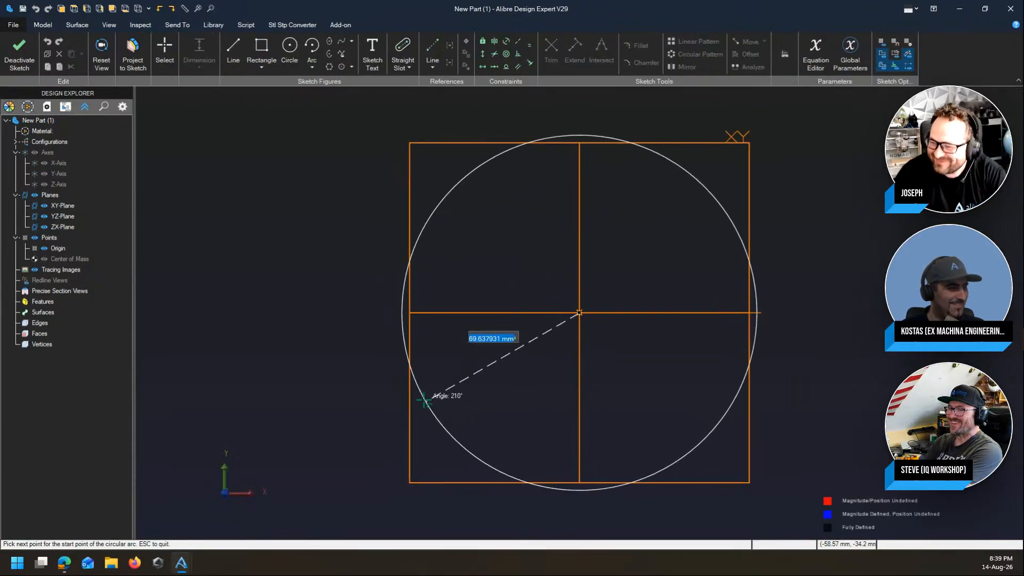
click(438, 387)
click(445, 229)
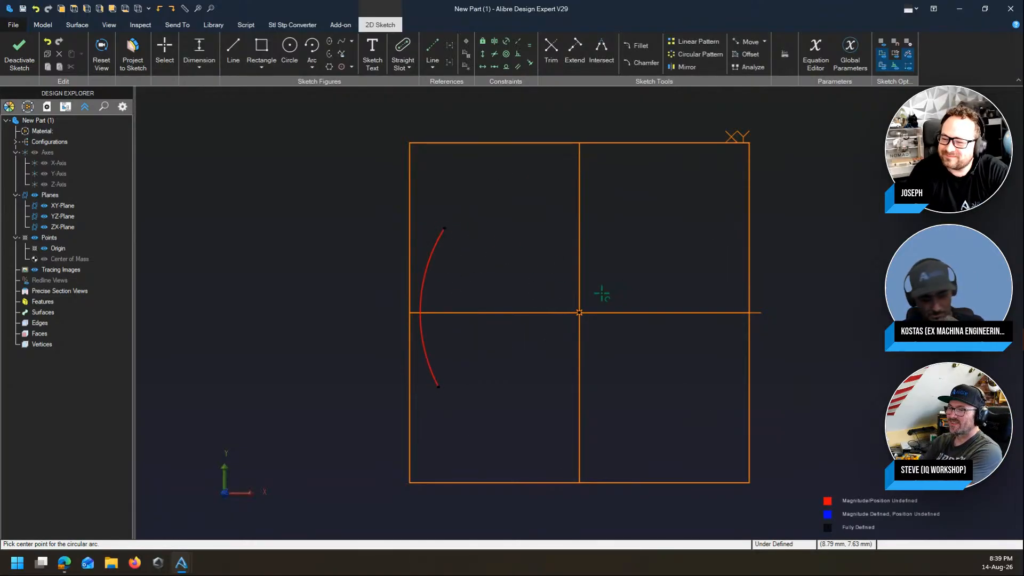
key(Escape)
Step: Project the Y-Axis into the sketch as a reference line
key(p)
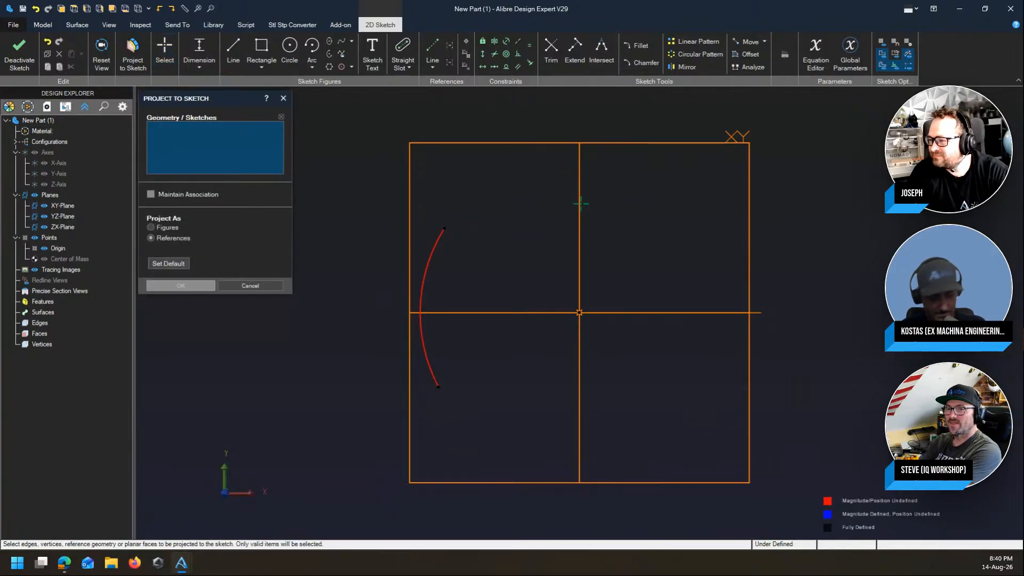
key(Escape)
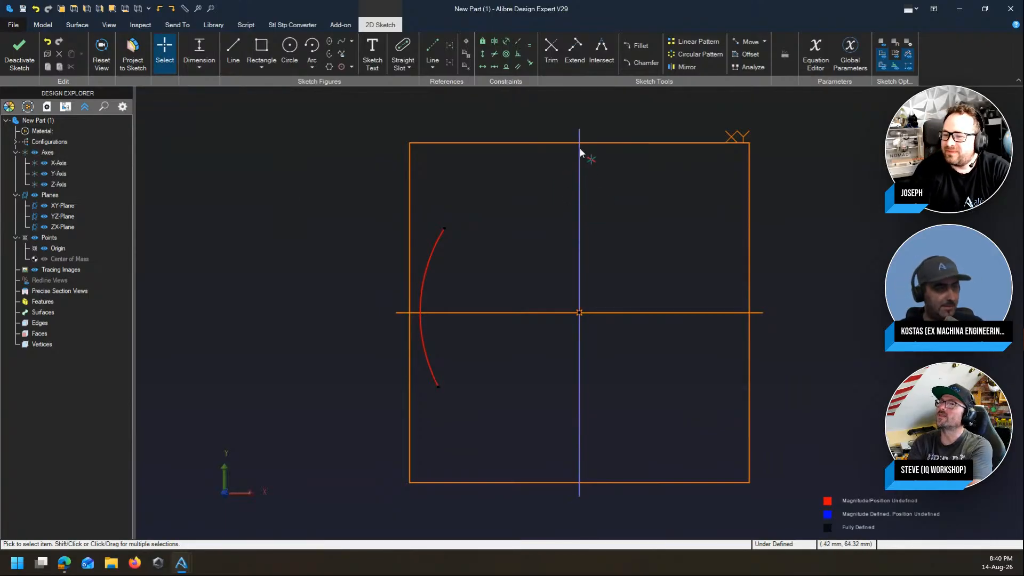
click(582, 152)
key(p)
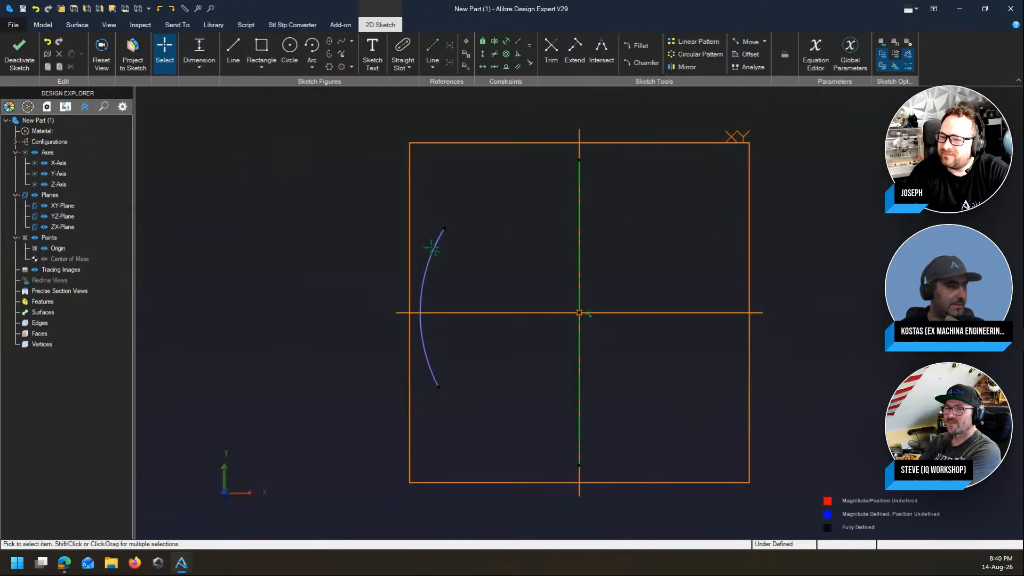
Step: Mirror the side arc across the vertical reference line
right_click(431, 248)
click(684, 218)
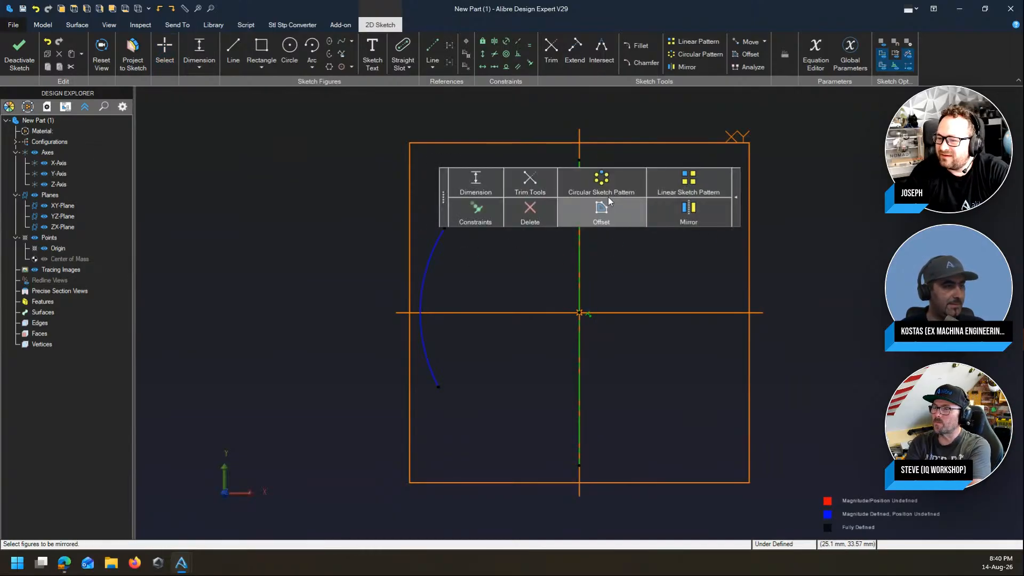
click(579, 138)
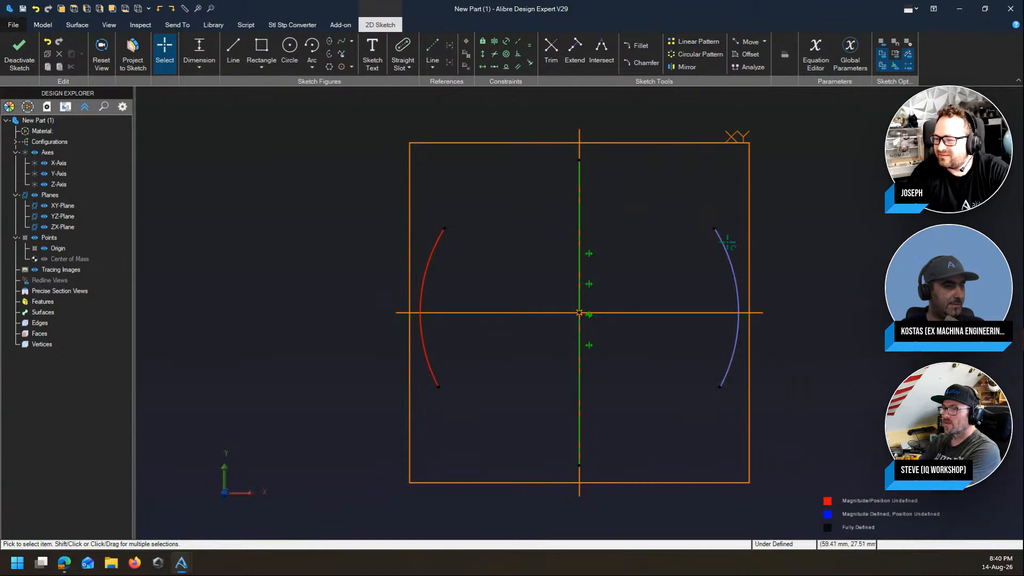
Step: Join the upper endpoints of the two side arcs with an upward-curving three-point arc of about 192 mm radius
key(l)
click(445, 228)
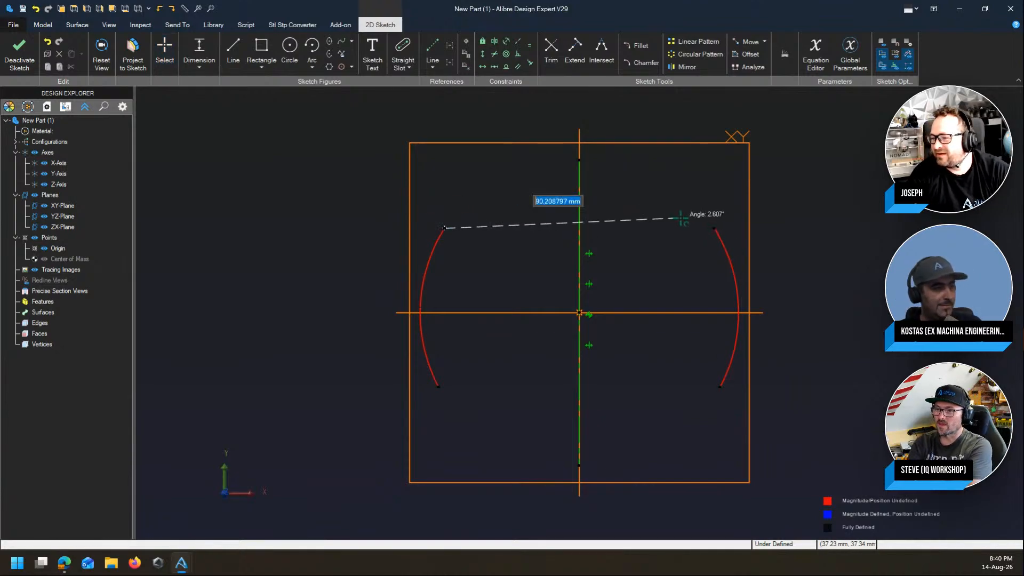
click(715, 228)
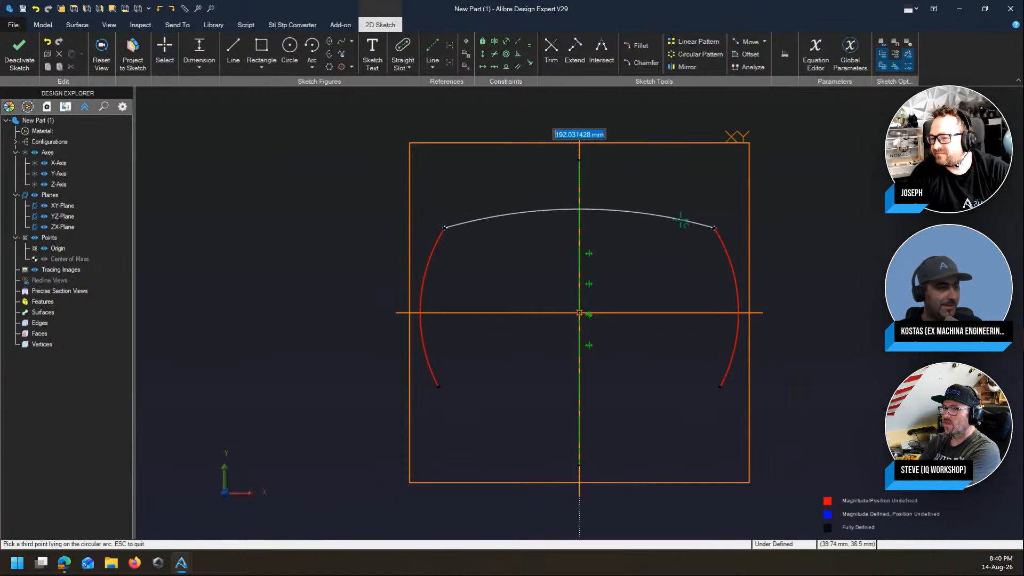
click(681, 221)
key(Escape)
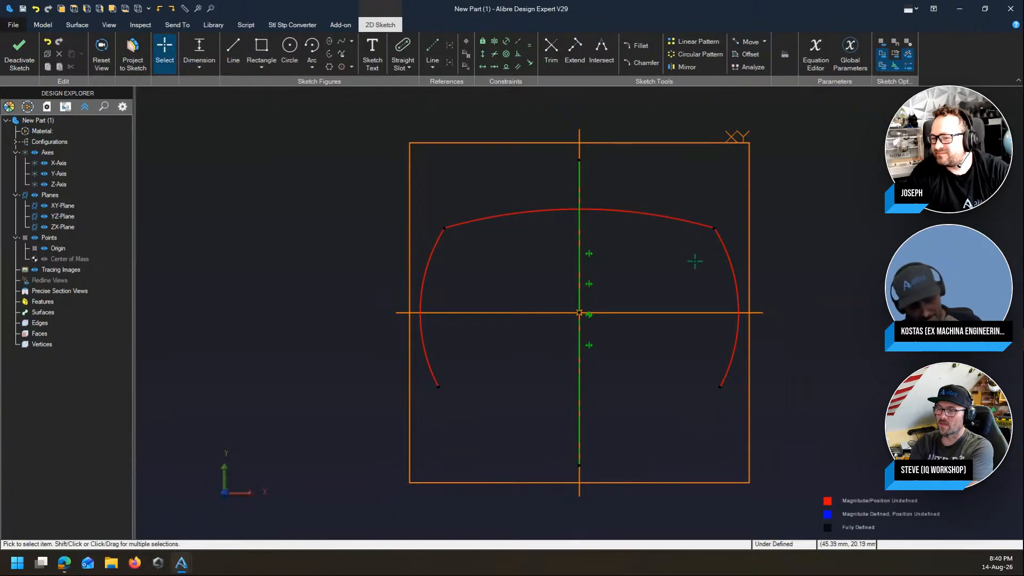
key(Escape)
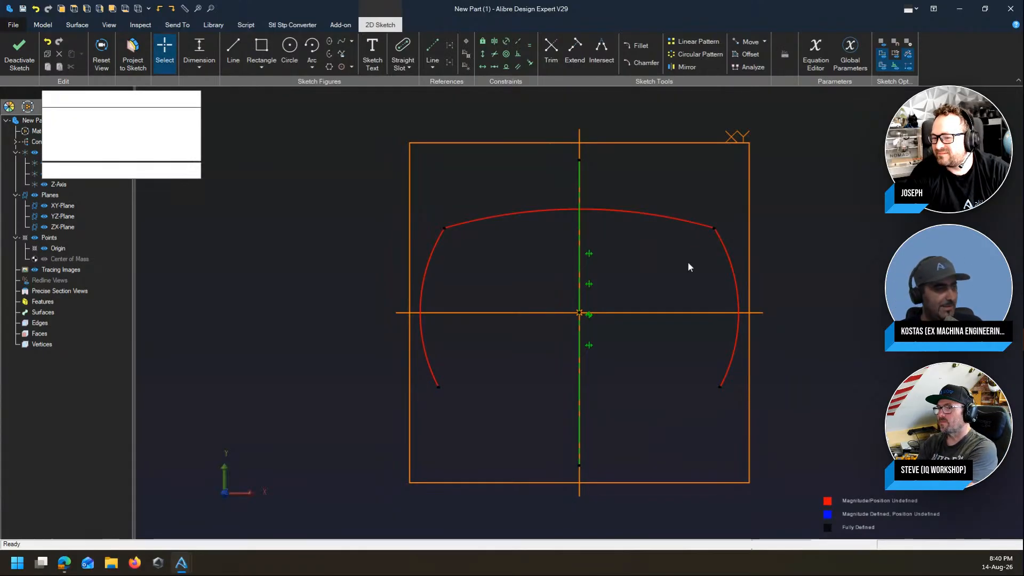
Step: Extrude the three-arc profile as a thin boss with a depth of 500 mm
key(e)
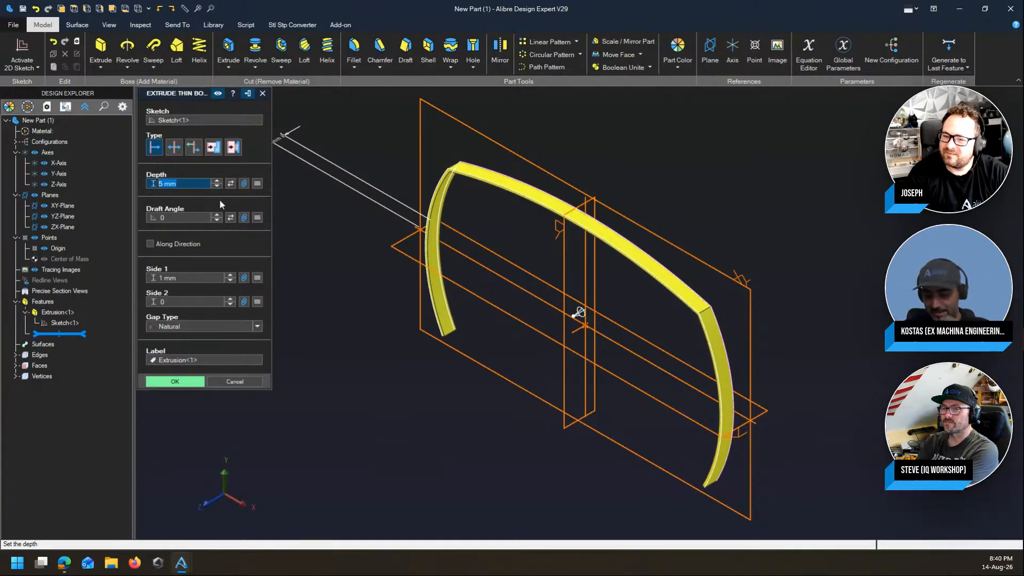
text(500)
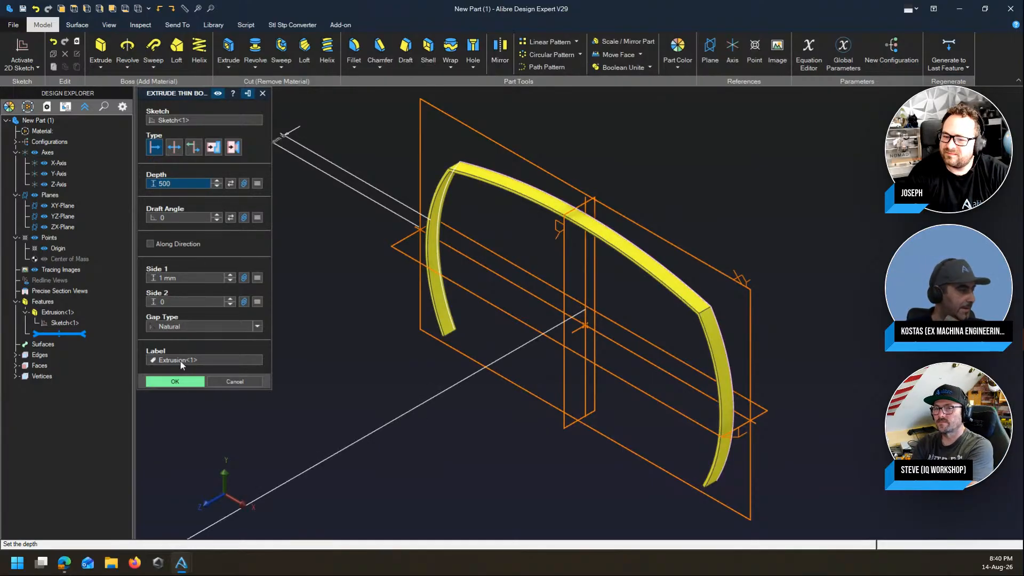
click(181, 361)
scroll(766, 239, down, 5)
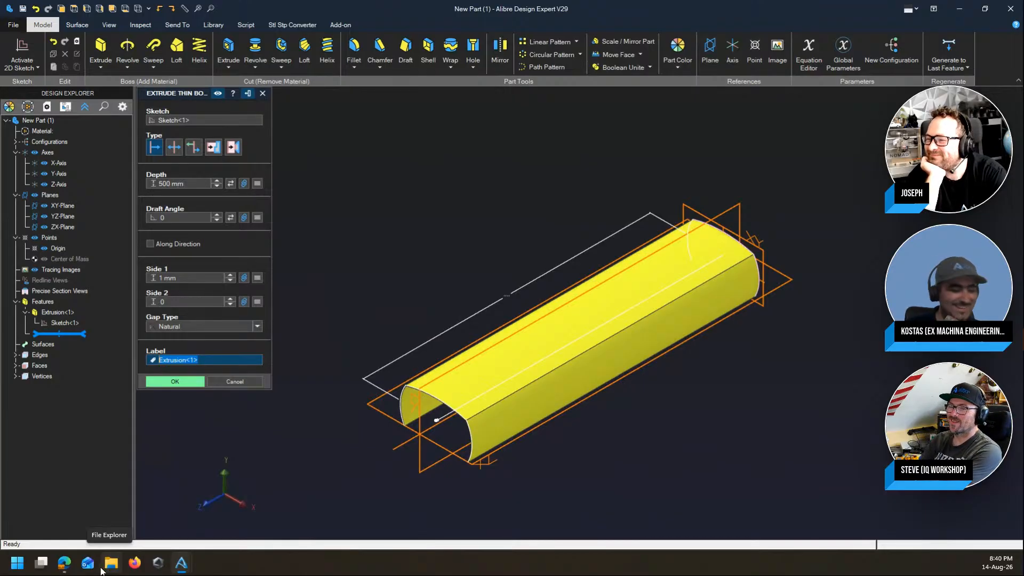
Step: Set the thin extrusion's depth to 2*PI*8" and its Side 1 thickness to 10 mm
click(205, 184)
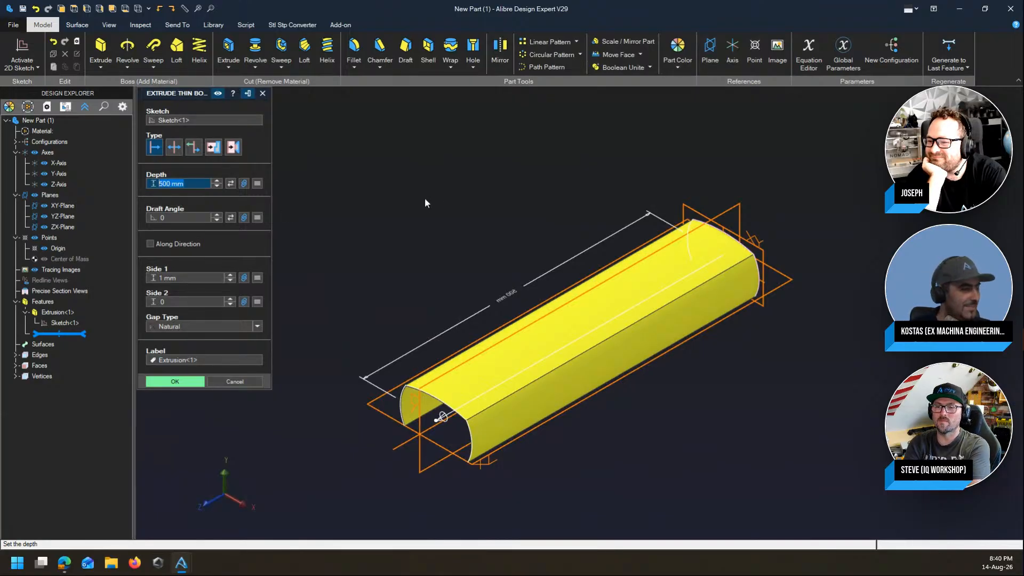
text(2*PI*8)
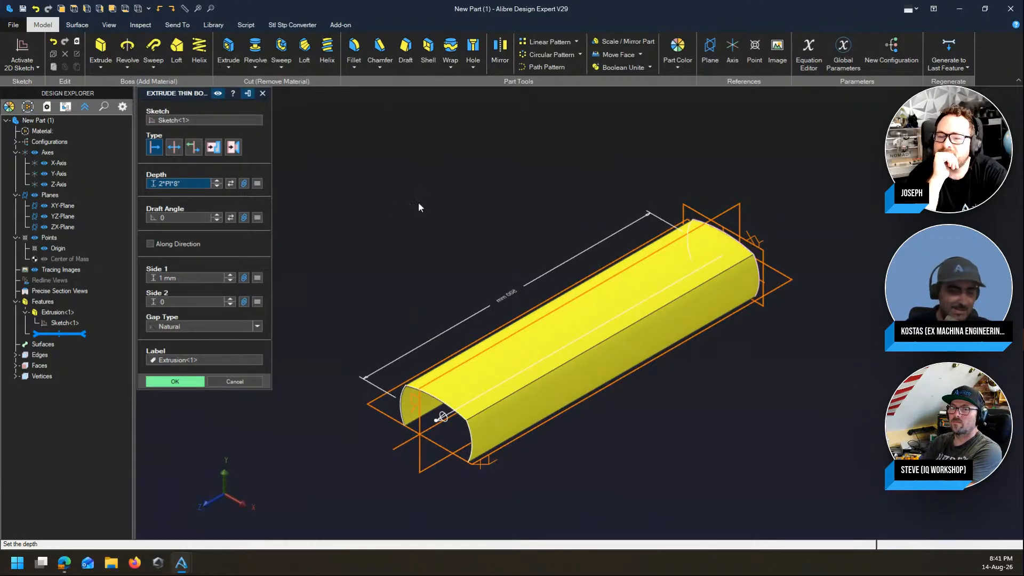
key(Tab)
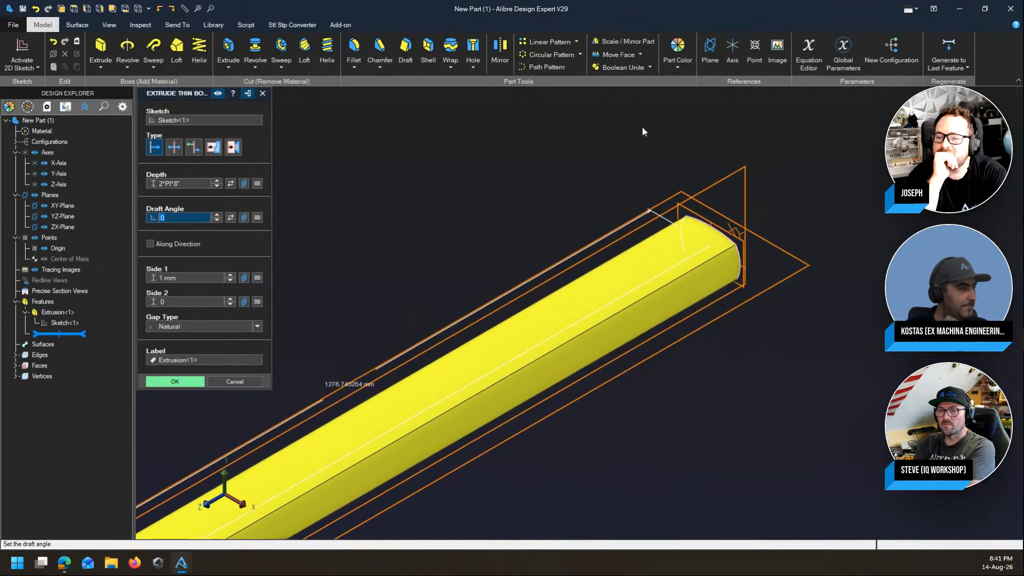
key(Tab)
key(Tab)
text(10)
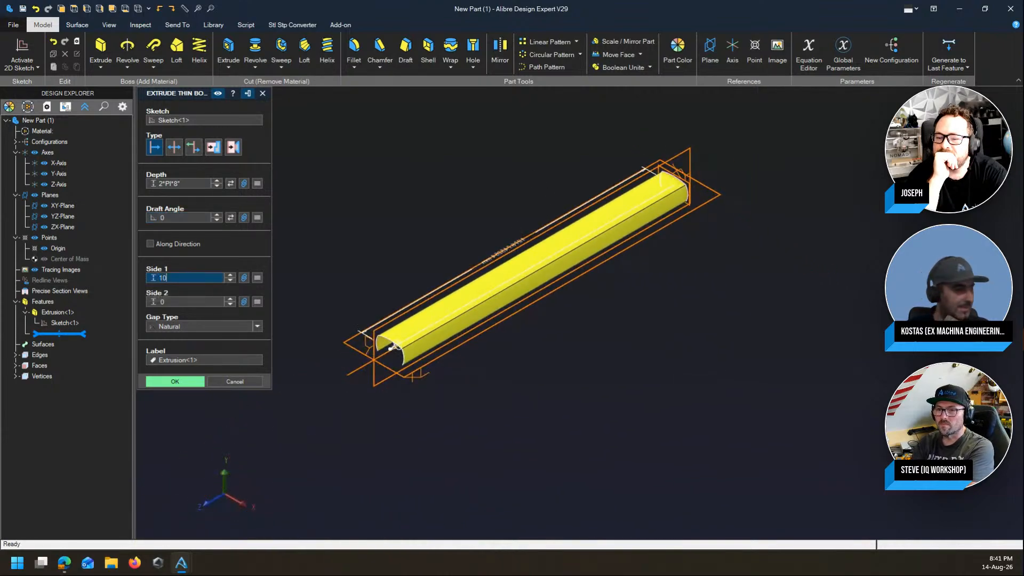
click(194, 359)
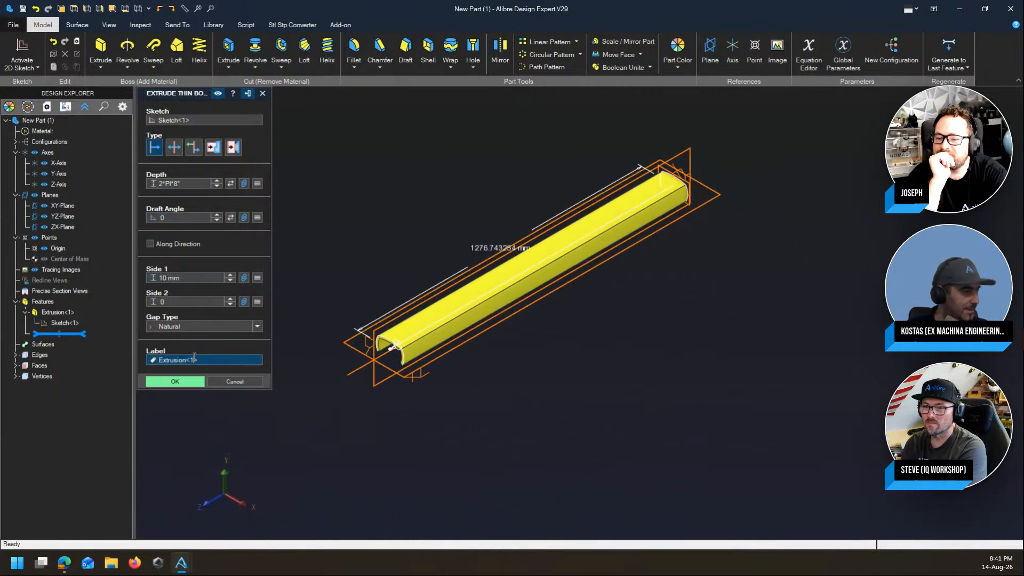
Step: Set the Side 1 thickness to 0 and Side 2 to 10 mm, and complete the thin extrusion
drag(182, 278, 140, 280)
text(0)
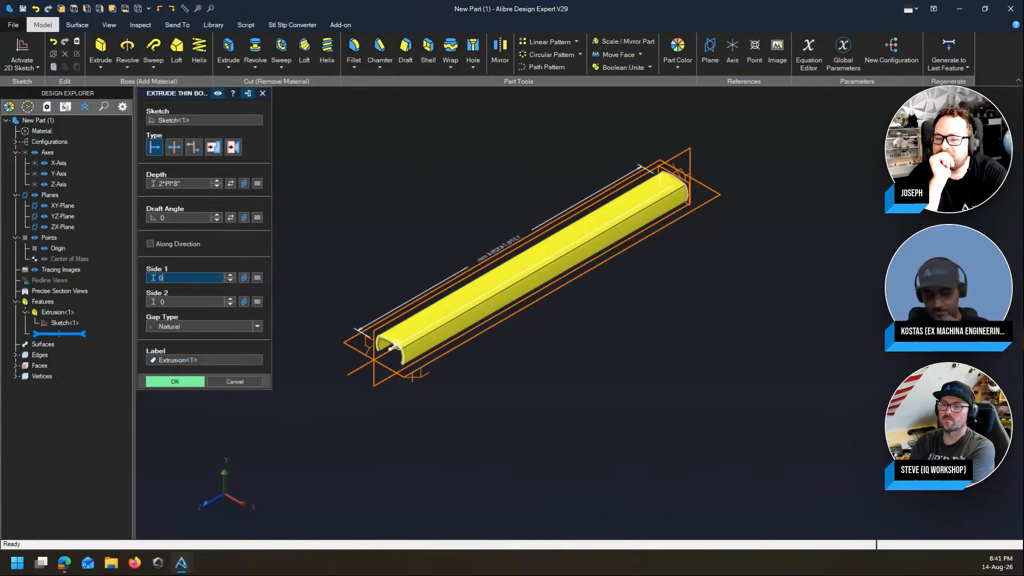
click(184, 302)
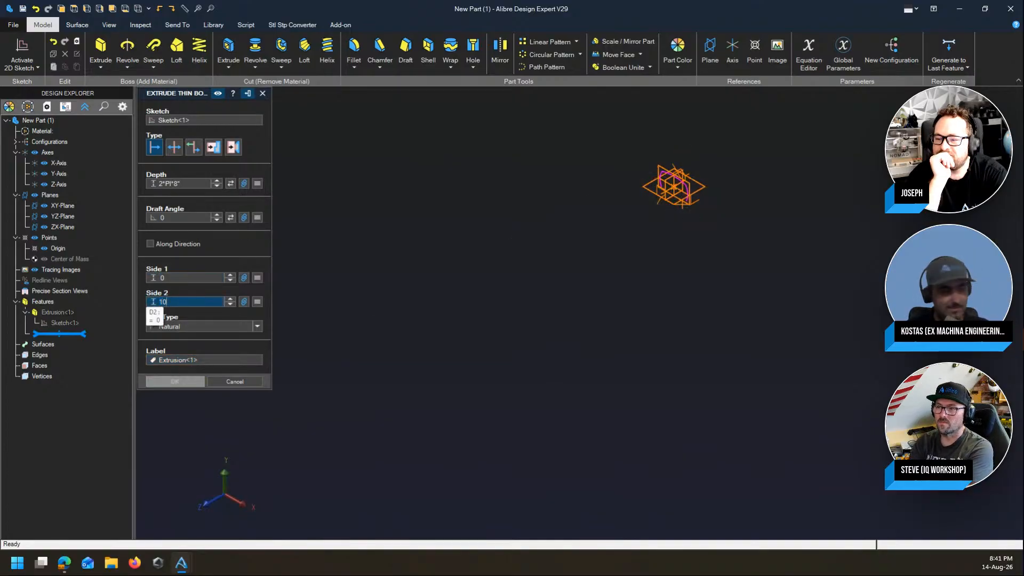
text(10)
click(216, 361)
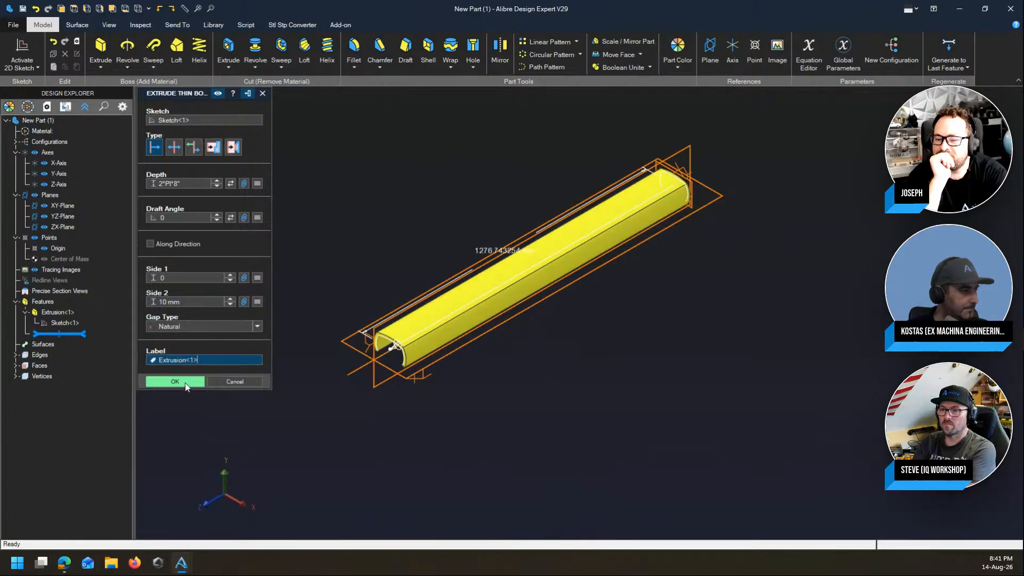
scroll(345, 335, up, 8)
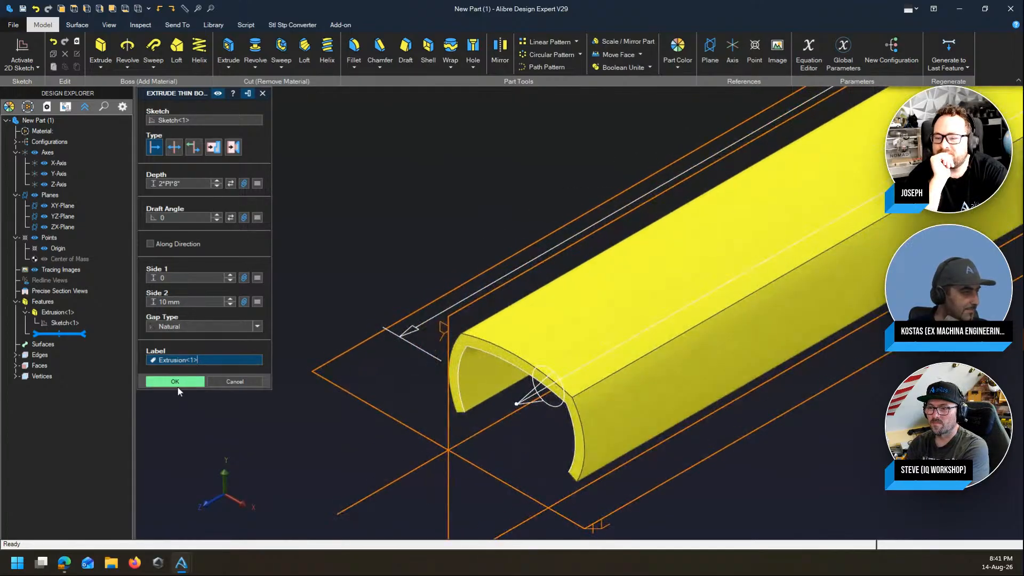
click(175, 382)
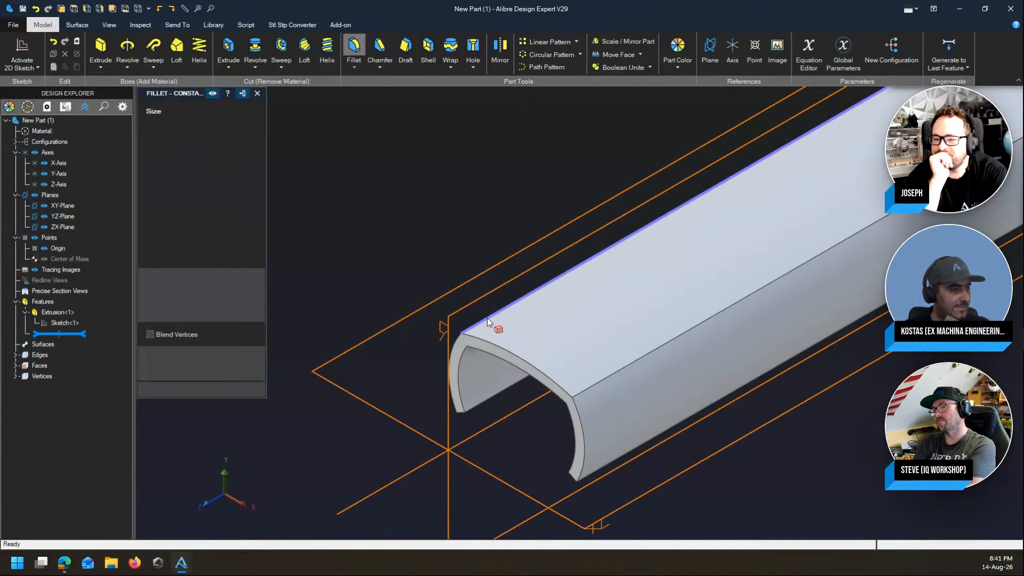
Step: Fillet the two long outer edges between the top face and the side faces with a 20 mm radius
click(605, 378)
click(604, 378)
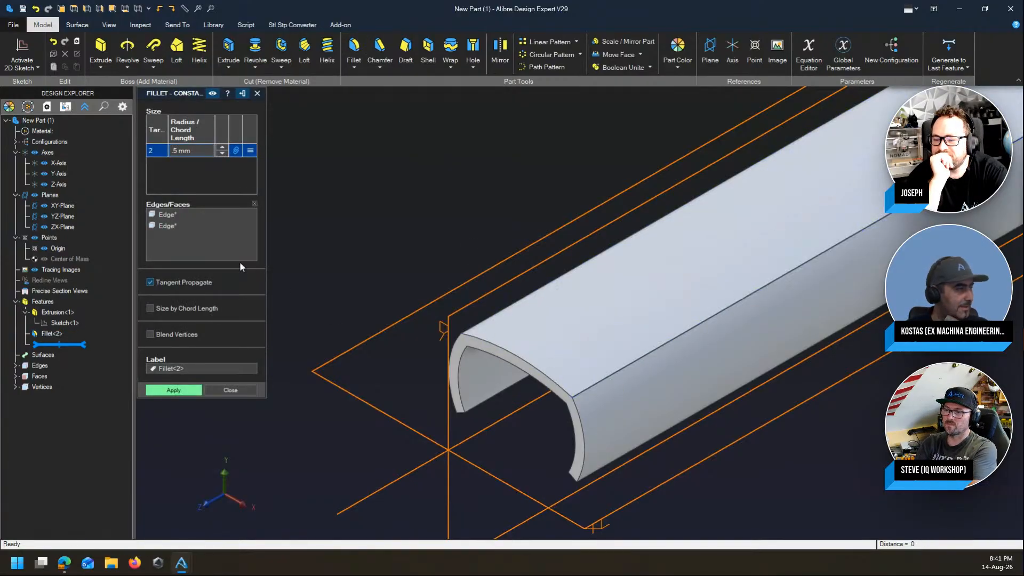
click(197, 151)
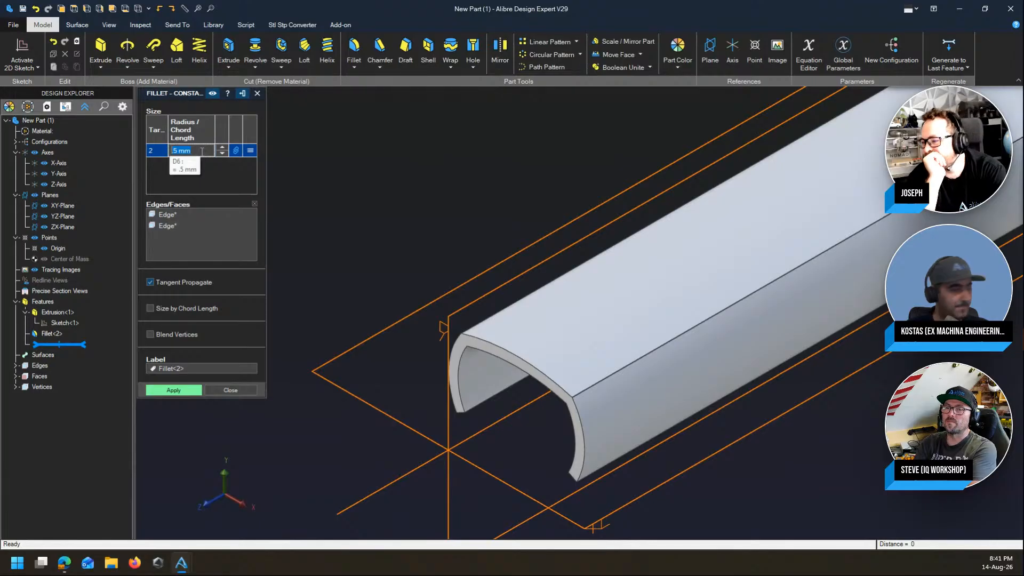
text(20)
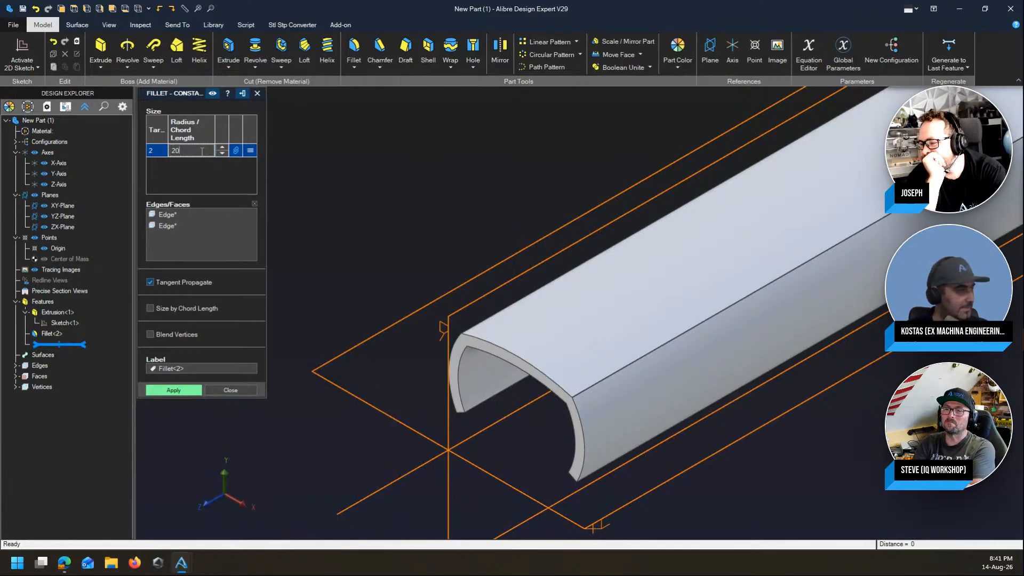
click(179, 392)
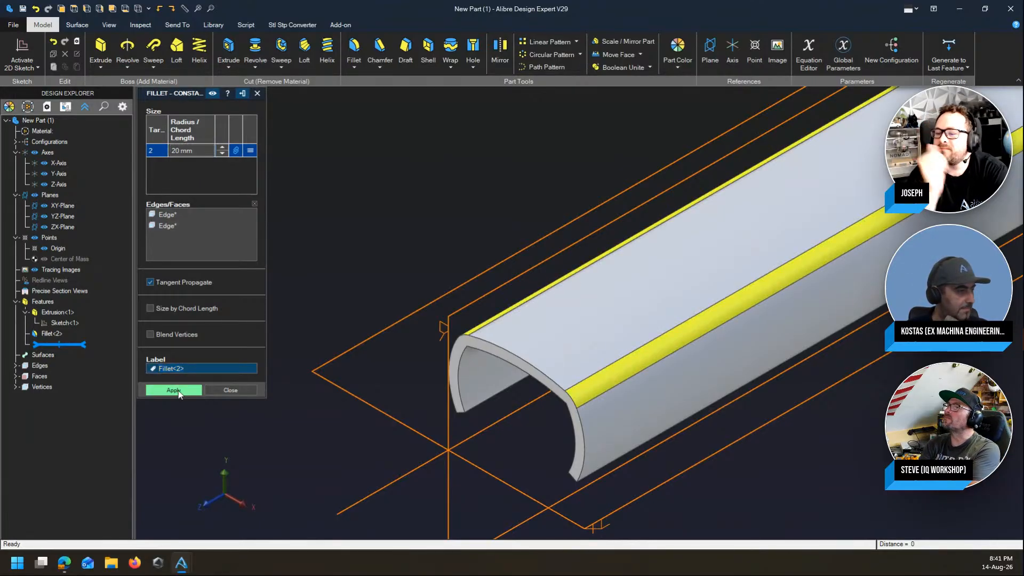
click(231, 391)
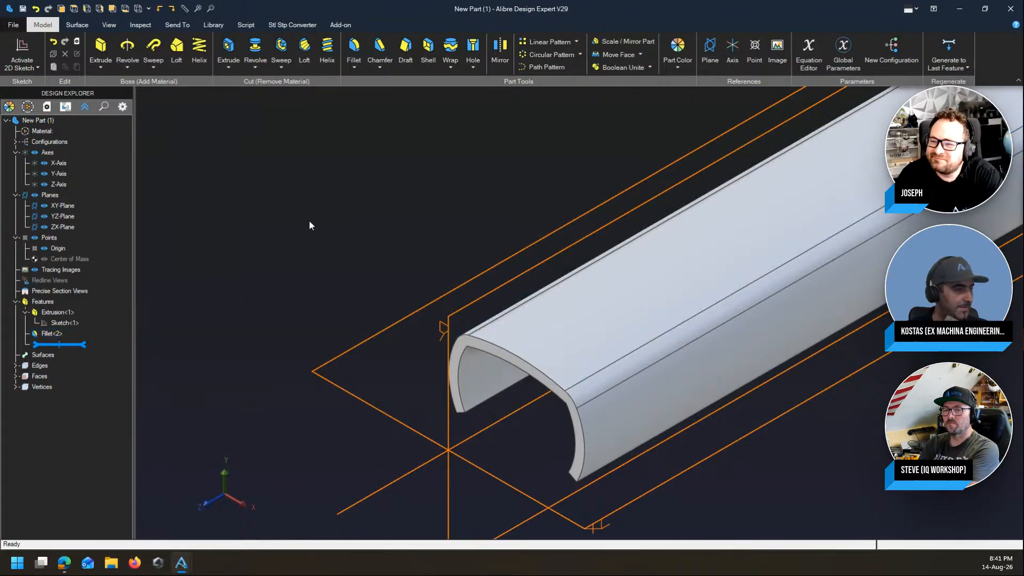
Step: Insert a plane tangent to the curved top face and parallel to the ZX-Plane, tangent on the other side of the cylinder
scroll(309, 218, down, 5)
scroll(322, 320, down, 2)
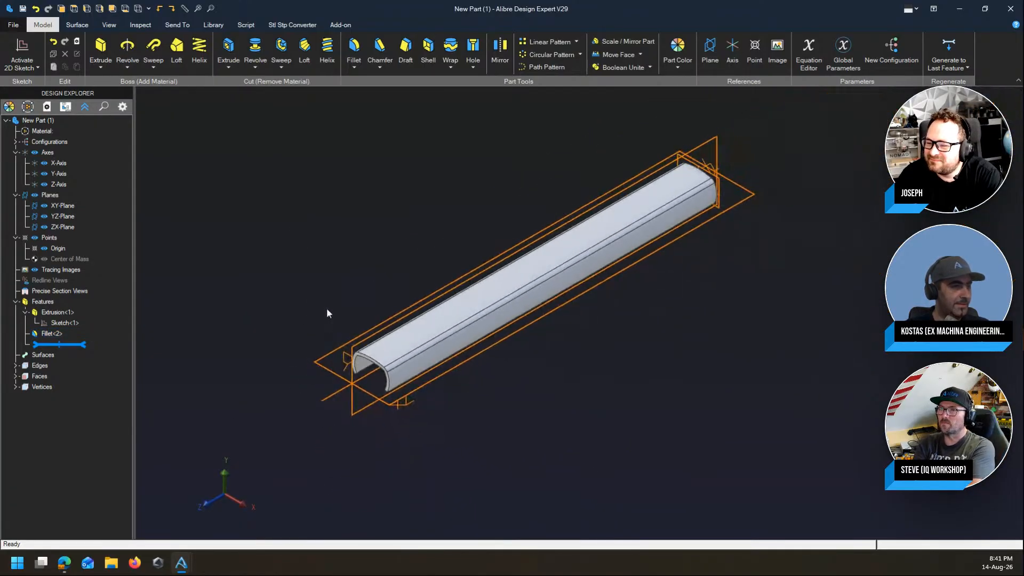
click(710, 48)
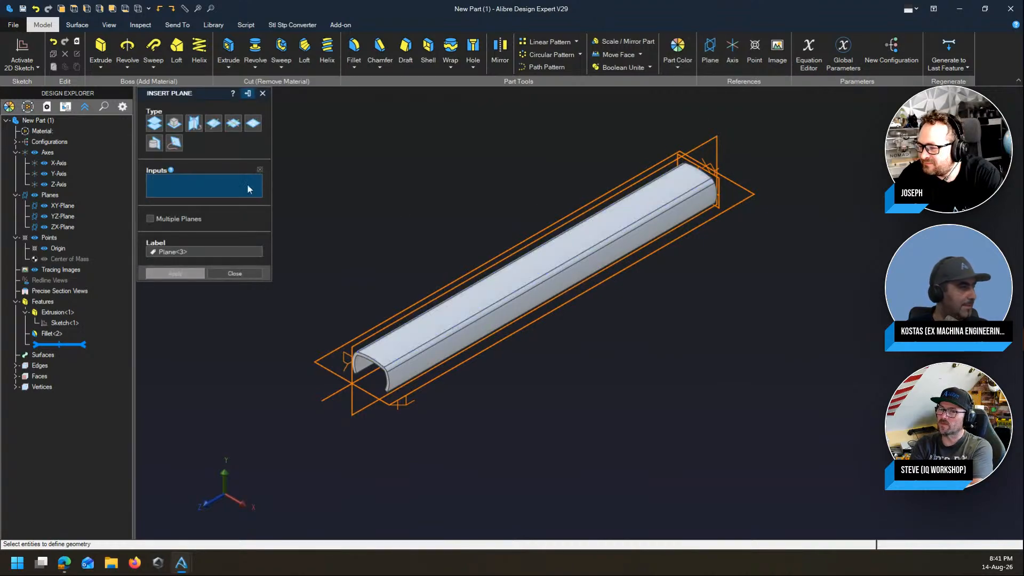
click(154, 143)
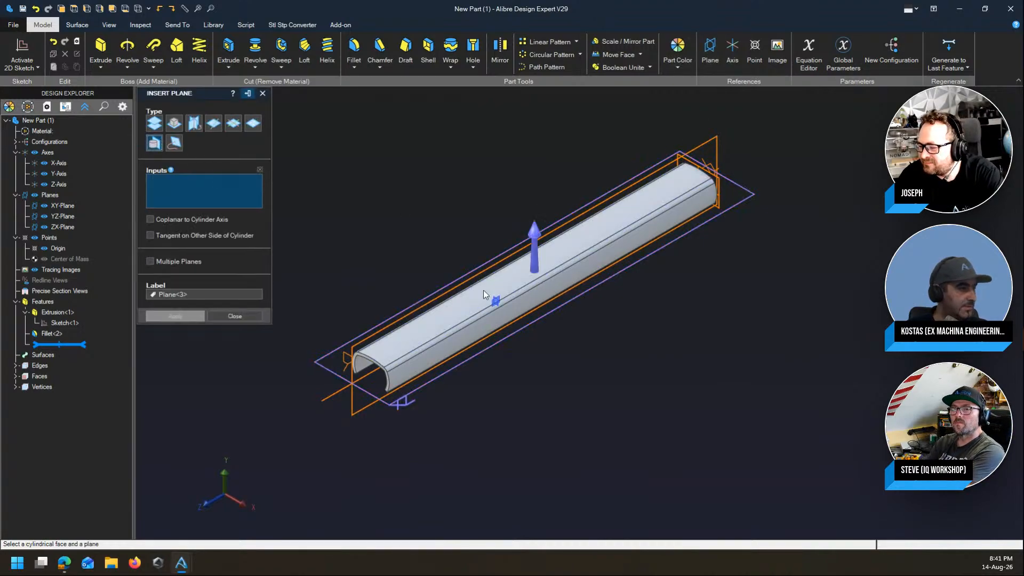
click(474, 289)
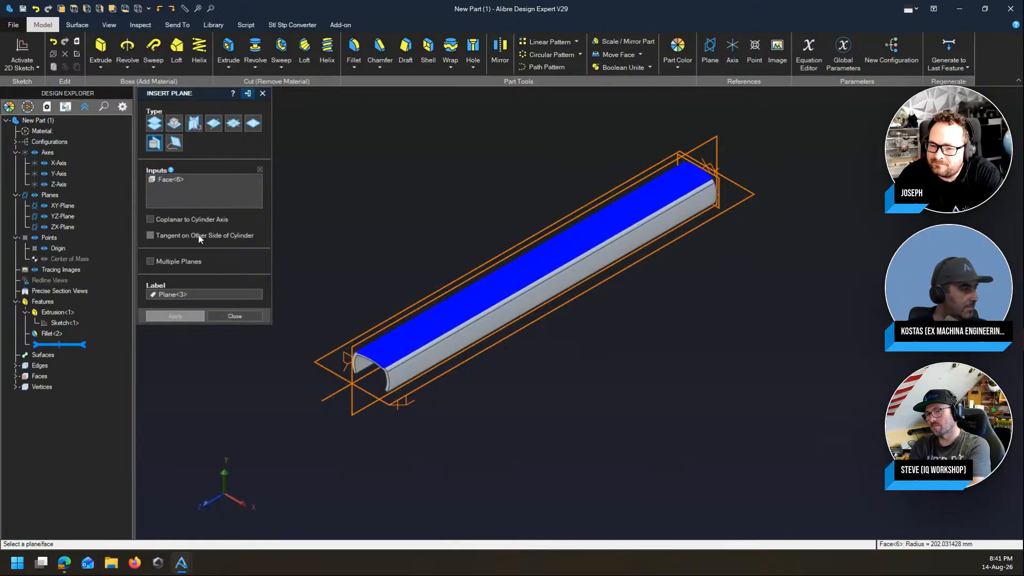
click(323, 365)
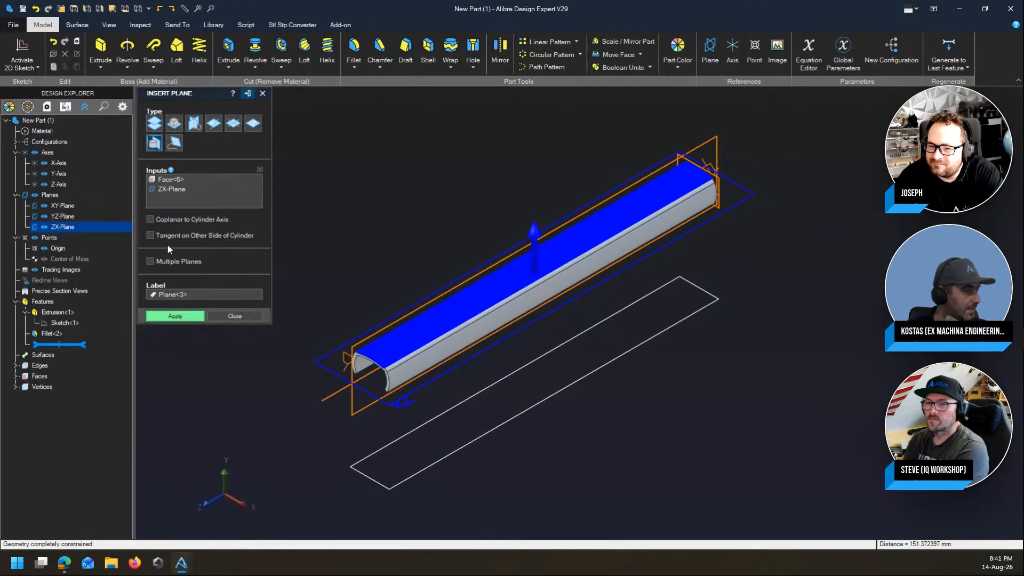
click(175, 316)
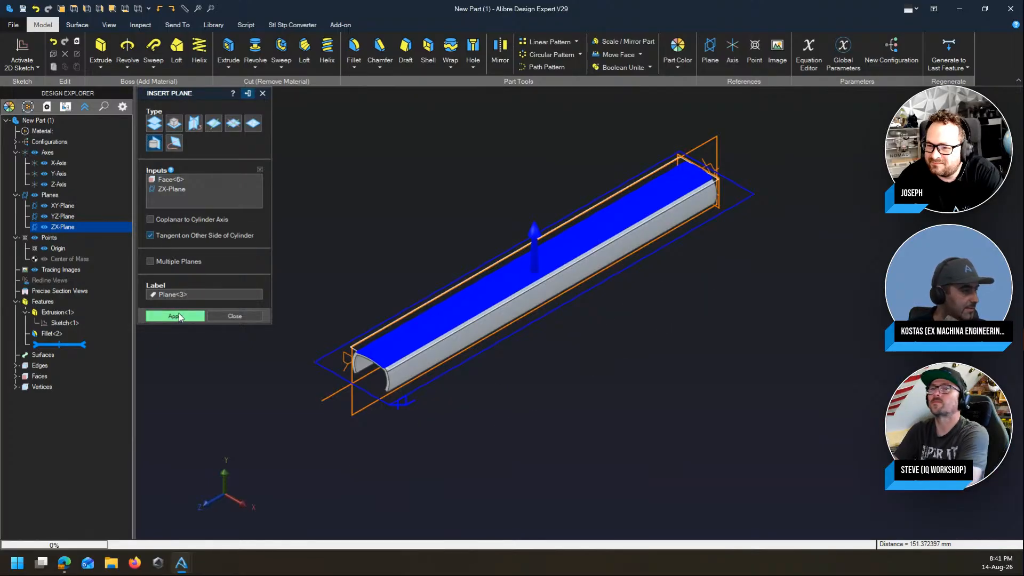
click(235, 284)
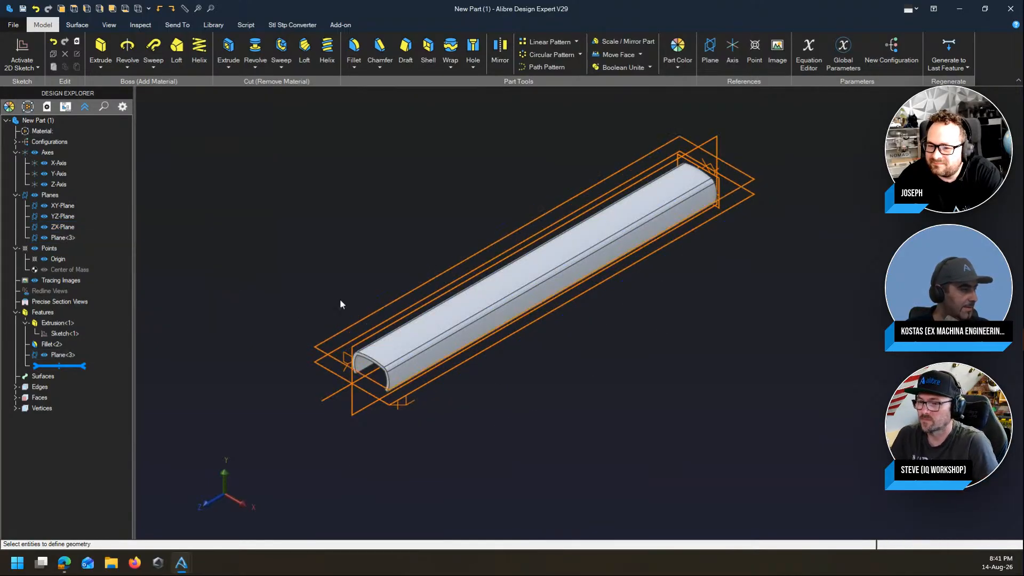
Step: Start a 2D sketch on the plane tangent to the top face
click(341, 329)
key(ctrl+k)
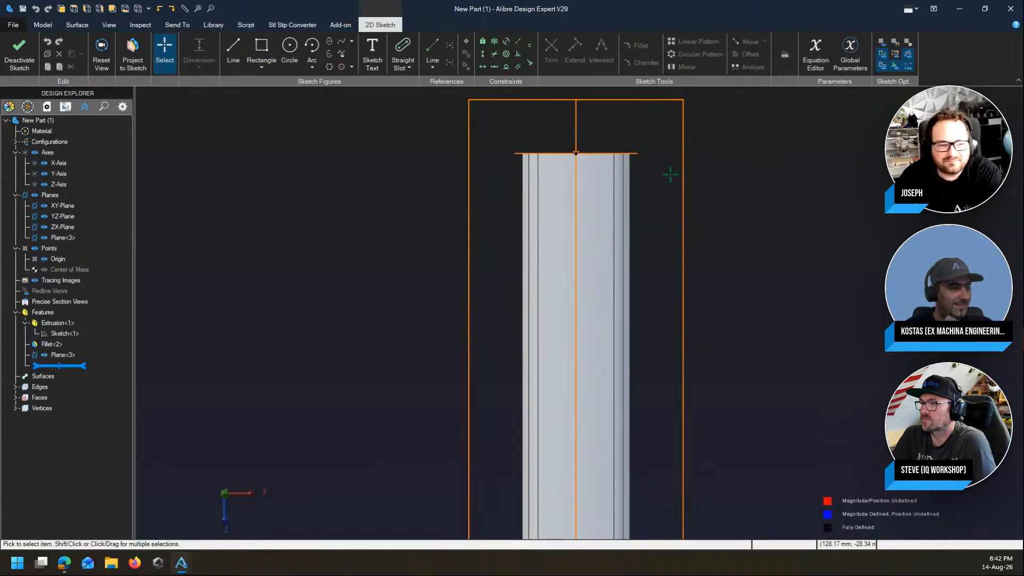
scroll(544, 114, up, 5)
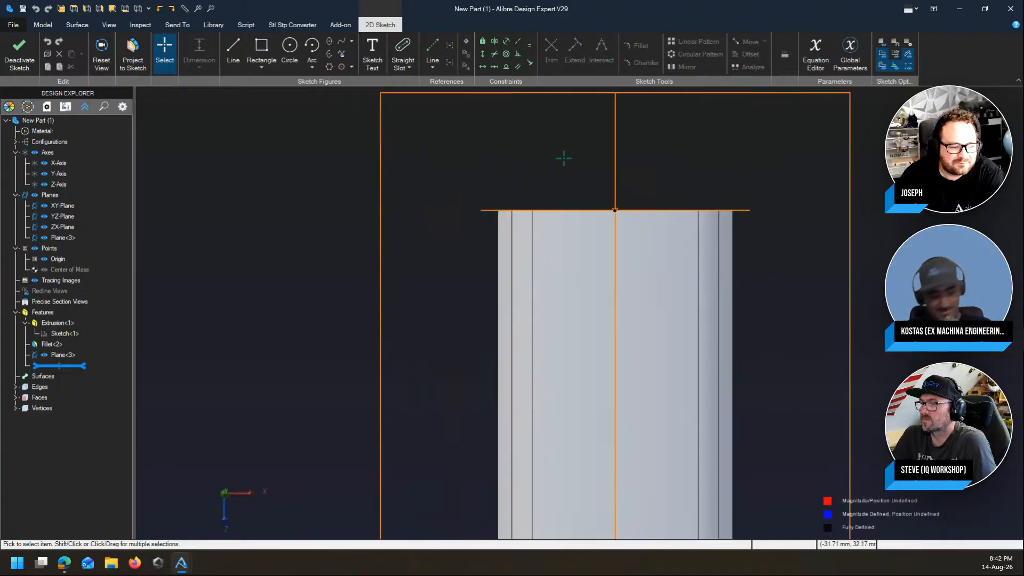
key(l)
key(Escape)
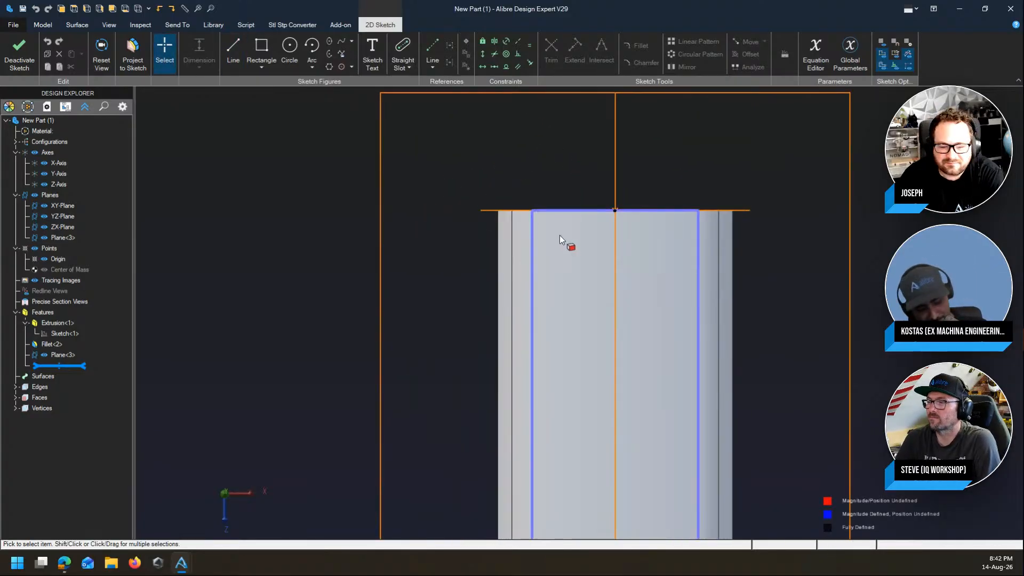
key(a)
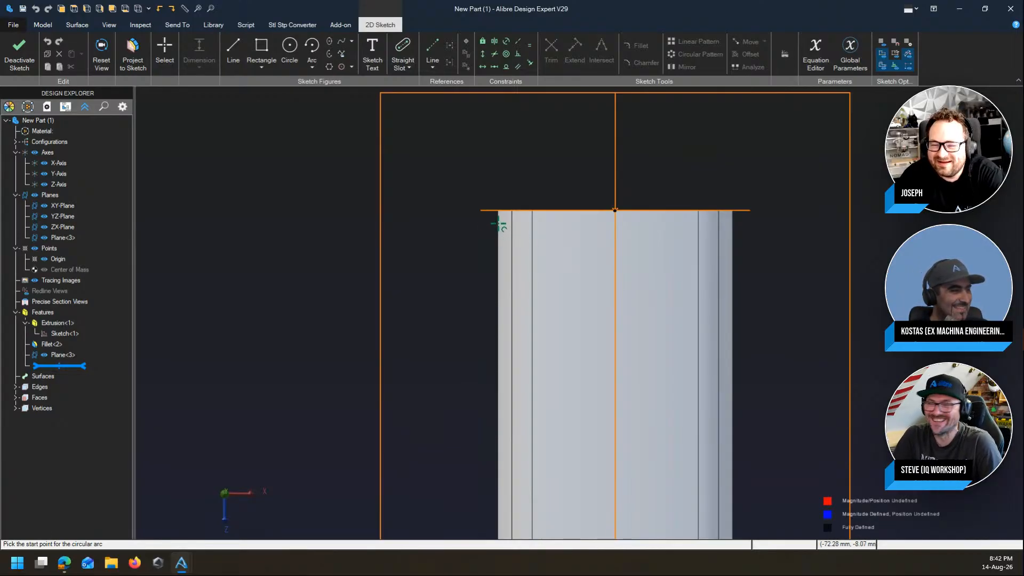
scroll(501, 227, up, 5)
key(Escape)
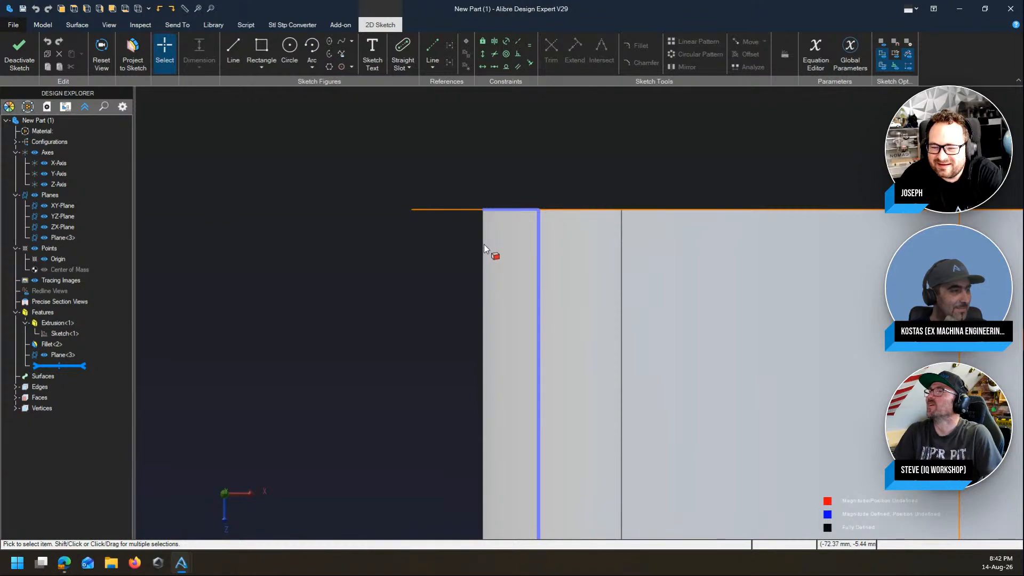
Step: Project the part's two curved outer side faces into the sketch as reference geometry
scroll(485, 244, down, 5)
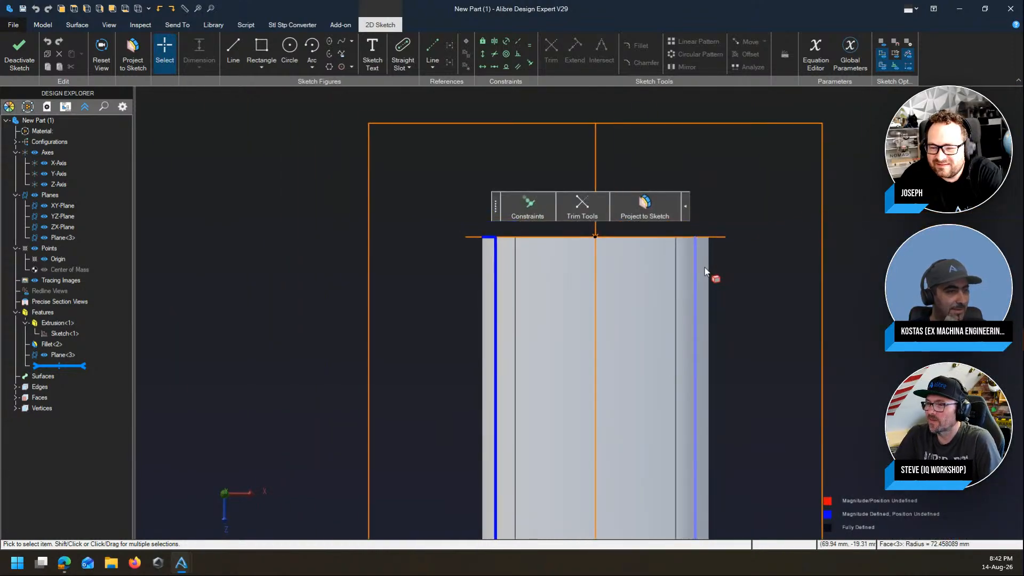
shift+click(705, 267)
click(729, 270)
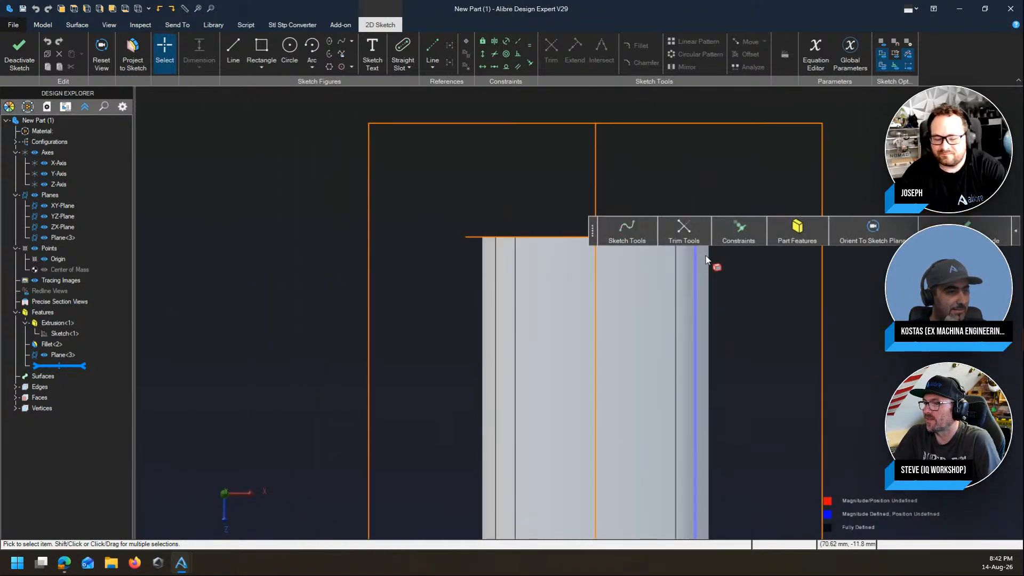
click(707, 256)
scroll(715, 265, up, 1)
scroll(709, 255, up, 3)
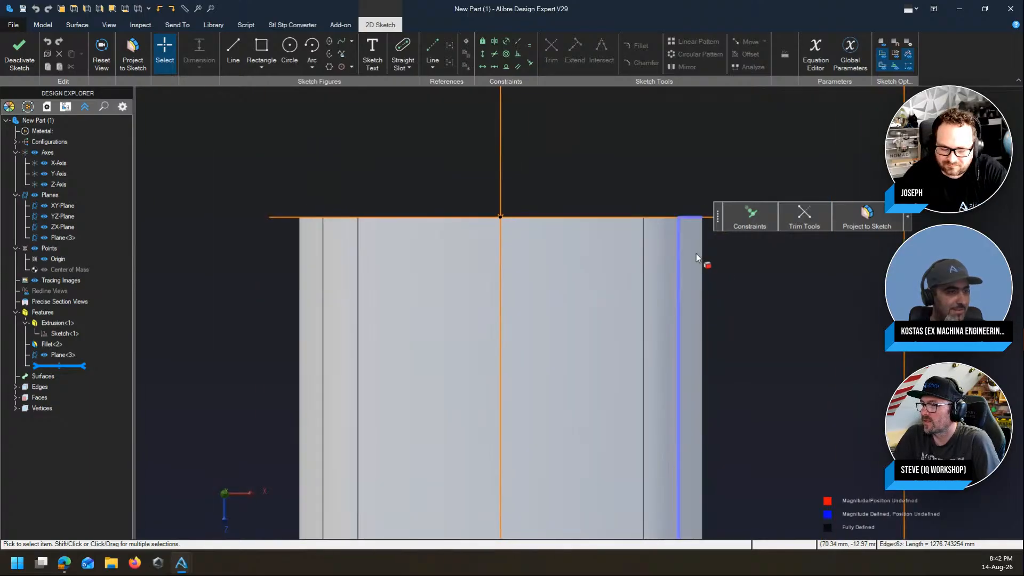
click(697, 258)
key(p)
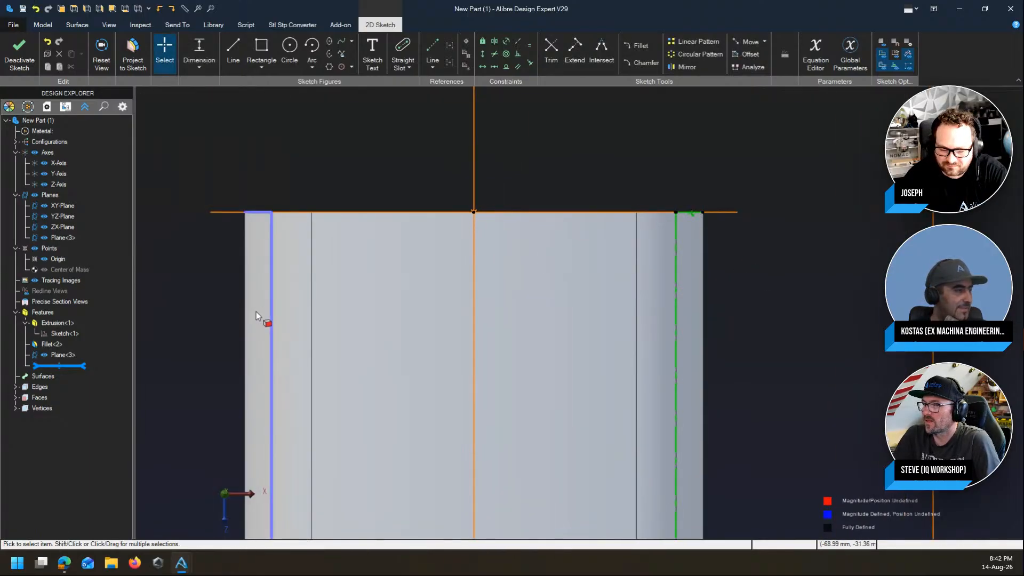
click(270, 315)
key(Return)
scroll(605, 174, down, 3)
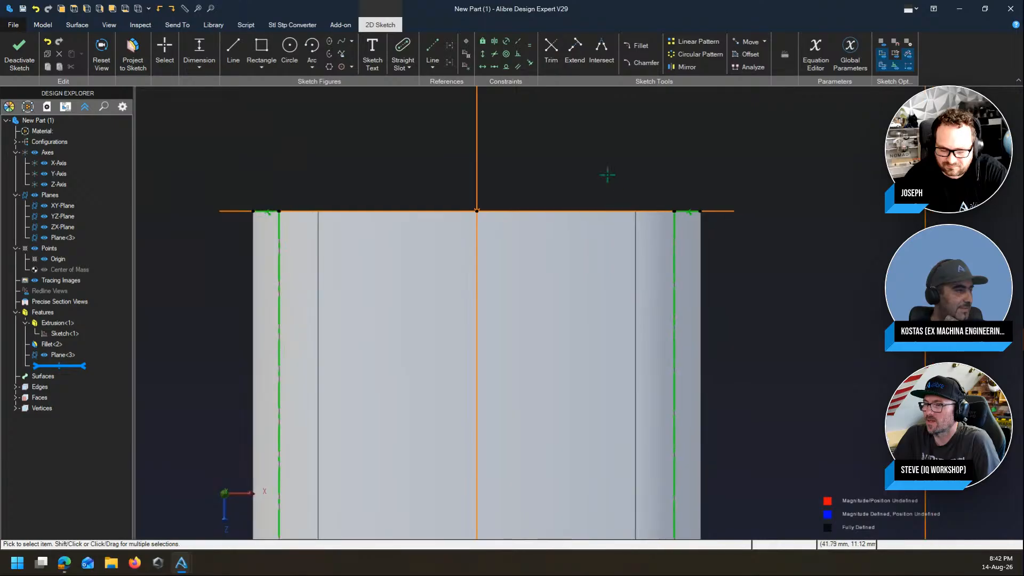
Step: Draw two three-point arcs near the part's end, each running from an outer side edge inward toward the centre line
key(a)
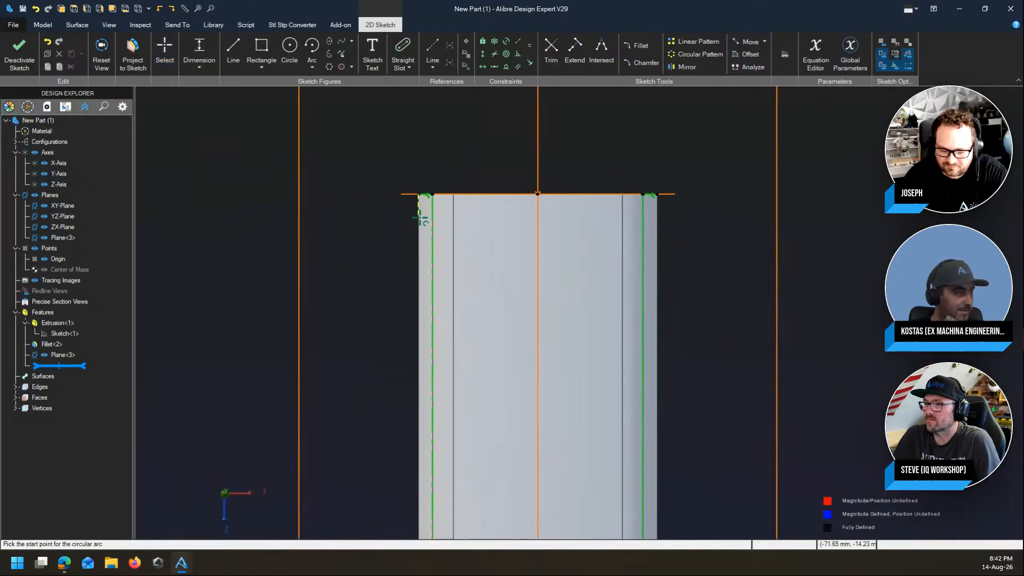
click(419, 218)
click(473, 260)
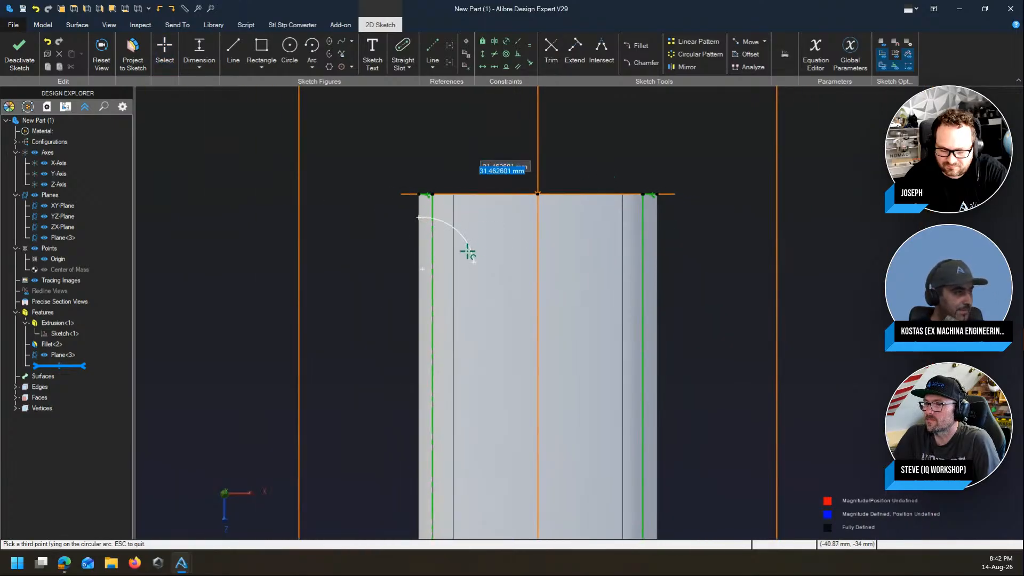
click(465, 251)
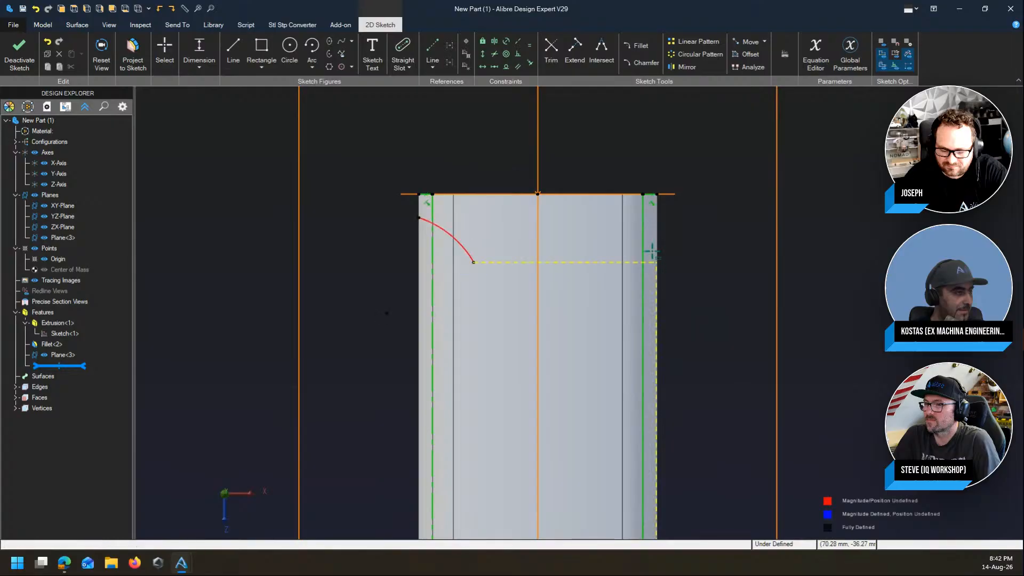
click(657, 209)
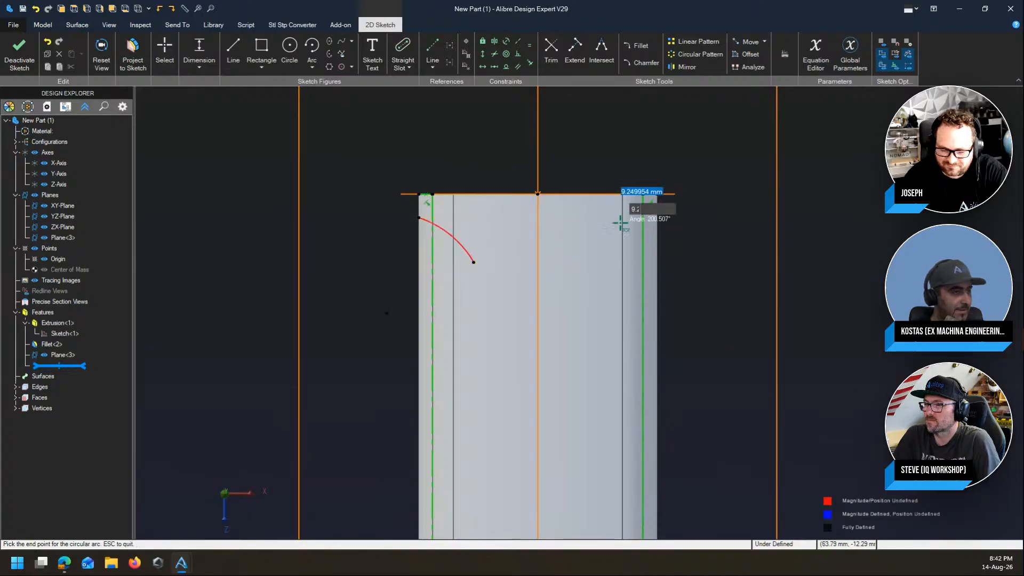
click(583, 241)
click(608, 222)
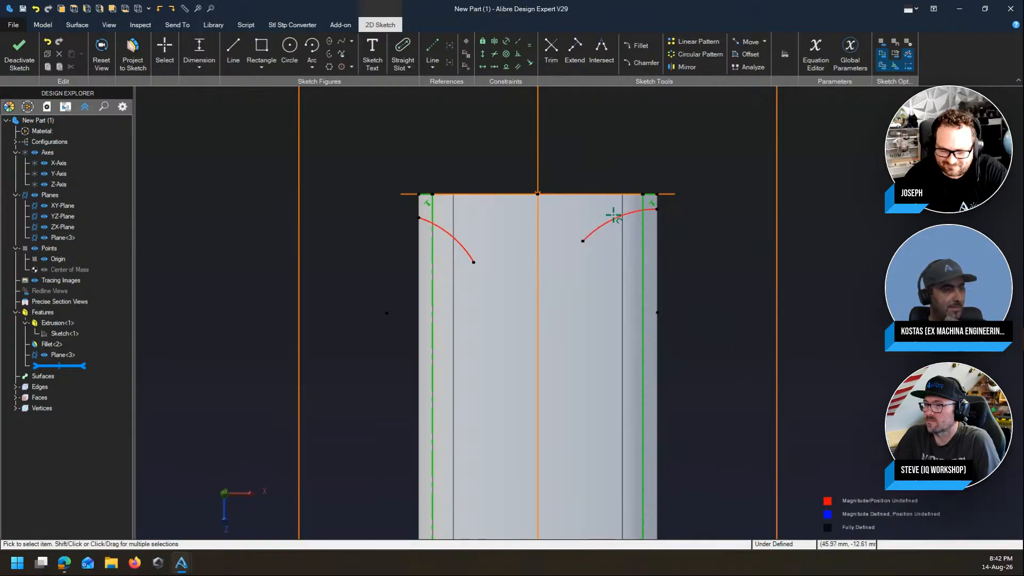
key(Escape)
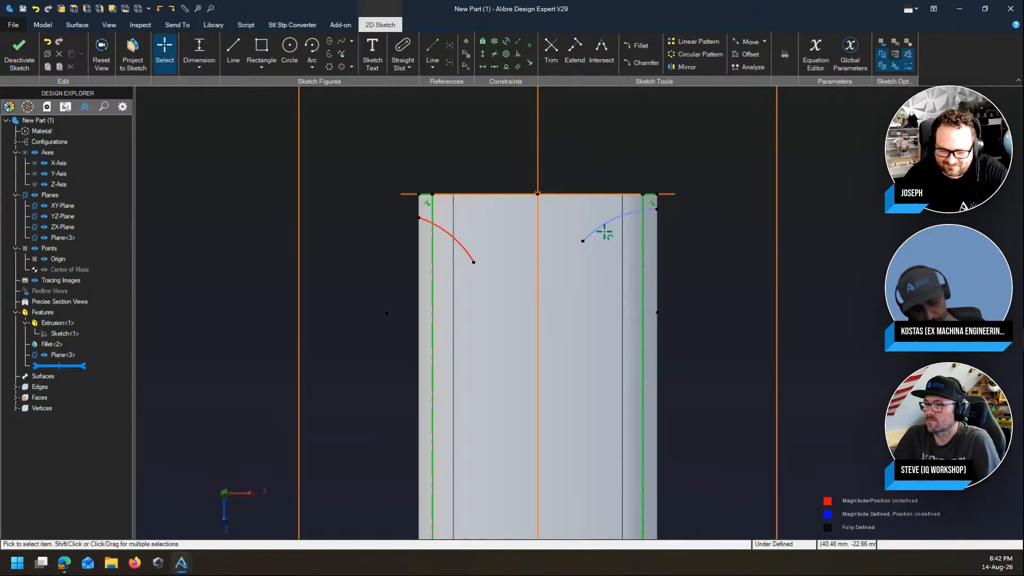
key(Escape)
Step: Dimension the horizontal distance from the origin to the right arc's inner endpoint as 27.5 mm
click(538, 195)
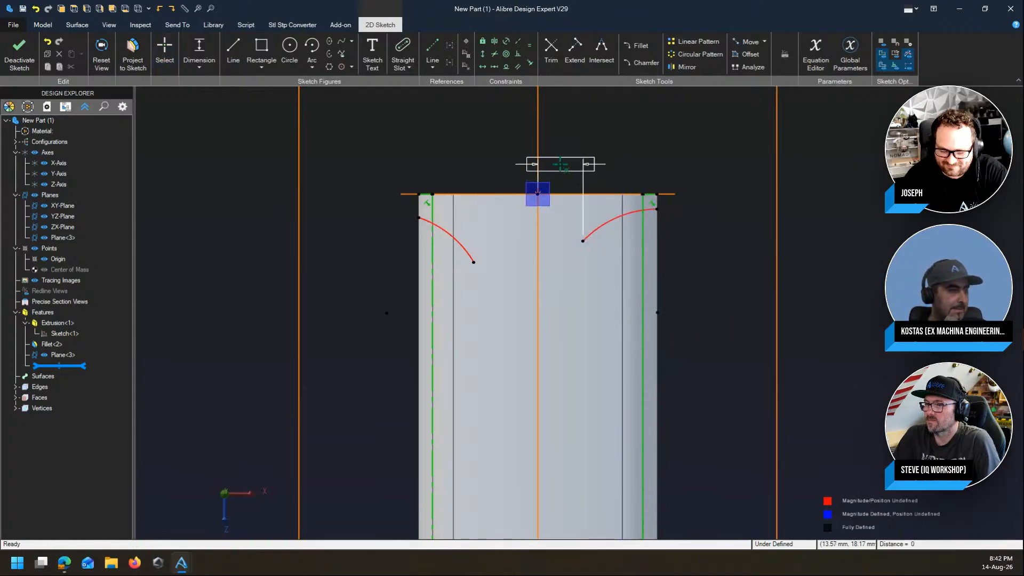
click(561, 163)
text(27.5)
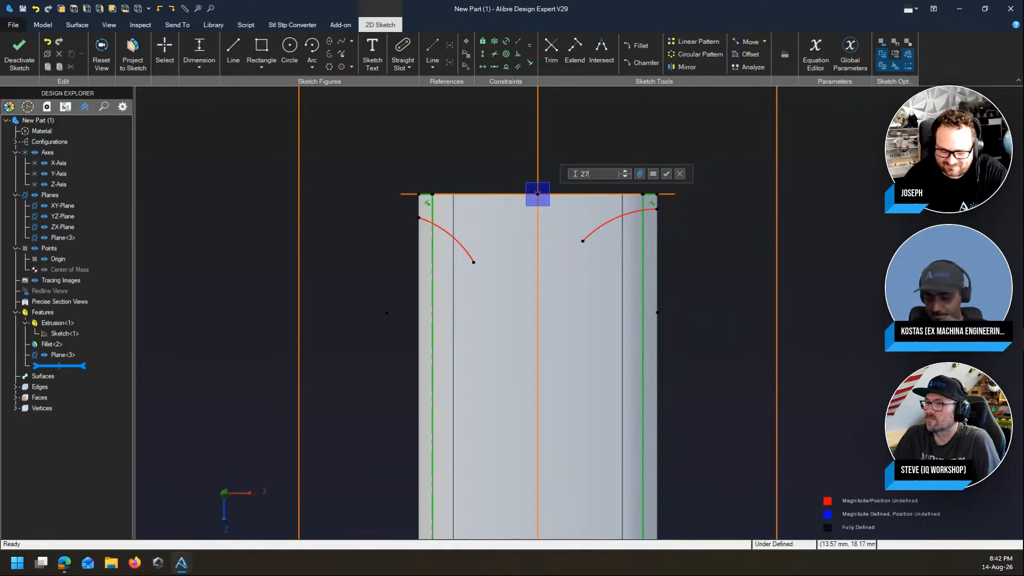
key(Return)
Step: Dimension the horizontal distance from the left arc's inner endpoint to the origin, linking its value to D5
click(474, 262)
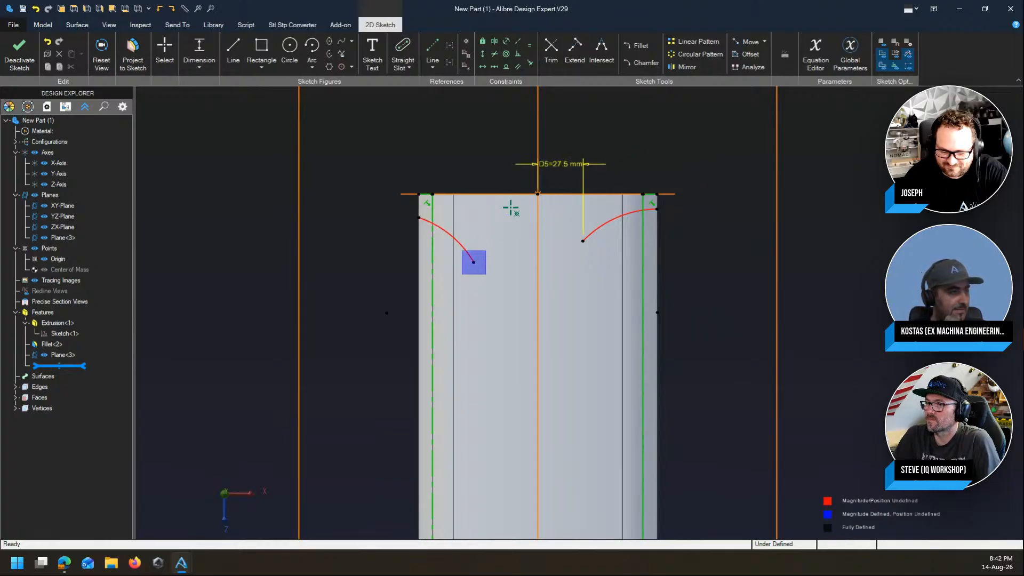
click(538, 194)
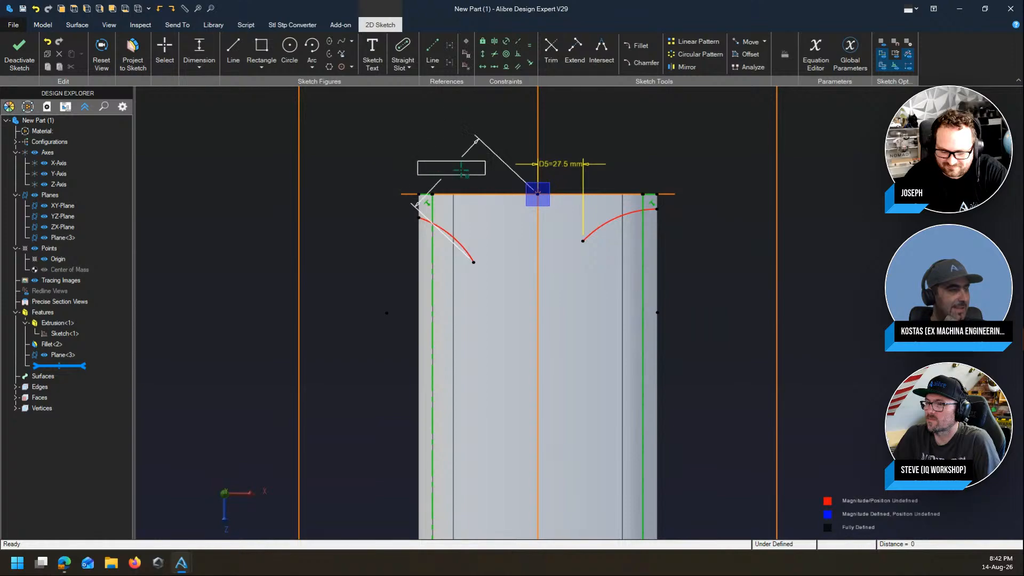
click(492, 166)
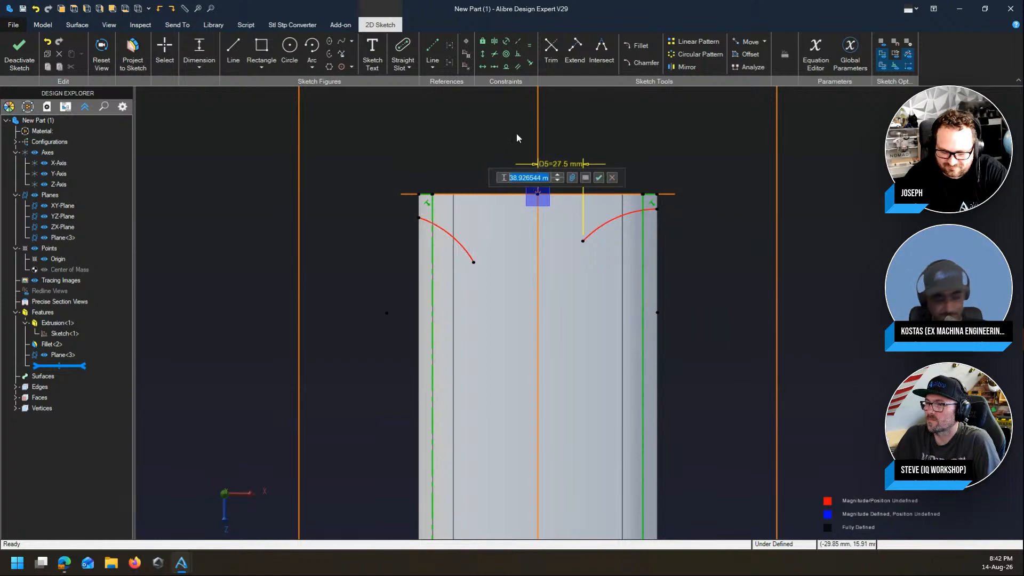
text(D5)
key(Return)
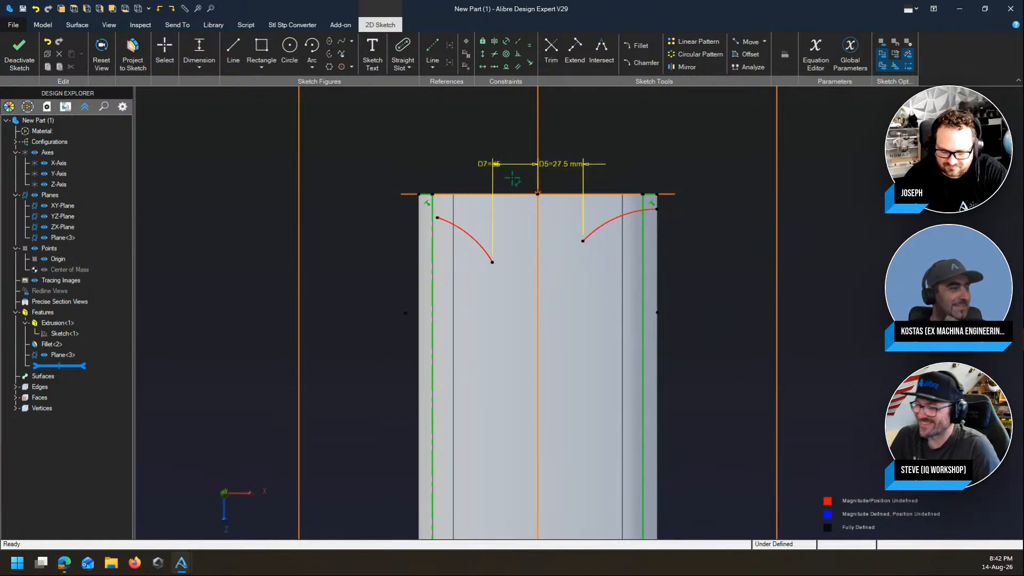
key(Escape)
Step: Constrain each arc's outer endpoint vertically to the outer corner point at the part's end on its side
key(v)
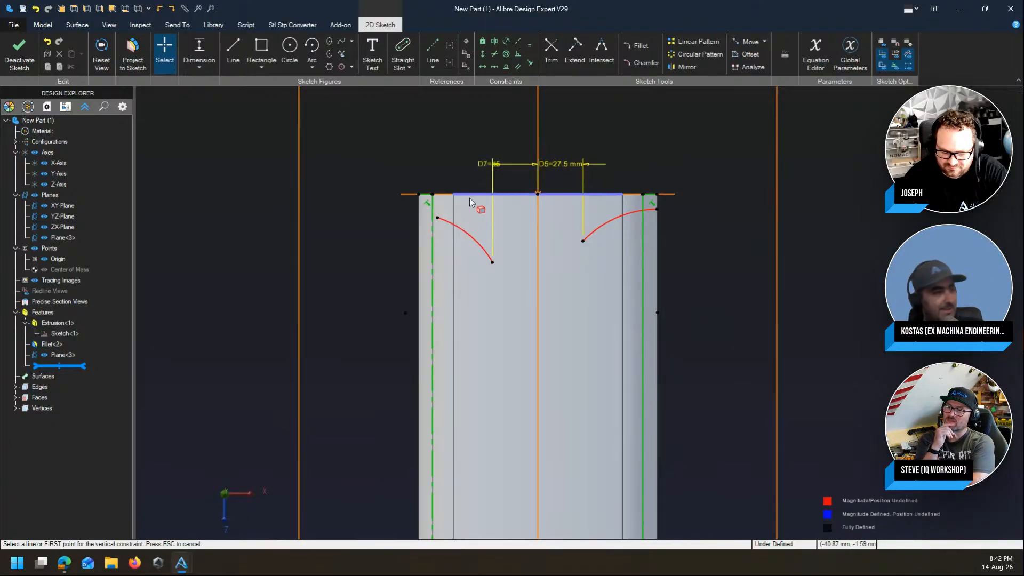
click(438, 218)
click(418, 195)
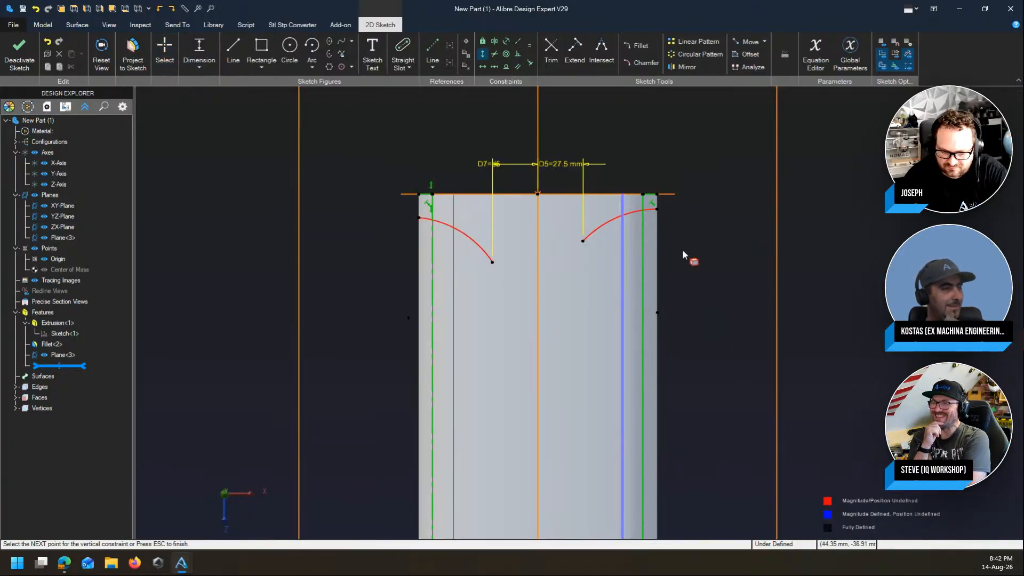
key(Escape)
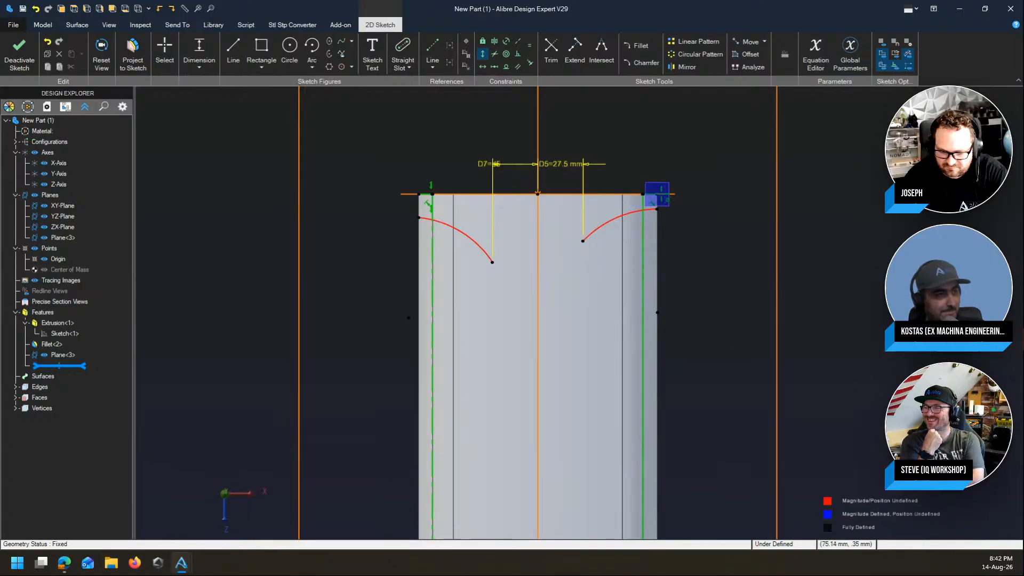
click(656, 194)
click(657, 209)
key(Escape)
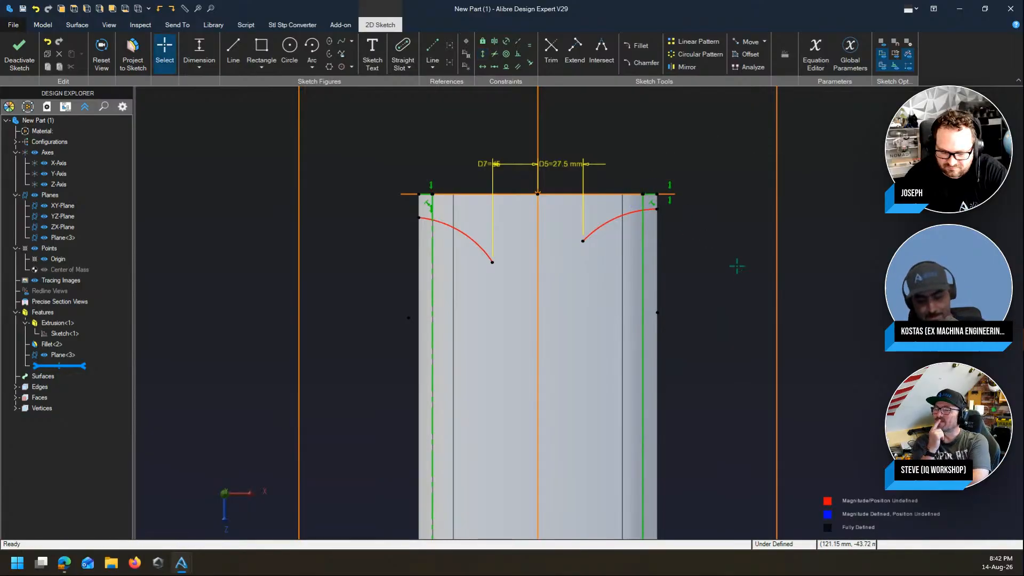
Step: Apply an equal size constraint between the two arcs
key(e)
click(595, 230)
click(460, 233)
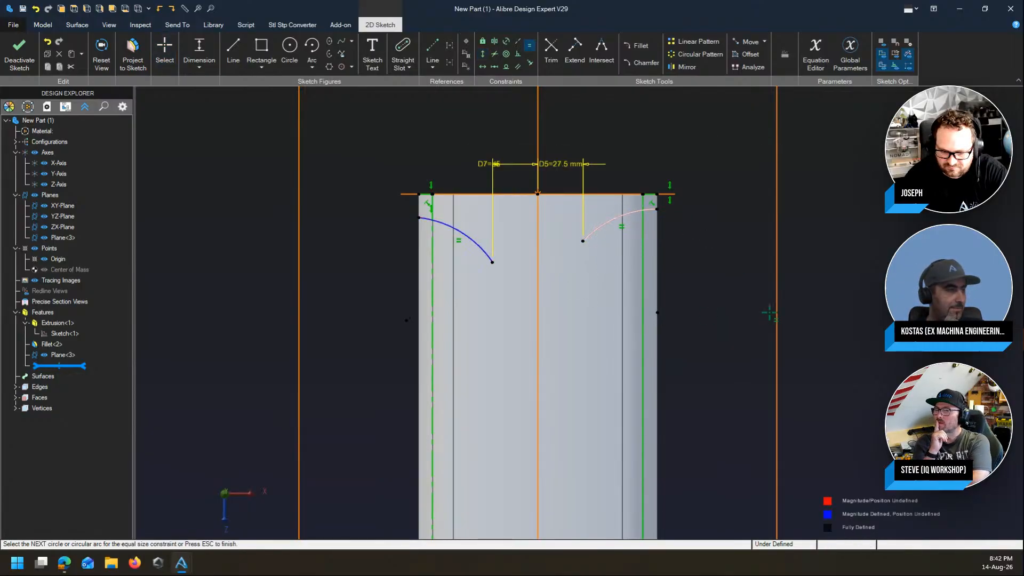
key(Escape)
Step: Dimension the vertical offset between the outer endpoints of the two arcs as 10 mm
key(d)
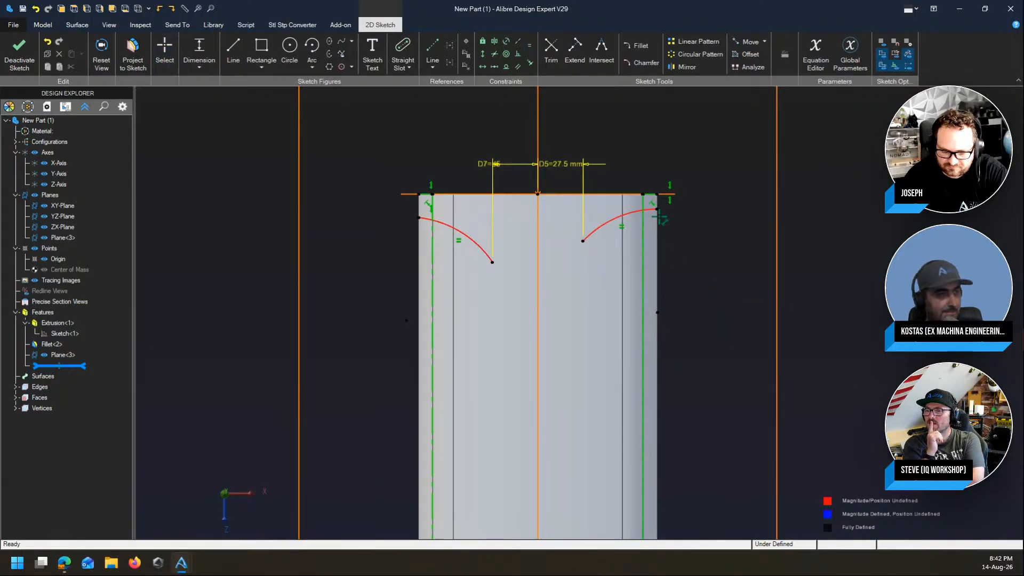
click(657, 209)
click(419, 218)
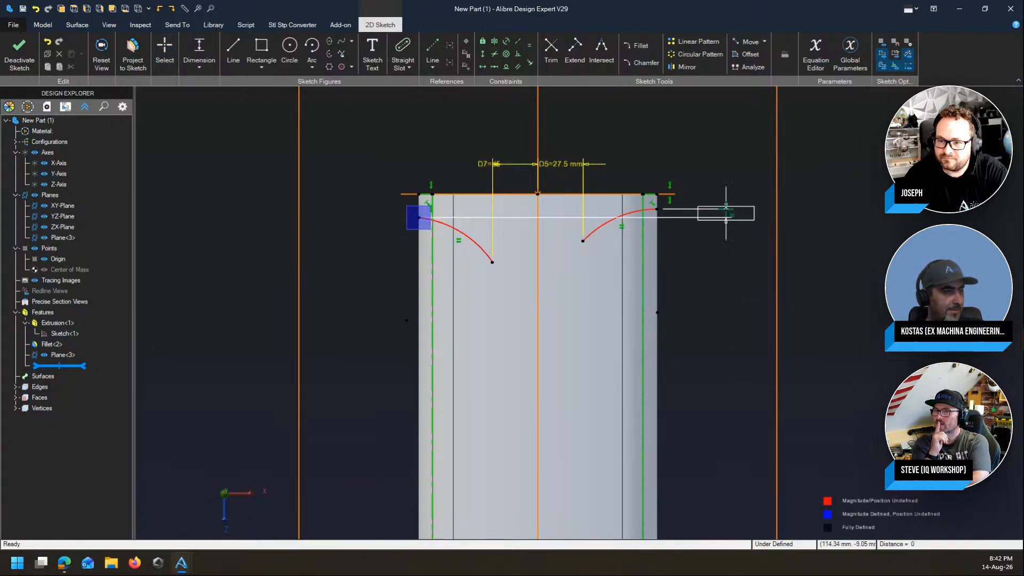
click(726, 227)
text(10)
key(Return)
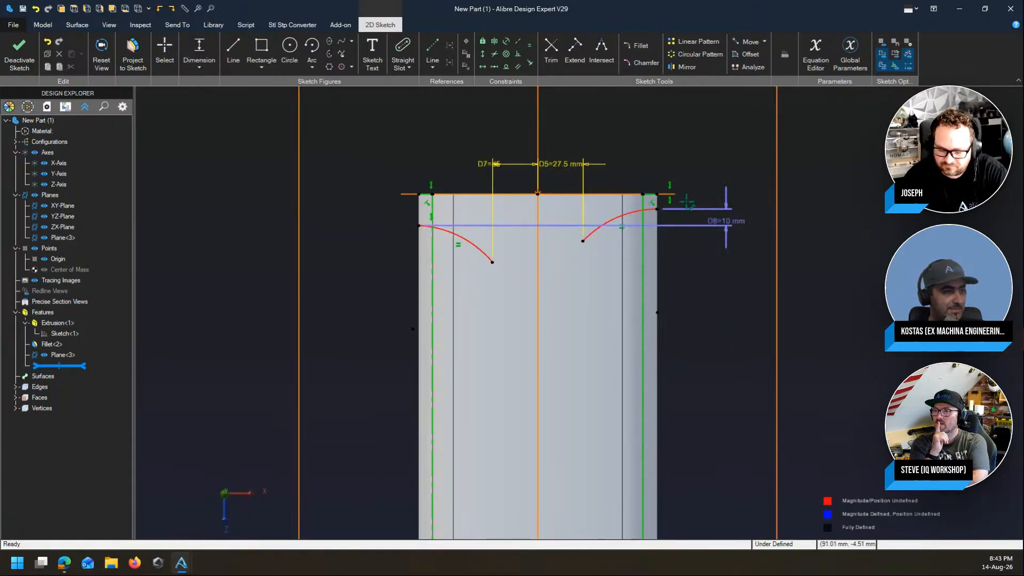
click(657, 200)
click(802, 201)
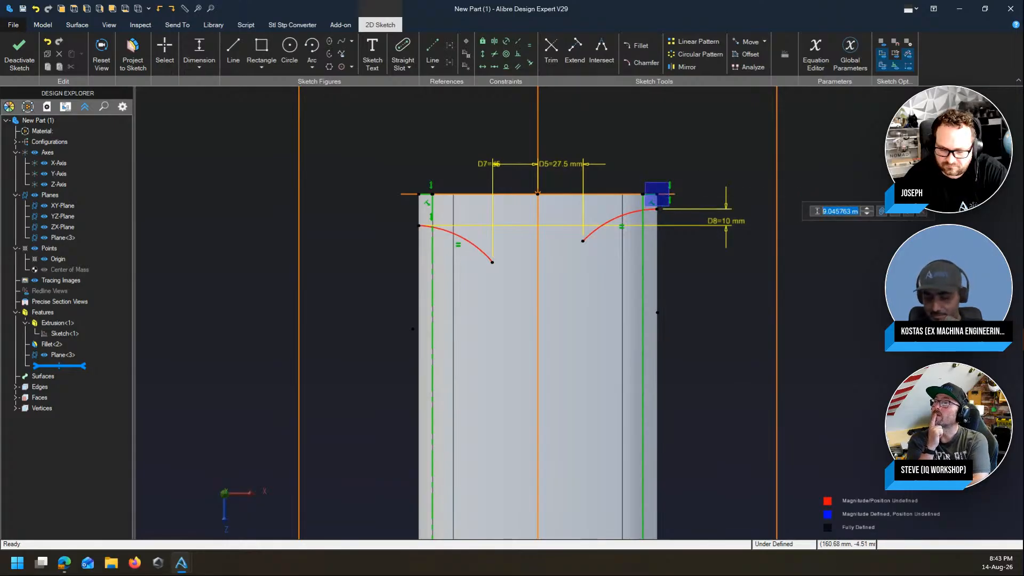
key(Escape)
key(Escape)
Step: Dimension the vertical distance from the right arc's outer endpoint to the left arc's inner endpoint as 32 mm
key(d)
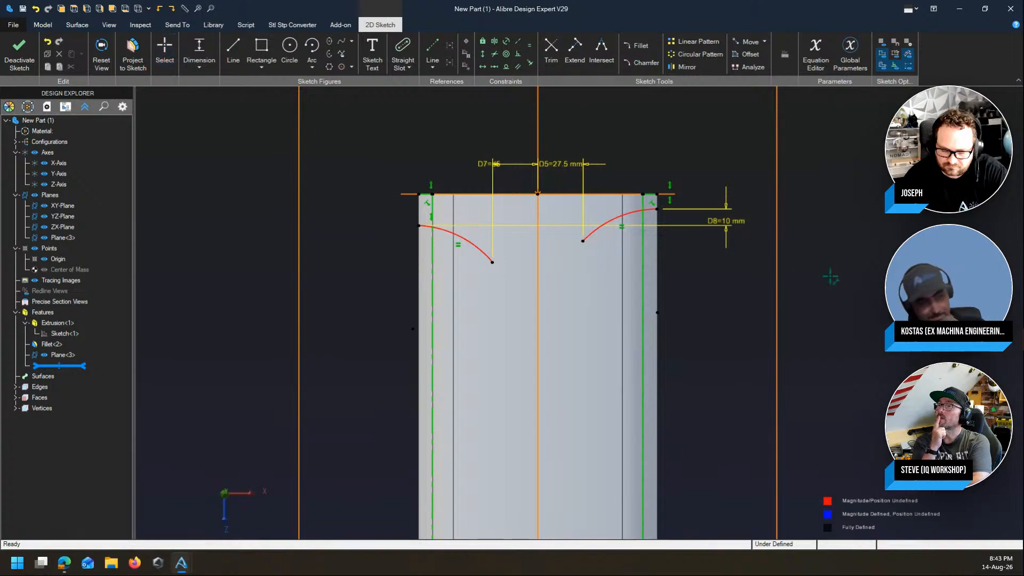
click(657, 209)
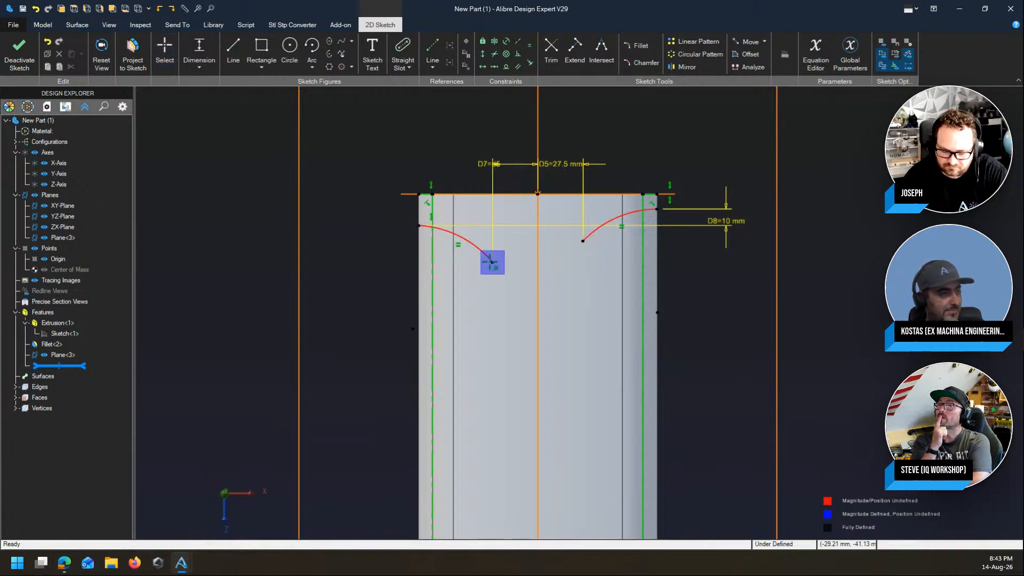
click(863, 250)
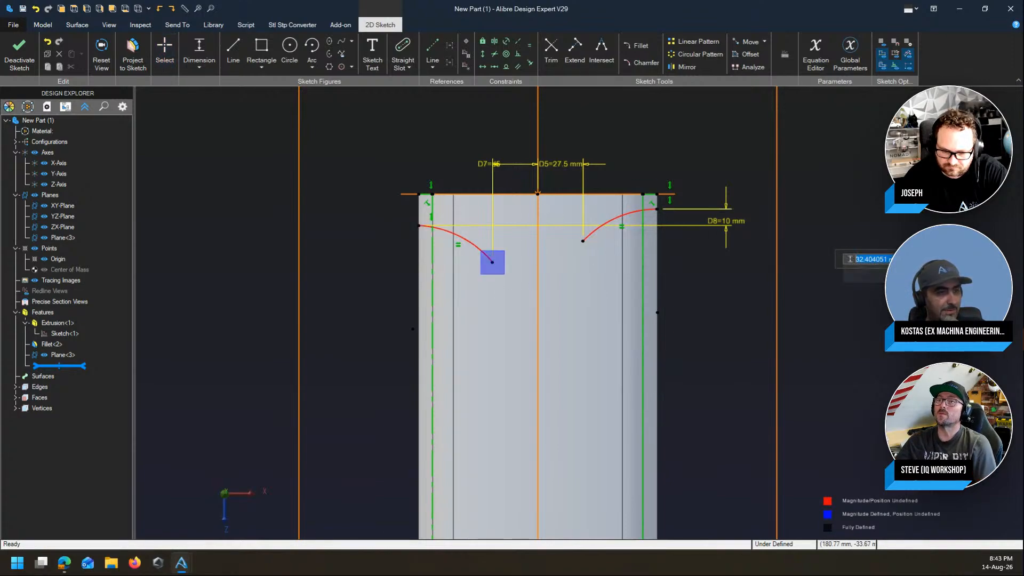
text(32)
key(Return)
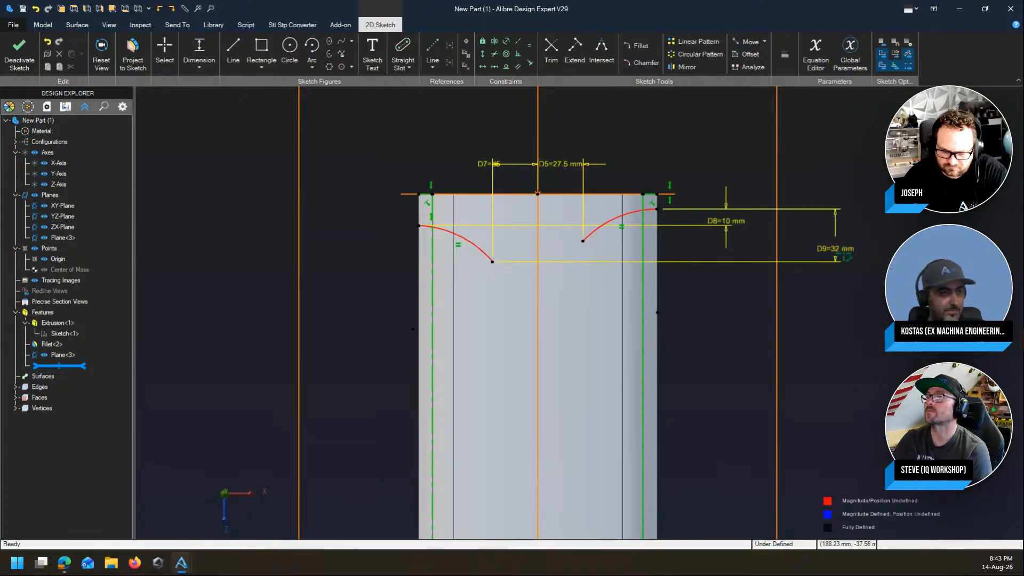
Step: Dimension the vertical distance from the part's end to the right arc's outer endpoint with the expression d9/2
click(659, 209)
click(854, 207)
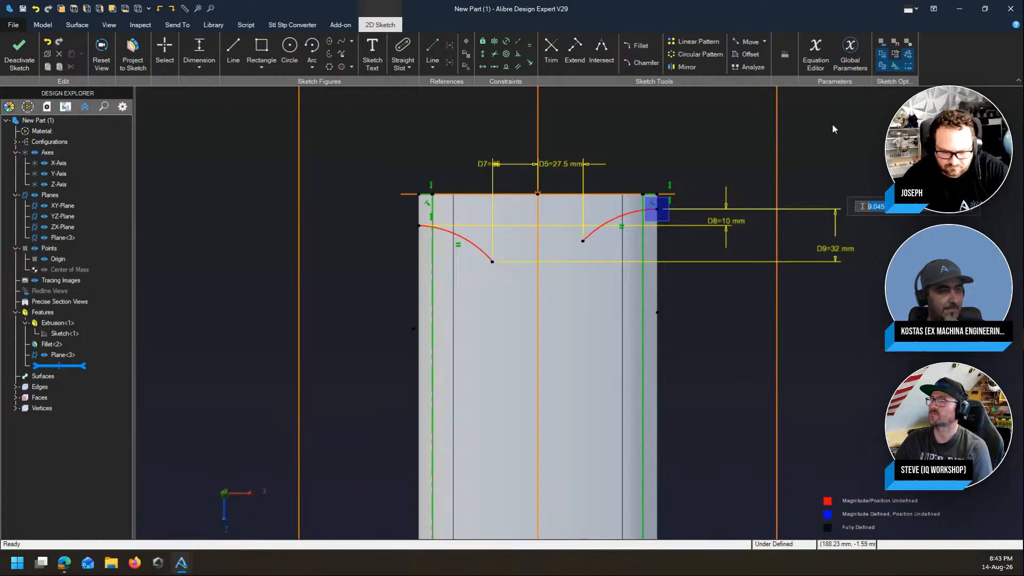
text(d9/2)
key(Return)
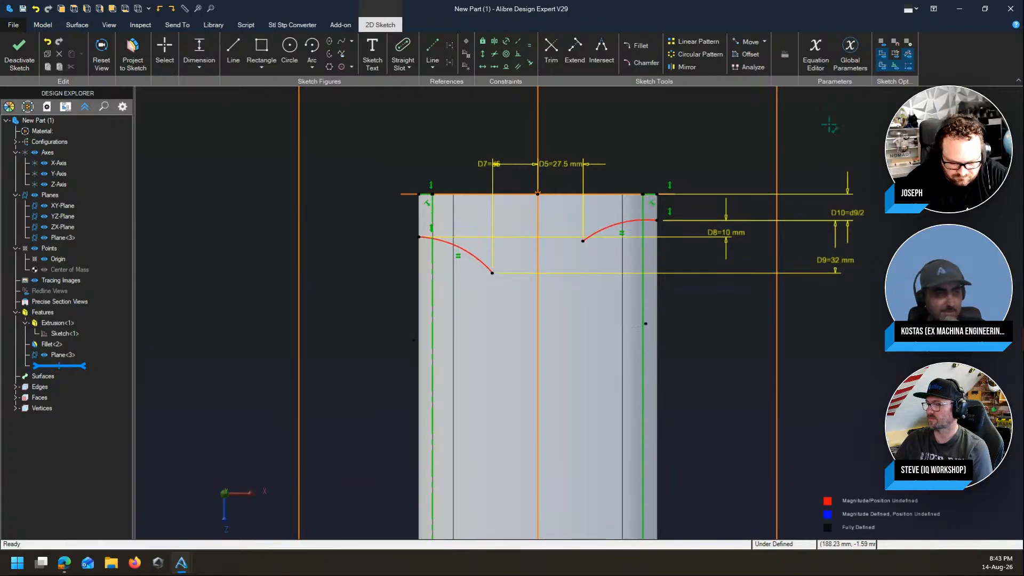
key(Escape)
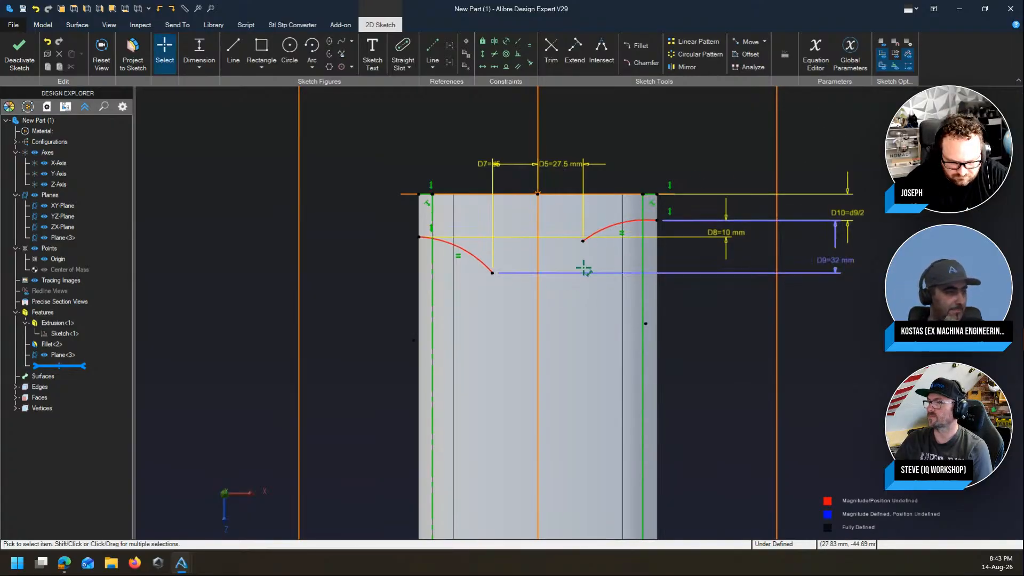
Step: Dimension the vertical distance between the right arc's two endpoints as 12.5 mm
click(584, 241)
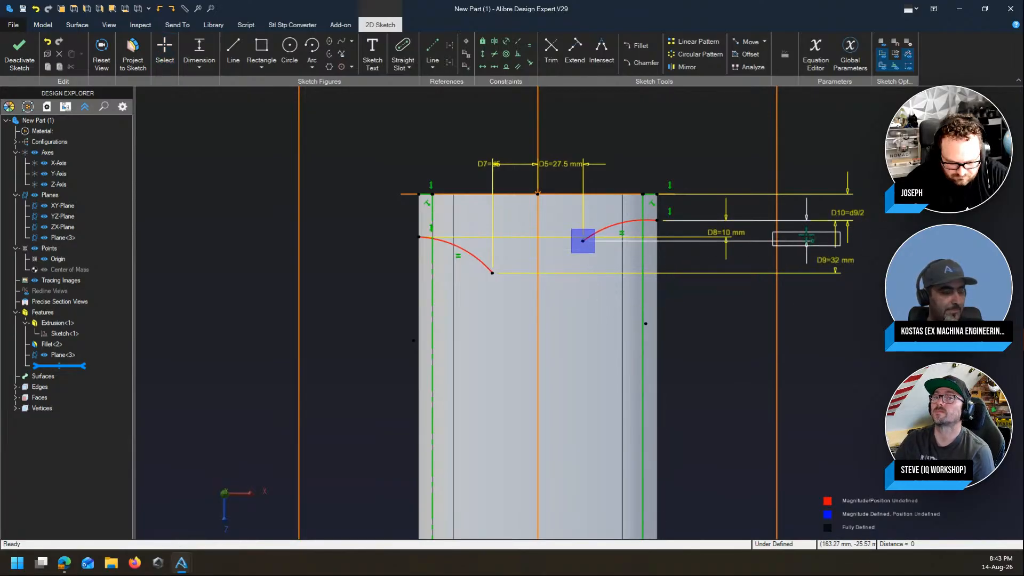
click(808, 270)
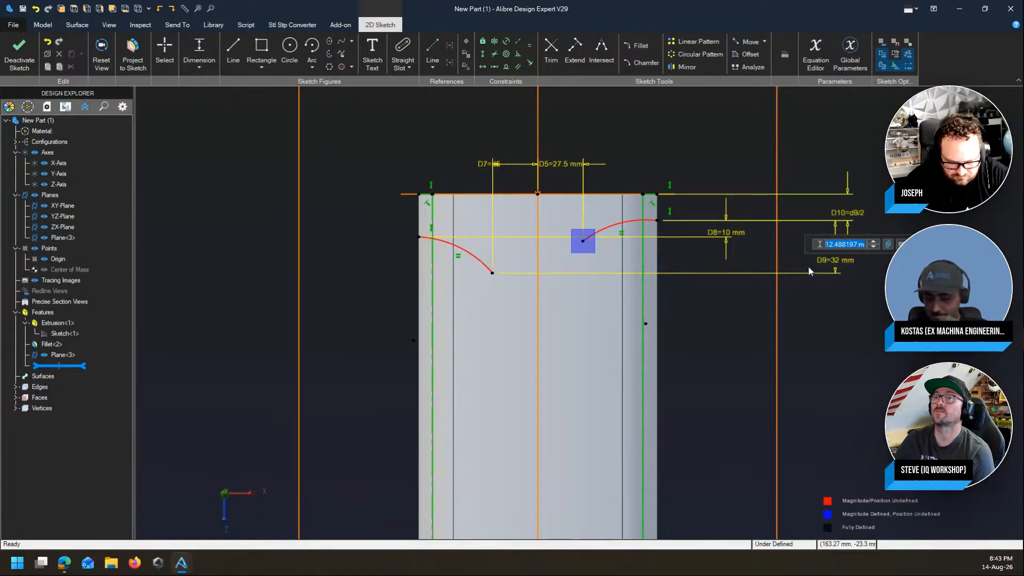
text(12.5)
key(Return)
click(491, 273)
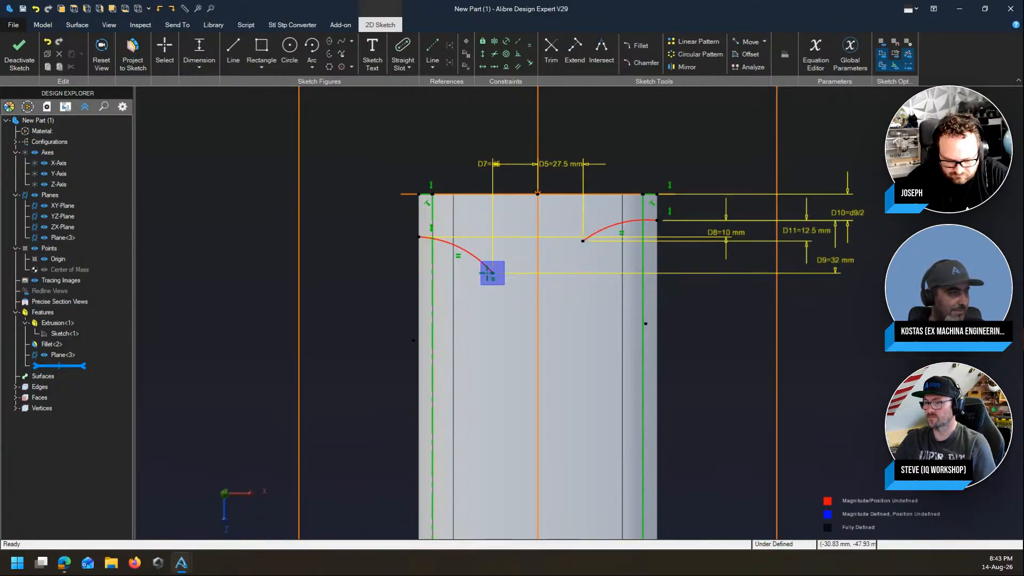
click(420, 236)
click(390, 257)
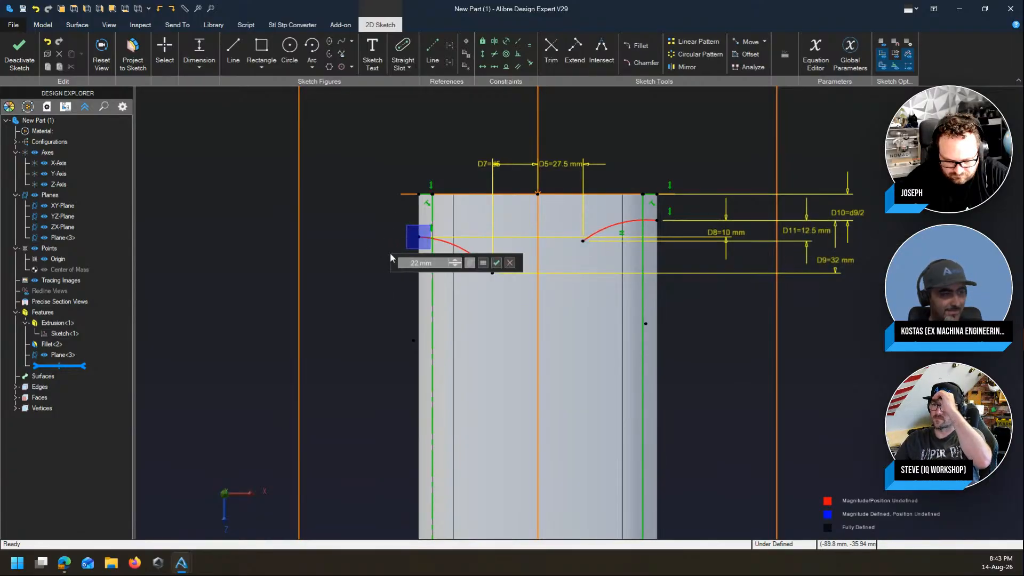
key(Escape)
key(Escape)
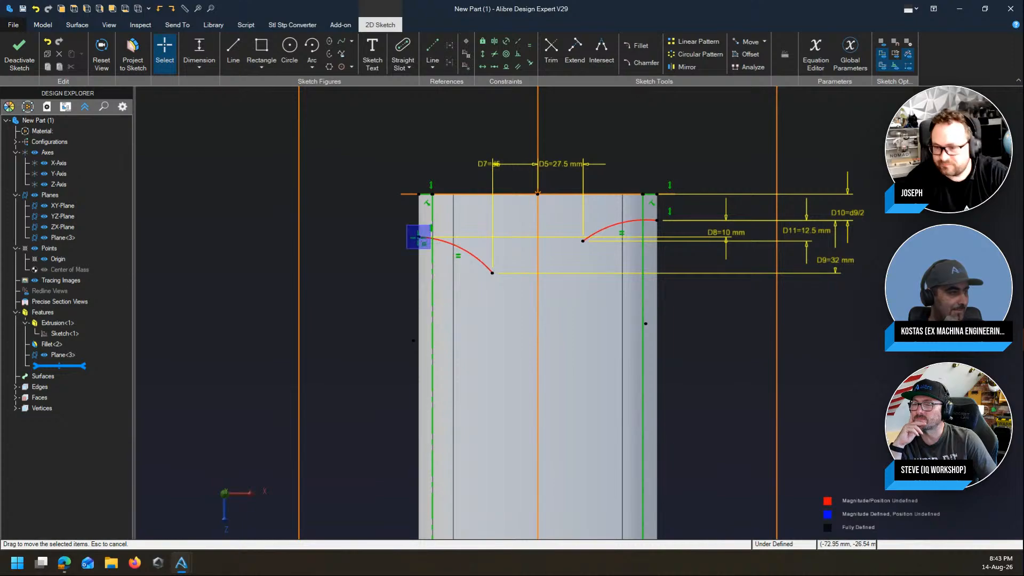
Step: Delete the 12.5 mm vertical dimension between the right arc's endpoints
click(450, 246)
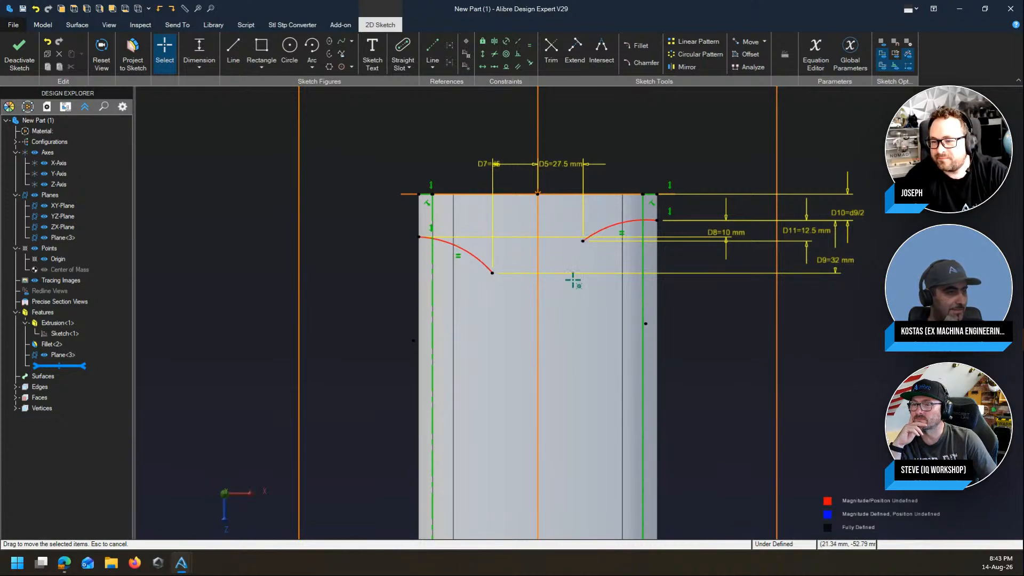
click(806, 243)
key(Delete)
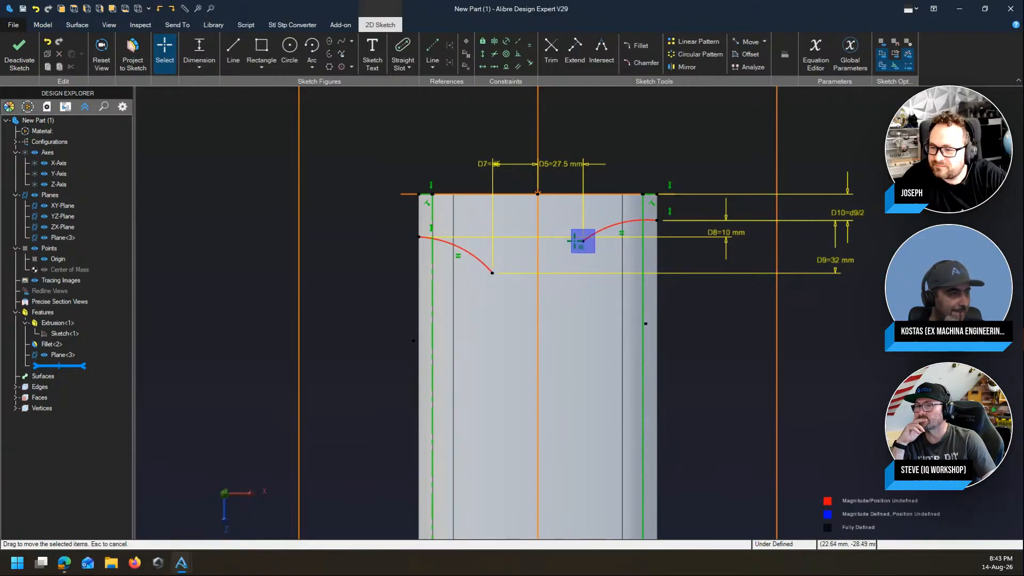
Step: Reposition the right arc's inner endpoint and vertically align that arc's centre with the part's top-right corner
drag(582, 240, 576, 271)
key(v)
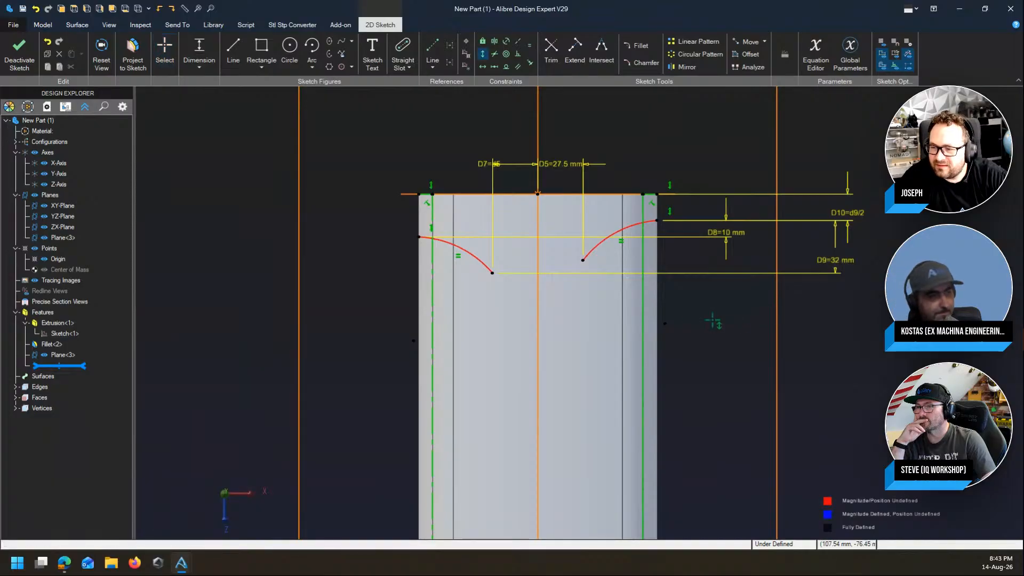
click(666, 323)
click(657, 191)
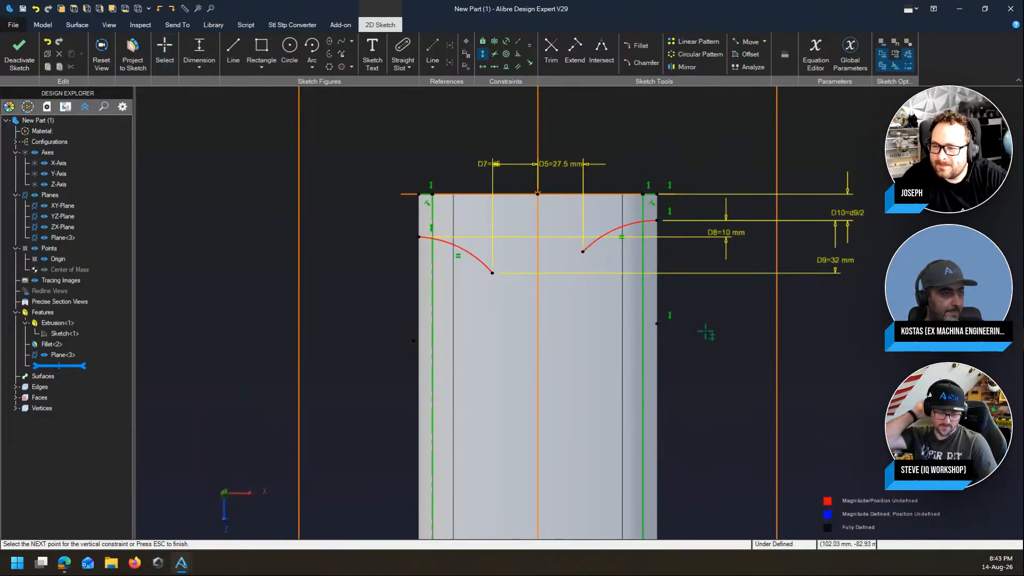
scroll(395, 255, down, 2)
scroll(395, 255, down, 1)
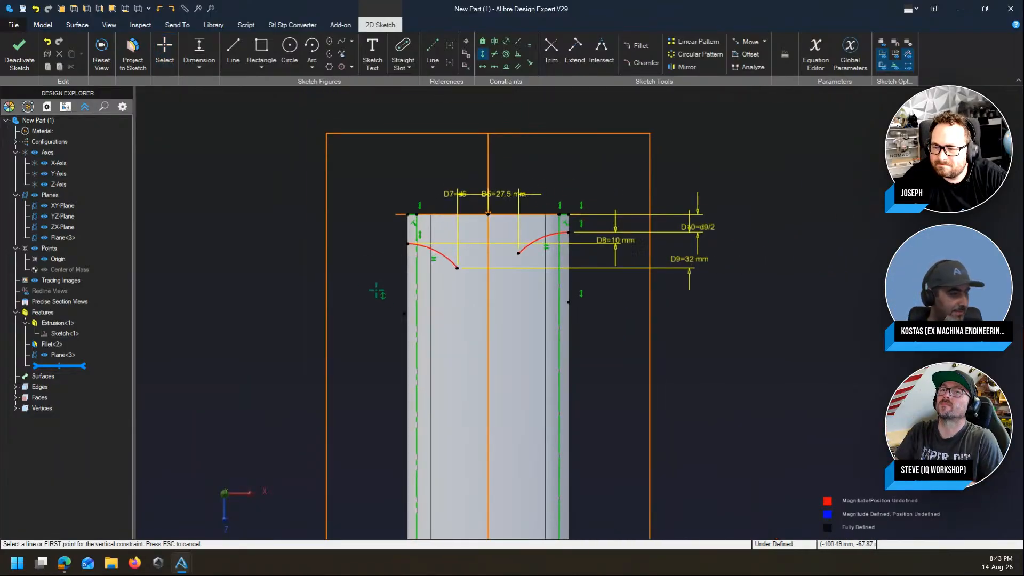
Step: Vertically align the left arc's centre with the part's top-left corner
click(404, 313)
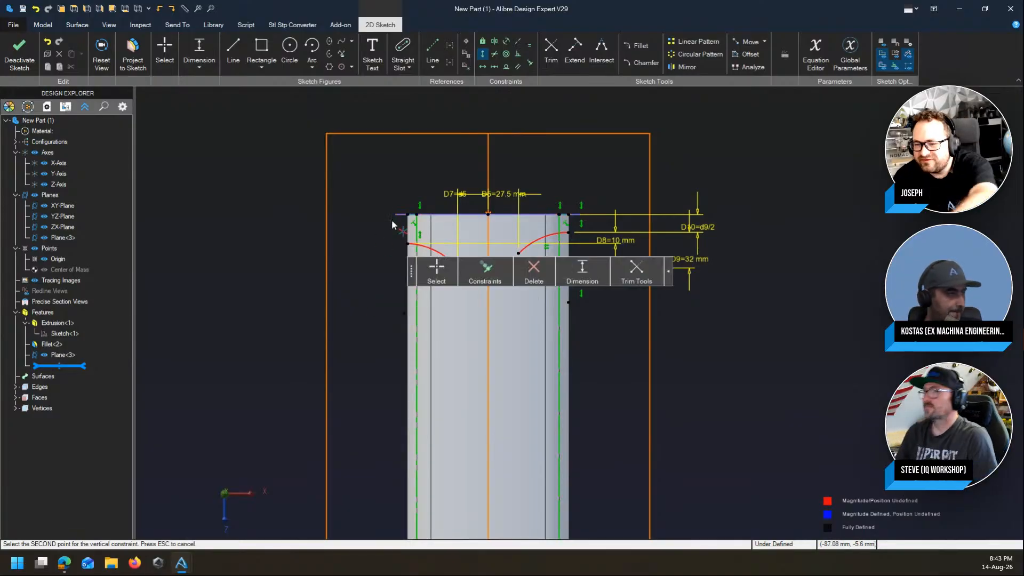
click(408, 214)
key(Escape)
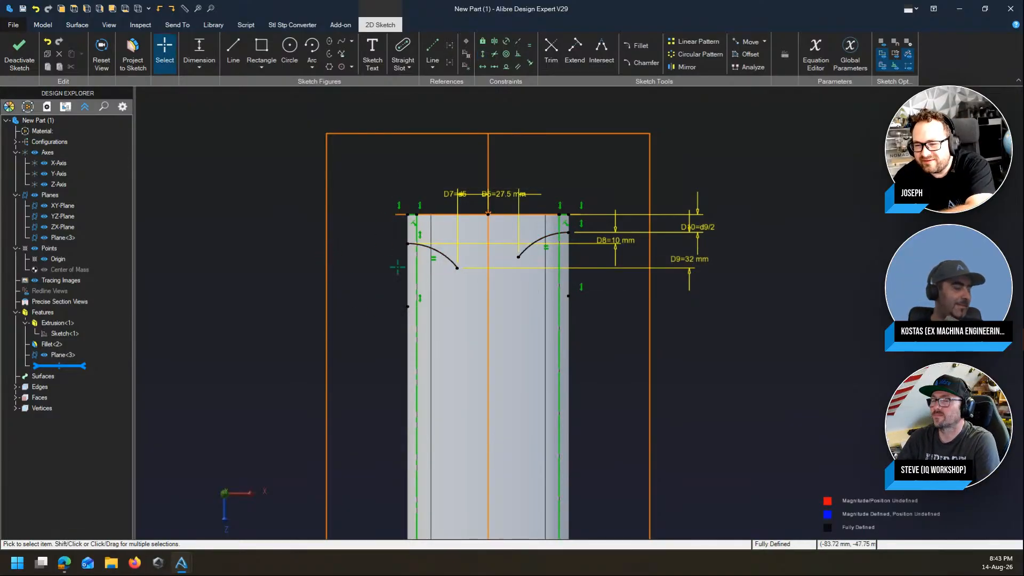
scroll(388, 253, up, 2)
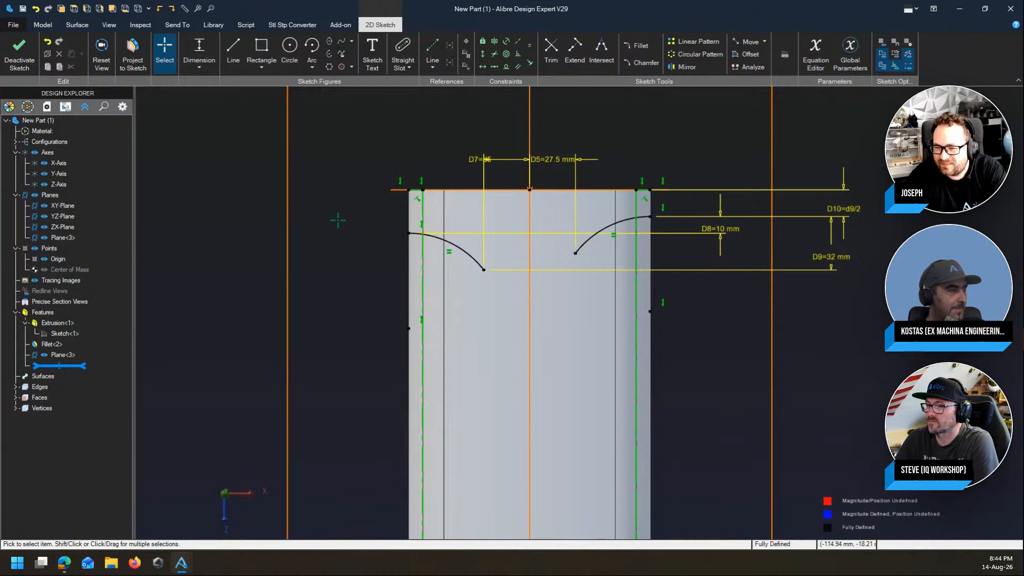
Step: Close the arc sketch, ignoring the open-sketch warning, and begin a thin extruded cut from it
click(19, 53)
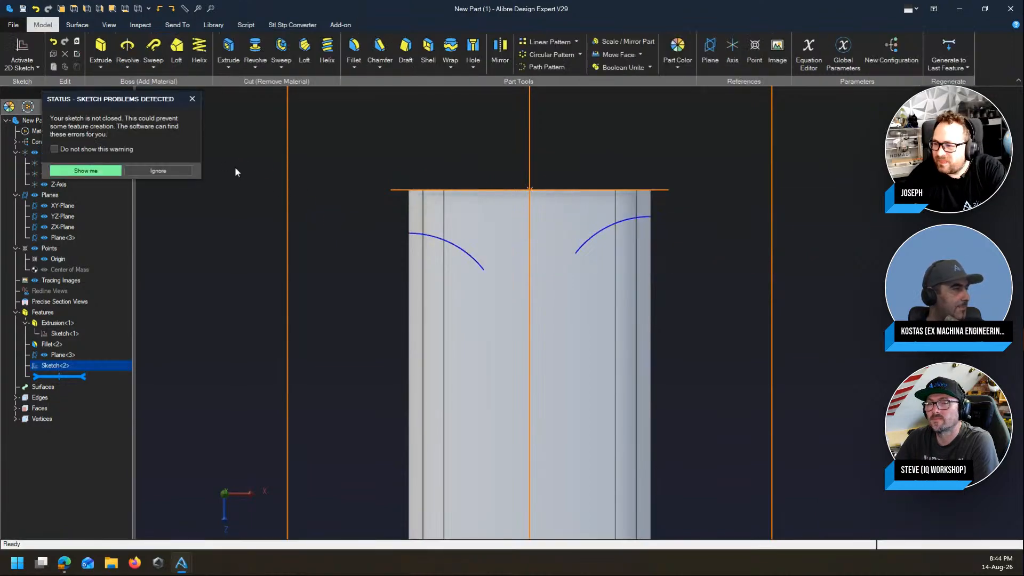
click(167, 169)
click(228, 67)
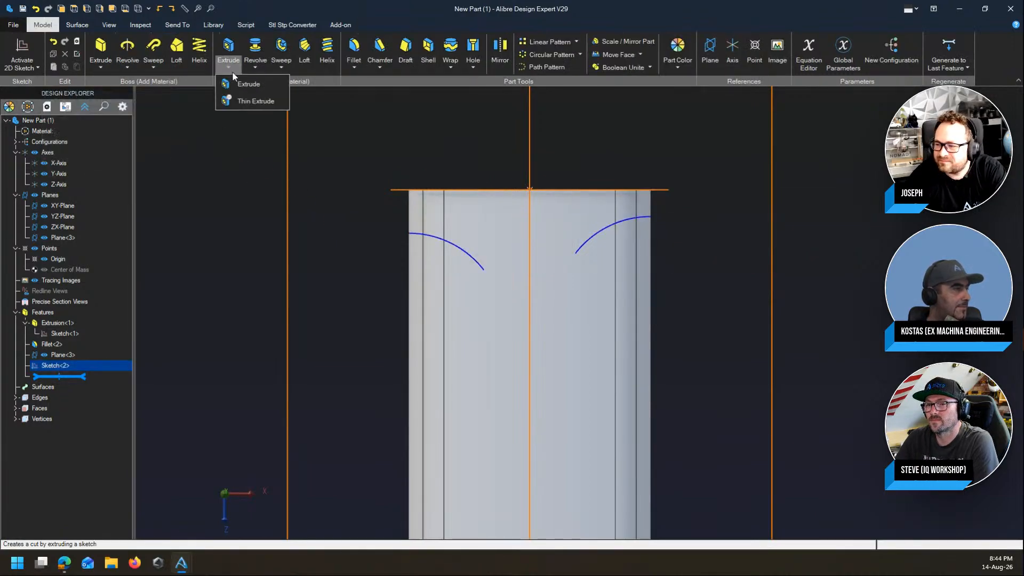
click(238, 98)
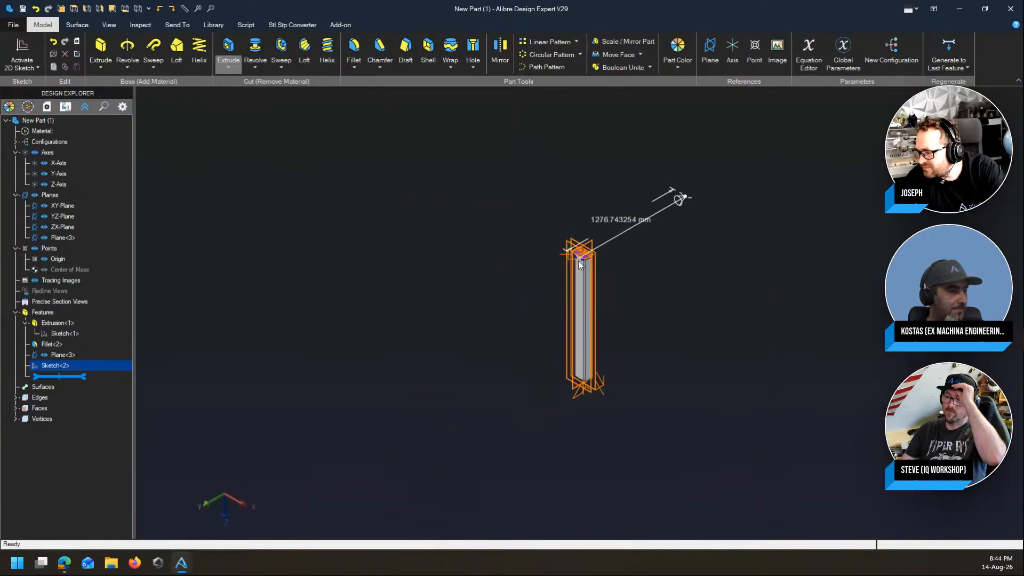
scroll(580, 257, up, 3)
scroll(581, 257, up, 2)
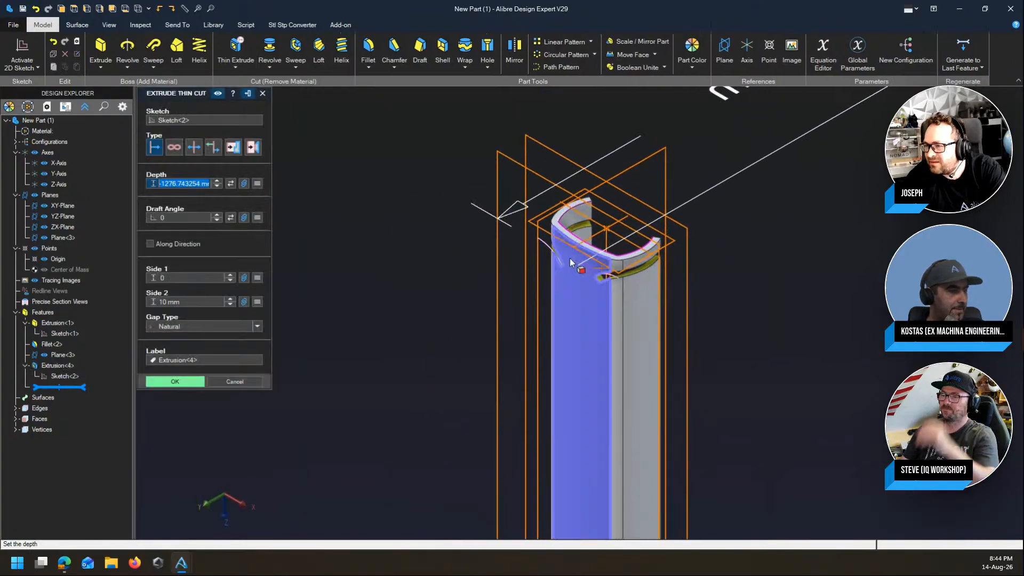
Step: Try ending the thin cut at the part's large outer curved face with a 2 mm offset
click(253, 147)
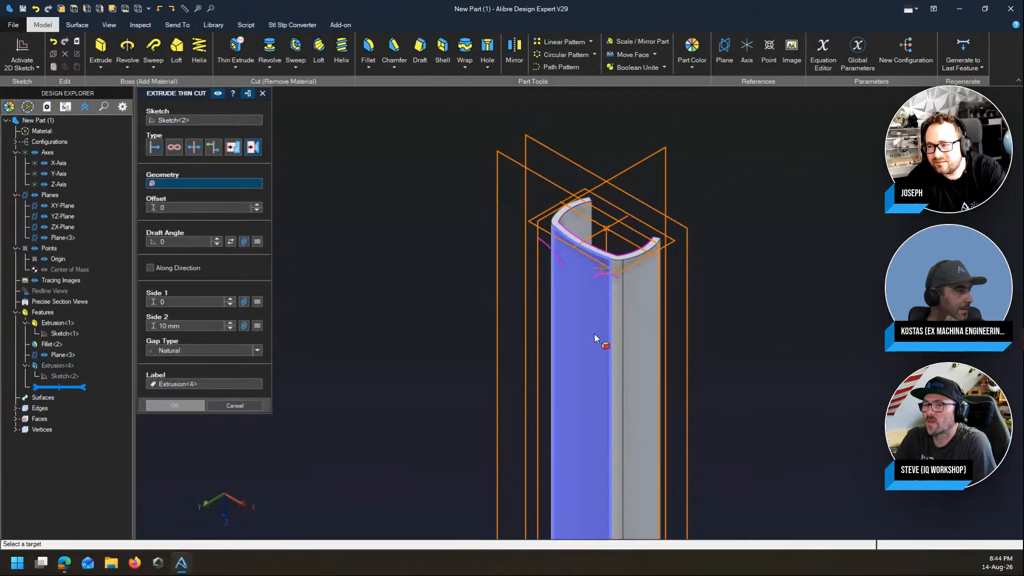
click(594, 334)
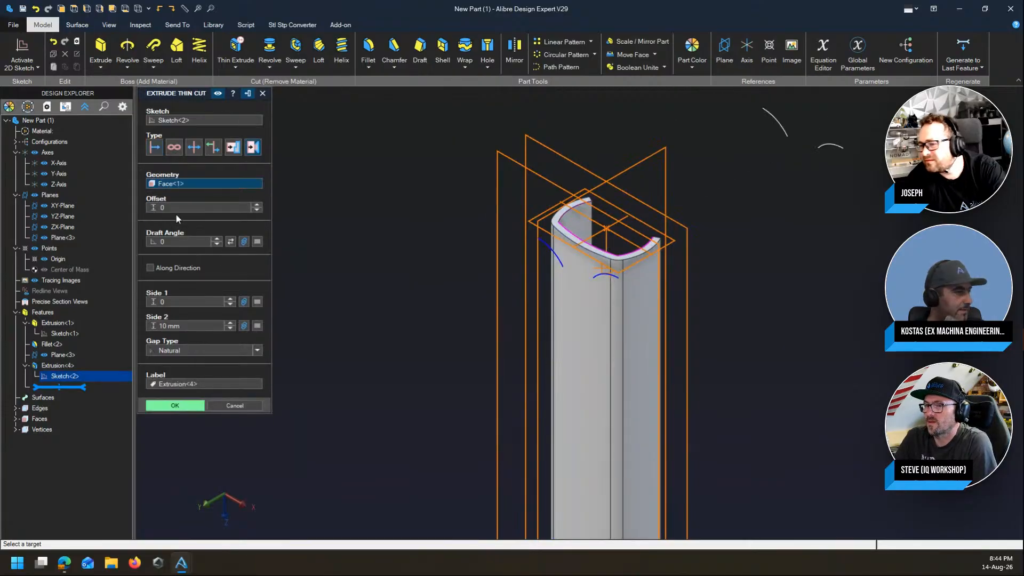
click(157, 207)
text(2)
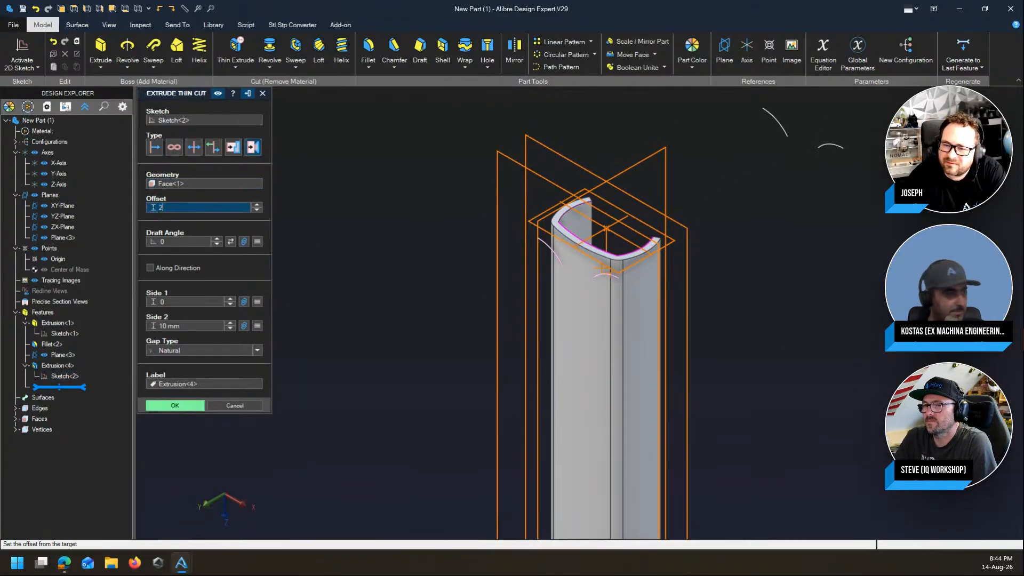
click(179, 241)
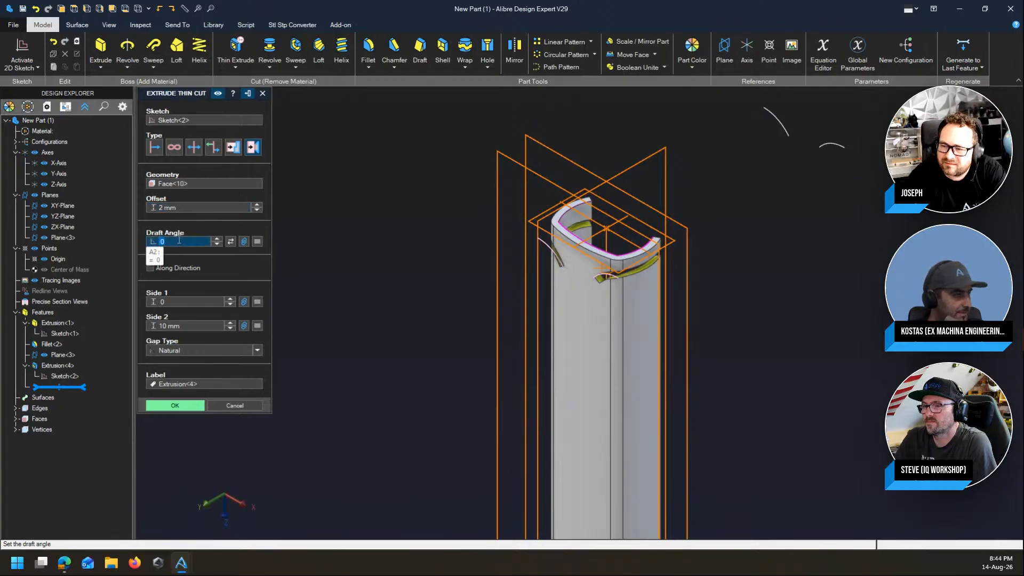
middle_drag(450, 282, 575, 264)
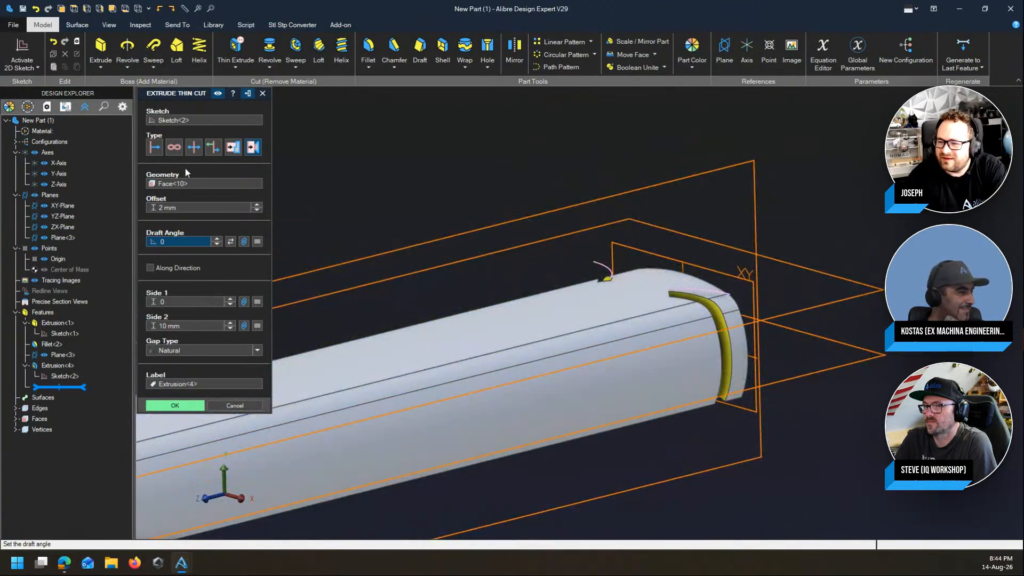
Step: Cut the arcs to a specified depth of about 8.74 mm into the part, with a Side 2 thickness of 2 mm
click(156, 152)
scroll(636, 163, down, 3)
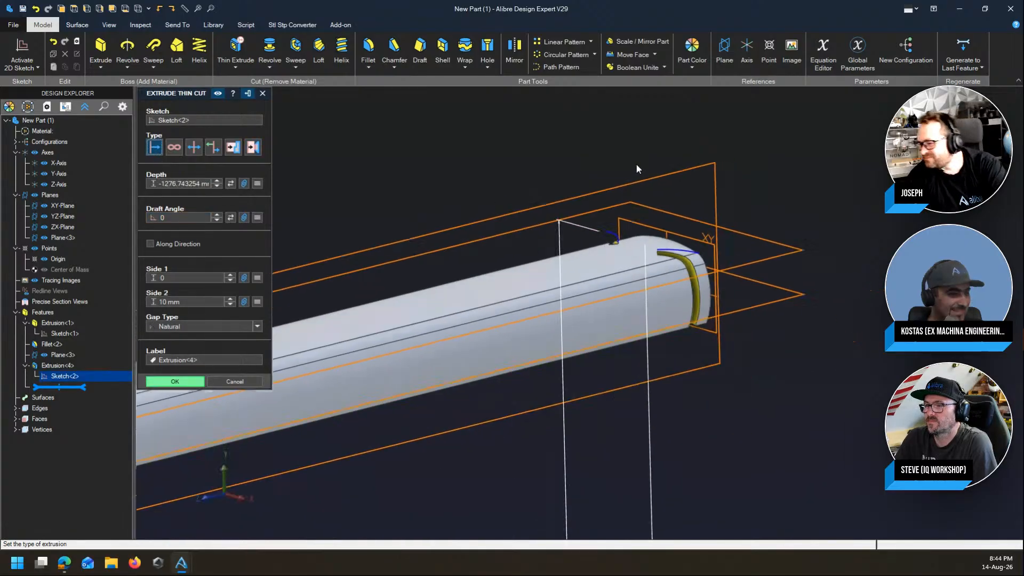
scroll(621, 99, down, 2)
drag(637, 535, 643, 167)
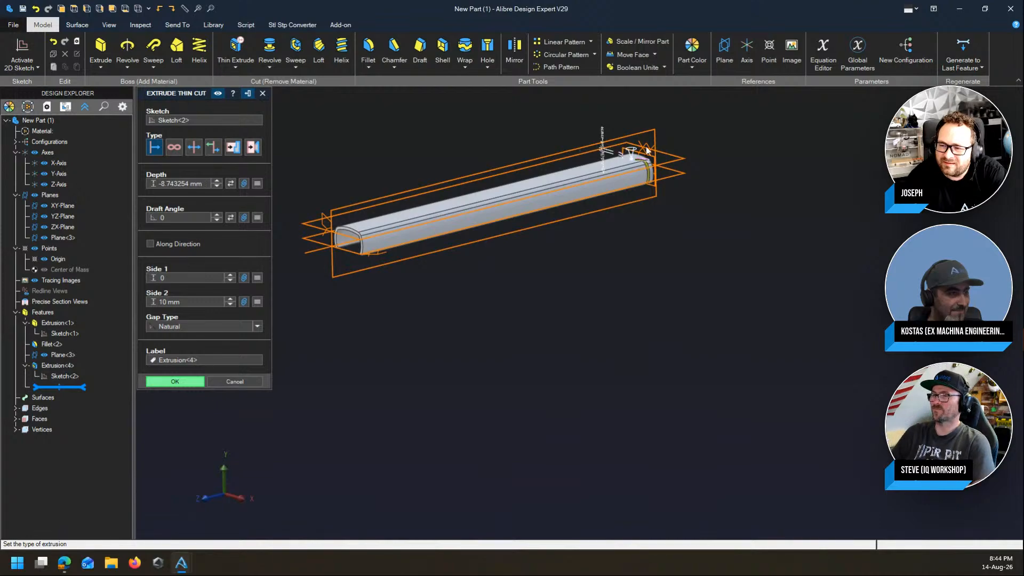
scroll(642, 168, up, 5)
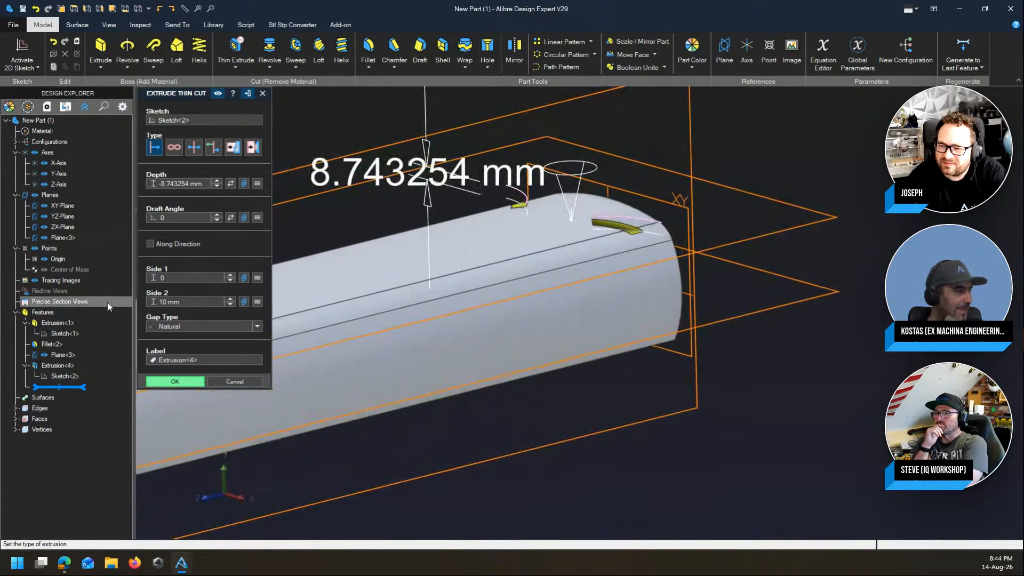
click(194, 301)
text(2)
click(184, 327)
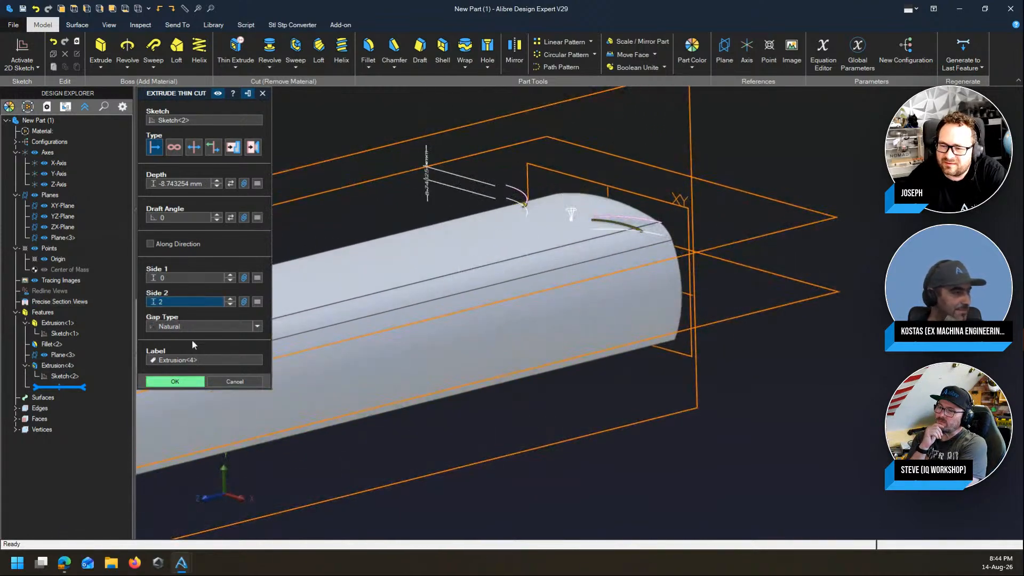
click(193, 383)
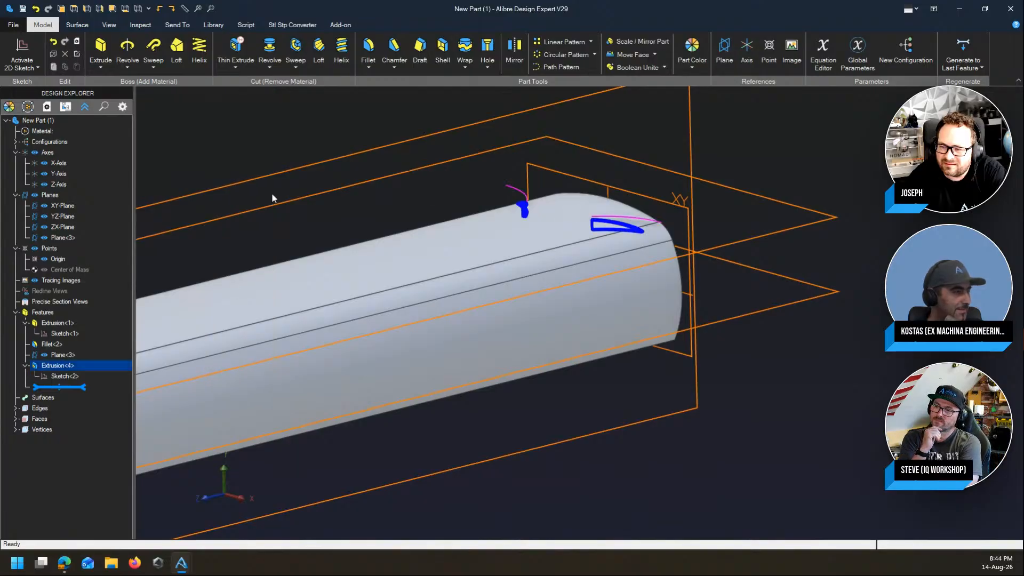
Step: Reopen the thin cut's sketch and draw a slanted line about 43 mm long across the left arc
click(328, 205)
middle_drag(330, 206, 568, 244)
scroll(762, 364, down, 6)
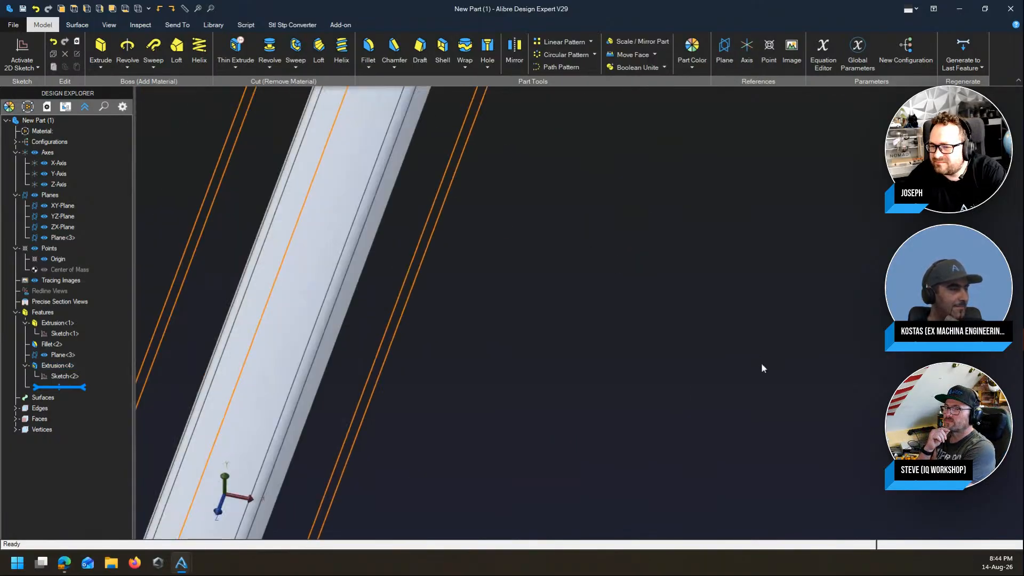
scroll(607, 182, up, 6)
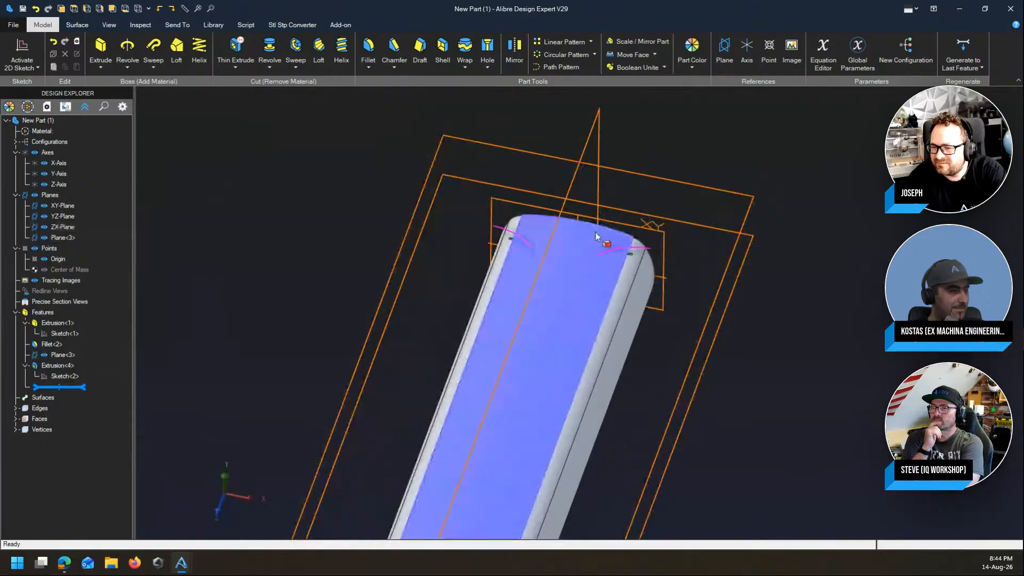
click(64, 377)
double_click(69, 378)
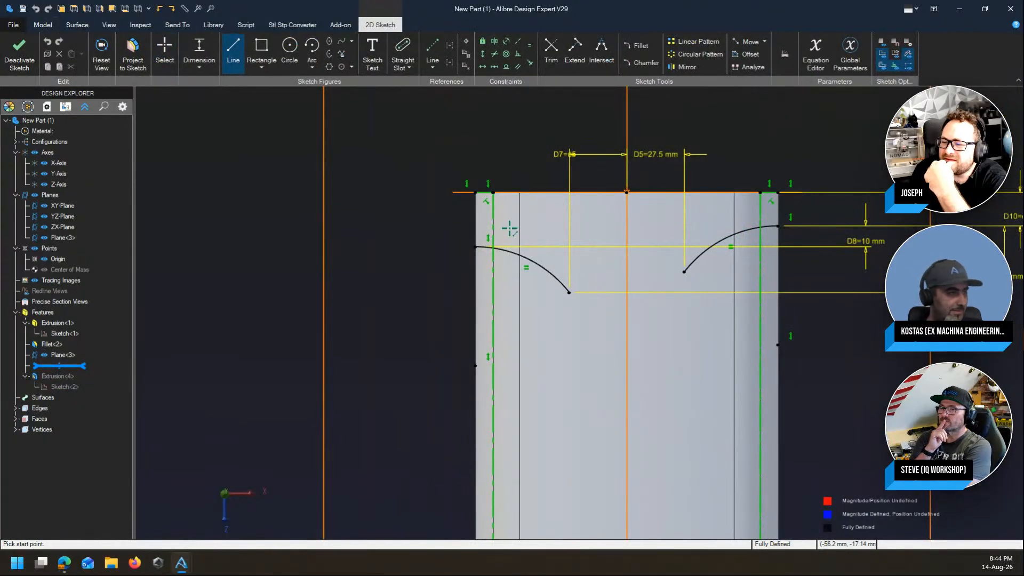
click(504, 225)
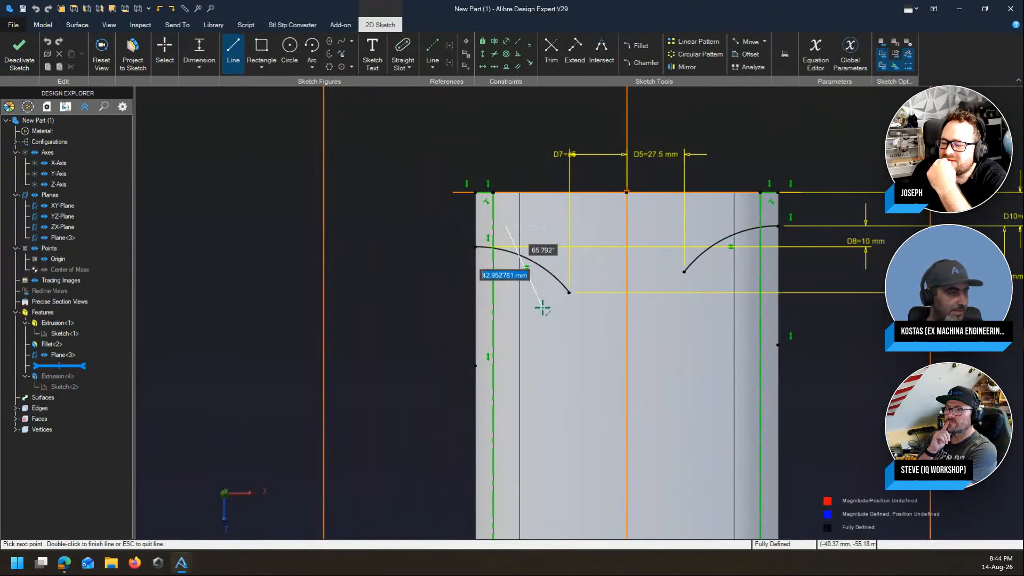
click(542, 307)
key(Escape)
Step: Draw a slanted line across the right arc and close the sketch, ignoring the open-sketch warning
click(749, 214)
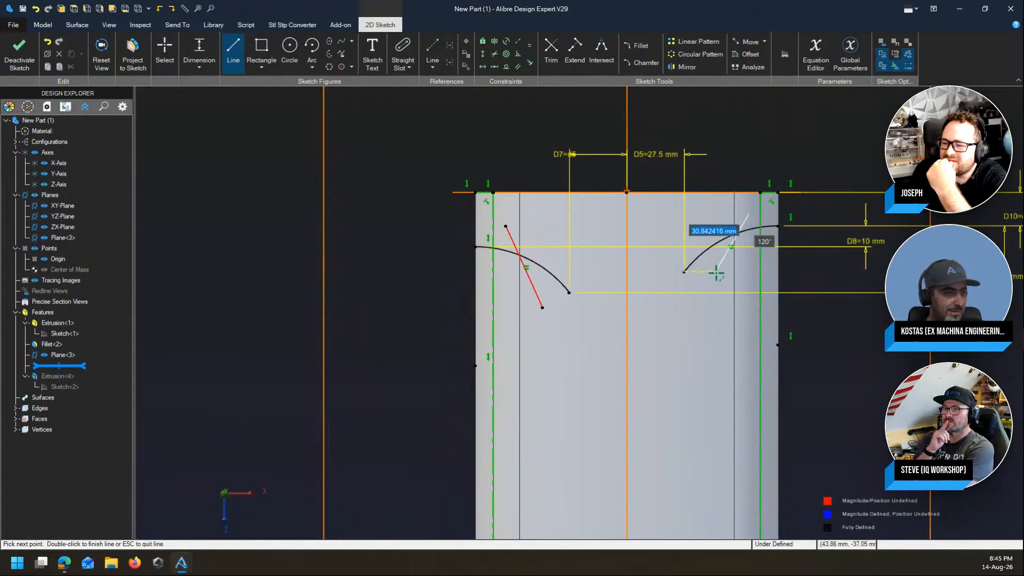
click(712, 276)
key(Escape)
key(Escape)
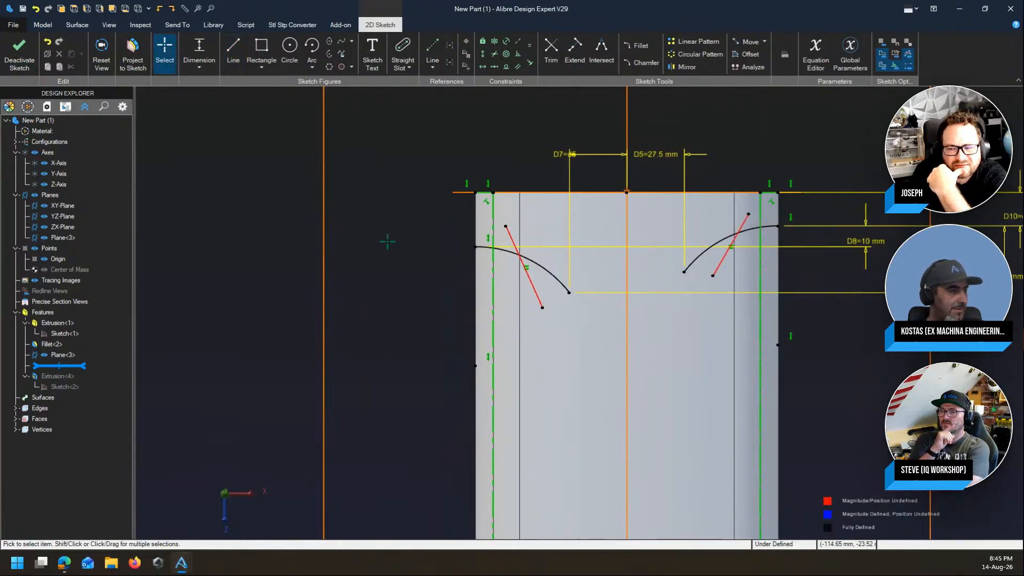
click(19, 54)
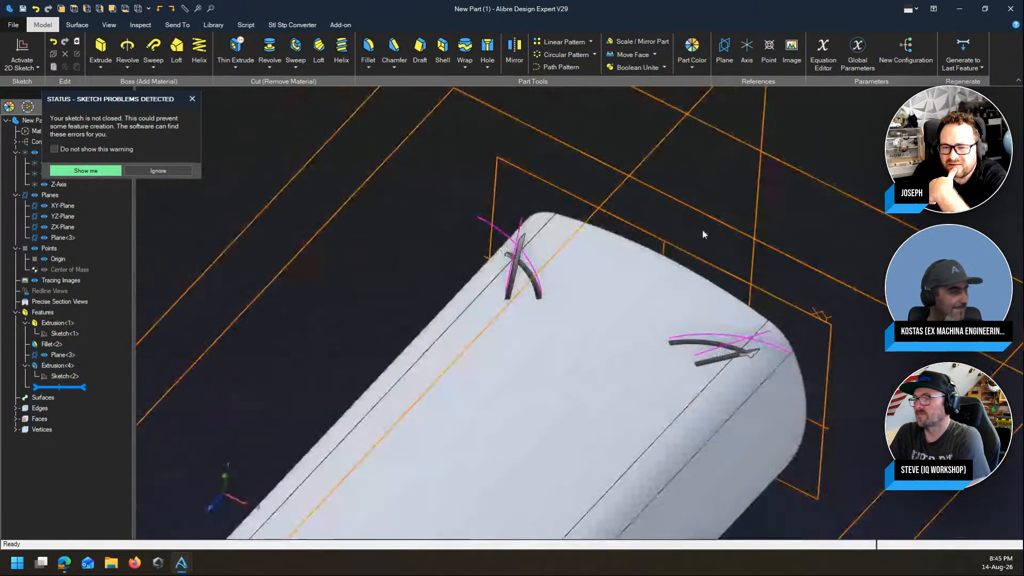
click(184, 170)
Step: Edit the thin cut feature and set its depth to -9.5 mm
right_click(71, 364)
click(207, 364)
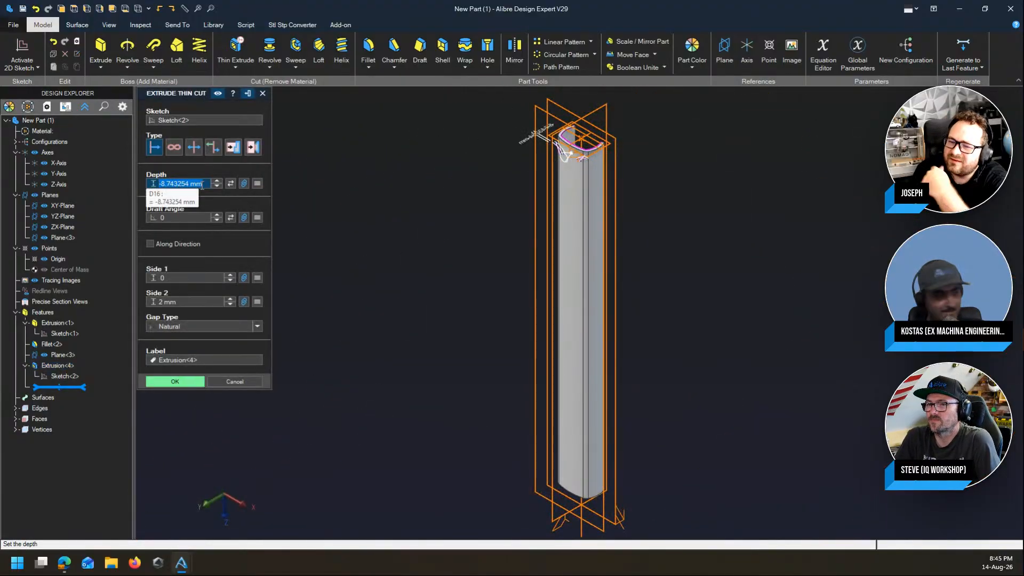
text(-9.5)
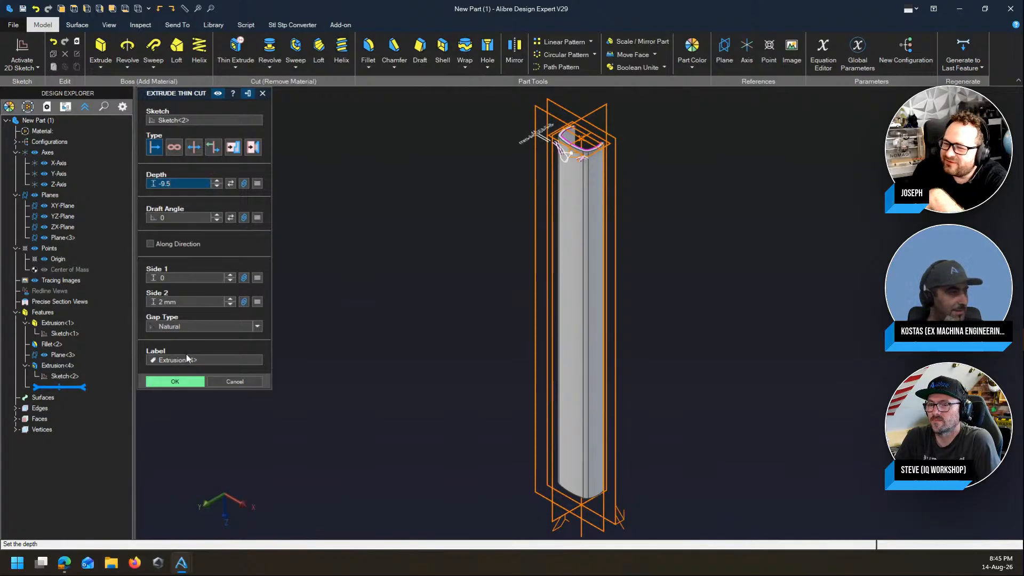
click(187, 381)
click(416, 235)
Step: Start a linear pattern of the thin cut along the Z-axis with a spacing of 32 mm
scroll(543, 100, up, 5)
scroll(624, 200, up, 4)
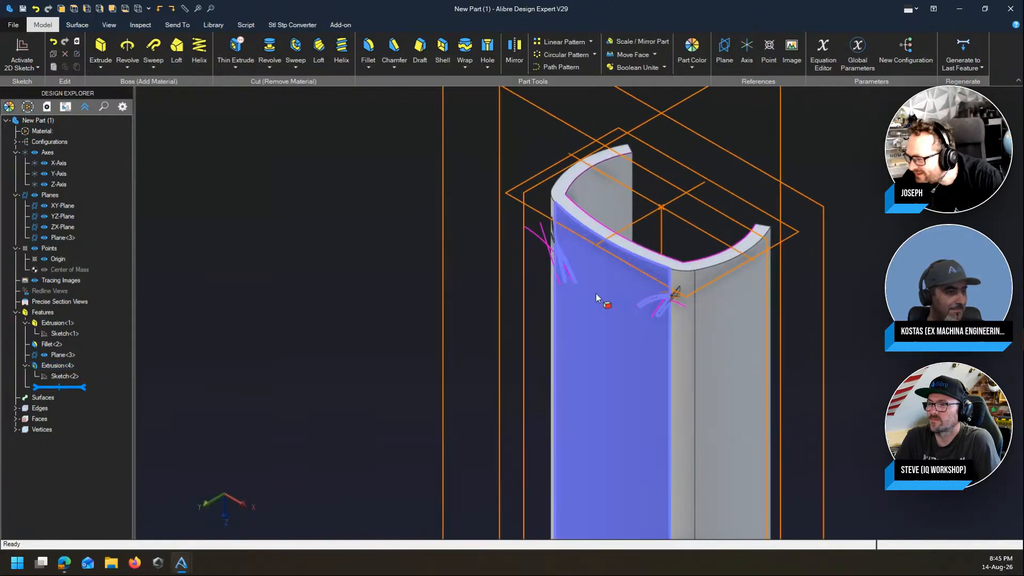
middle_drag(596, 294, 629, 275)
scroll(804, 135, up, 2)
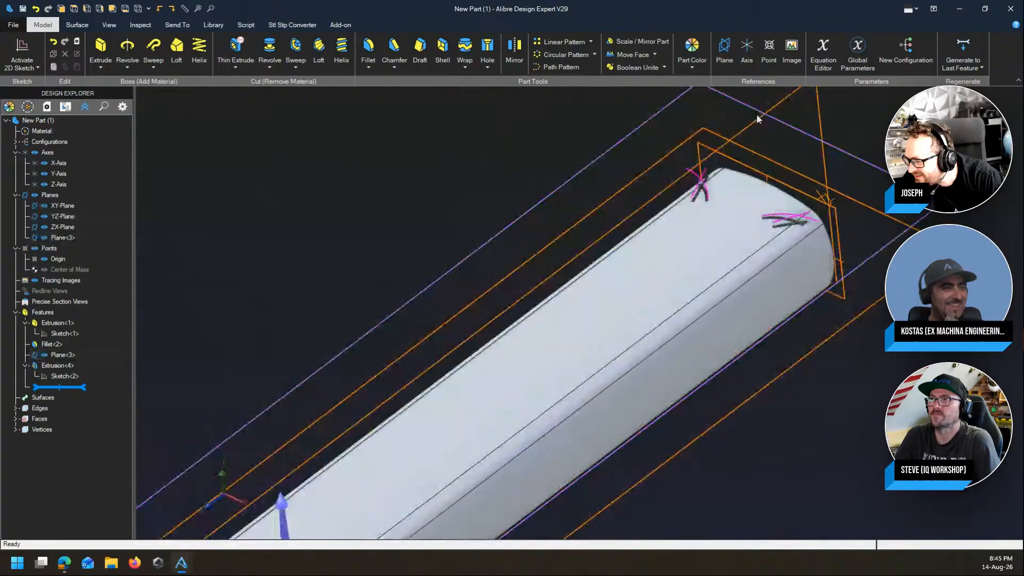
click(553, 43)
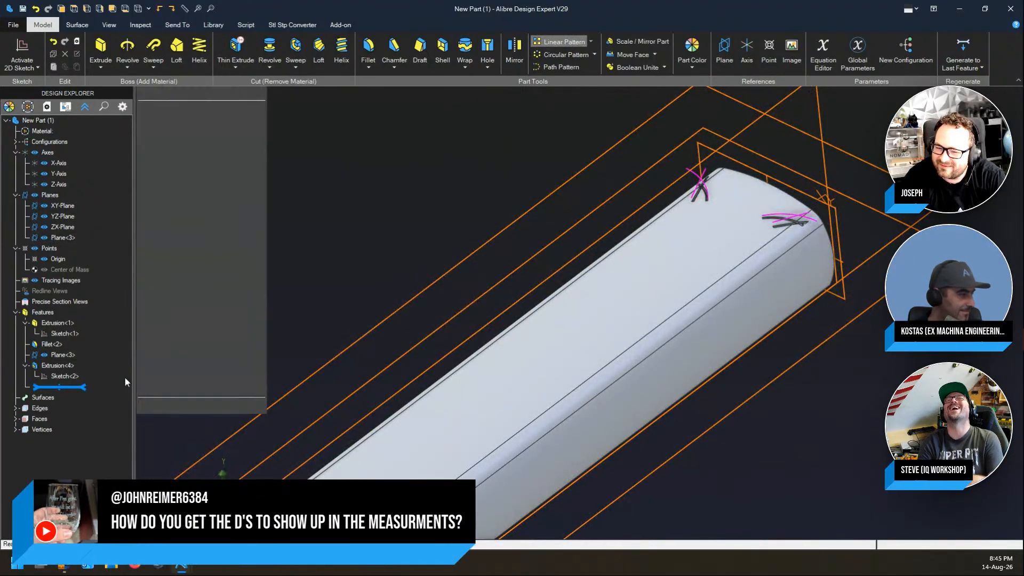
click(57, 366)
click(210, 195)
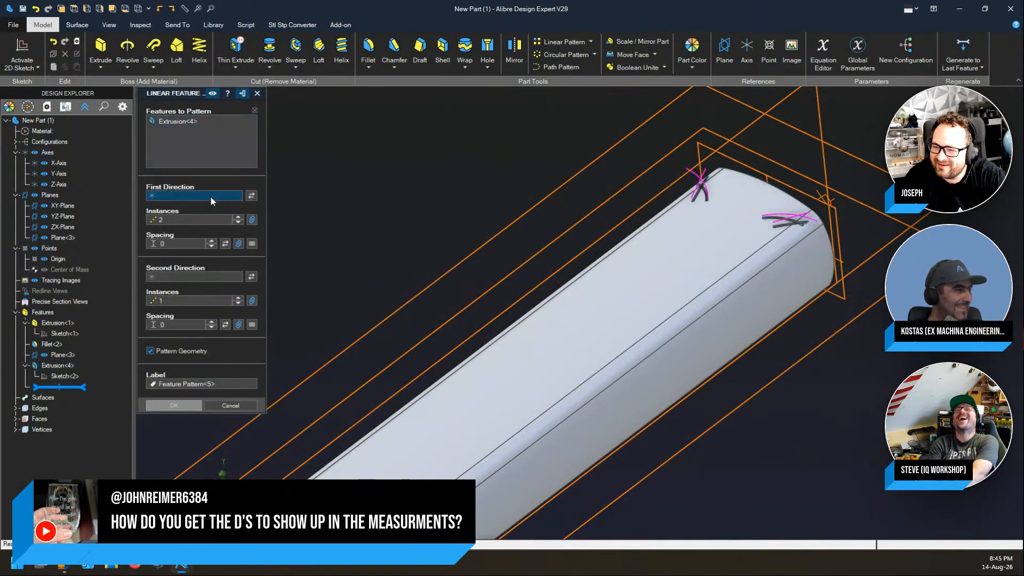
scroll(665, 171, down, 5)
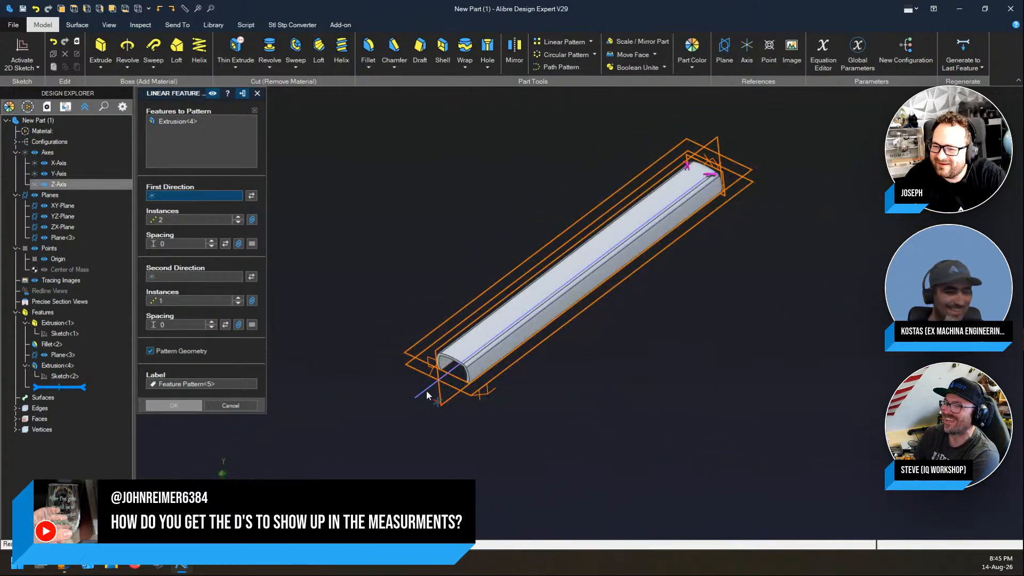
click(426, 389)
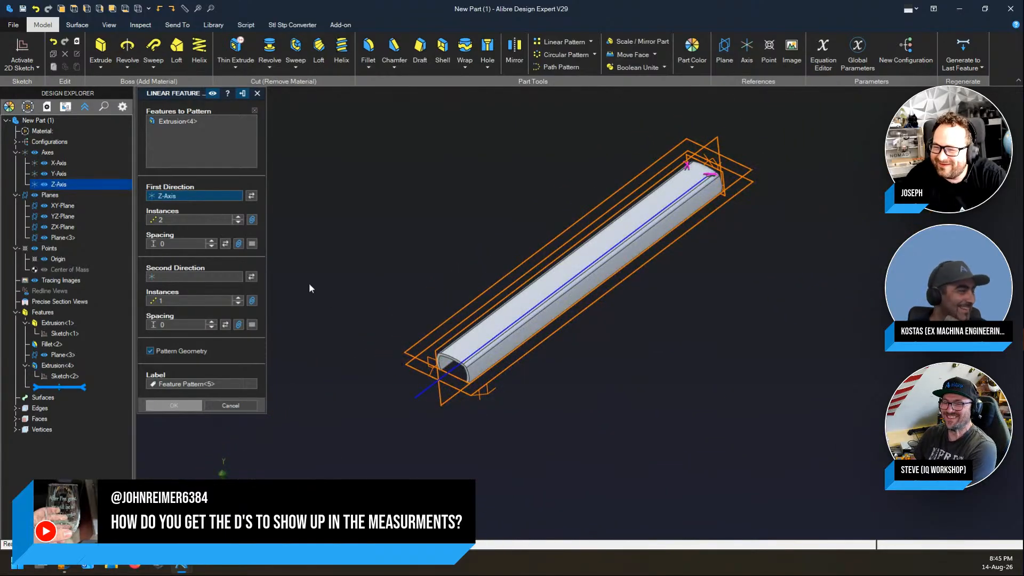
click(156, 244)
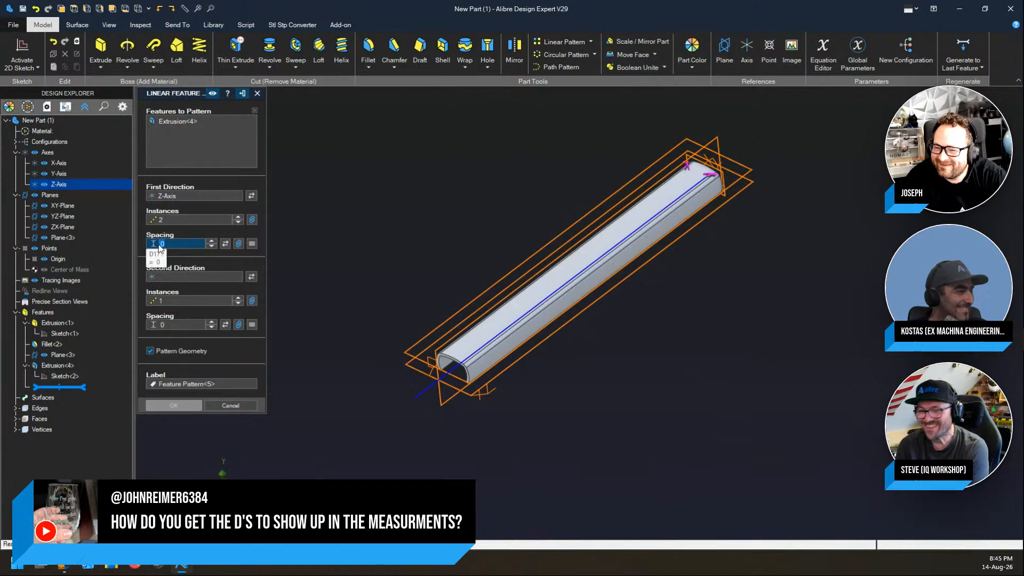
text(32)
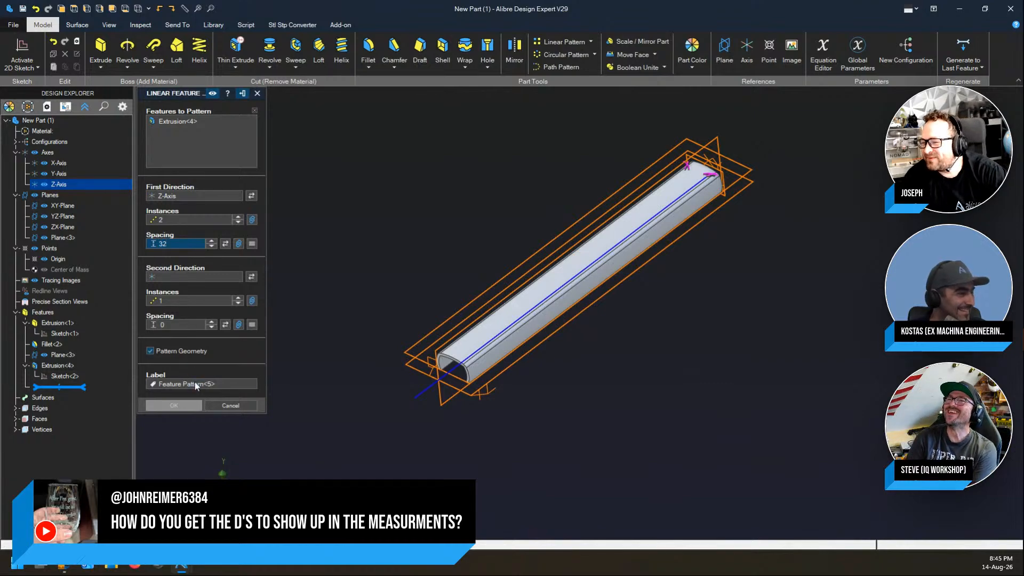
click(194, 382)
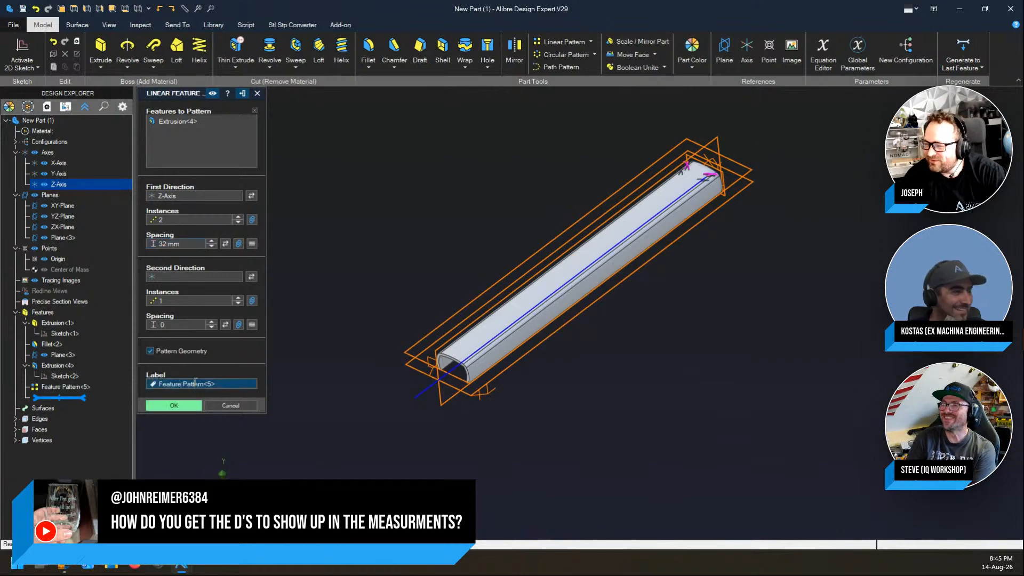
Step: Try instance counts of 56 and 45 for the thin cut's linear pattern
double_click(191, 219)
text(7)
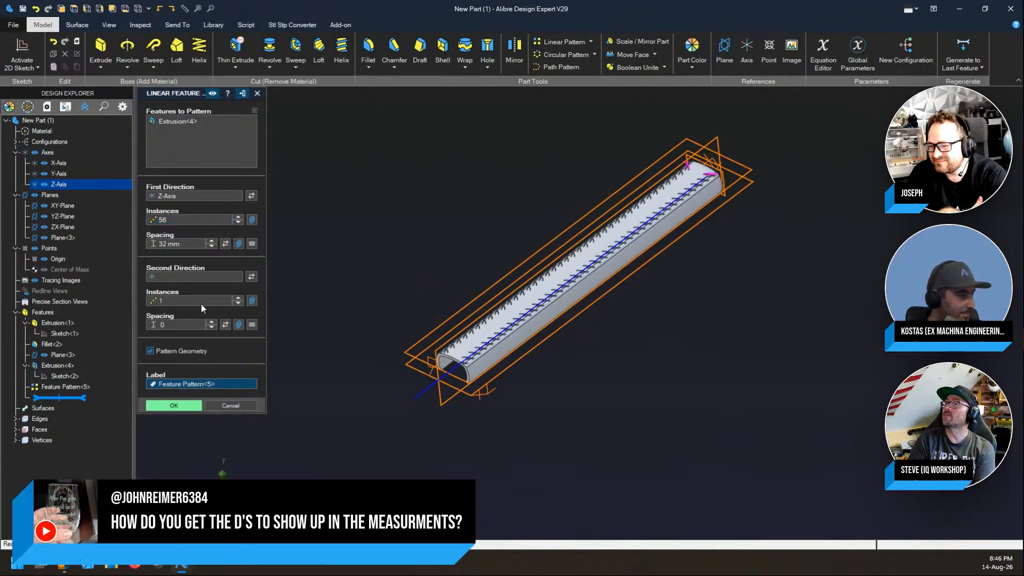
scroll(418, 385, up, 3)
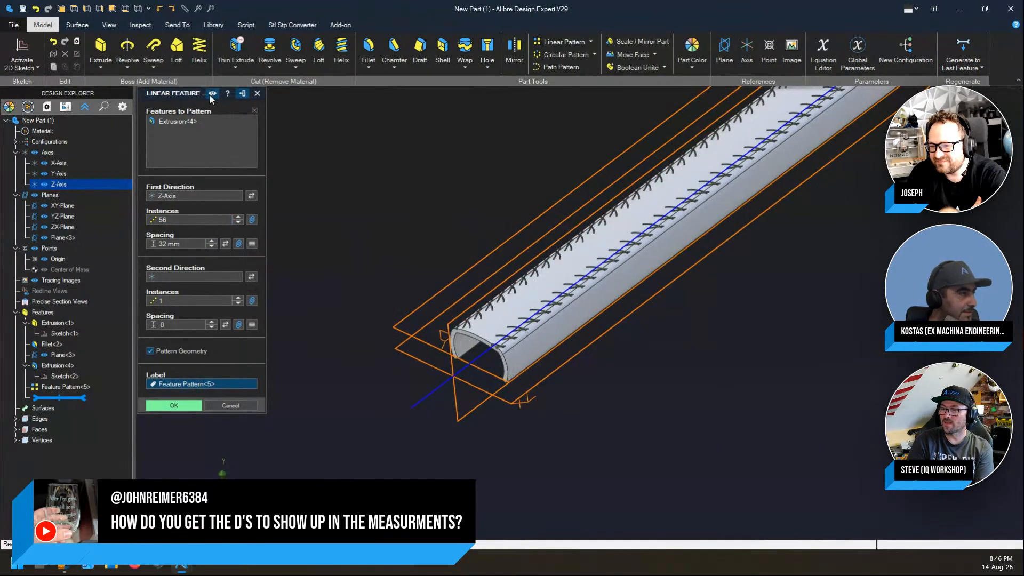
double_click(171, 220)
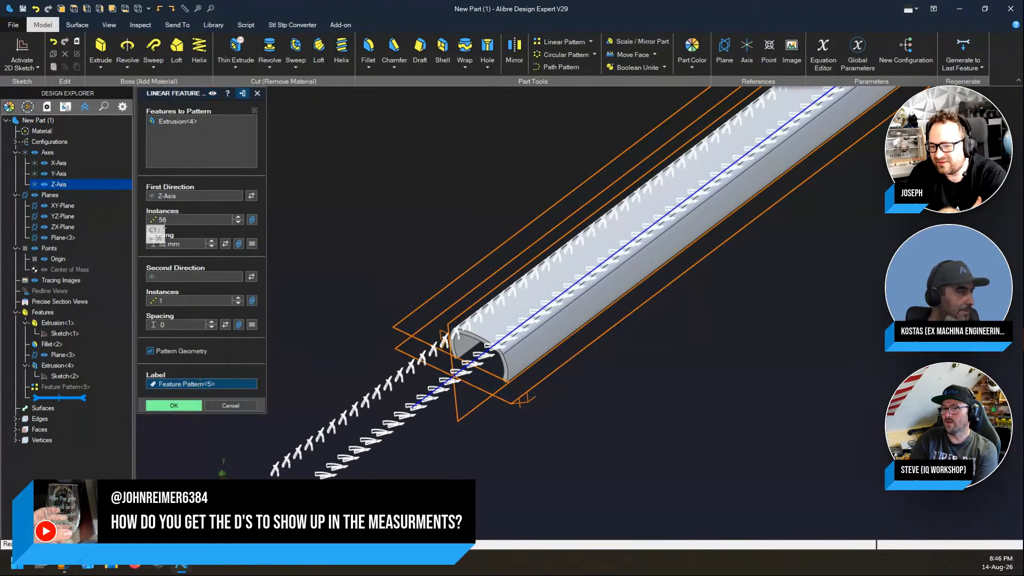
text(45)
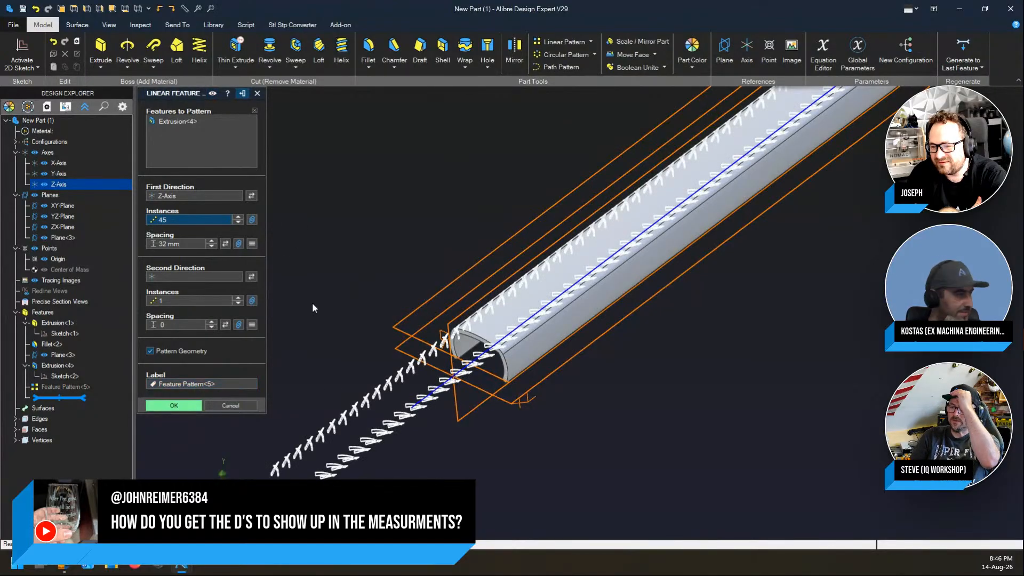
click(234, 385)
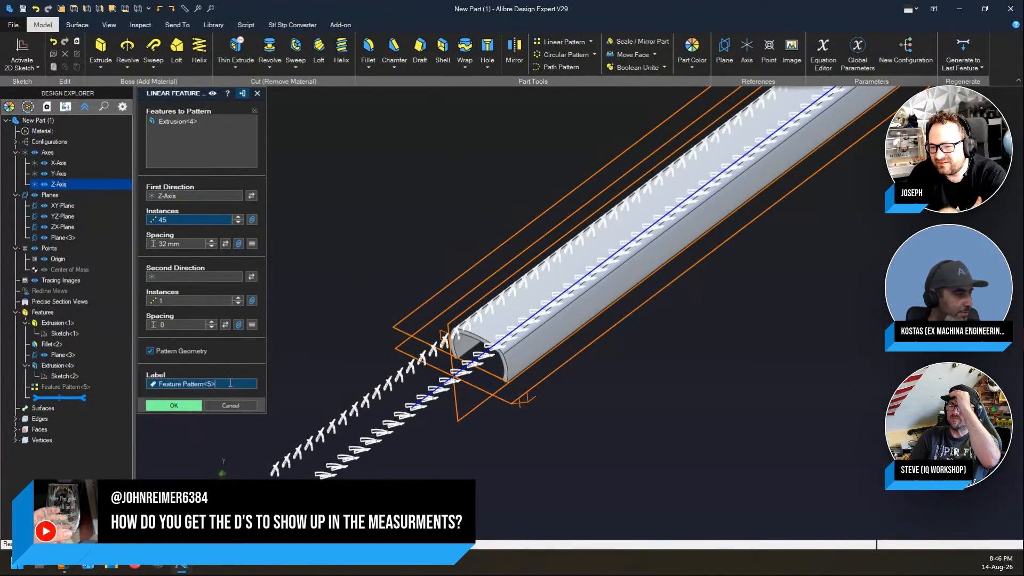
Step: Set the linear pattern's instance count to 39 and create the pattern
click(238, 223)
click(238, 222)
click(238, 223)
click(238, 222)
click(238, 223)
click(239, 222)
click(239, 223)
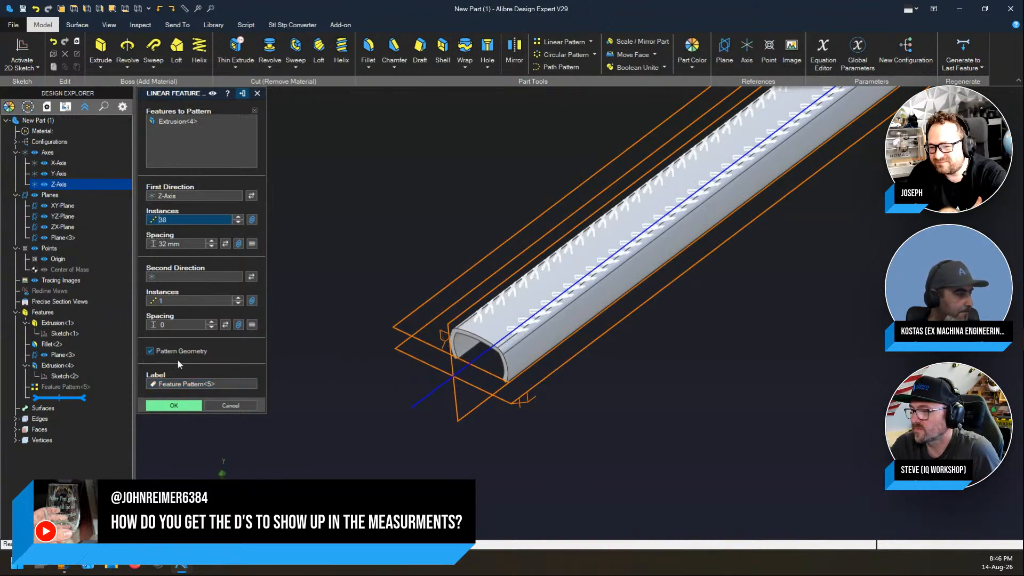
click(238, 217)
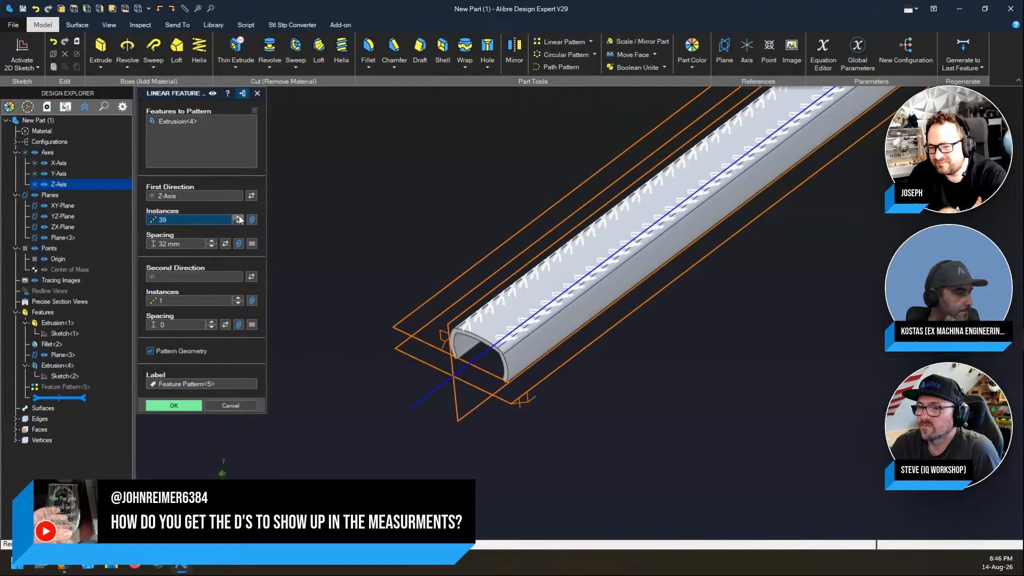
click(180, 408)
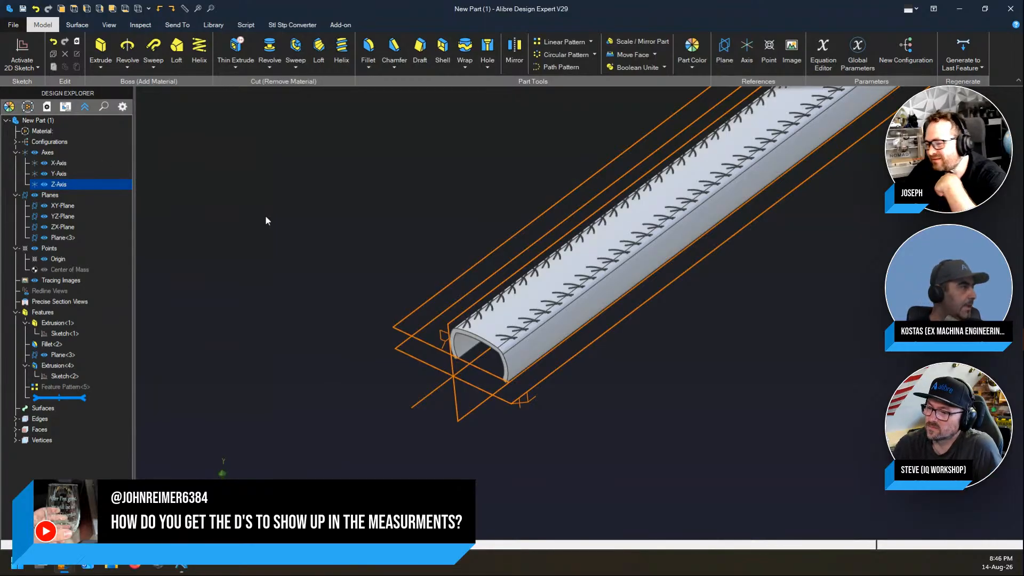
Step: Look through the Display, Parts/Assemblies and All Workspaces pages of the System Options for the dimension-name display setting, and cancel
scroll(668, 260, down, 5)
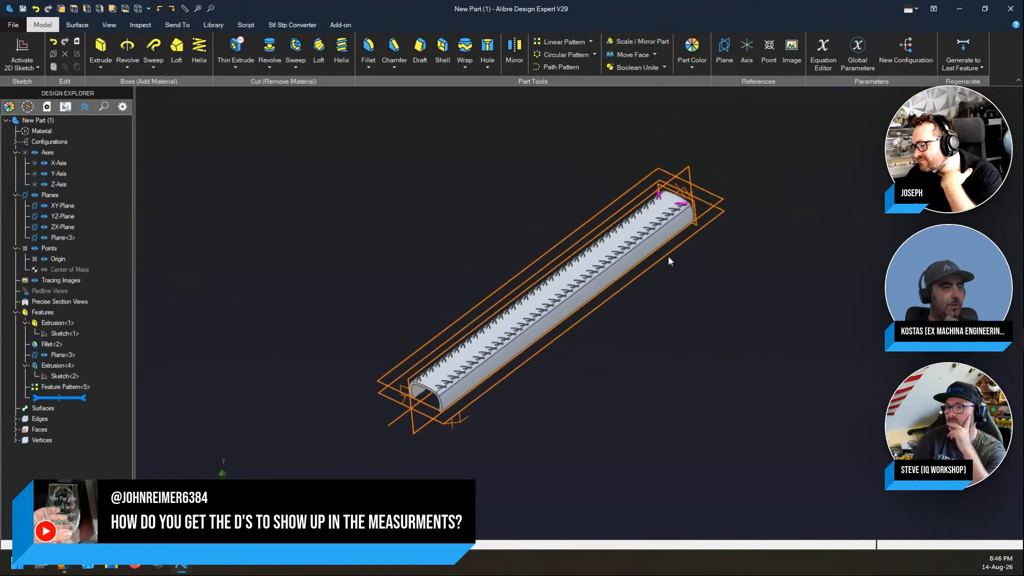
scroll(669, 258, up, 2)
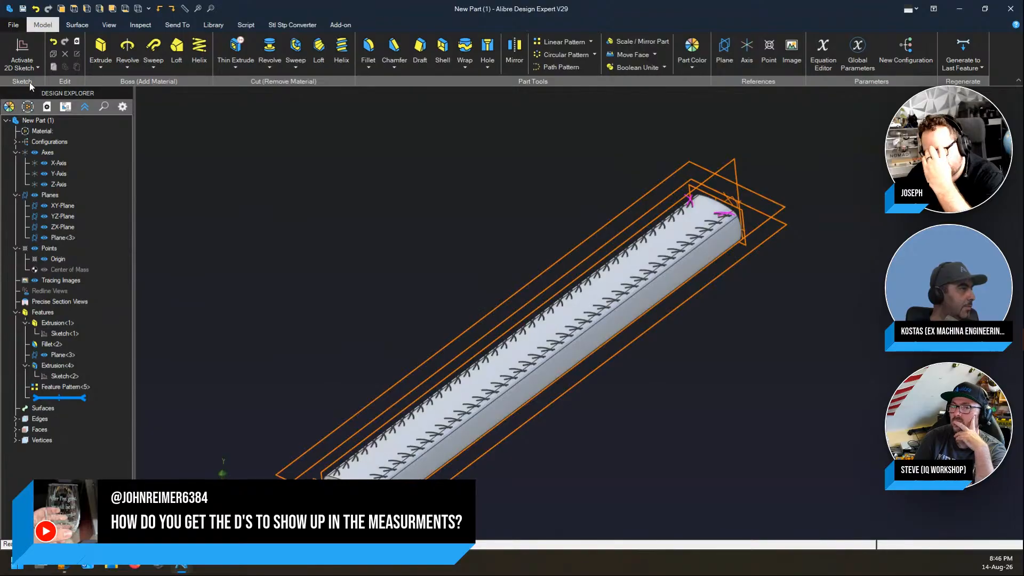
click(13, 24)
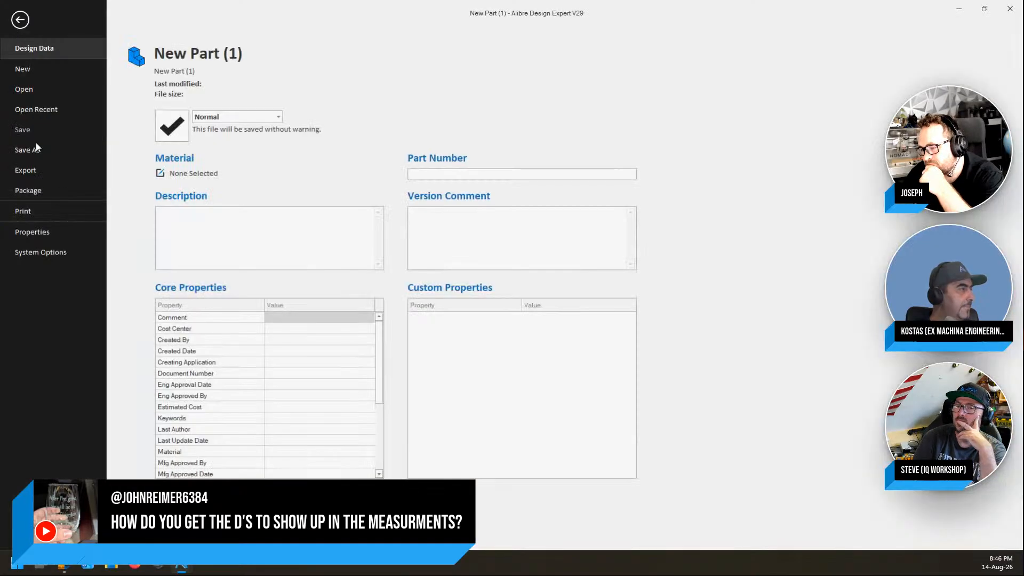
key(Escape)
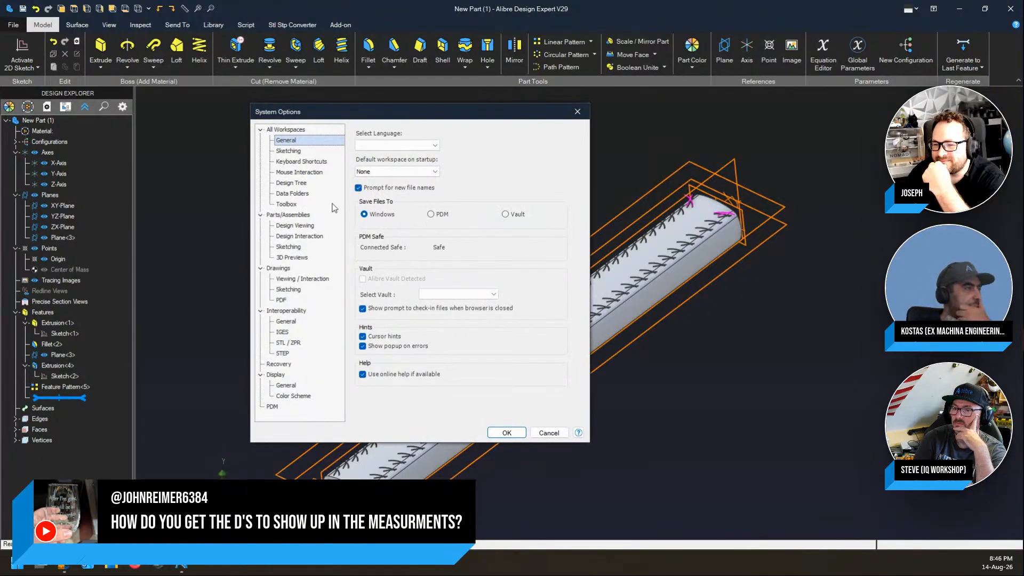
click(285, 375)
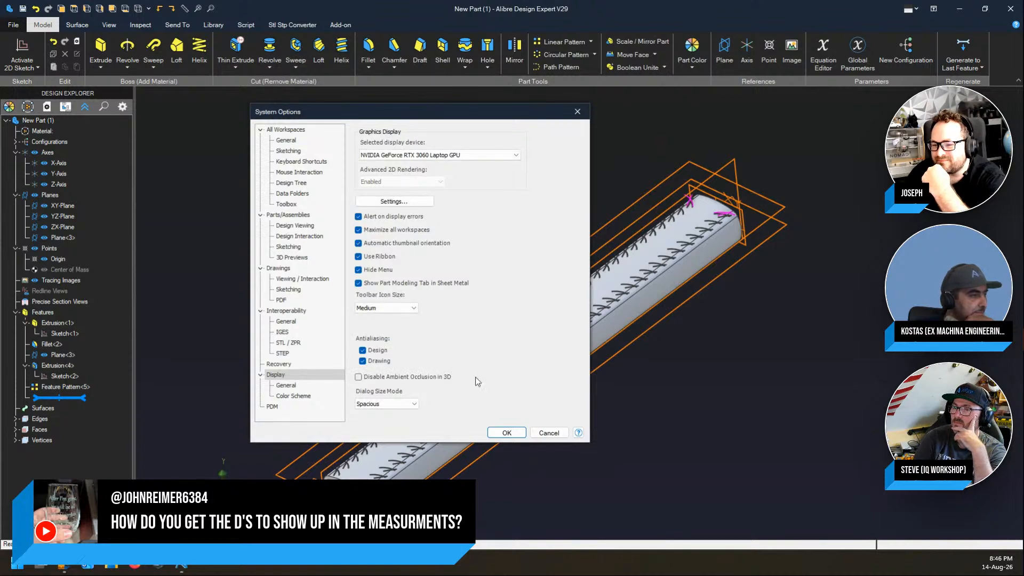
click(287, 226)
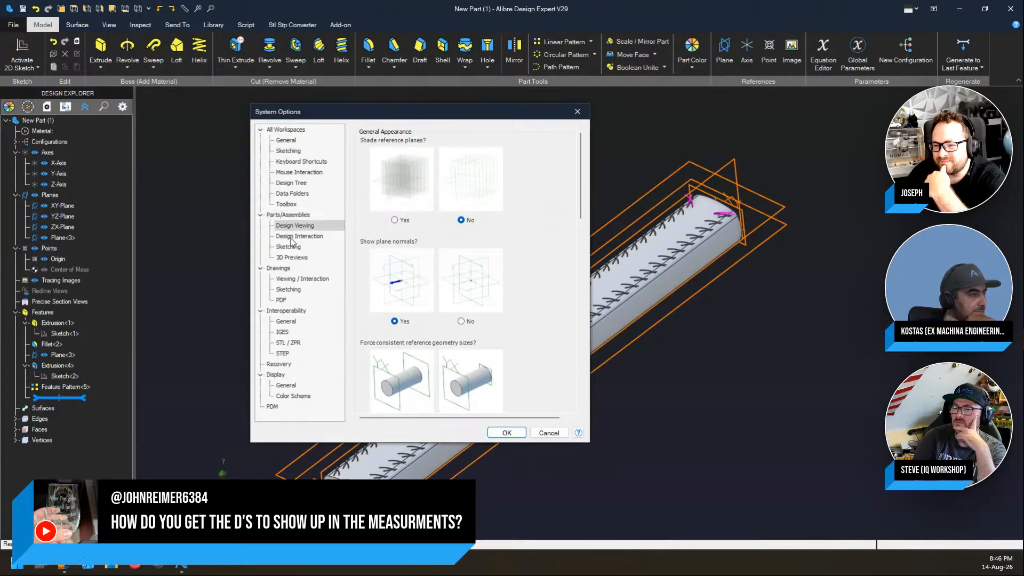
click(292, 237)
click(288, 248)
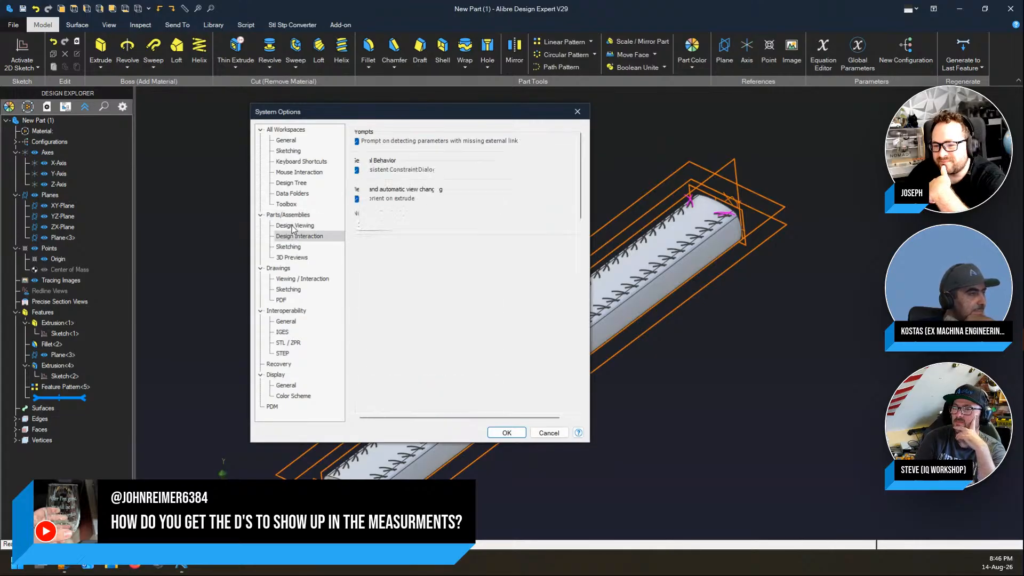
click(291, 258)
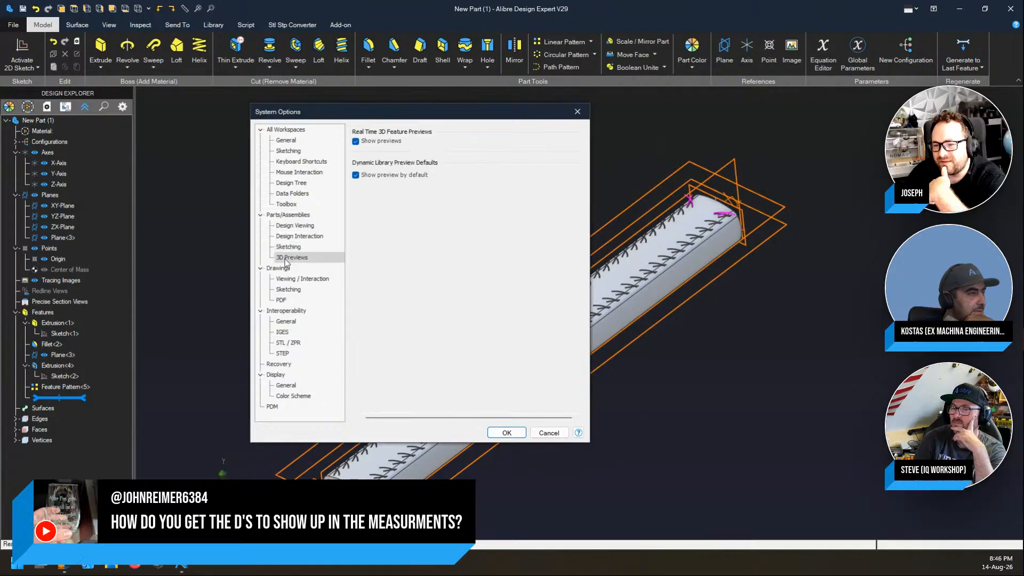
click(287, 216)
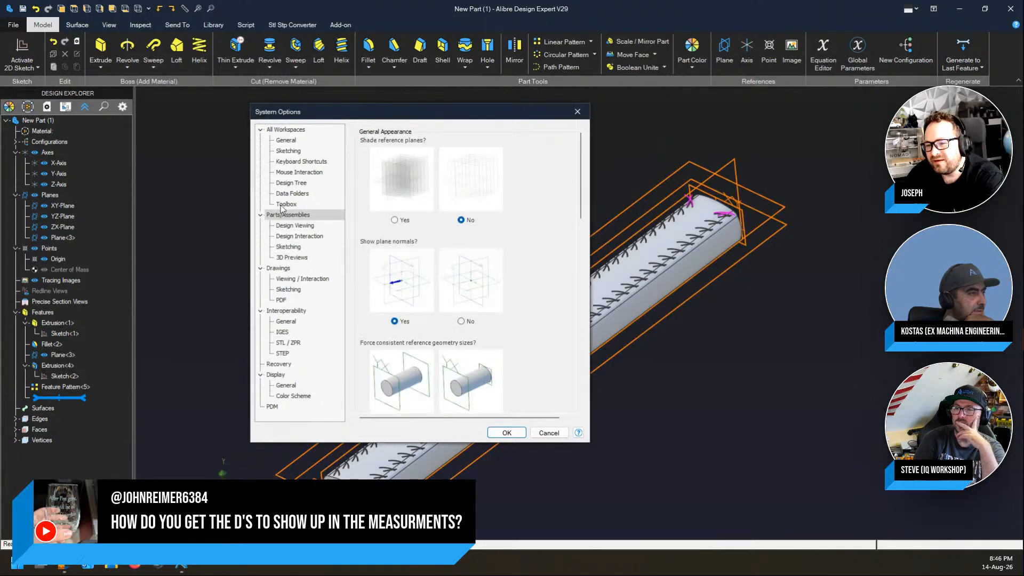
click(286, 152)
click(286, 142)
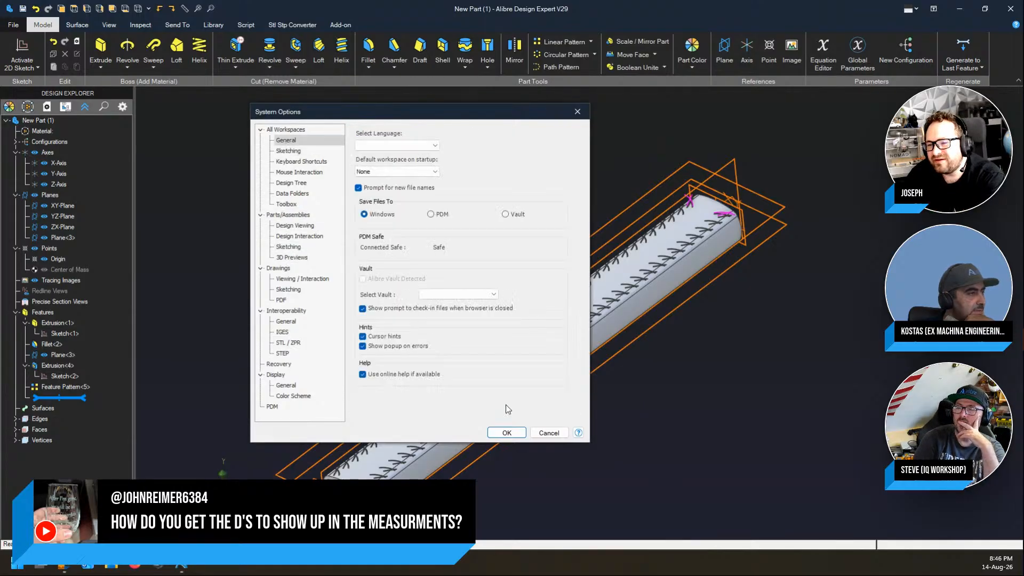
click(549, 433)
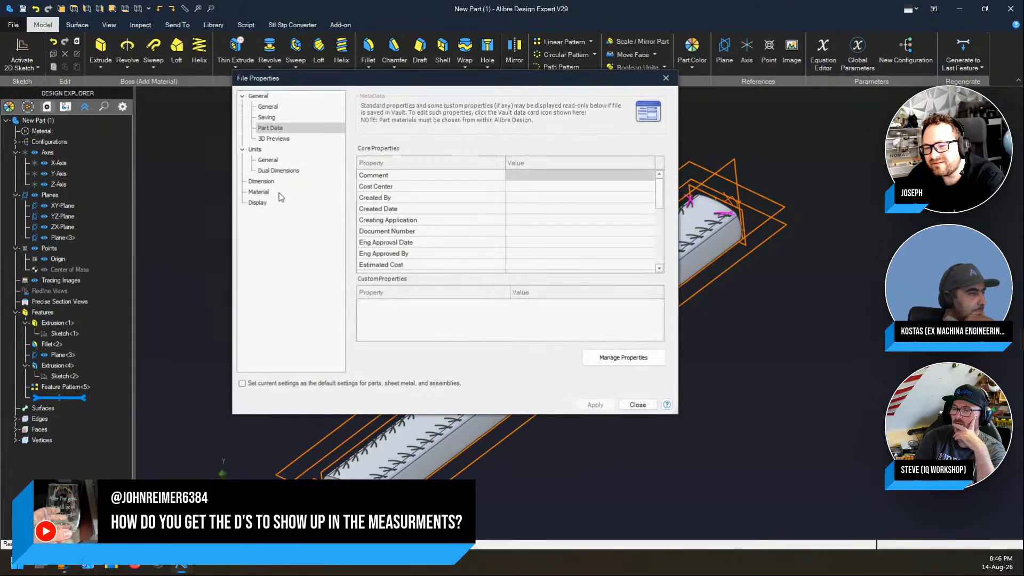
Step: Examine the general Units and Dimension pages of the file properties for the equation display setting, and close them
click(265, 159)
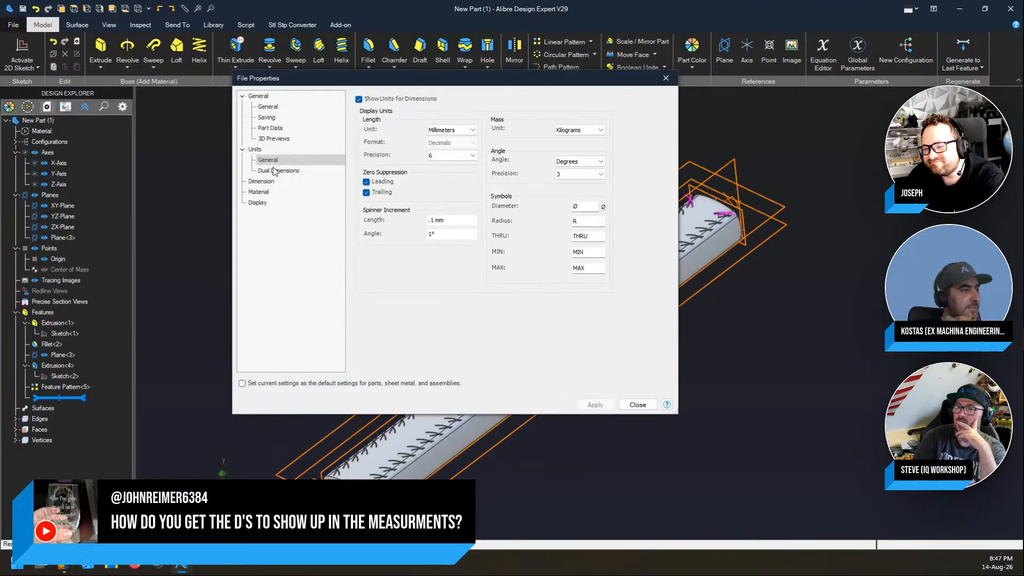
click(261, 181)
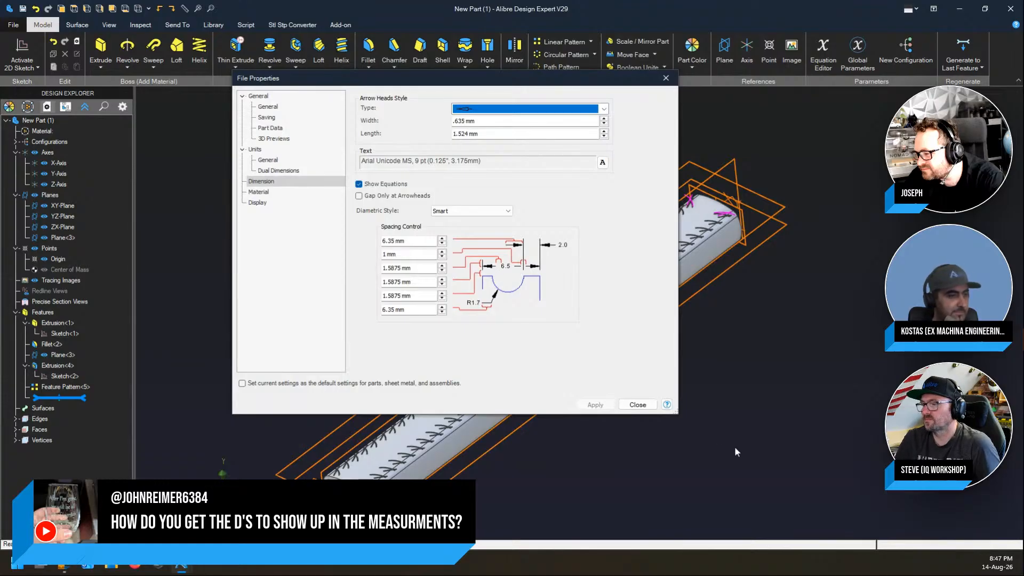
click(638, 404)
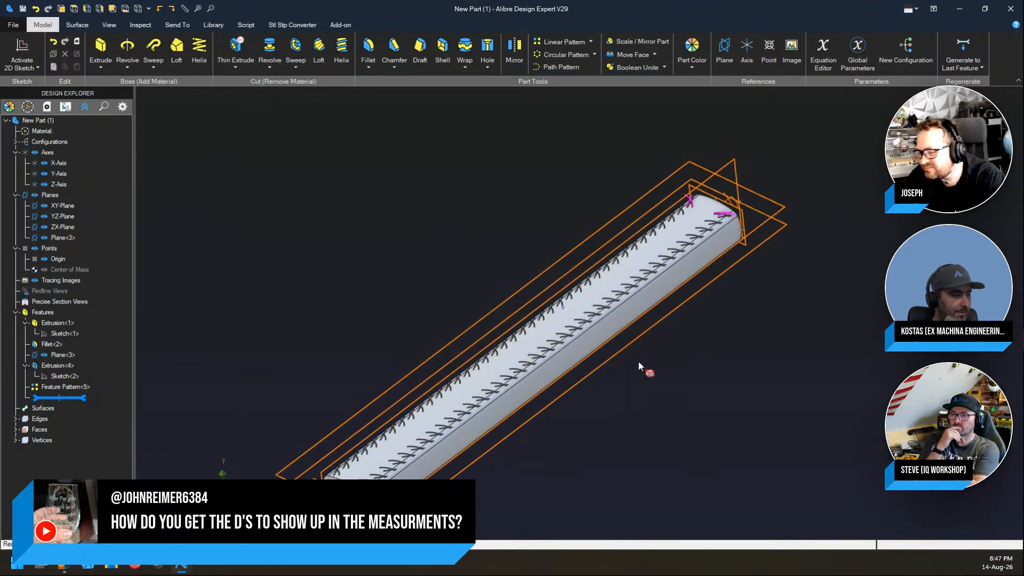
Step: Open the thin cut's sketch to view its dimensions and close it without edits
mouse_move(638, 361)
middle_down()
mouse_move(541, 257)
mouse_move(485, 255)
mouse_move(504, 255)
middle_up()
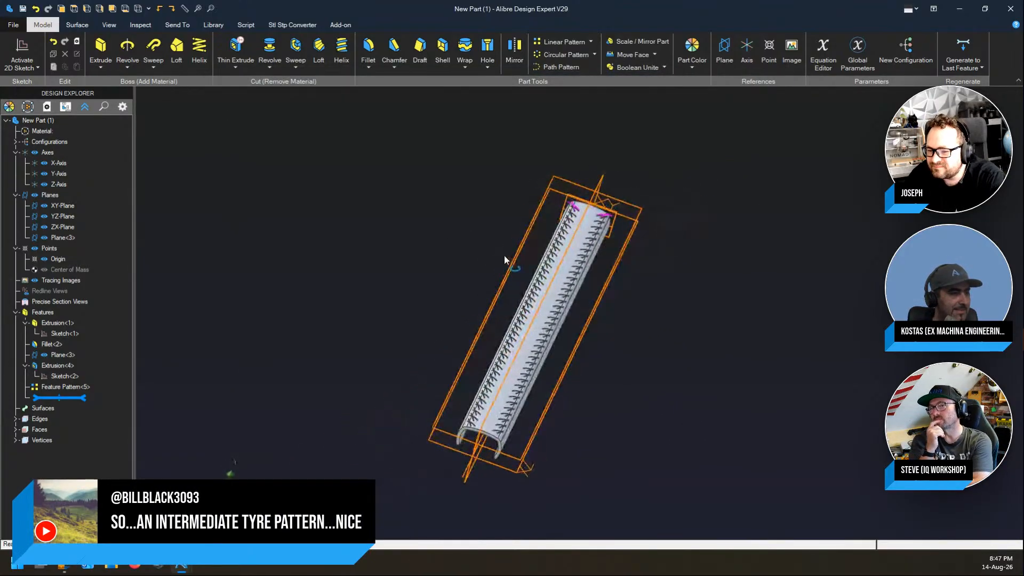
right_click(72, 380)
click(90, 386)
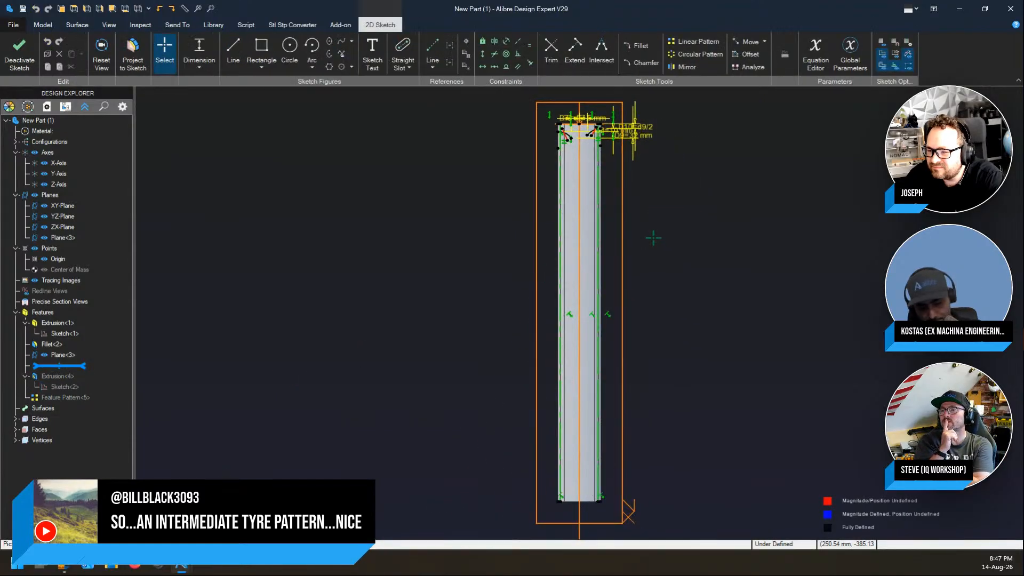
click(19, 51)
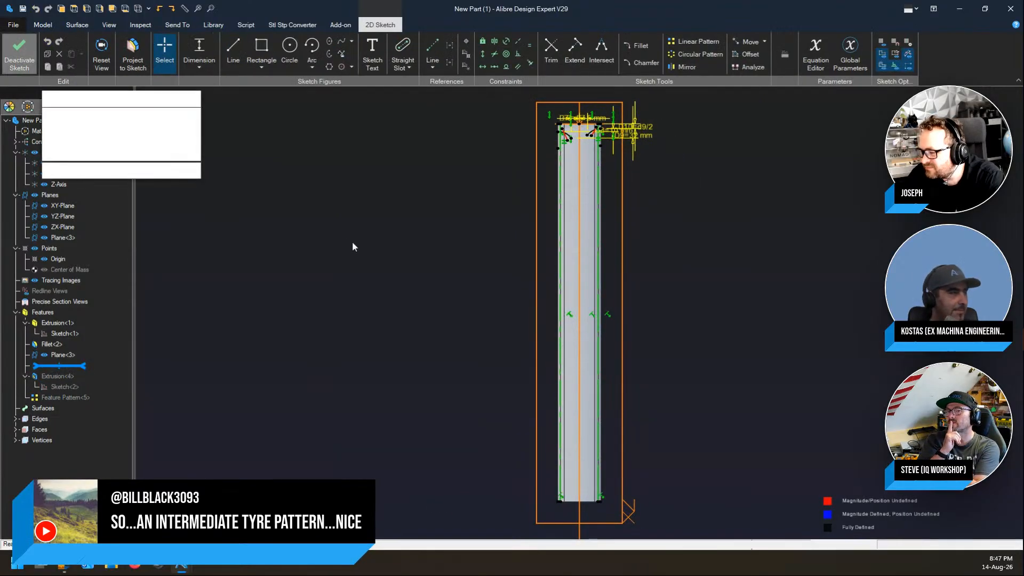
click(171, 171)
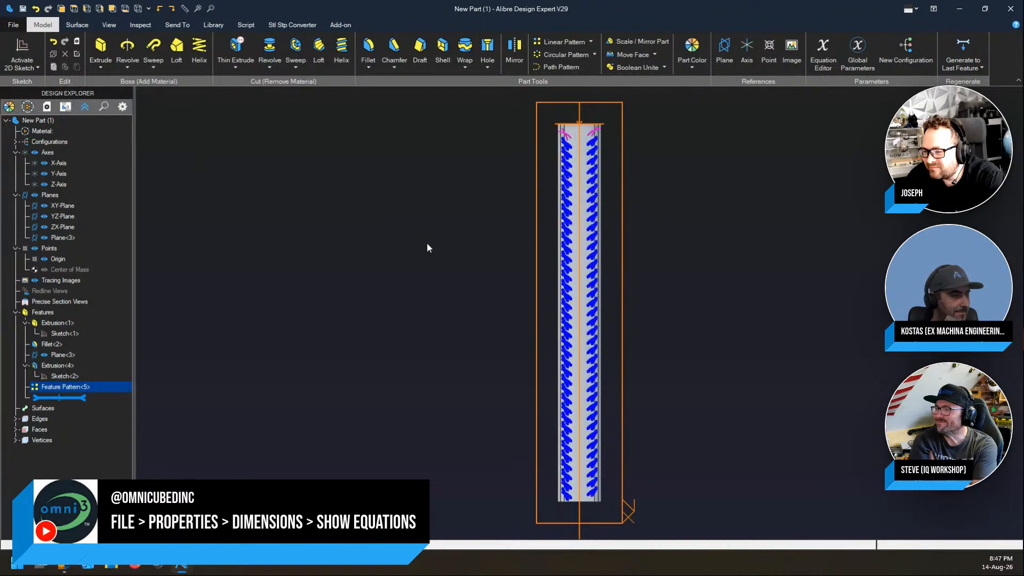
Step: Start a 2D sketch on the vertical plane running along the part and place a reference point below its middle
middle_drag(456, 279, 520, 226)
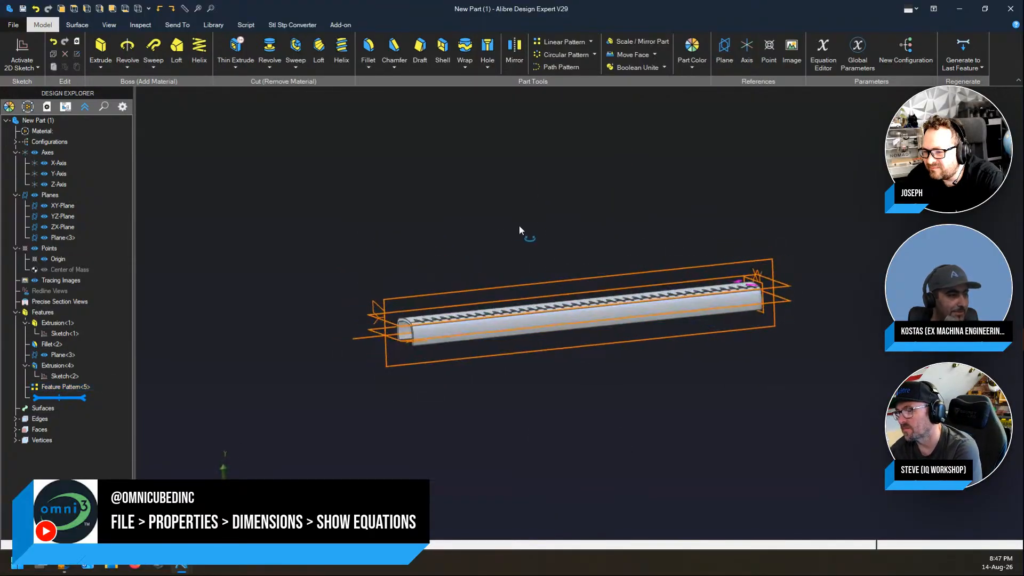
click(494, 293)
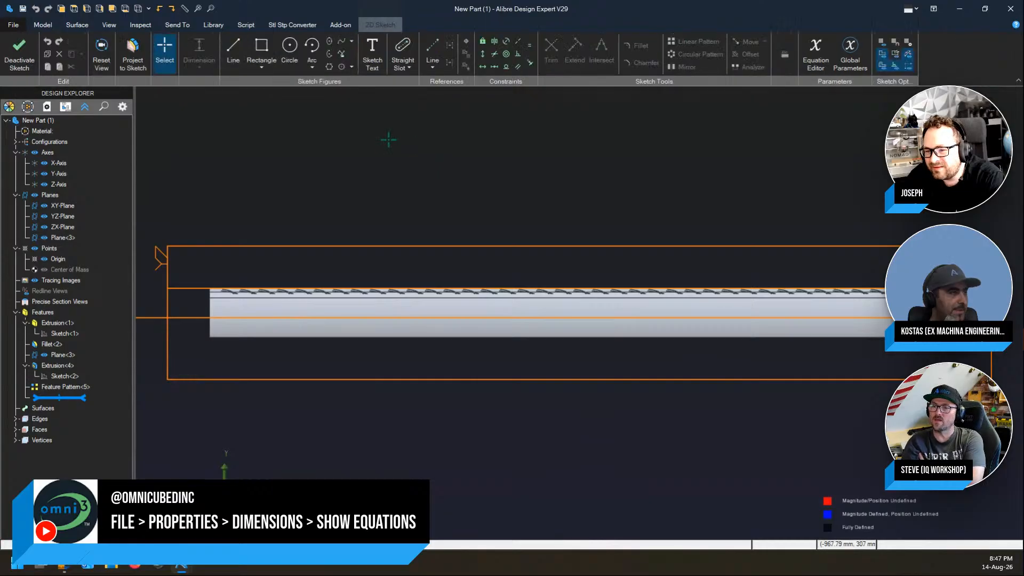
click(466, 41)
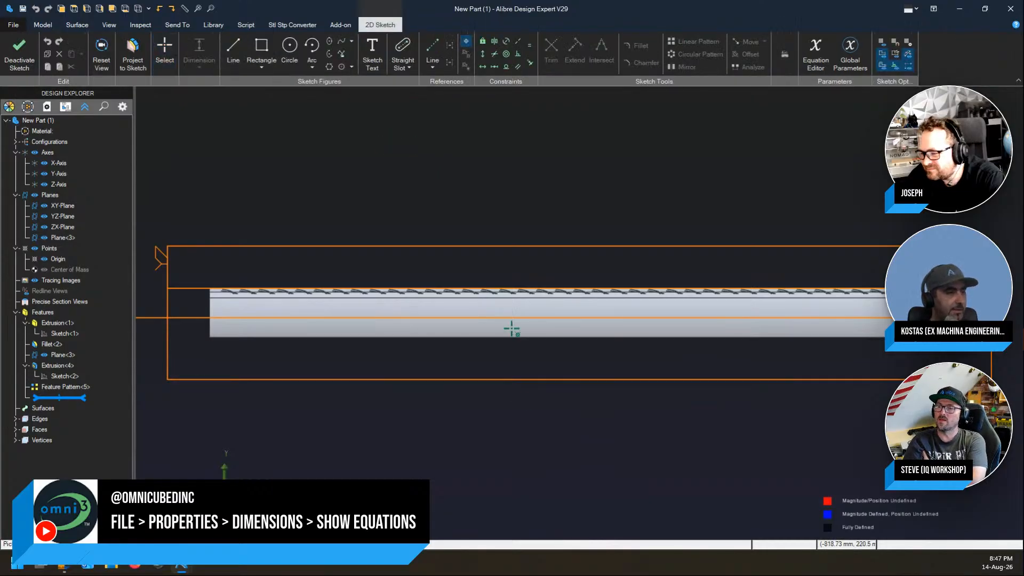
click(578, 432)
key(Escape)
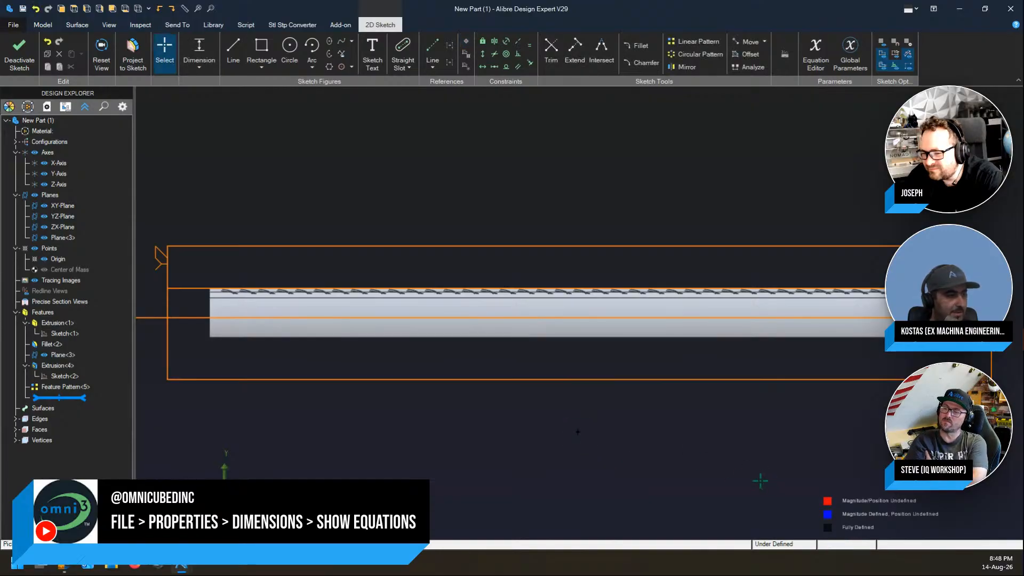
Step: Project the part's lower long edge into the sketch as a reference
click(475, 342)
click(627, 315)
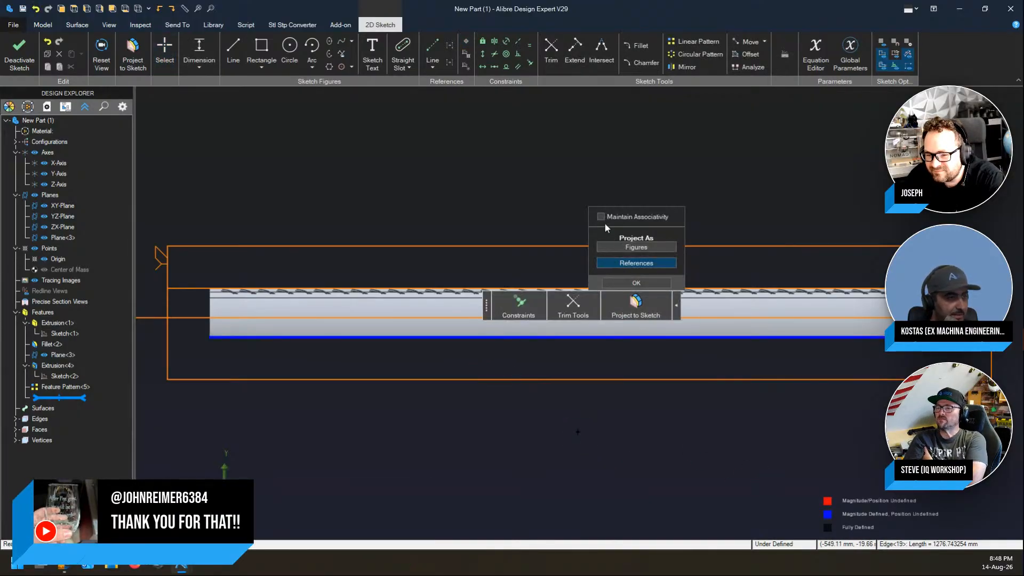
click(627, 283)
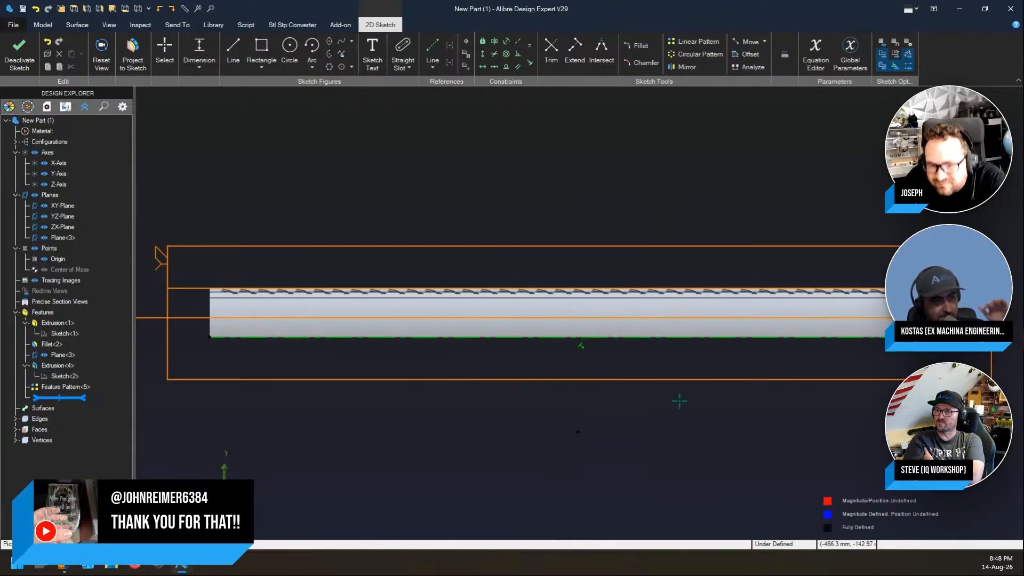
Step: Apply a midpoint constraint between the projected edge and the reference point below it
key(m)
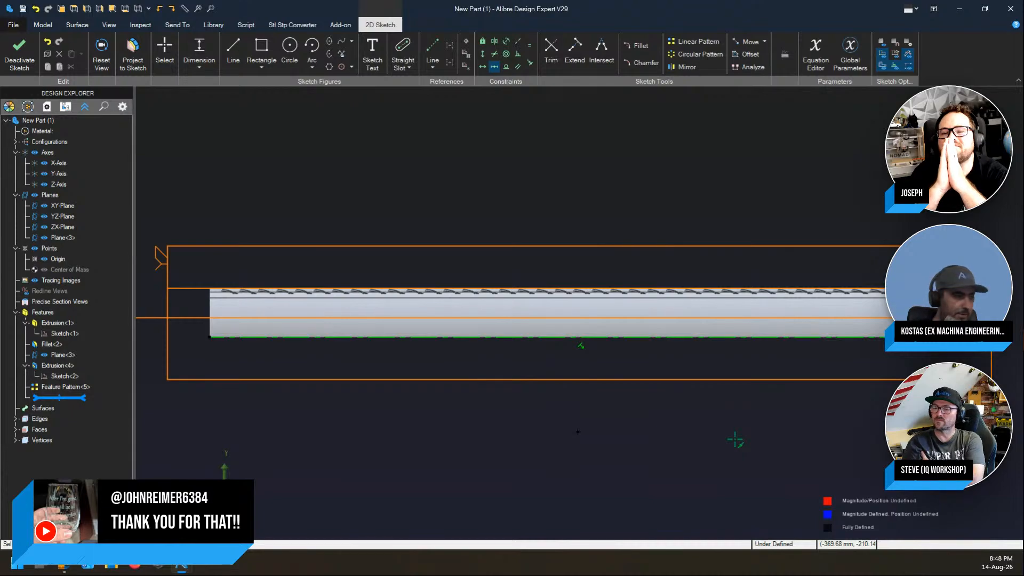
right_click(211, 336)
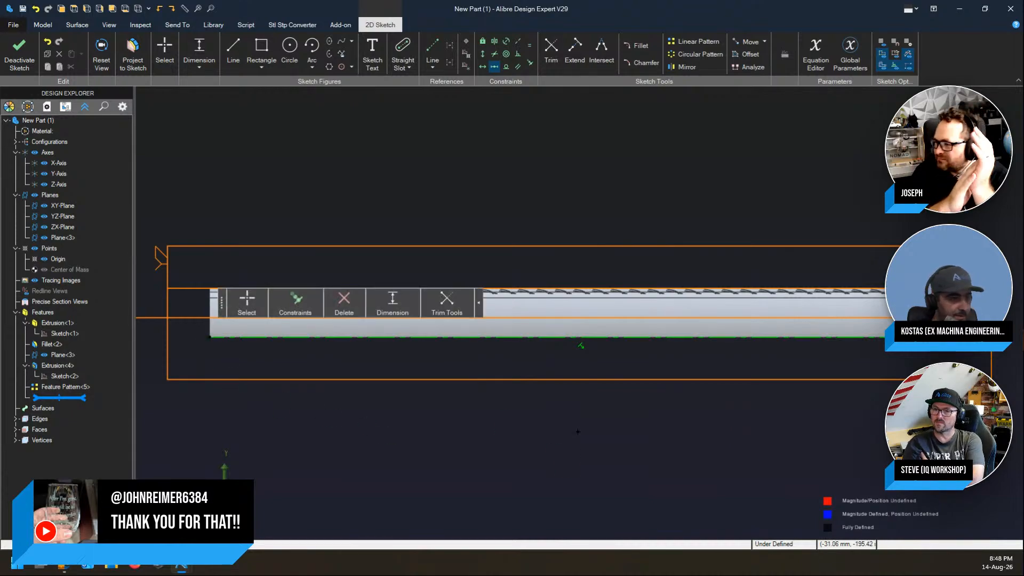
click(747, 336)
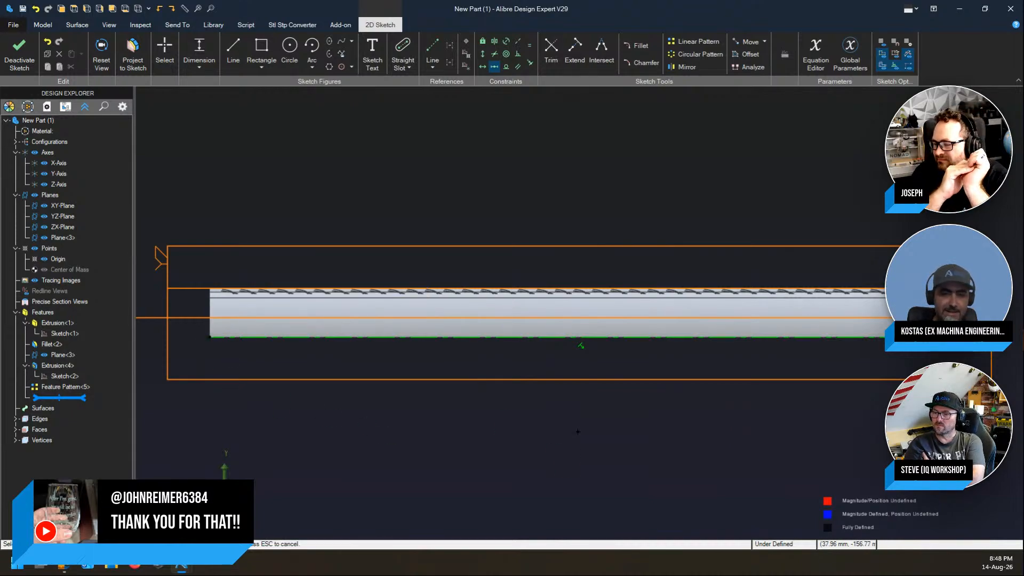
click(578, 432)
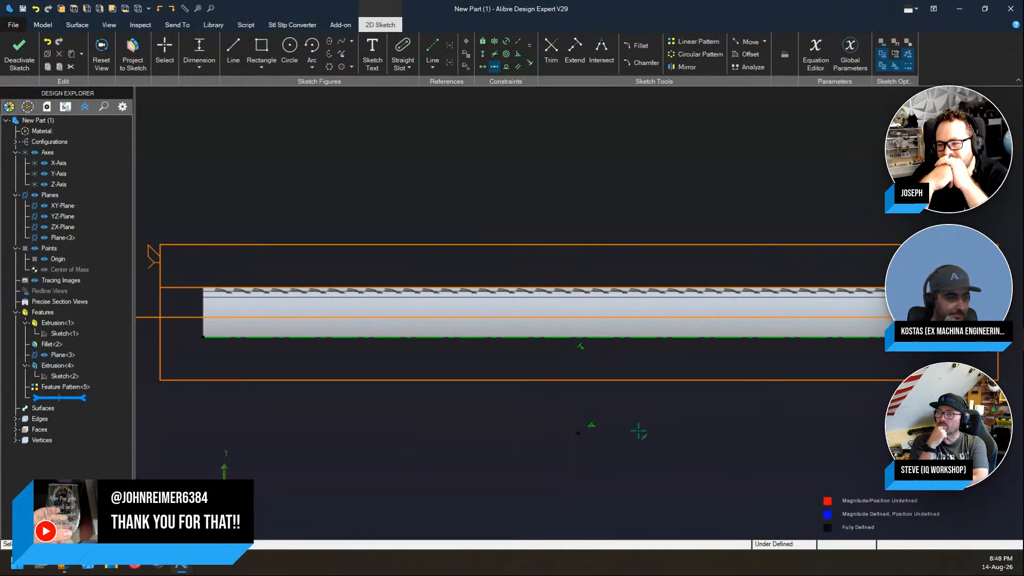
Step: Try to apply the midpoint constraint once more, picking the reference point and the middle of the projected edge
scroll(566, 455, up, 3)
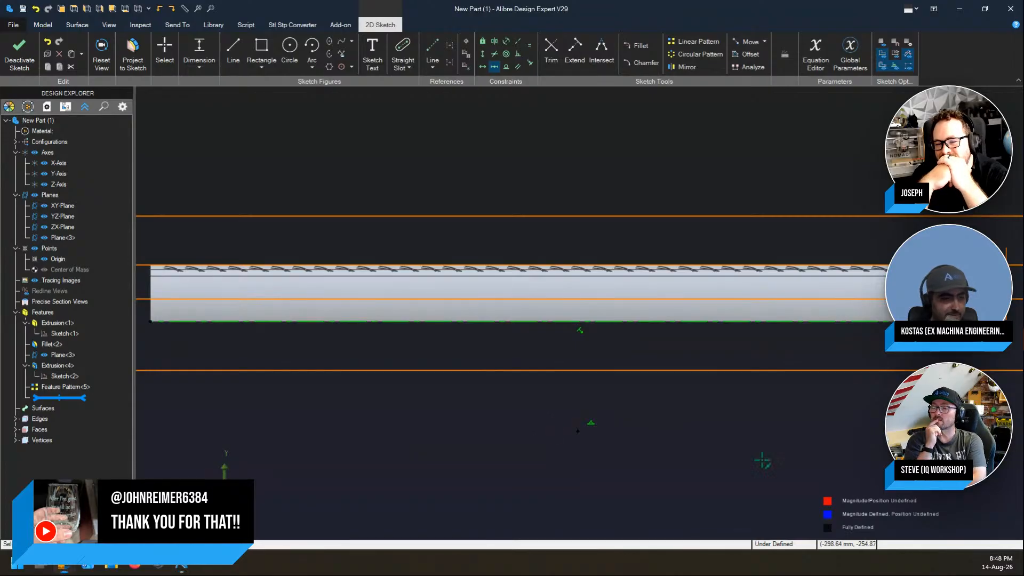
scroll(619, 468, down, 2)
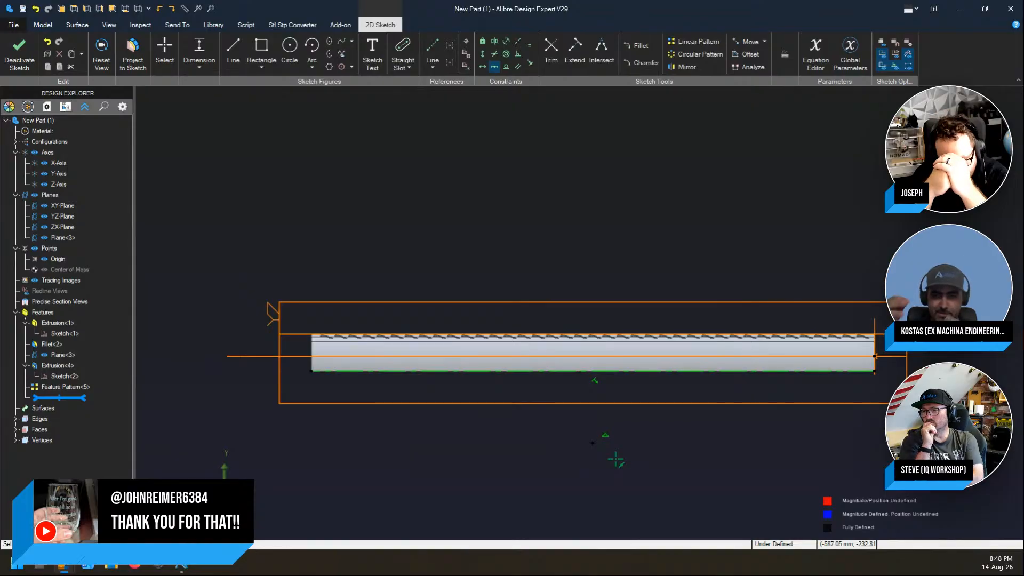
scroll(616, 460, up, 2)
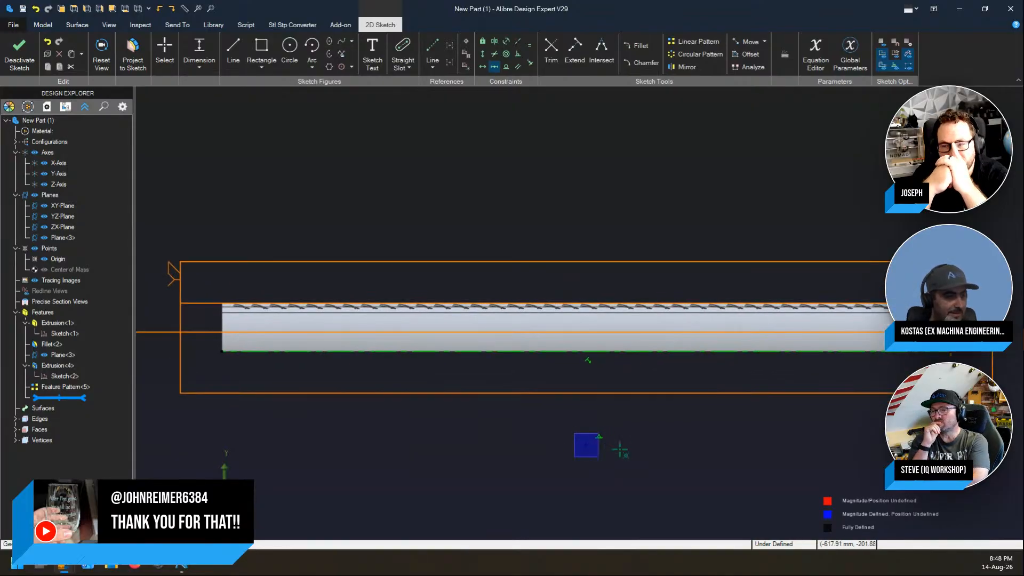
click(585, 444)
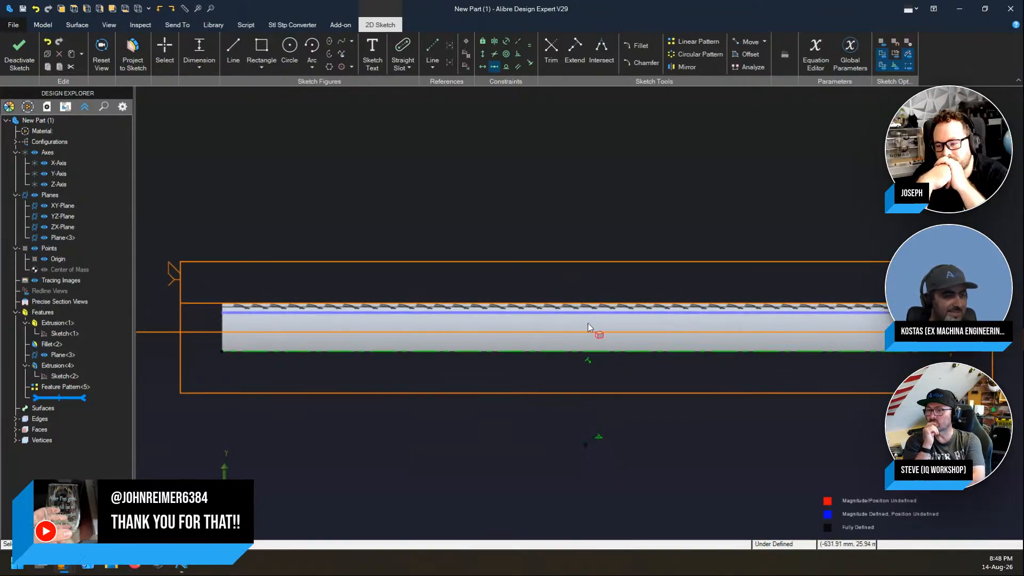
click(583, 352)
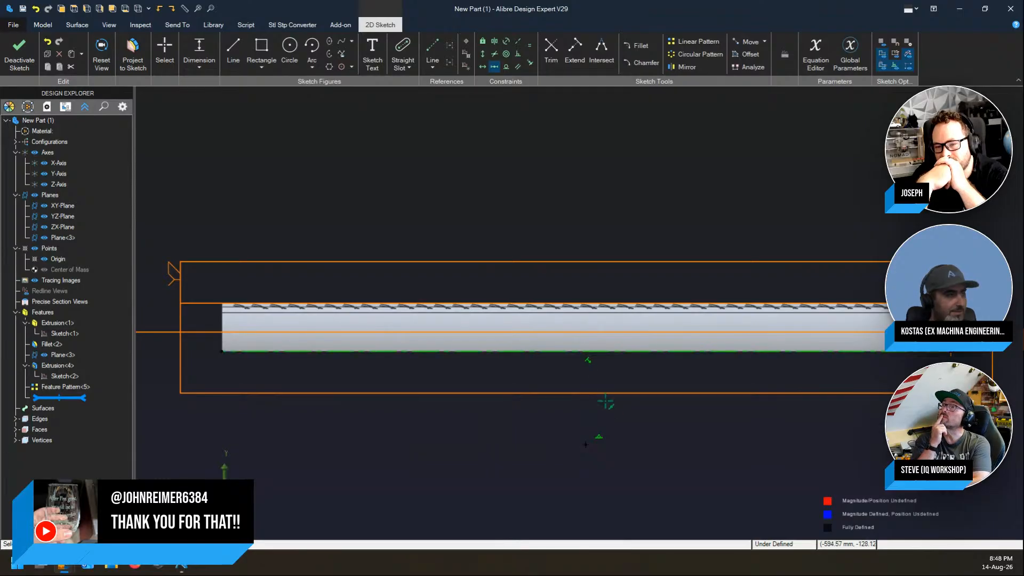
Step: Try to constrain the sketch point below the part to the line along the part's bottom edge
click(587, 445)
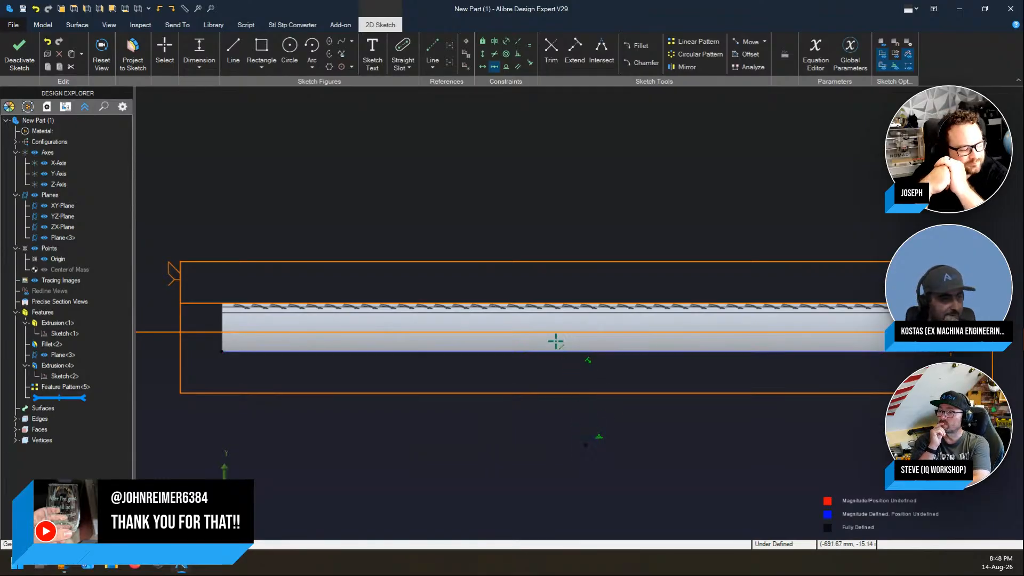
click(566, 355)
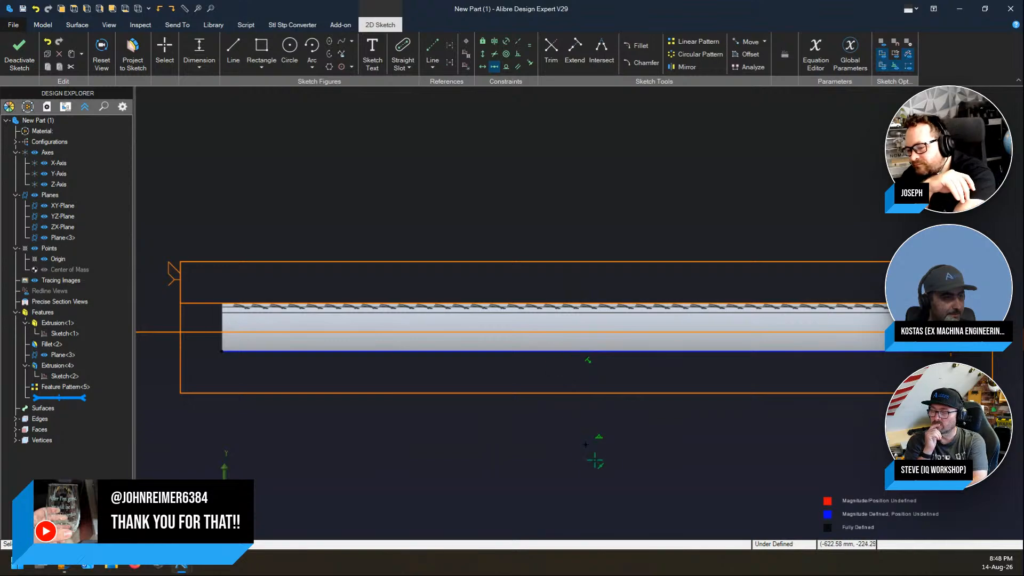
click(586, 444)
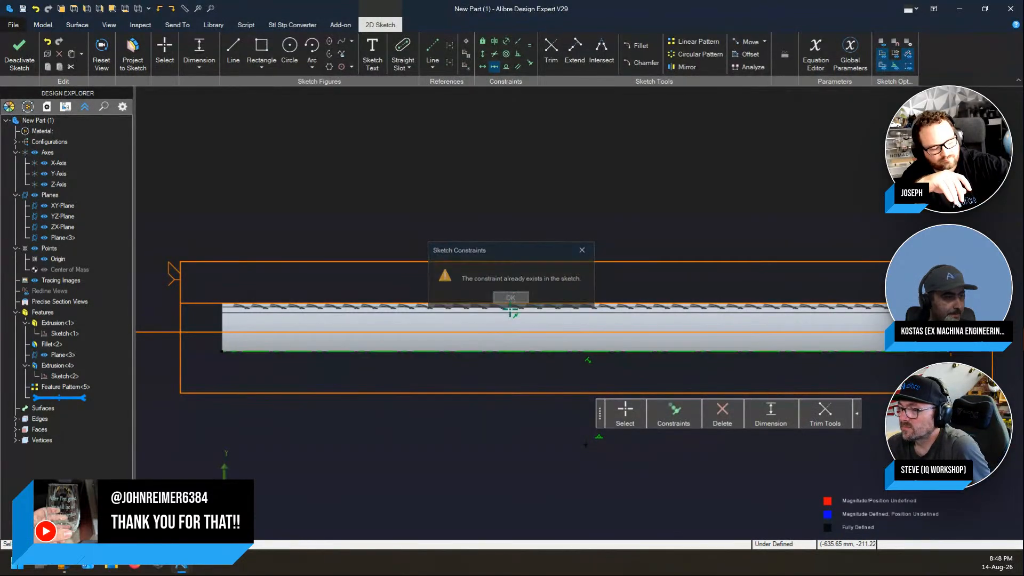
click(511, 298)
Step: Dimension the distance from the part's bottom edge line to the sketch point below it as 203.2 mm
click(577, 352)
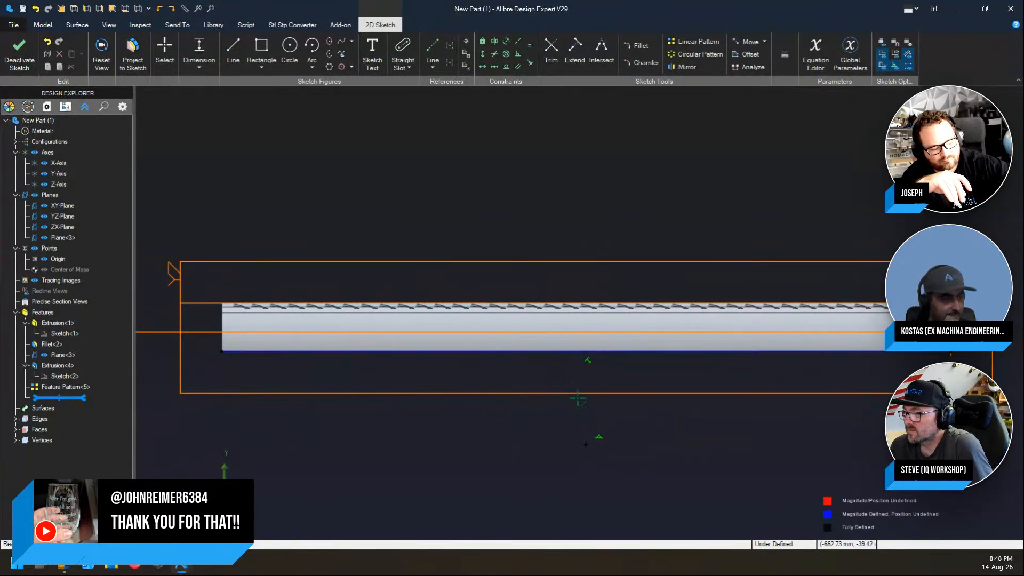
click(587, 446)
click(524, 414)
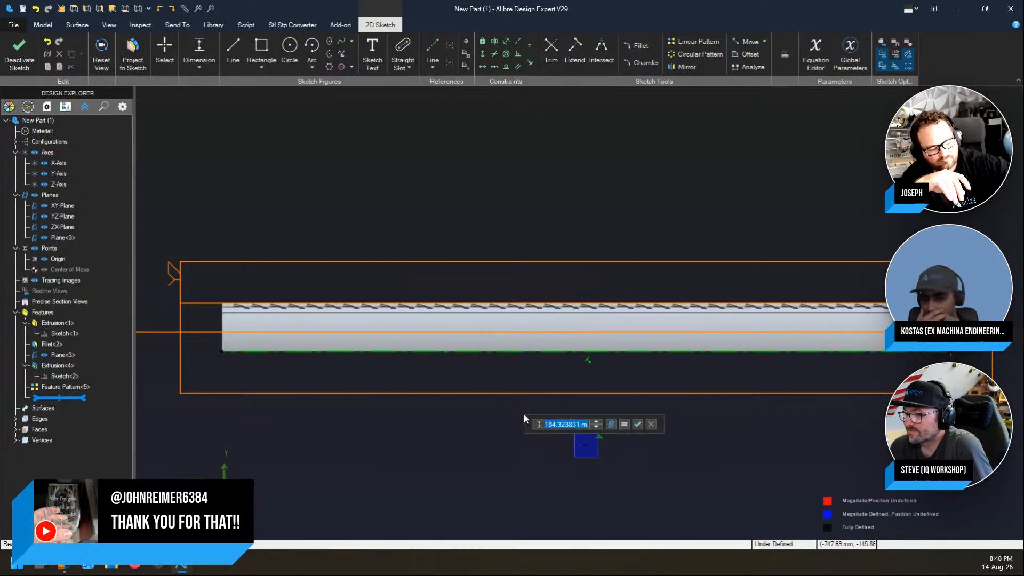
text(8)
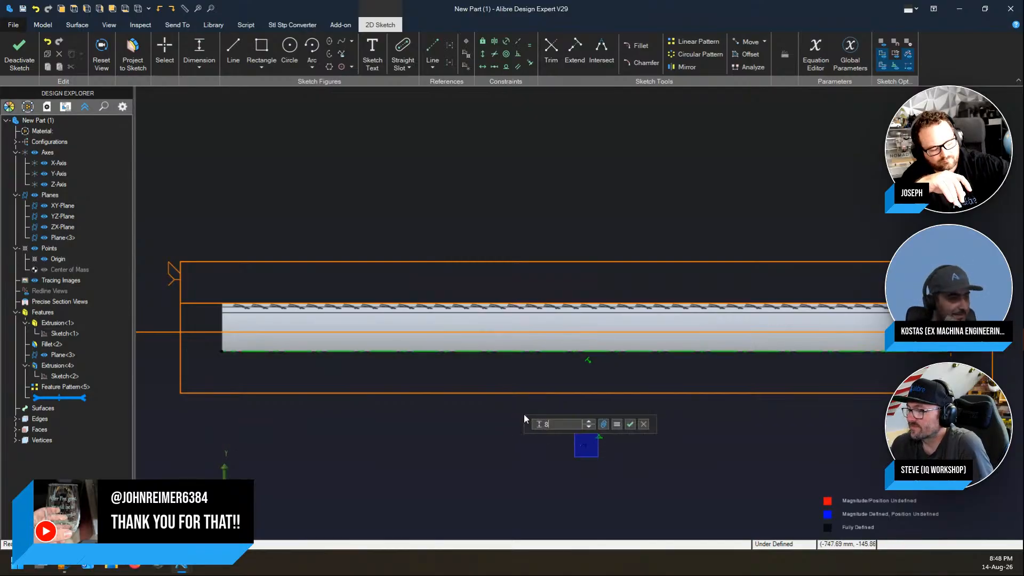
key(Return)
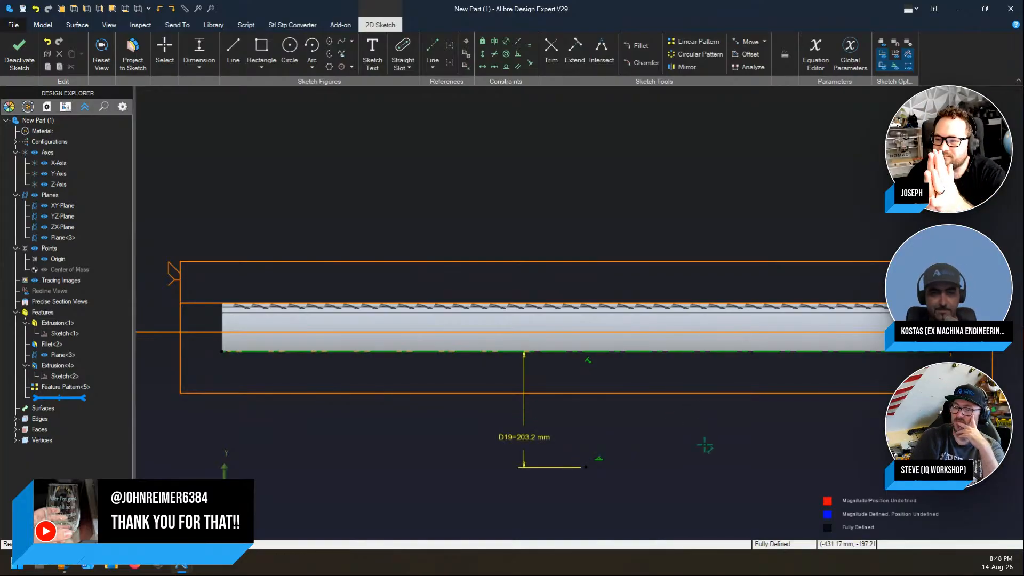
key(Escape)
Step: Insert an axis through the sketch point below the part with an offset of 0, and leave the sketch
scroll(645, 434, down, 2)
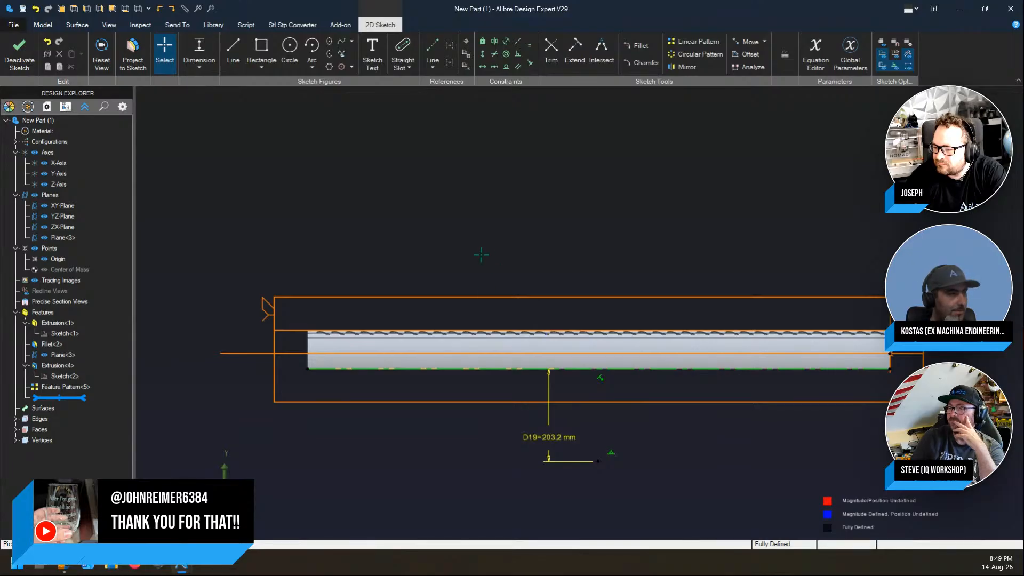
click(596, 460)
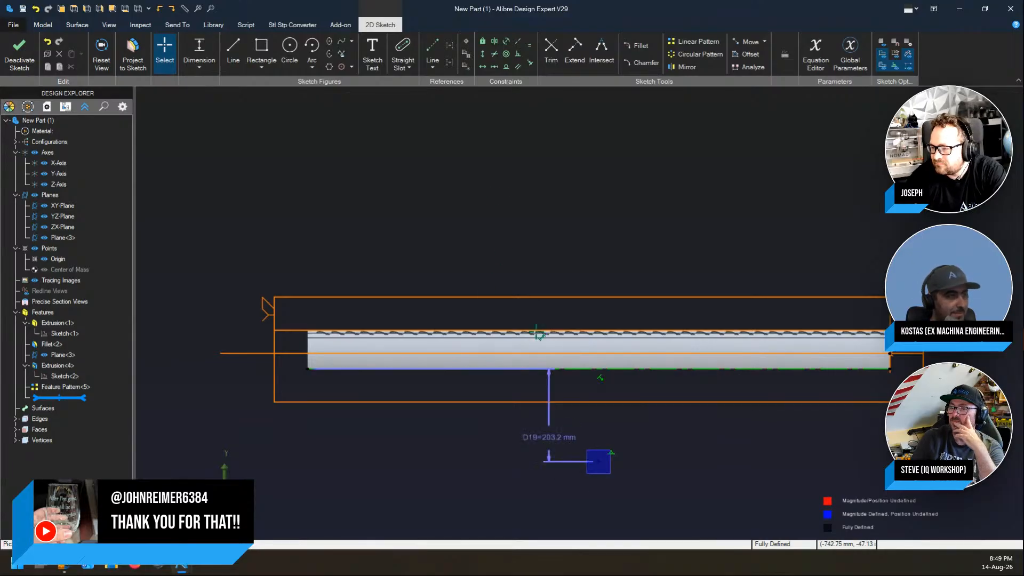
click(468, 67)
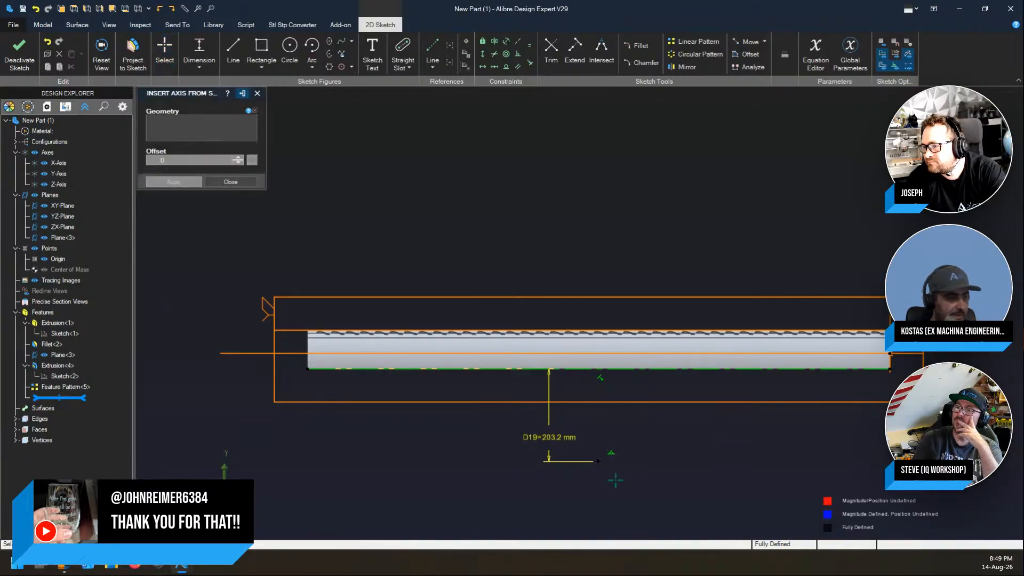
click(597, 462)
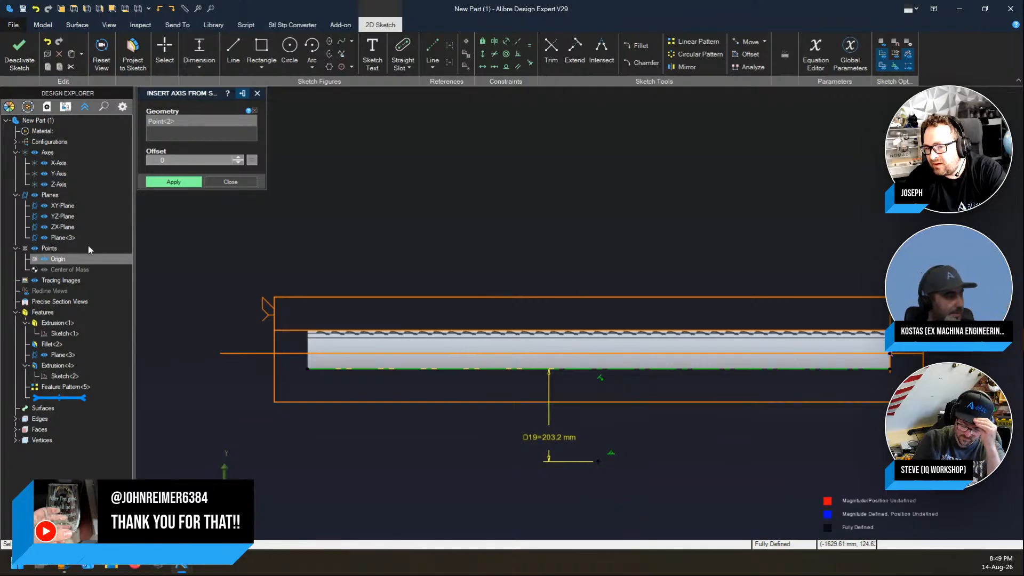
click(184, 183)
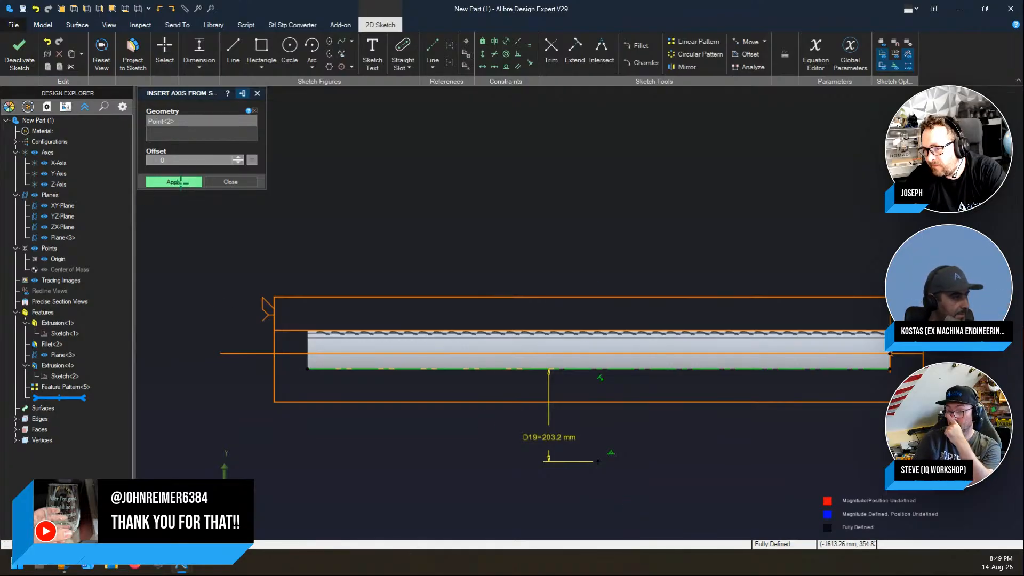
click(224, 183)
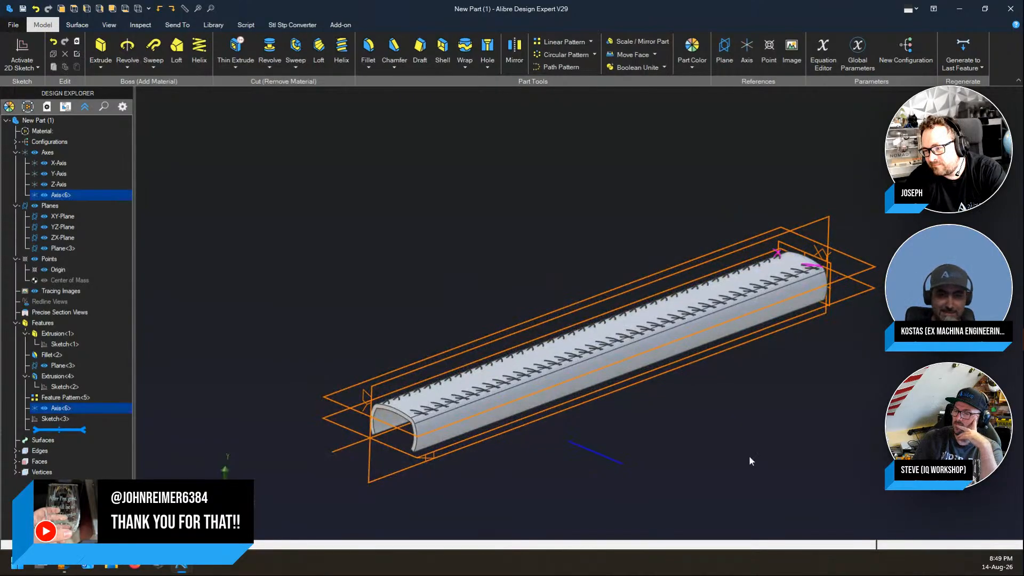
Step: Open the ExMBend Axial Bend tool and set Axis<2> as the bend axis for Dragon Export, without preserving circular holes or pins
click(337, 28)
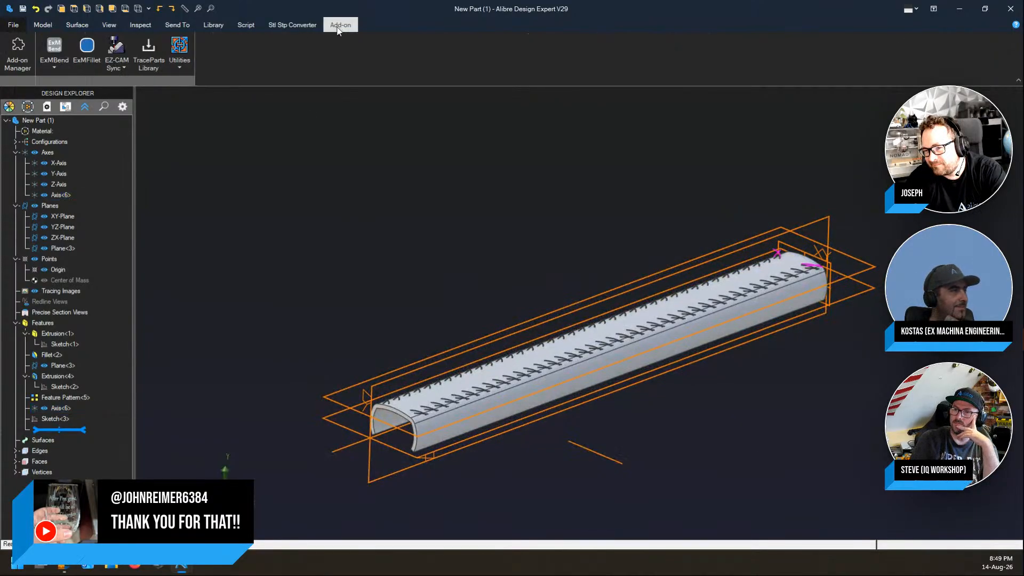
click(56, 58)
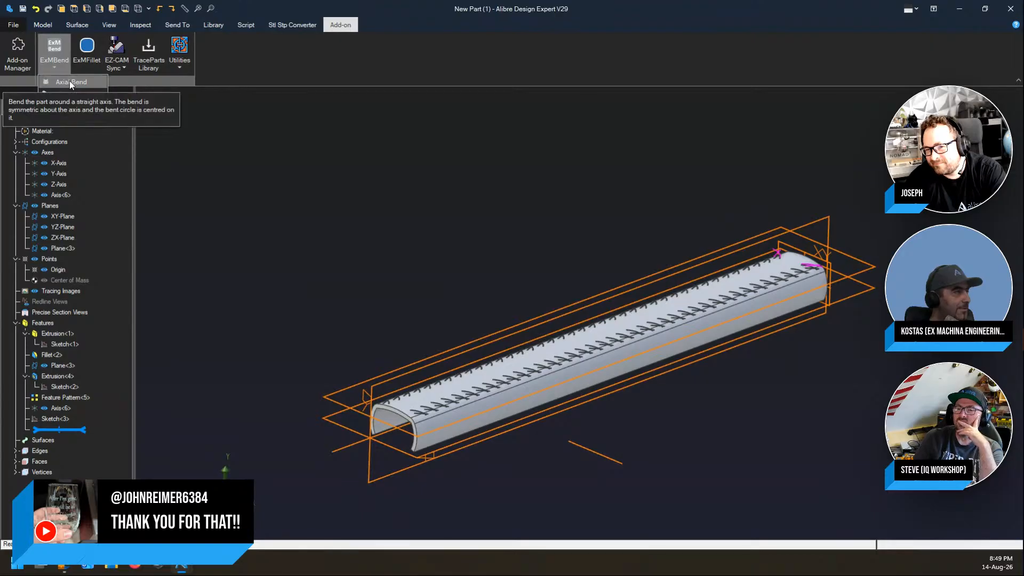
click(69, 81)
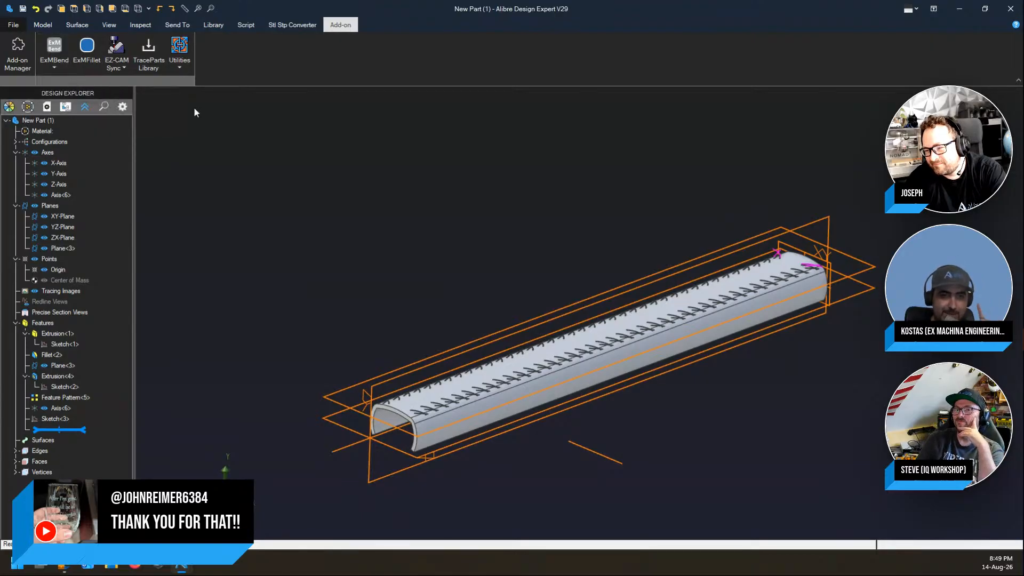
drag(862, 15, 249, 106)
scroll(855, 377, down, 5)
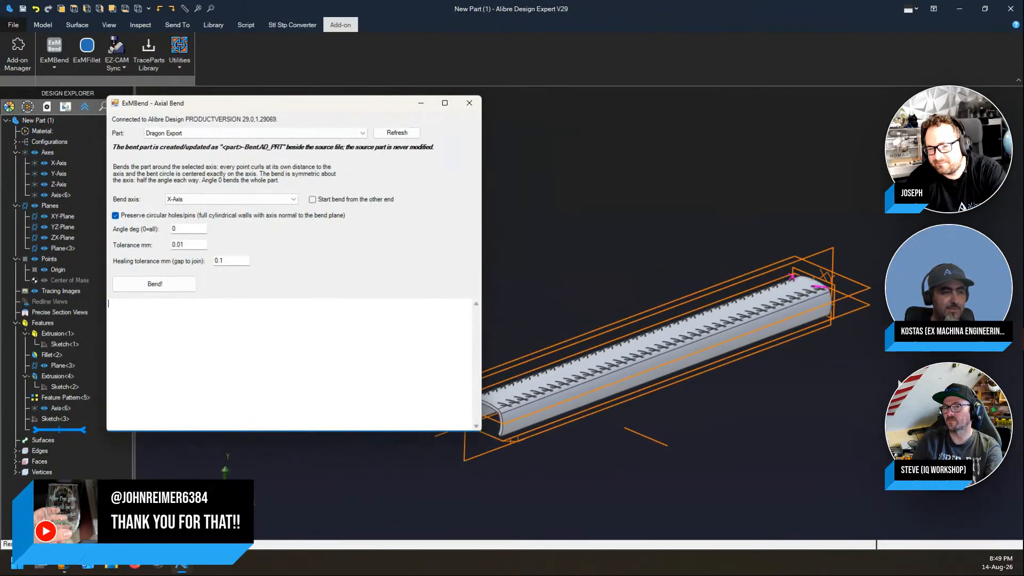
scroll(526, 330, up, 3)
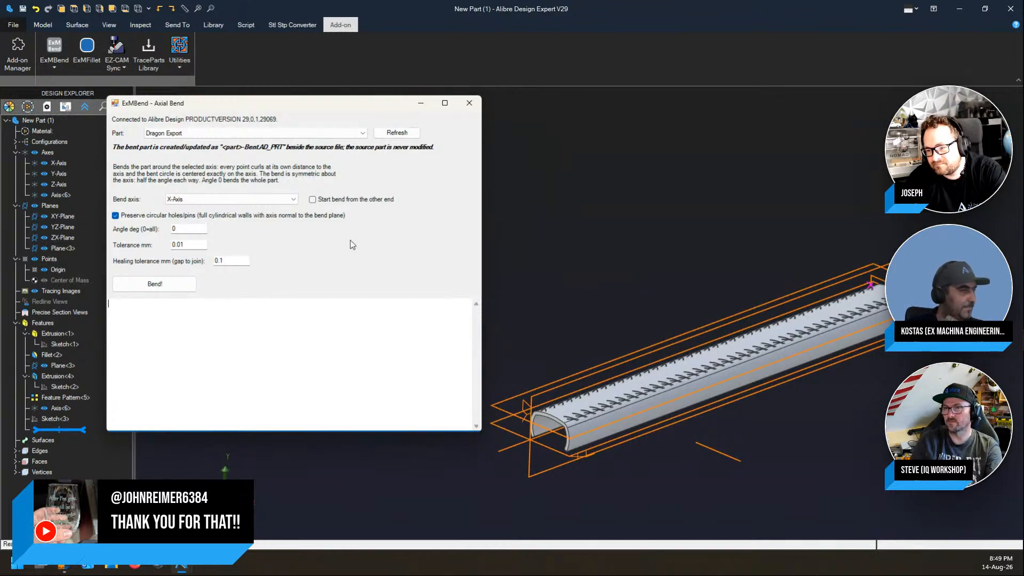
click(275, 200)
click(252, 233)
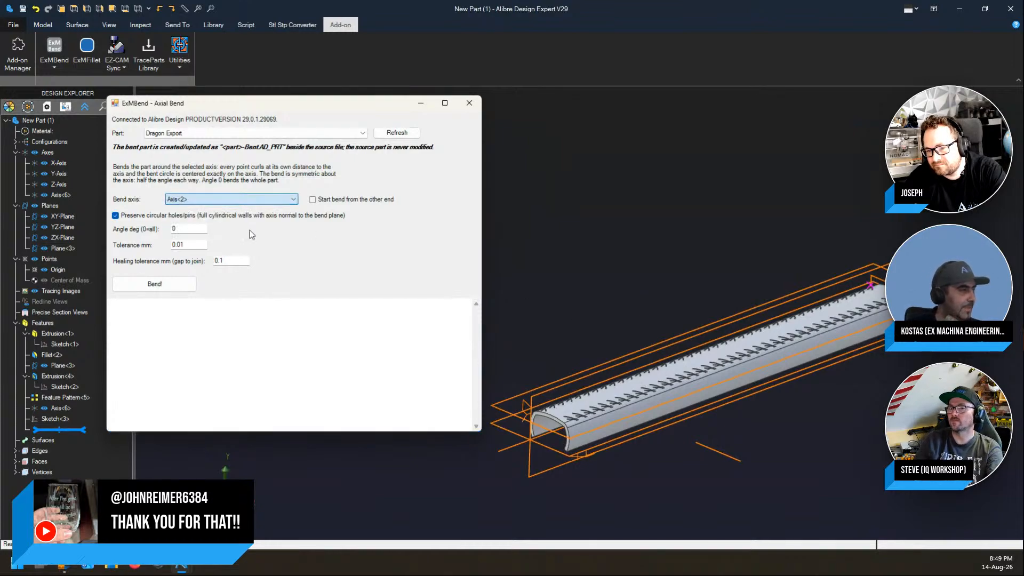
click(405, 318)
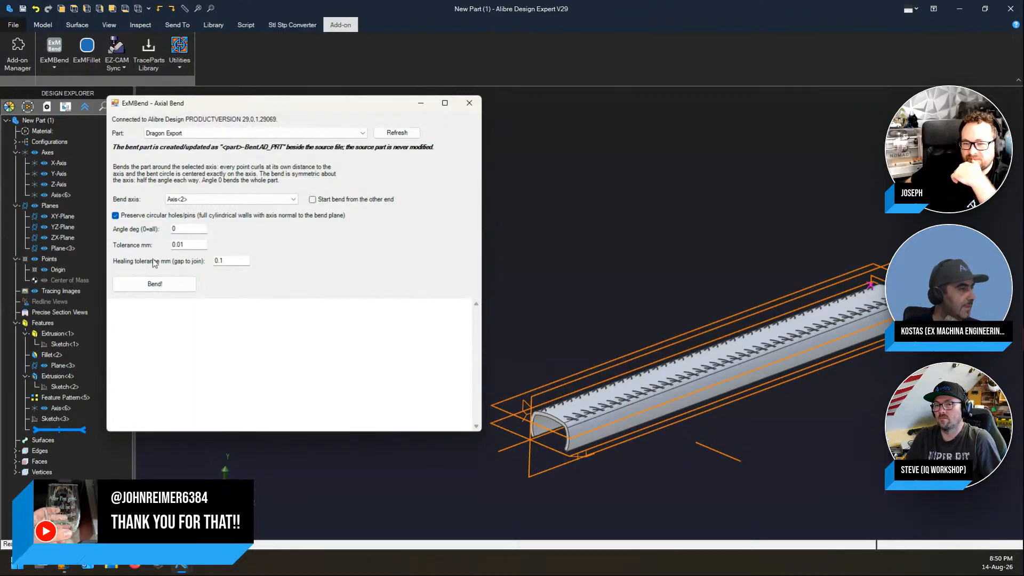
click(115, 216)
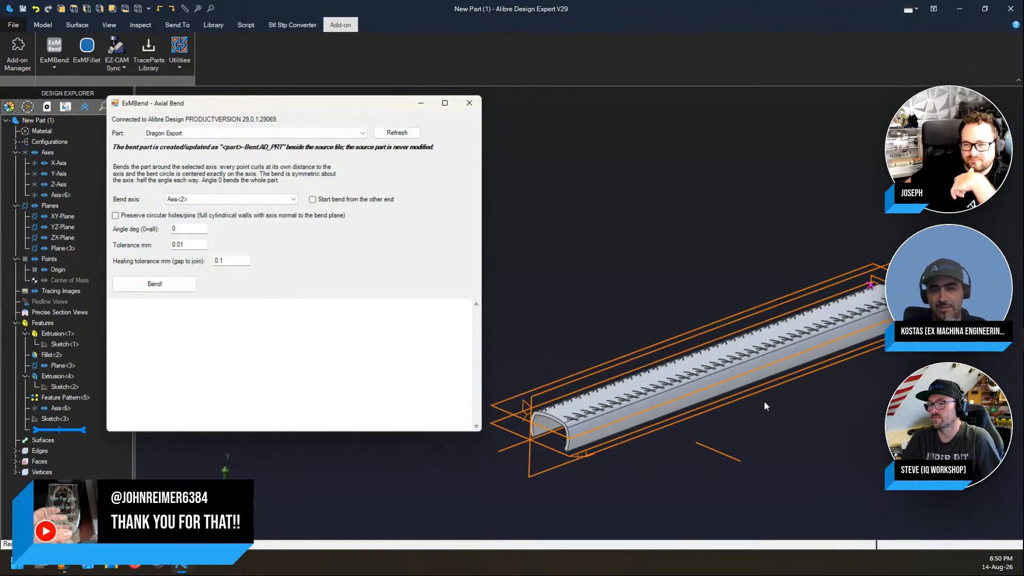
Step: Run the axial bend on Dragon Export and dismiss the completion message
click(164, 289)
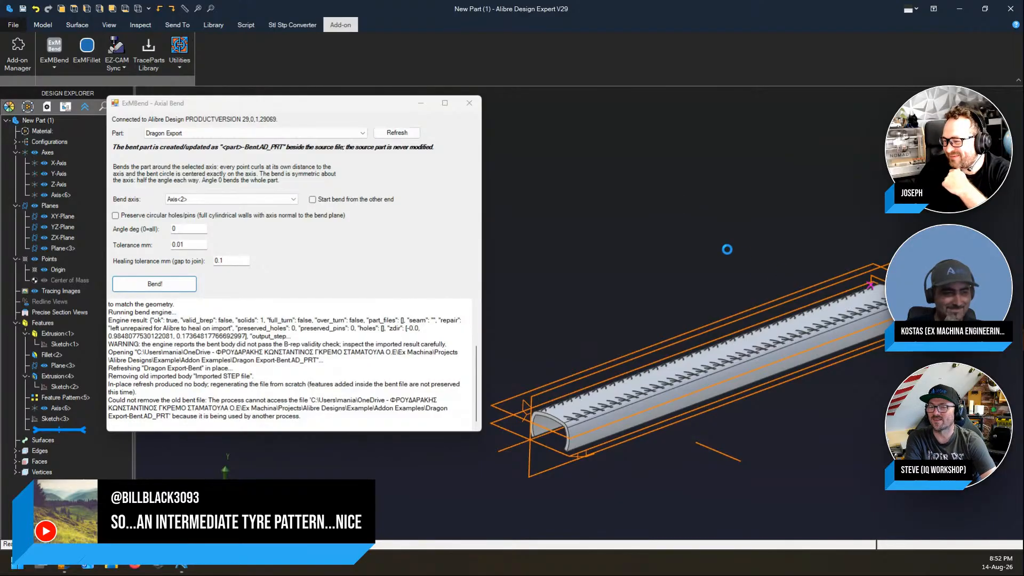
key(alt+F4)
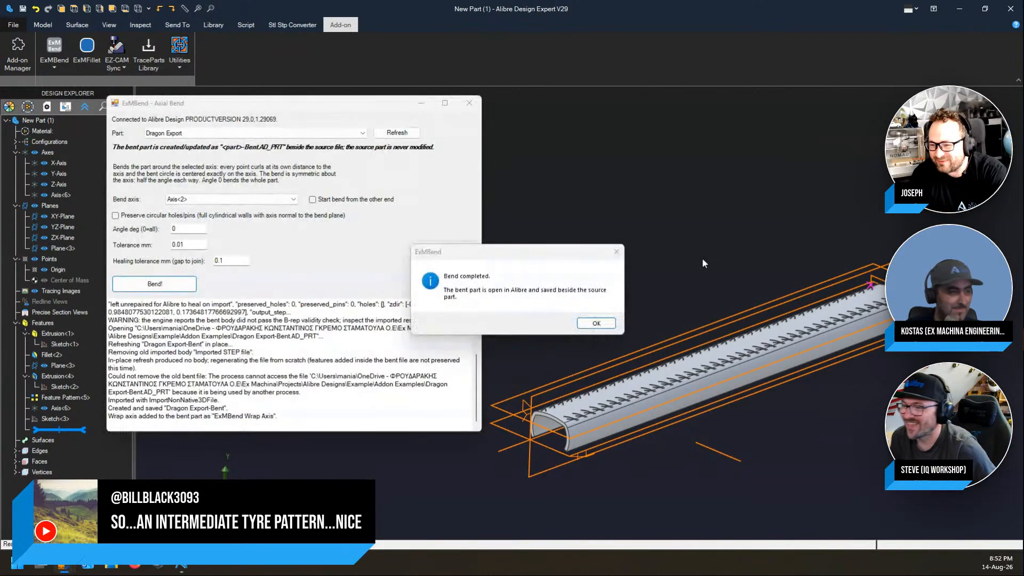
click(611, 327)
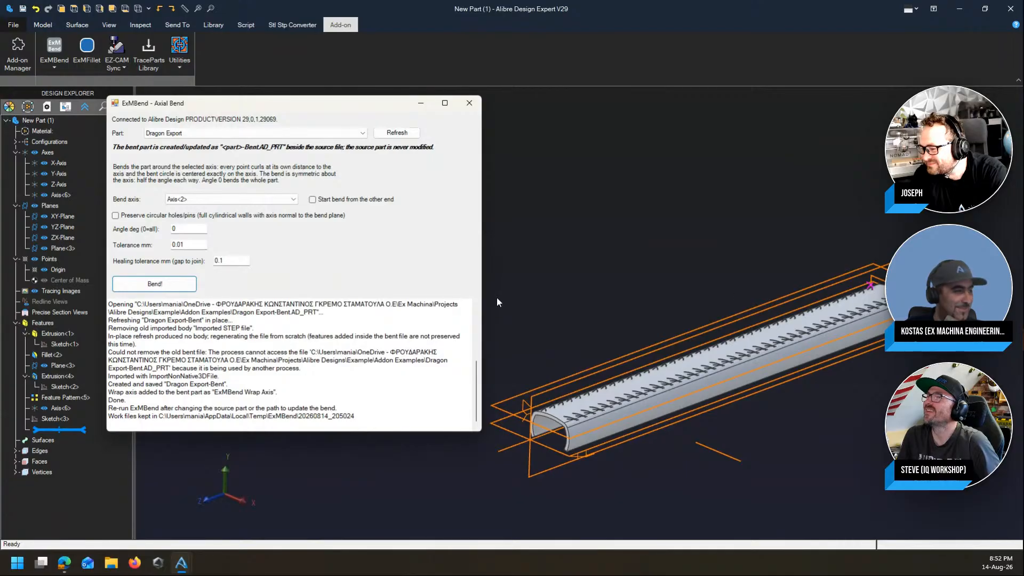
Step: Choose New Part (1) as the part to bend, and return to the main part window
click(363, 133)
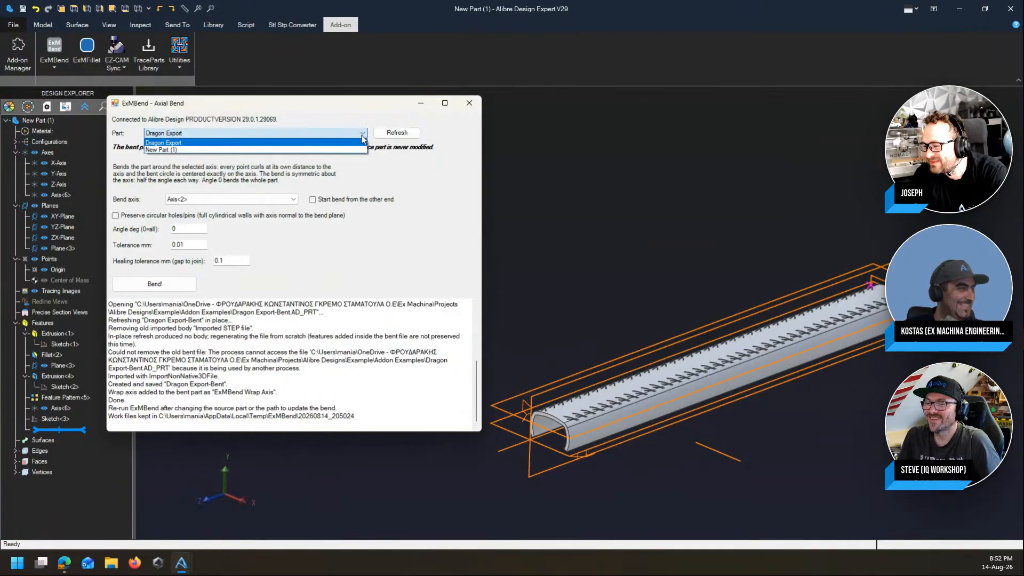
click(247, 151)
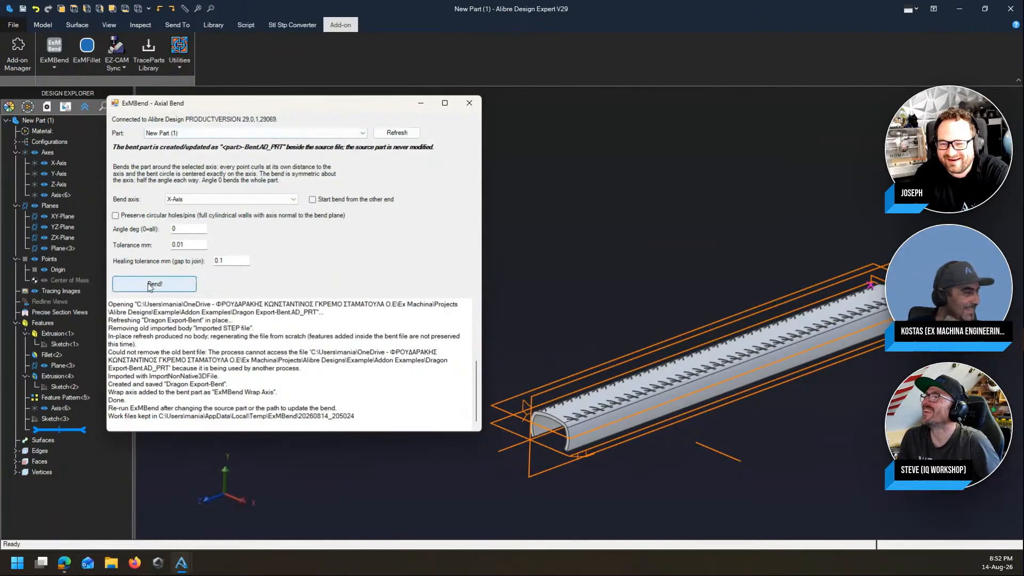
click(706, 200)
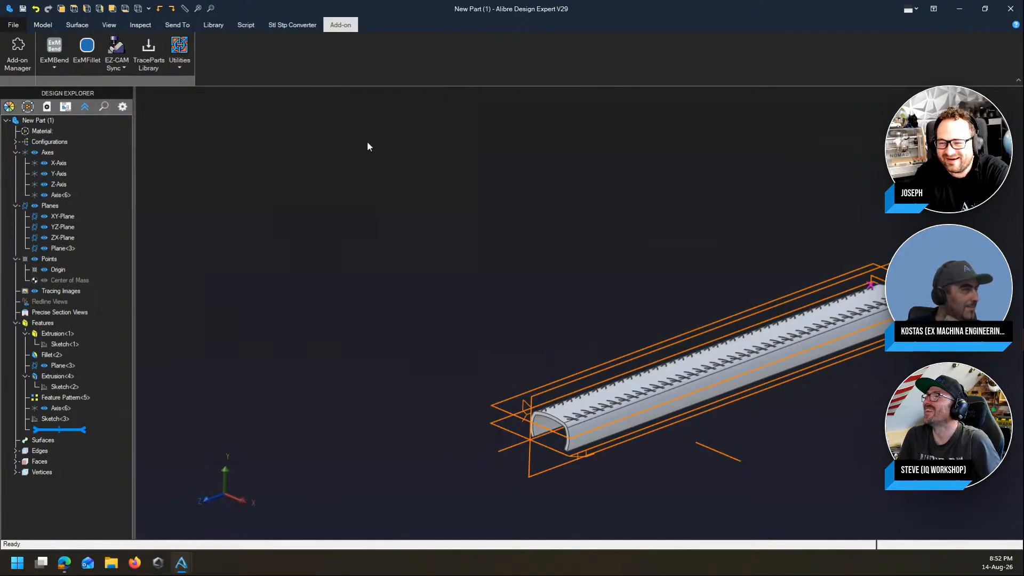
Step: Save the part as Tyre in the Addon Examples folder
click(23, 9)
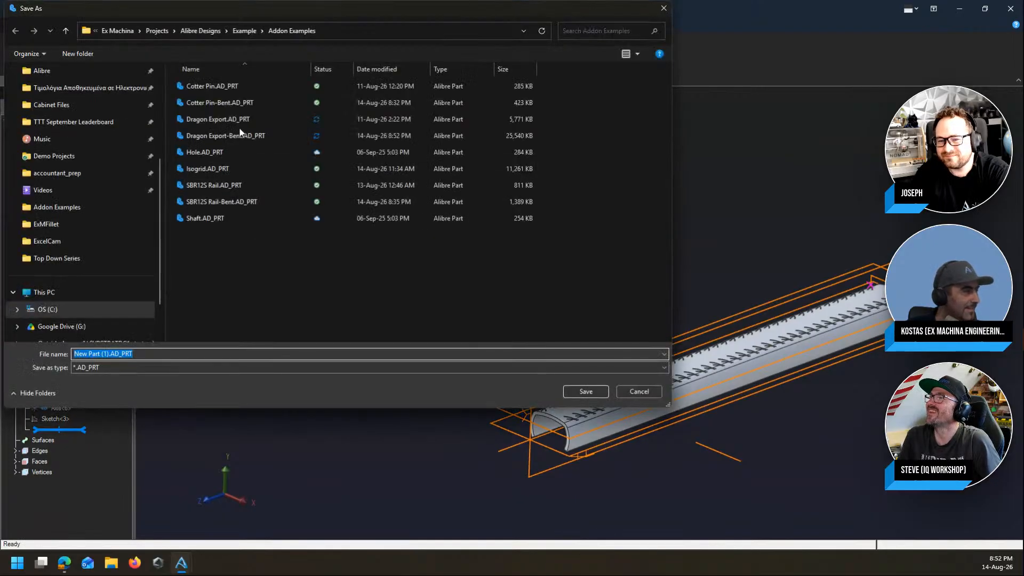
text(Tyre)
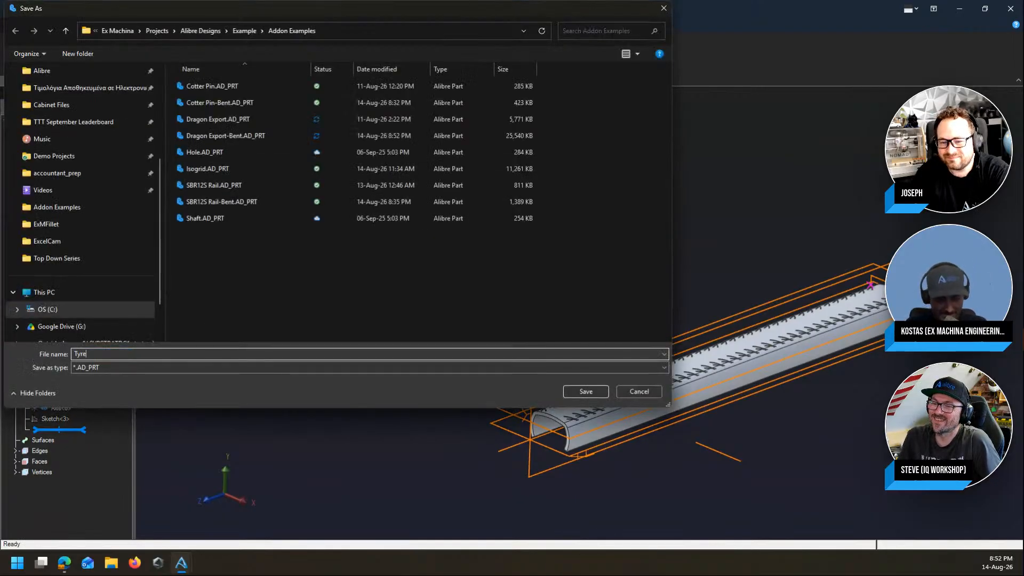
key(Return)
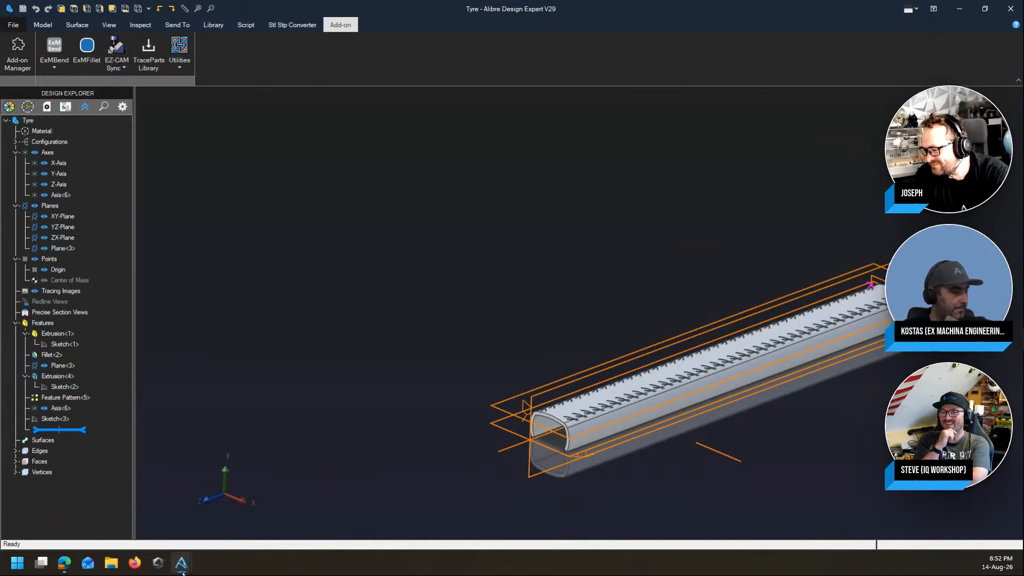
Step: Check the part choices in the already open Axial Bend window and close that window
mouse_move(181, 563)
click(363, 508)
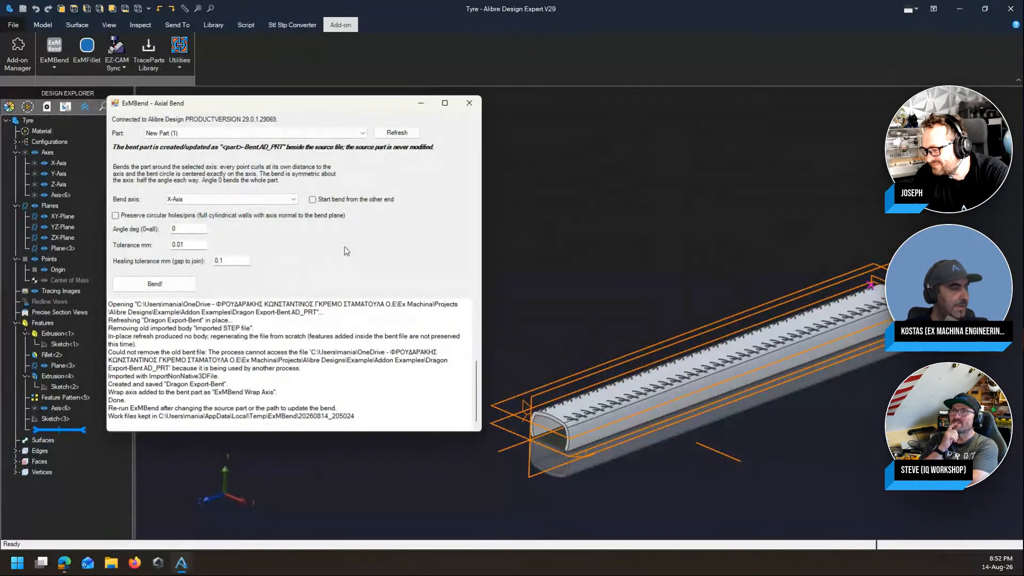
click(213, 133)
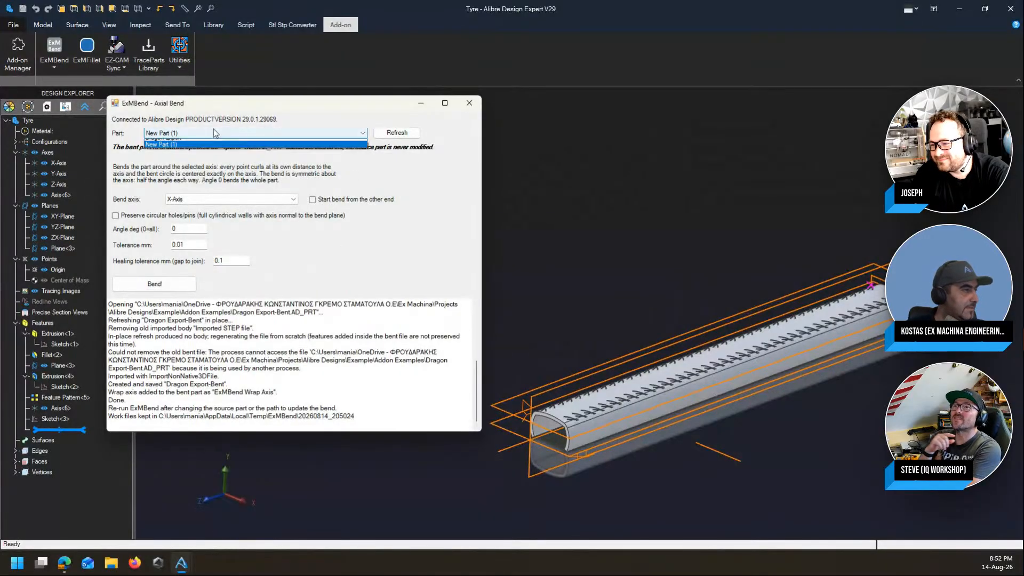
click(440, 129)
click(470, 103)
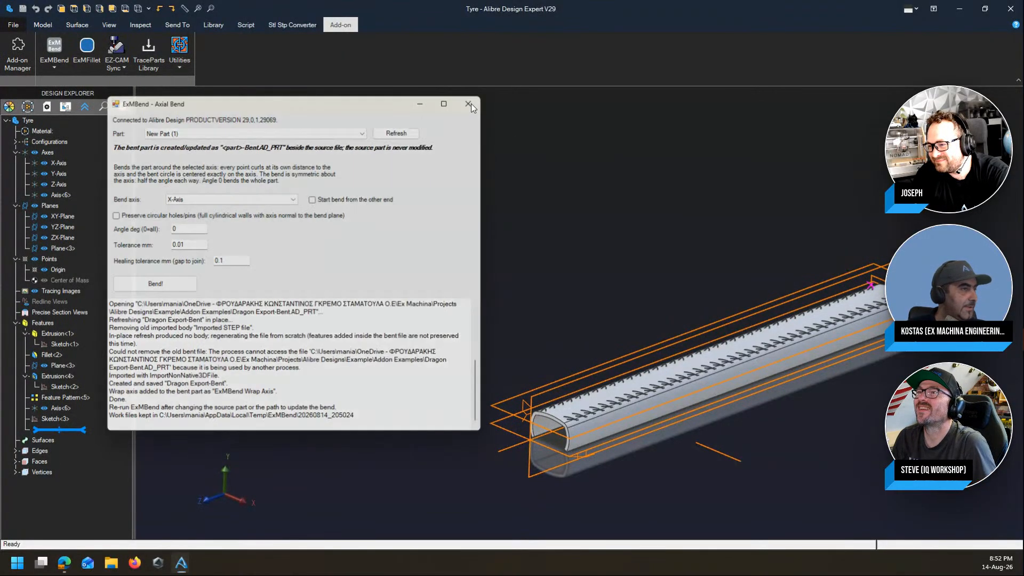
Step: Reopen the ExMBend Axial Bend tool and choose Tyre as the part to bend
click(62, 68)
click(63, 79)
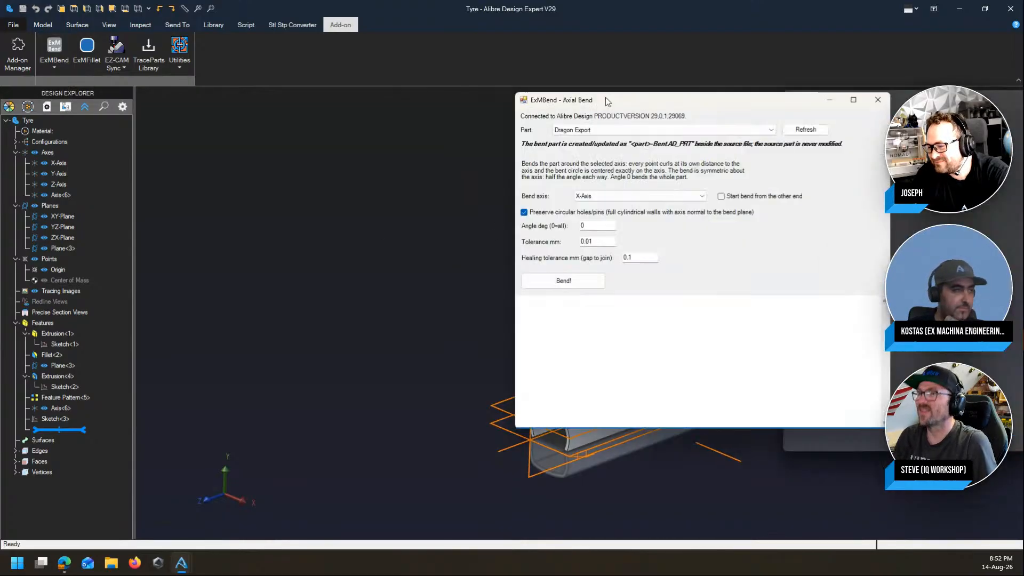
drag(606, 97, 272, 99)
click(276, 135)
click(270, 142)
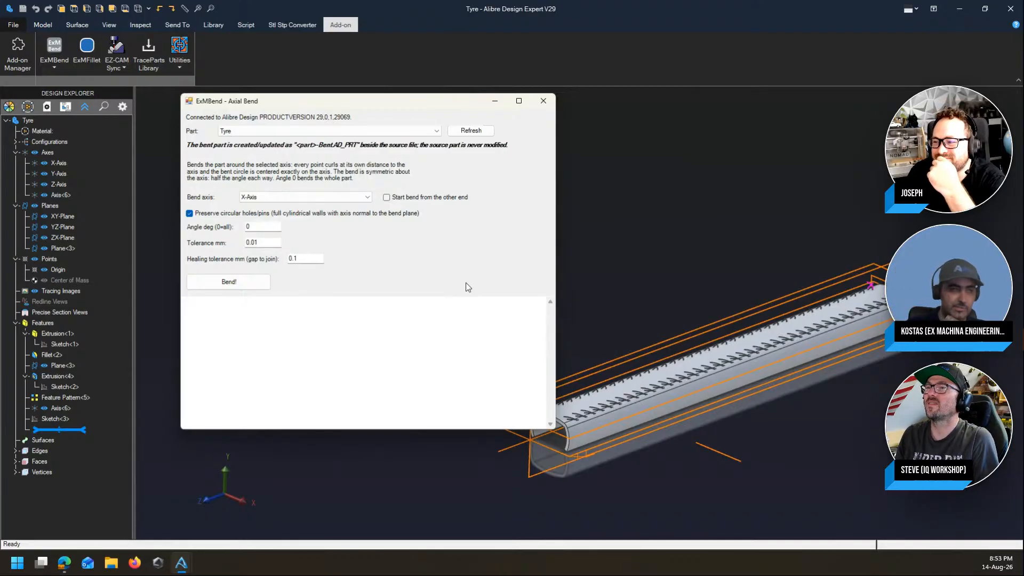
Step: Set Axis<6> as the bend axis for the Tyre part and run the axial bend
click(351, 197)
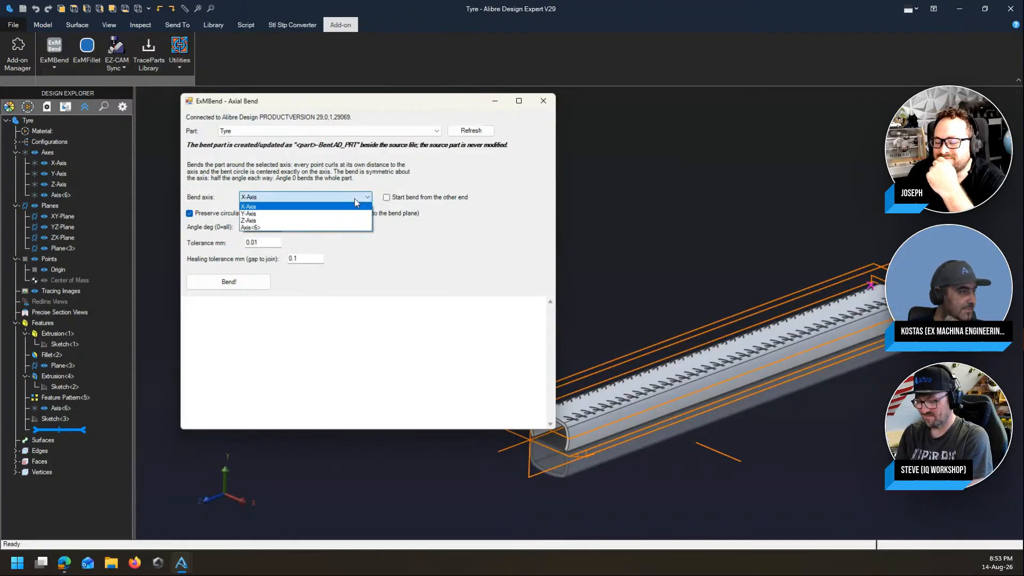
click(282, 230)
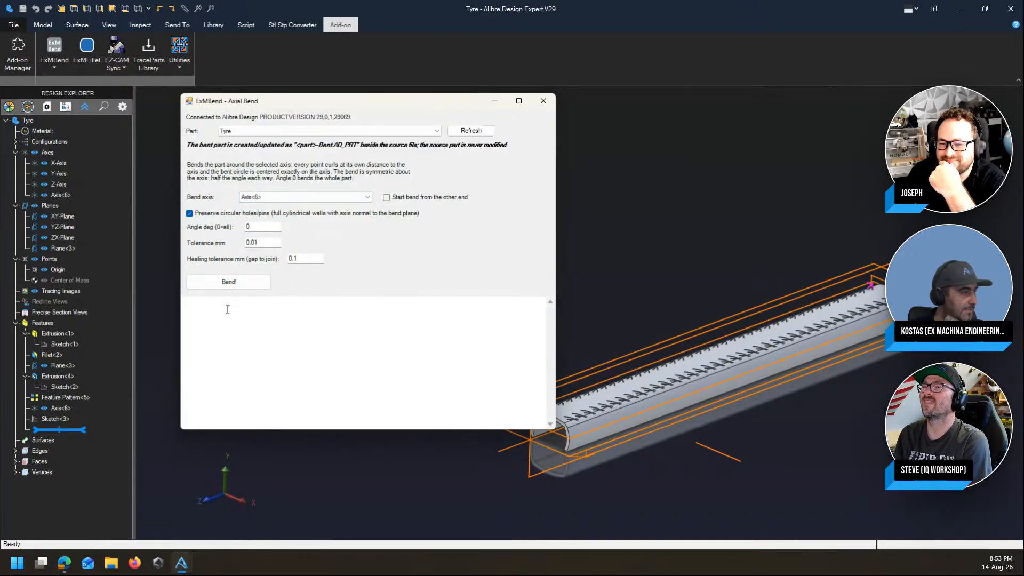
click(249, 283)
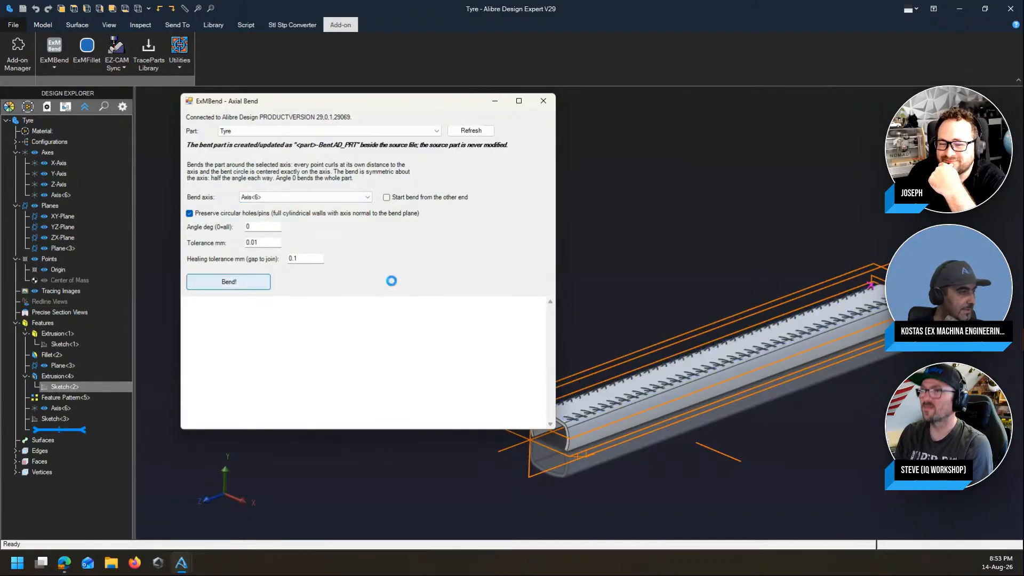
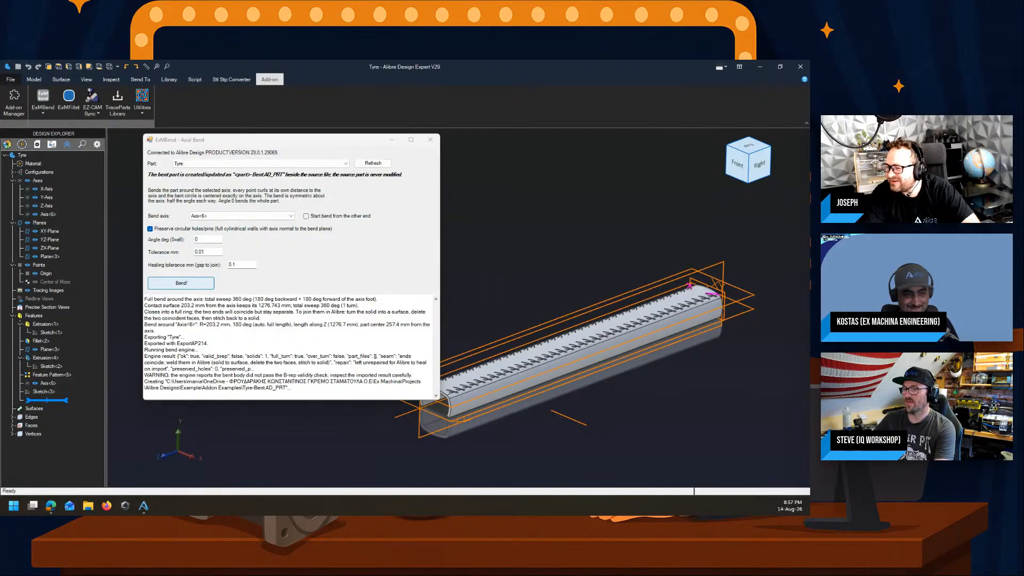
Step: Inspect the curved groove sketch of the tread cut, then close it and dismiss the open-sketch warning
key(Escape)
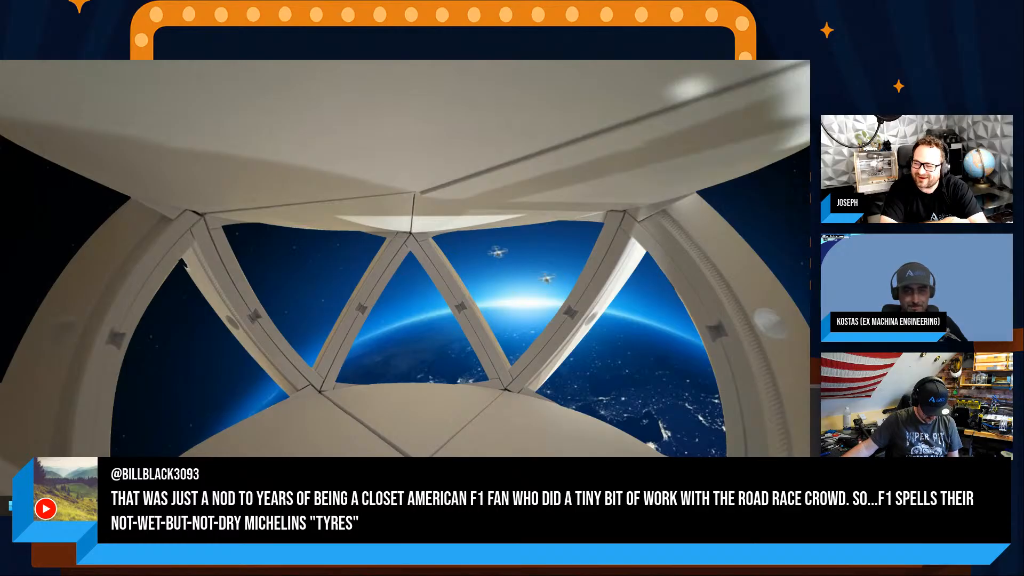
mouse_move(738, 288)
mouse_down()
mouse_move(531, 181)
mouse_move(441, 63)
mouse_move(358, 63)
mouse_up()
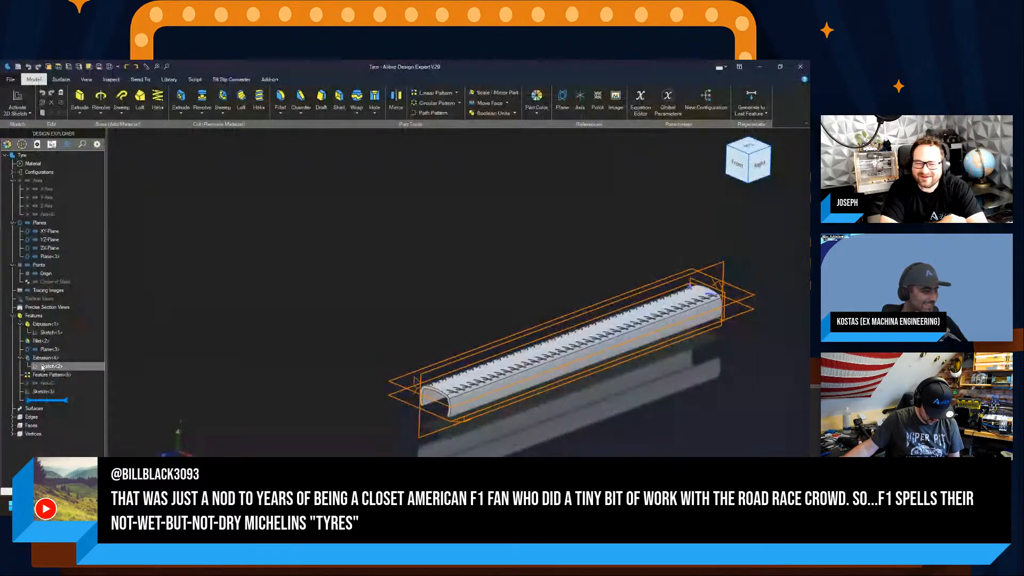
double_click(45, 366)
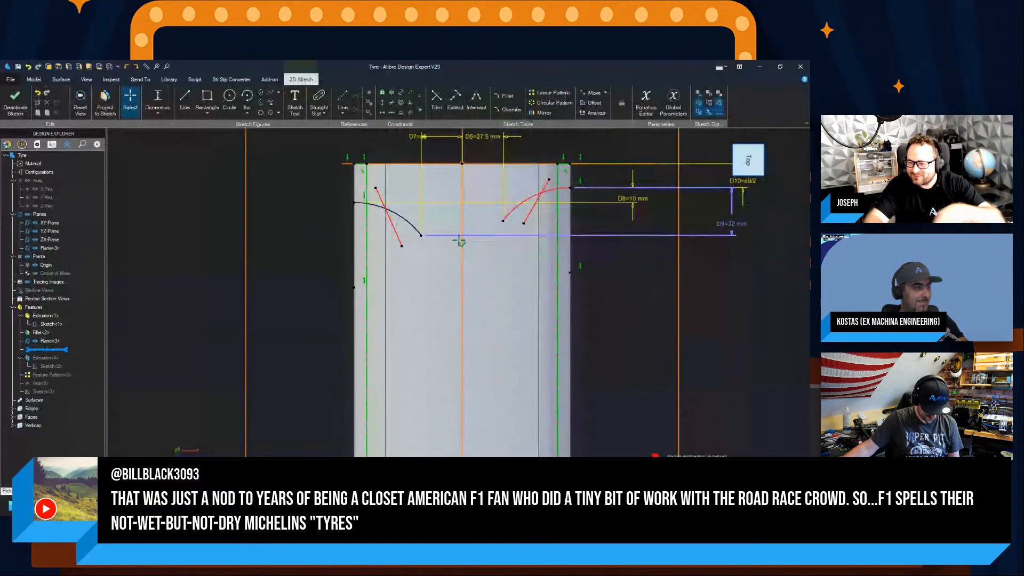
click(397, 230)
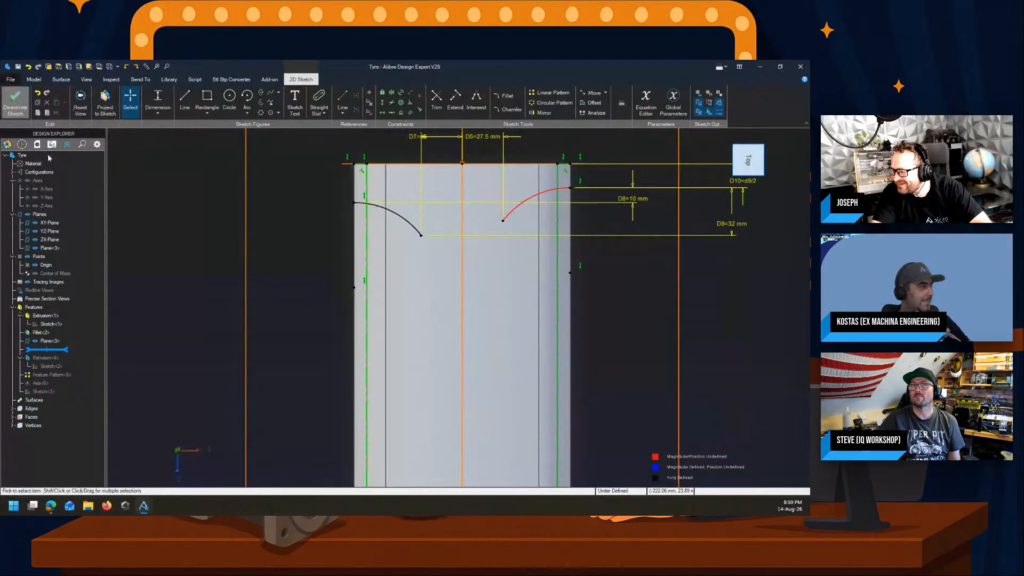
click(15, 99)
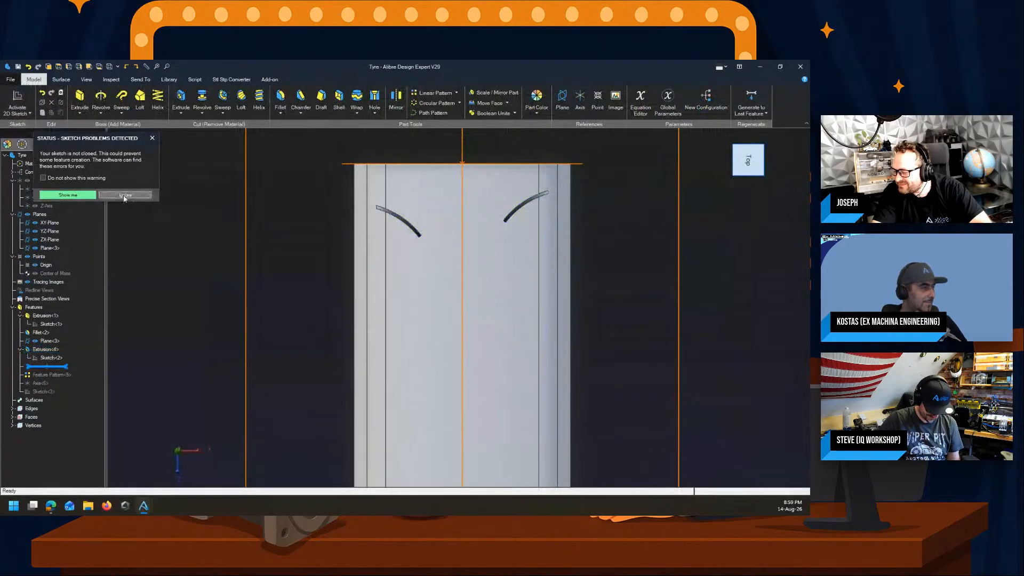
click(125, 195)
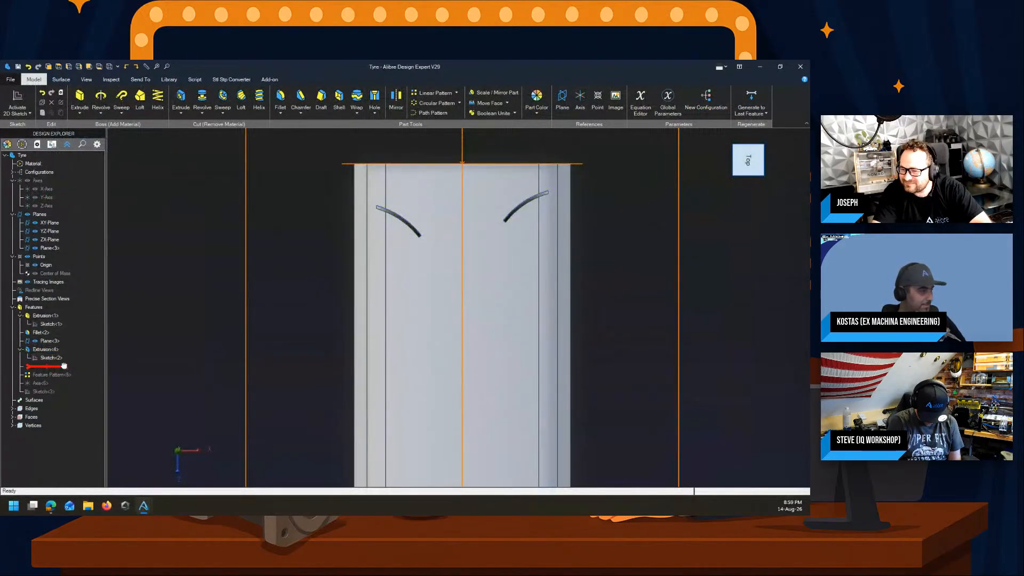
Step: Edit the tread groove pattern along the Z-Axis, setting the spacing to 50 mm and the number of instances to 25
drag(47, 366, 53, 375)
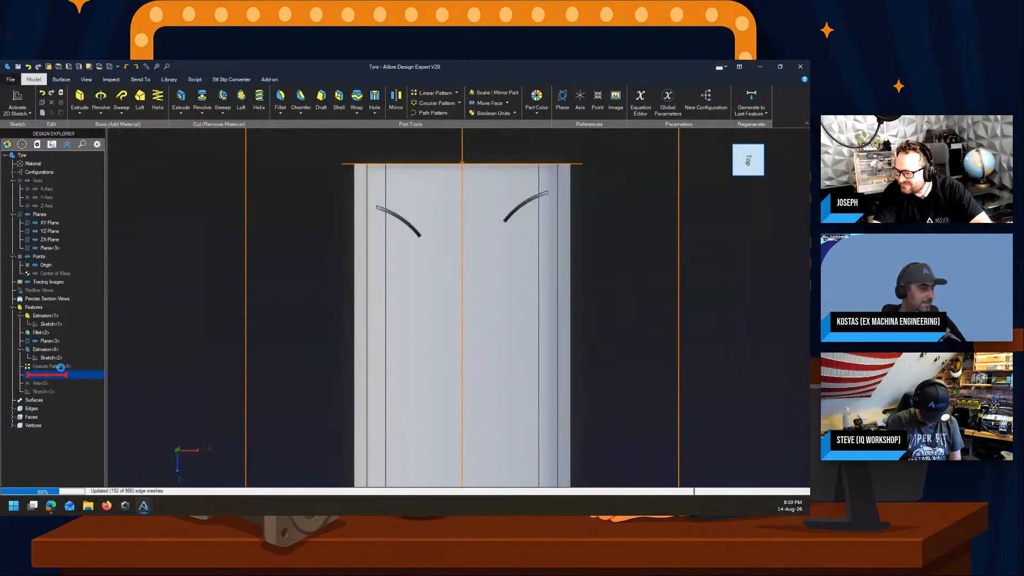
right_click(62, 367)
click(80, 372)
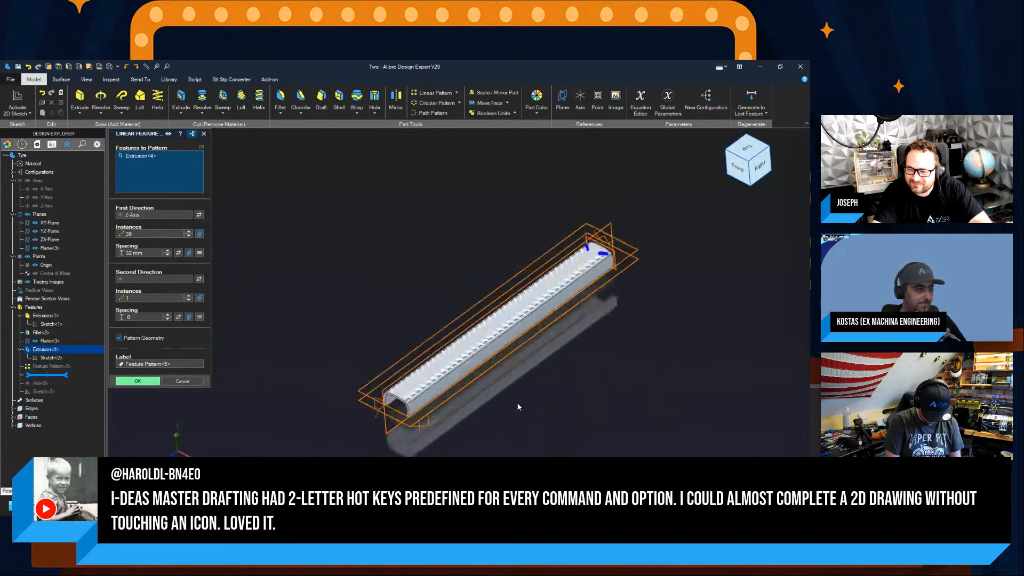
click(144, 253)
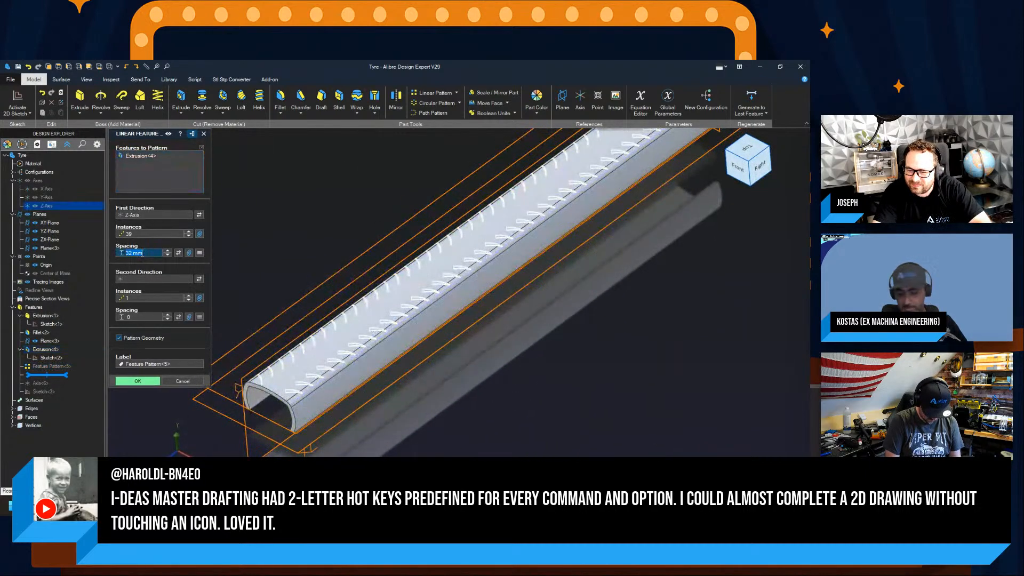
text(50)
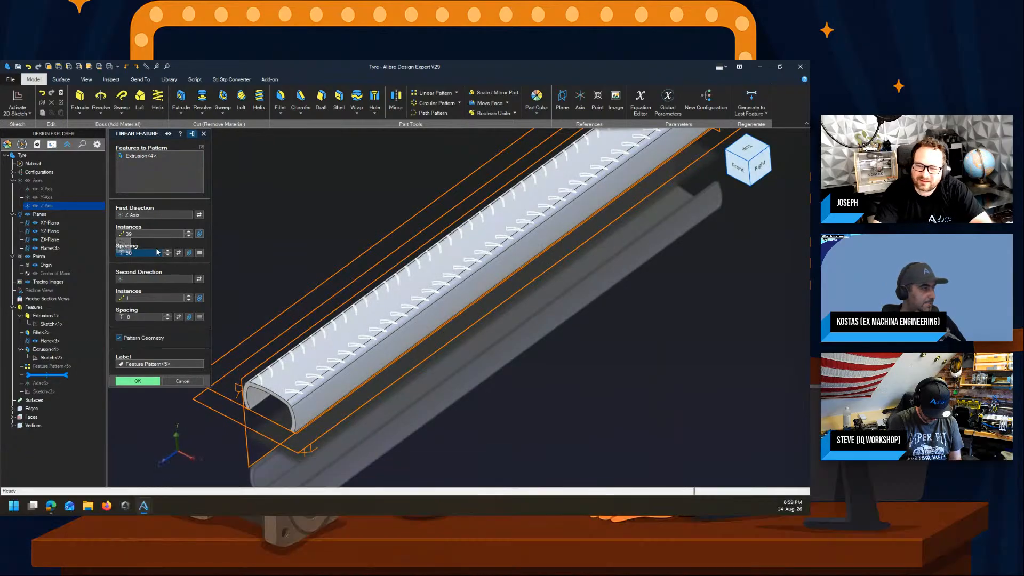
click(141, 366)
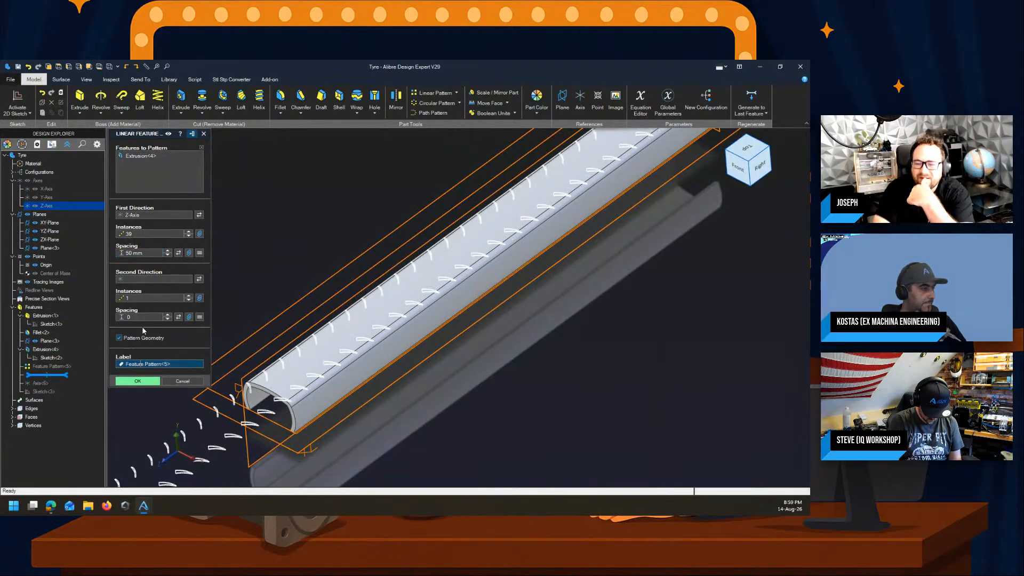
click(188, 237)
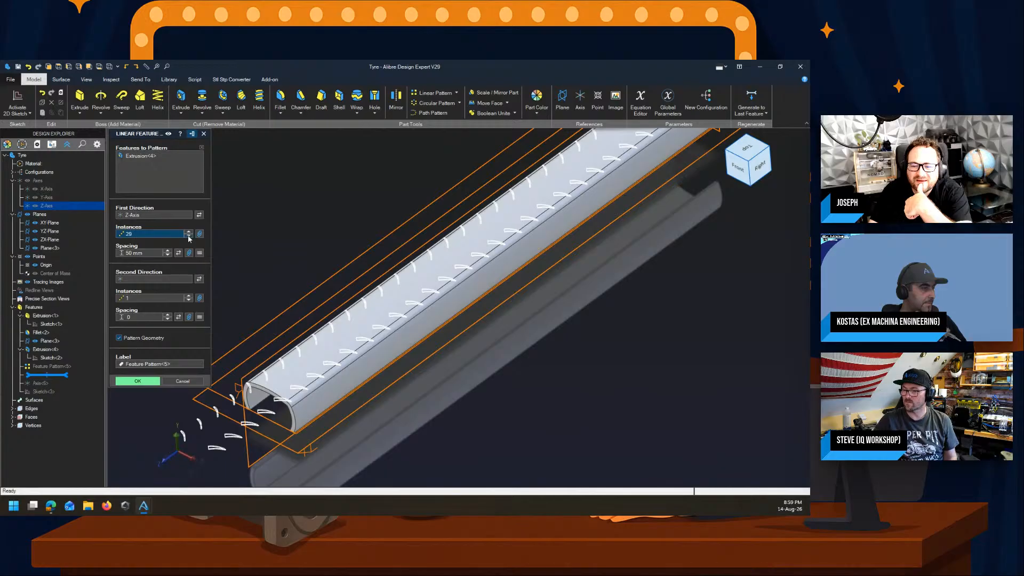
click(188, 236)
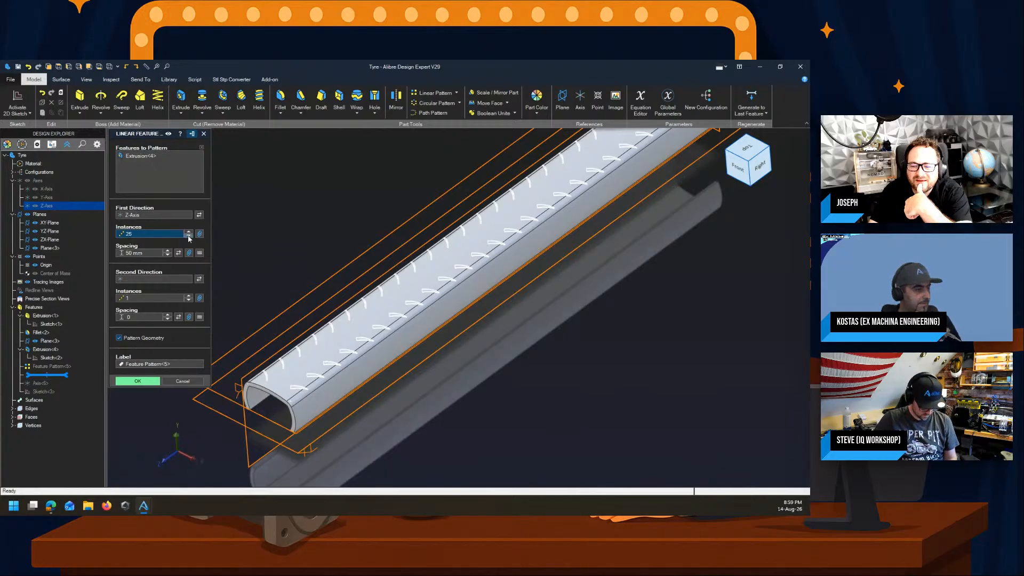
click(143, 381)
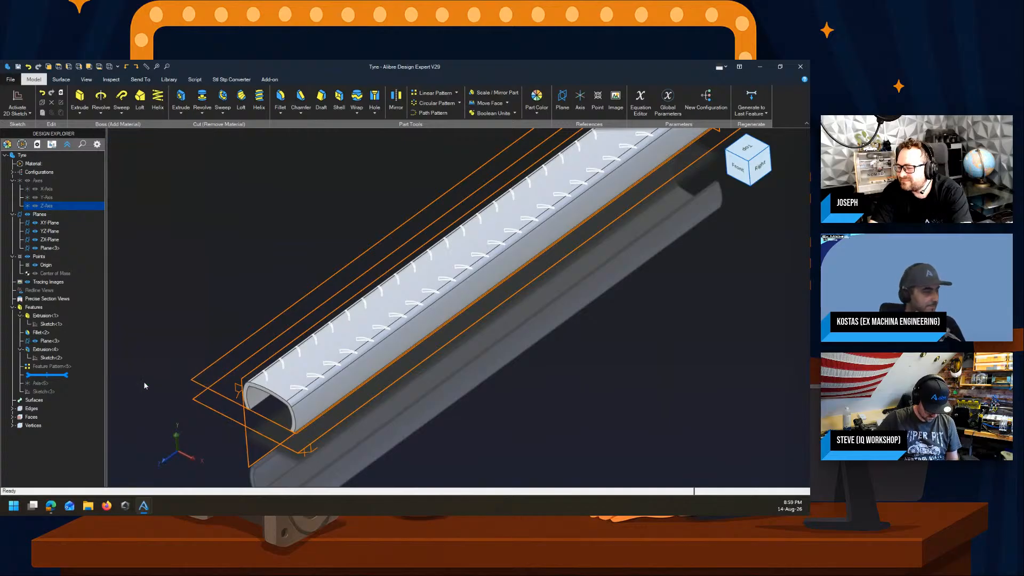
Step: View the tread strip from the top and restore the feature history to its last feature
click(746, 150)
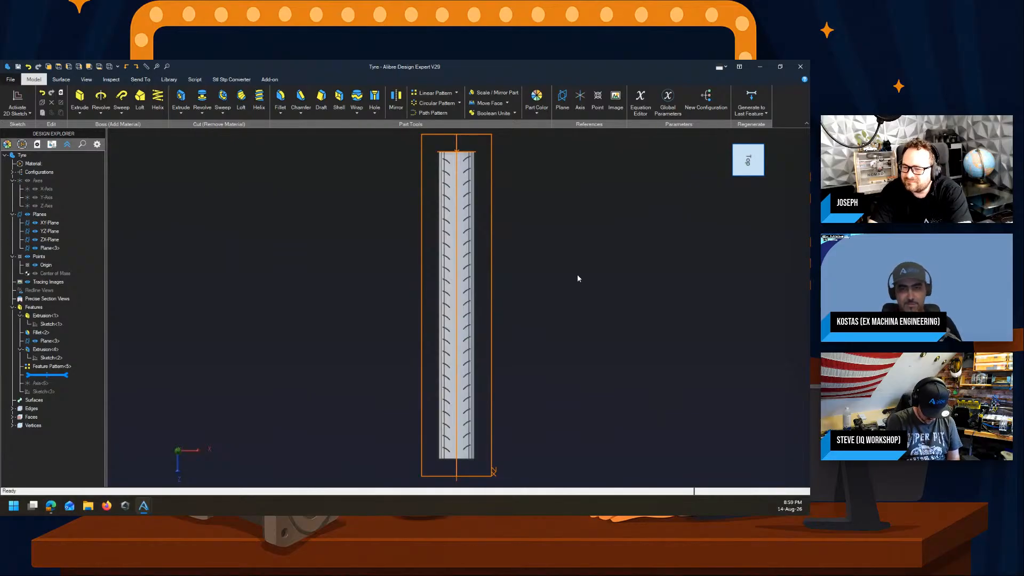
click(18, 100)
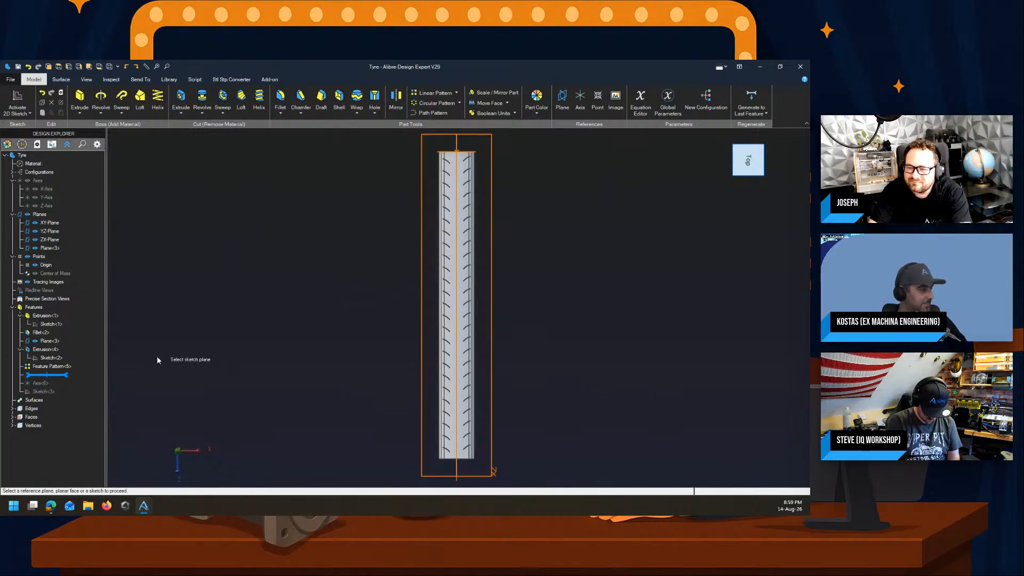
key(Escape)
key(ctrl+z)
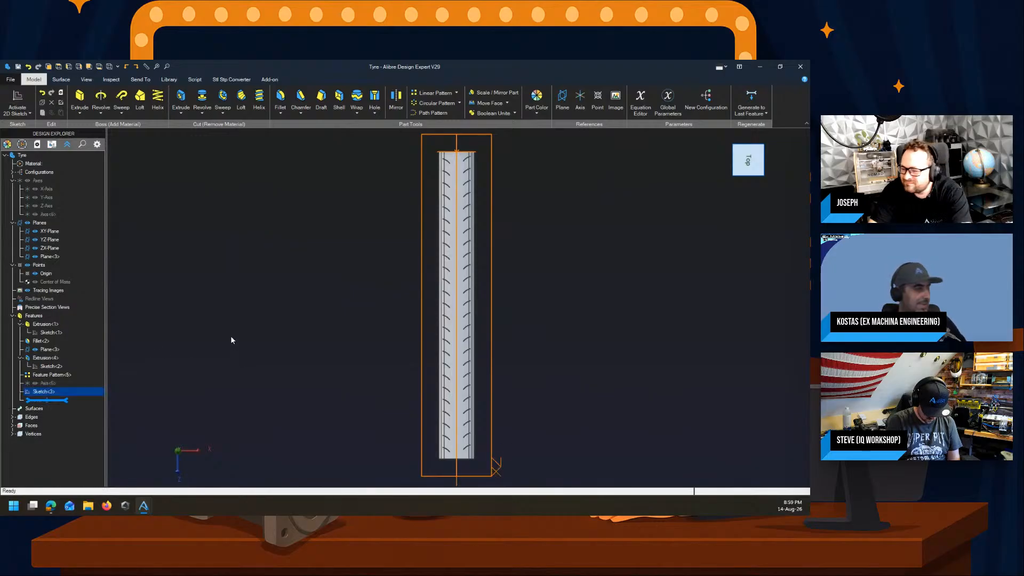
click(219, 324)
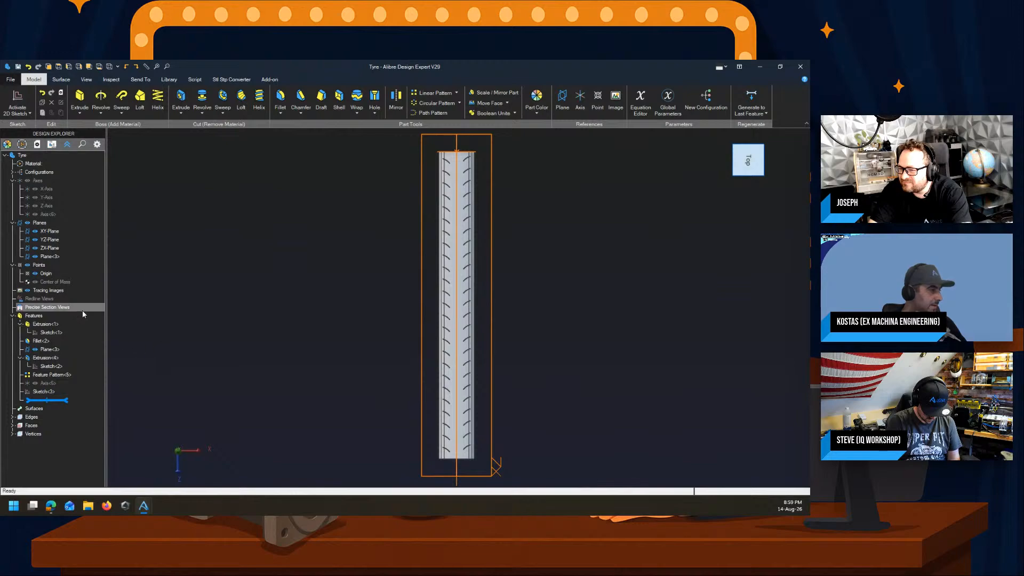
Step: Sketch an off-centre rectangle on Plane<3>, about 12 mm wide and 1320 mm long, overhanging both ends of the strip
click(49, 349)
click(4, 104)
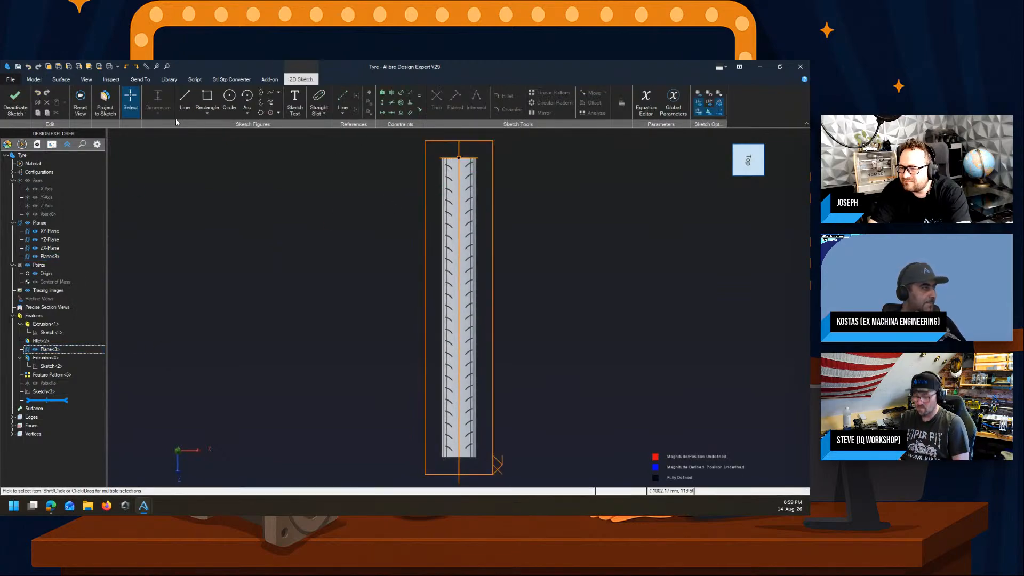
click(207, 98)
scroll(453, 185, up, 5)
scroll(448, 148, up, 3)
middle_drag(457, 206, 459, 332)
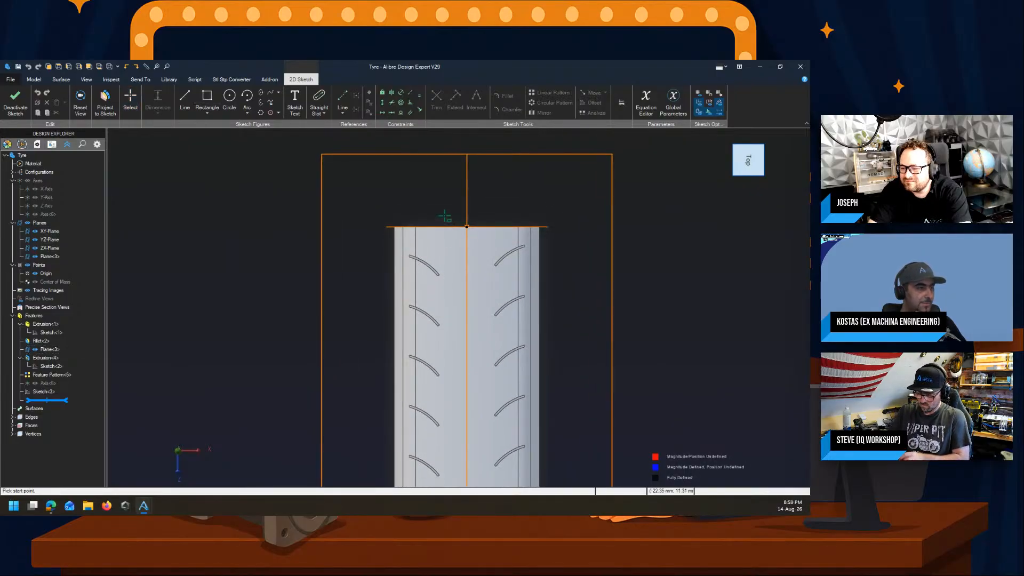
click(445, 214)
scroll(463, 235, down, 5)
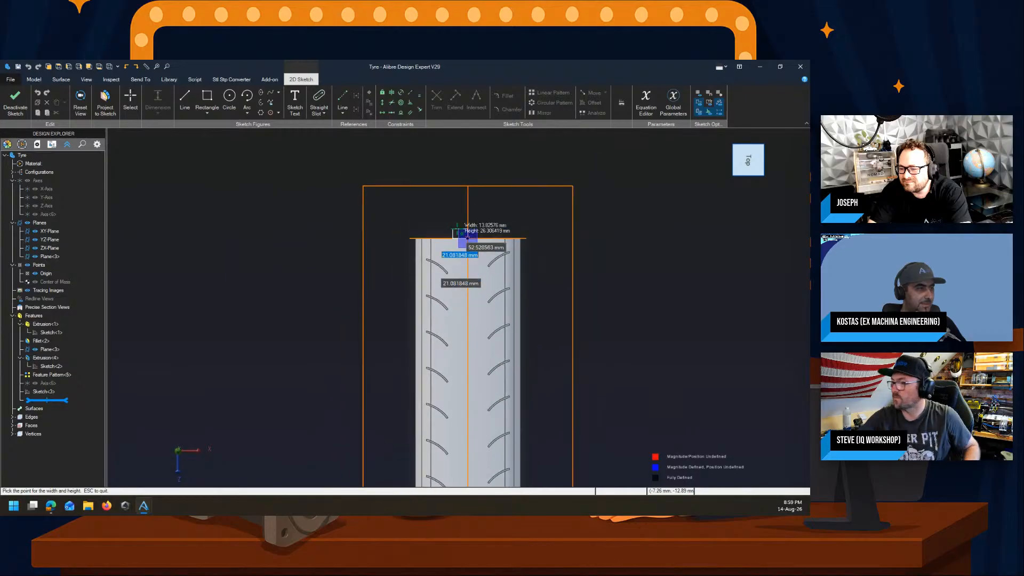
scroll(480, 392, down, 6)
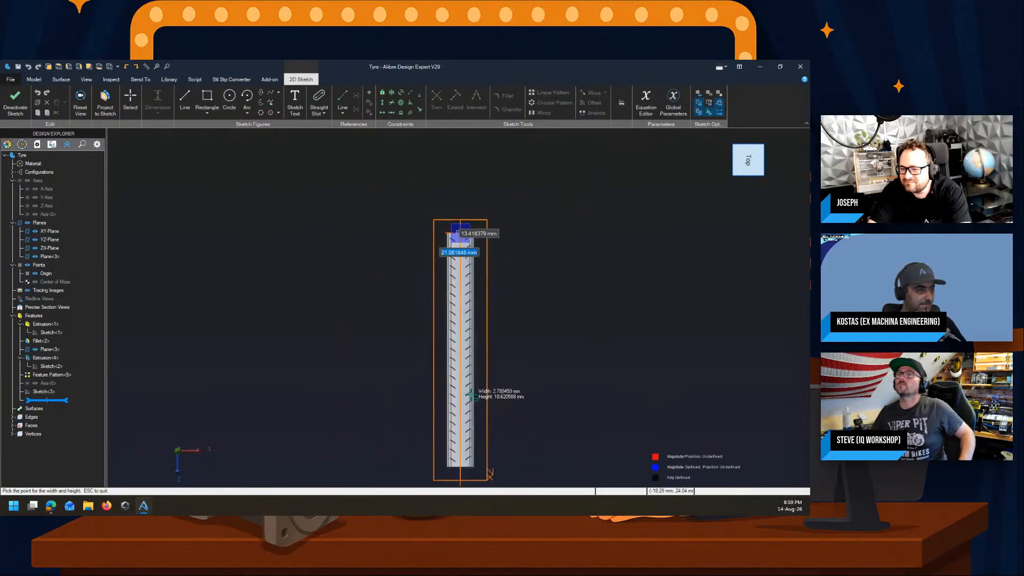
middle_drag(463, 322, 441, 277)
scroll(440, 276, up, 8)
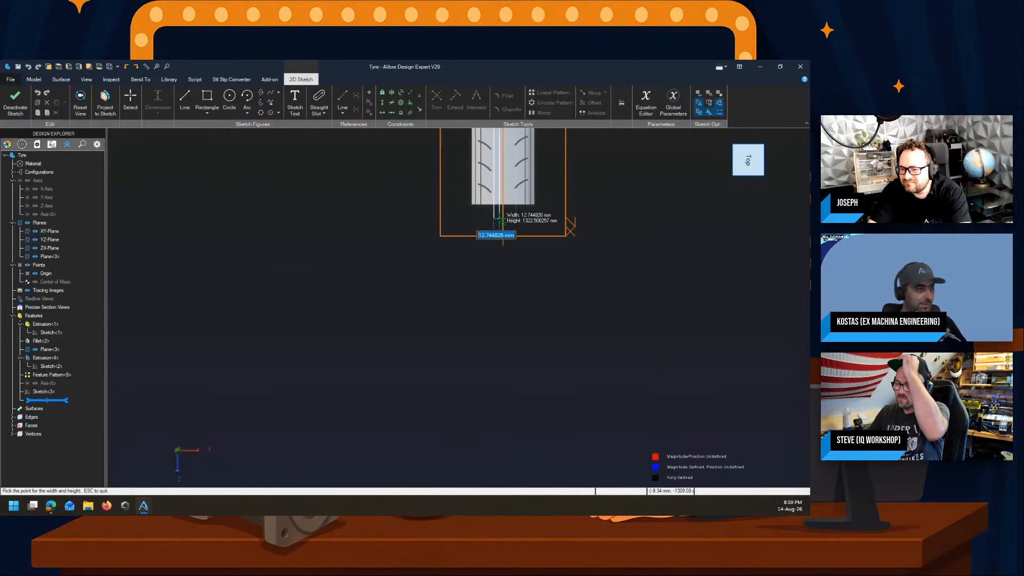
click(495, 211)
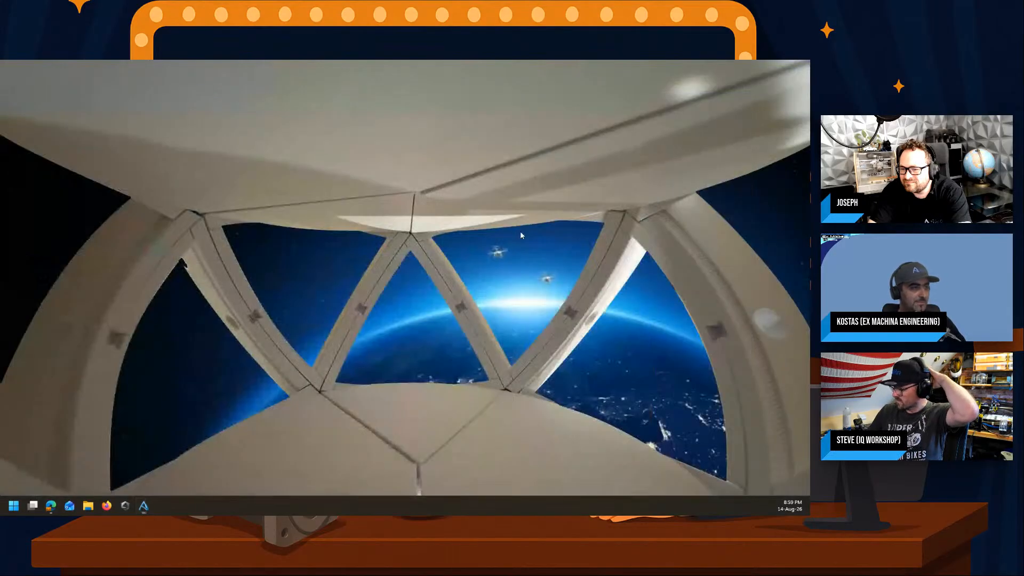
Step: Bring the Tyre window back into view and exit the rectangle sketch
mouse_move(144, 510)
click(181, 472)
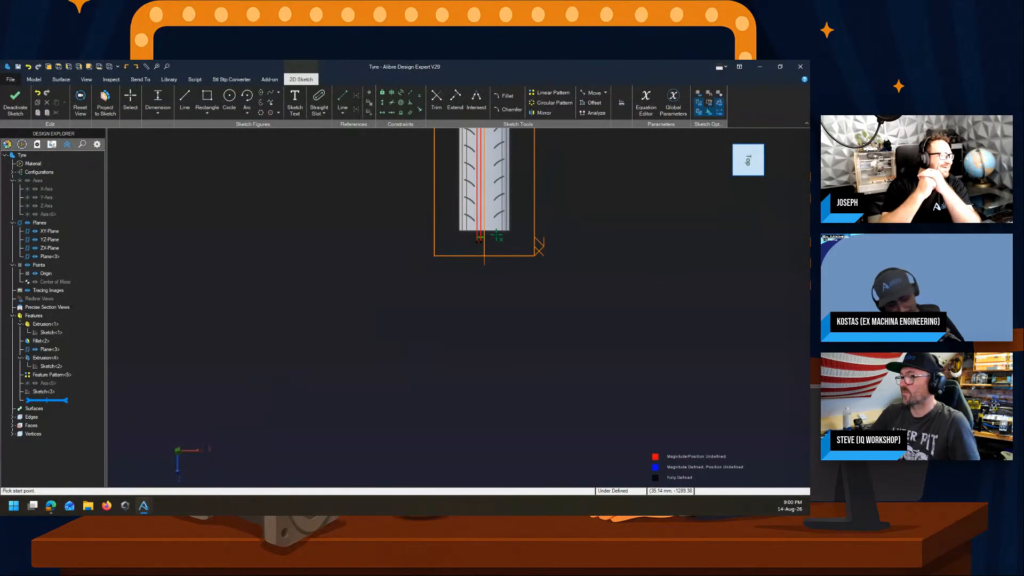
scroll(500, 192, up, 5)
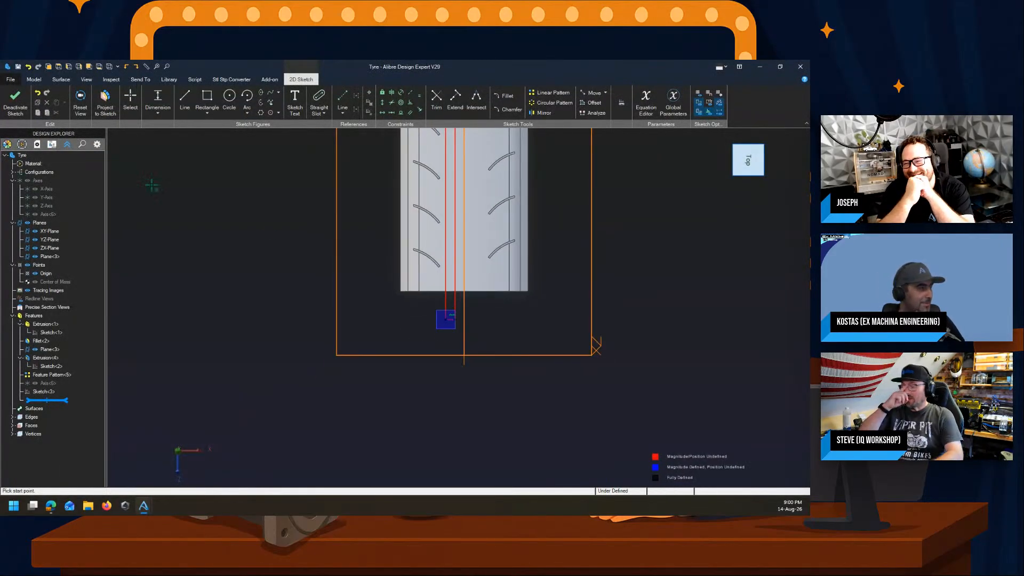
click(16, 111)
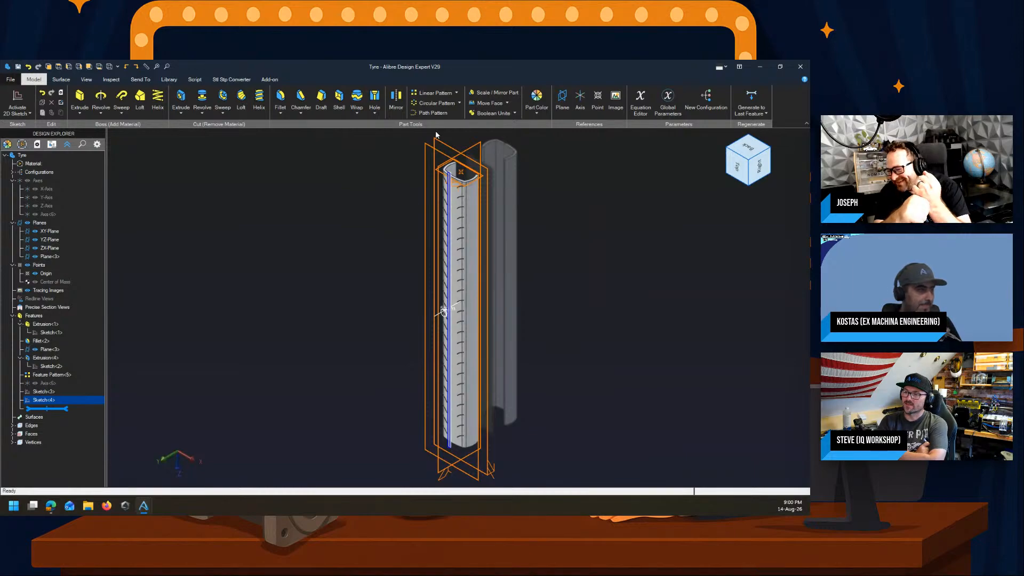
Step: Extrude-cut the long rectangle sketch 5 mm deep to form a lengthwise groove in the tread
key(x)
scroll(433, 165, up, 5)
scroll(412, 180, up, 2)
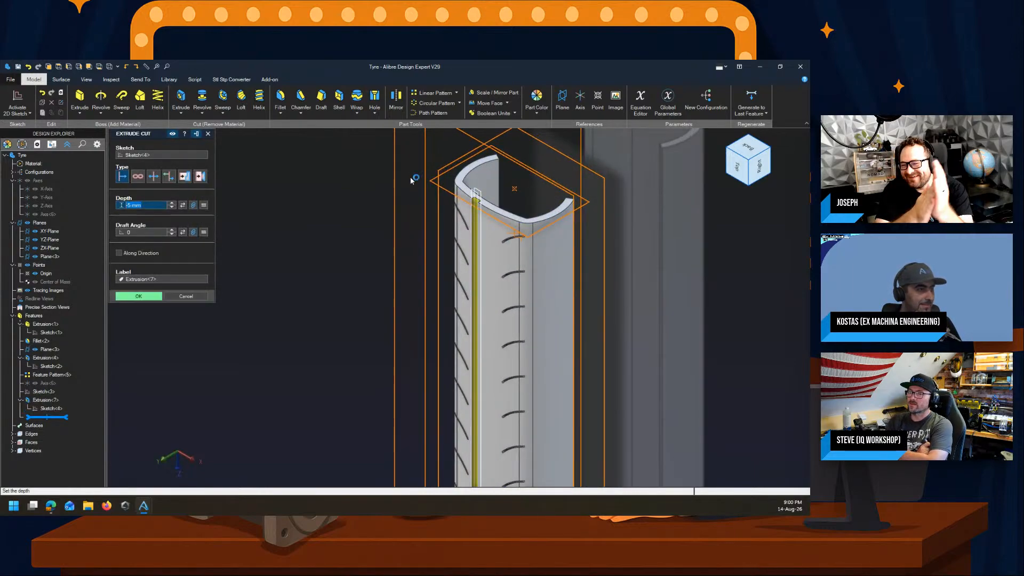
key(Return)
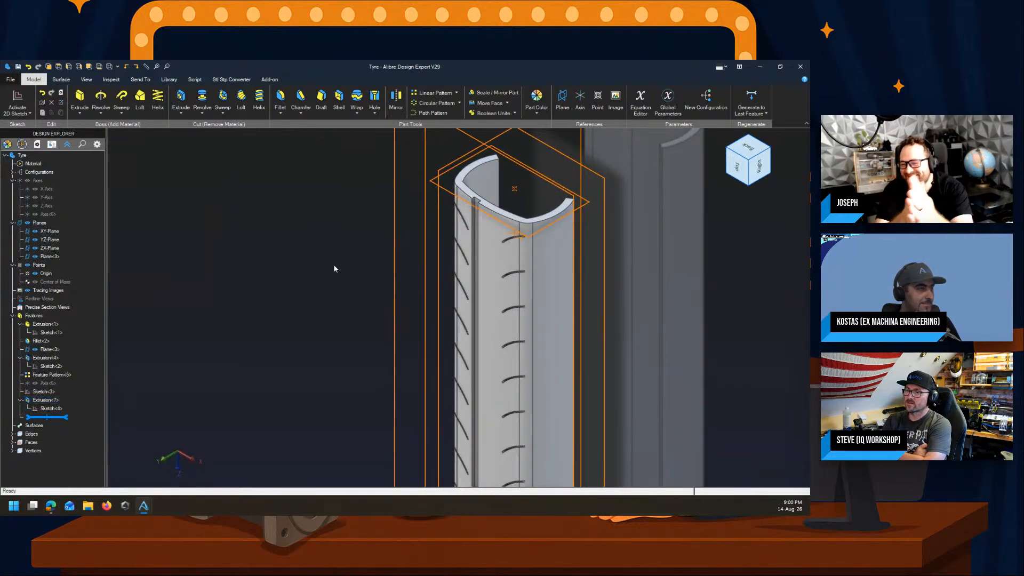
Step: Mirror the lengthwise groove cut across the YZ-Plane to the other side of the tread
scroll(479, 194, up, 3)
click(396, 101)
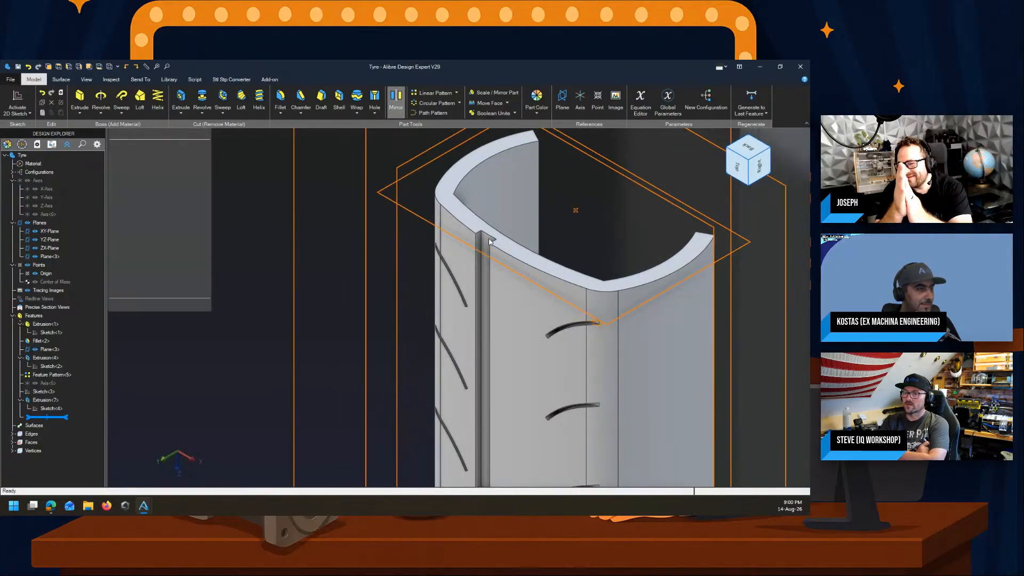
click(483, 243)
scroll(382, 237, down, 5)
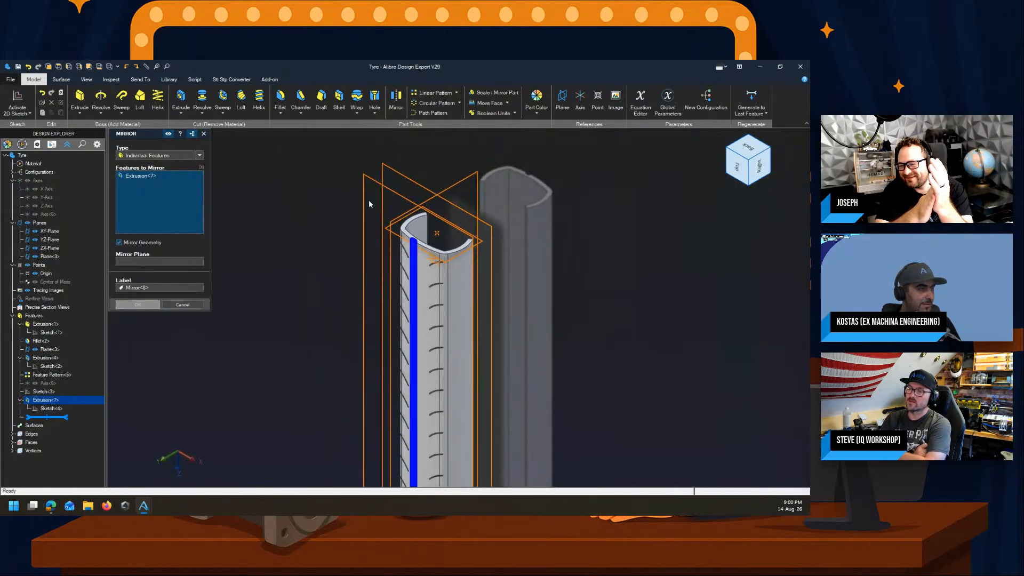
click(150, 262)
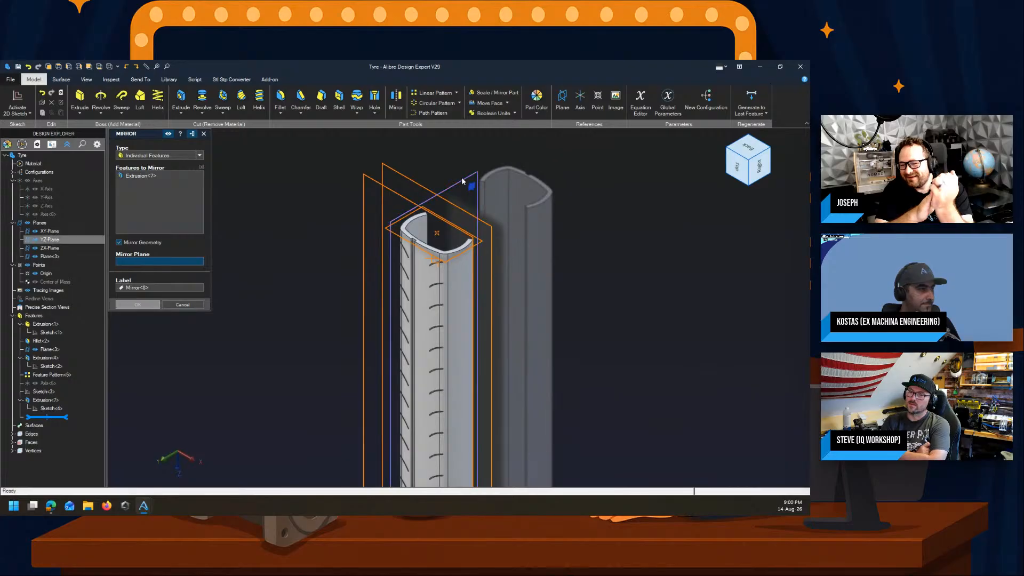
click(50, 240)
click(137, 305)
middle_drag(180, 299, 343, 322)
scroll(374, 320, up, 3)
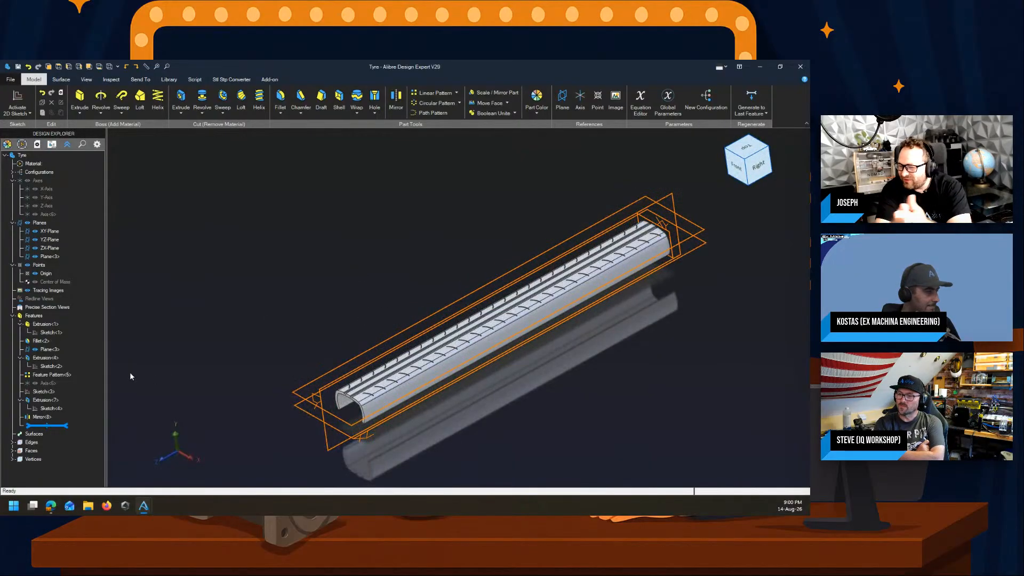
Step: Show the strip's reference axes and run the ExMBend Axial Bend on the Tyre part
click(47, 383)
click(229, 288)
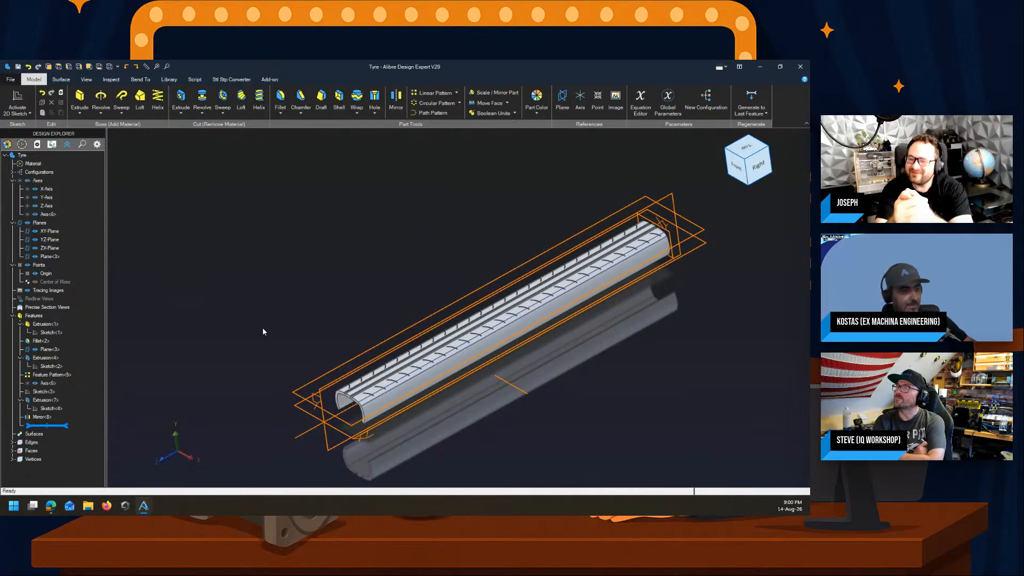
click(270, 80)
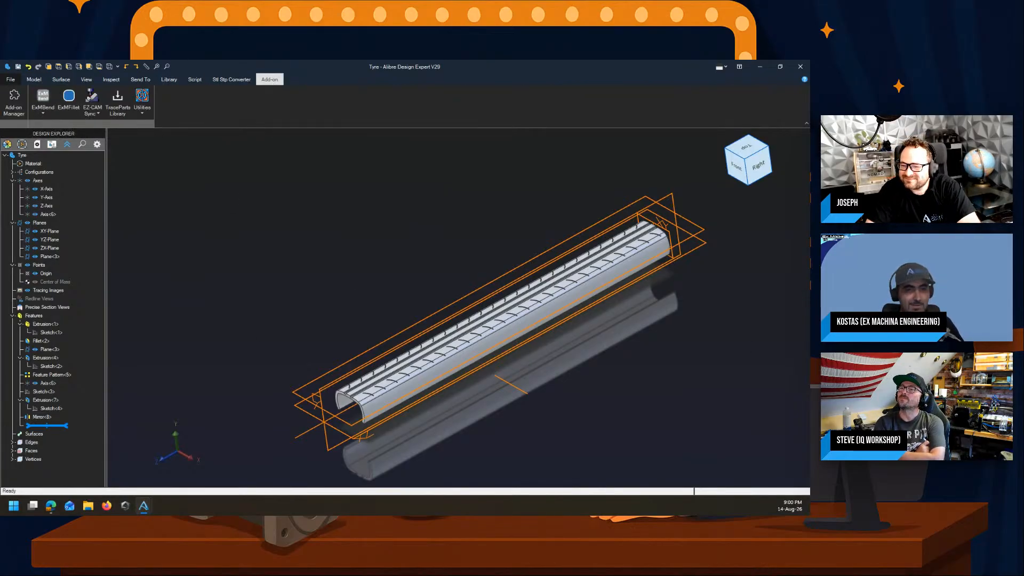
drag(640, 128, 226, 114)
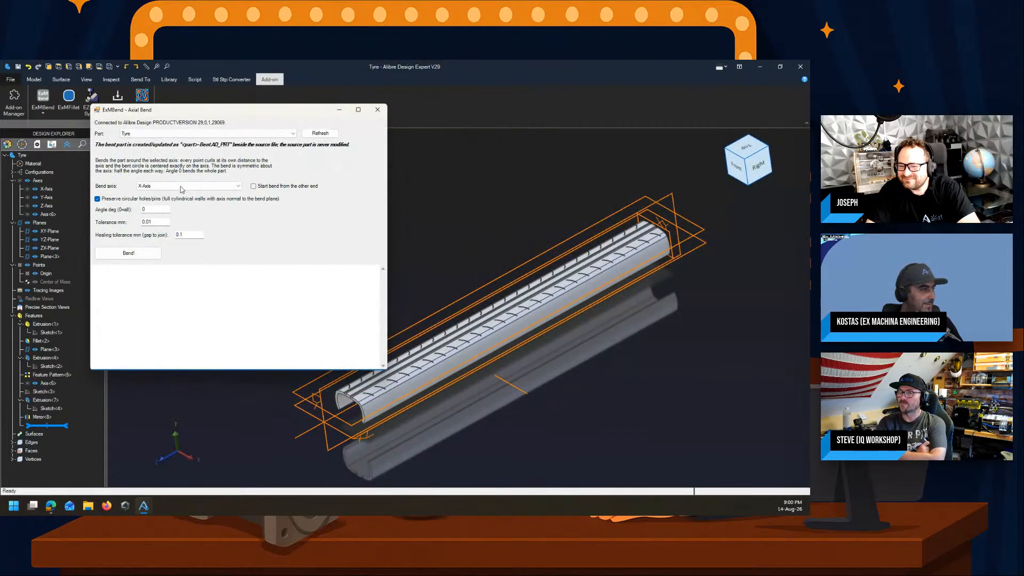
click(142, 259)
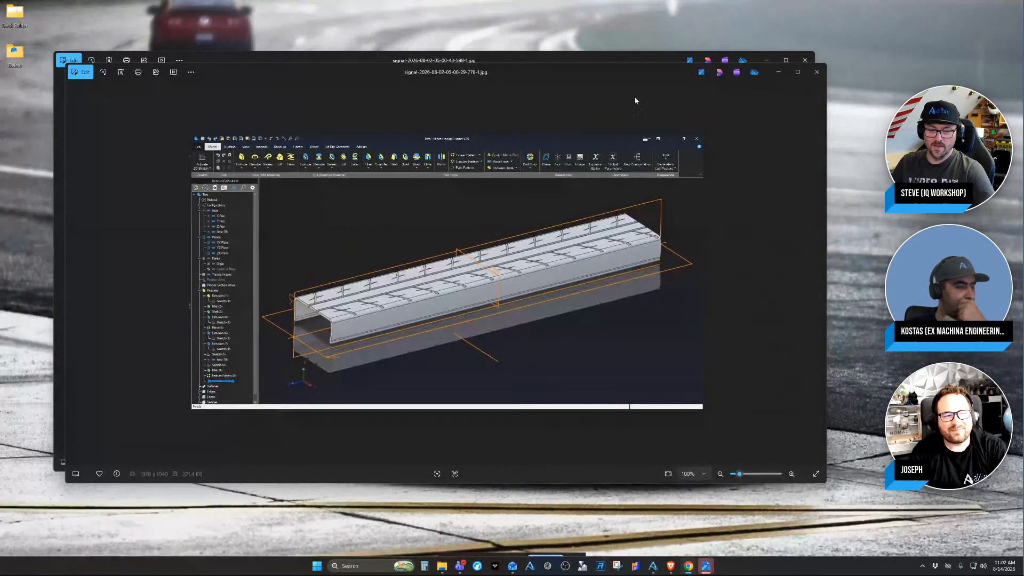
Step: View the reference picture of the straight tread strip, close it, and enlarge the finished tyre picture to examine its grooves
click(797, 71)
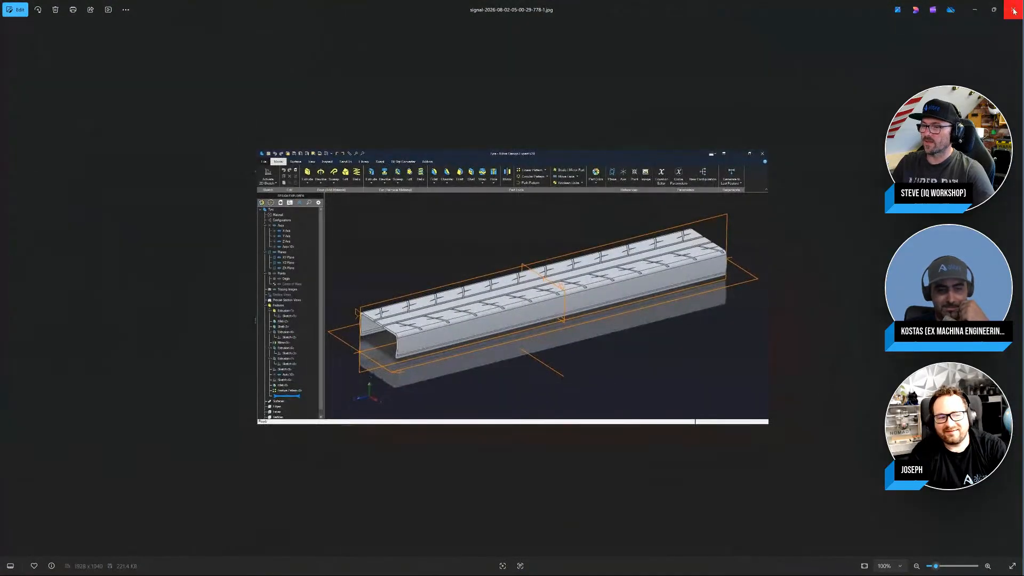
click(1014, 11)
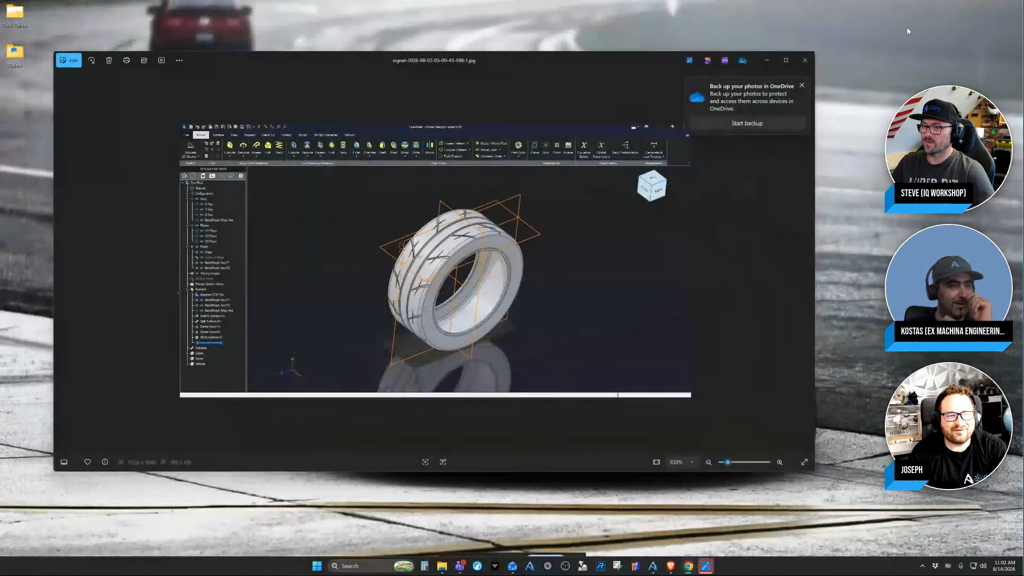
click(847, 62)
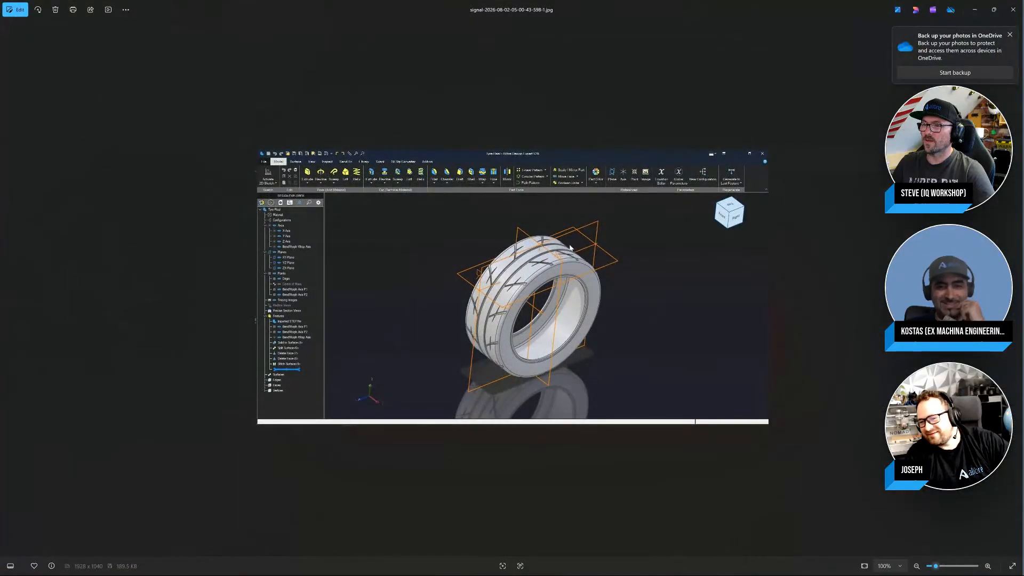
scroll(570, 250, up, 5)
scroll(570, 249, up, 3)
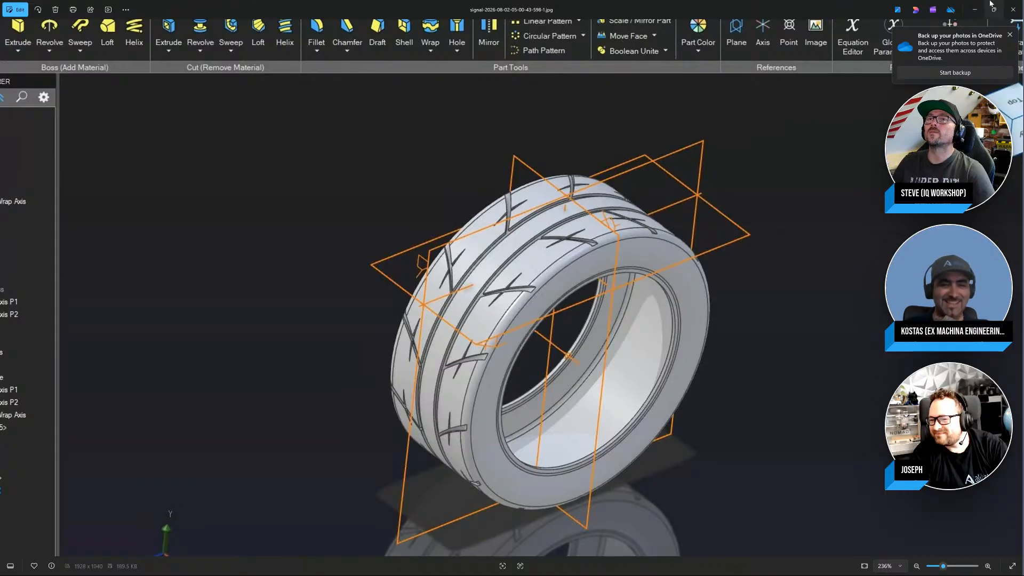
mouse_move(991, 3)
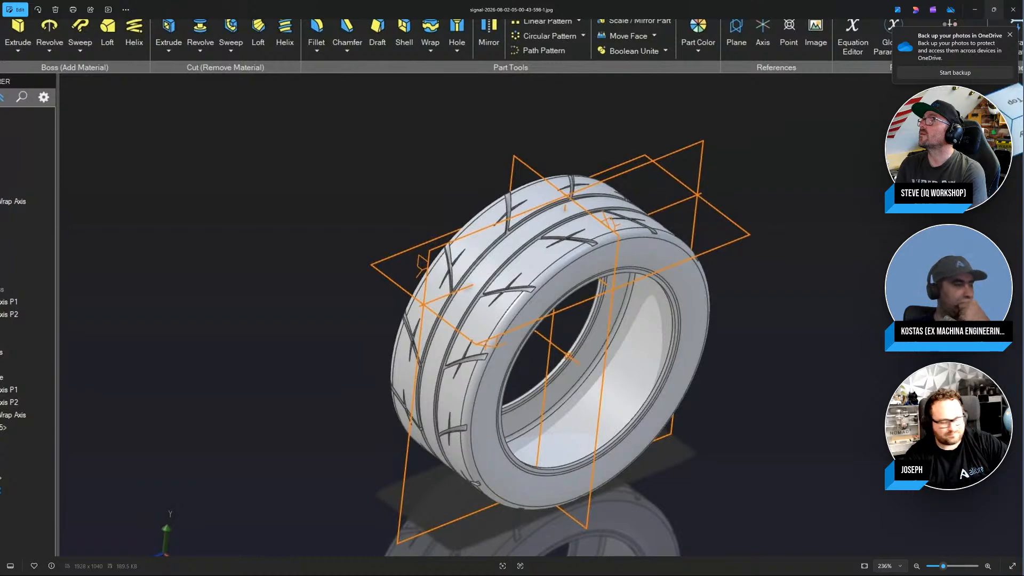
key(super)
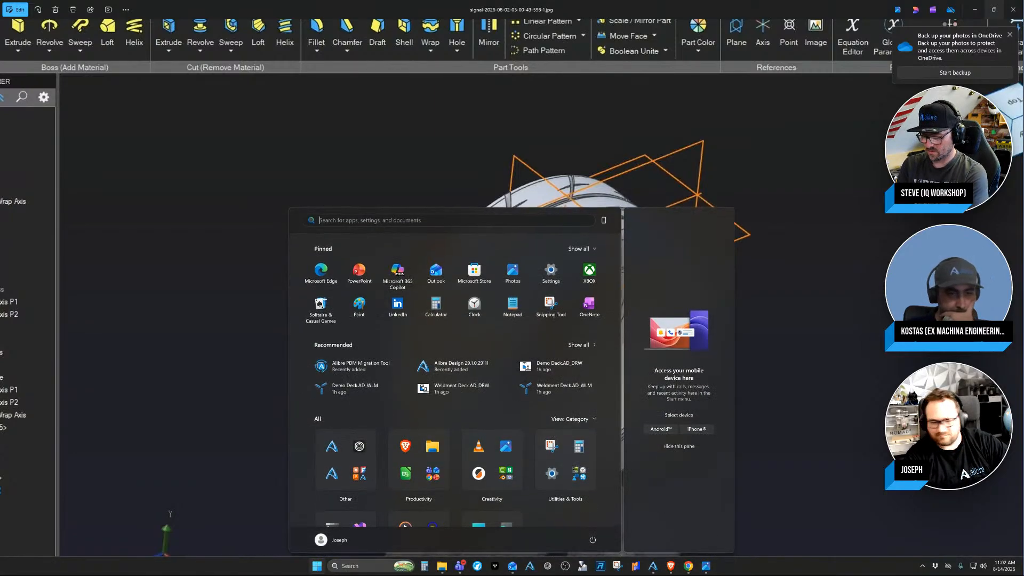
key(super)
key(super)
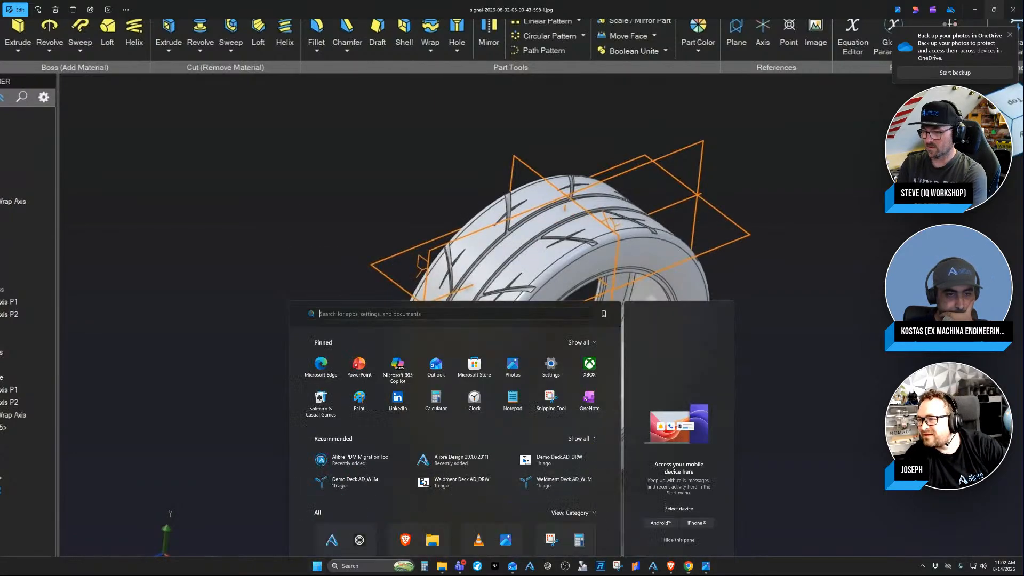
key(super)
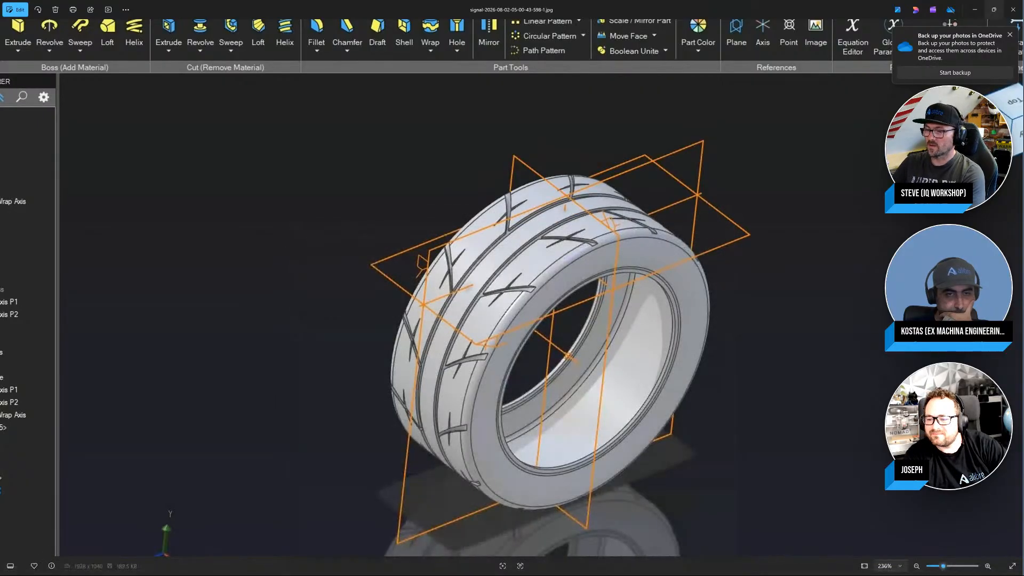
Step: Compare the straight strip's picture and feature history with the bent tyre picture, and close the picture viewer
key(Left)
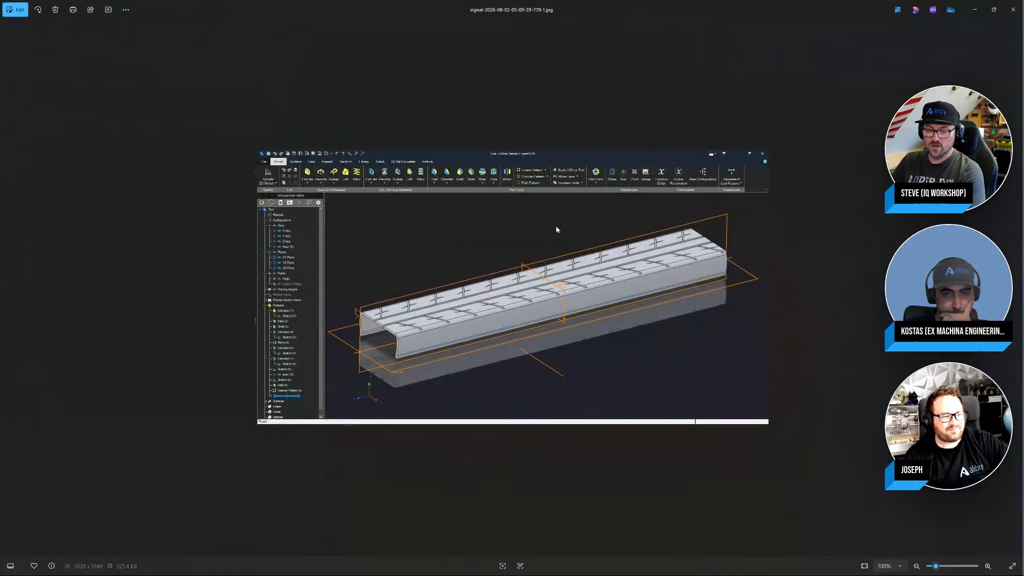
scroll(533, 256, up, 5)
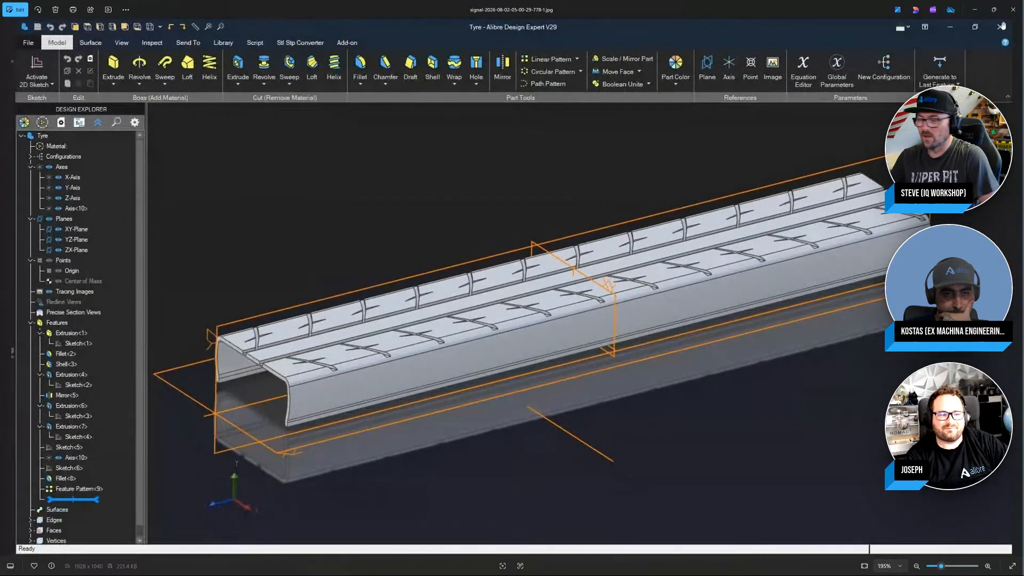
key(Right)
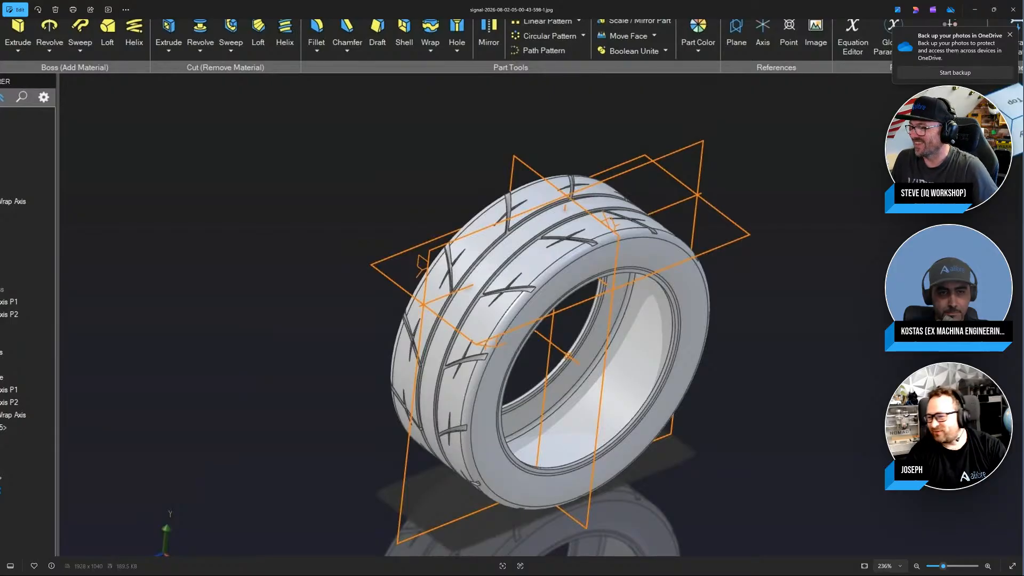
click(1013, 9)
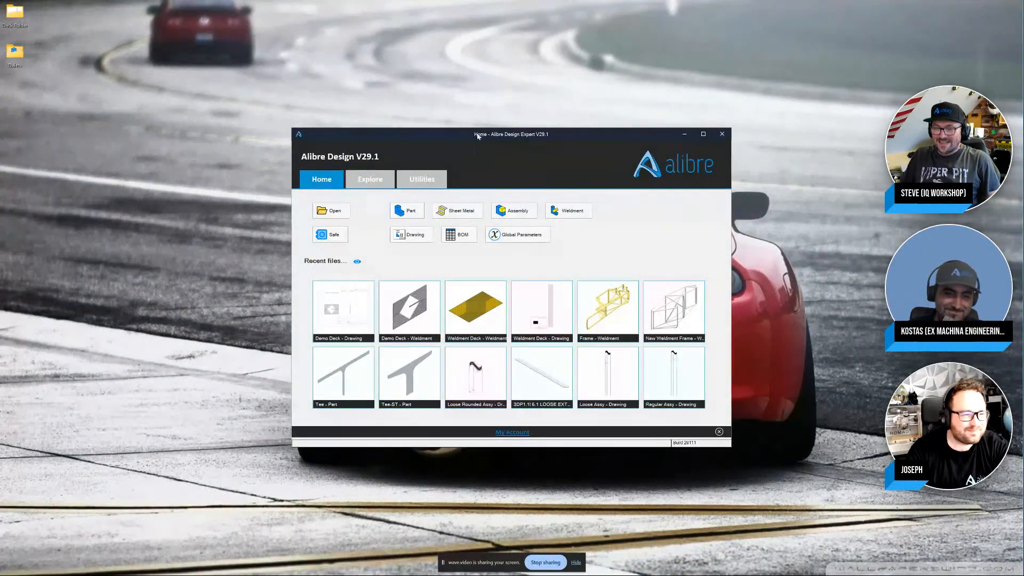
Step: Bring the home window into view, open the recent Dragon Export part and inspect the dragon relief on its plate
mouse_move(501, 138)
mouse_down()
mouse_move(467, 158)
mouse_move(516, 149)
mouse_up()
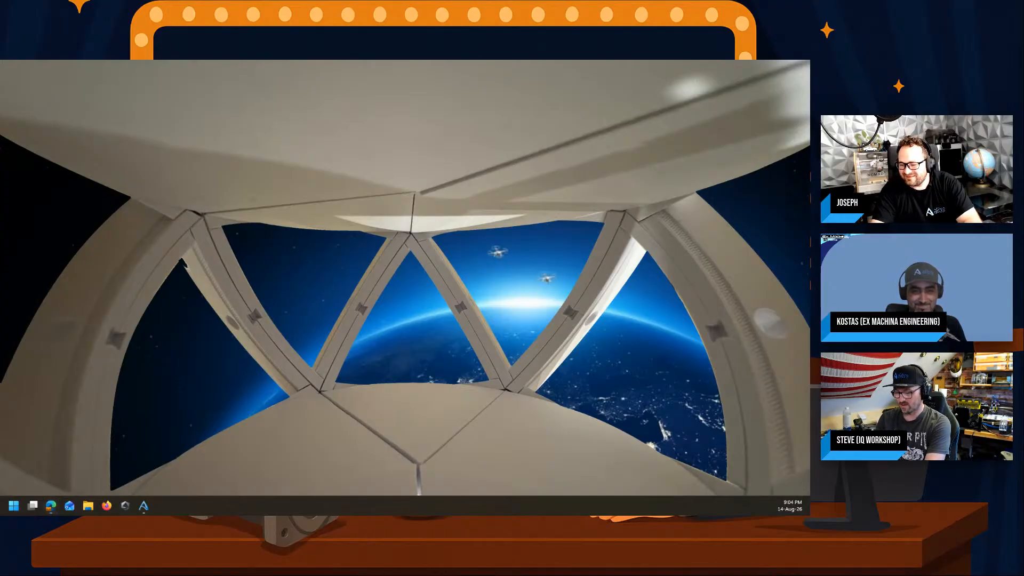
drag(810, 138, 364, 135)
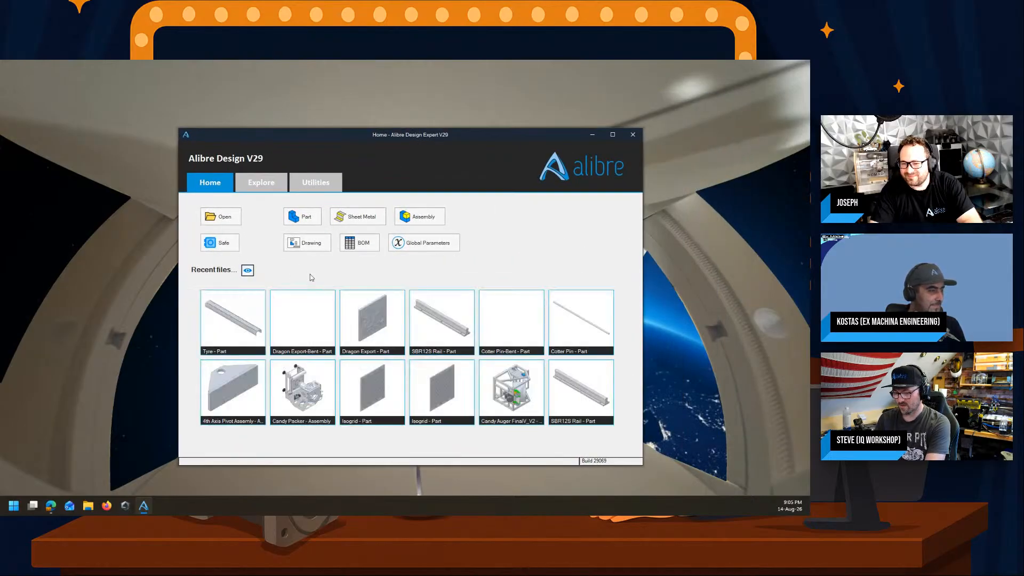
click(371, 303)
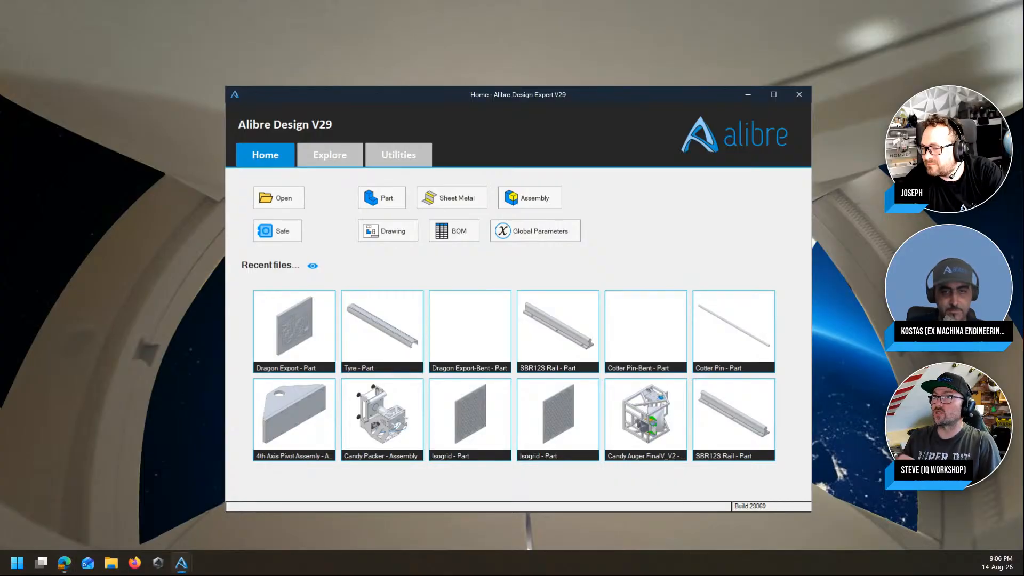
drag(805, 244, 634, 7)
scroll(327, 401, up, 4)
middle_drag(335, 299, 383, 303)
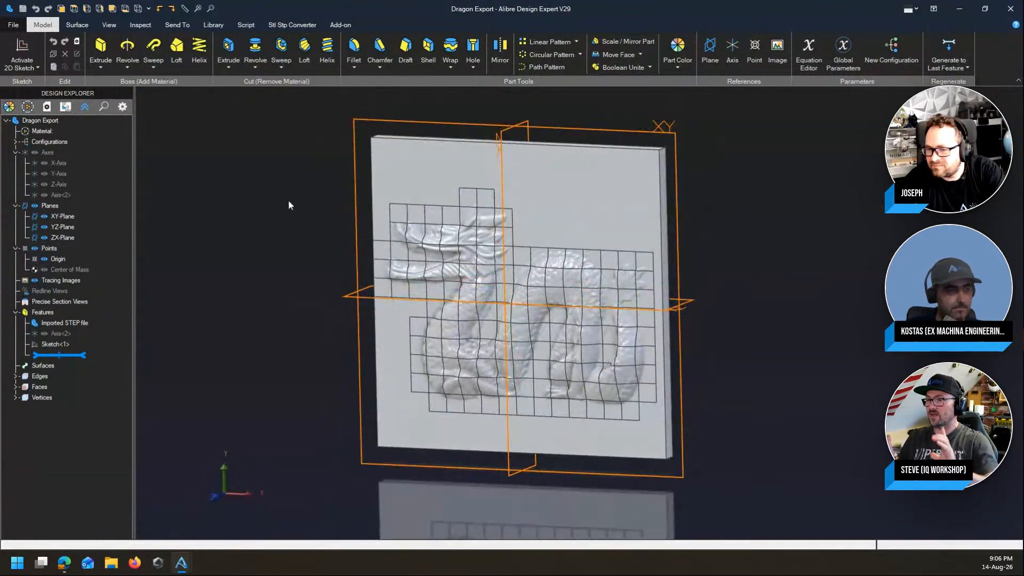
scroll(306, 360, up, 1)
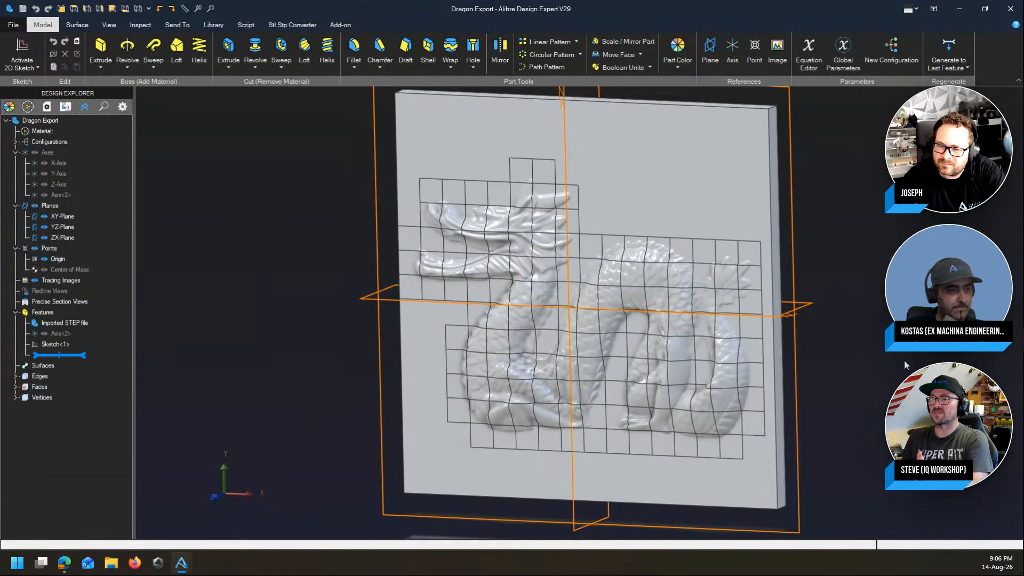
middle_drag(904, 359, 867, 360)
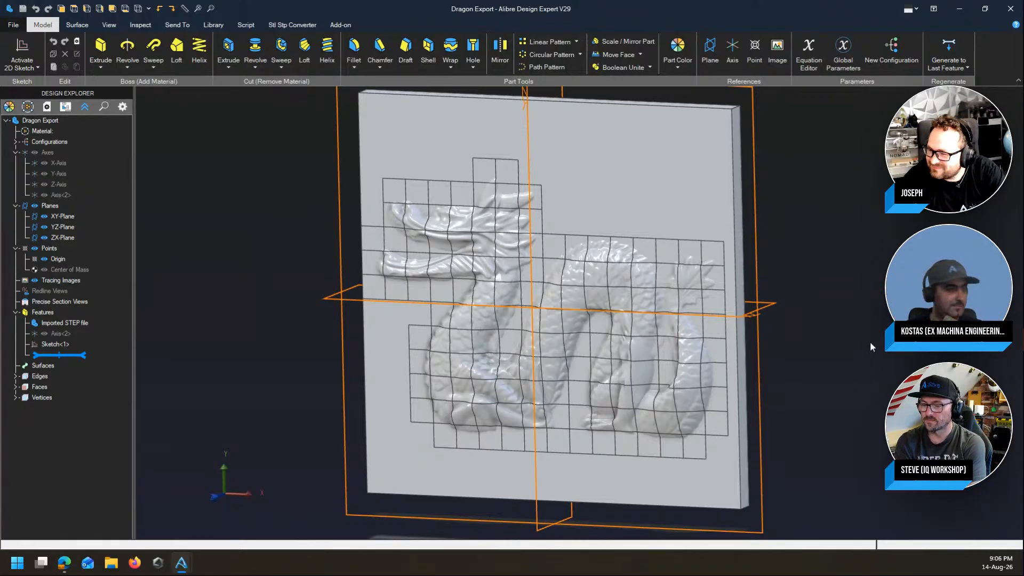
Step: Open the recent Dragon Export-Bent part from the home window
mouse_move(182, 563)
click(120, 512)
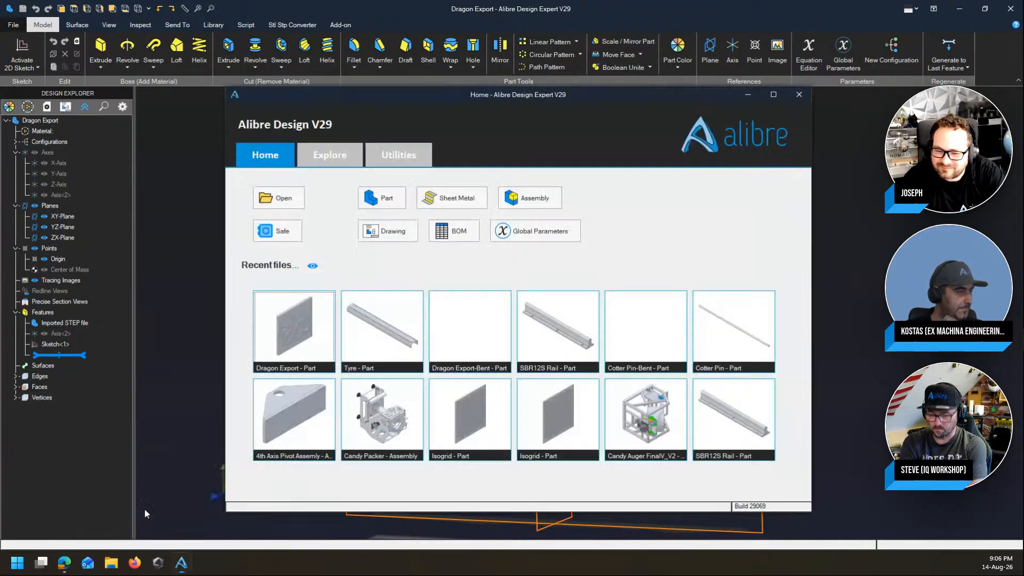
click(469, 336)
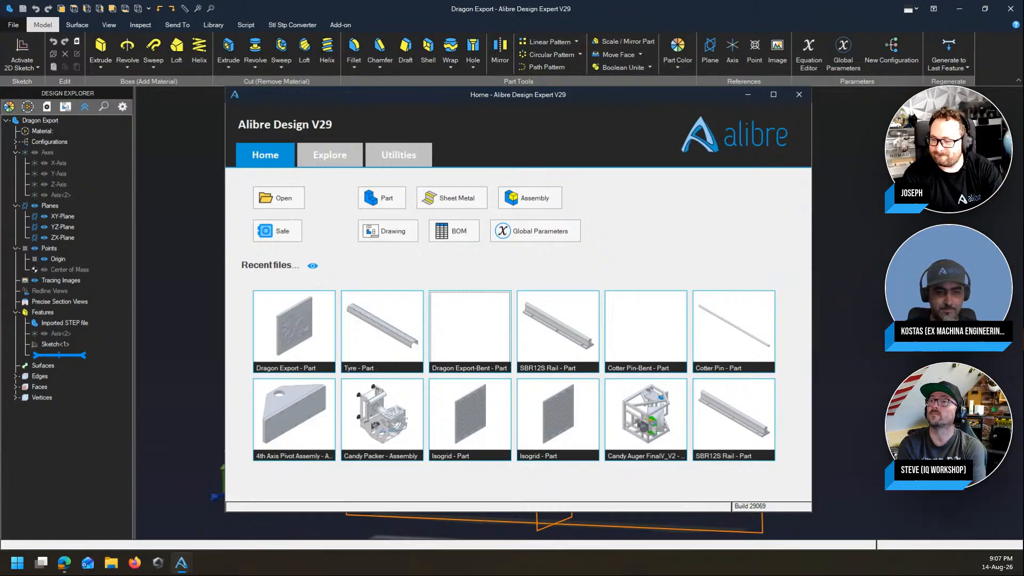
key(Escape)
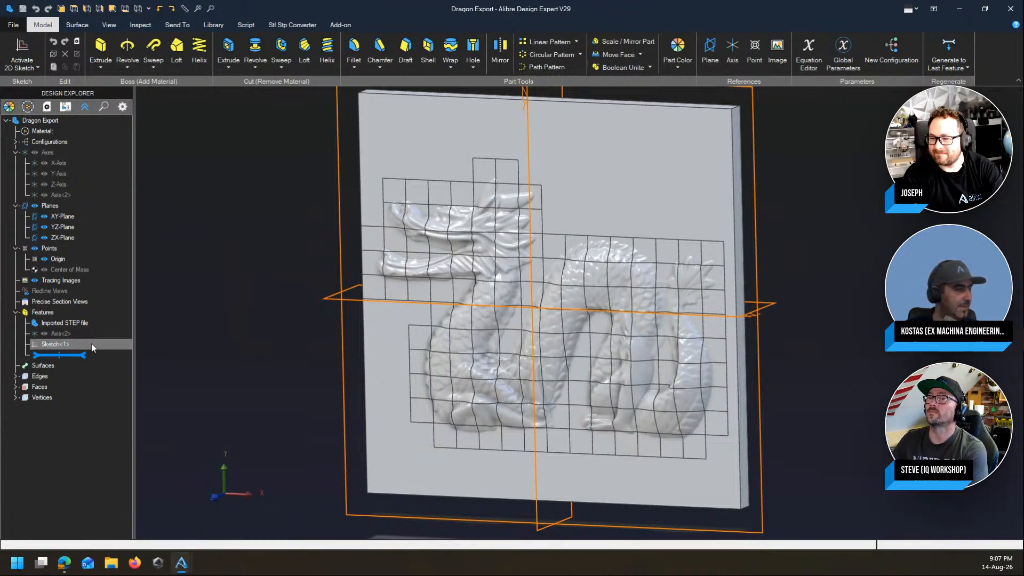
Step: Show the reference axes in Dragon Export and examine where Axis<2> lies relative to the dragon plate
click(61, 333)
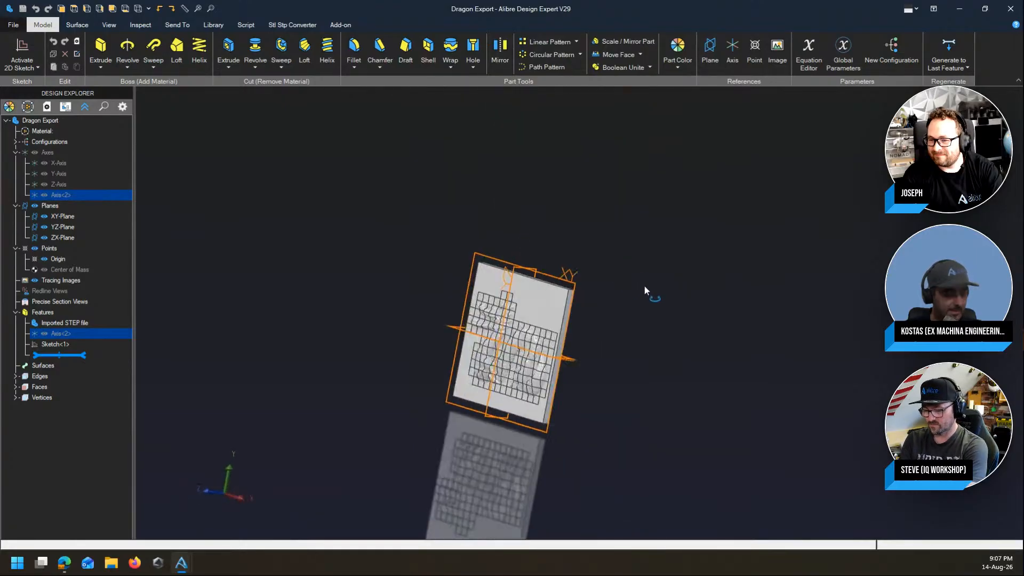
key(ctrl+shift+a)
click(694, 291)
middle_drag(694, 292, 654, 304)
click(564, 247)
middle_drag(688, 248, 622, 296)
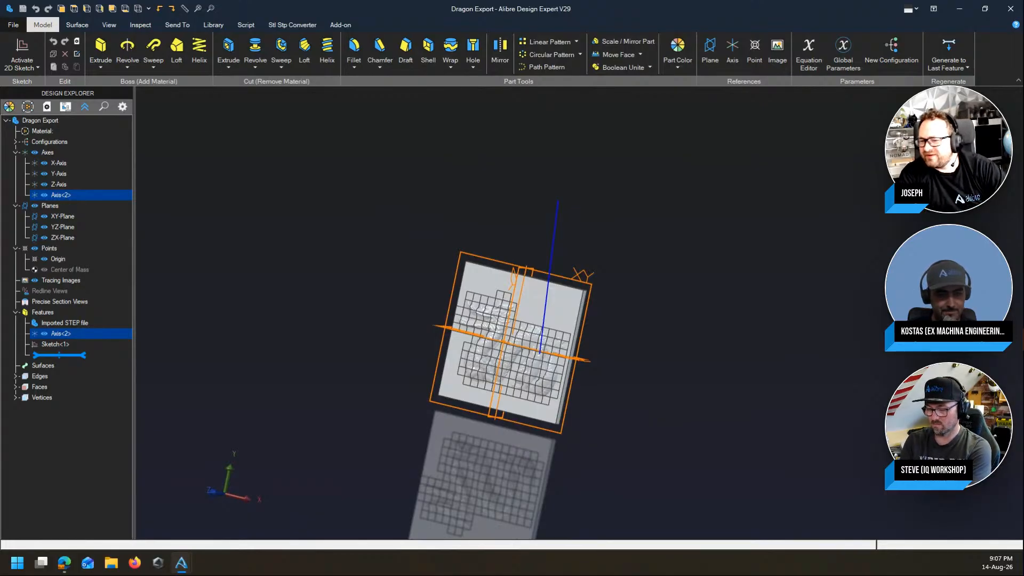
Step: Bring the Dragon Export-Bent window into view and inspect the curved dragon plate around its bend axis
drag(1023, 534, 487, 1)
middle_drag(847, 293, 658, 305)
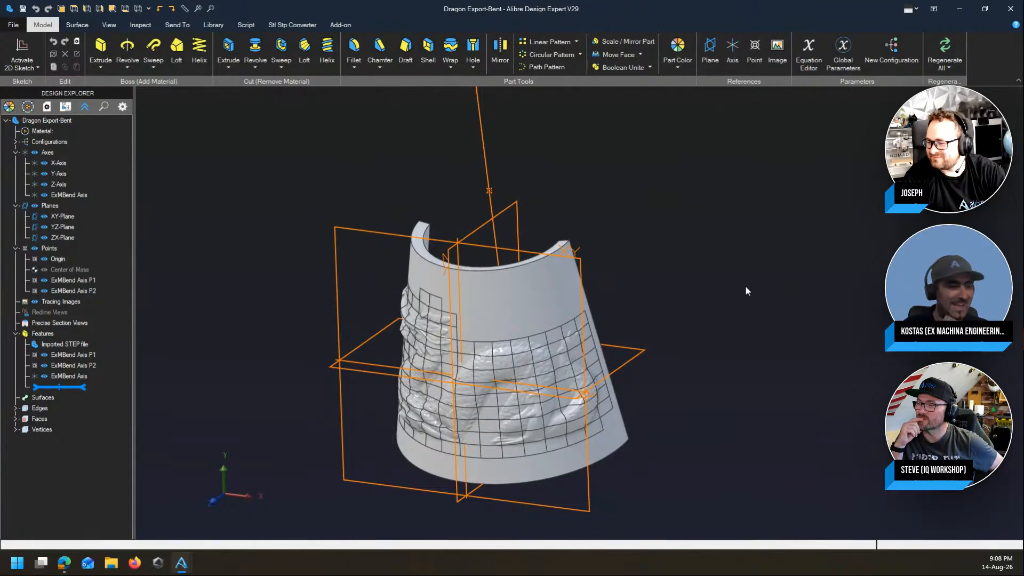
middle_drag(649, 295, 651, 273)
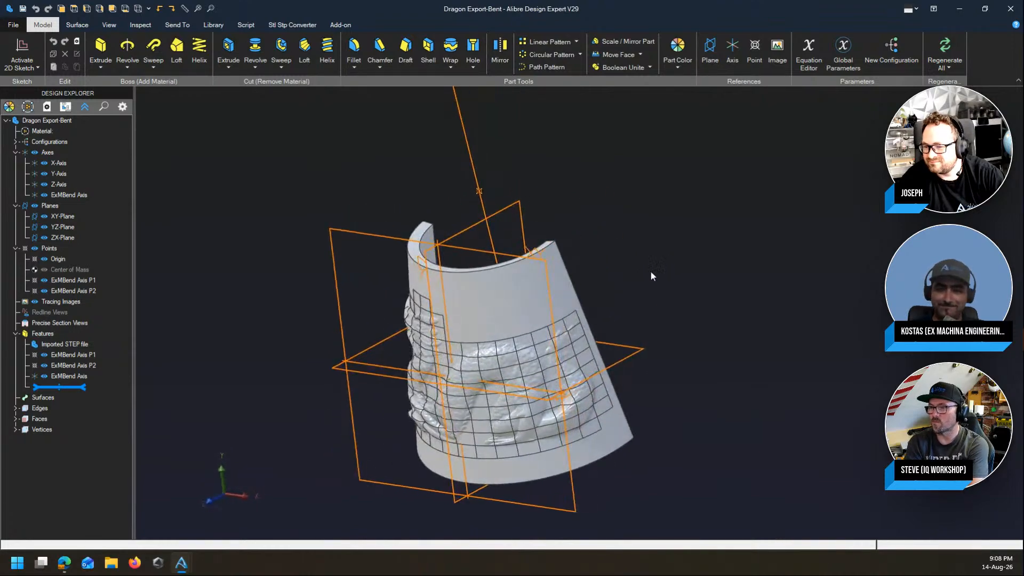
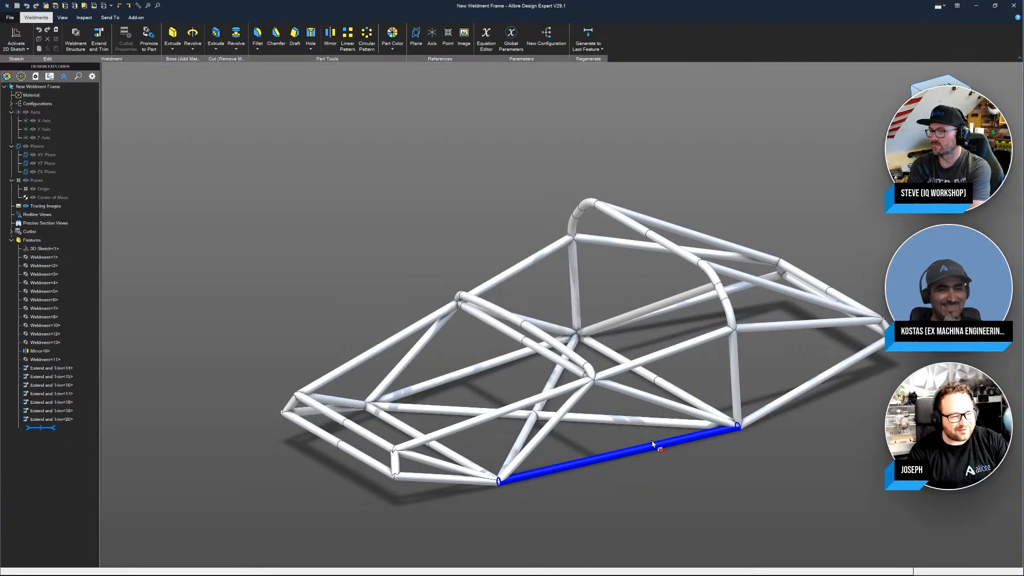
mouse_move(653, 443)
middle_down()
mouse_move(707, 432)
mouse_move(672, 441)
middle_up()
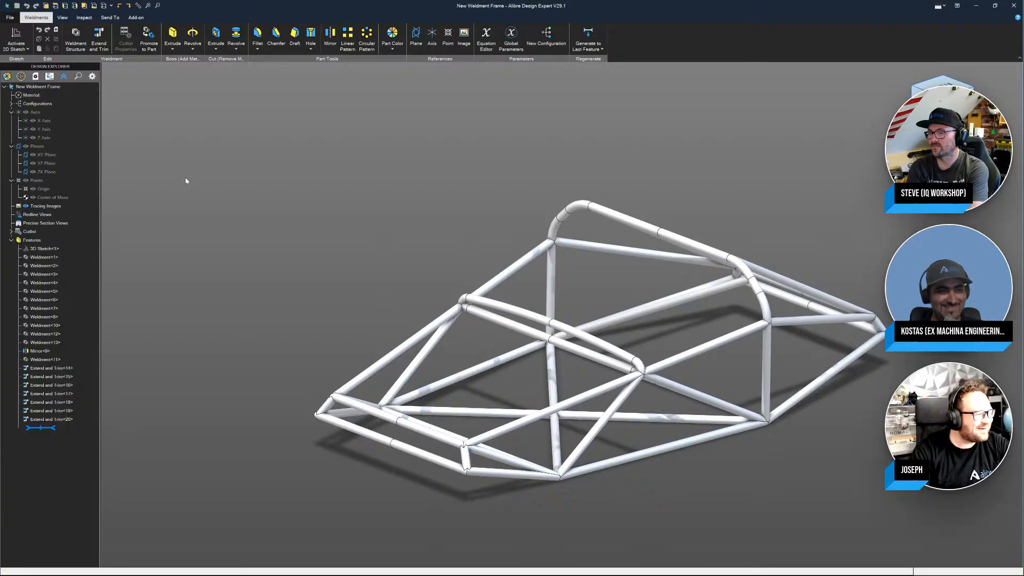
Step: Open the weldment frame's 3D sketch, examine its lines and dimensions from several sides, and close the window
double_click(44, 251)
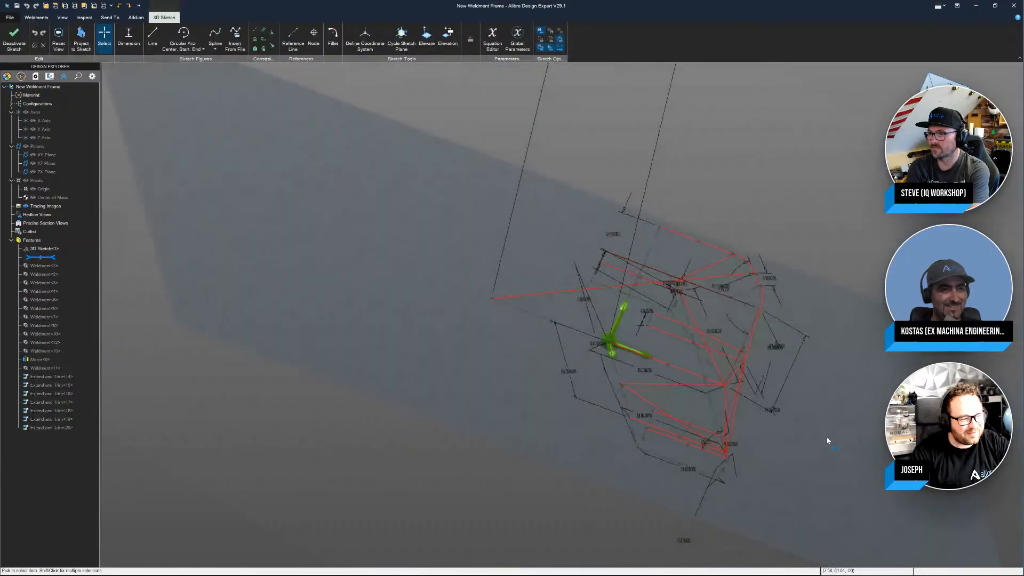
mouse_move(827, 438)
middle_down()
mouse_move(770, 422)
mouse_move(768, 400)
mouse_move(431, 257)
middle_up()
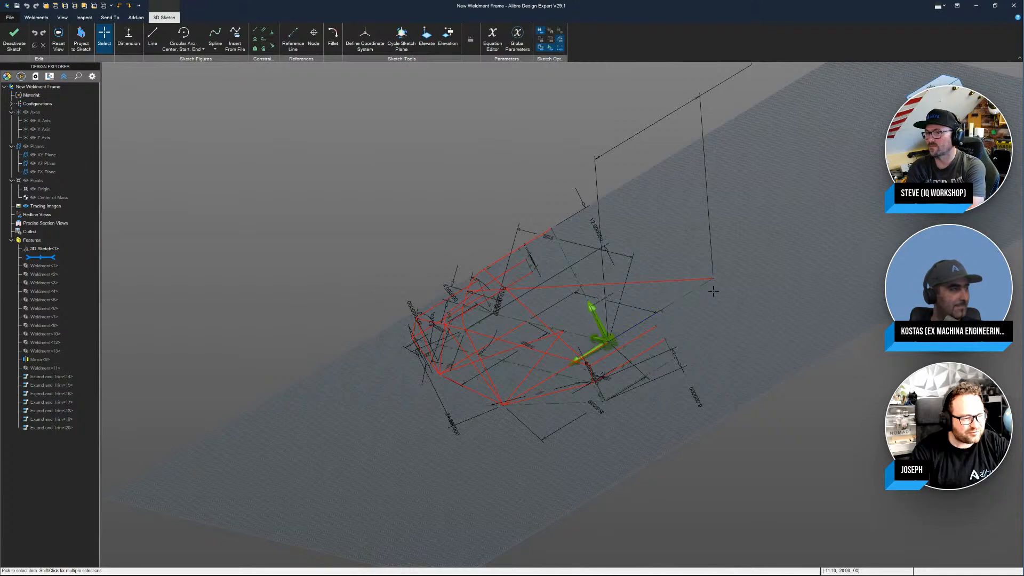
middle_drag(530, 363, 727, 373)
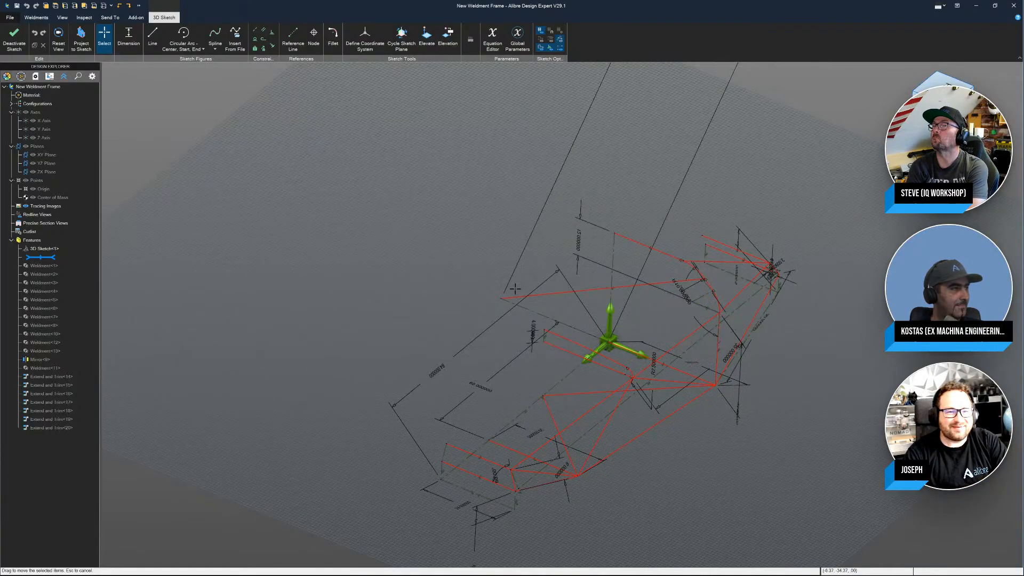
click(1014, 6)
Step: Open the recent Frame weldment, inspect its tubing and the gusset plate with a hole at the lower rear bend, and close it
click(508, 306)
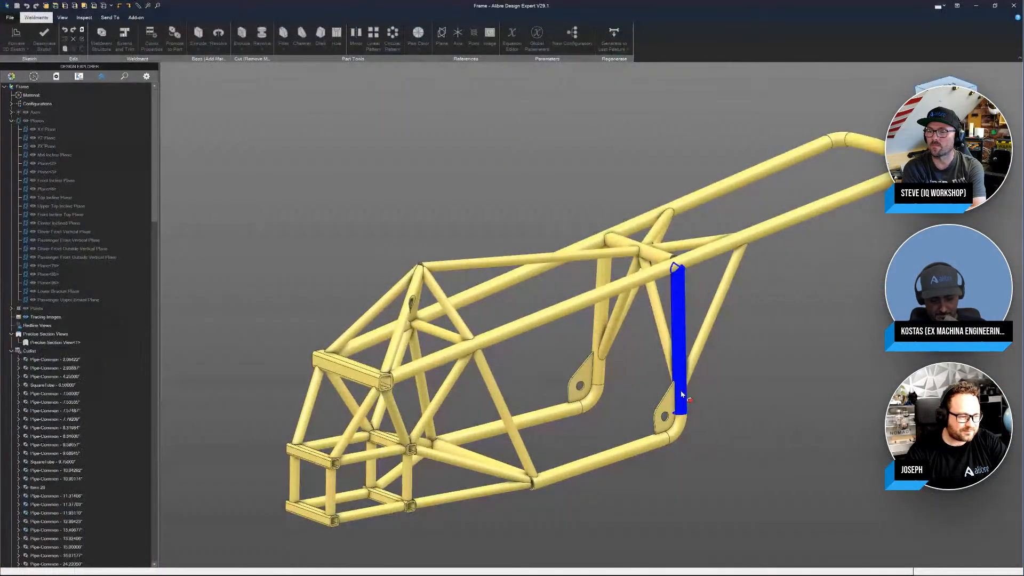
middle_drag(729, 343, 679, 477)
scroll(678, 477, up, 10)
click(639, 355)
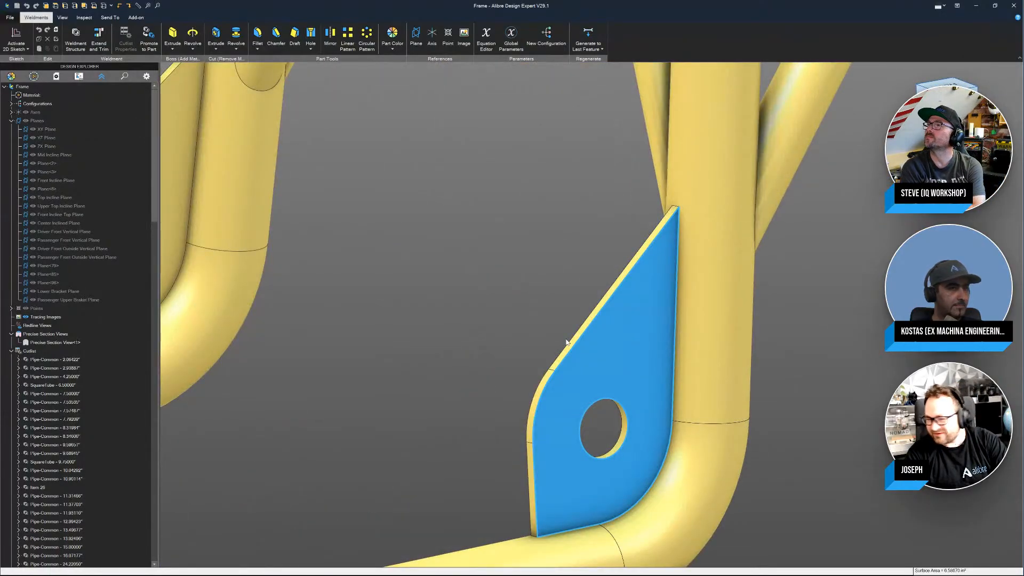
scroll(703, 341, down, 10)
scroll(703, 341, down, 3)
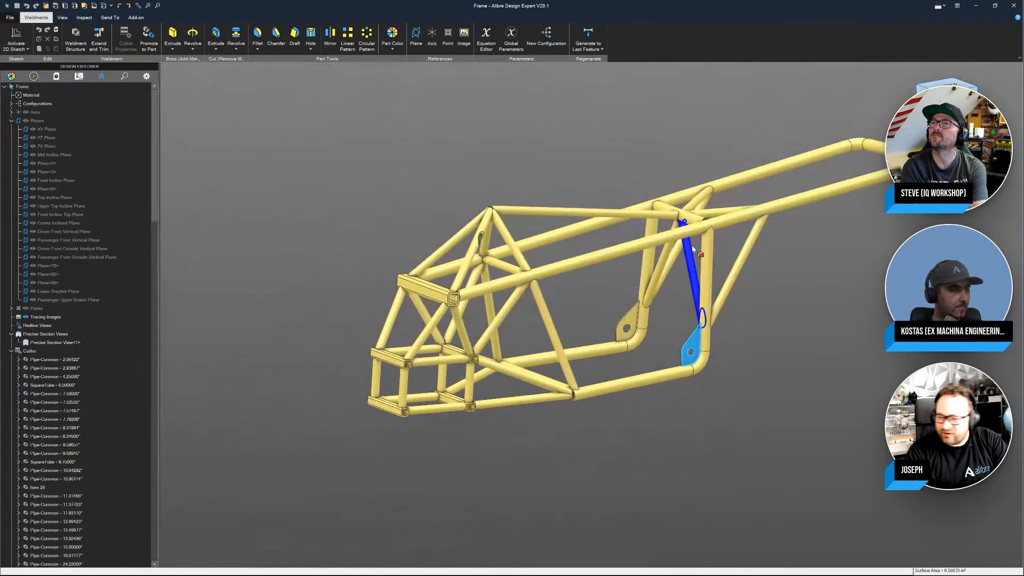
scroll(706, 228, up, 3)
scroll(454, 337, down, 2)
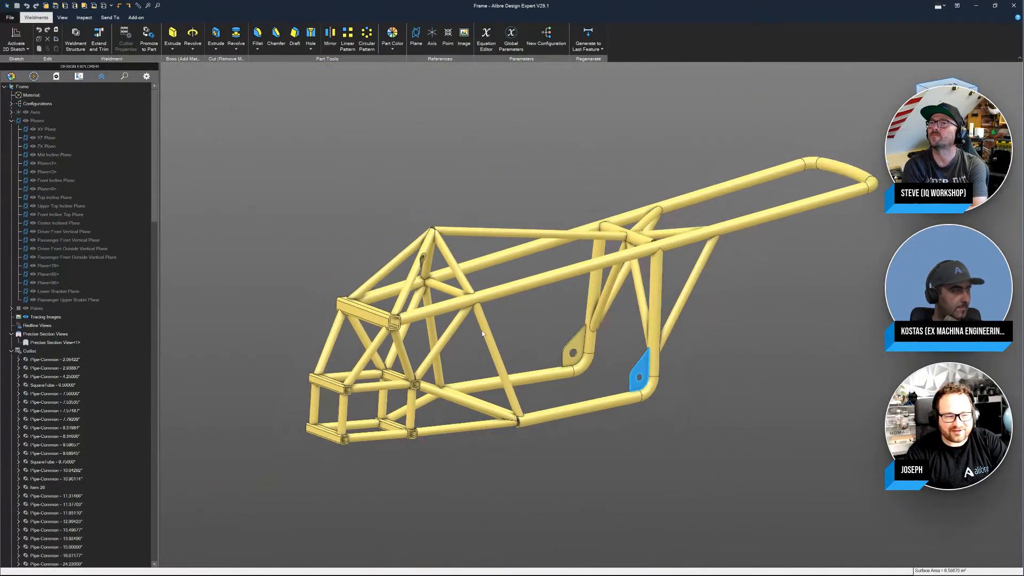
middle_drag(619, 322, 572, 324)
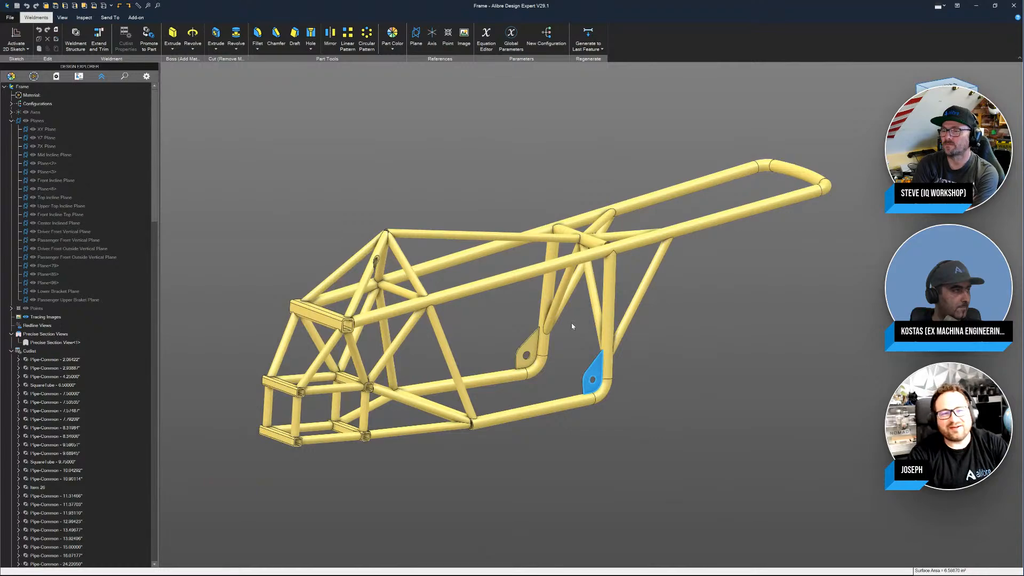
click(1014, 6)
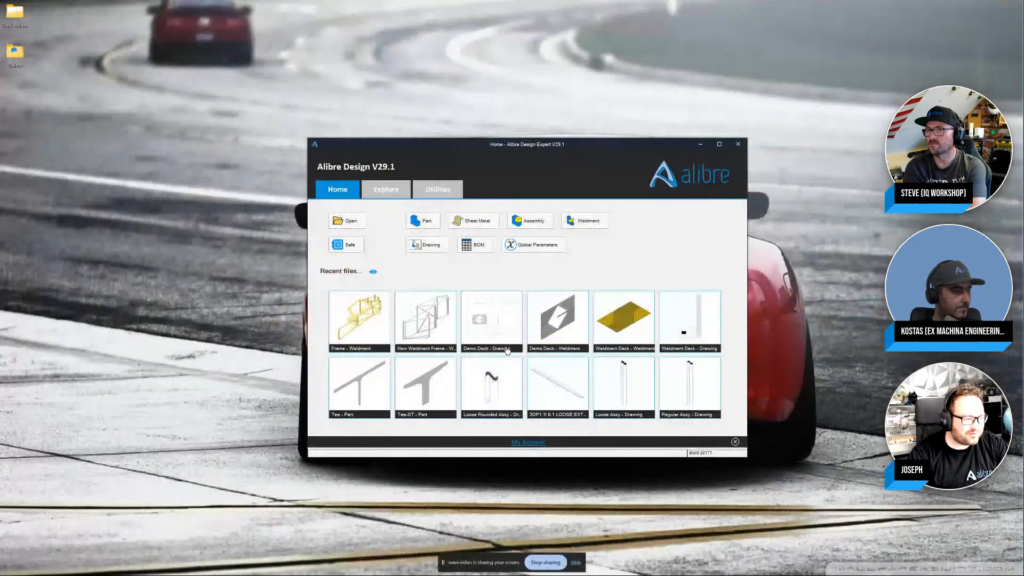
Step: Open the recent Weldment Deck, examine its patterned boards from several angles, dismissing the OneDrive sign-in prompt, and close it
click(405, 328)
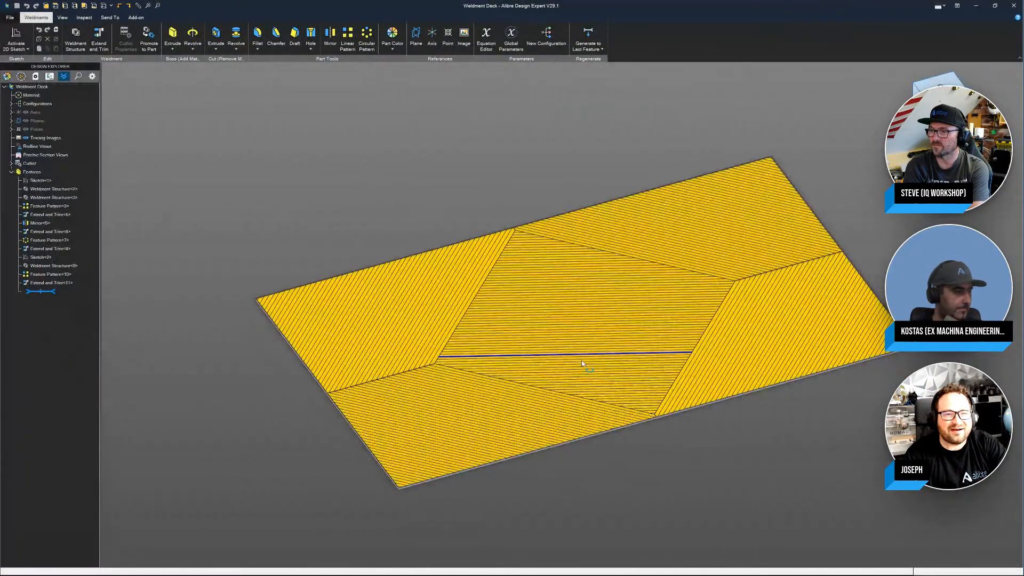
click(1014, 6)
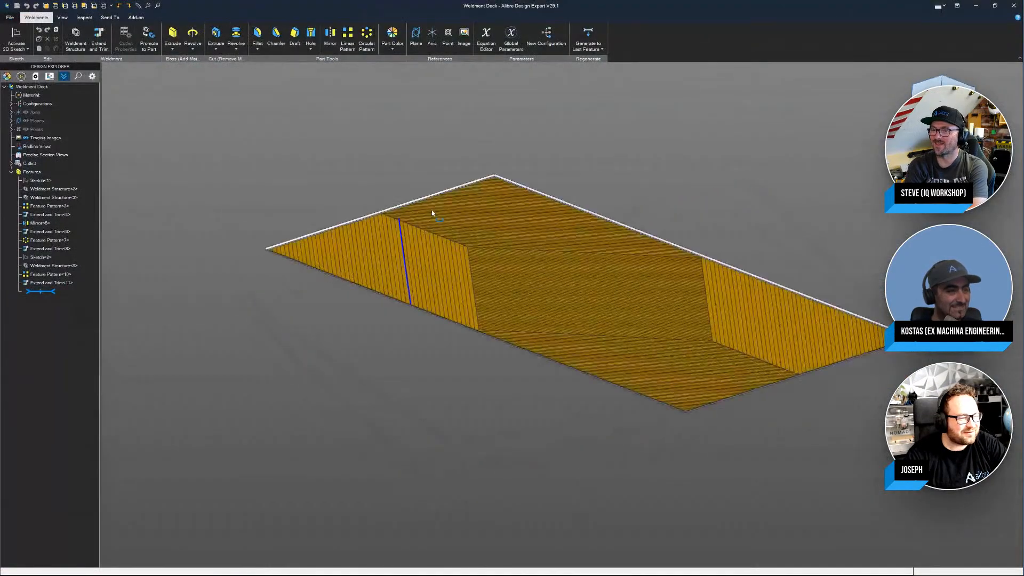
middle_drag(413, 281, 463, 307)
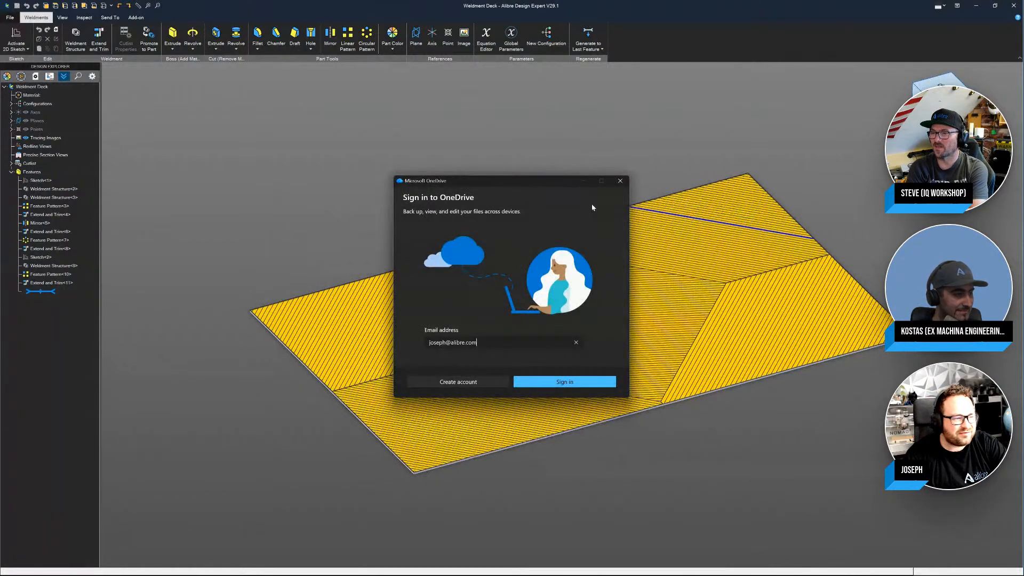
click(620, 181)
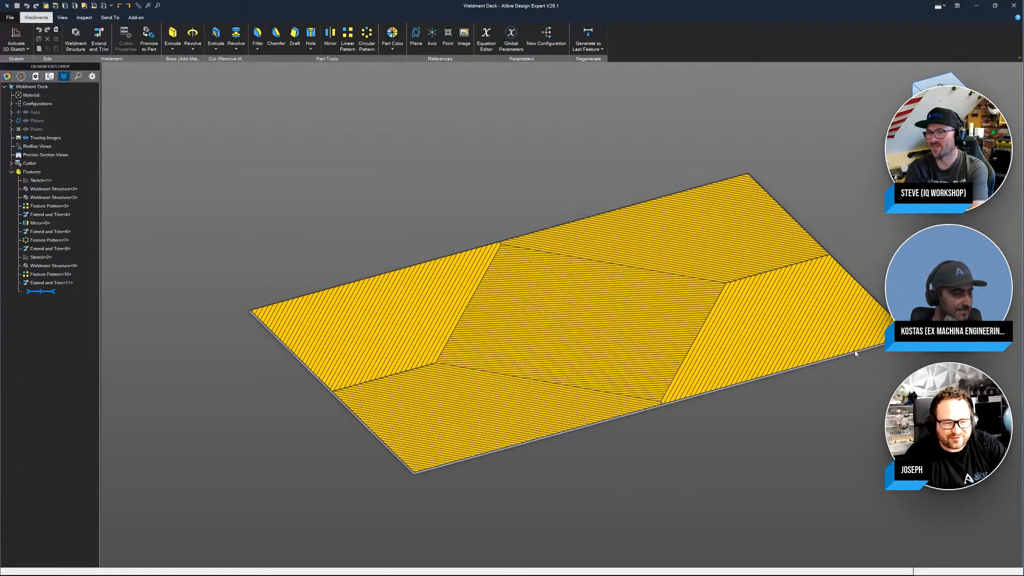
middle_drag(869, 411, 621, 300)
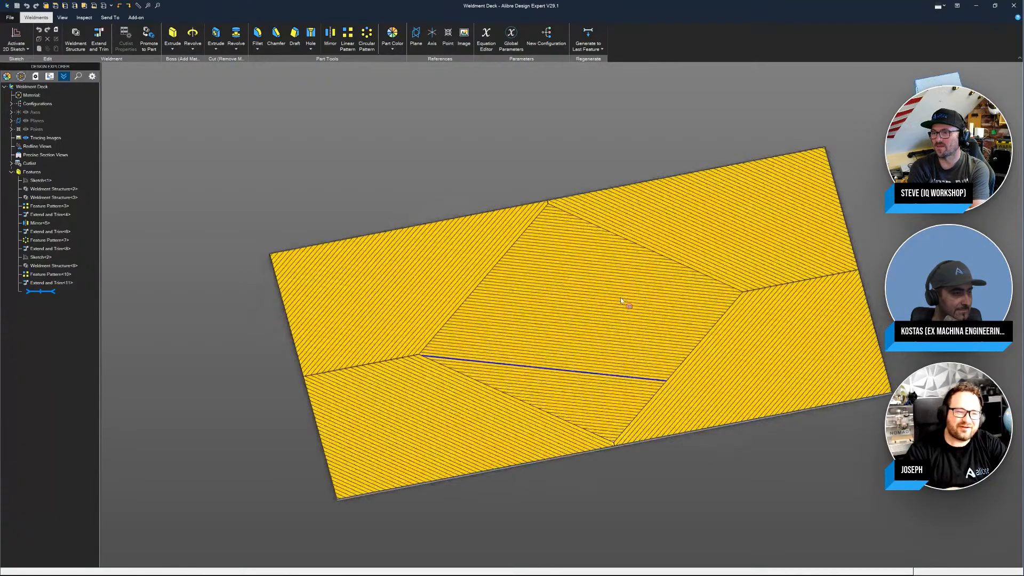
click(1013, 5)
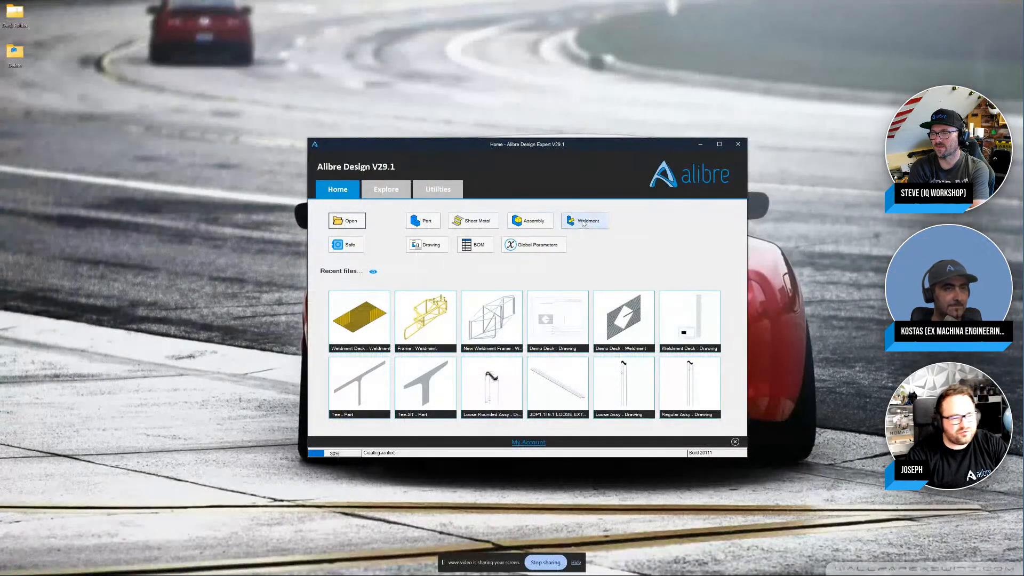
Step: Create a new weldment part and start a 2D sketch on the ZX plane
click(574, 223)
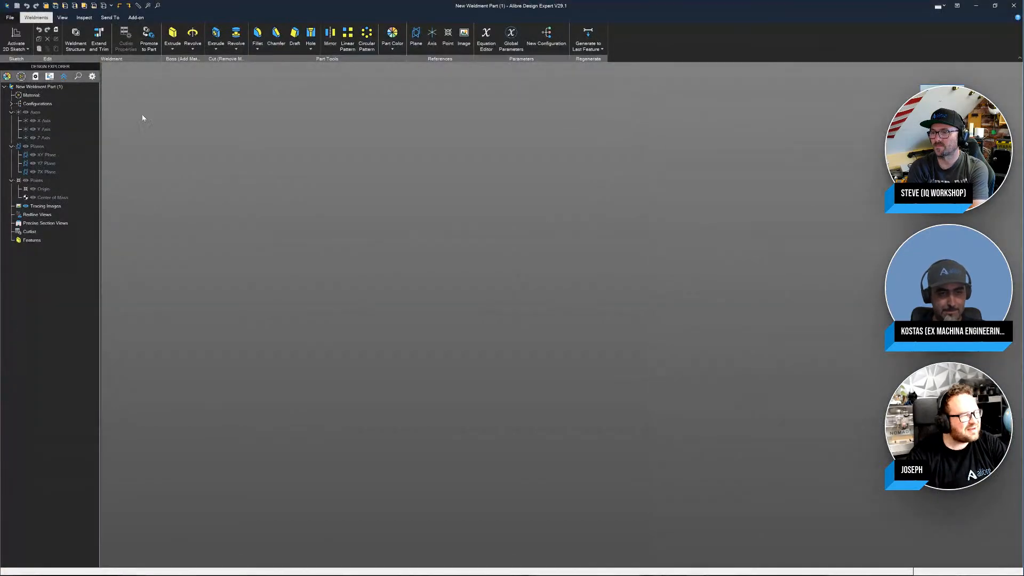
click(16, 36)
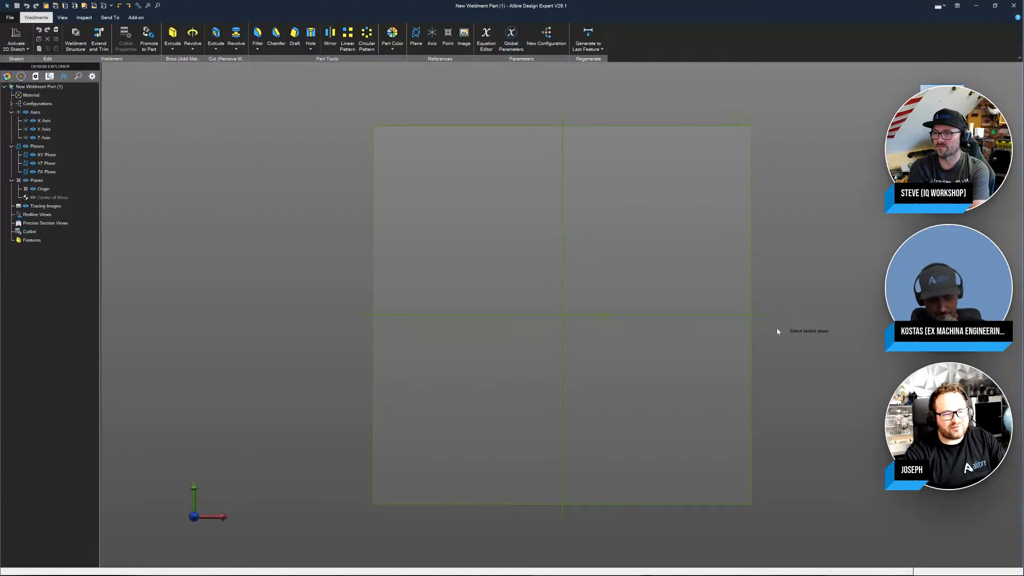
middle_drag(770, 324, 766, 347)
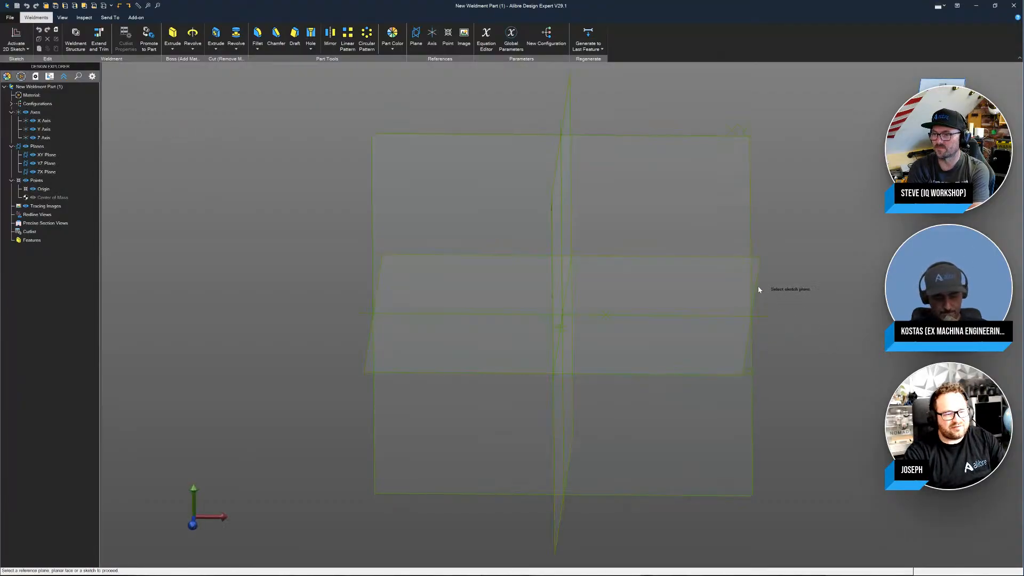
click(758, 287)
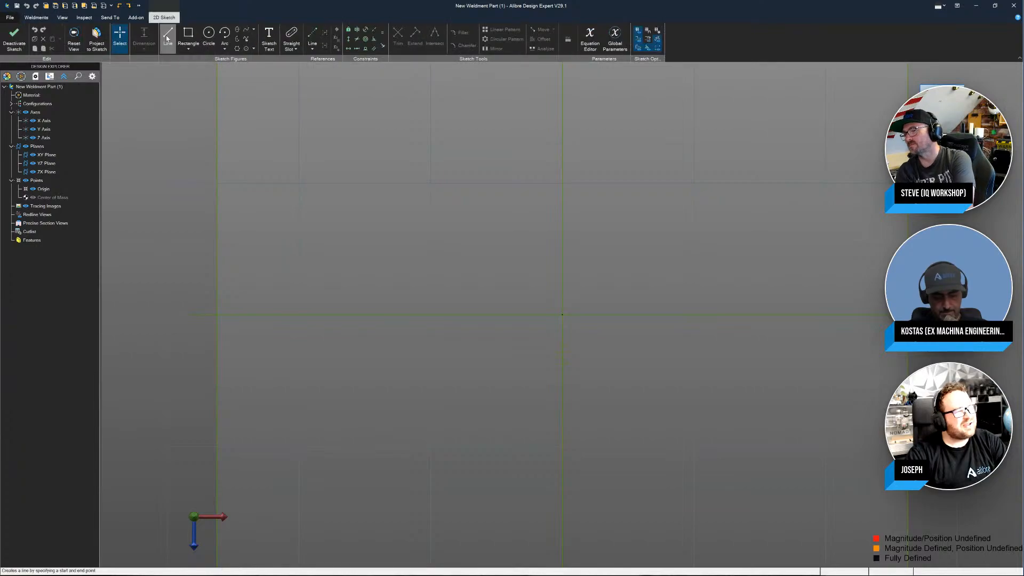
Step: Sketch a rectangle by center, centred on the origin
click(185, 46)
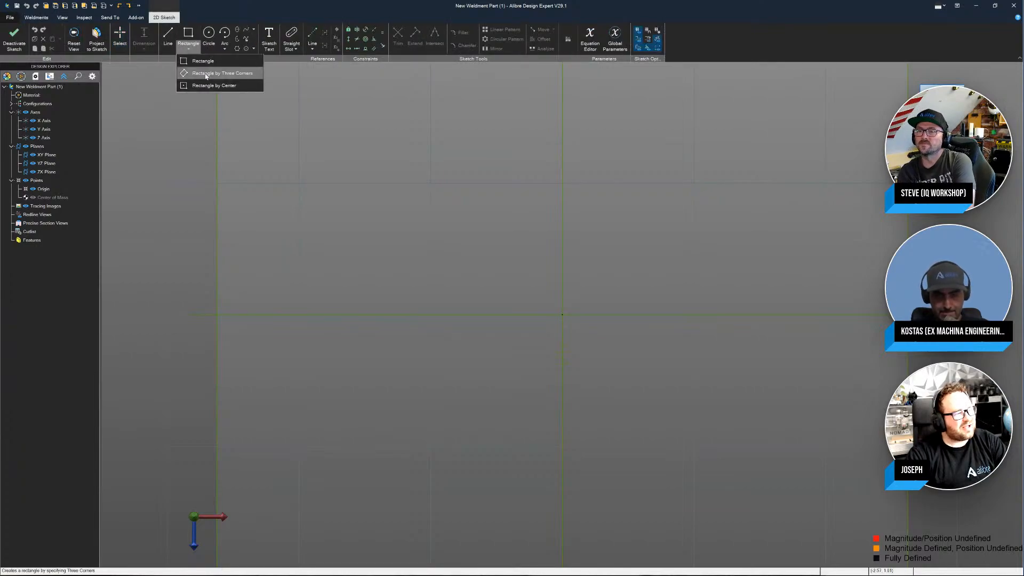
click(208, 73)
click(563, 315)
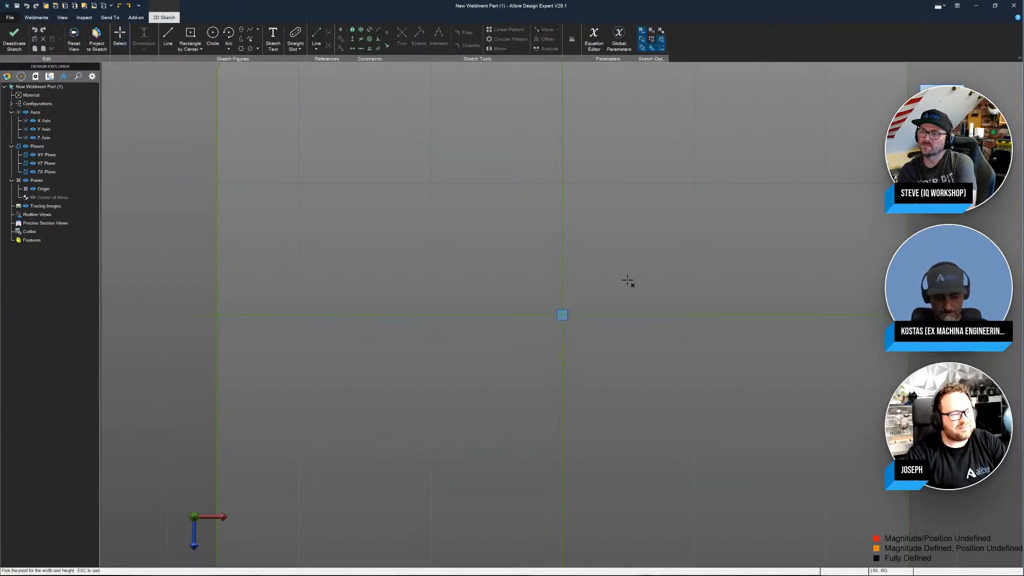
click(869, 129)
key(Escape)
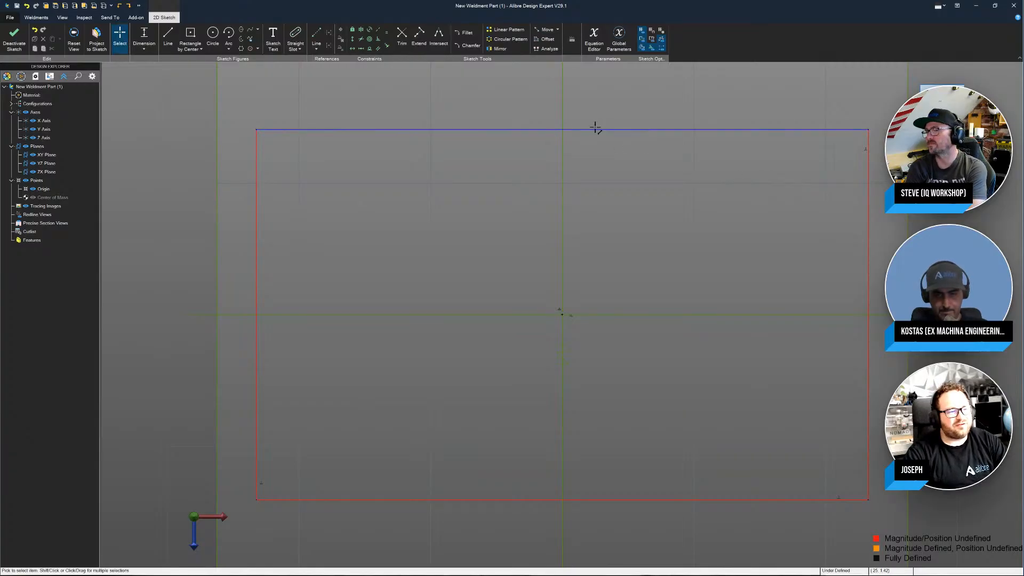
Step: Dimension the rectangle's top edge at 100 inches
click(597, 129)
click(144, 36)
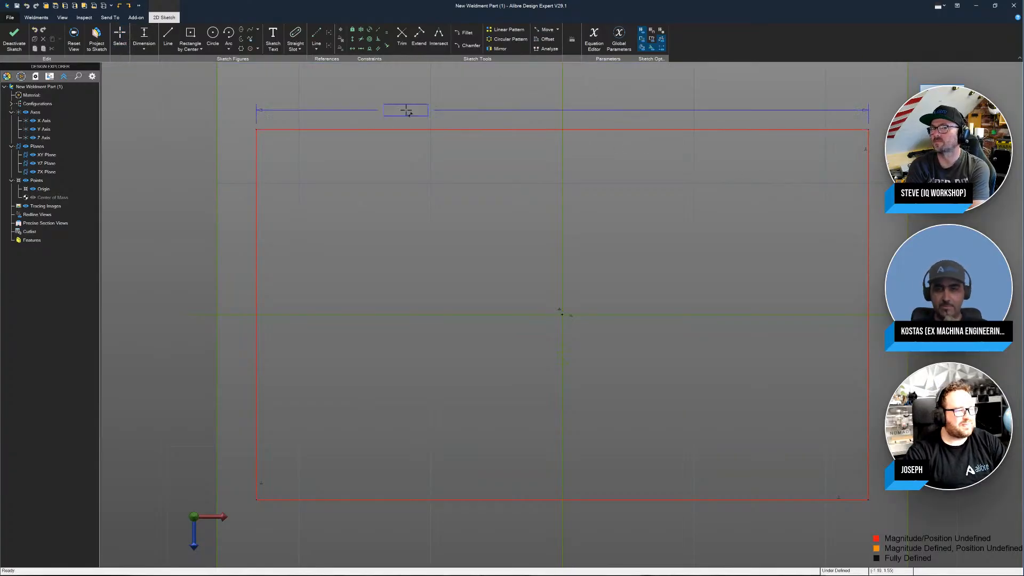
click(426, 107)
key(Return)
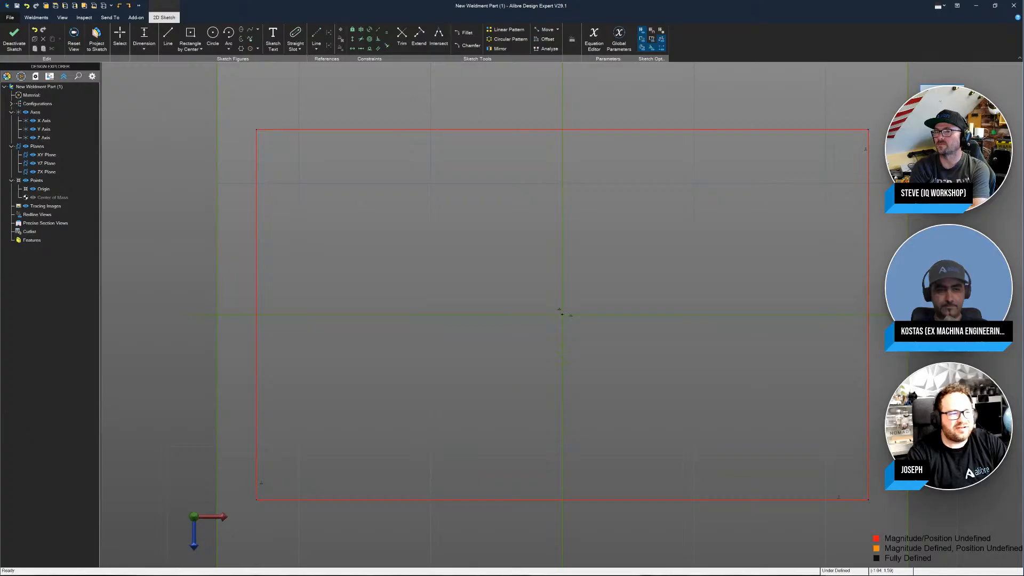
Step: Dimension the rectangle's right edge at 50 inches
scroll(598, 291, down, 10)
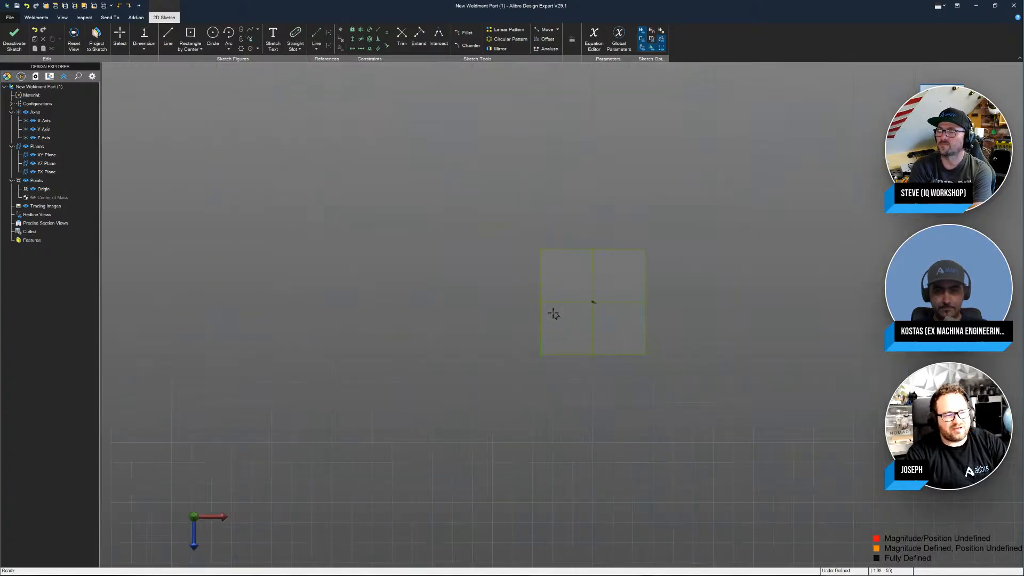
scroll(553, 316, down, 3)
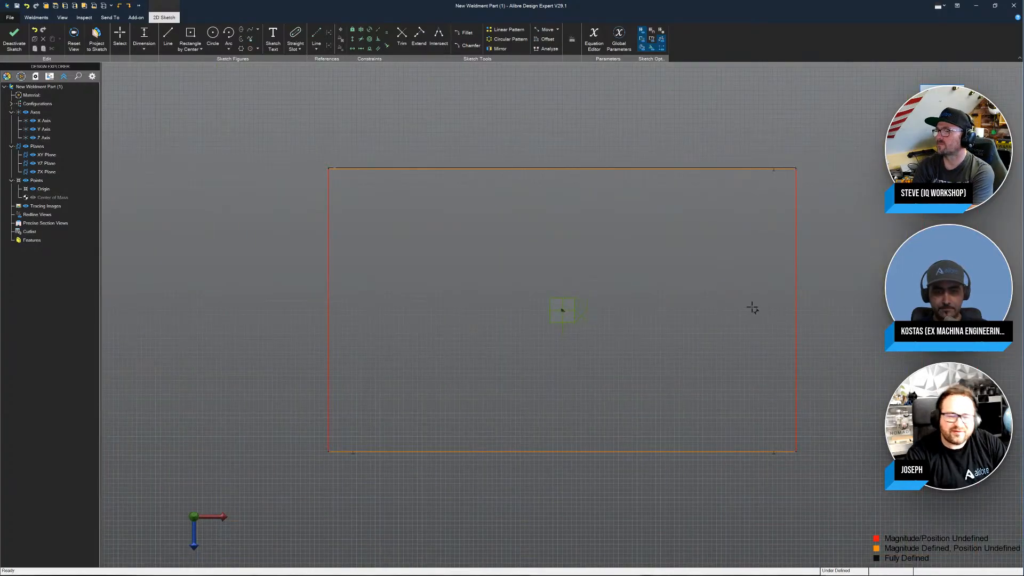
click(797, 291)
click(805, 291)
text(50)
key(Return)
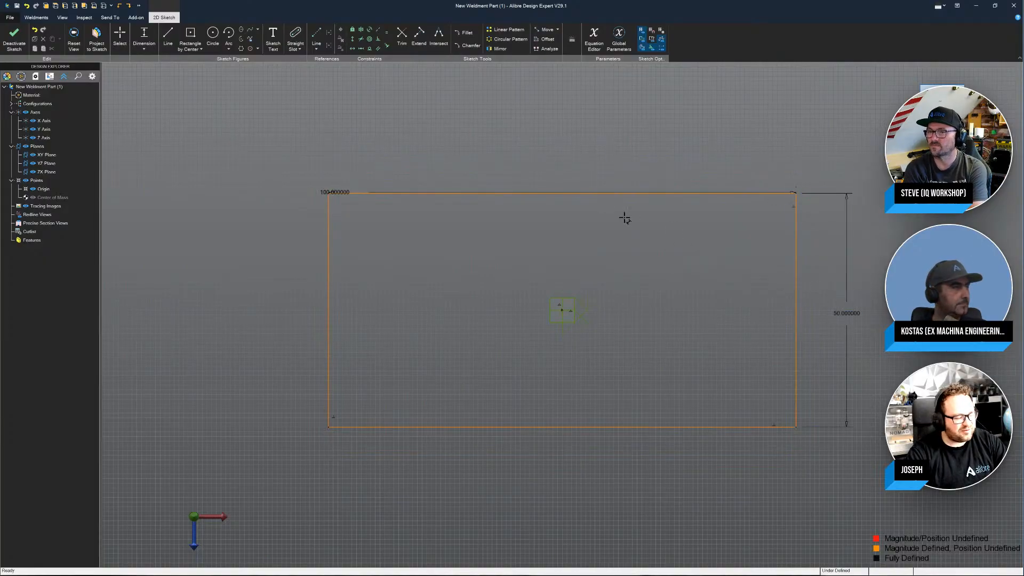
Step: Apply a horizontal constraint to the rectangle's top edge and finish the sketch
click(352, 48)
click(443, 192)
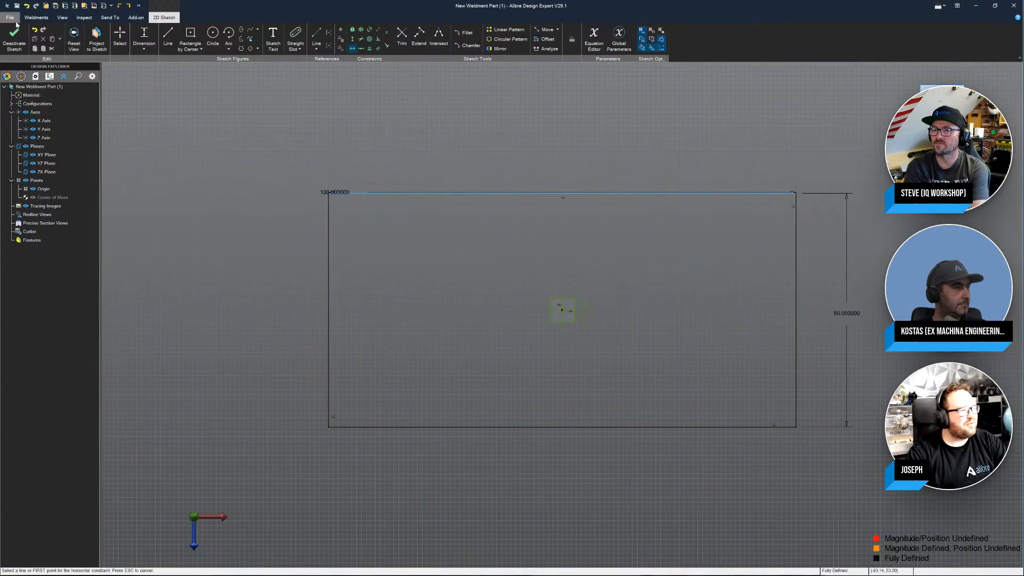
click(14, 36)
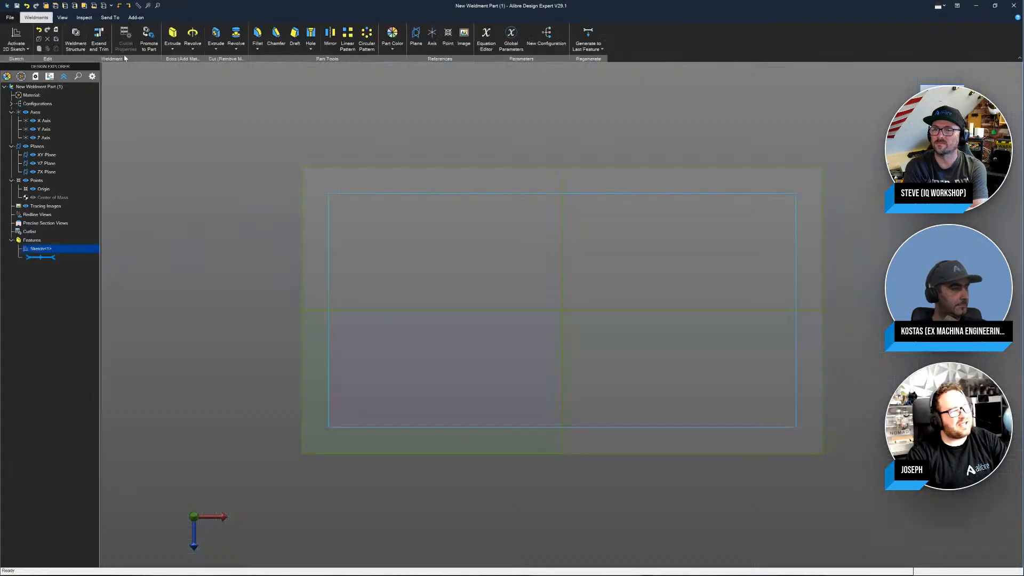
Step: Start a Weldment Structure and load the L-Angle profile from the ANSI Profiles 1 folder
click(75, 33)
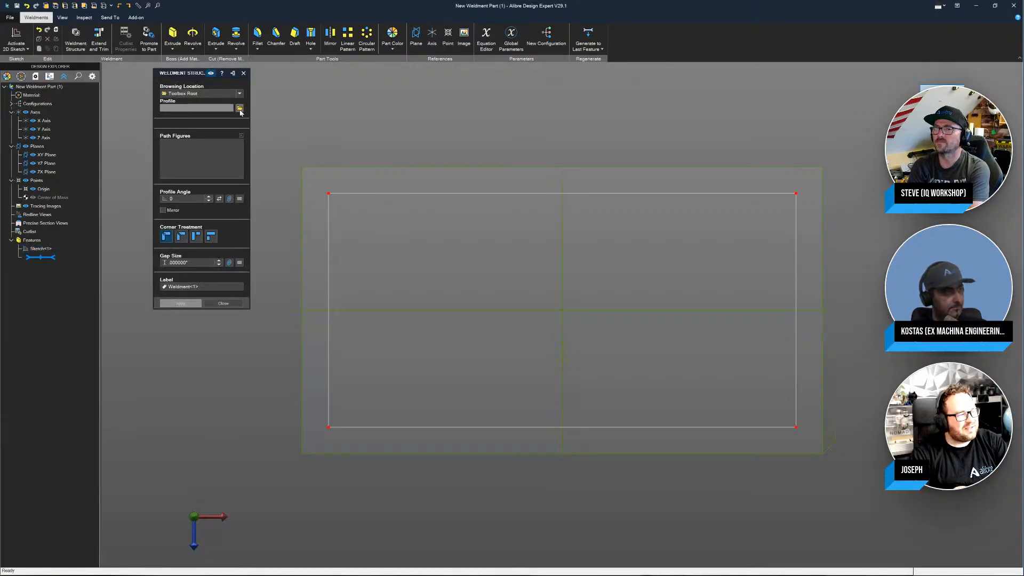
click(239, 109)
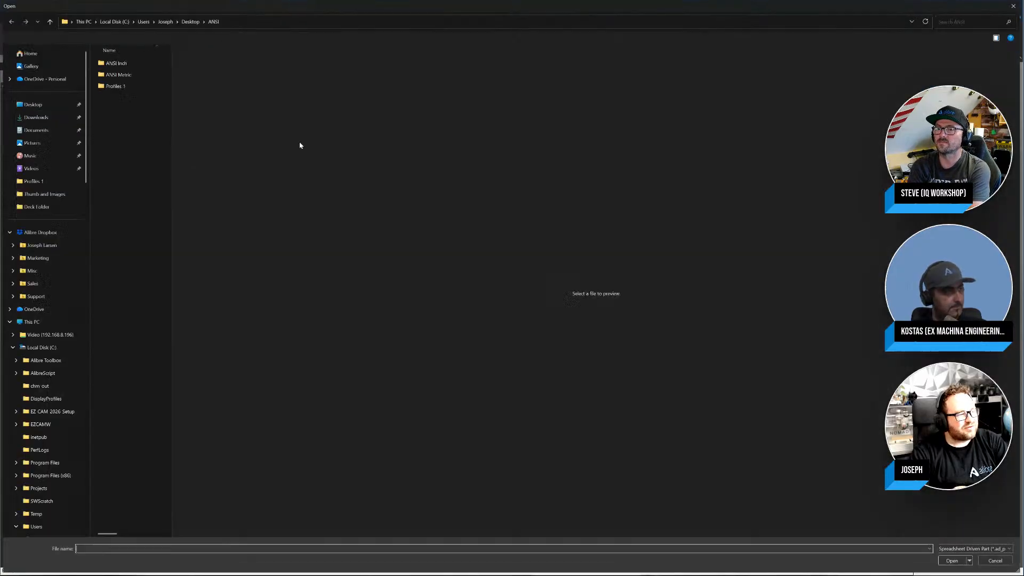
double_click(115, 87)
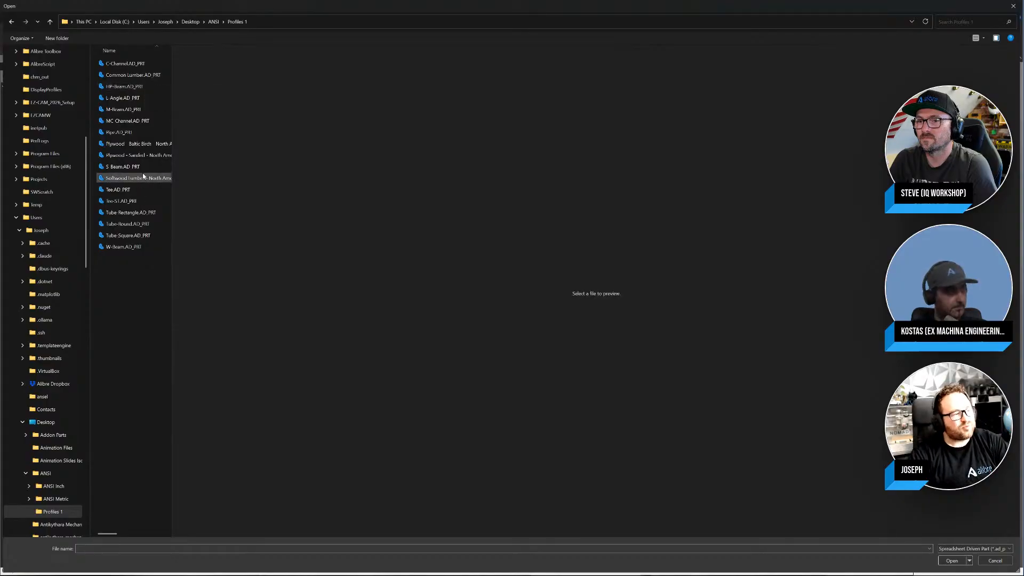
click(126, 97)
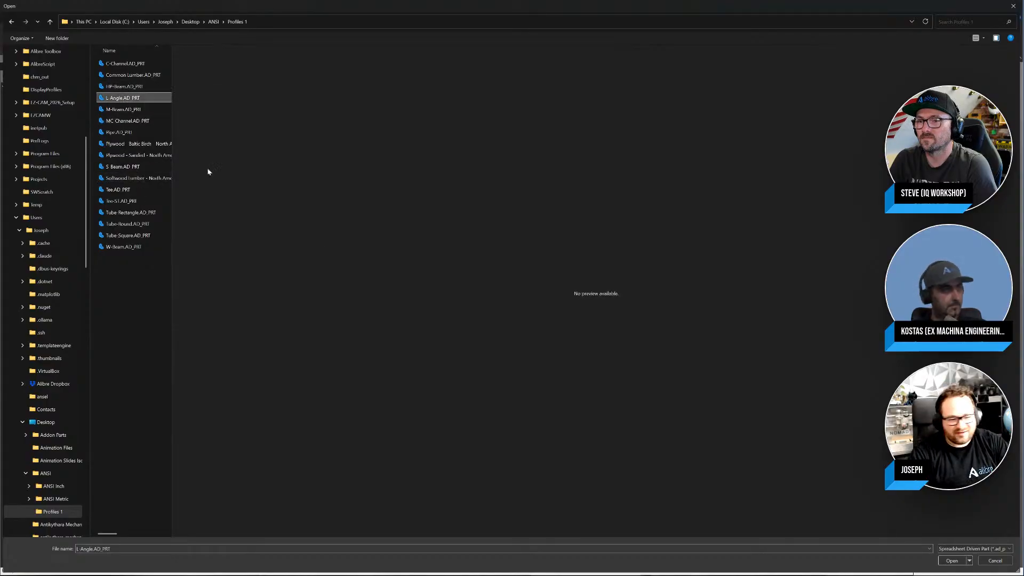
click(954, 561)
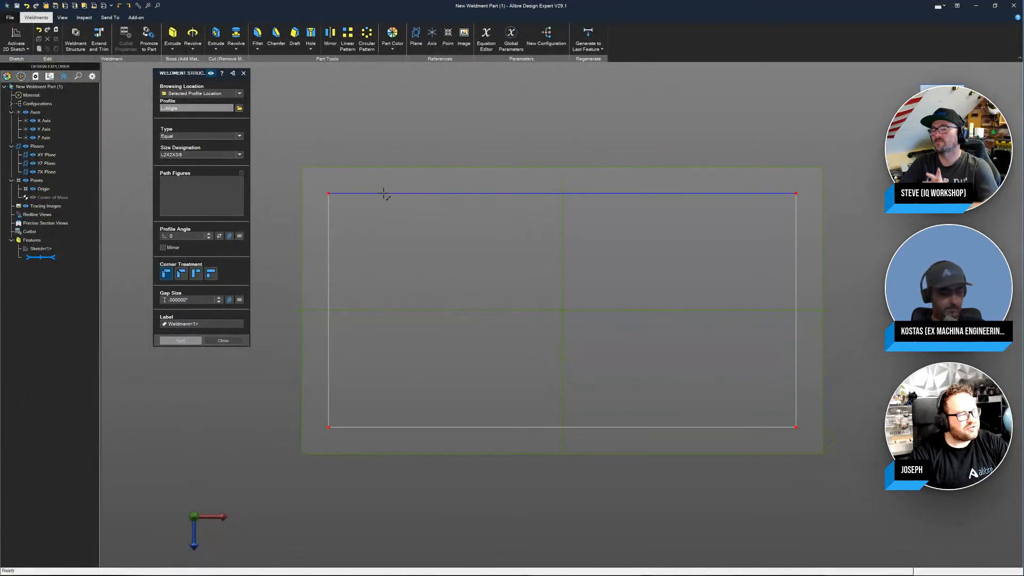
Step: Select all four edges of the rectangle as path figures for the L-Angle weldment and inspect the upper-right corner
click(383, 193)
click(331, 222)
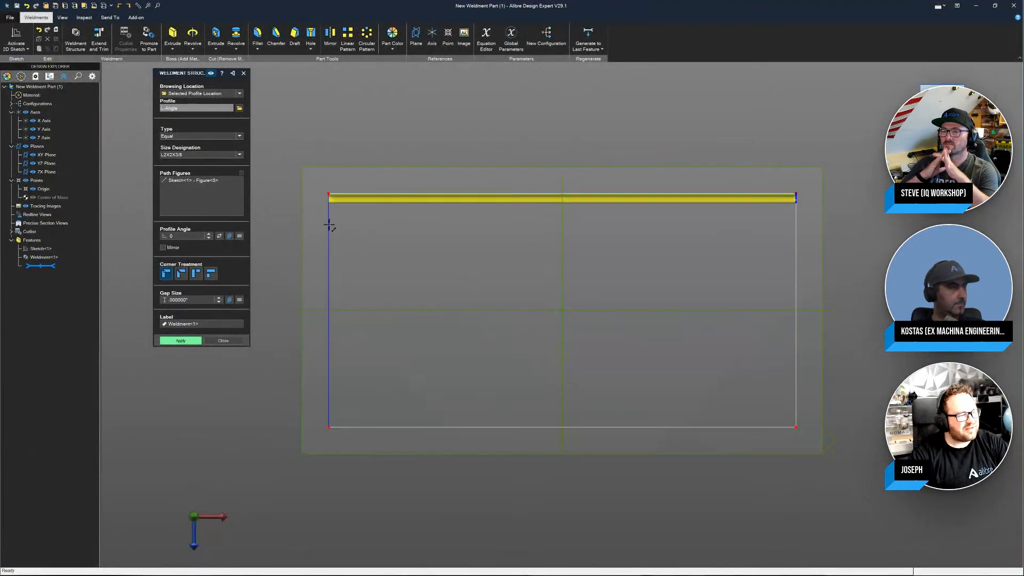
click(504, 427)
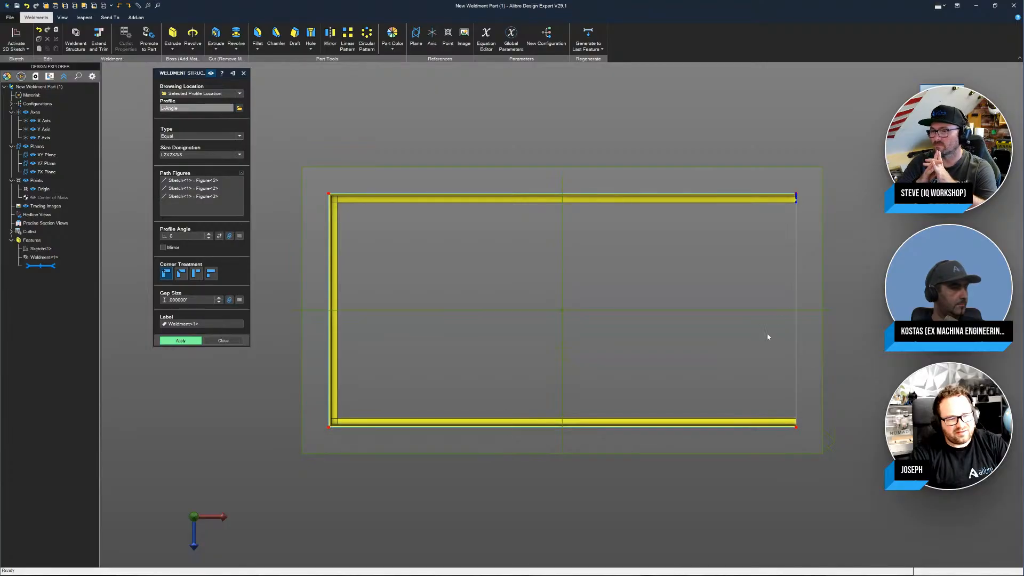
click(795, 297)
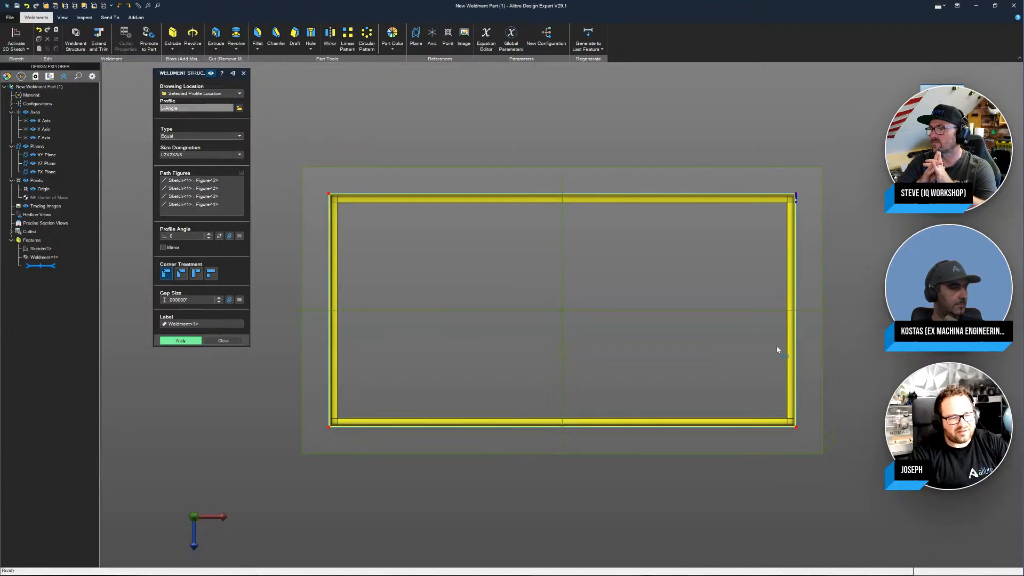
middle_drag(777, 350, 784, 253)
scroll(775, 258, up, 6)
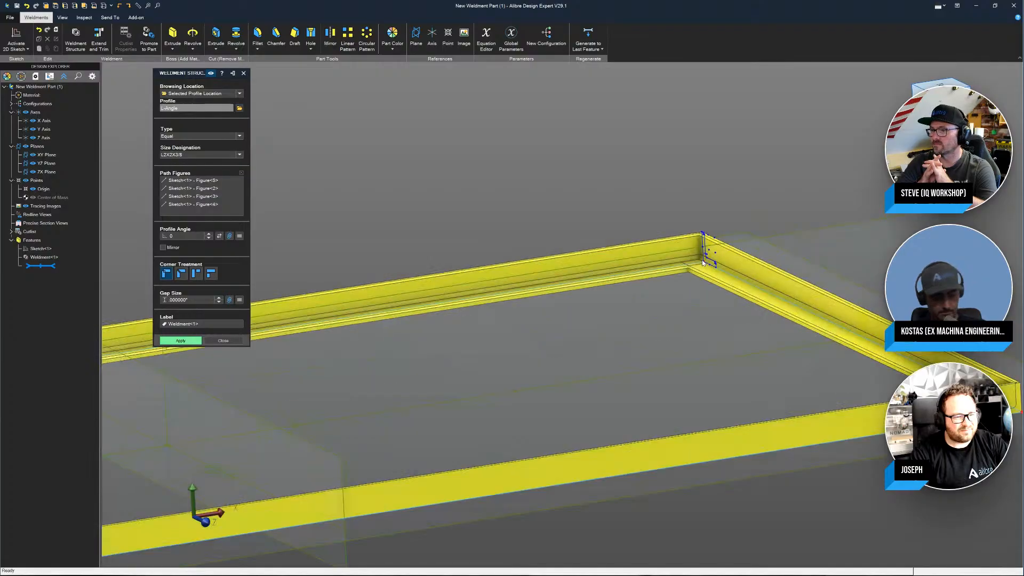
scroll(700, 266, up, 2)
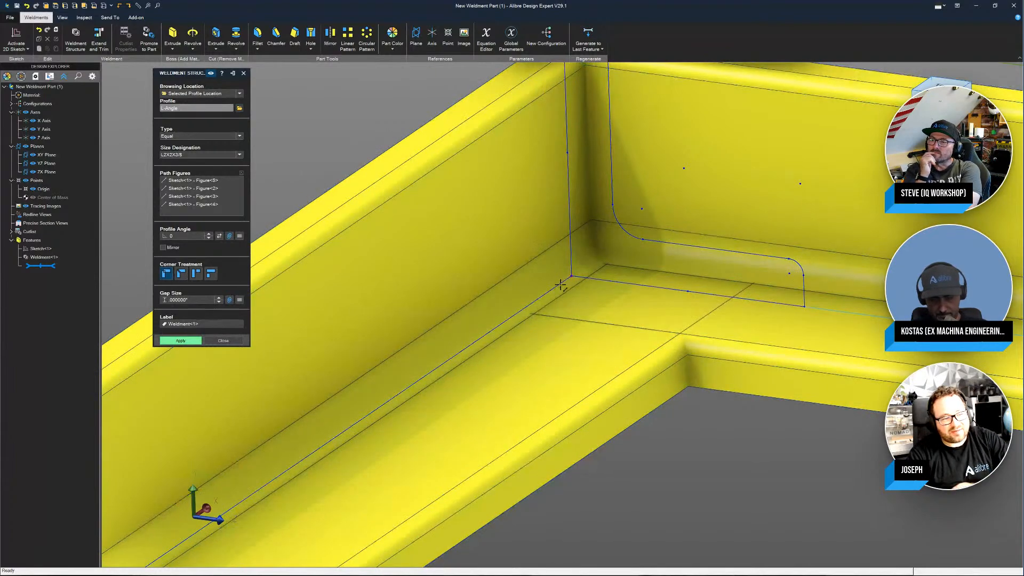
Step: Try several anchor points on the L-Angle profile and place the path where the inner fillet meets the horizontal leg
middle_drag(561, 285, 644, 242)
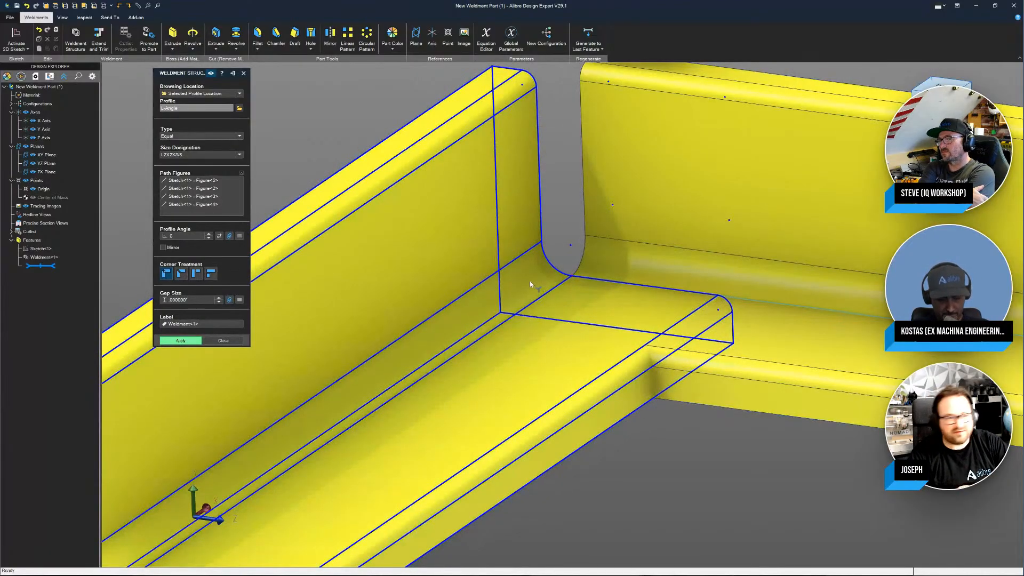
click(180, 341)
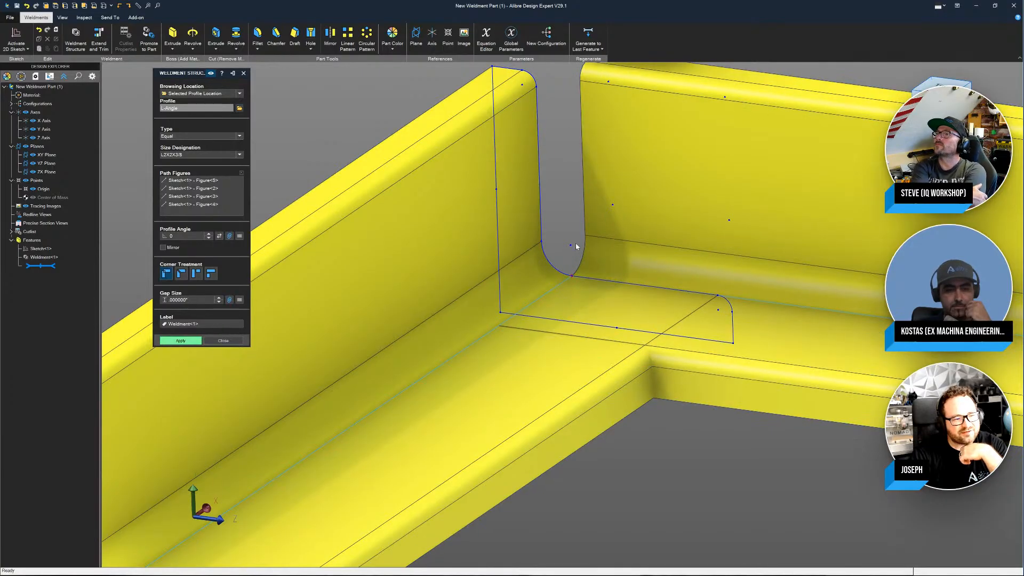
middle_drag(576, 246, 653, 248)
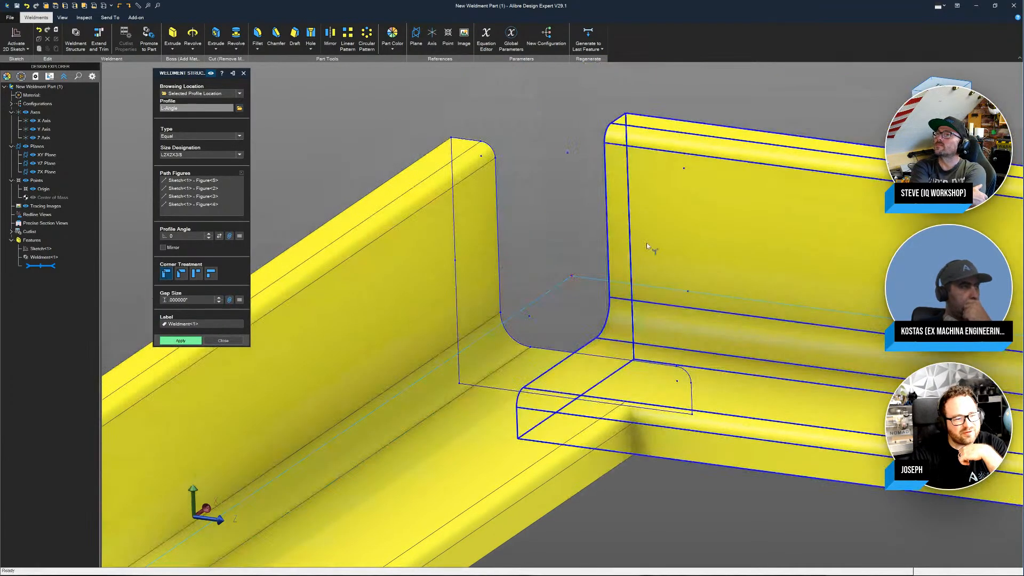
click(687, 291)
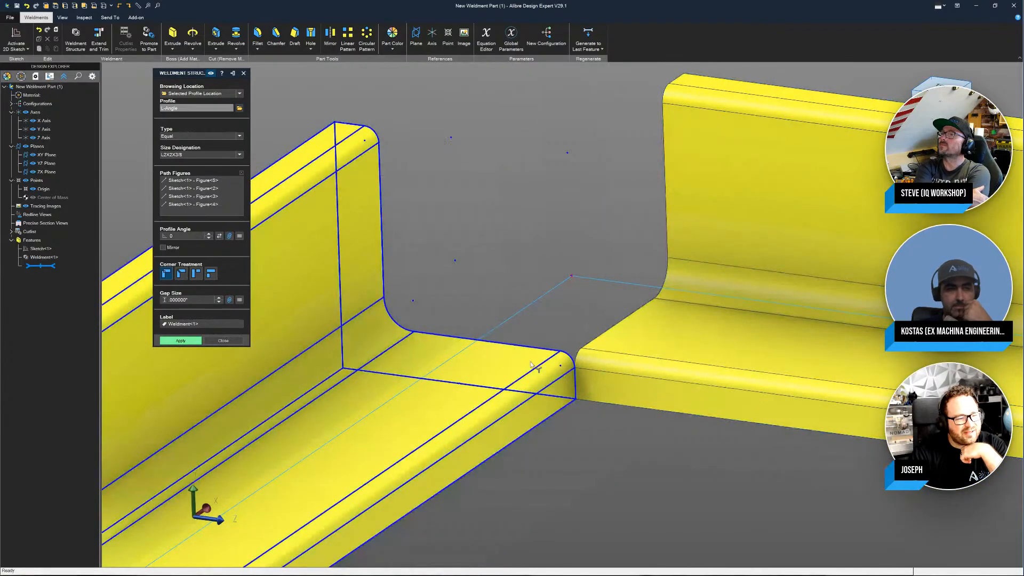
click(414, 332)
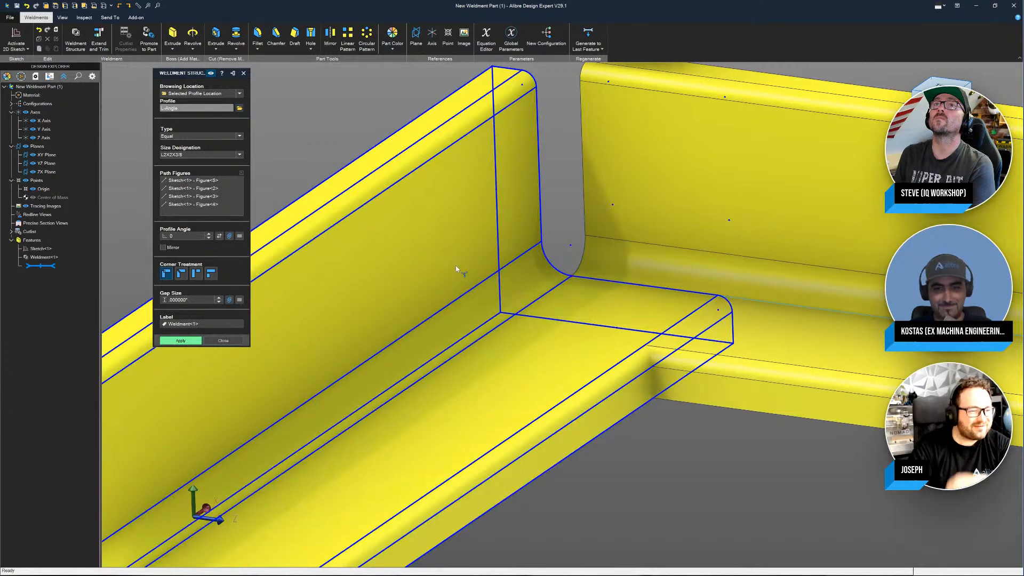
Step: Compare the corner treatments at the frame corner, choose the mitered one, and create the L-Angle weldment
scroll(517, 269, down, 6)
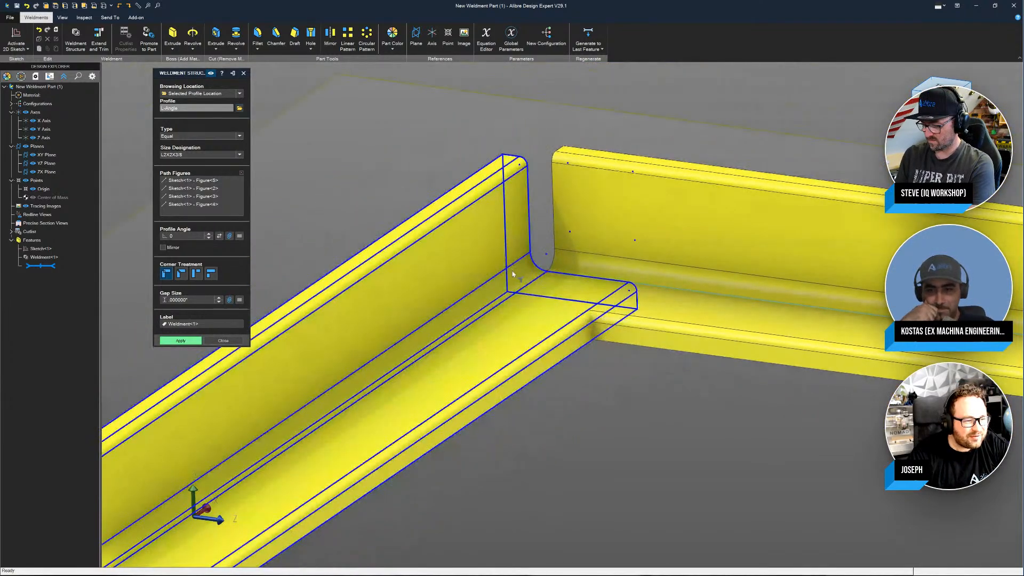
scroll(526, 307, up, 2)
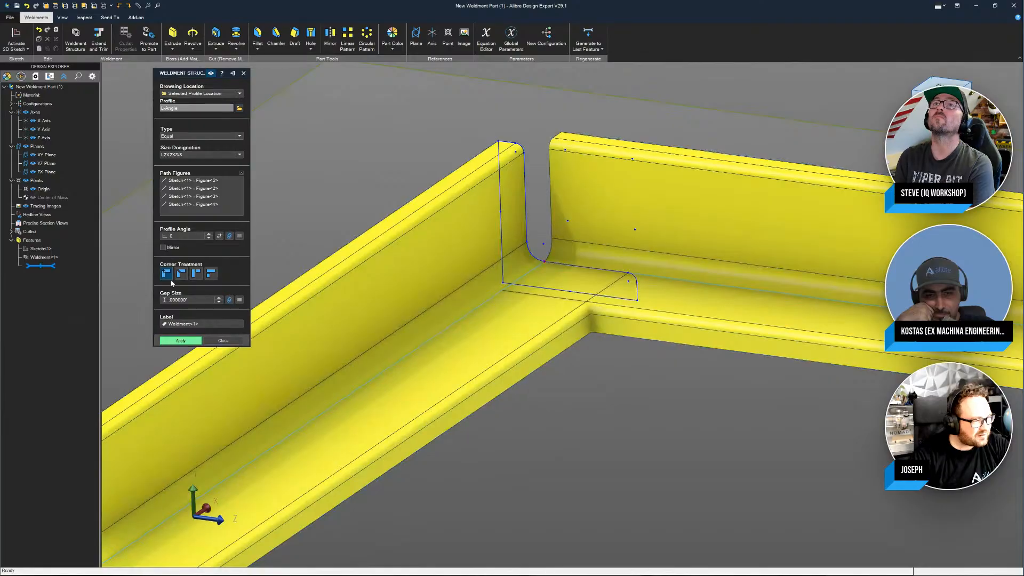
click(196, 275)
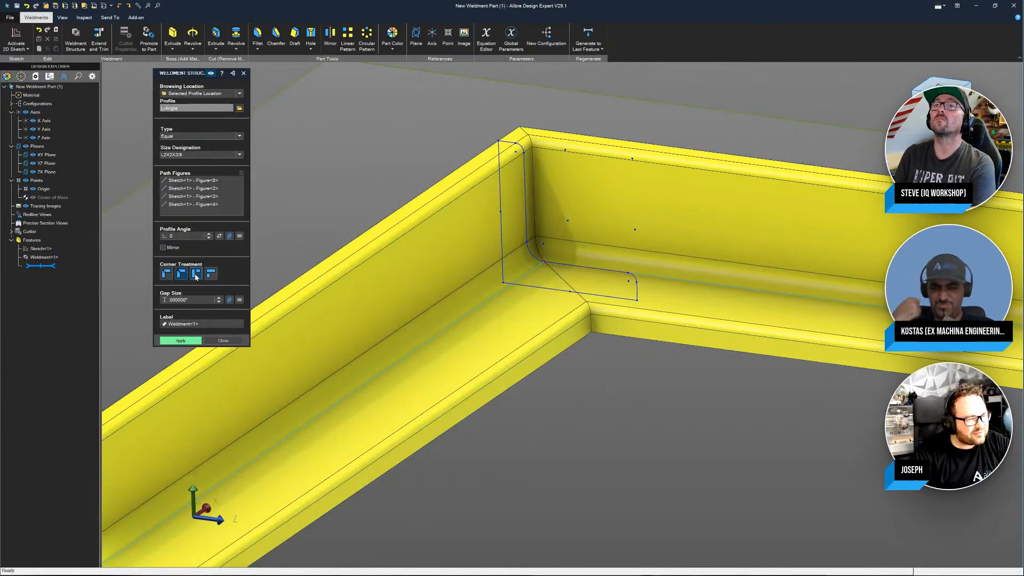
click(211, 274)
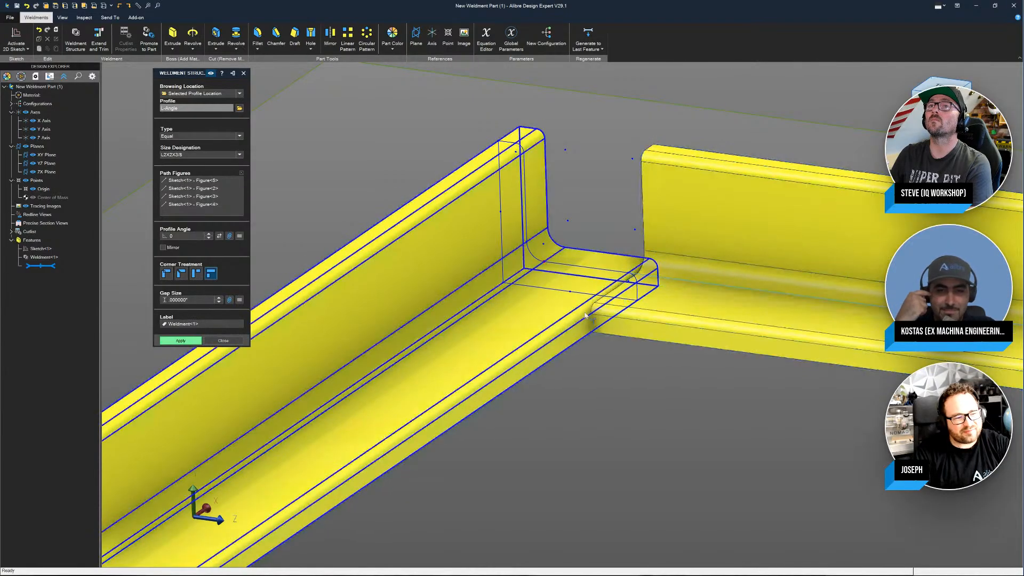
click(181, 274)
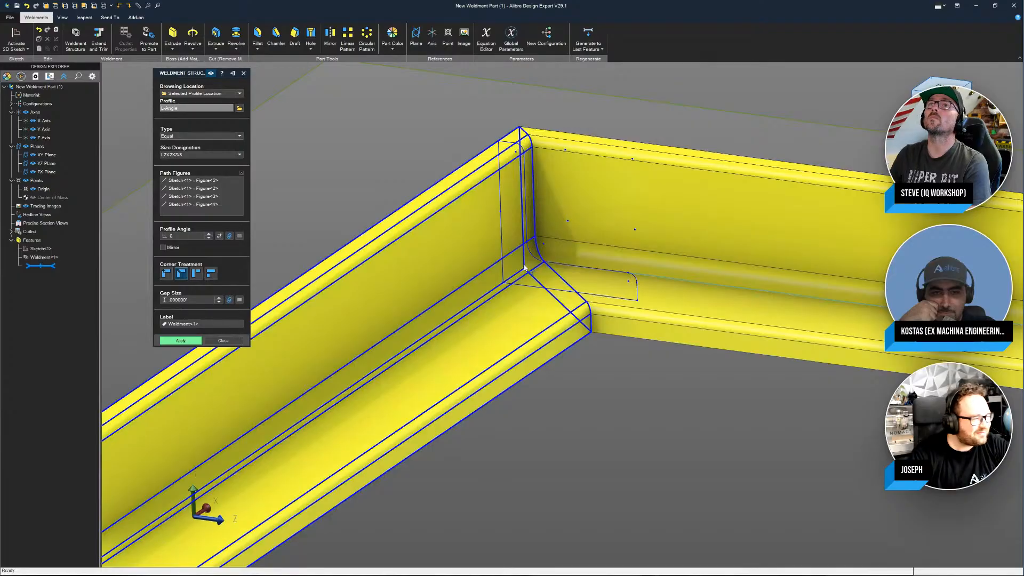
click(180, 340)
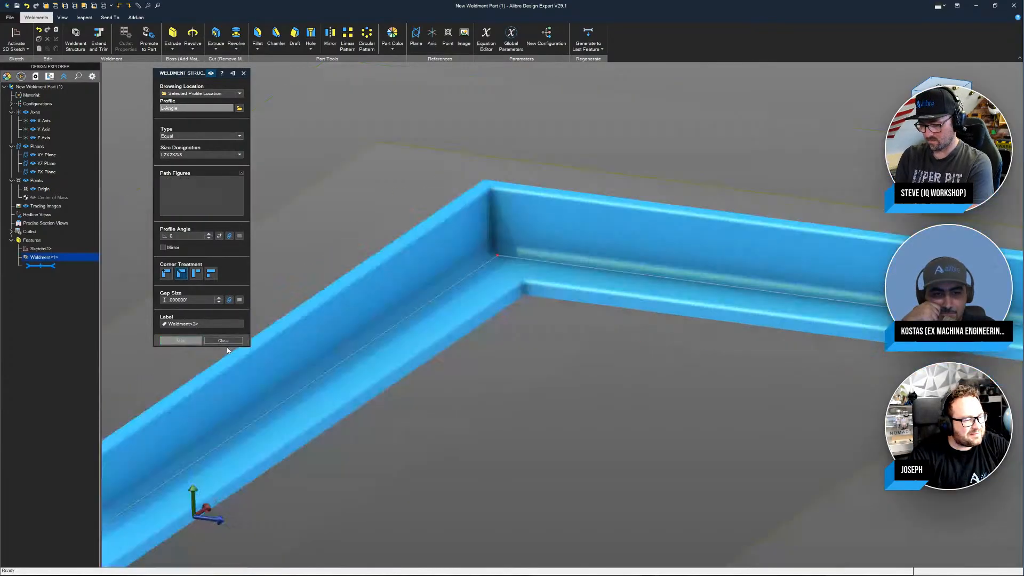
click(223, 340)
Step: Start a sketch on the ZX Plane and draw a diagonal line from below the frame up to its right side
scroll(582, 365, down, 5)
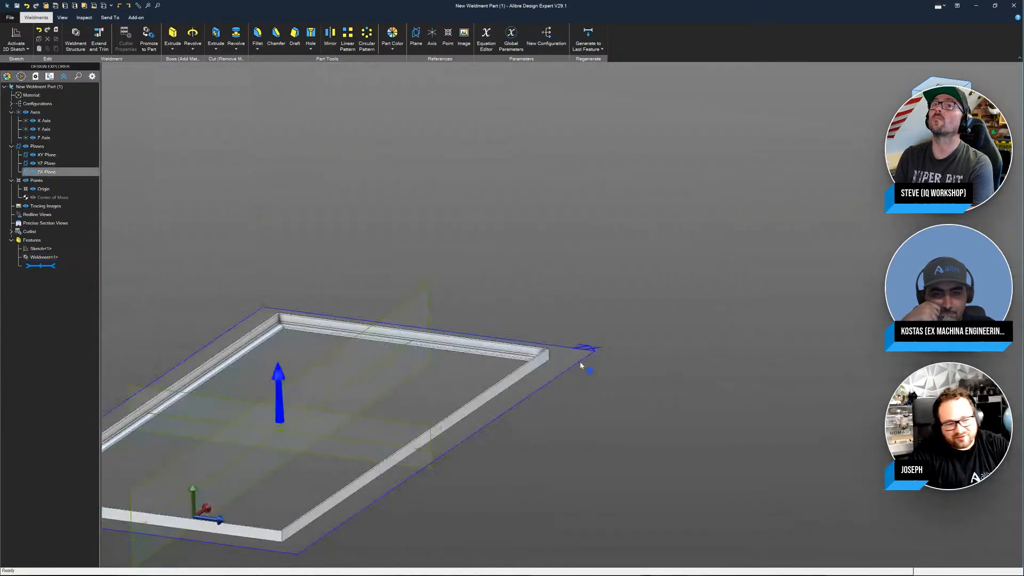
click(579, 367)
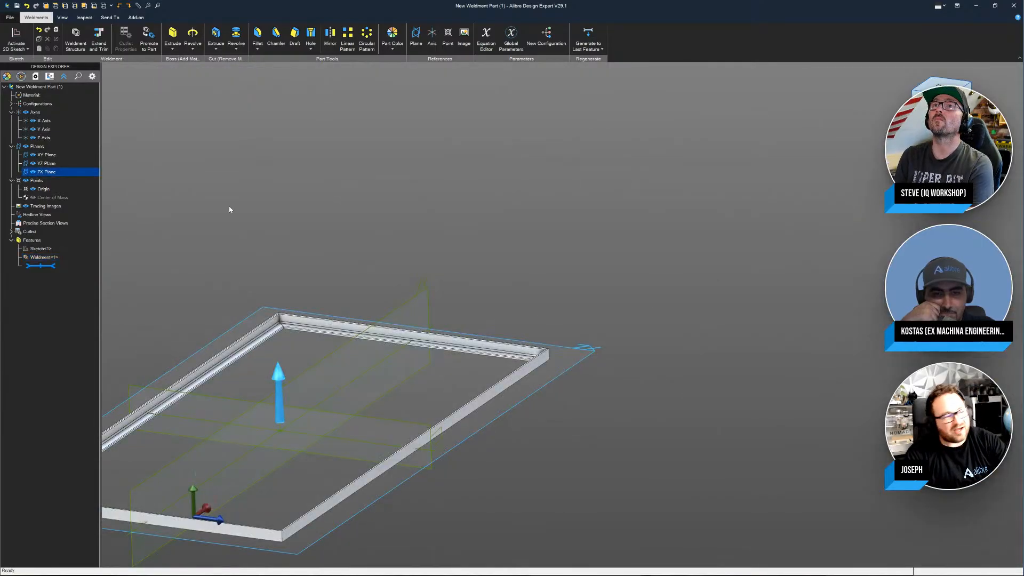
click(18, 35)
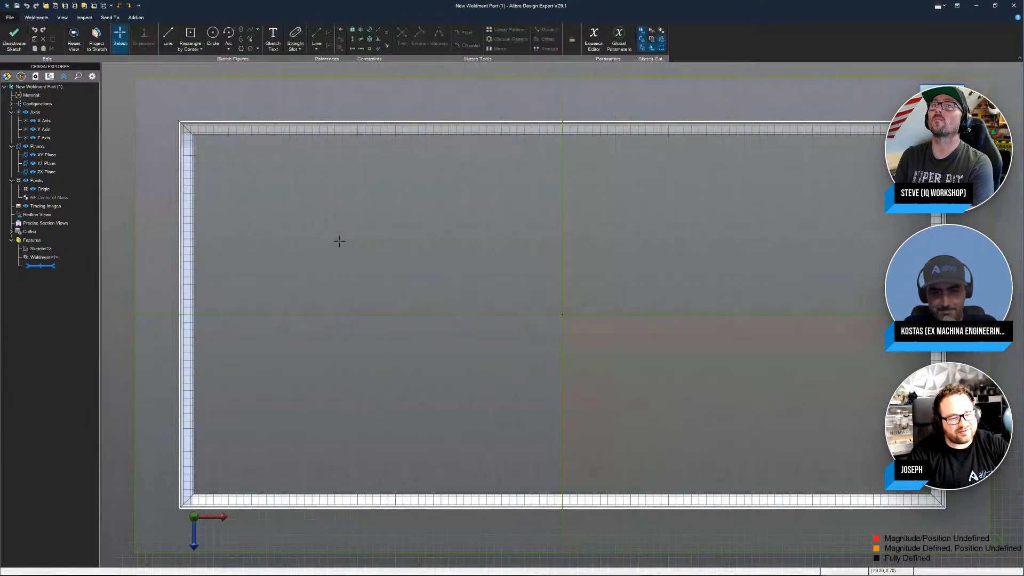
scroll(709, 319, up, 3)
click(174, 47)
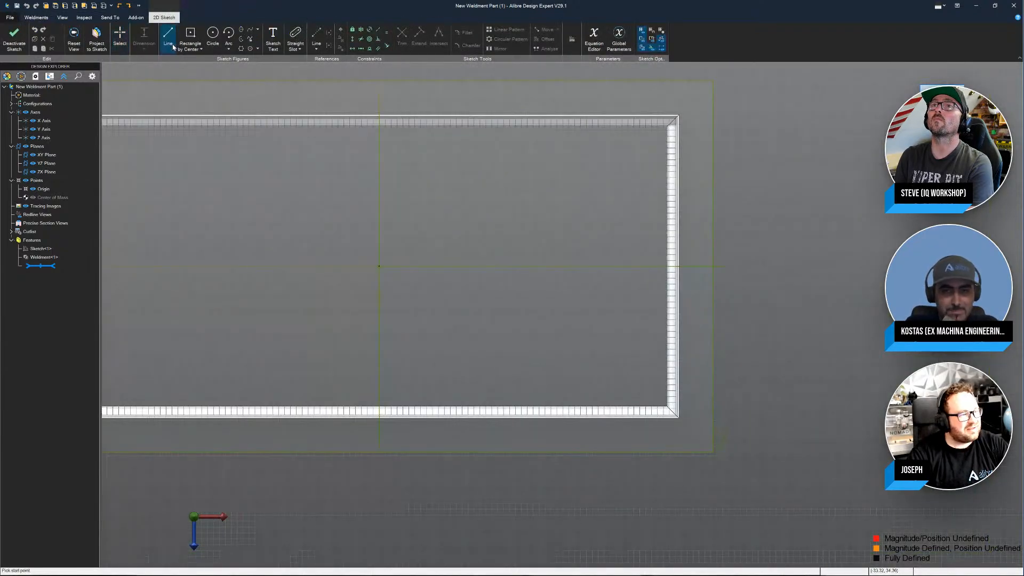
scroll(484, 444, down, 4)
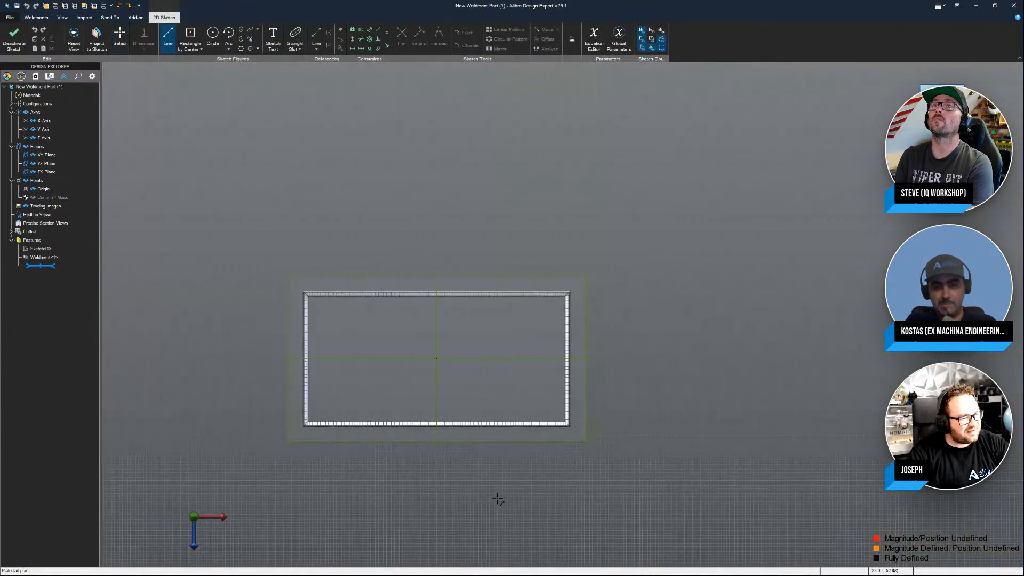
scroll(578, 302, down, 2)
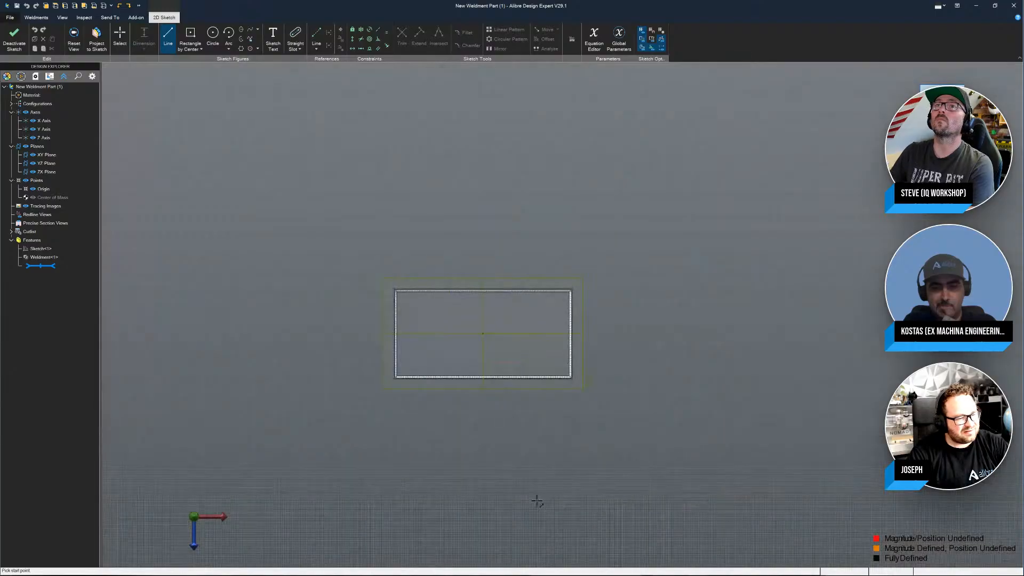
click(525, 501)
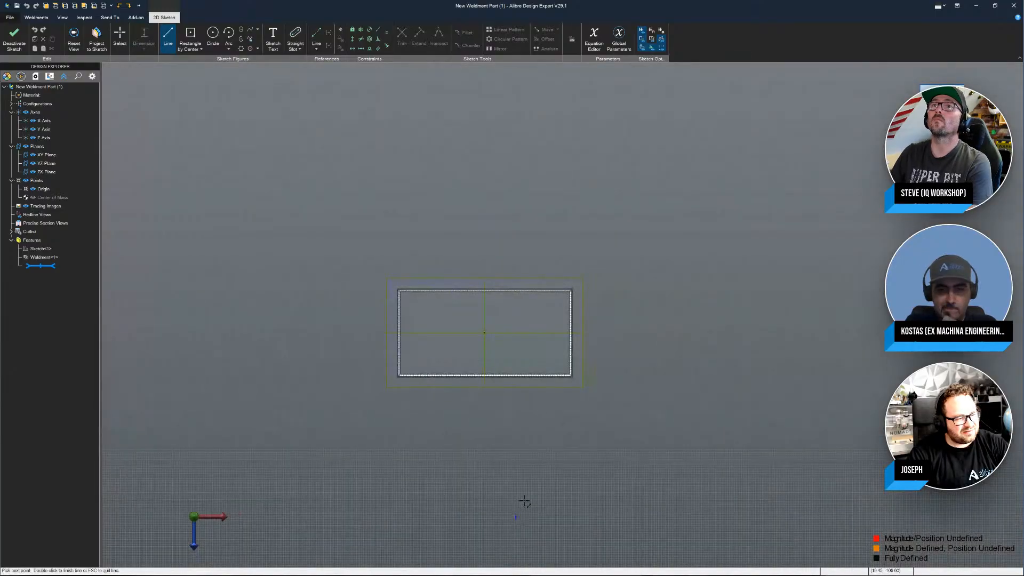
double_click(664, 331)
key(Escape)
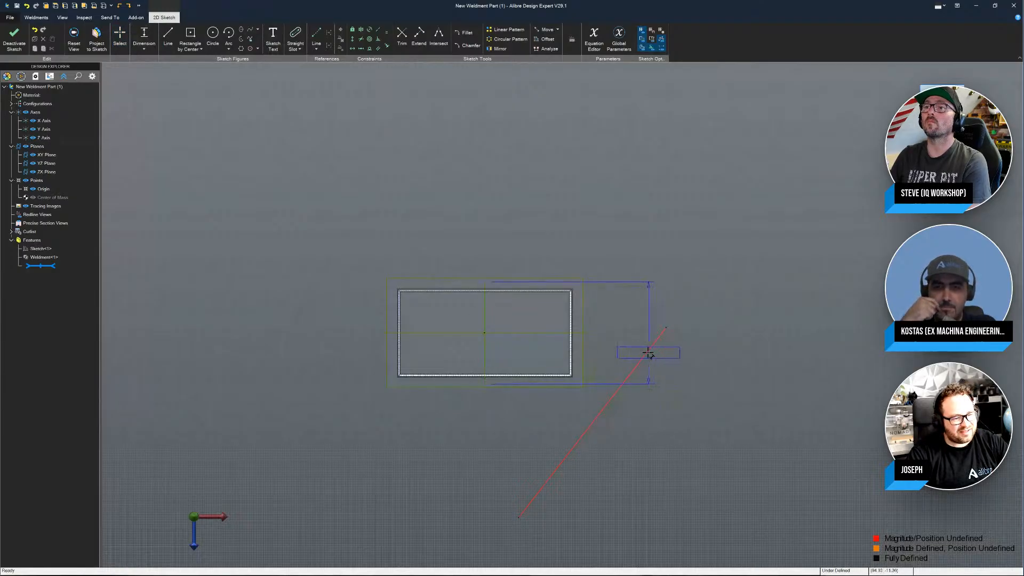
Step: Dimension the angle between the diagonal line and the vertical reference through the frame's center at 45 degrees
click(647, 278)
text(45)
key(Return)
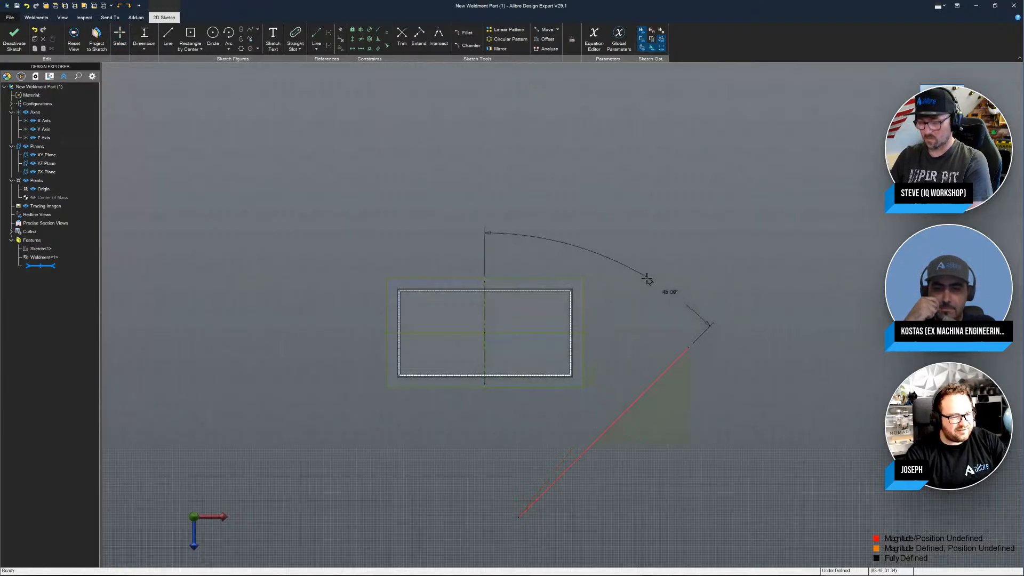
Step: Move the diagonal line so it passes across the frame's lower-right corner and finish the sketch
scroll(598, 369, up, 2)
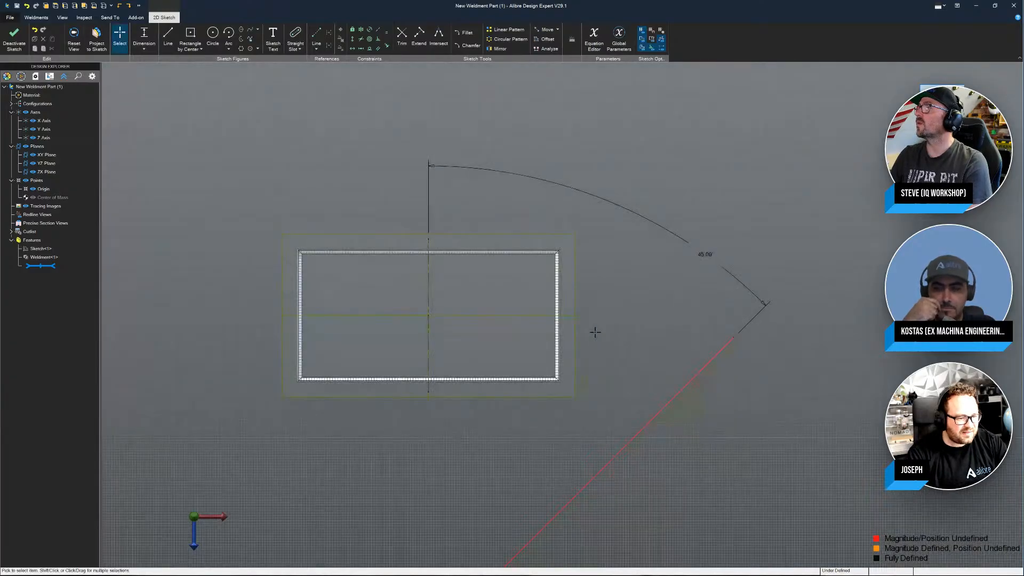
scroll(598, 326, down, 1)
mouse_move(501, 539)
mouse_down()
mouse_move(537, 487)
mouse_move(441, 521)
mouse_move(487, 487)
mouse_up()
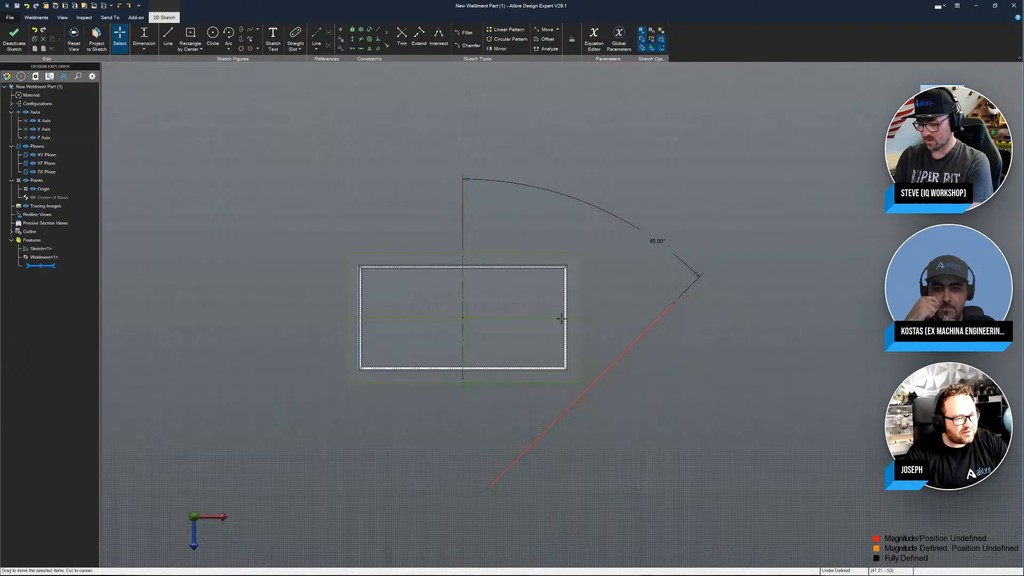
scroll(562, 317, up, 2)
drag(638, 418, 597, 380)
click(13, 37)
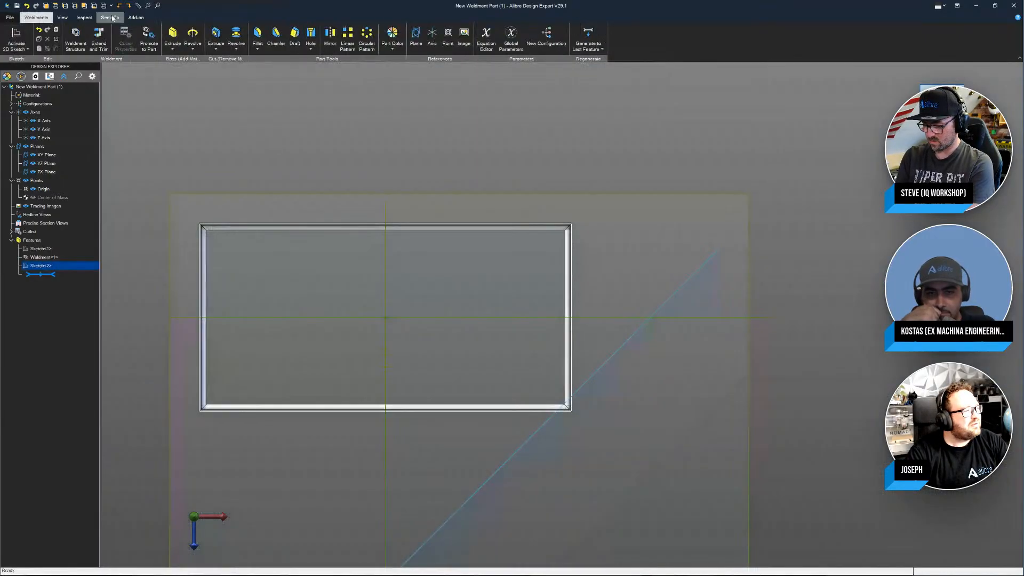
Step: Start a new Weldment Structure and load the Softwood Lumber - North American profile from the Profiles 1 folder
click(76, 38)
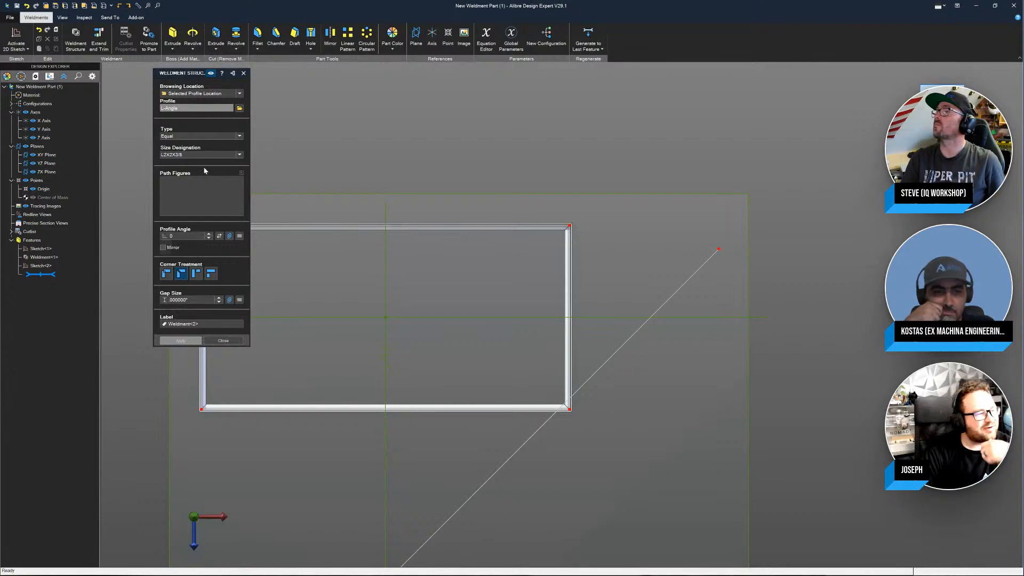
click(240, 107)
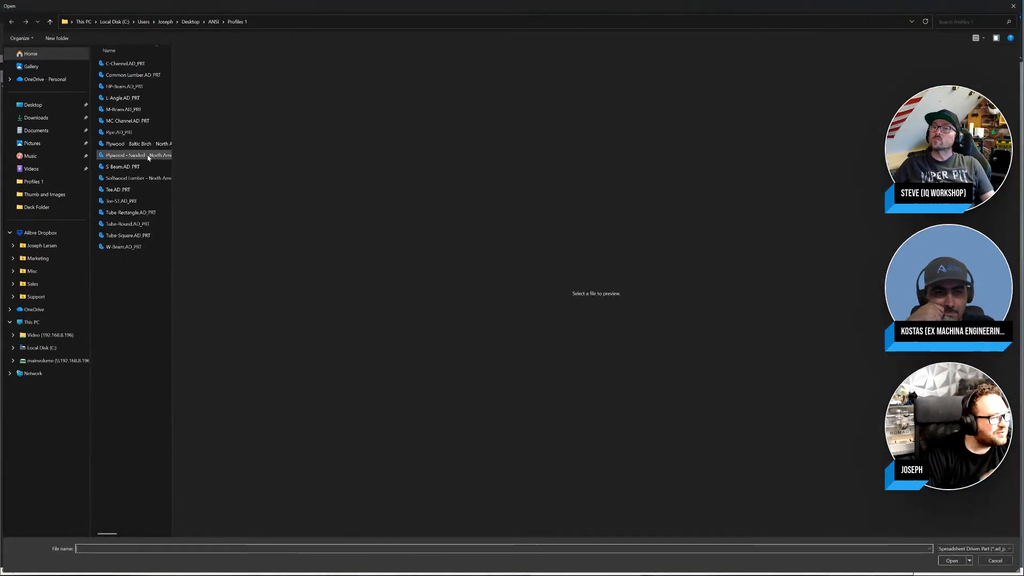
click(134, 182)
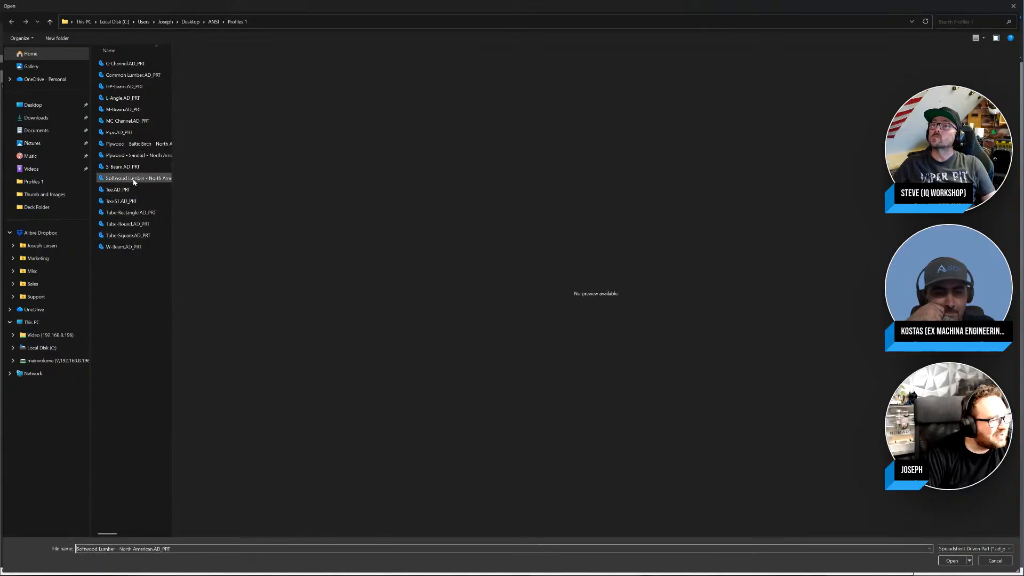
click(952, 561)
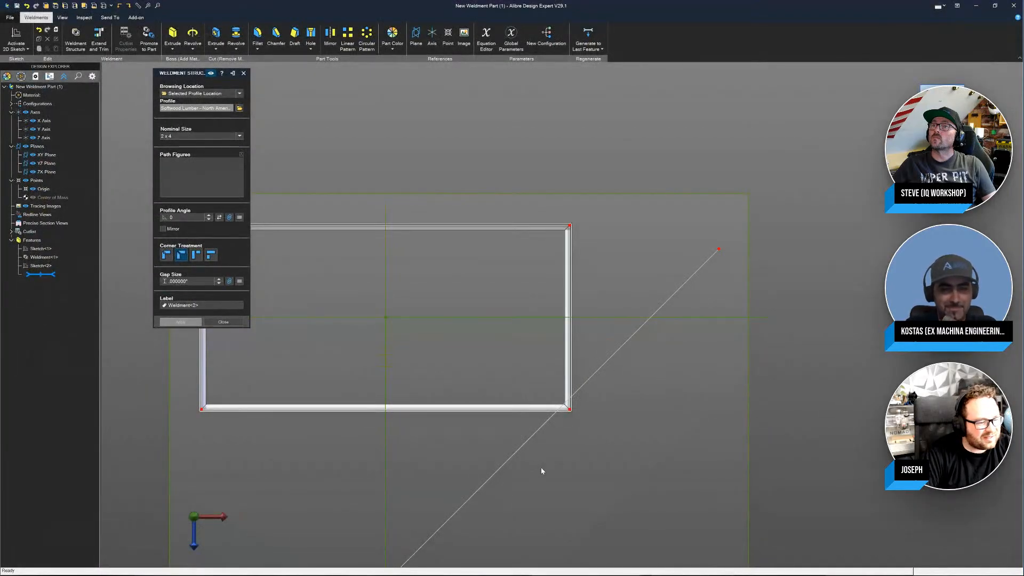
Step: Select the diagonal line as the path for the 2 x 4 lumber and inspect where it crosses the frame corner
click(522, 446)
middle_drag(571, 418, 583, 343)
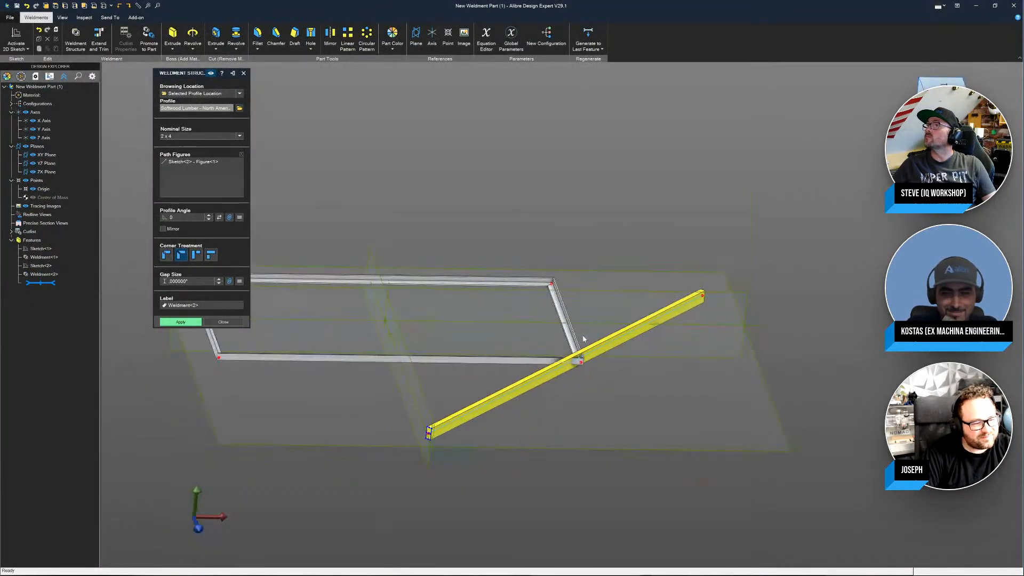
scroll(576, 350, up, 5)
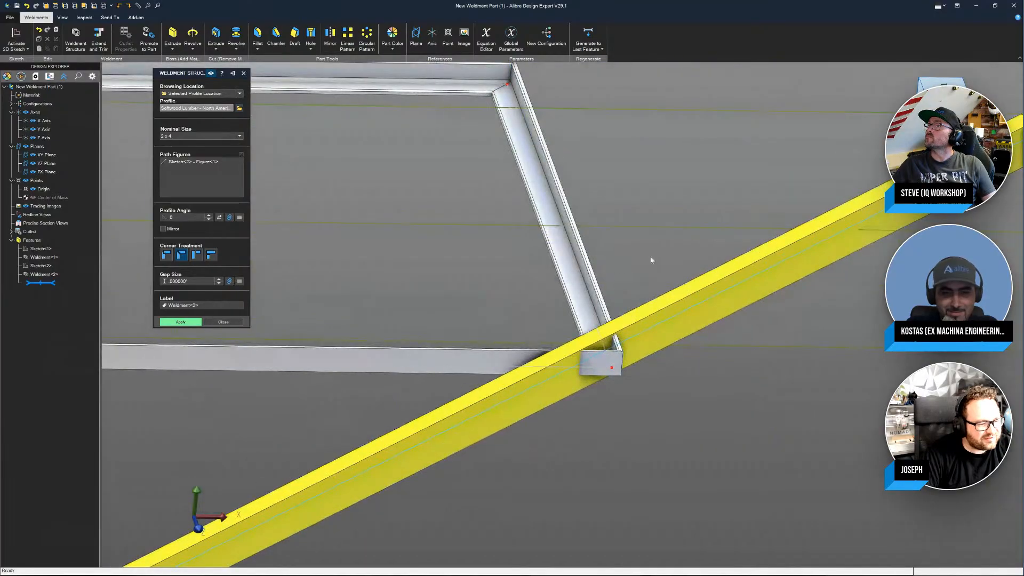
scroll(652, 260, down, 3)
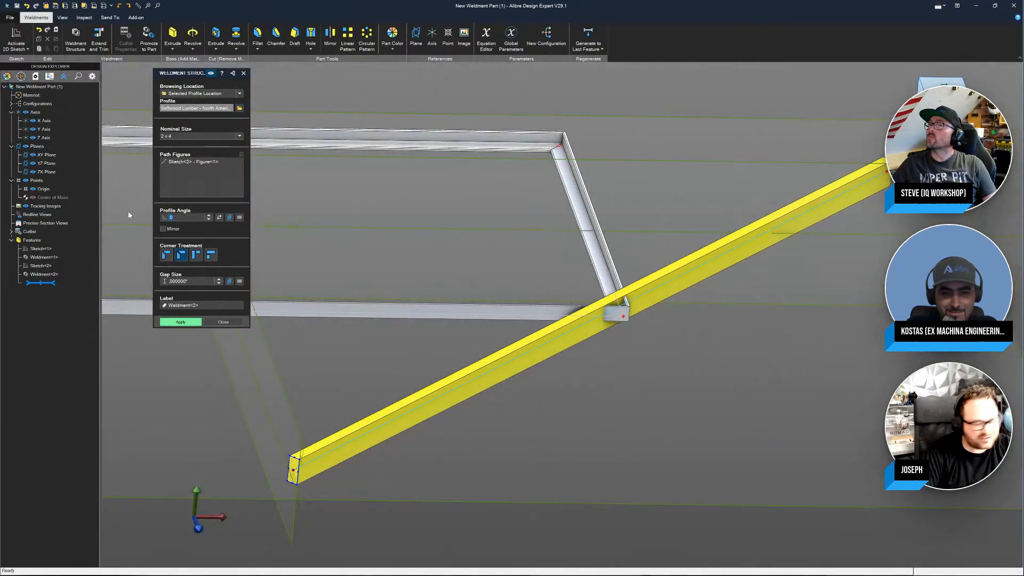
Step: Set the 2 x 4 member's profile angle to 90 degrees and apply the lumber weldment
click(174, 181)
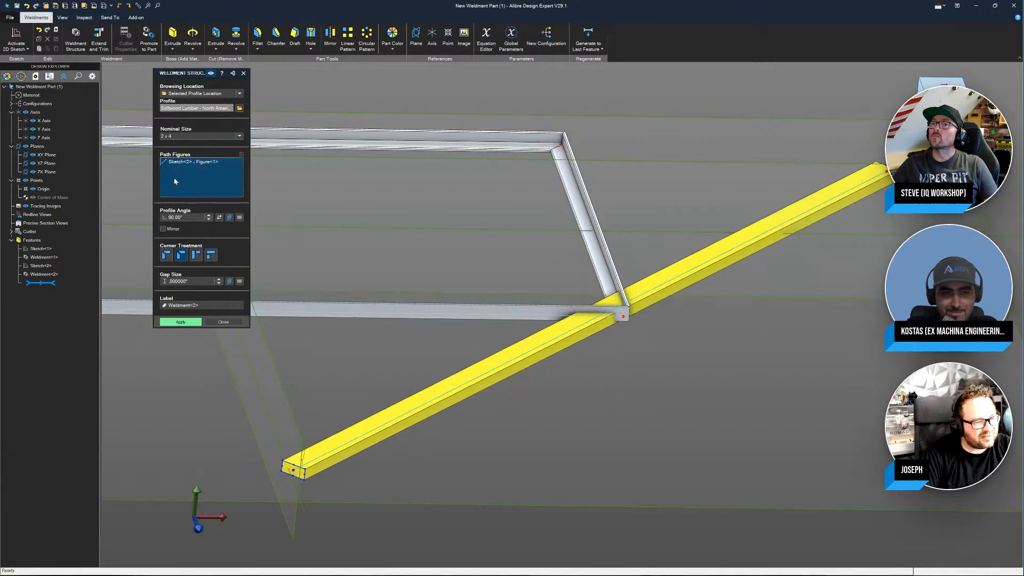
click(182, 323)
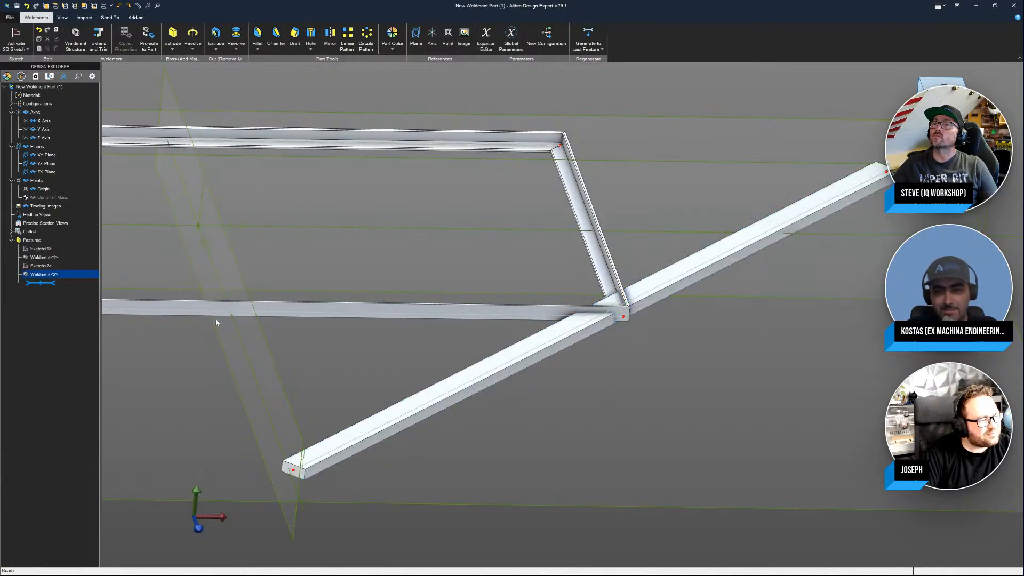
Step: Reopen the L-Angle frame weldment, try its profile Mirror option on and off, and roll the feature history forward to the end
right_click(41, 261)
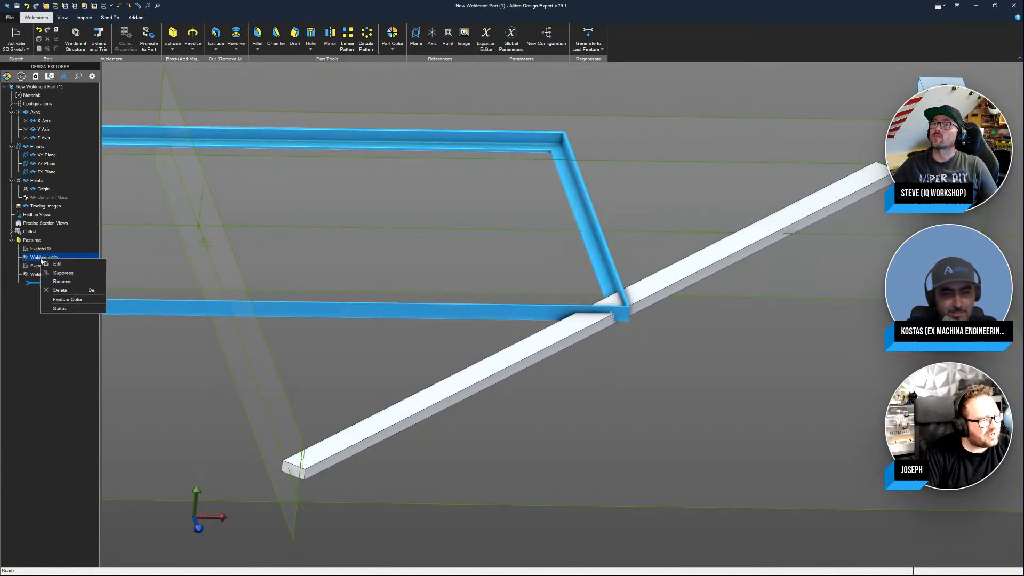
click(53, 265)
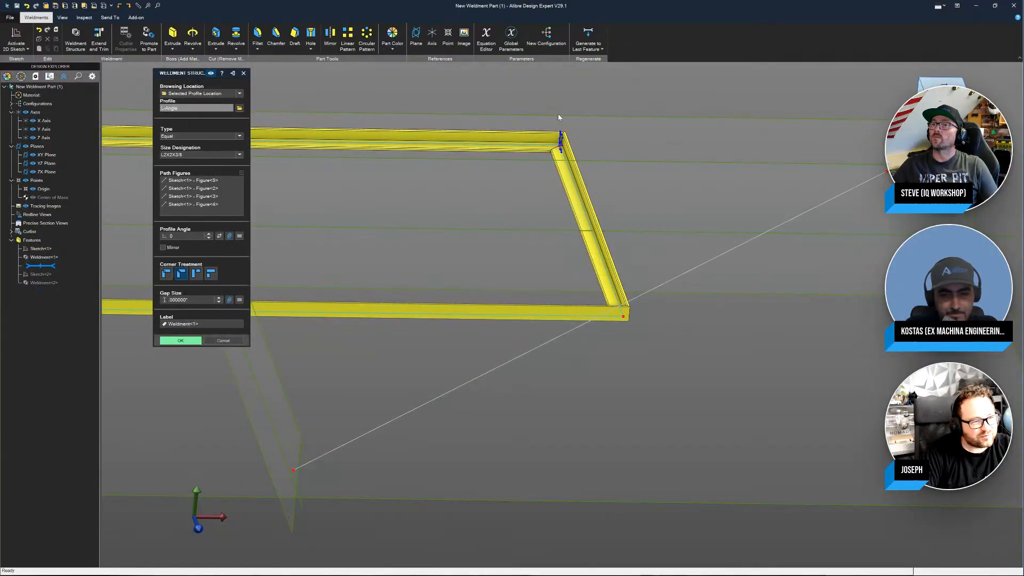
scroll(559, 130, up, 2)
scroll(558, 133, up, 2)
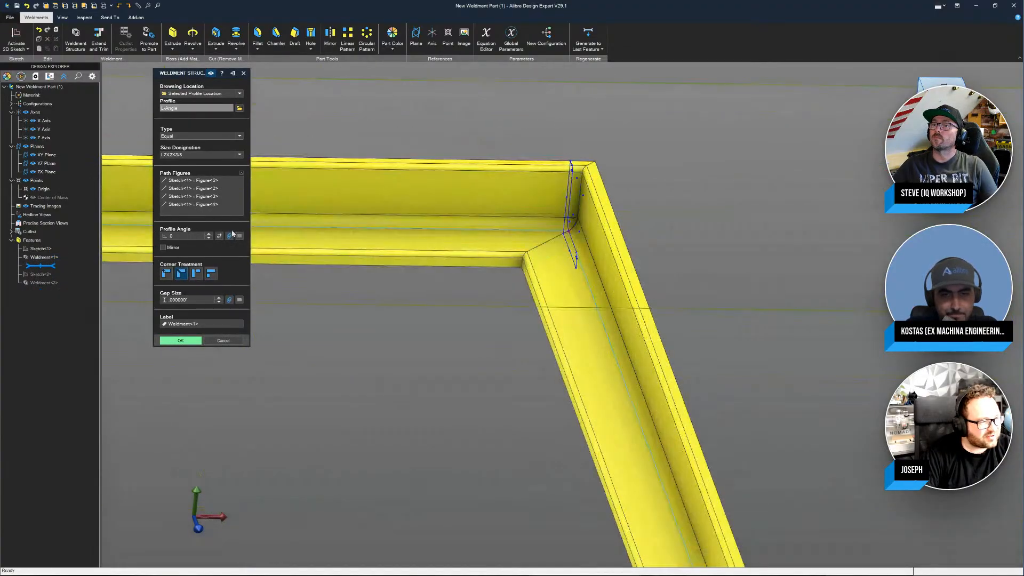
click(164, 249)
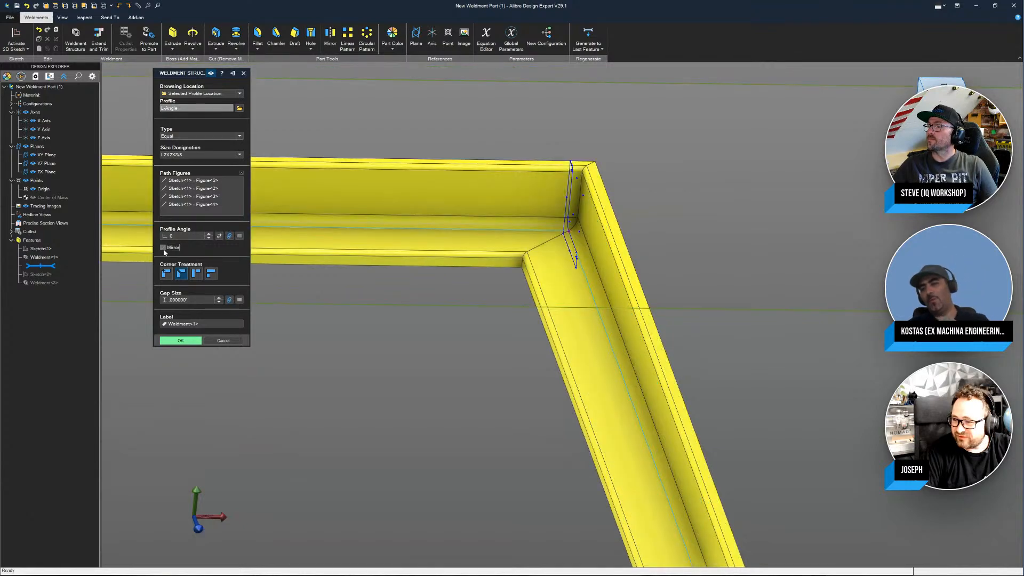
click(164, 250)
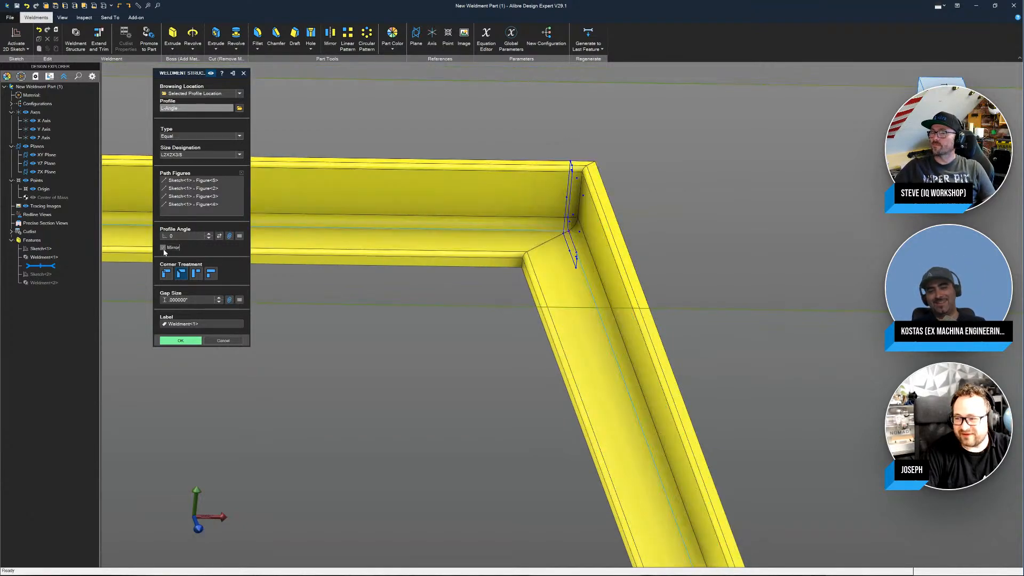
click(164, 250)
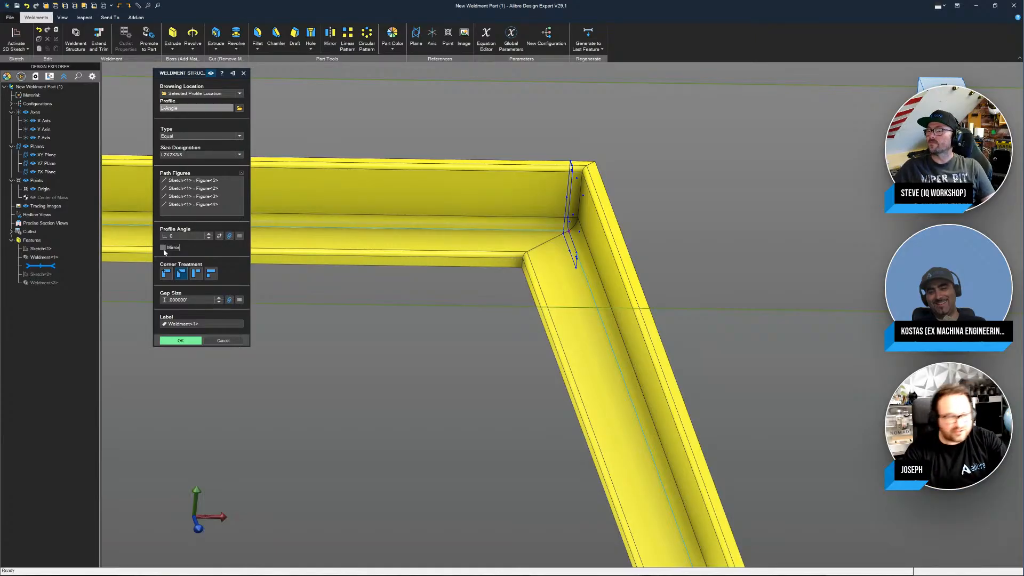
click(179, 342)
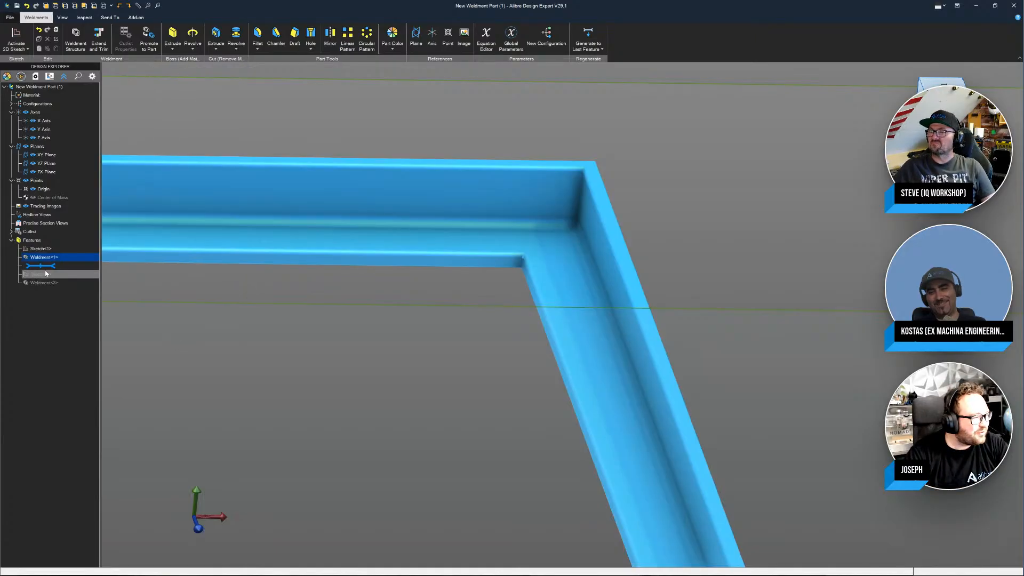
drag(41, 268, 41, 283)
Step: Reopen the 2 x 4 lumber weldment and examine from several angles how the member intersects the L-Angle frame corner
right_click(42, 275)
click(61, 280)
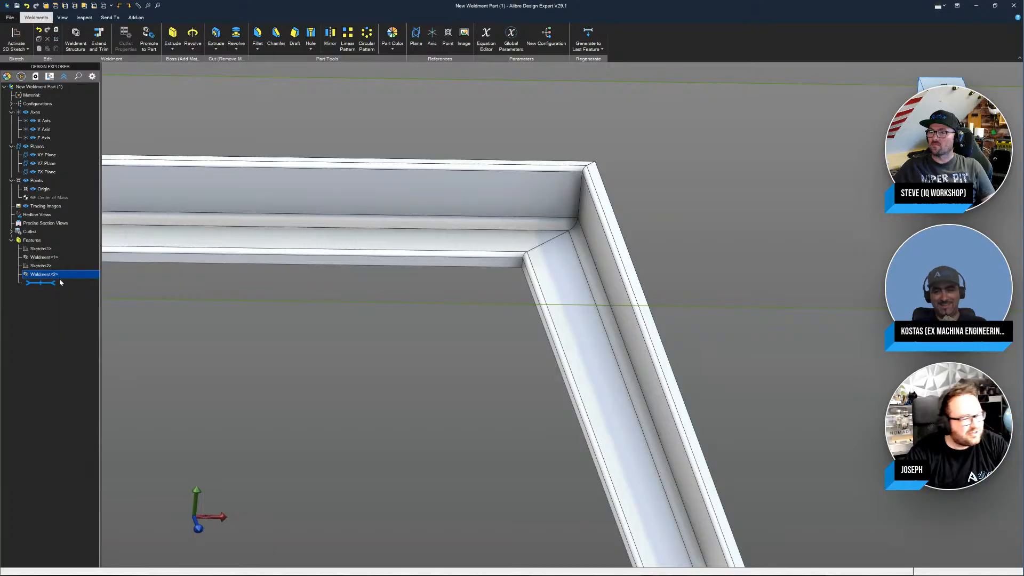
scroll(626, 213, down, 5)
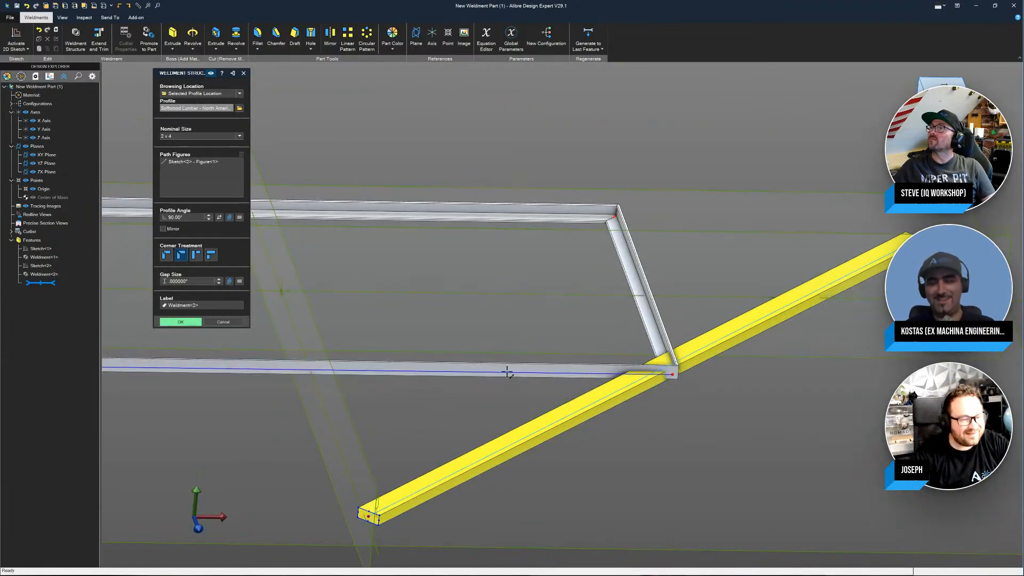
middle_drag(507, 372, 572, 349)
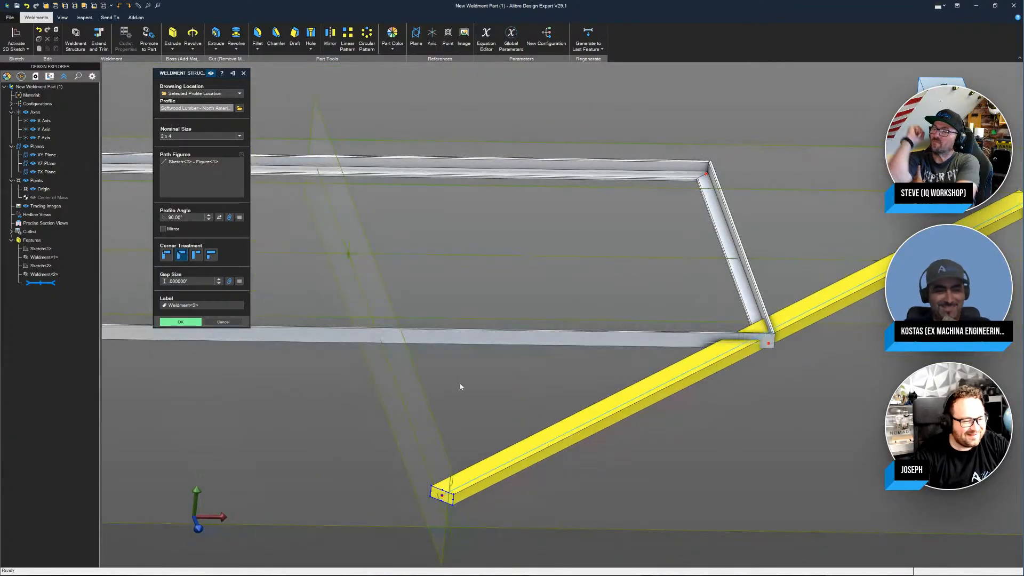
scroll(451, 391, up, 5)
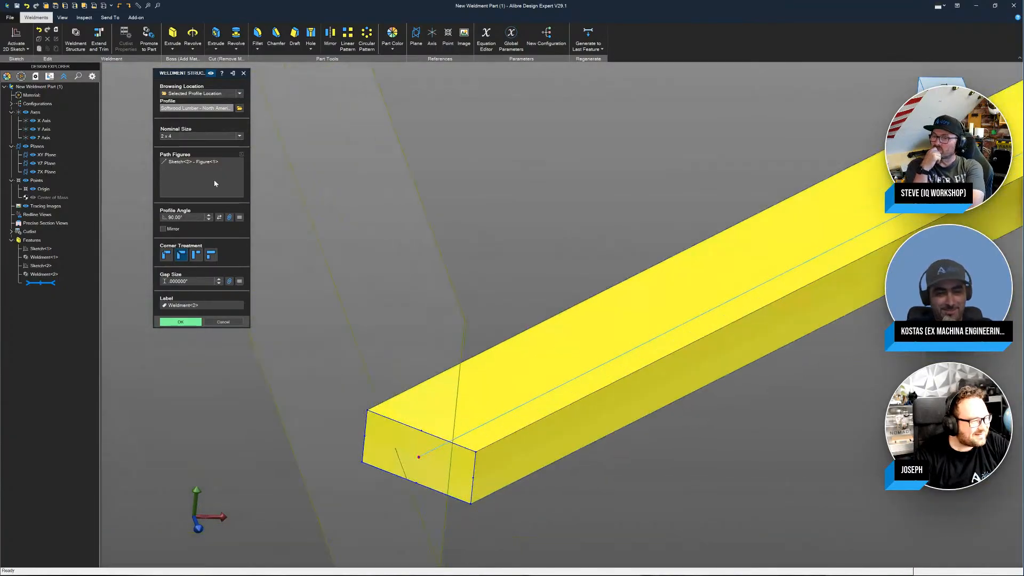
scroll(495, 408, down, 5)
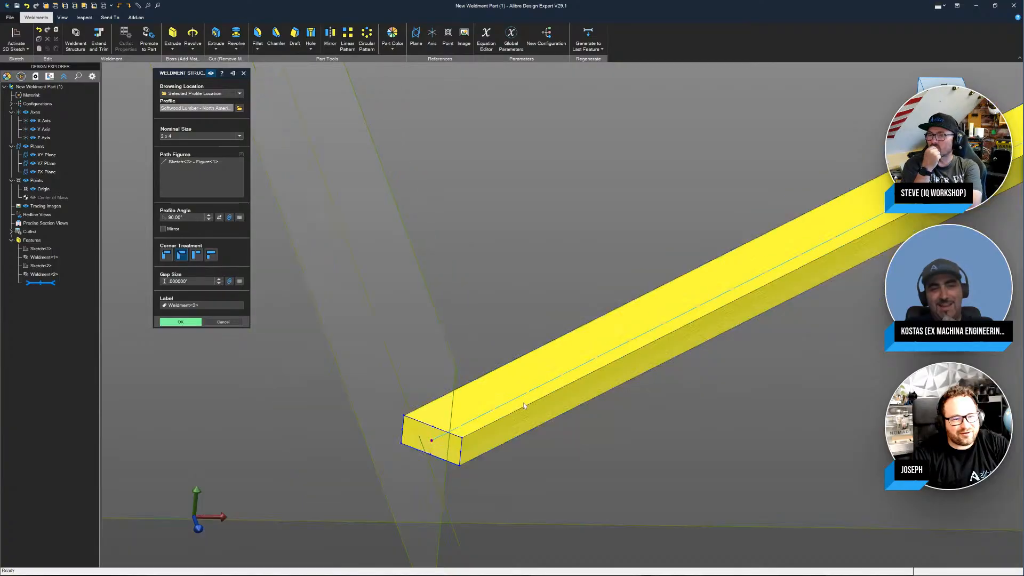
scroll(930, 218, up, 5)
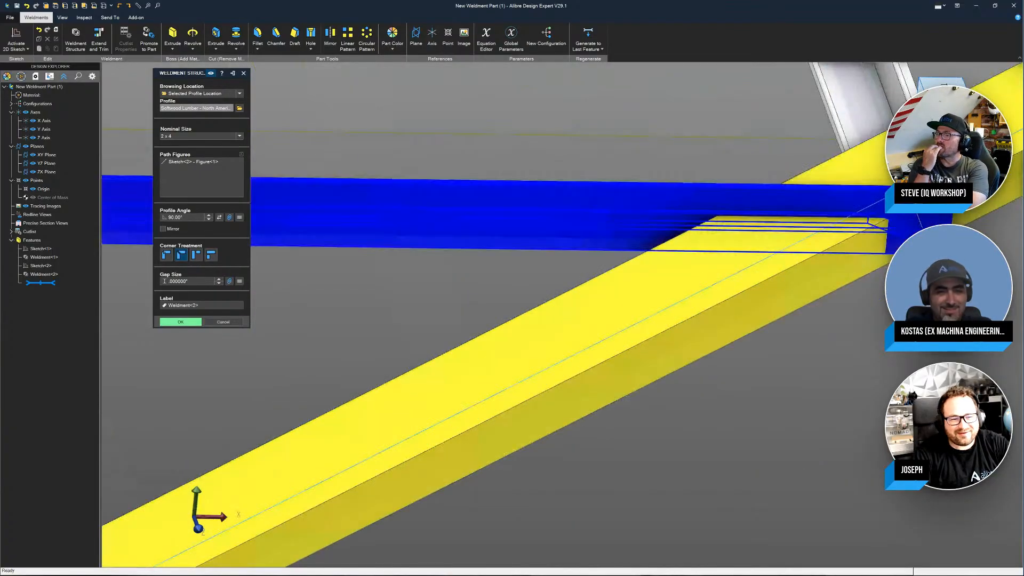
middle_drag(929, 218, 928, 160)
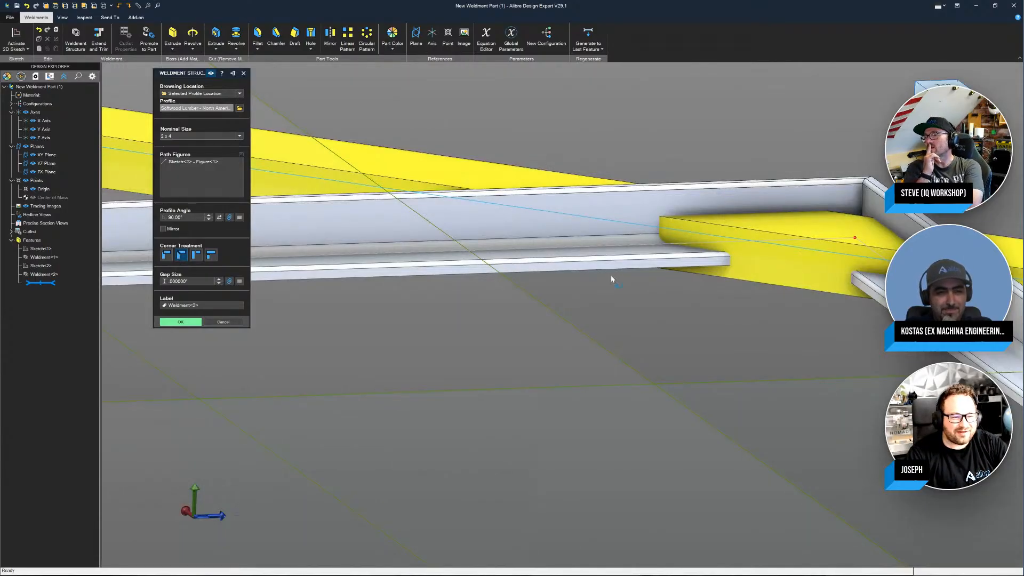
middle_drag(605, 276, 491, 263)
scroll(492, 263, down, 5)
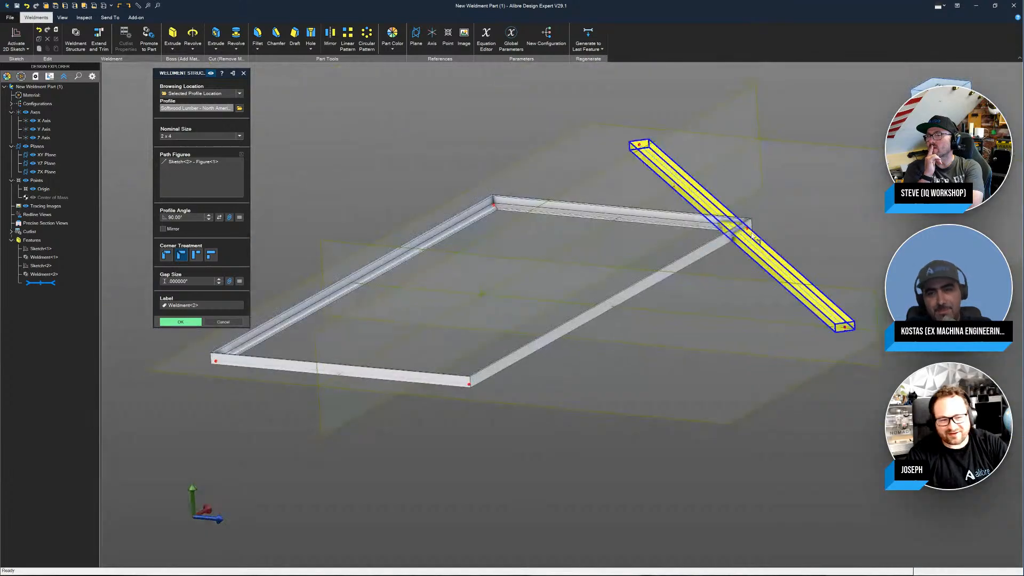
scroll(672, 224, up, 6)
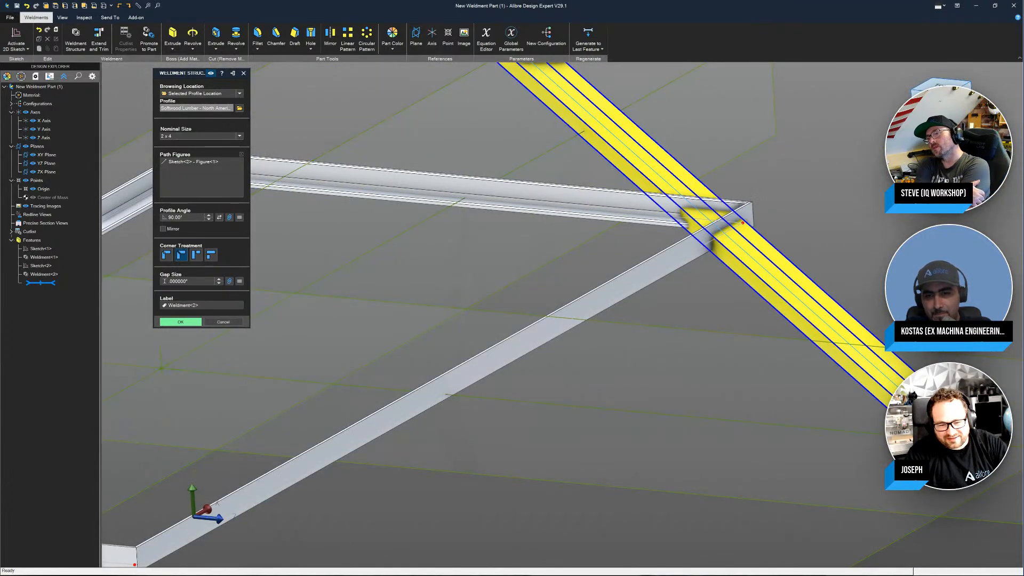
scroll(694, 221, up, 5)
scroll(656, 261, down, 2)
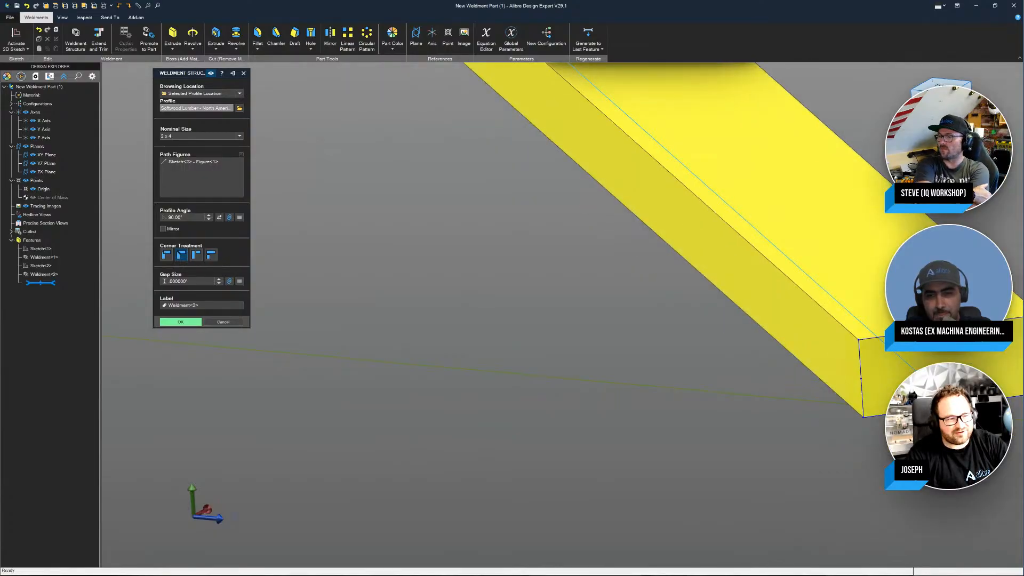
scroll(771, 218, down, 3)
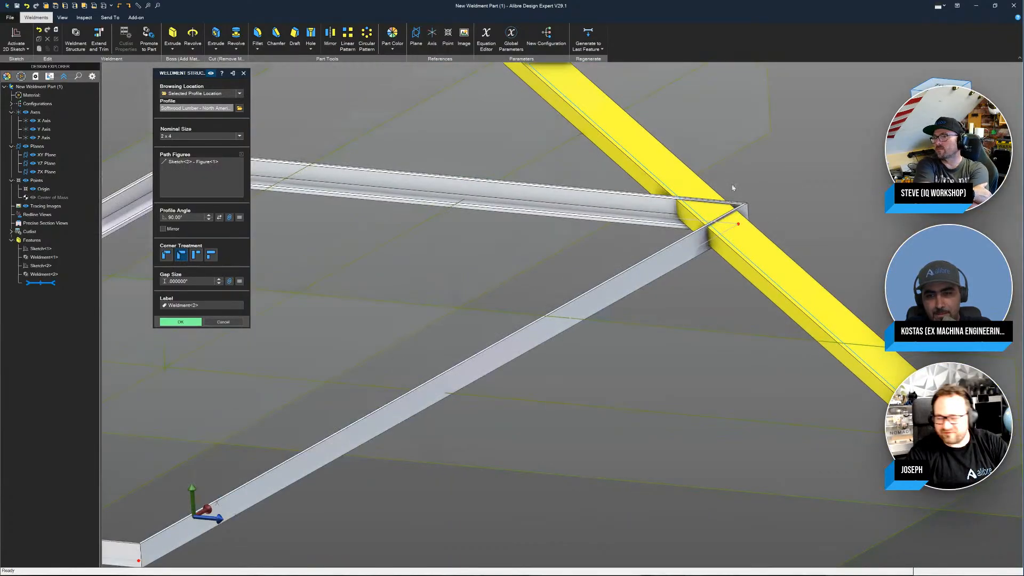
scroll(630, 263, up, 3)
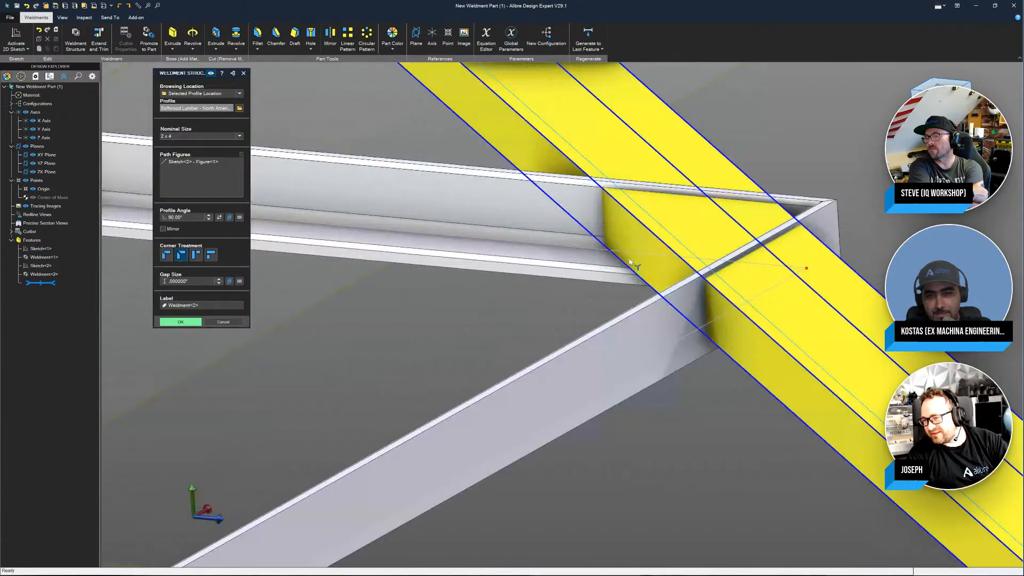
scroll(630, 263, up, 2)
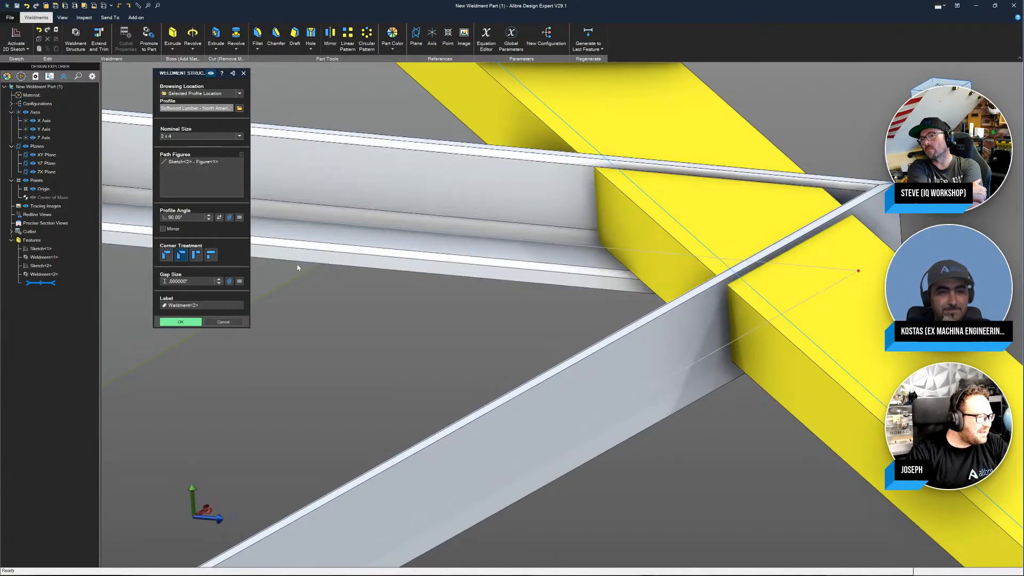
click(183, 322)
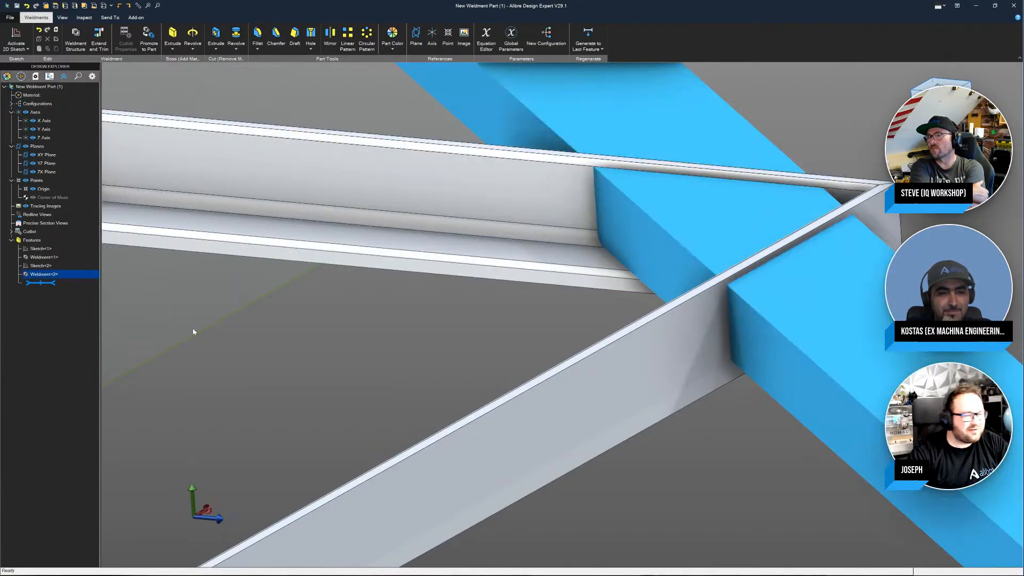
Step: Set up an Extend and Trim with the 2 x 4 as trimmed body and the corner's two inner L-Angle faces as trimming planes
scroll(624, 141, down, 4)
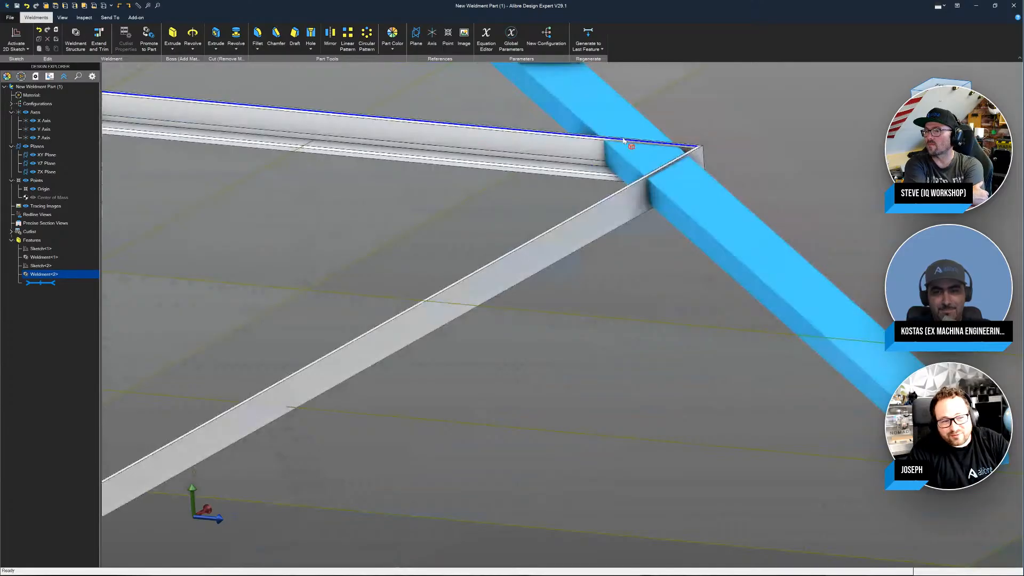
middle_drag(644, 181, 674, 195)
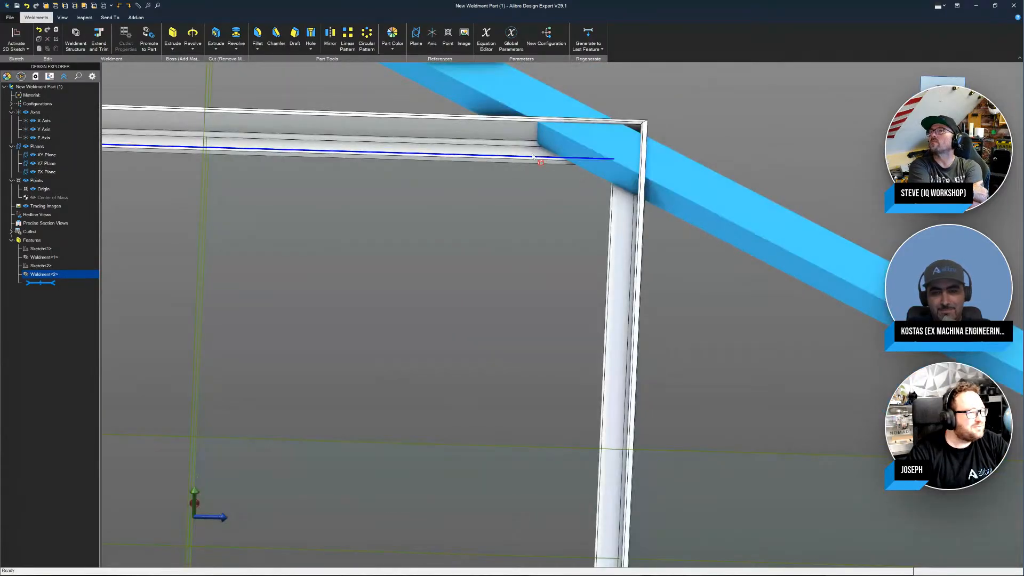
click(99, 33)
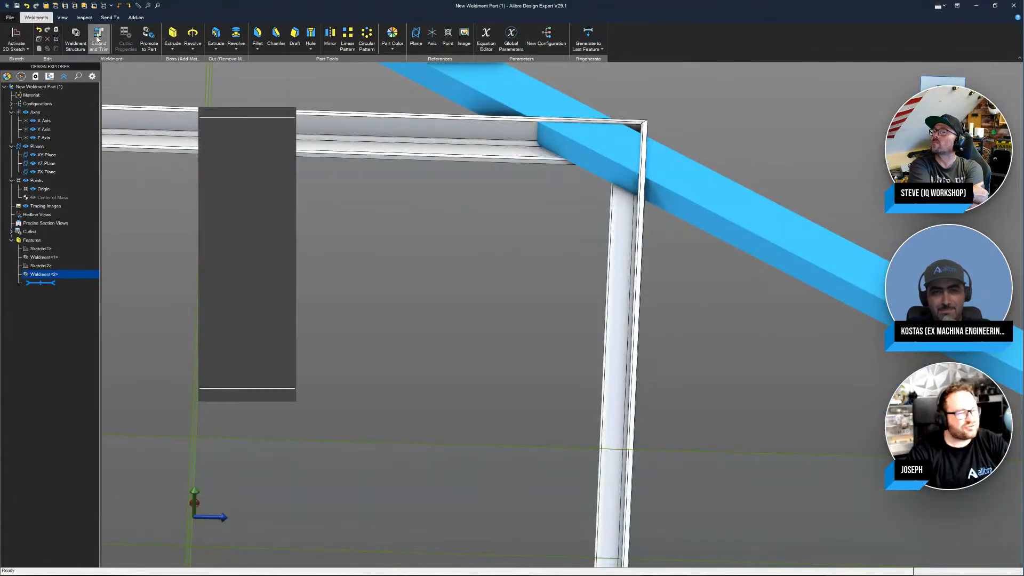
middle_drag(618, 203, 508, 208)
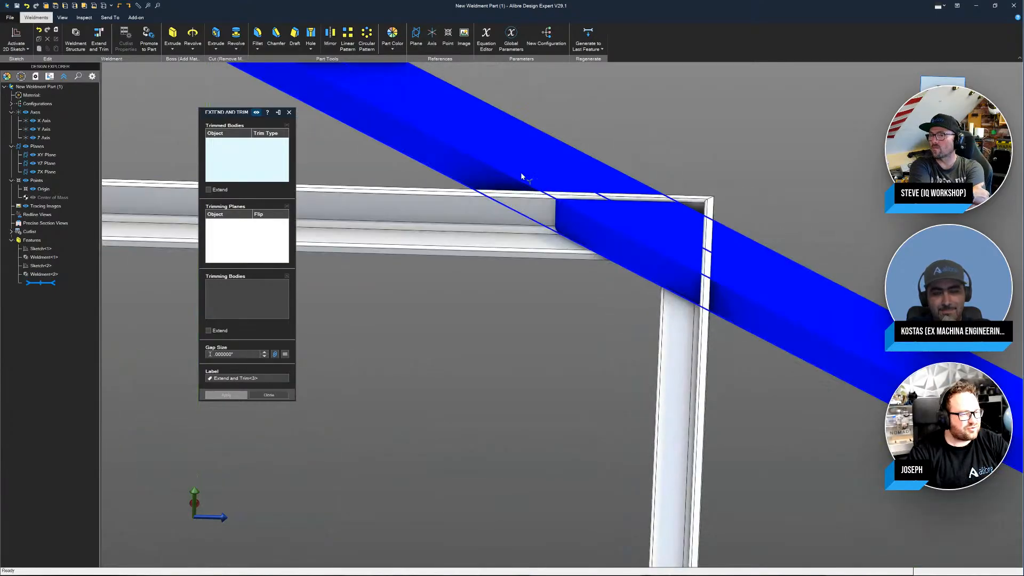
click(525, 177)
click(230, 251)
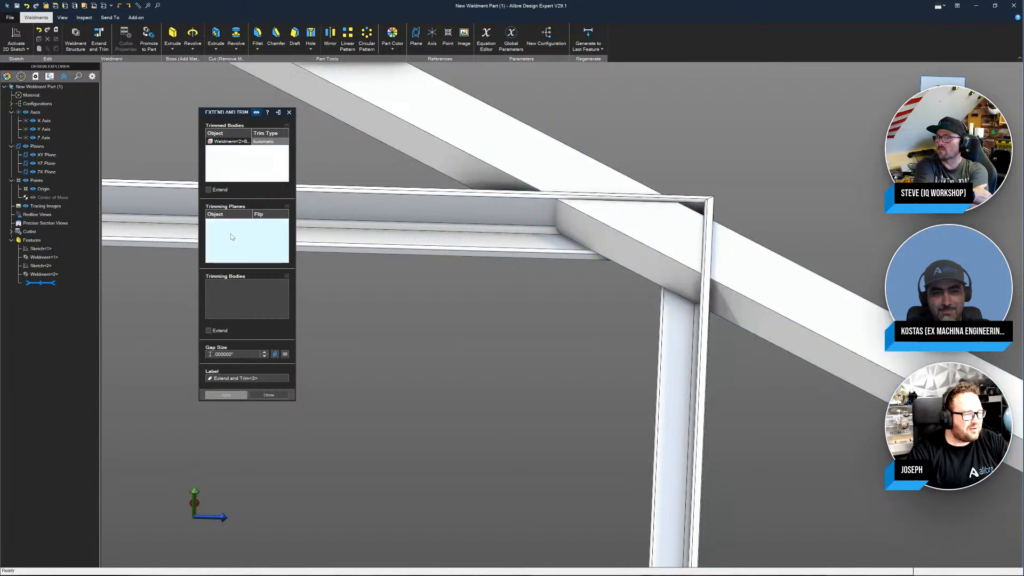
click(471, 216)
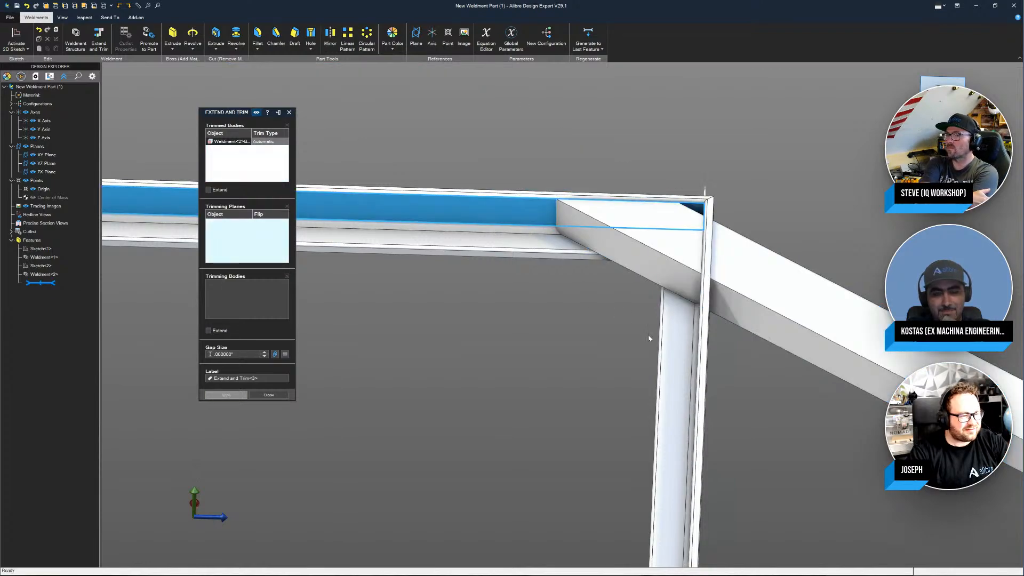
middle_drag(664, 349, 723, 340)
click(722, 340)
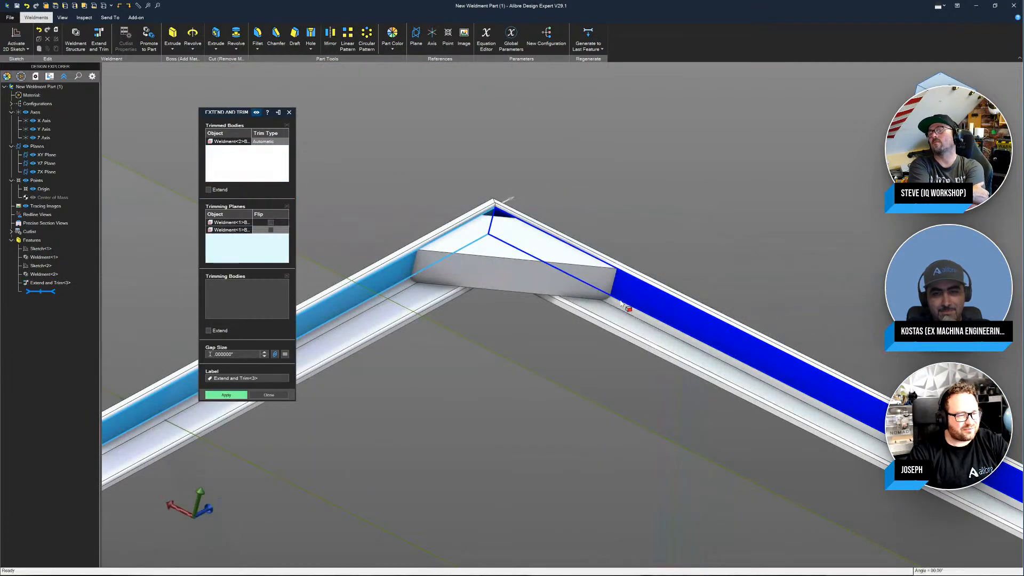
Step: Try a gap between the trimmed 2 x 4 and the frame, reset the gap size to 0, and apply the trim
middle_drag(621, 303, 563, 132)
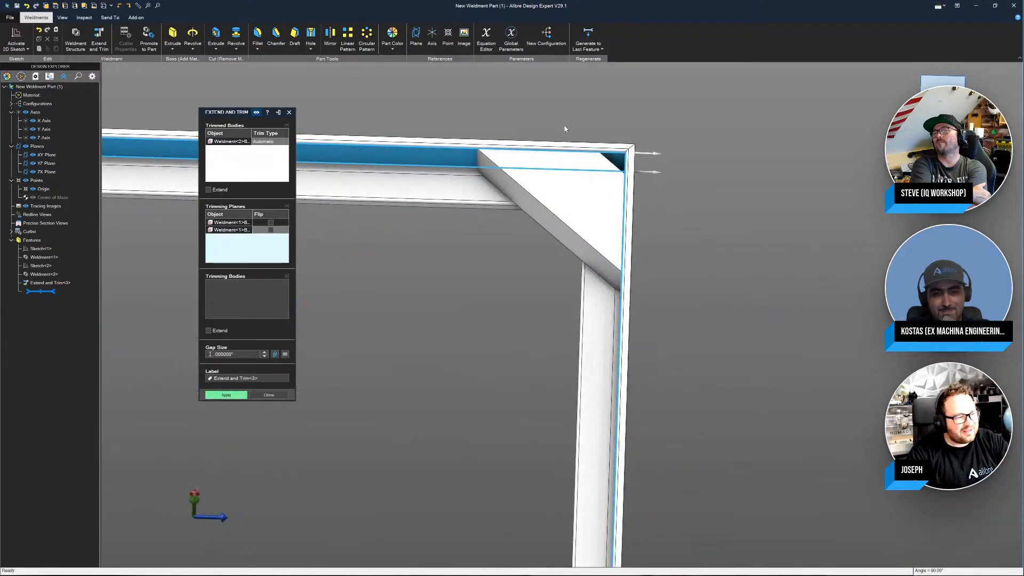
scroll(565, 128, up, 2)
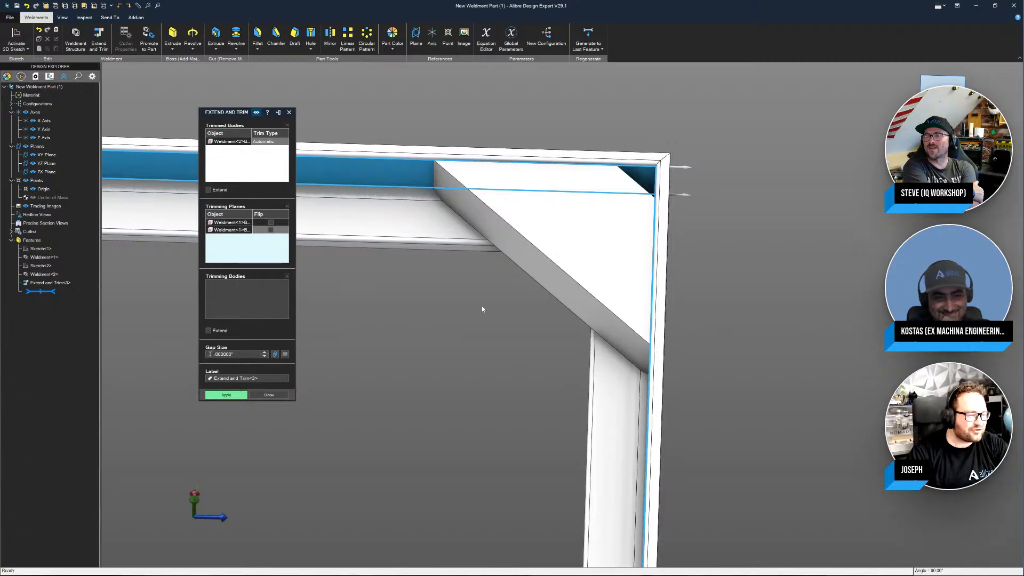
click(266, 354)
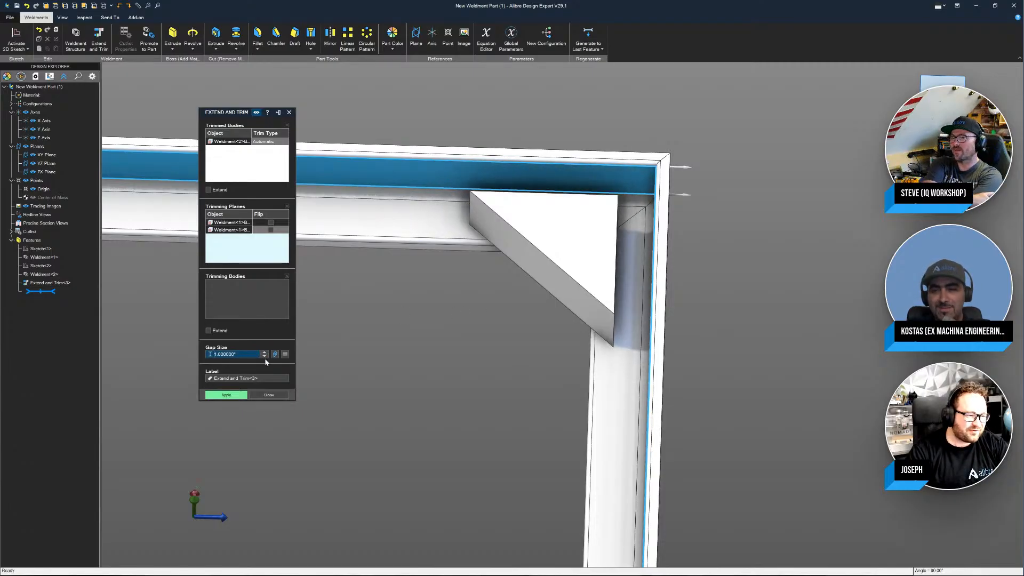
click(265, 357)
click(265, 357)
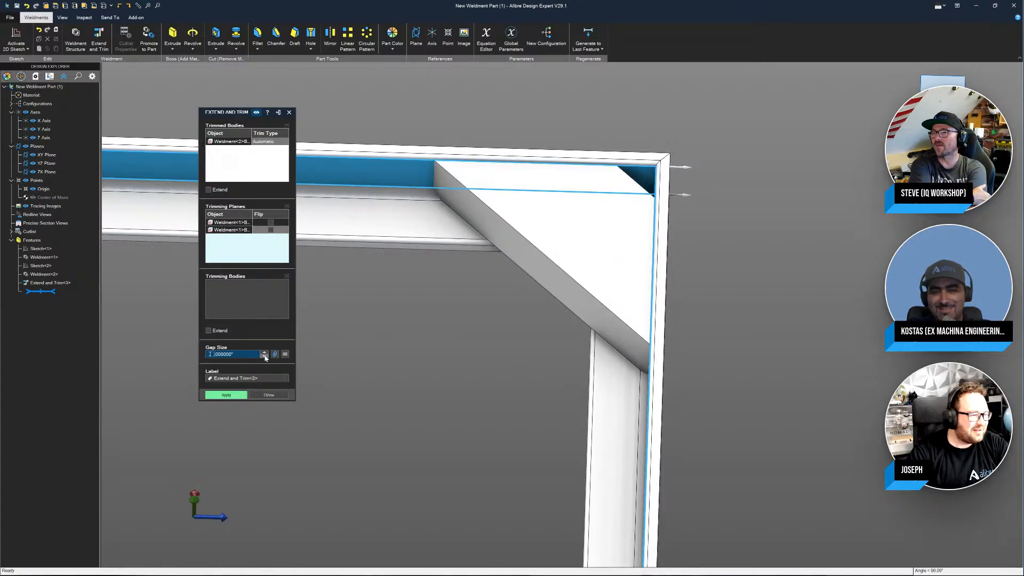
click(235, 396)
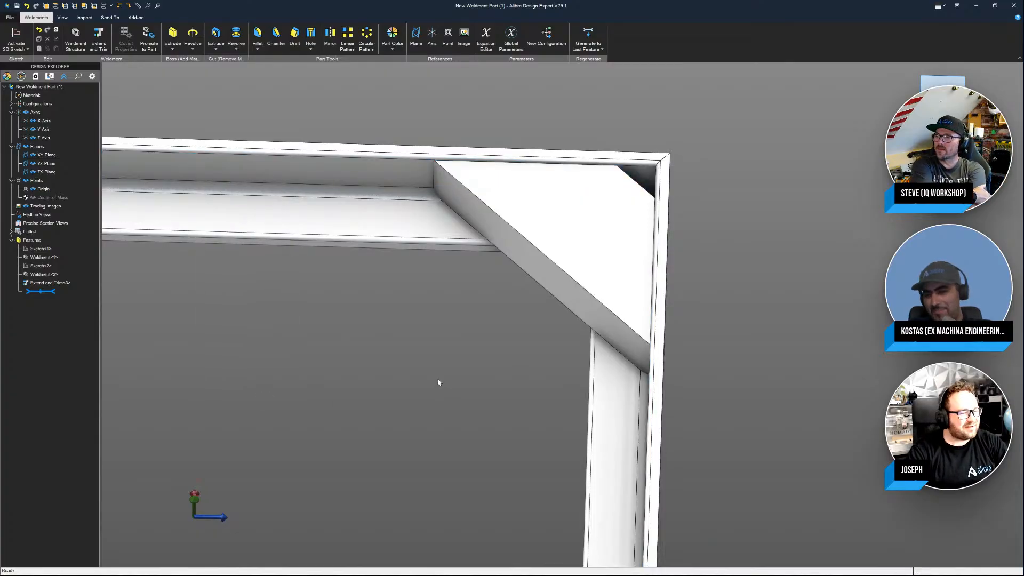
Step: Examine from several angles how the trimmed 2 x 4 brace sits in the L-Angle frame corner
scroll(430, 376, down, 3)
middle_drag(452, 273, 368, 255)
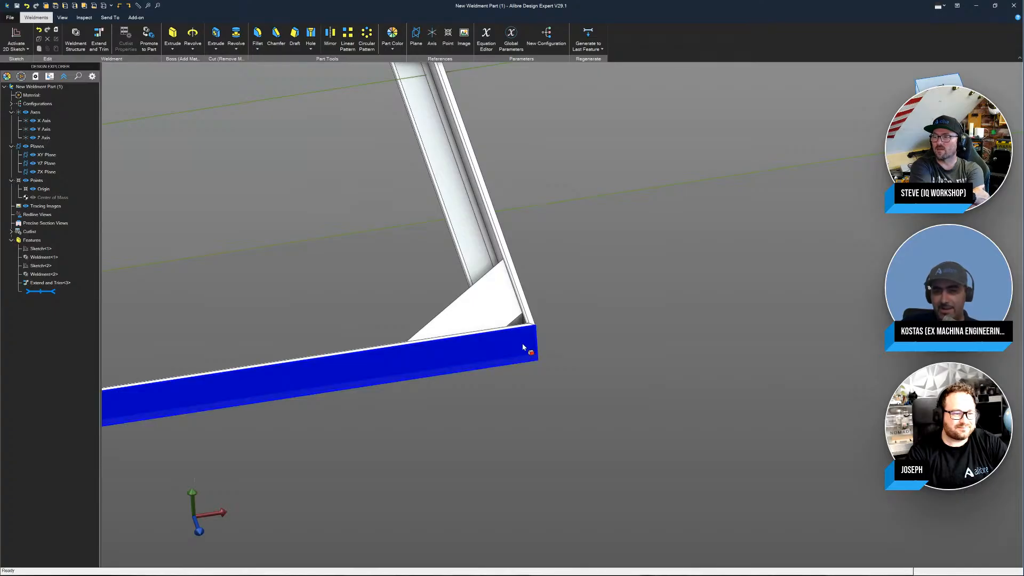
middle_drag(522, 348, 582, 346)
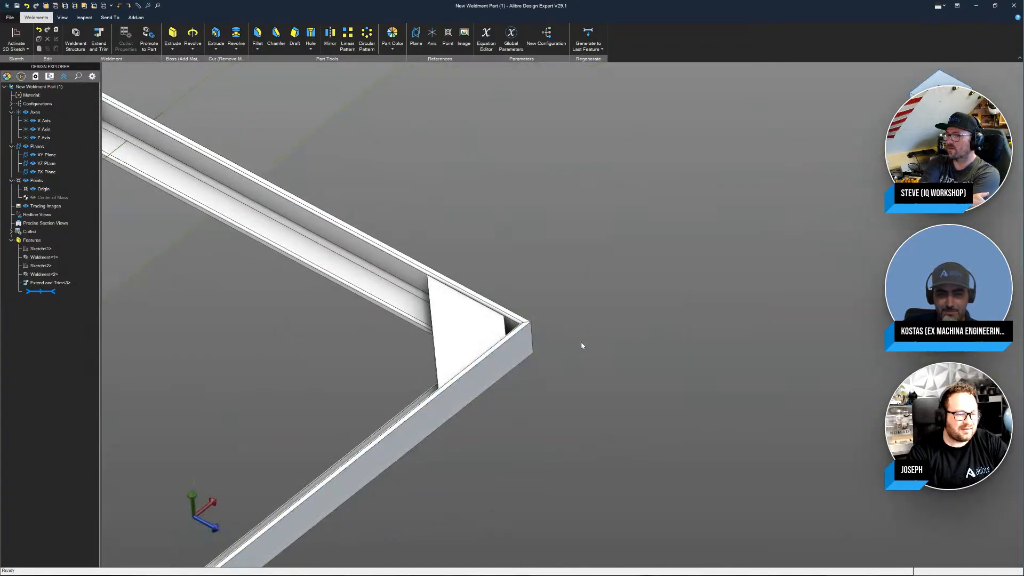
scroll(684, 313, down, 4)
scroll(498, 327, up, 3)
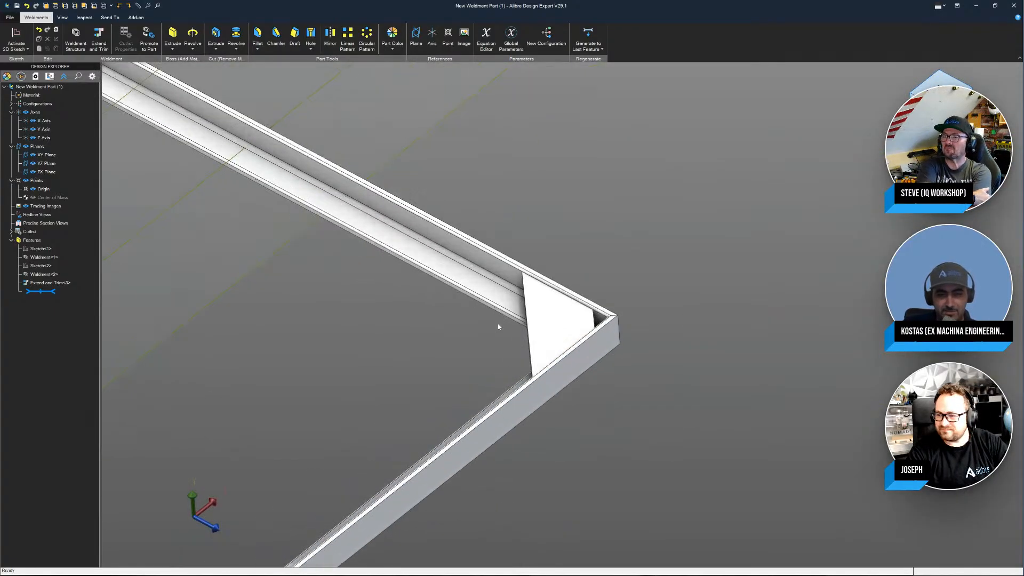
scroll(498, 327, up, 1)
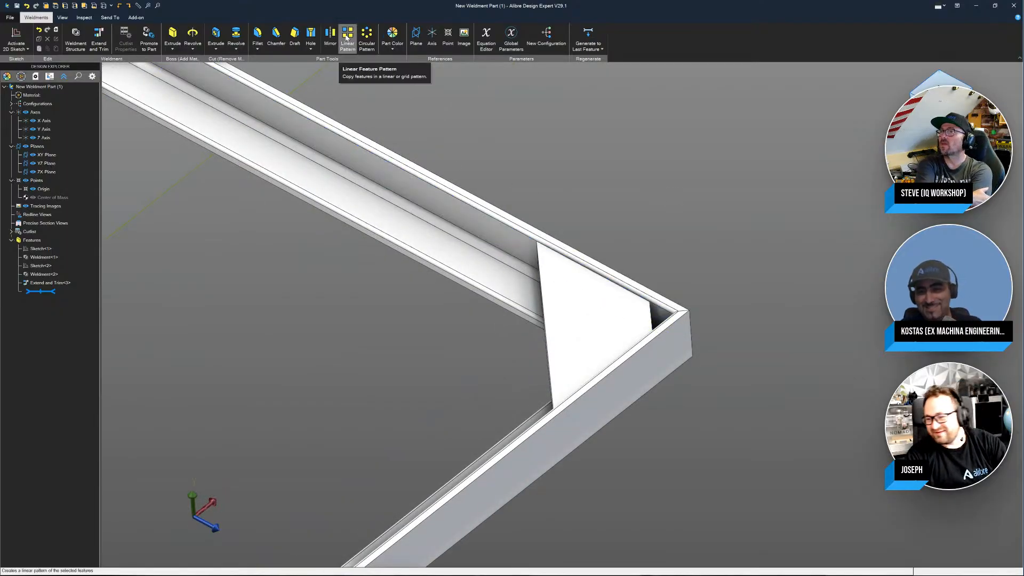
Step: Reopen the diagonal brace's sketch, shorten its line at both ends, and regenerate the model to the last feature
right_click(41, 269)
click(59, 273)
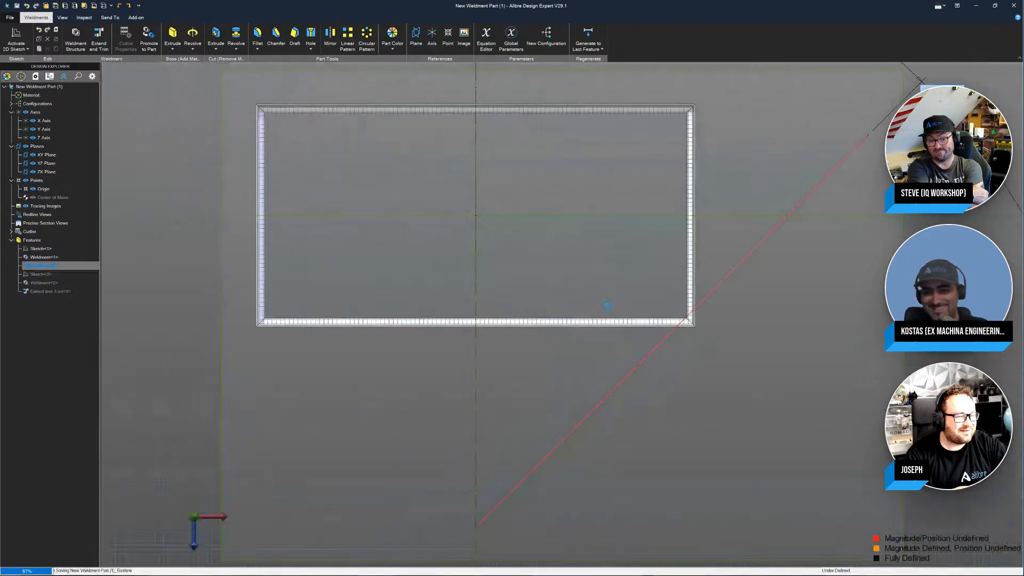
scroll(620, 308, down, 2)
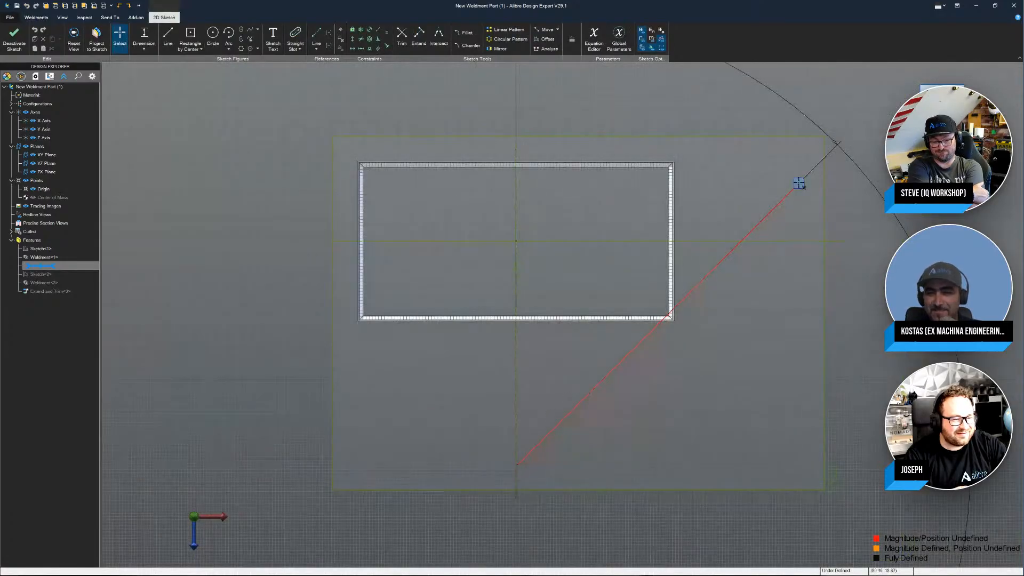
drag(800, 183, 713, 274)
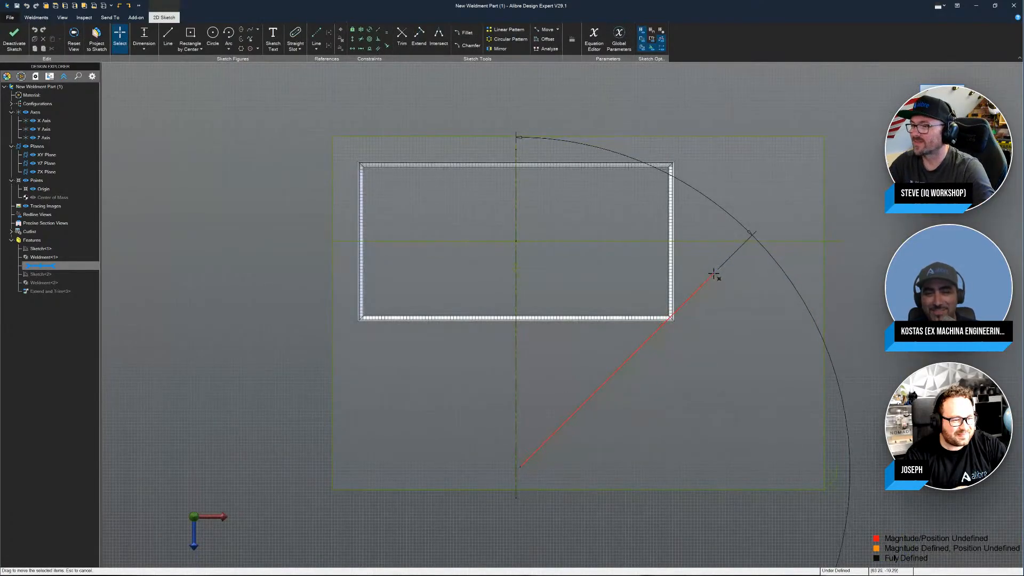
mouse_move(522, 468)
mouse_down()
mouse_move(553, 423)
mouse_move(639, 350)
mouse_move(565, 422)
mouse_up()
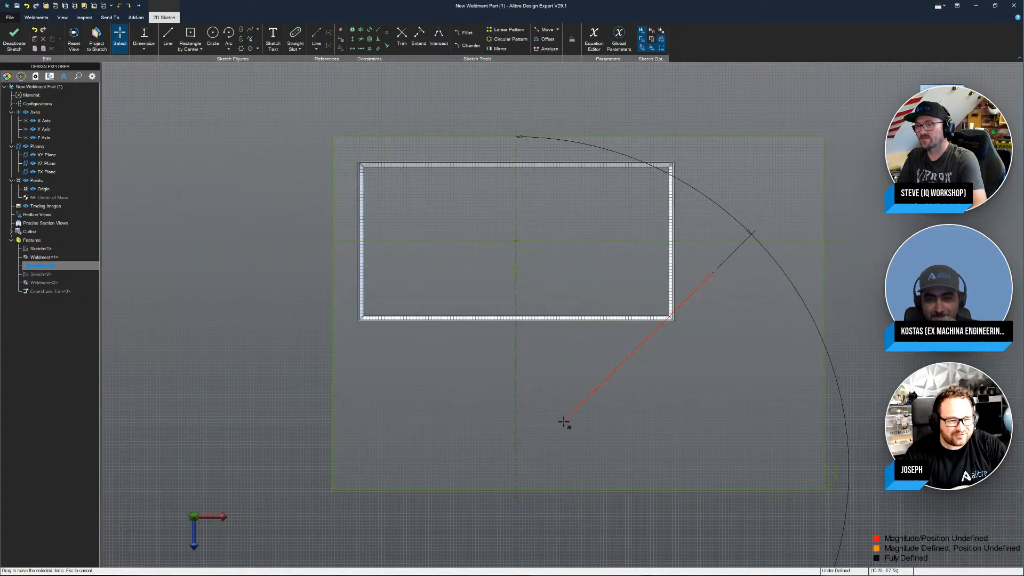
click(15, 38)
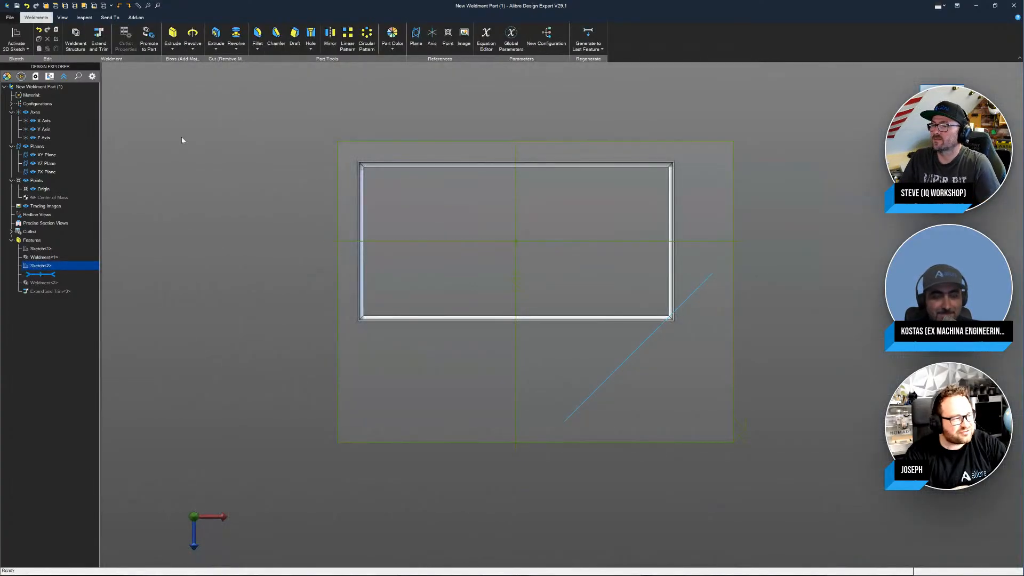
scroll(735, 305, up, 3)
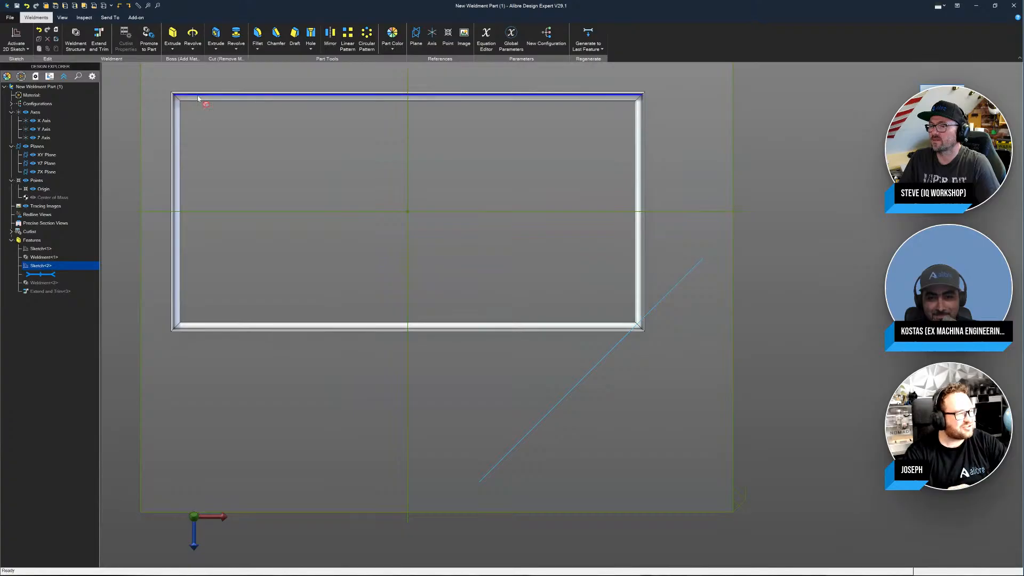
click(588, 36)
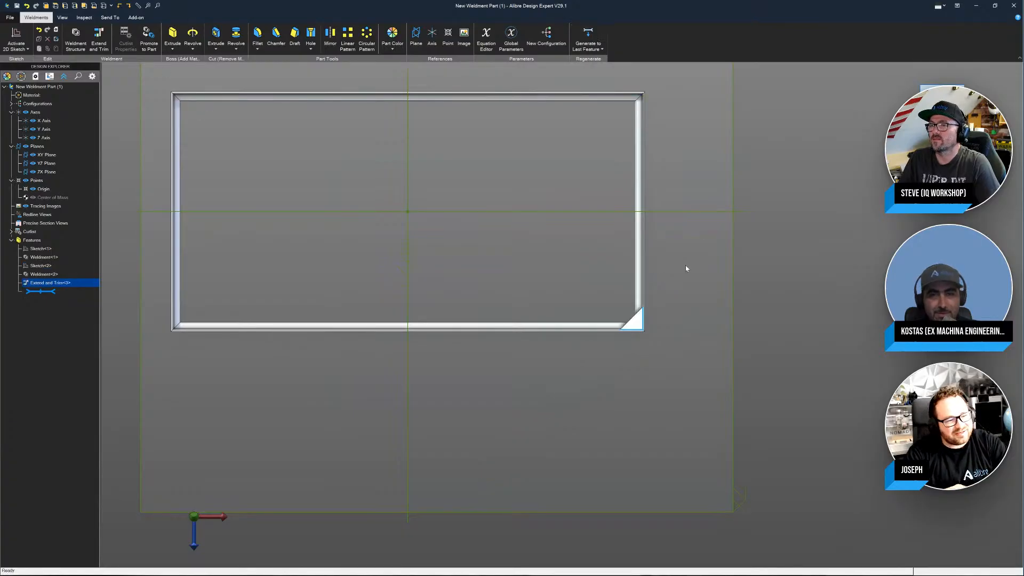
Step: Set up a linear feature pattern of the 2 x 4 weldment with the frame corner's miter edge as first direction
middle_drag(634, 319, 654, 313)
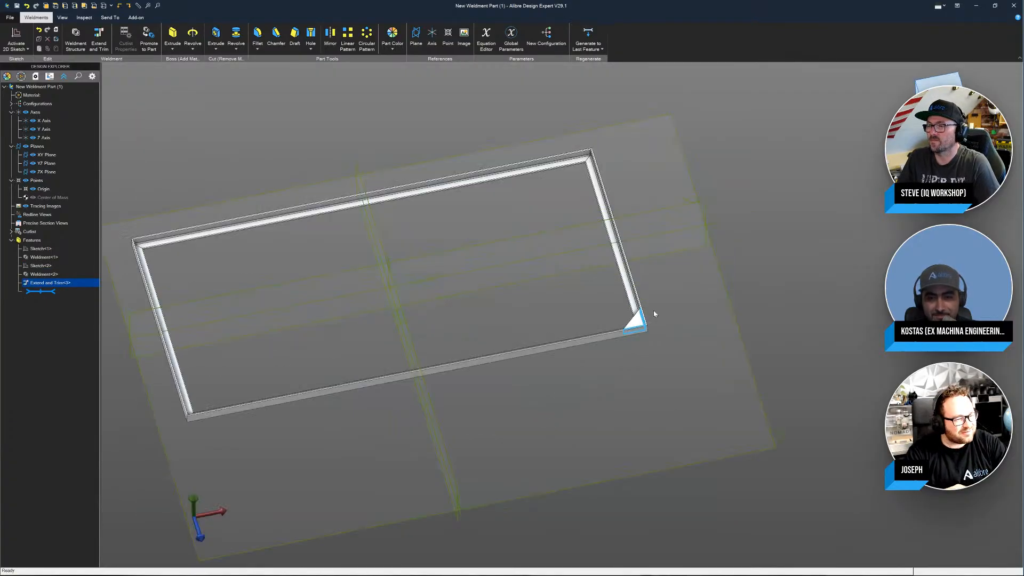
scroll(652, 313, up, 5)
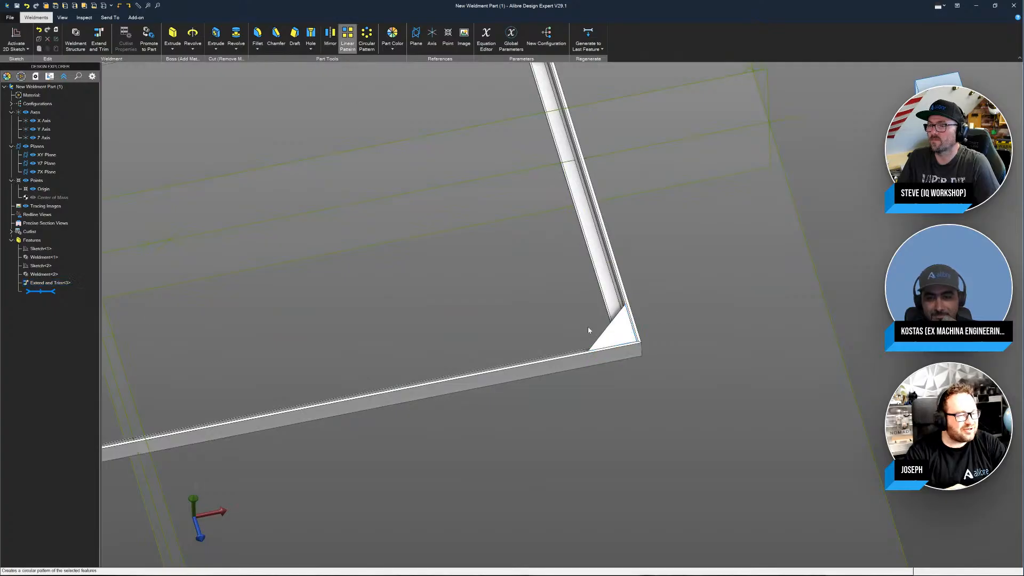
click(348, 36)
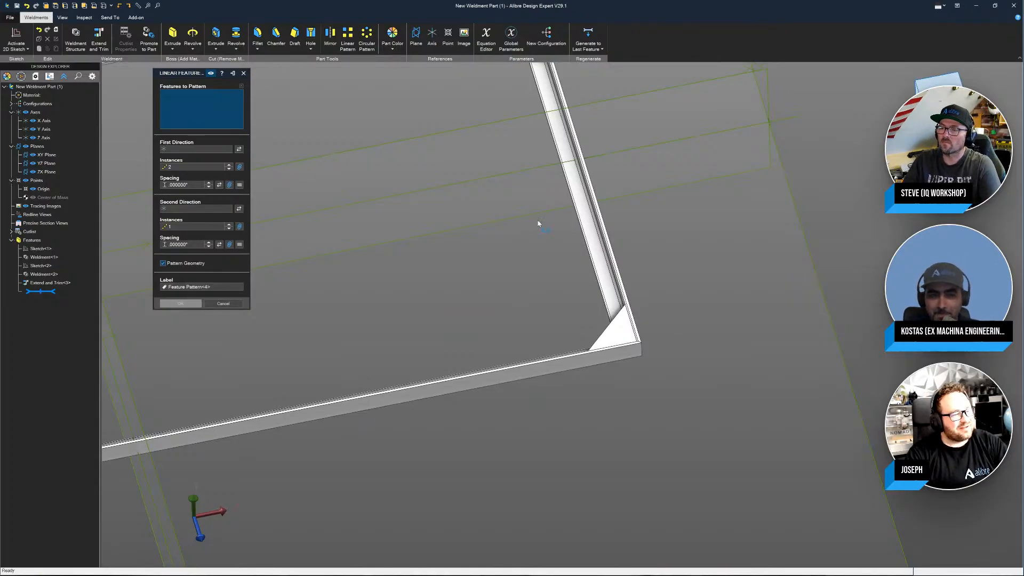
middle_drag(538, 223, 565, 210)
scroll(570, 221, up, 2)
scroll(635, 275, up, 2)
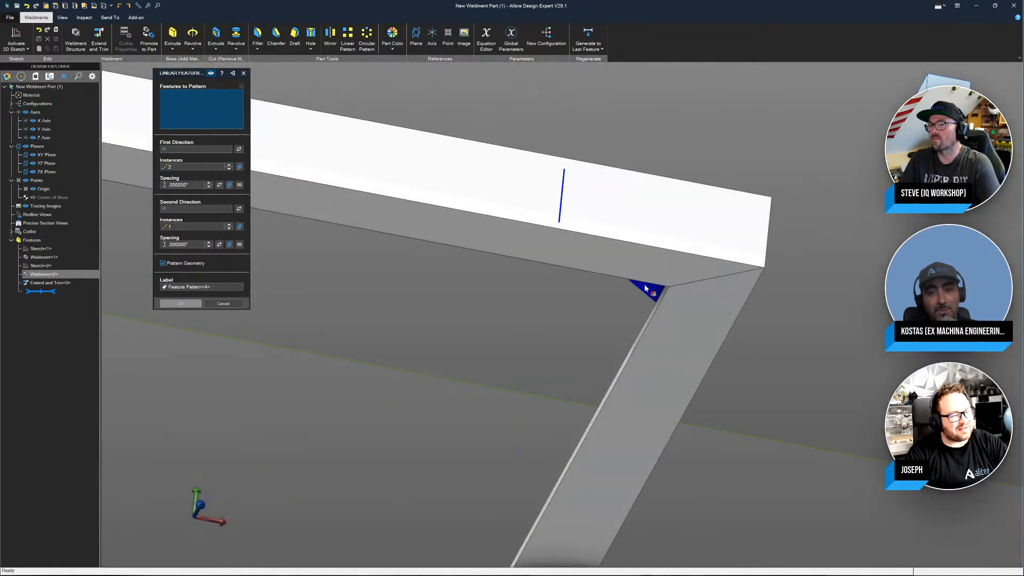
click(645, 287)
click(175, 150)
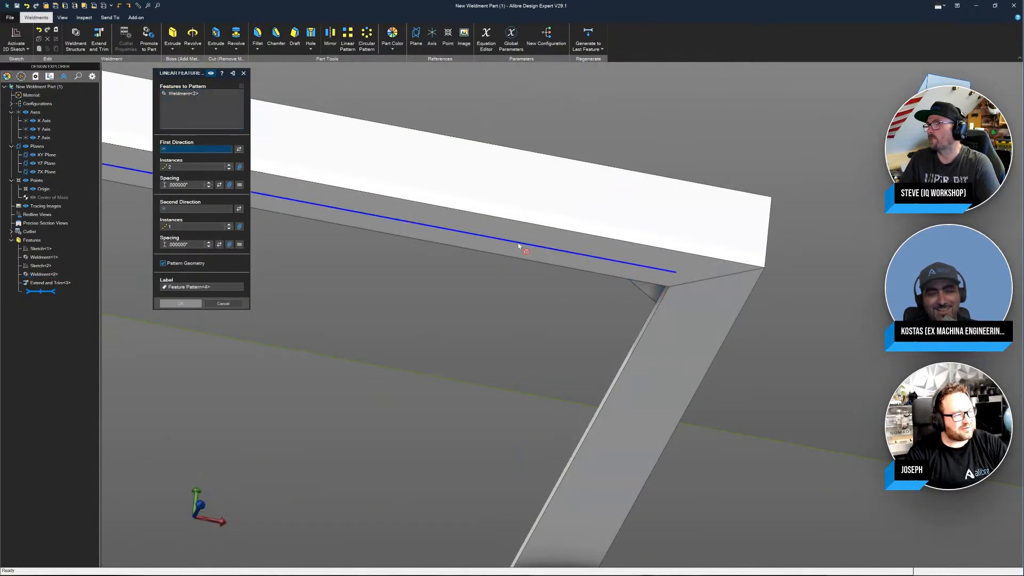
click(719, 279)
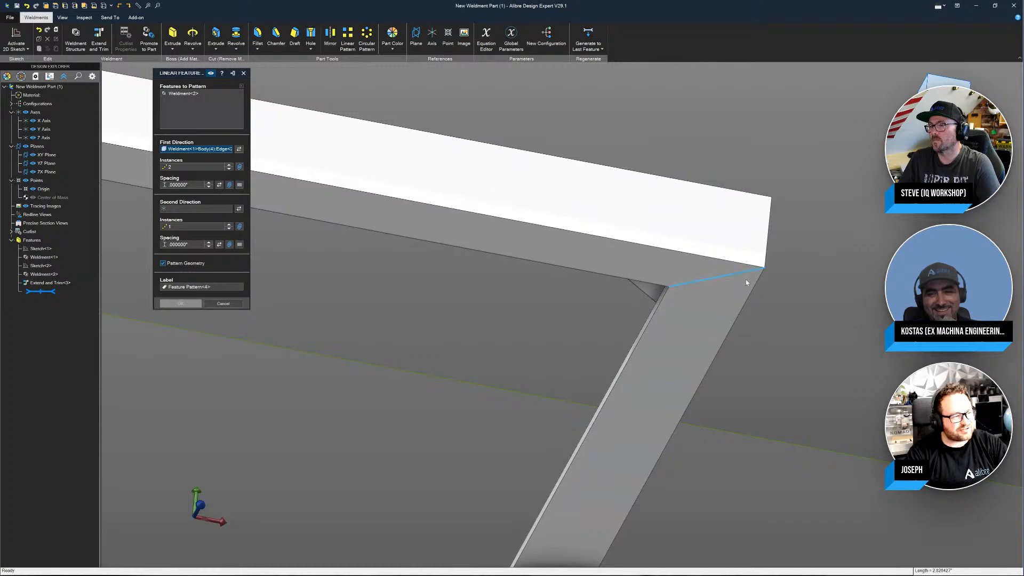
Step: Set the pattern's first-direction spacing to 3.75 inches and preview it
scroll(644, 249, down, 2)
scroll(644, 249, down, 2)
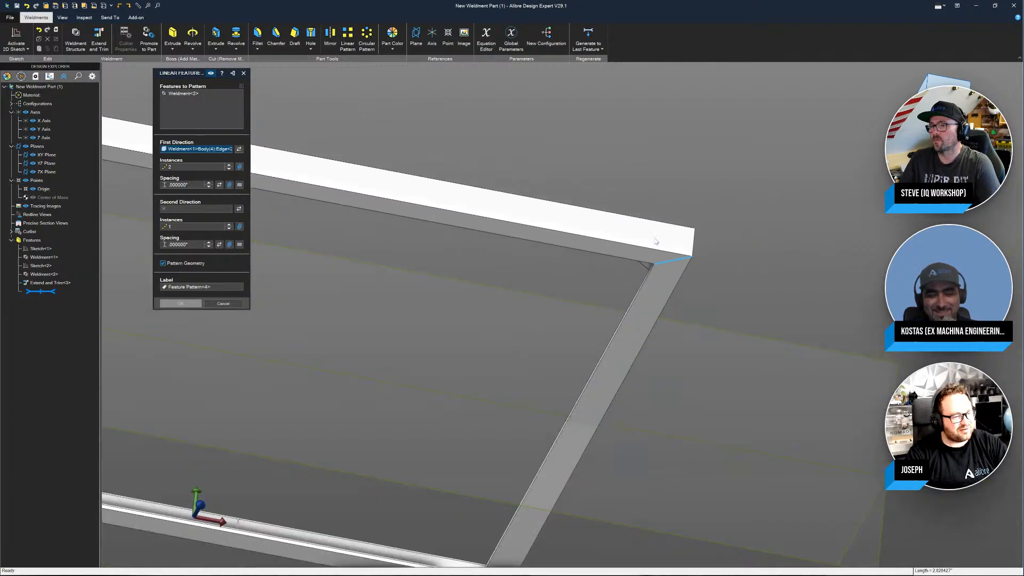
middle_drag(656, 240, 635, 355)
click(195, 186)
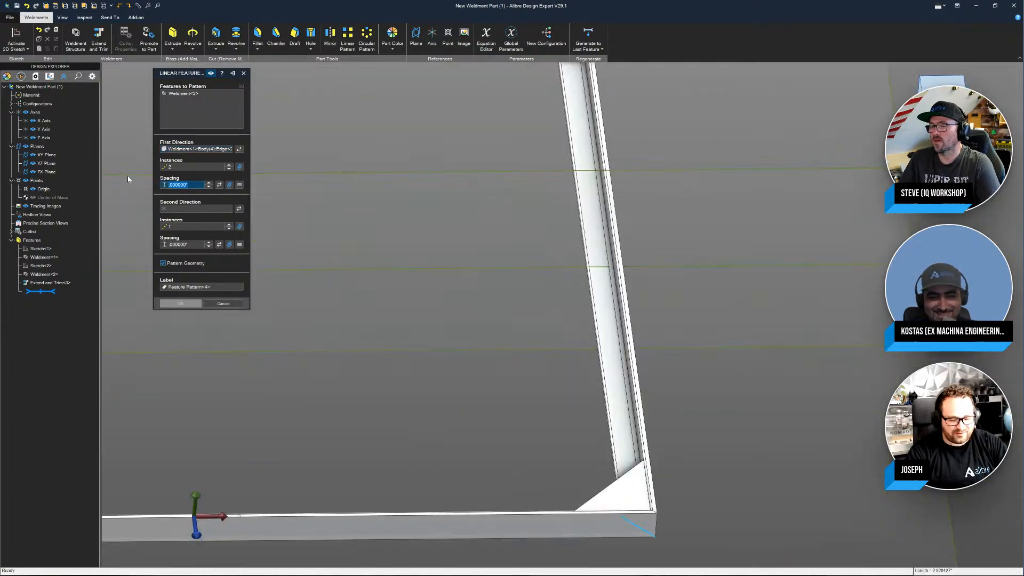
text(3.75)
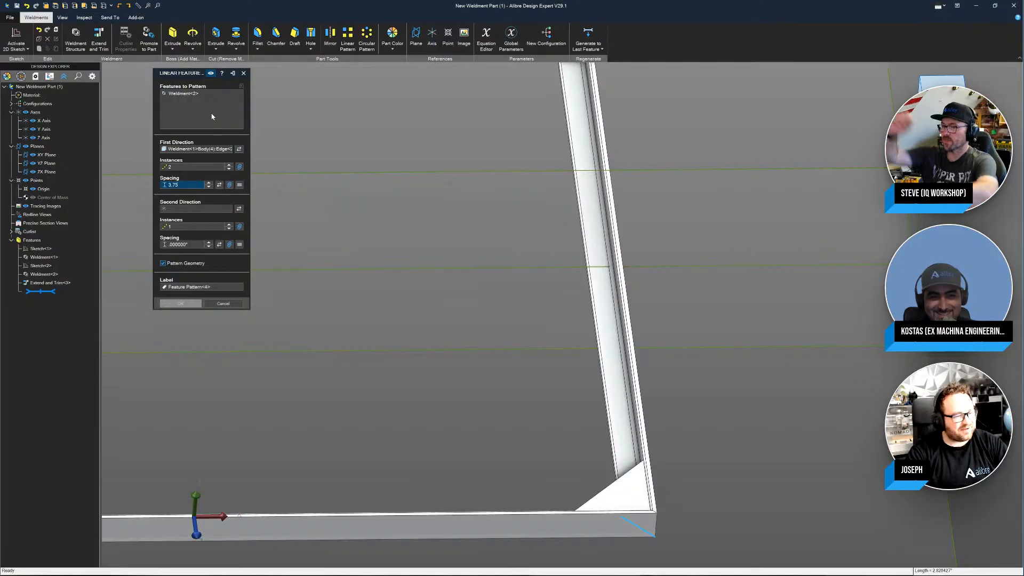
click(212, 117)
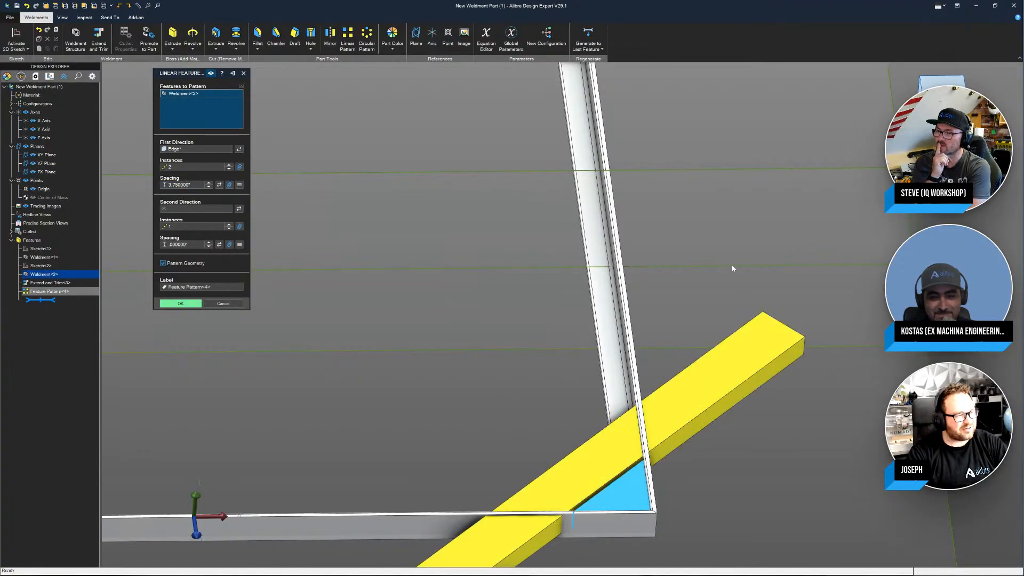
Step: Set the pattern's first-direction instances to 15 and preview the row of 2 x 4 members
scroll(732, 261, down, 3)
scroll(731, 261, down, 2)
click(209, 167)
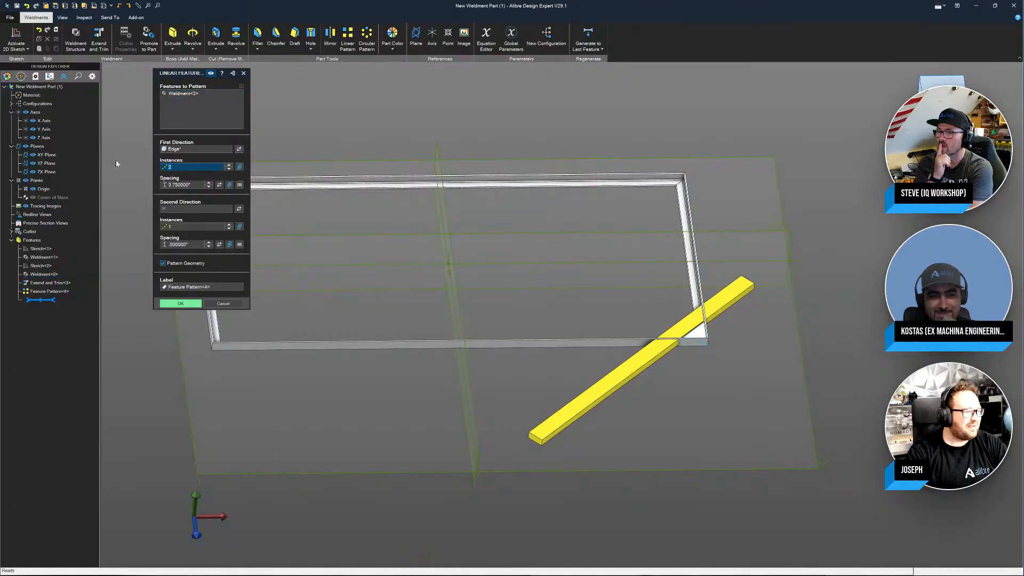
text(15)
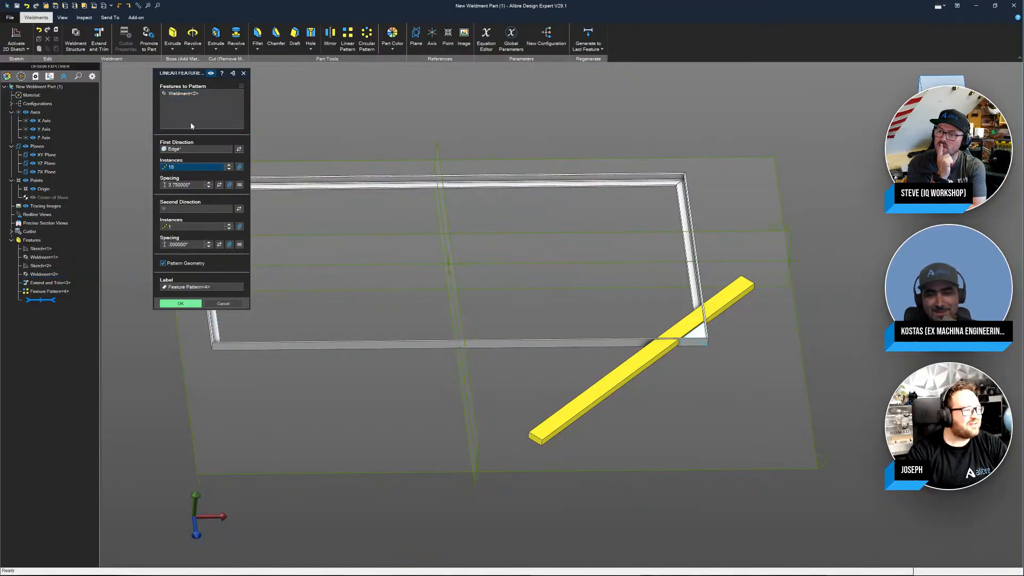
click(201, 115)
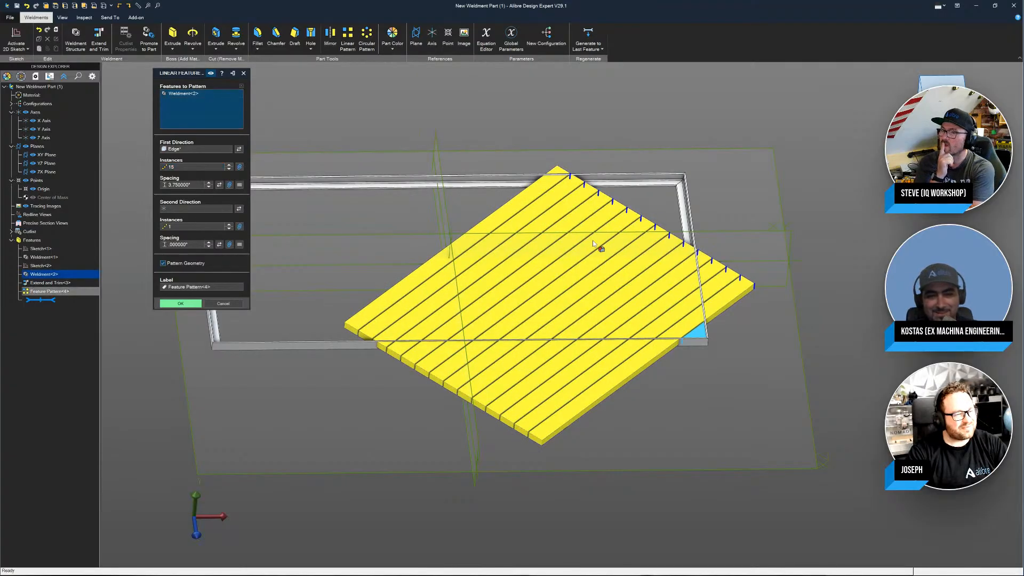
Step: Try 30 instances in the pattern's first direction, step down to 28, and settle on 29
middle_drag(591, 244, 567, 257)
double_click(190, 167)
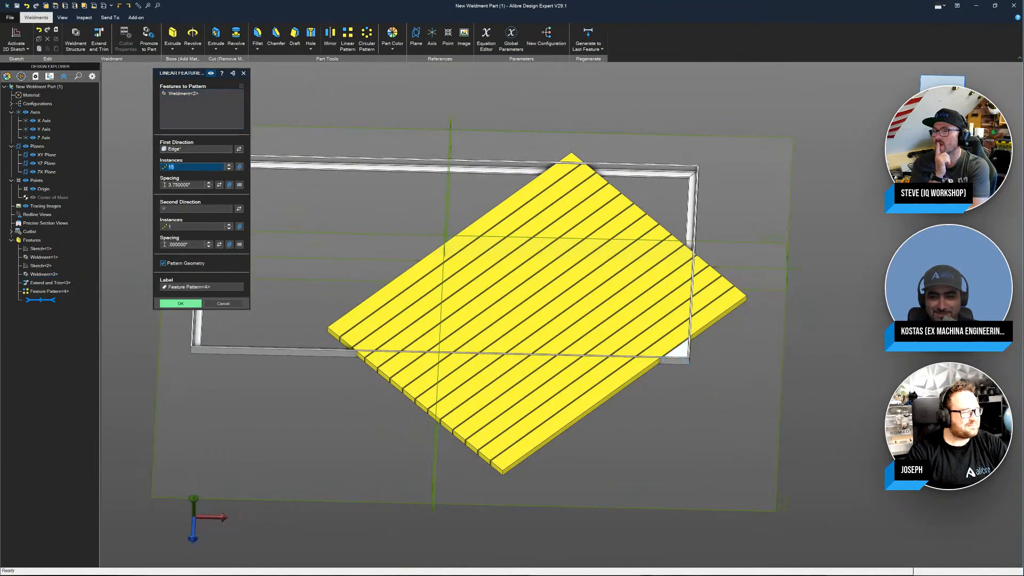
key(BackSpace)
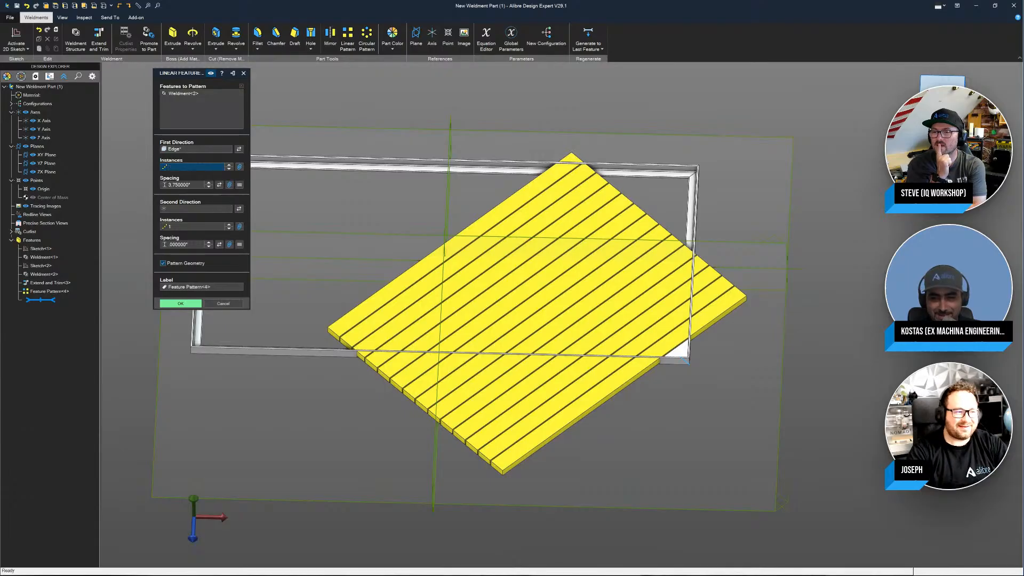
click(200, 111)
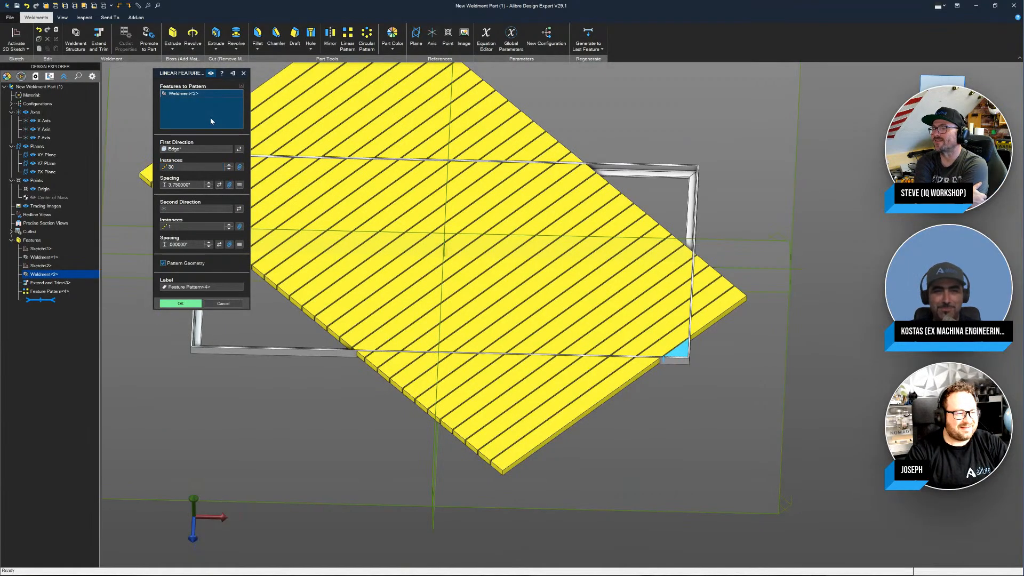
scroll(739, 222, down, 2)
scroll(634, 152, up, 3)
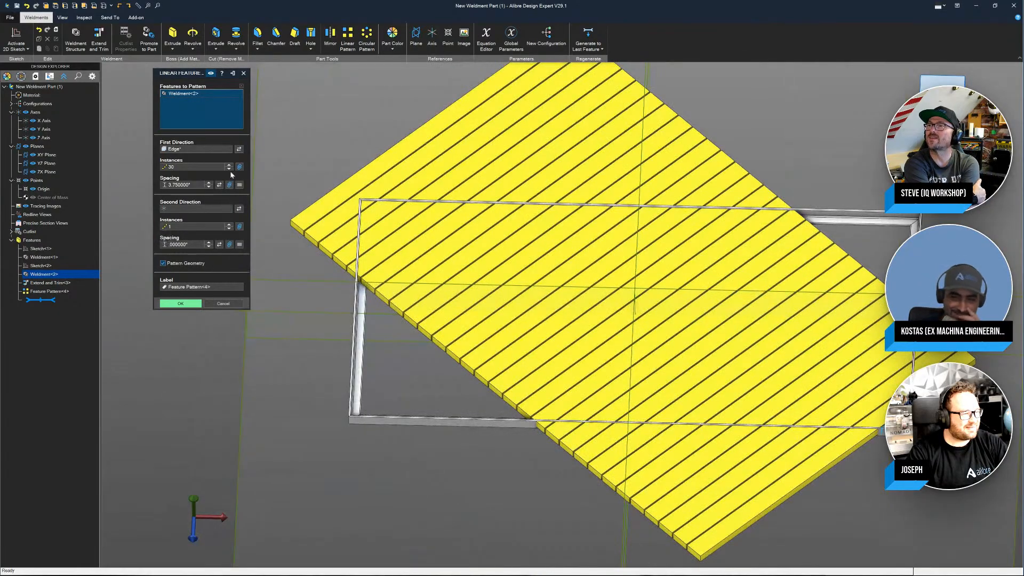
click(229, 170)
click(229, 169)
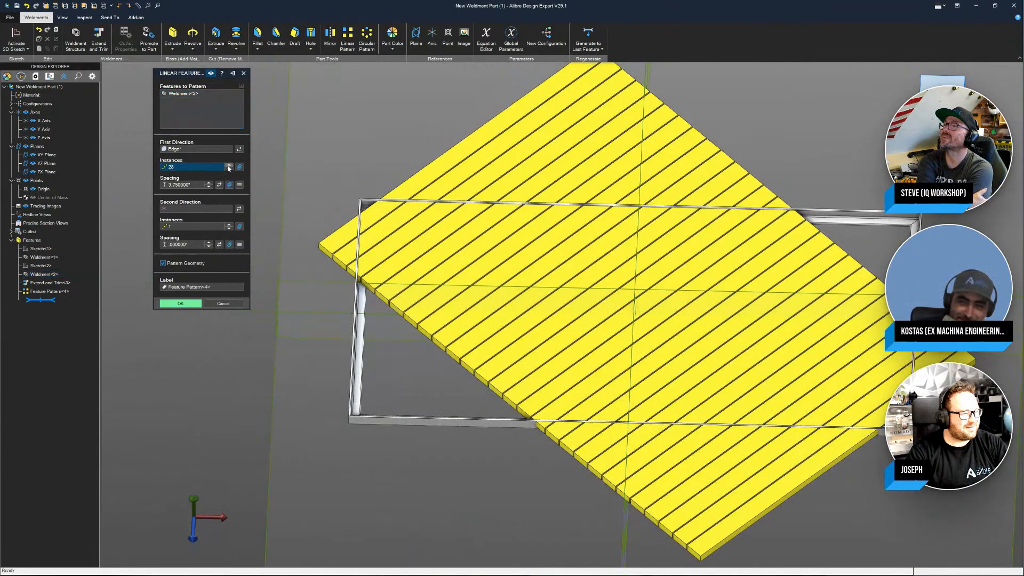
click(229, 164)
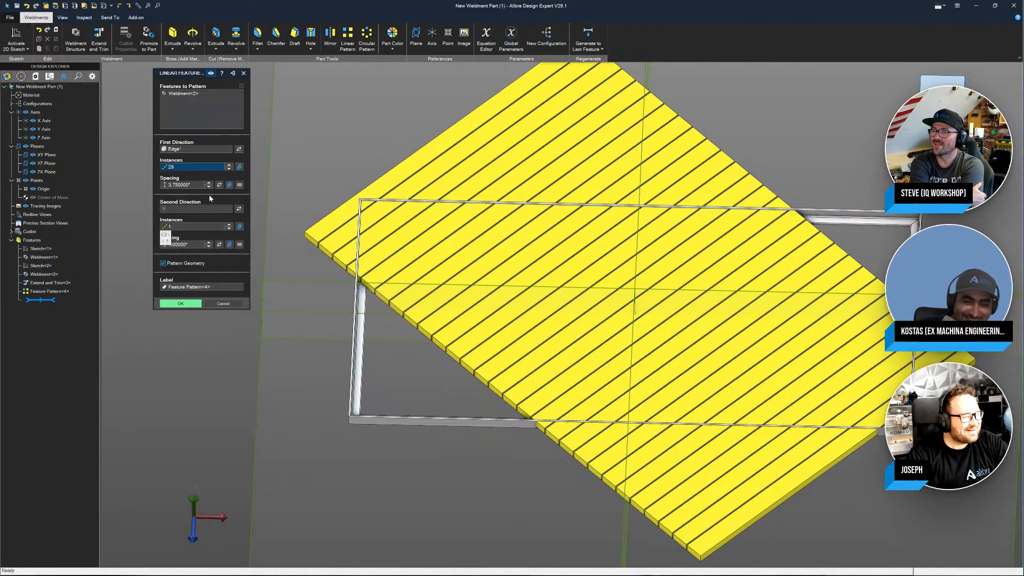
Step: Add the Extend and Trim feature to the pattern, turn off Pattern Geometry, and apply the pattern
click(182, 122)
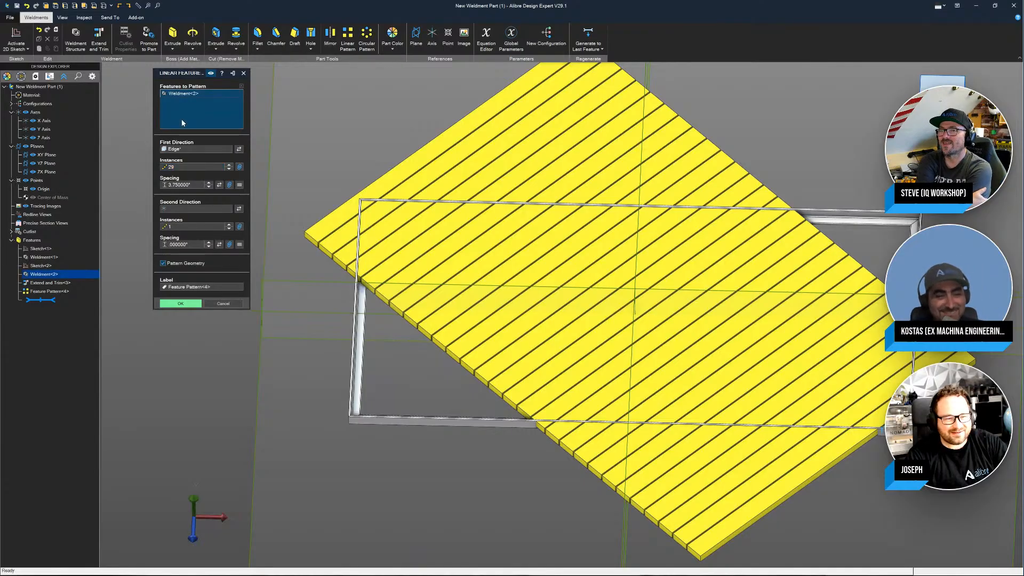
click(50, 283)
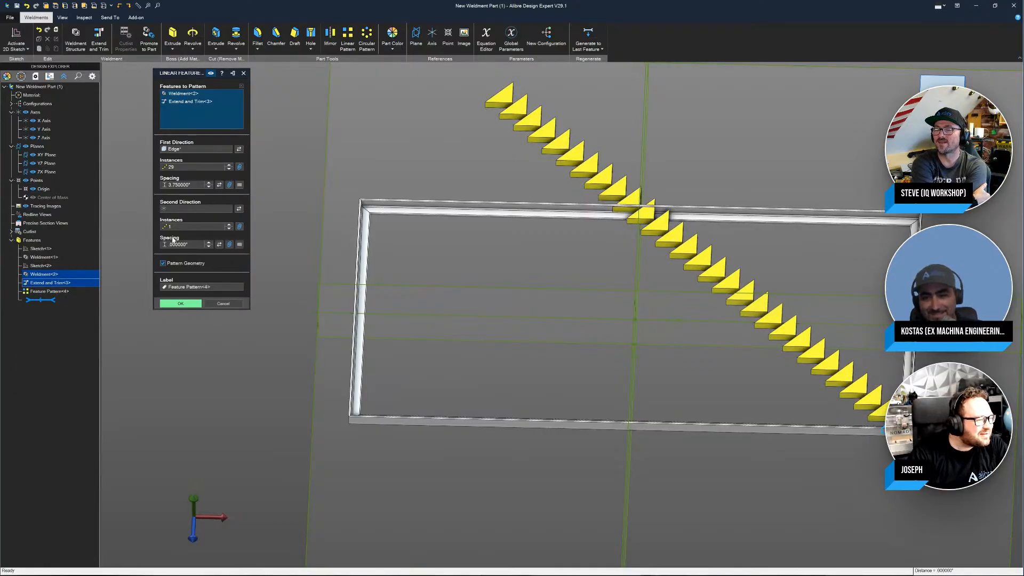
click(163, 263)
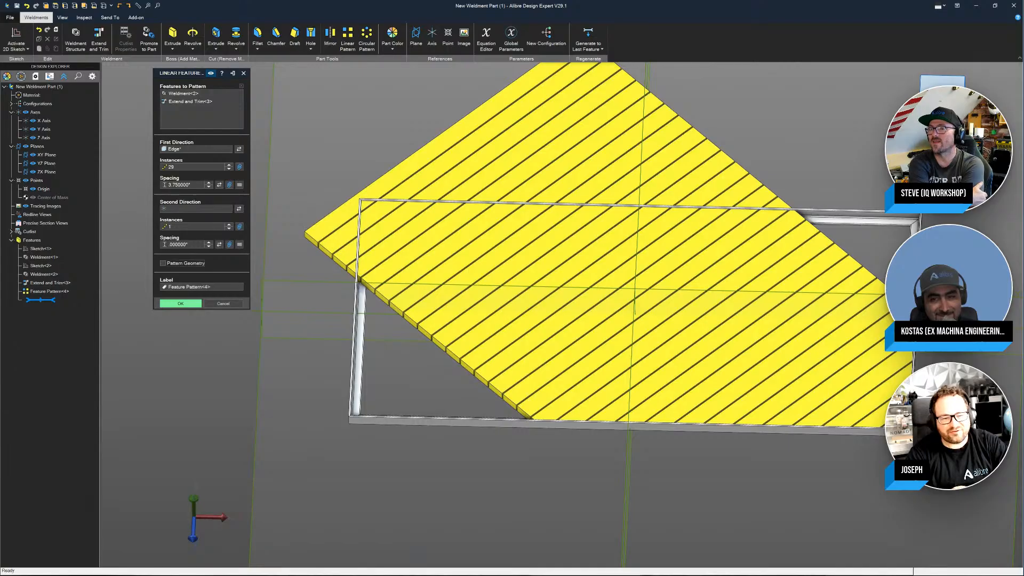
click(181, 304)
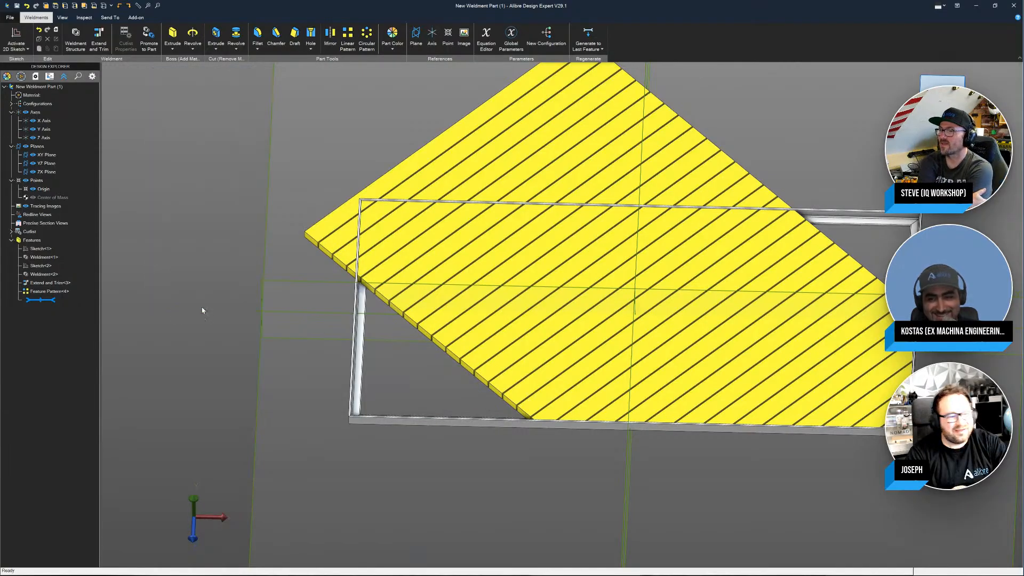
Step: Edit the existing Extend and Trim feature, adding the inner faces of the two remaining L-Angle frame sides as trimming planes
click(33, 289)
double_click(42, 283)
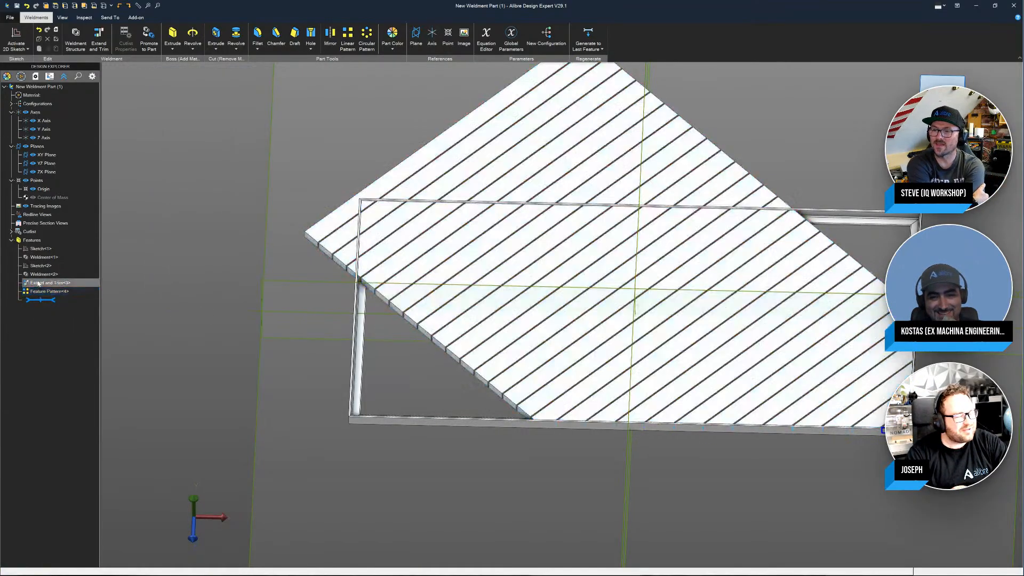
click(245, 240)
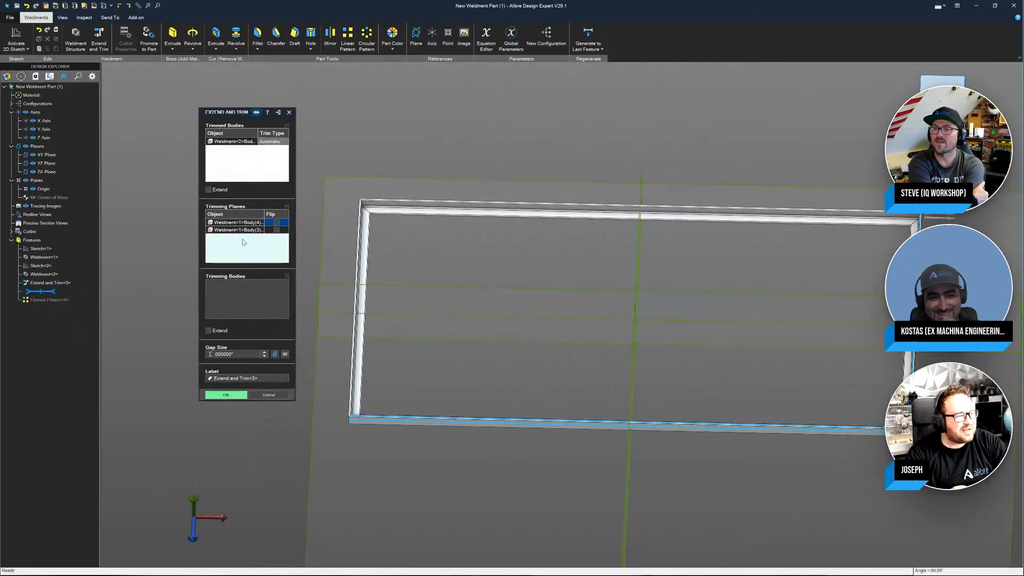
scroll(385, 204, up, 2)
click(385, 204)
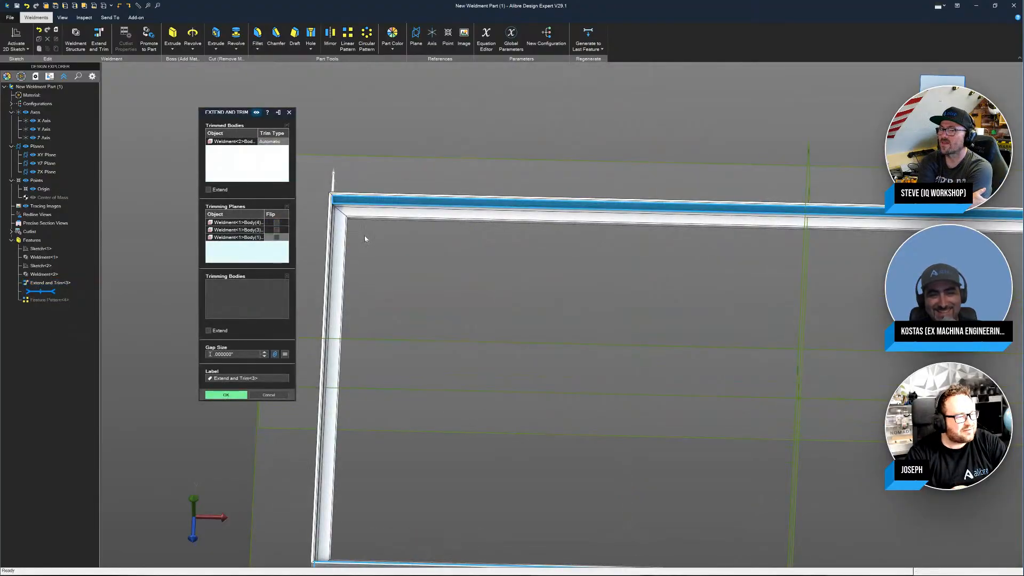
middle_drag(357, 233, 425, 220)
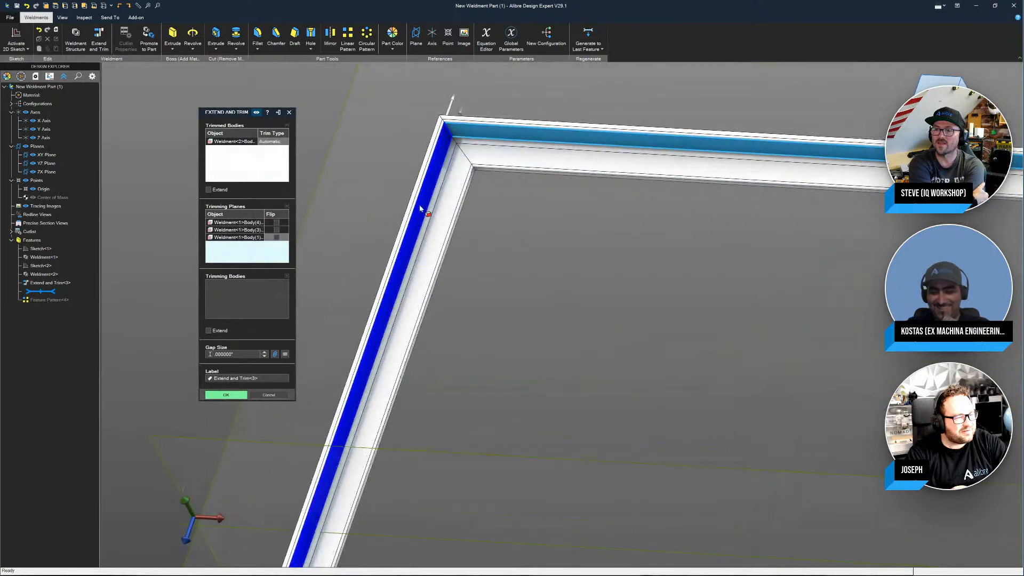
click(426, 224)
click(226, 394)
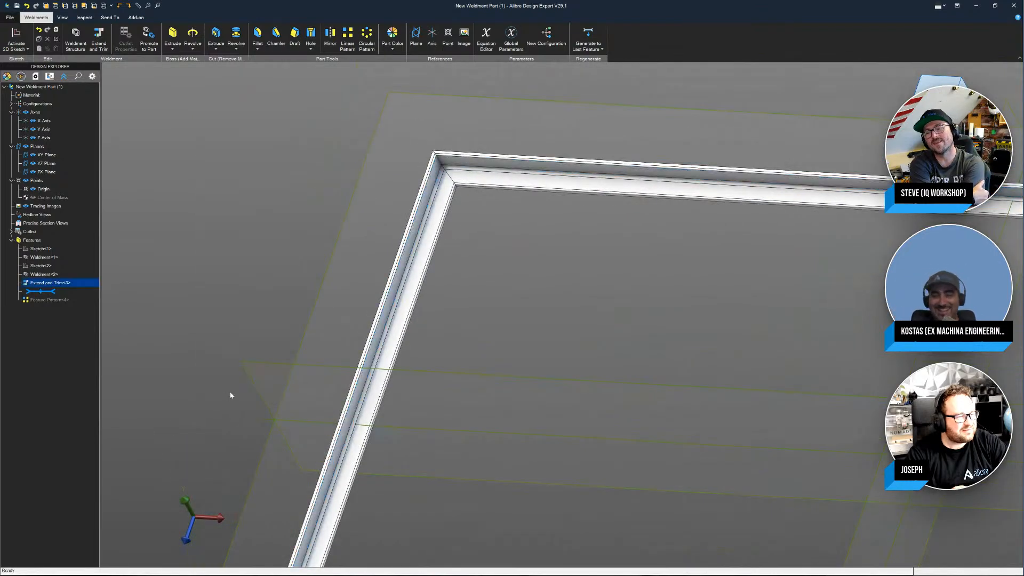
Step: Regenerate the model to the last feature and check the rebuilt 2 x 4 pattern against the frame
click(590, 29)
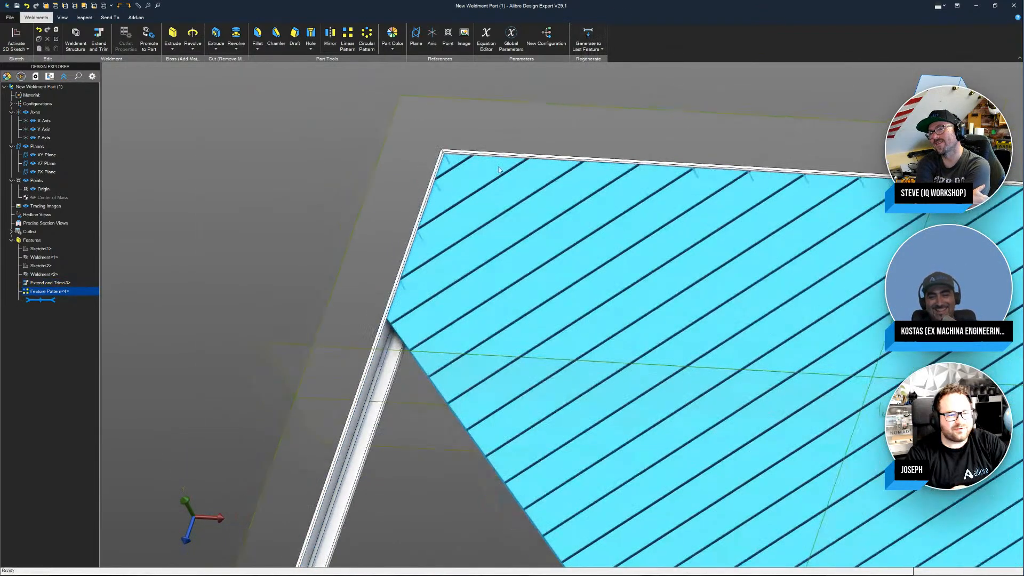
scroll(498, 169, down, 7)
scroll(790, 160, up, 1)
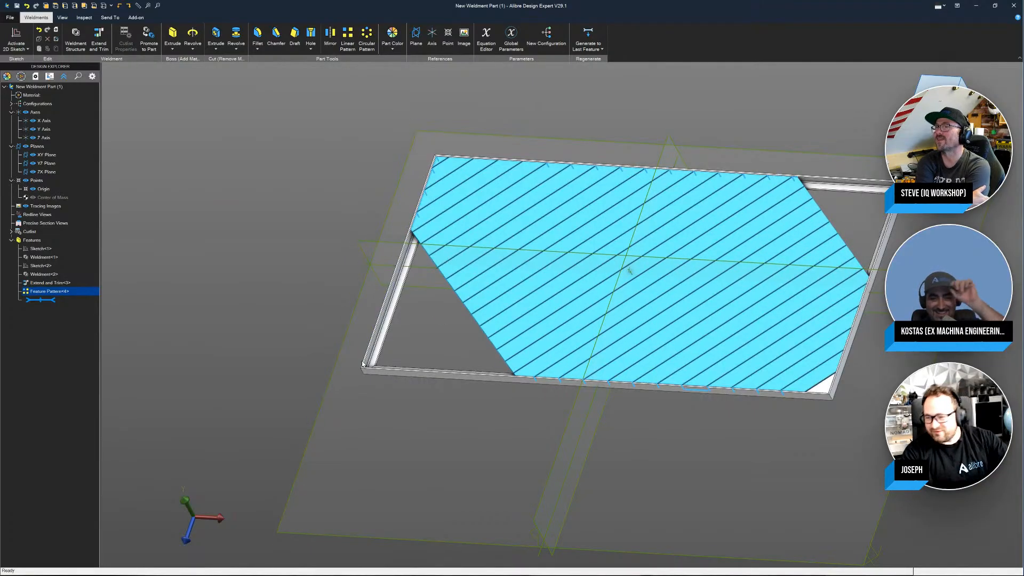
click(302, 231)
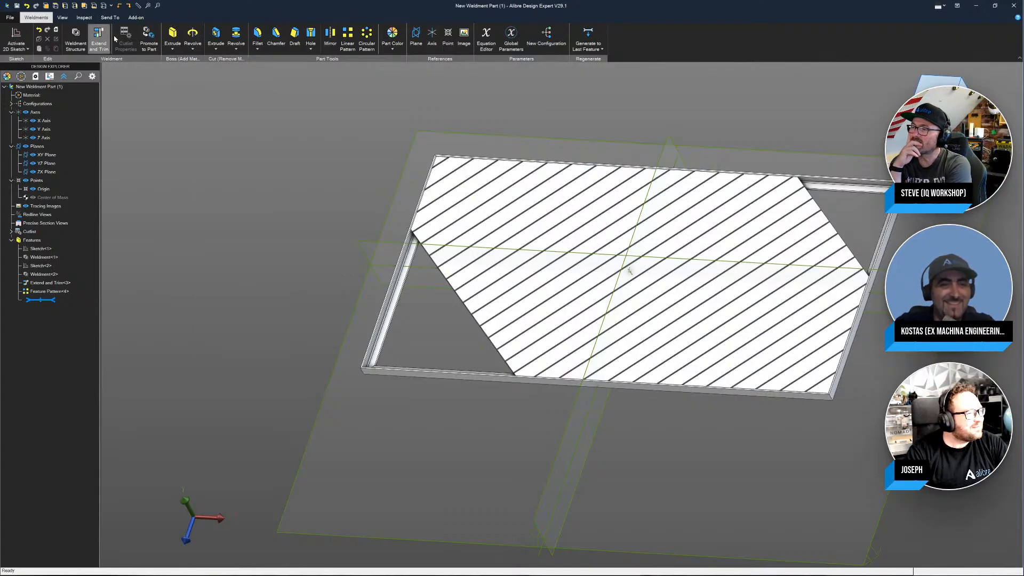
Step: Start a new Extend and Trim and choose the patterned 2 x 4 members between the two filled frame corners as trimmed bodies
click(97, 34)
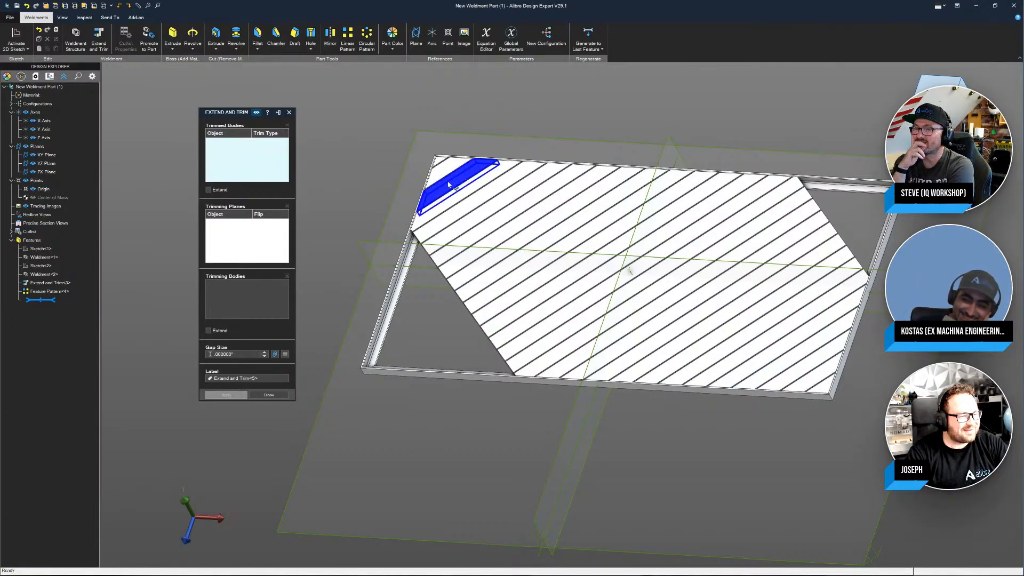
click(470, 190)
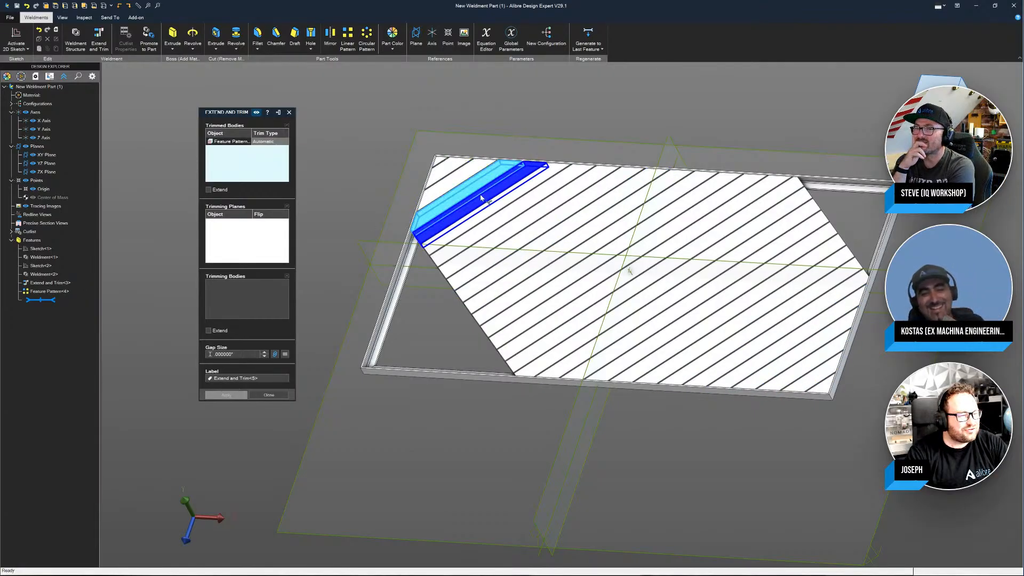
click(483, 198)
click(495, 205)
click(505, 211)
click(515, 217)
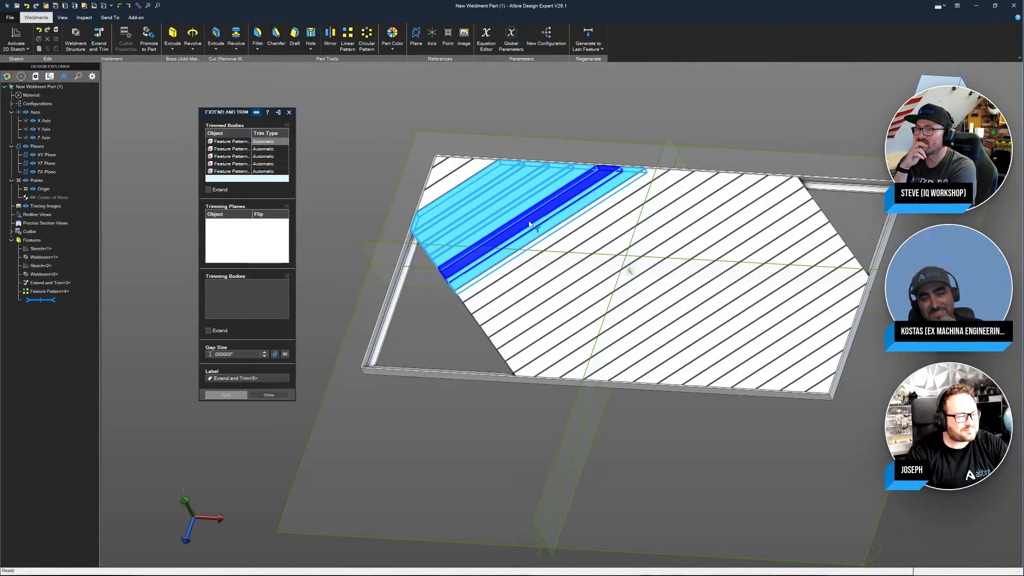
click(530, 222)
click(557, 236)
click(573, 243)
click(605, 259)
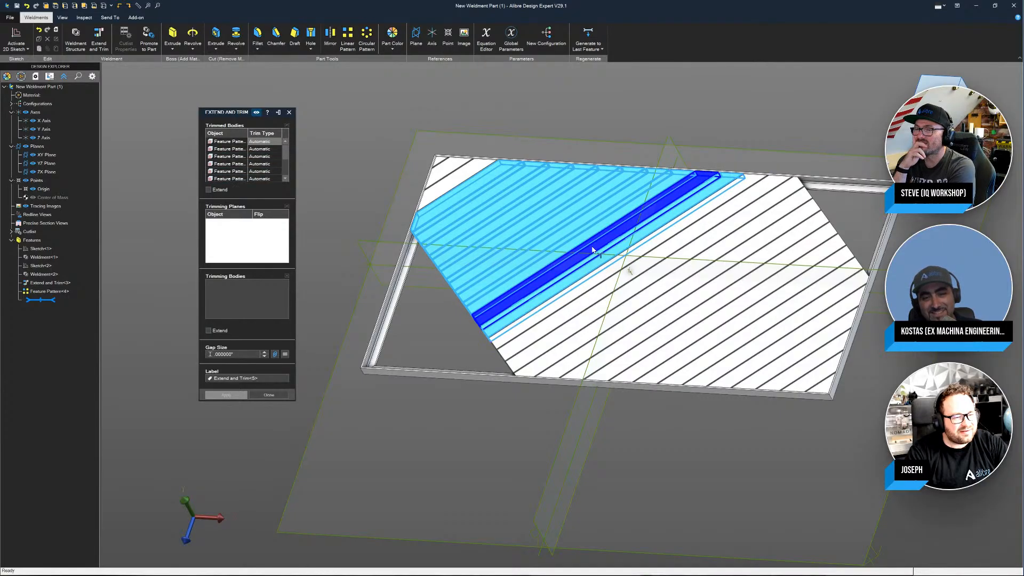
click(592, 248)
click(682, 247)
click(678, 226)
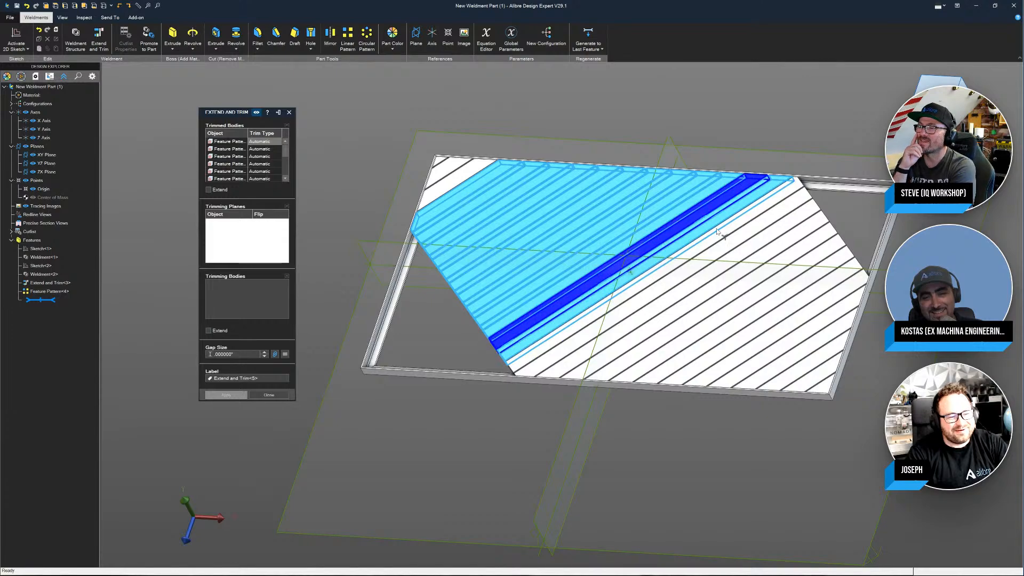
click(720, 232)
click(736, 238)
click(755, 246)
click(768, 252)
click(787, 259)
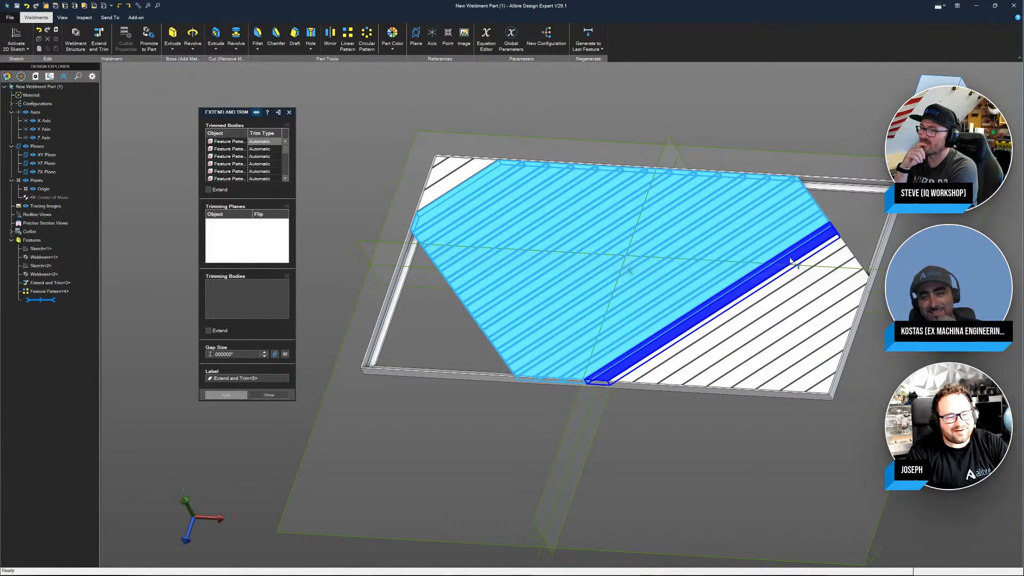
click(794, 264)
click(808, 272)
click(818, 282)
click(826, 291)
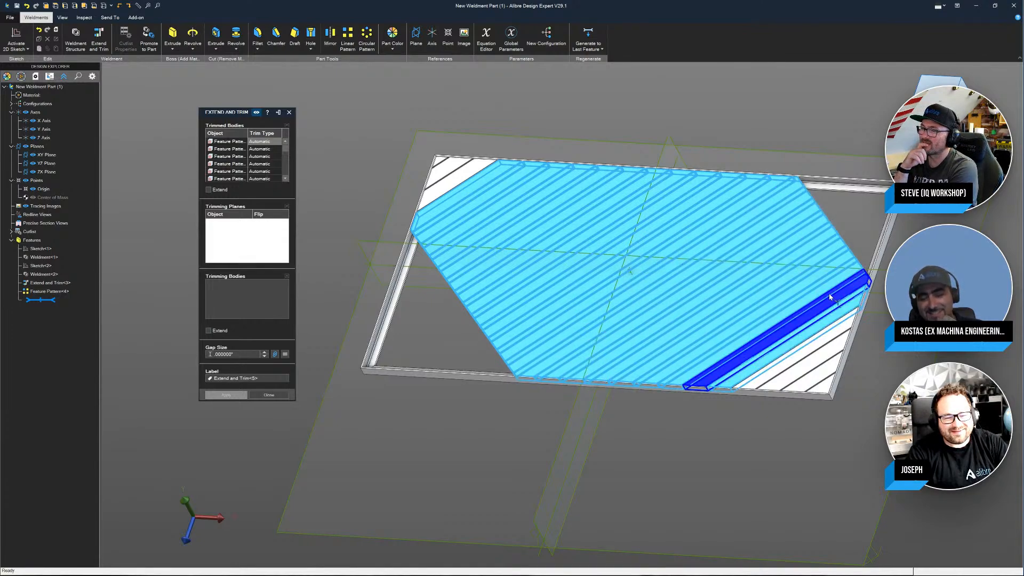
scroll(763, 306, down, 2)
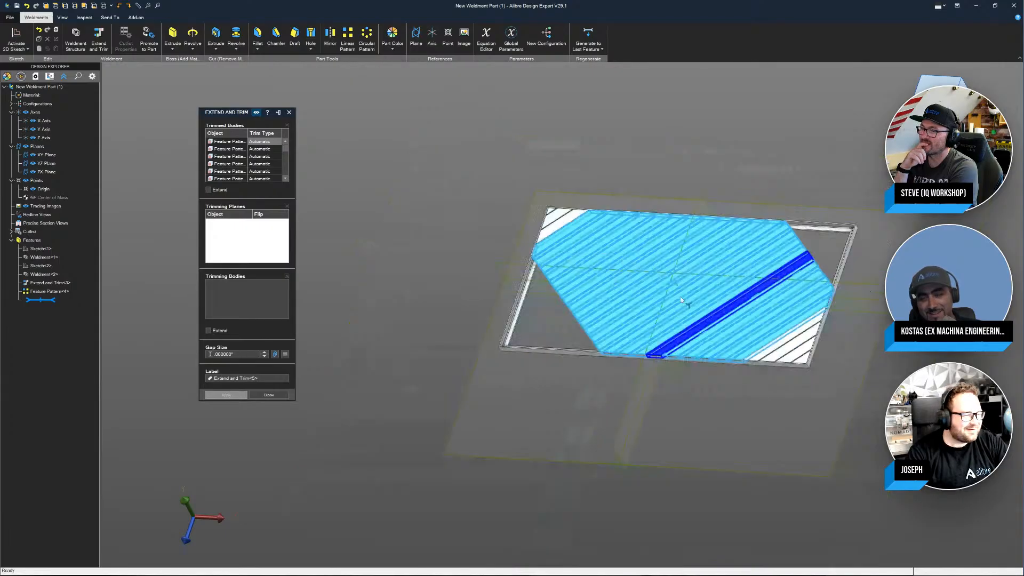
scroll(659, 286, up, 3)
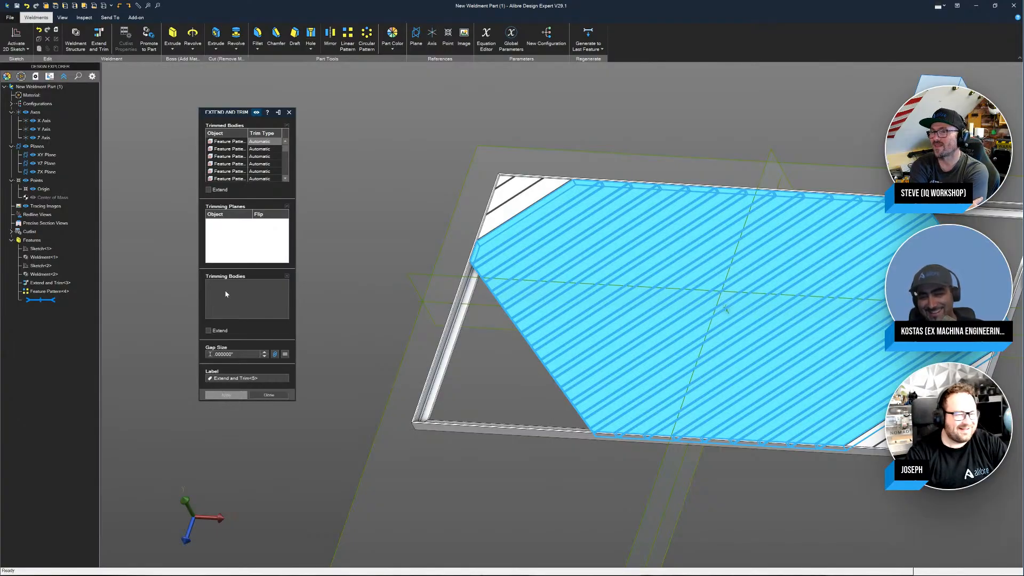
Step: Add the inner faces of all four L-Angle frame sides as trimming planes for the patterned members
click(237, 245)
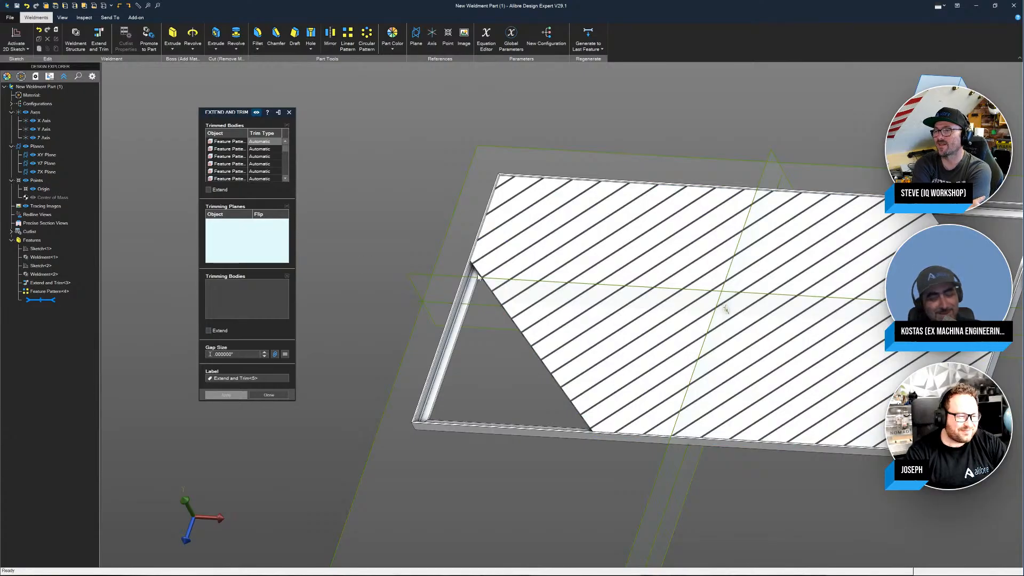
middle_drag(725, 309, 601, 285)
scroll(601, 285, down, 3)
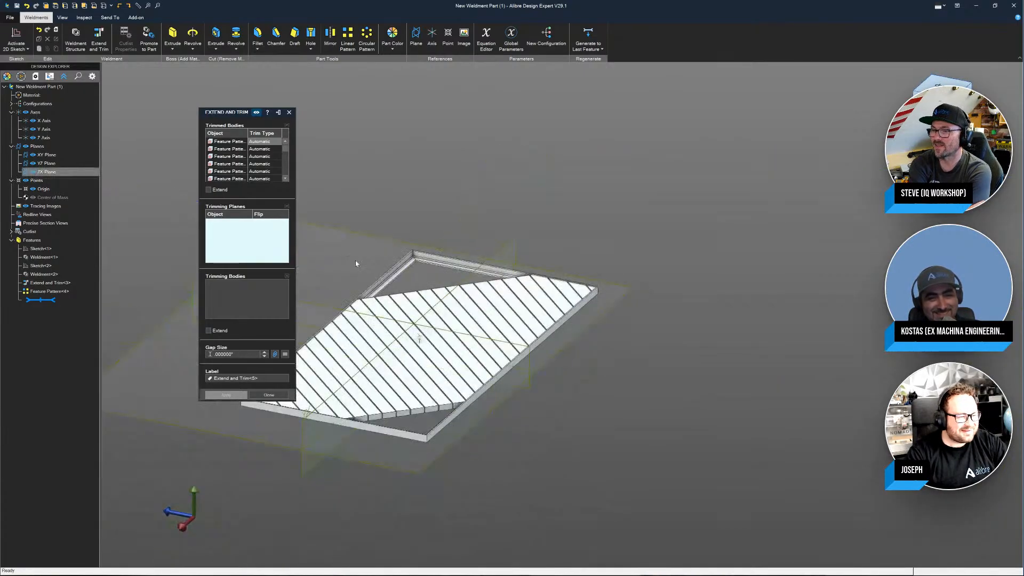
scroll(355, 260, up, 7)
click(547, 261)
click(596, 247)
scroll(605, 326, down, 3)
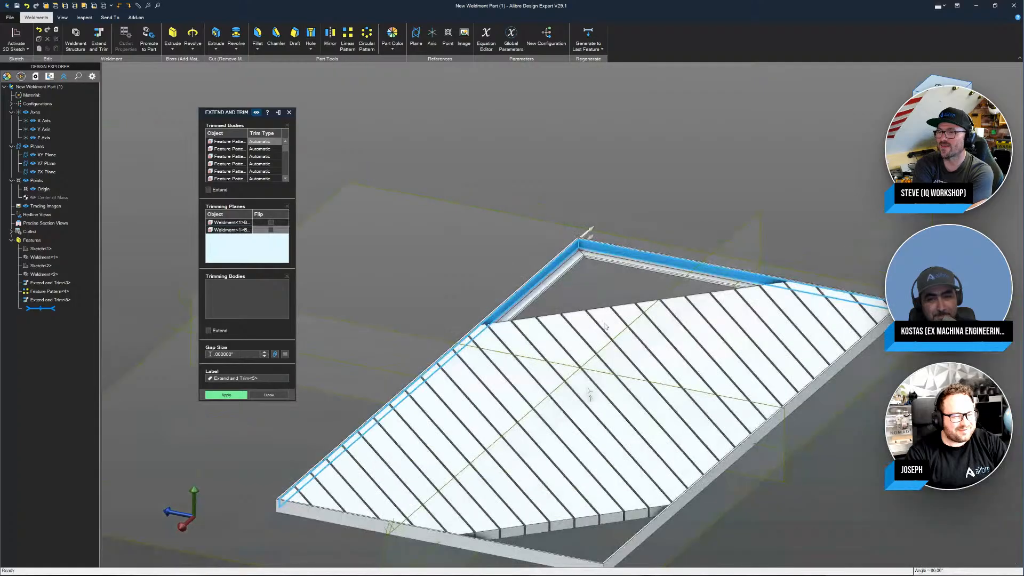
middle_drag(605, 326, 511, 361)
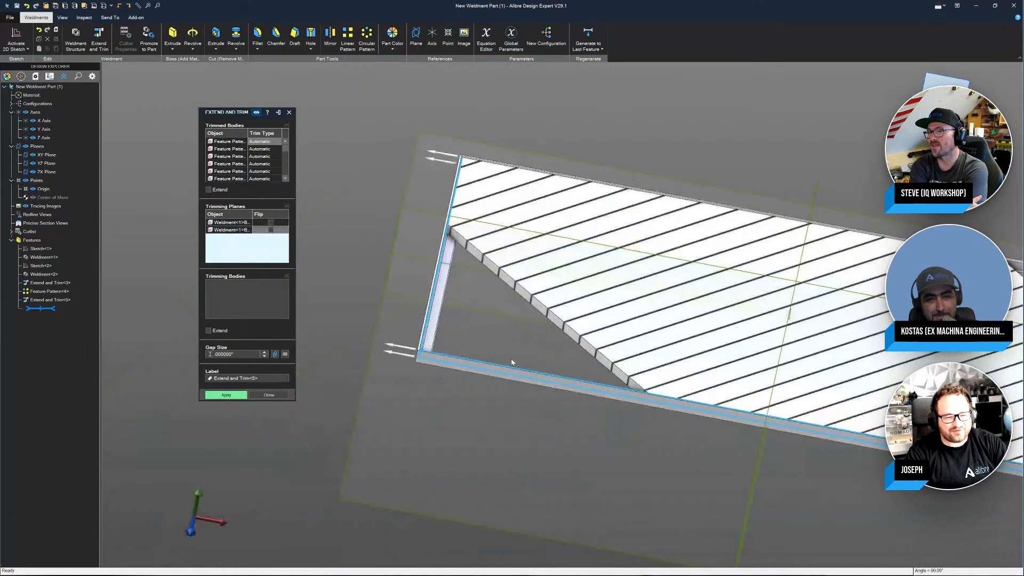
scroll(511, 359, up, 5)
click(853, 346)
click(854, 347)
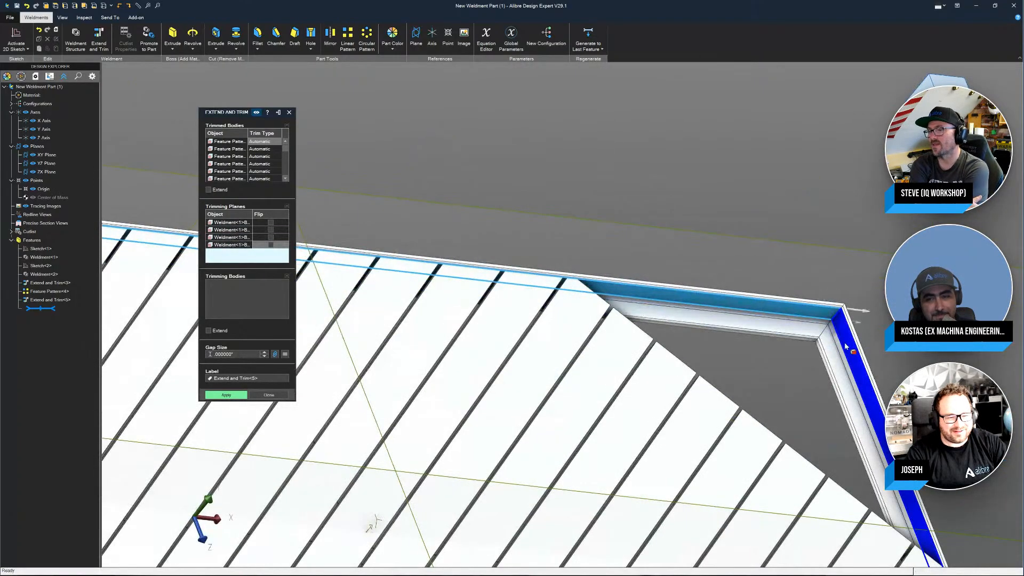
scroll(883, 326, down, 2)
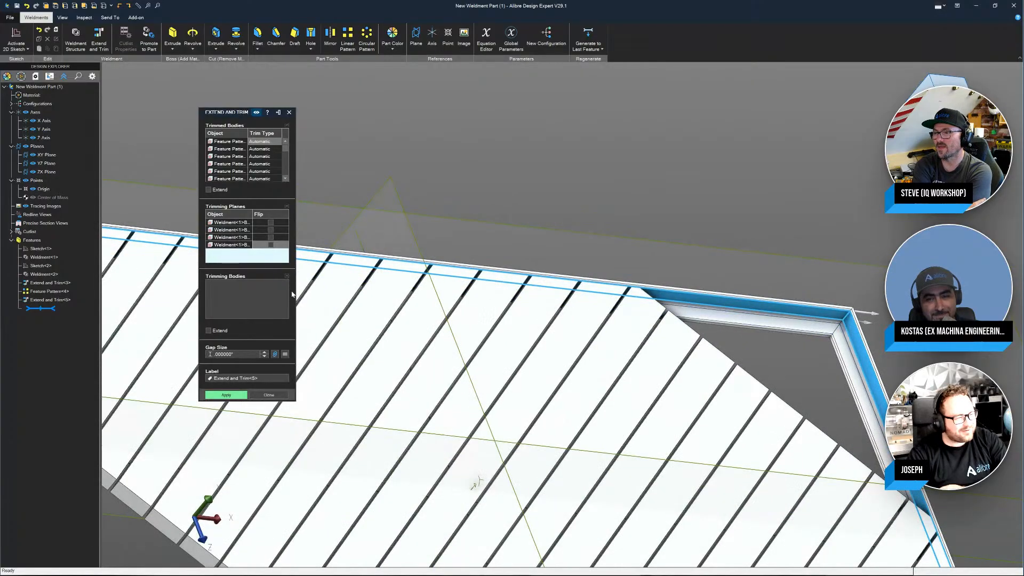
Step: Turn on Extend for the trimmed bodies, apply the Extend and Trim, and close the tool
click(208, 190)
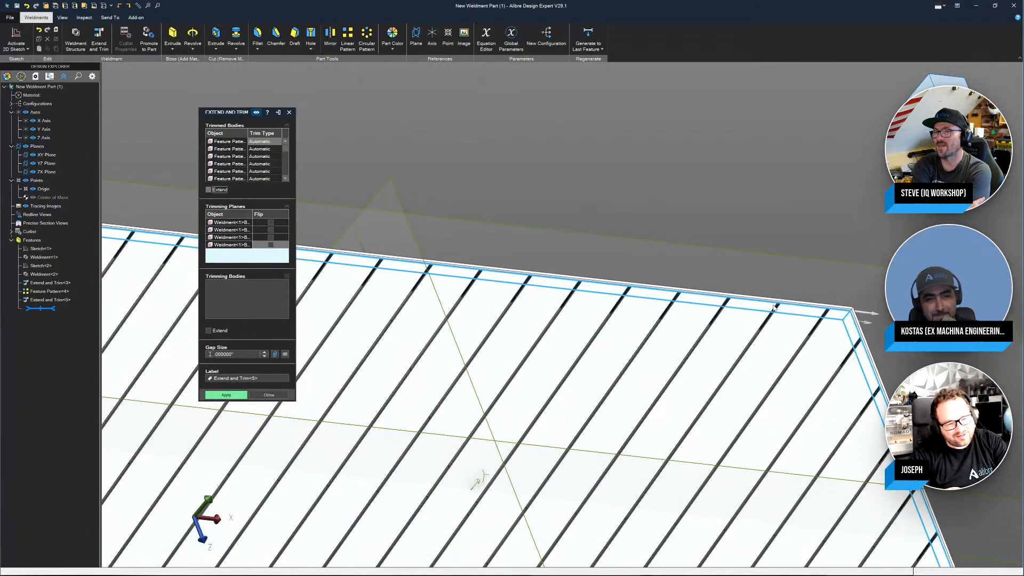
scroll(848, 292, down, 3)
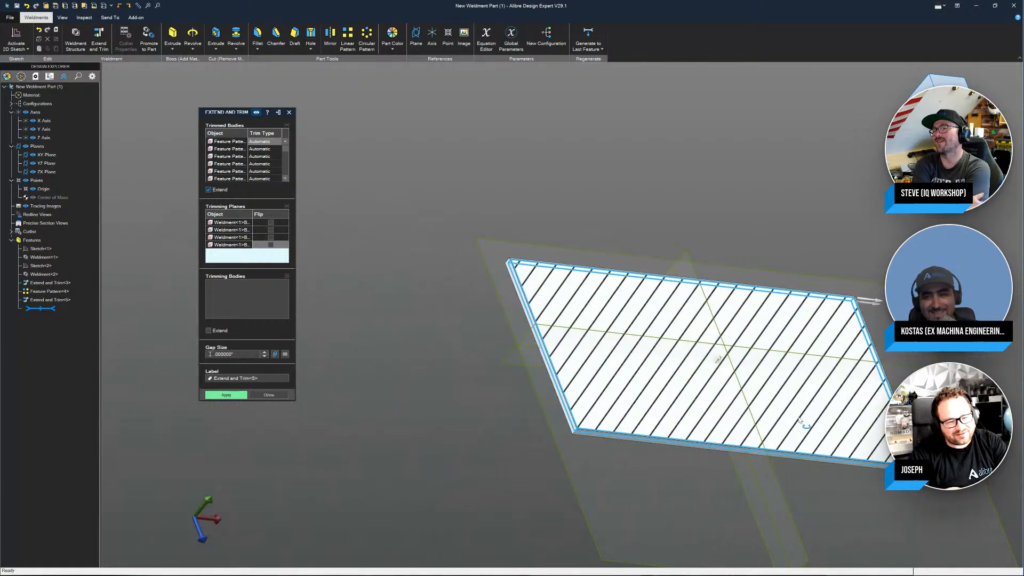
right_drag(802, 420, 736, 416)
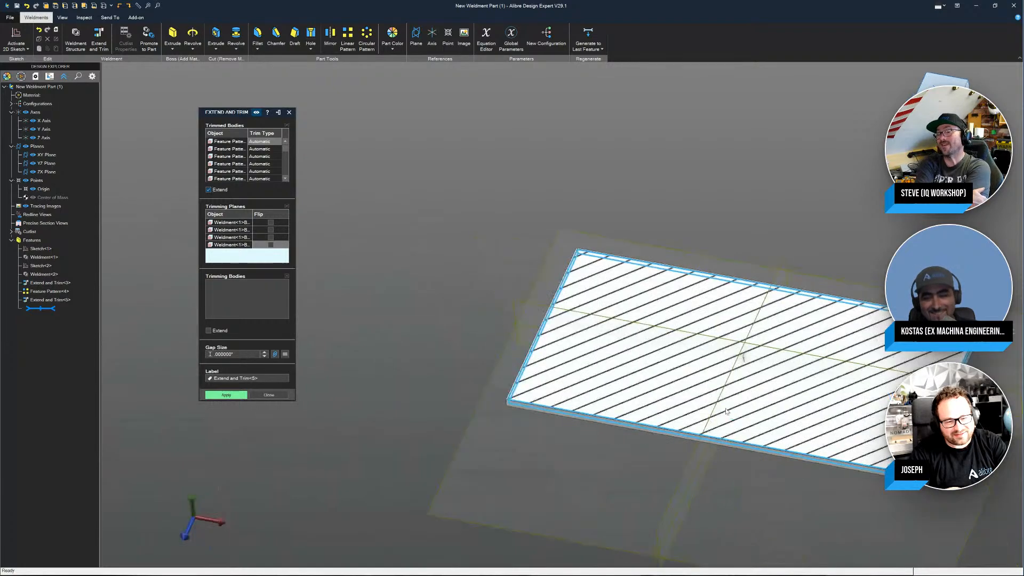
click(215, 395)
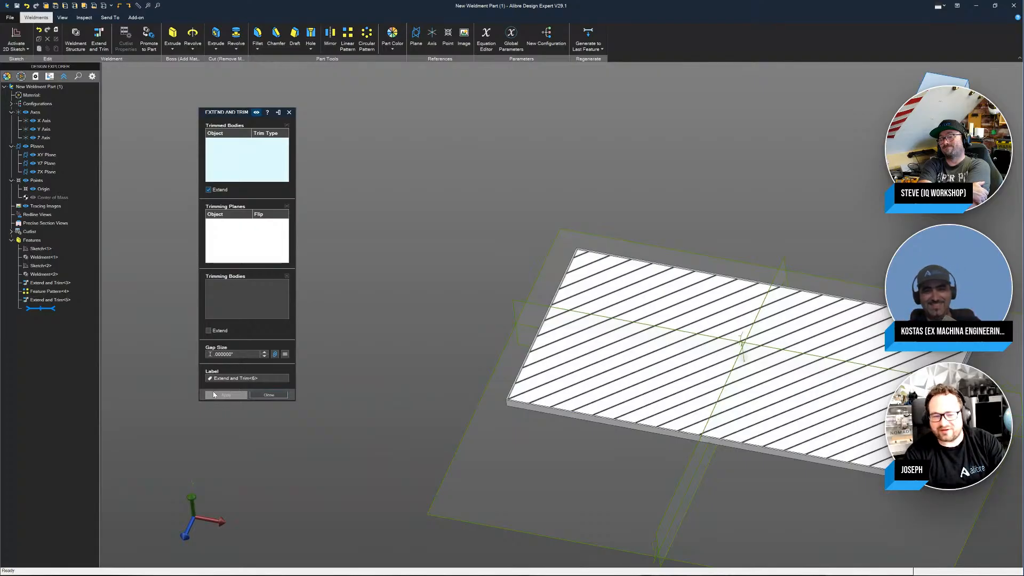
click(273, 397)
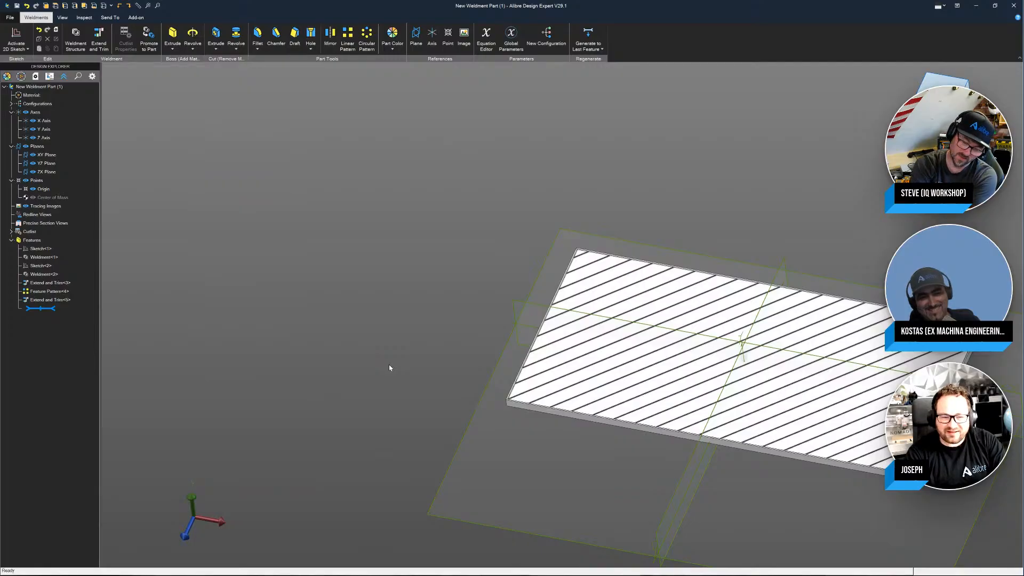
Step: Inspect the filled frame, expand the Cutlist, and highlight several Softwood Lumber entries to locate their members in the model
scroll(389, 365, down, 3)
scroll(659, 370, up, 5)
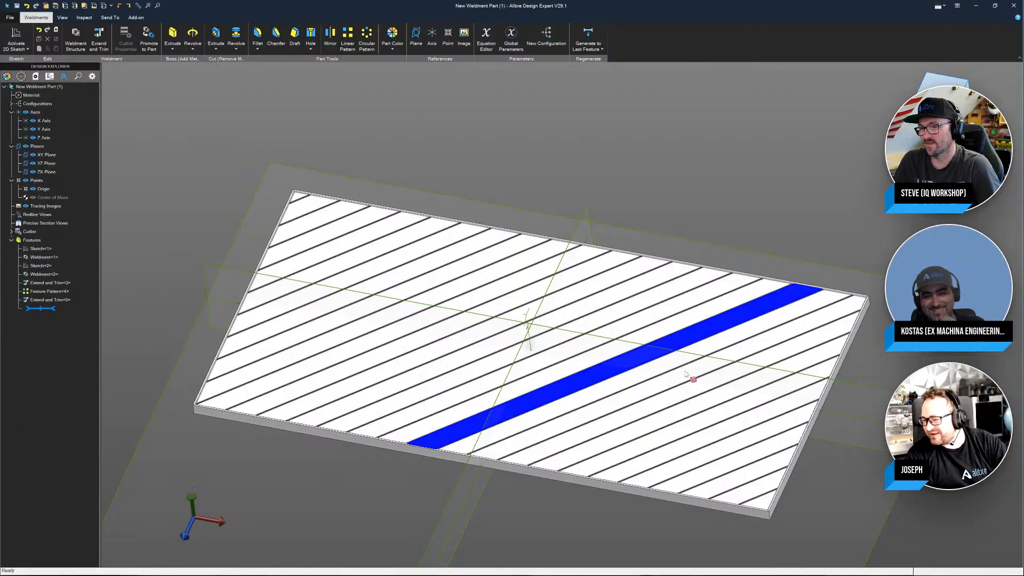
scroll(681, 280, down, 3)
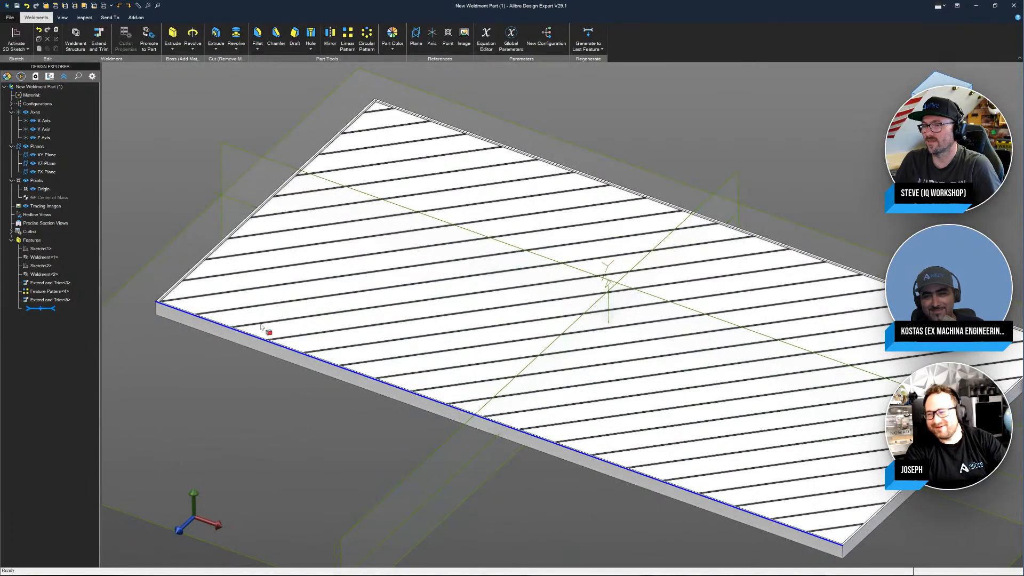
scroll(337, 332, down, 1)
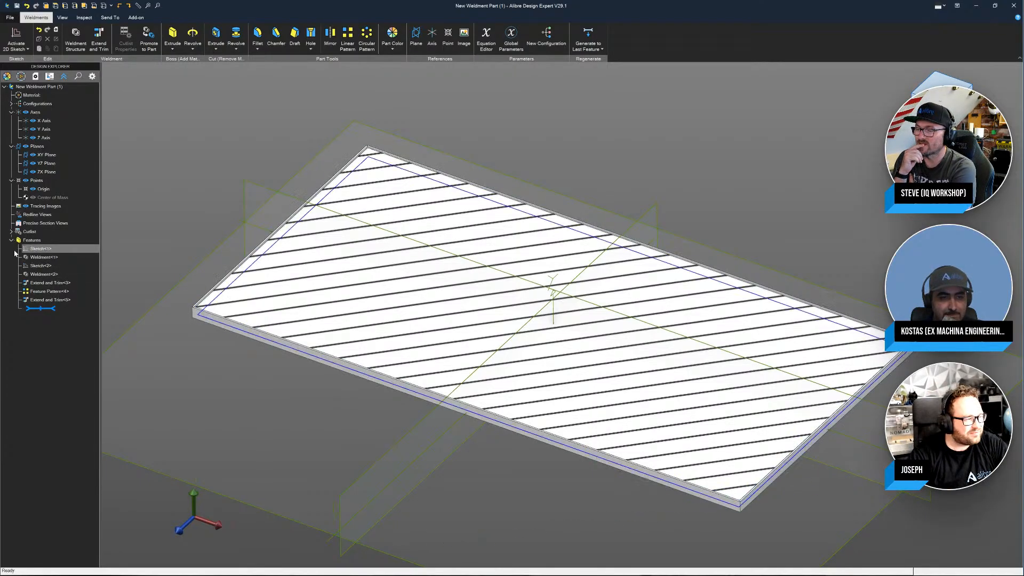
click(11, 232)
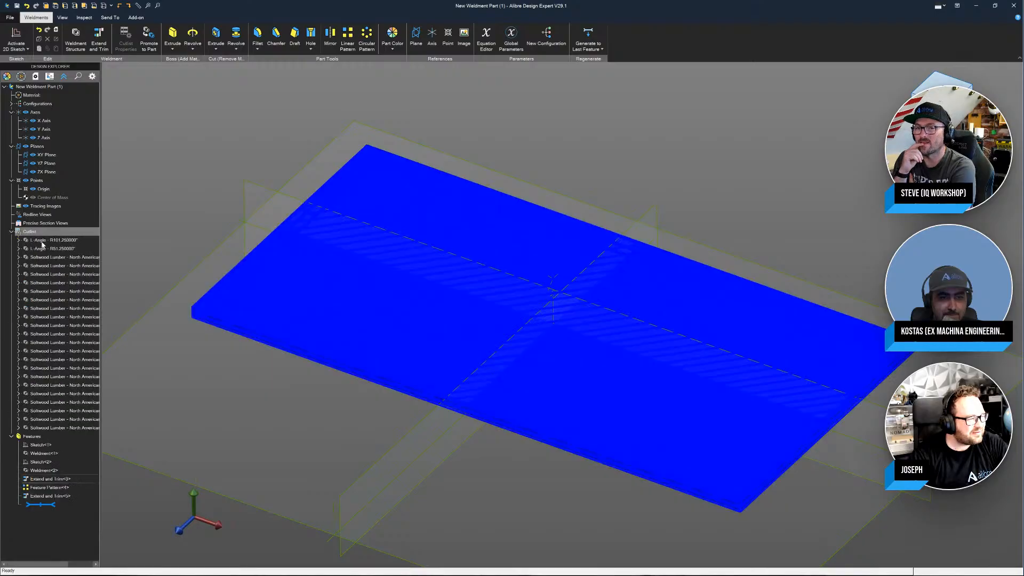
click(54, 266)
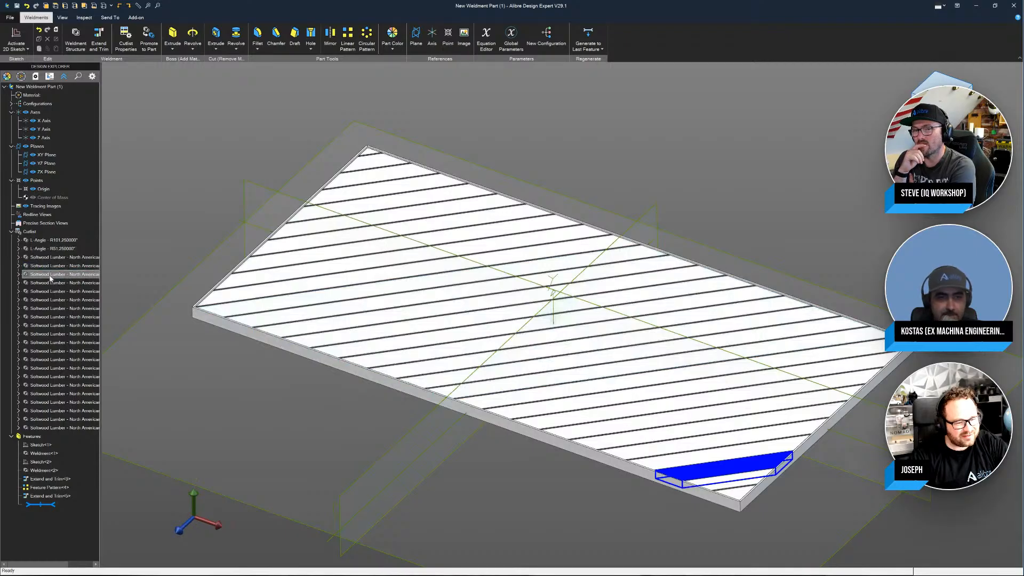
click(56, 301)
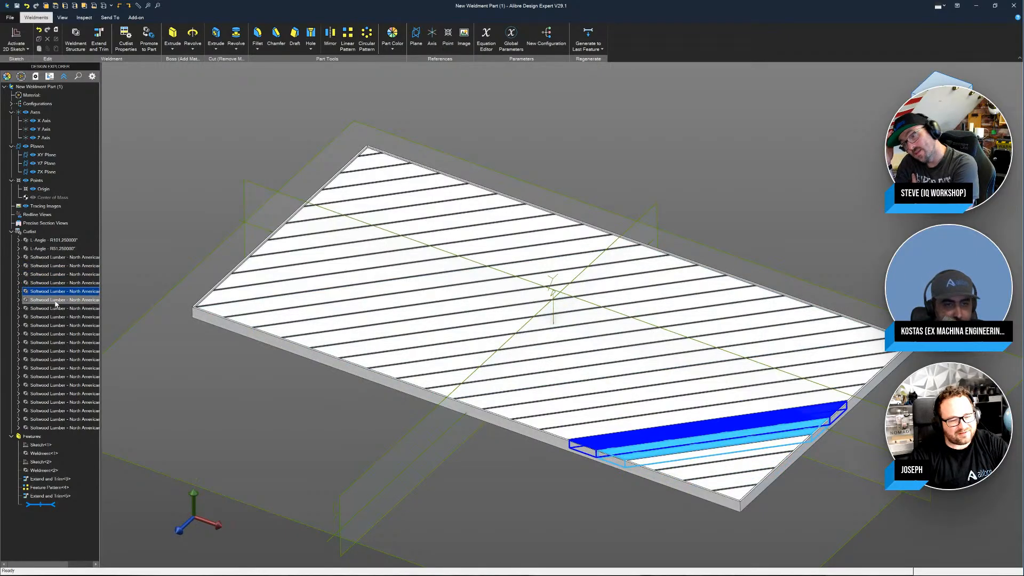
click(57, 318)
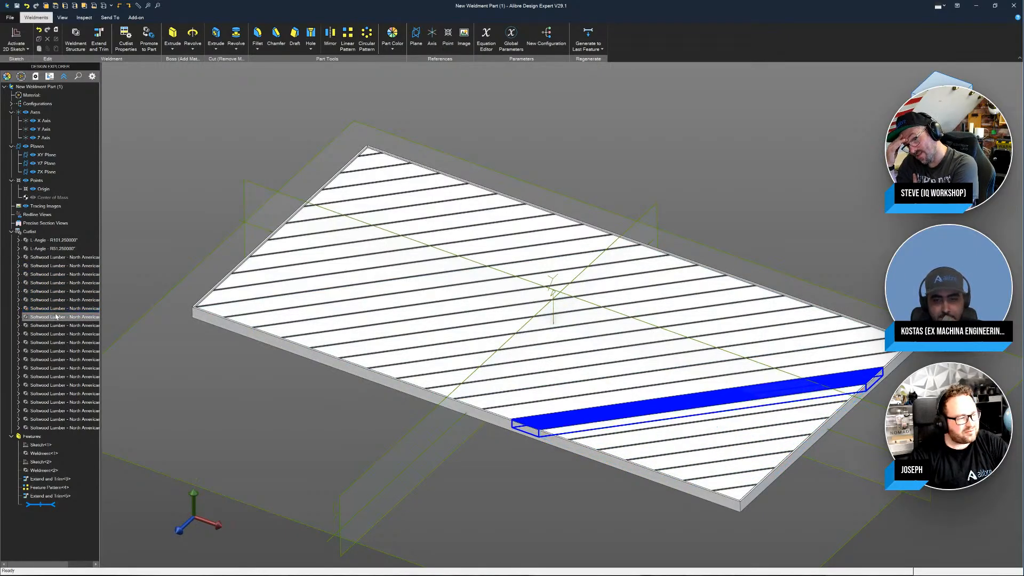
Step: Run Check Weldment at Very High accuracy on the body inside the third Softwood Lumber cutlist entry, and close the check
click(58, 266)
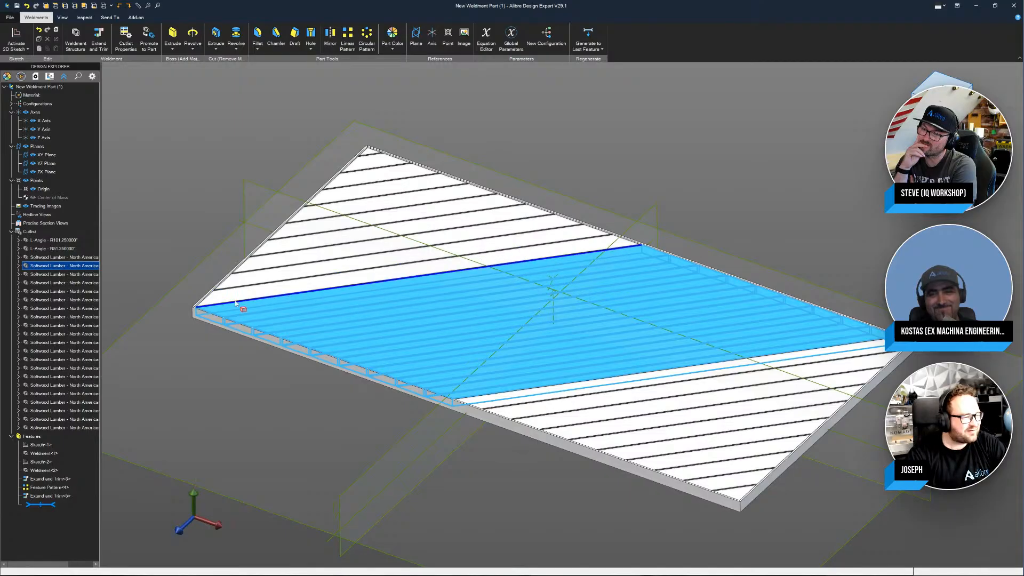
click(18, 274)
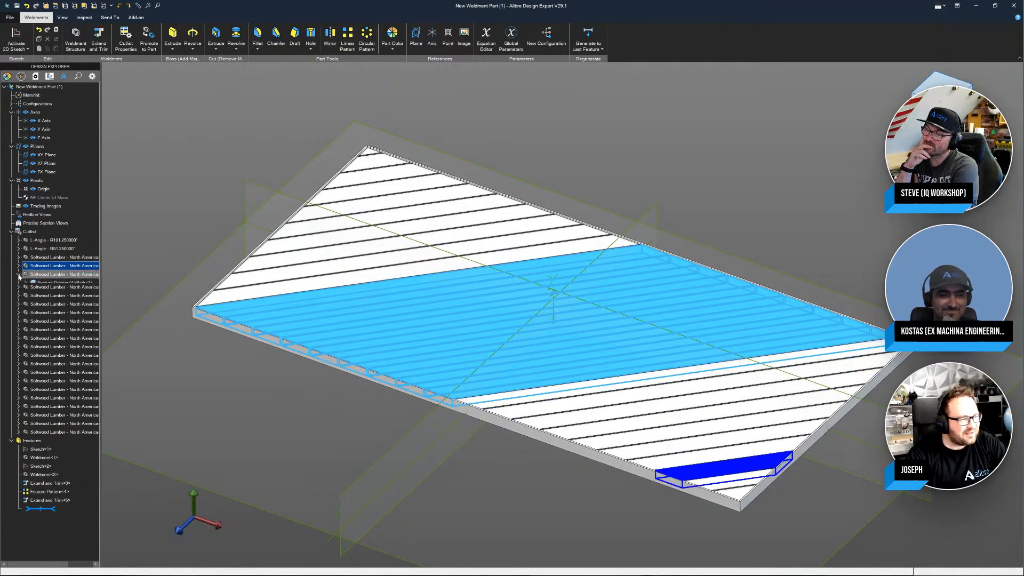
click(25, 283)
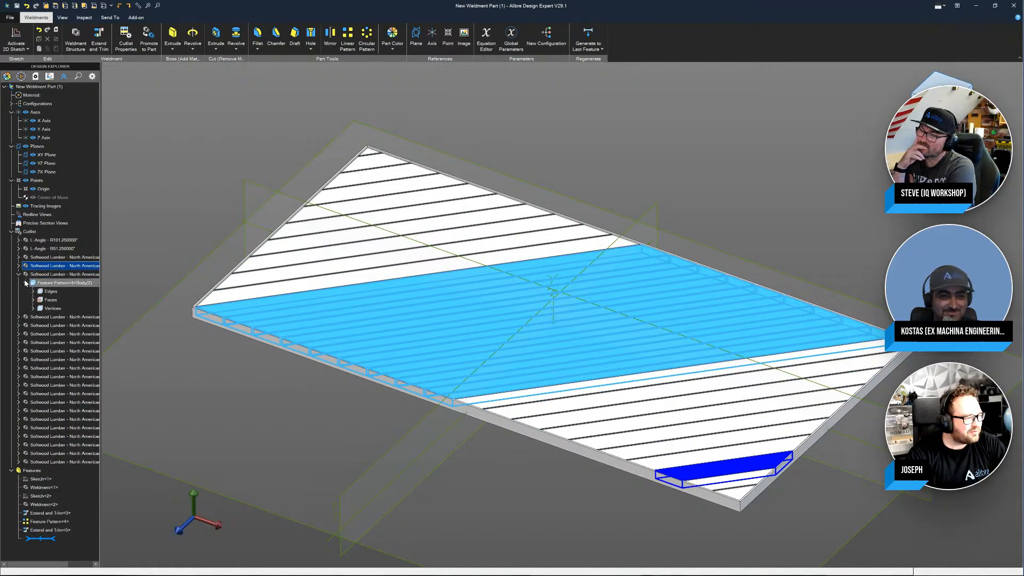
right_click(50, 284)
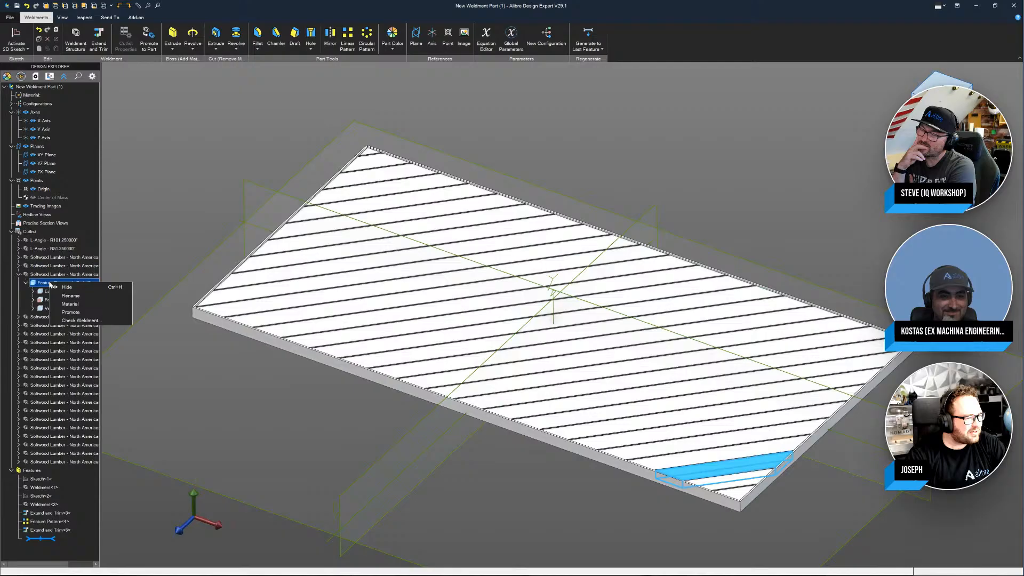
click(80, 320)
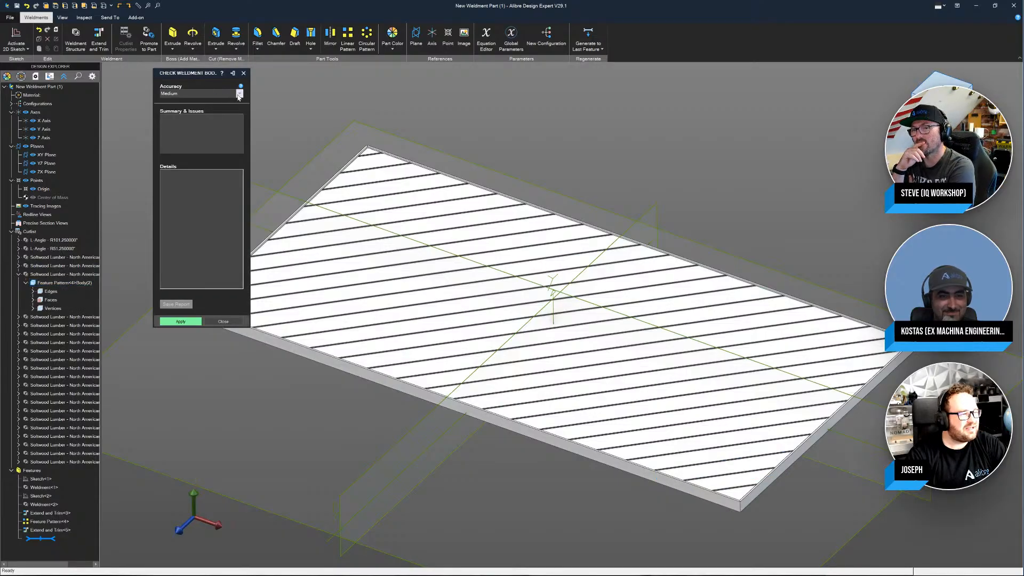
click(212, 94)
click(198, 127)
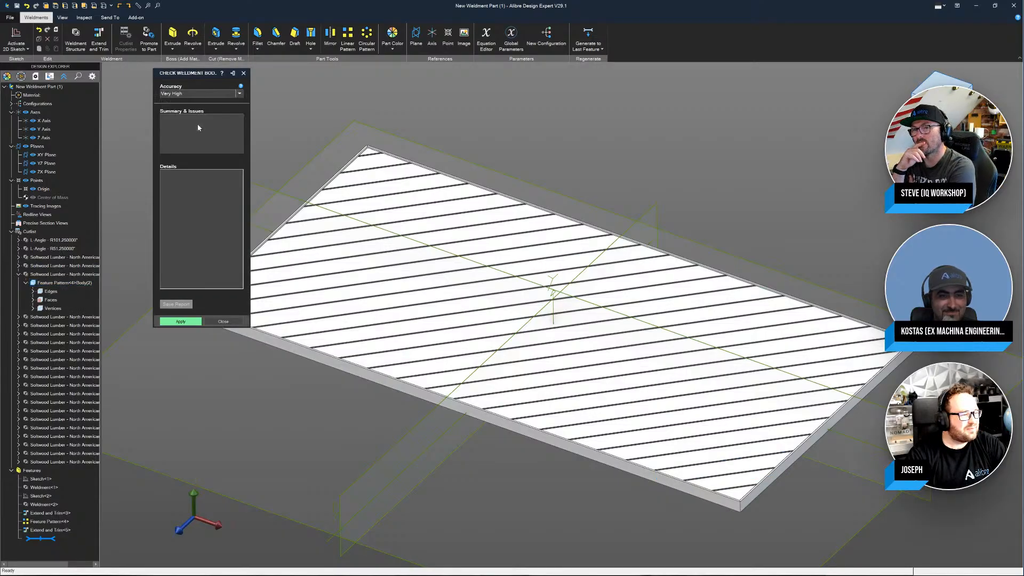
click(180, 322)
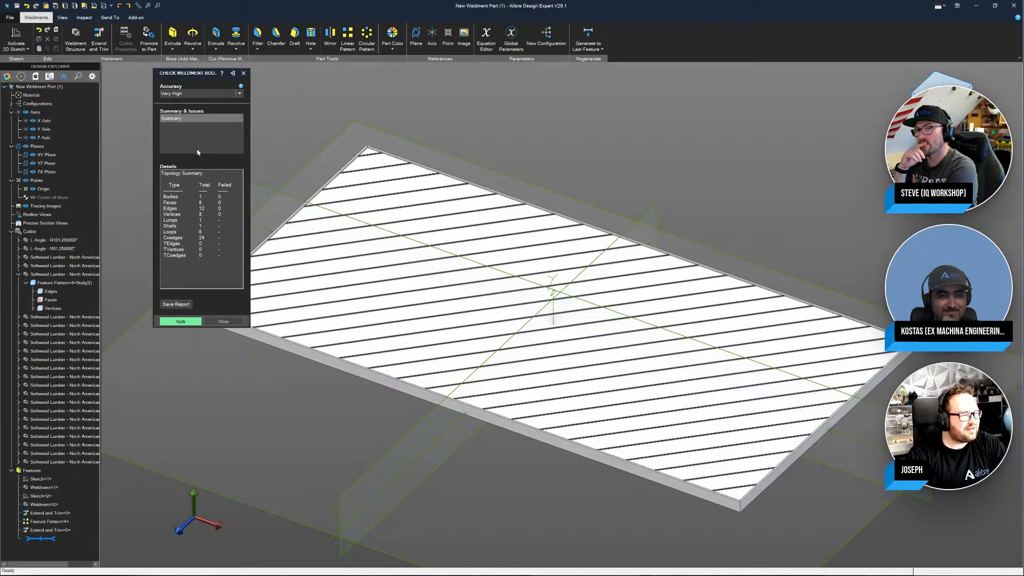
click(218, 322)
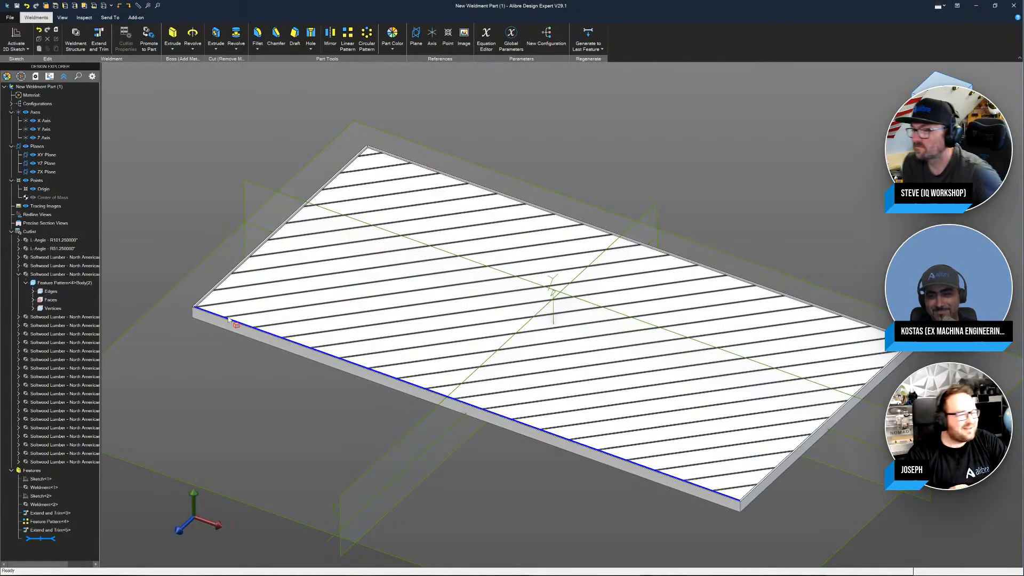
Step: Select the second diagonal member from the frame's far corner and run Check Weldment on it at Medium accuracy
scroll(238, 213, down, 2)
scroll(491, 202, up, 3)
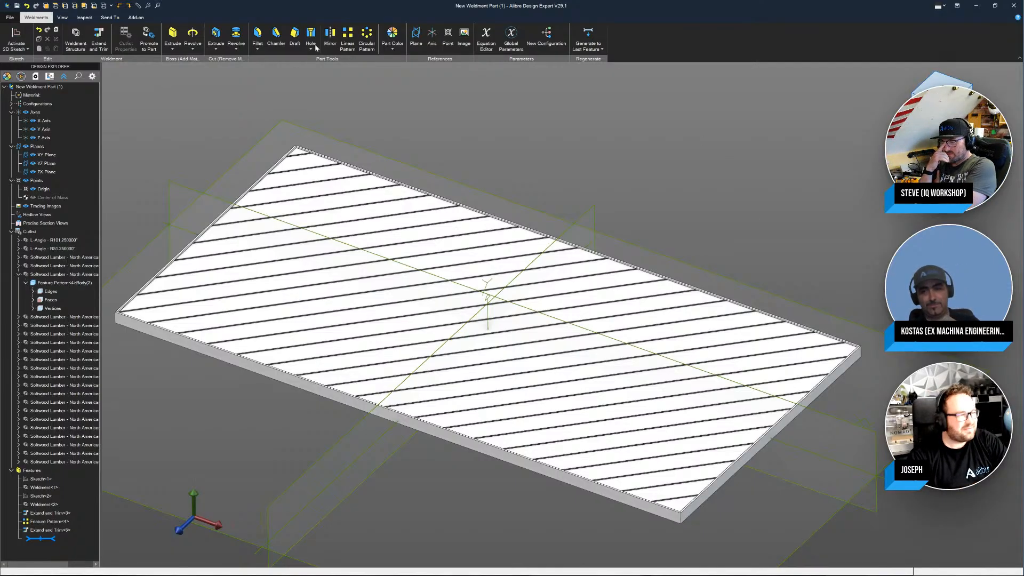
click(84, 18)
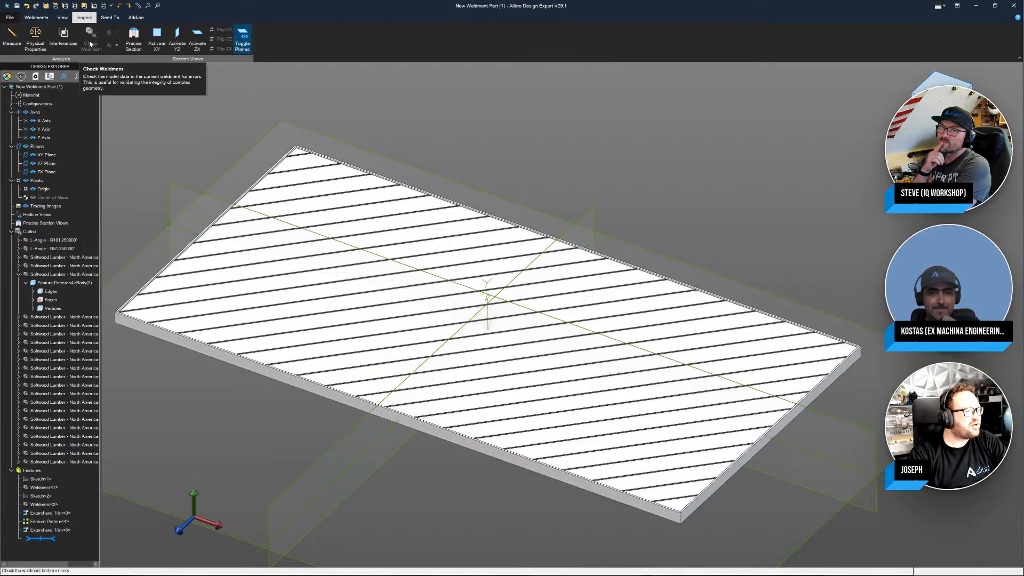
click(331, 171)
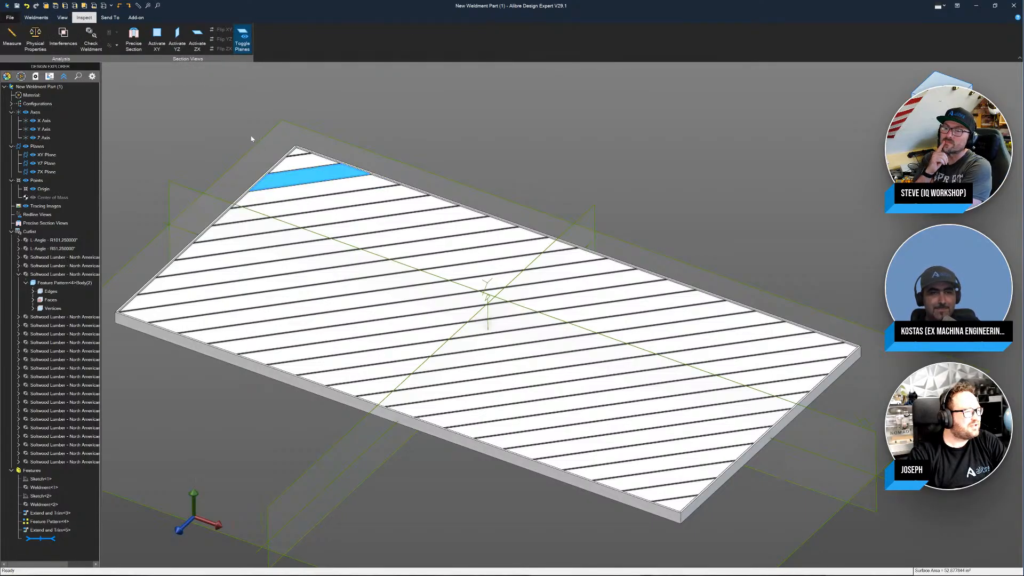
click(91, 40)
click(181, 321)
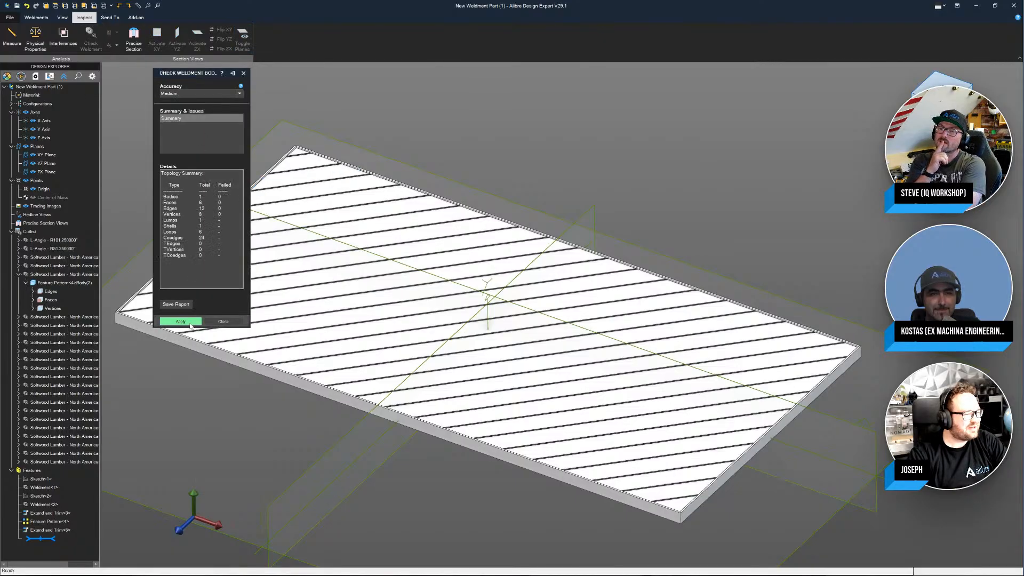
click(223, 321)
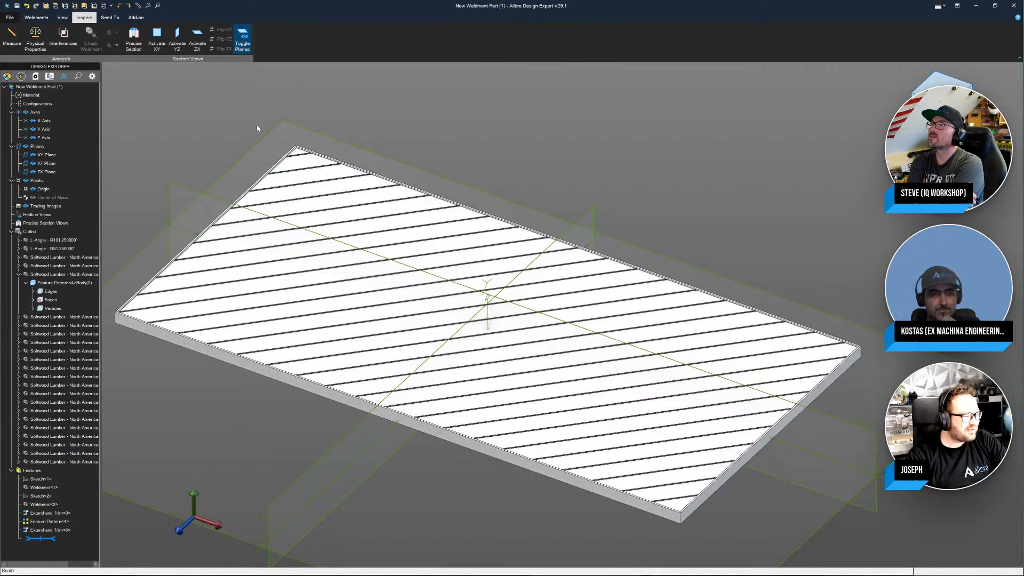
scroll(459, 144, down, 1)
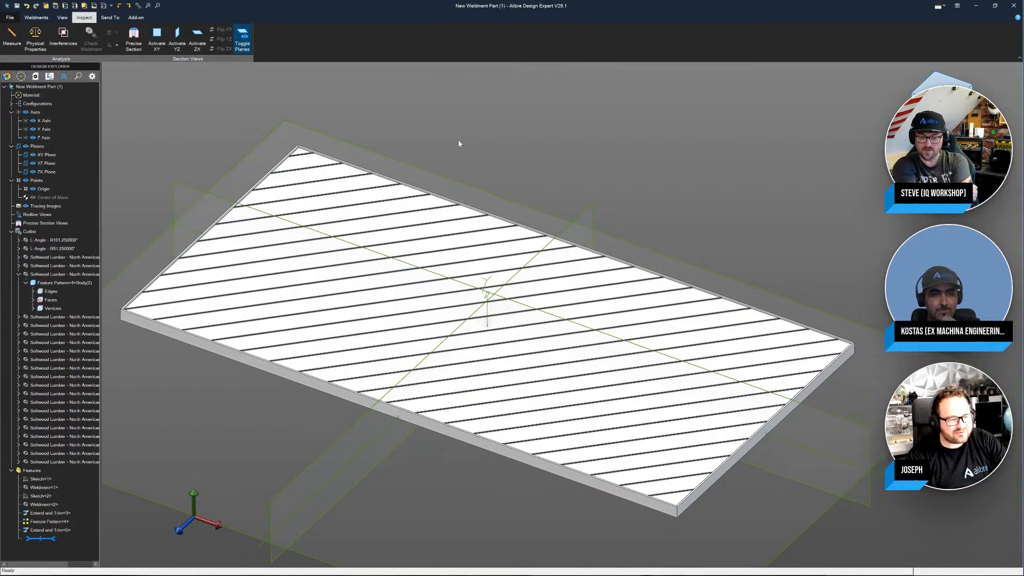
scroll(460, 144, down, 2)
scroll(376, 224, up, 3)
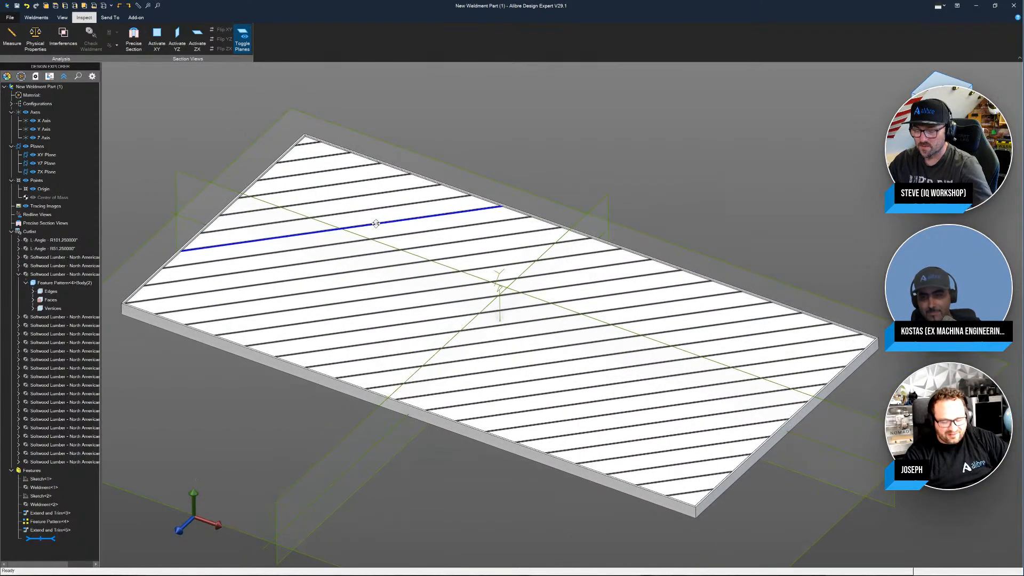
middle_drag(376, 224, 430, 219)
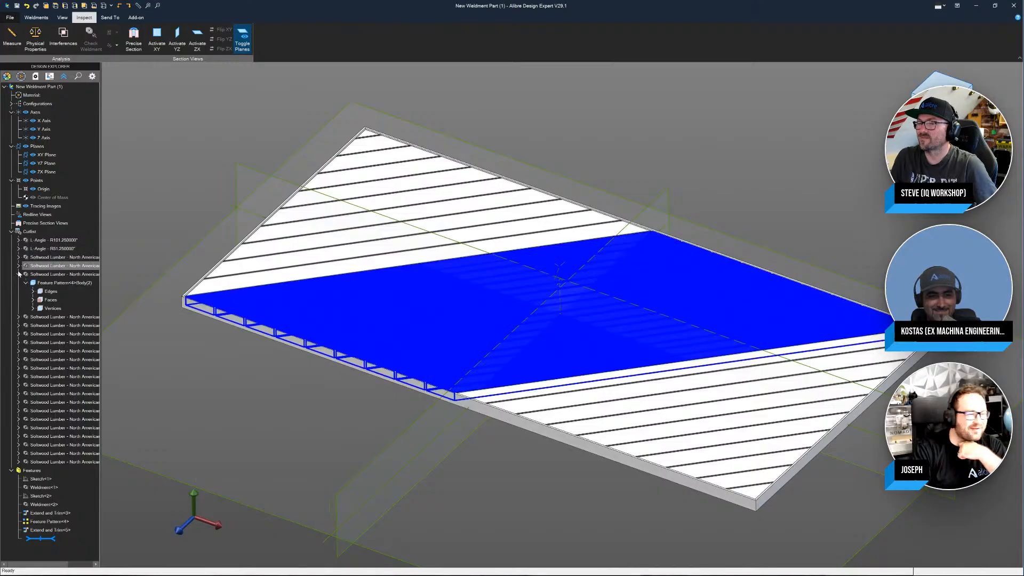
right_click(56, 289)
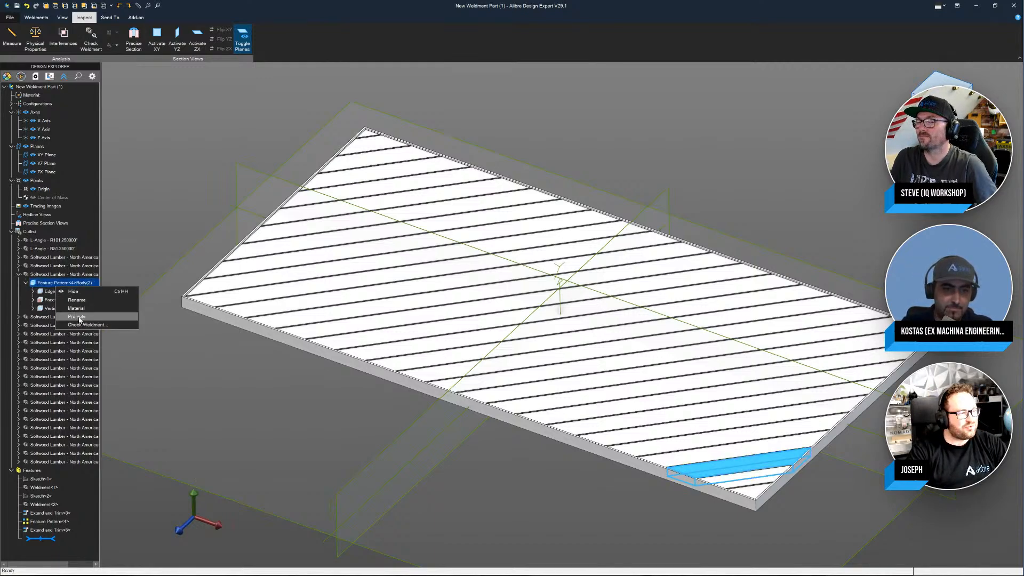
click(336, 409)
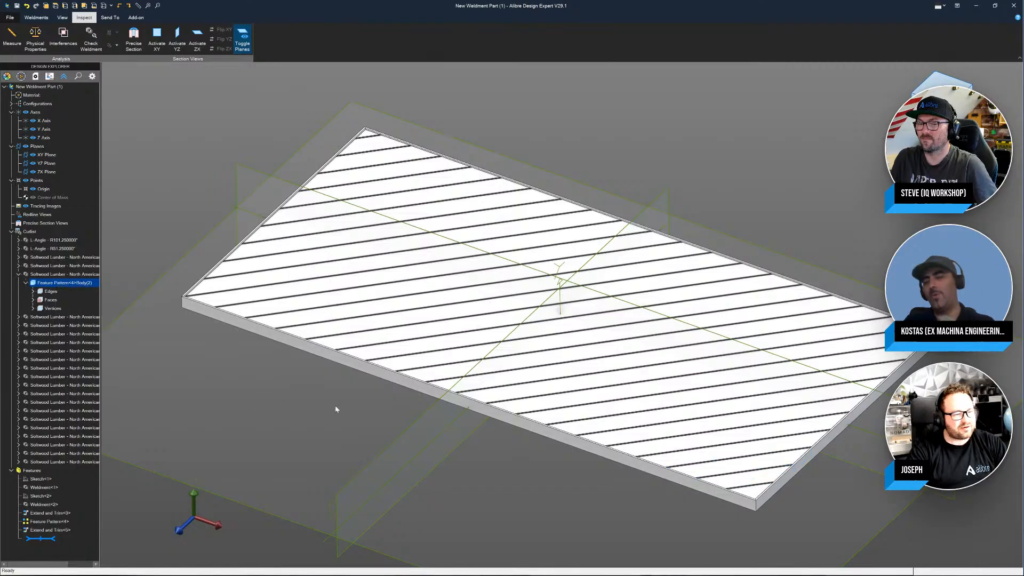
Step: Try to promote the long corner-to-edge diagonal member to a part, and save the weldment as Temp in the Desktop's Delete folder
click(485, 247)
click(36, 18)
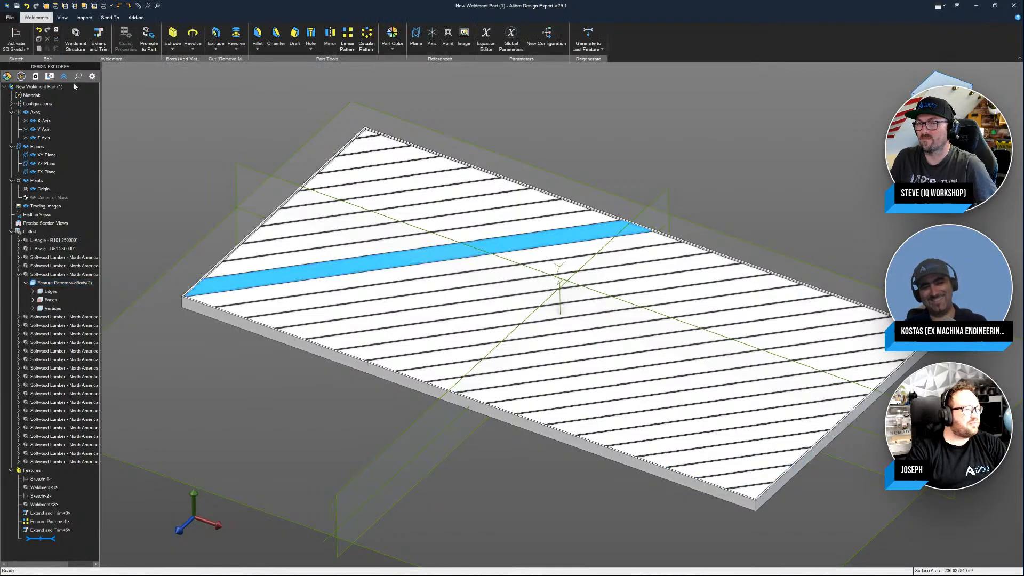
click(148, 38)
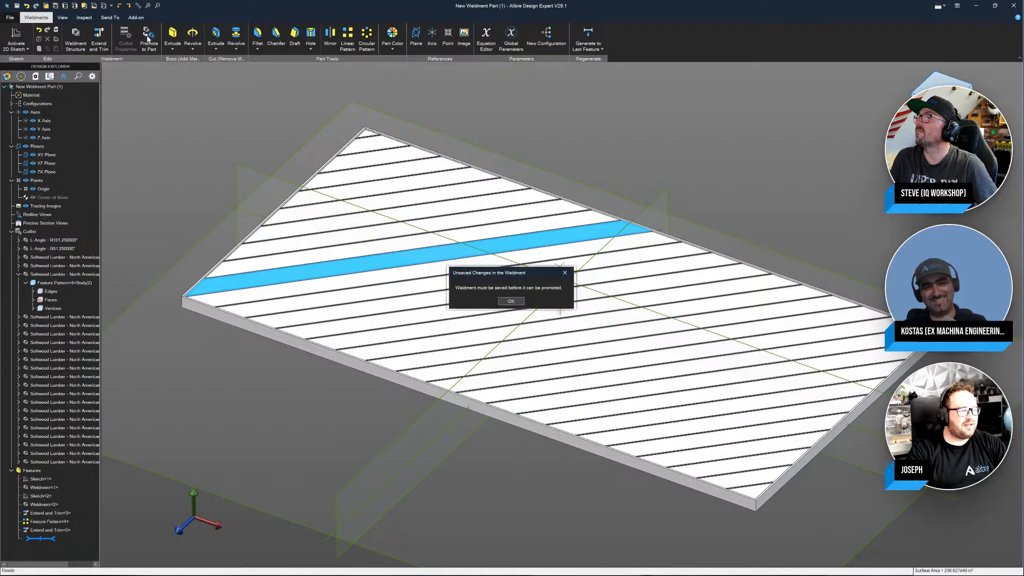
click(510, 301)
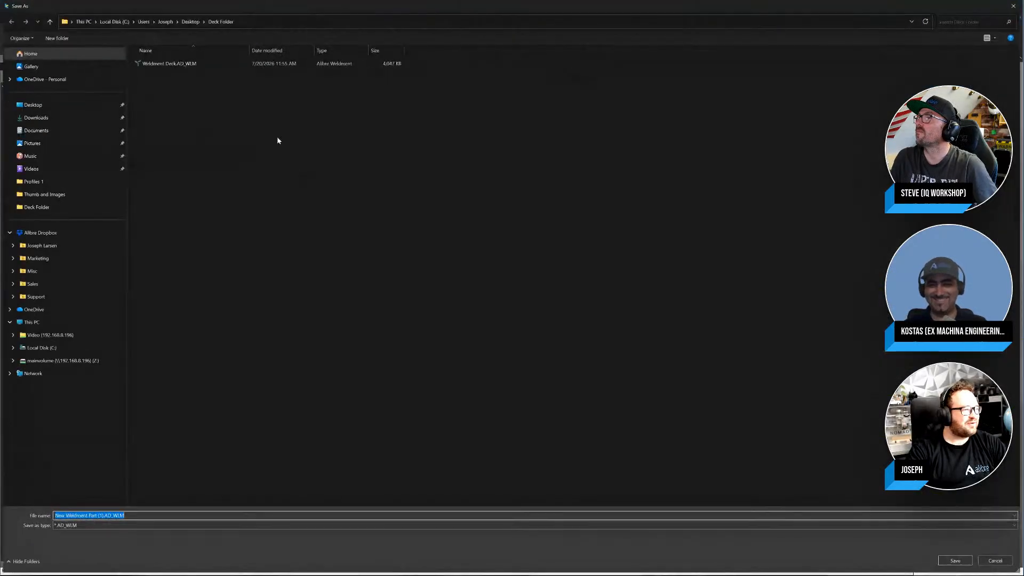
click(62, 104)
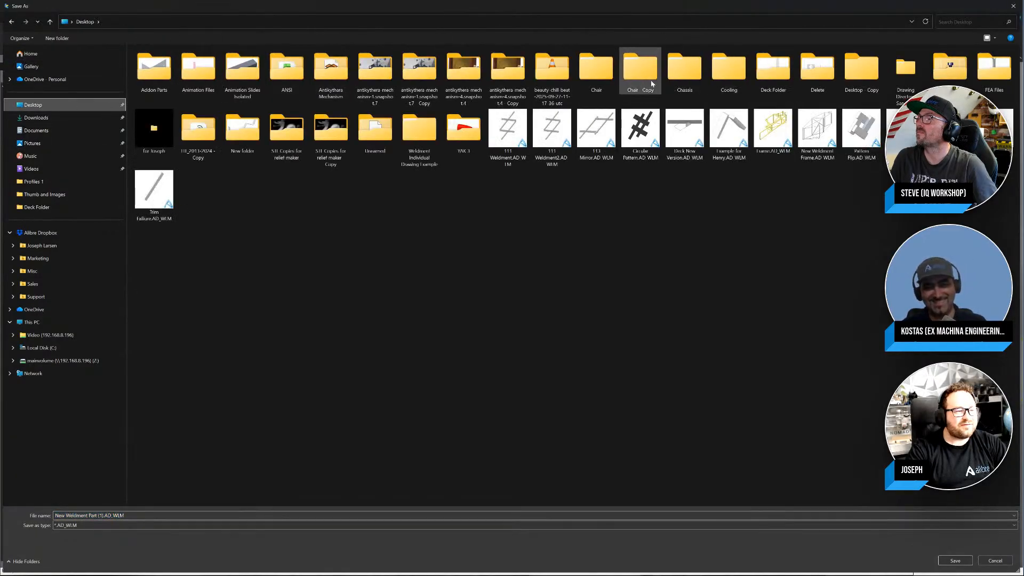
double_click(814, 74)
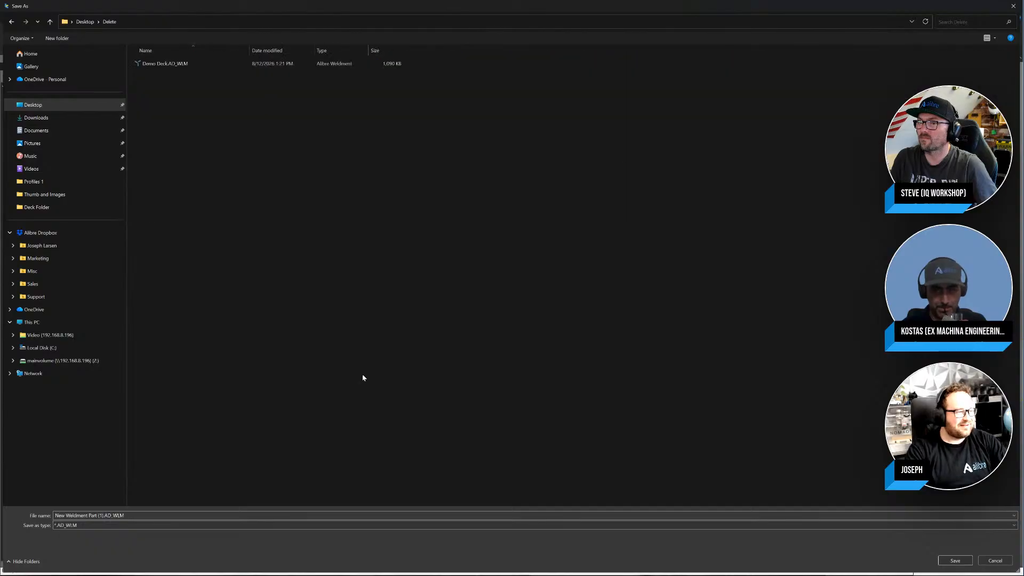
click(295, 515)
key(Return)
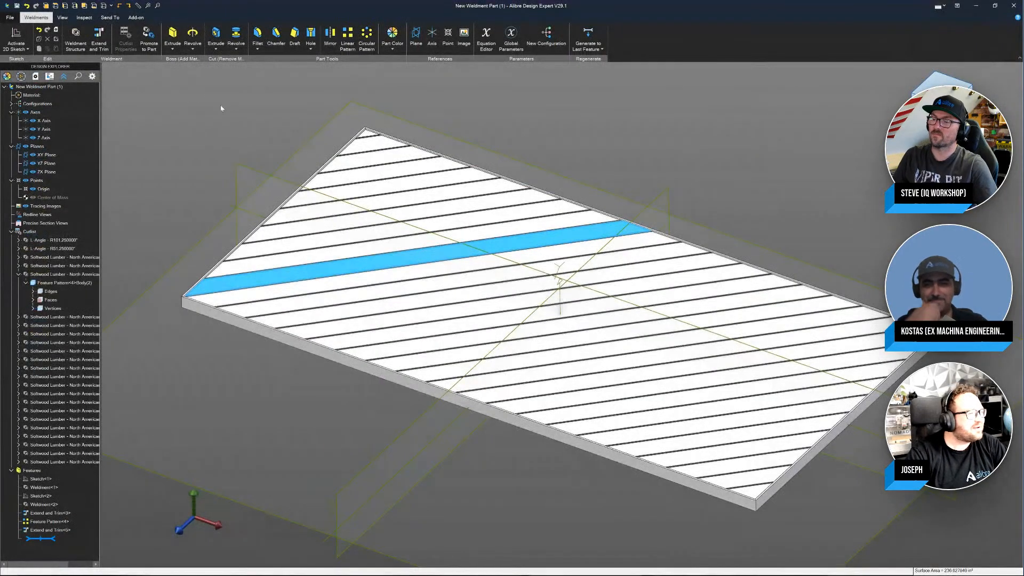
Step: Promote the long diagonal member starting at the frame corner to a separate part in the Delete folder without drawing sheets
click(148, 40)
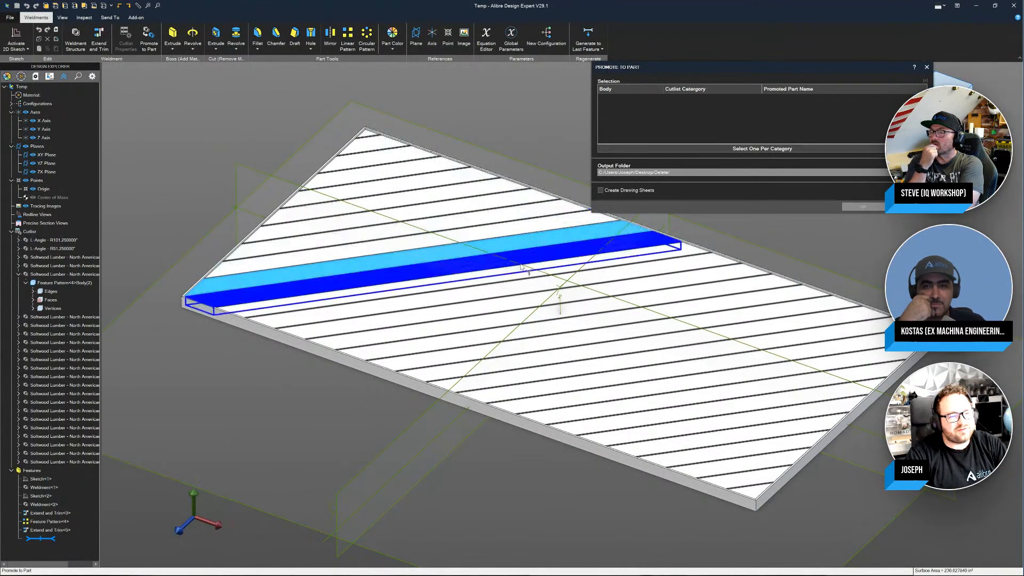
click(496, 242)
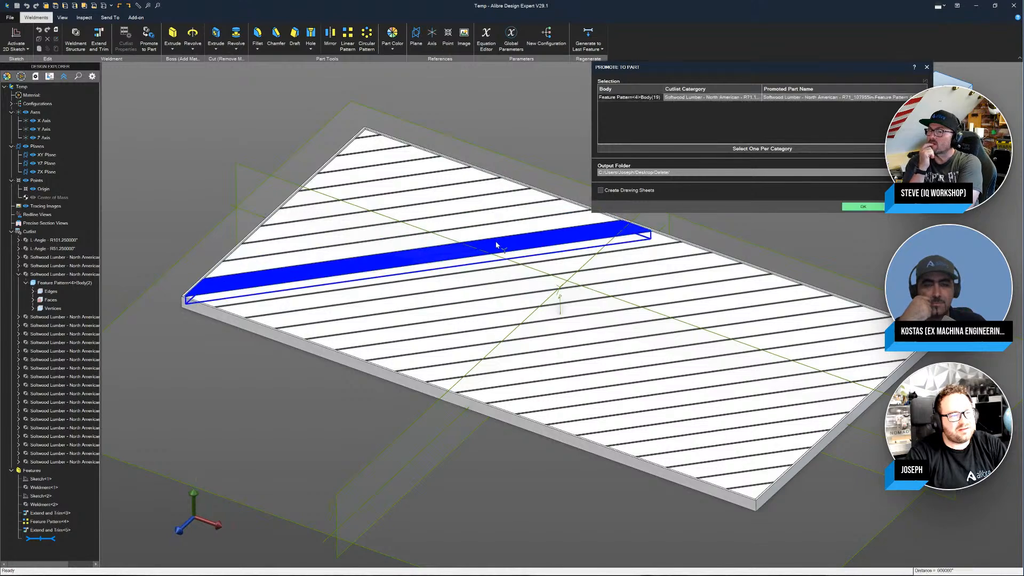
click(863, 206)
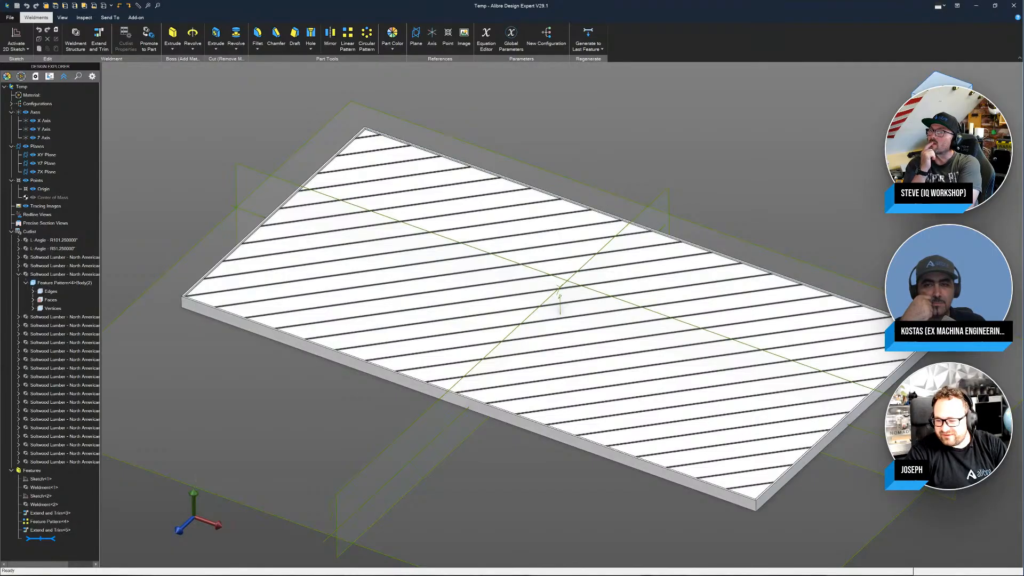
key(super+d)
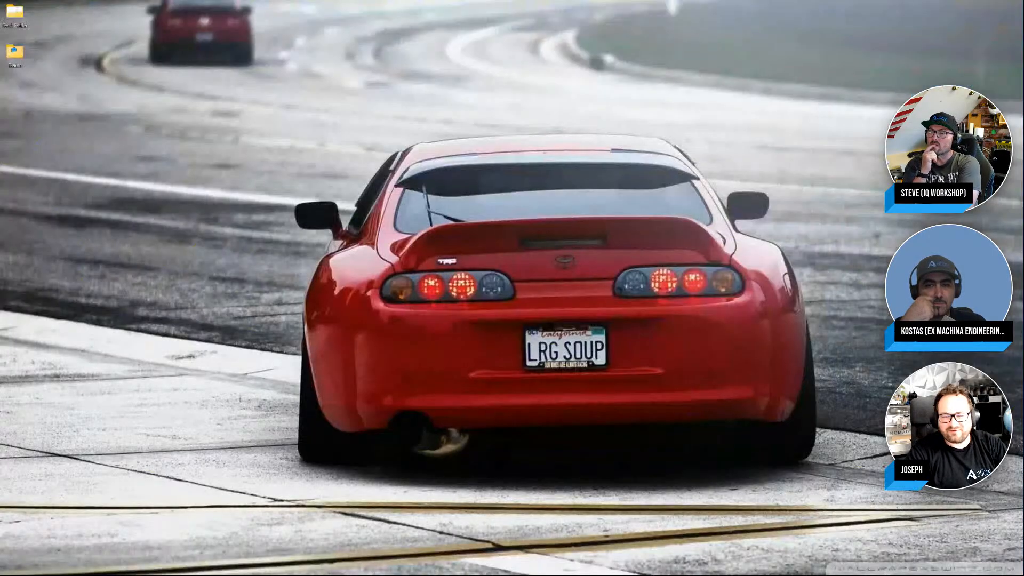
key(super+d)
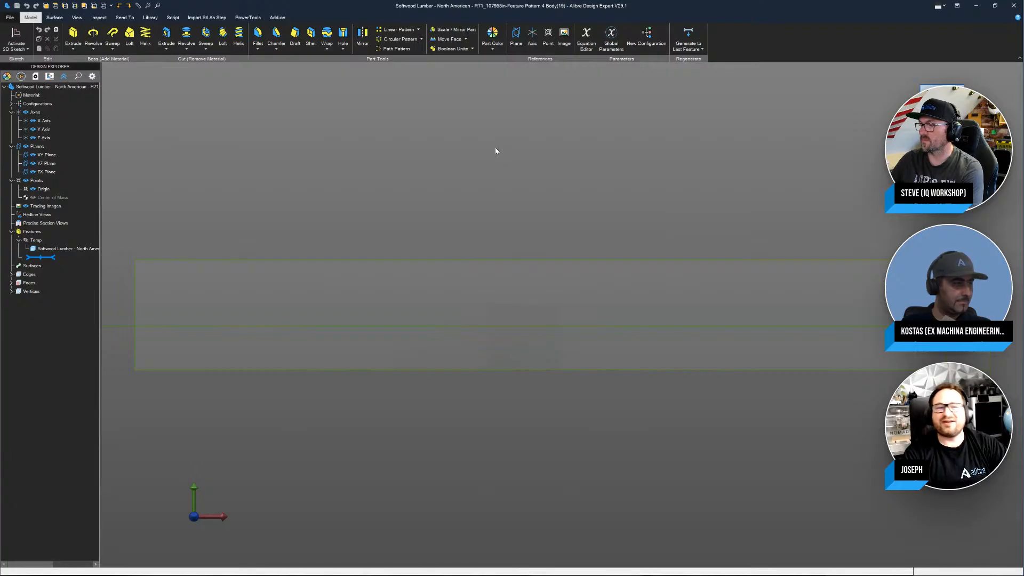
Step: Regenerate all features of the promoted Softwood Lumber part and inspect its mitered ends
click(698, 50)
click(709, 75)
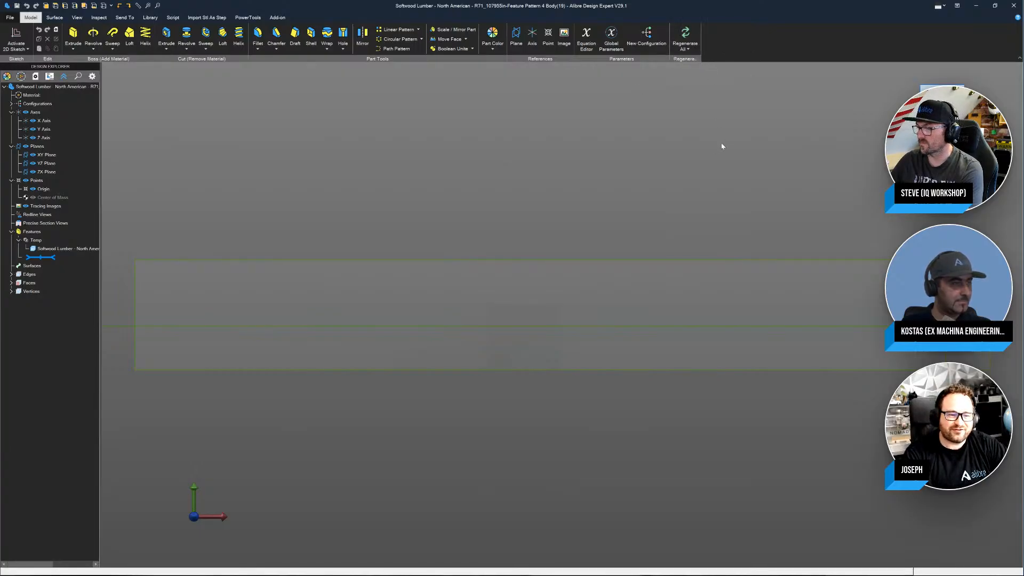
click(686, 35)
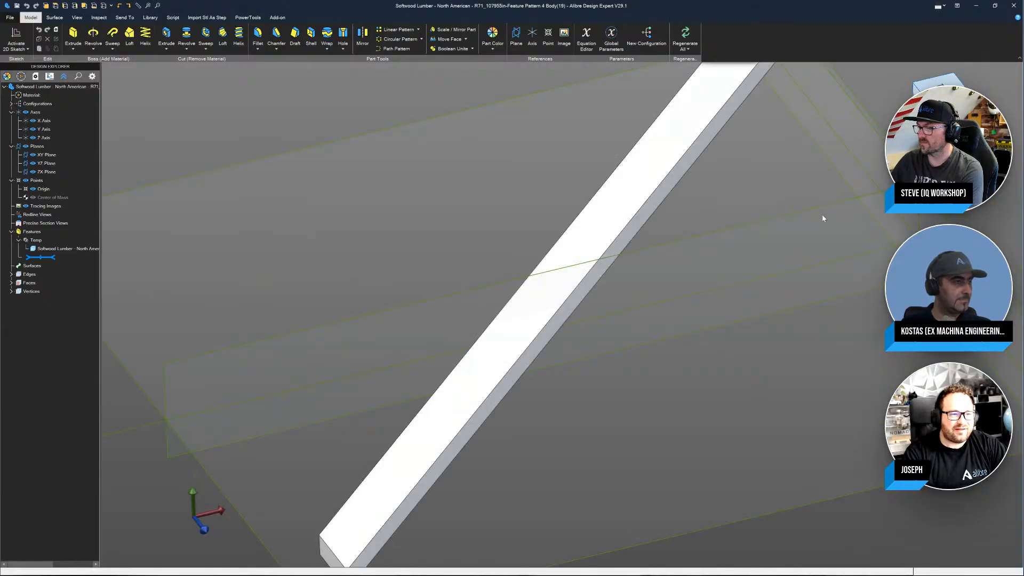
scroll(723, 285, down, 2)
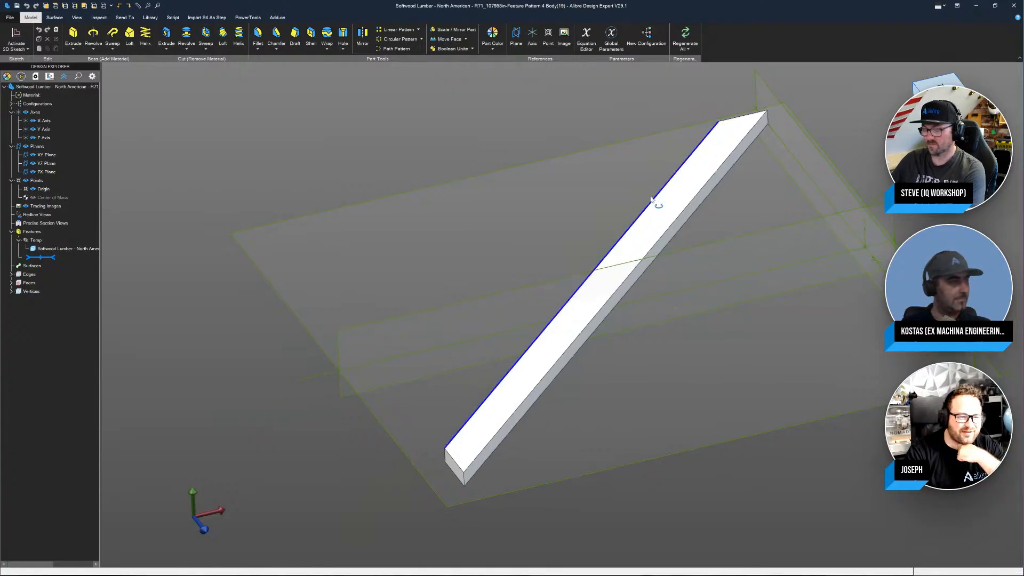
middle_drag(658, 201, 744, 202)
scroll(486, 176, down, 2)
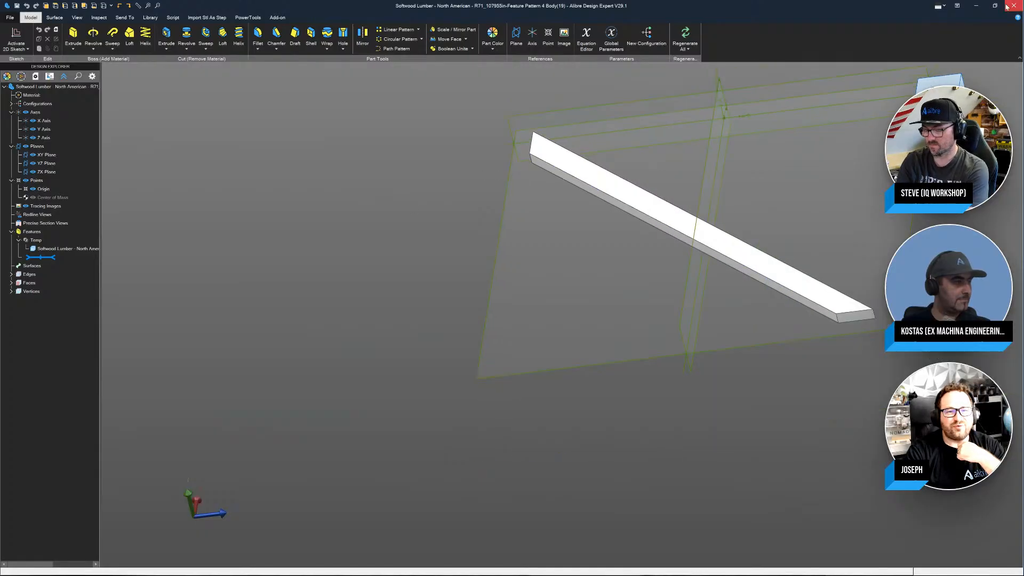
Step: Close the promoted Softwood Lumber part and return to the Temp weldment
click(1014, 5)
click(516, 310)
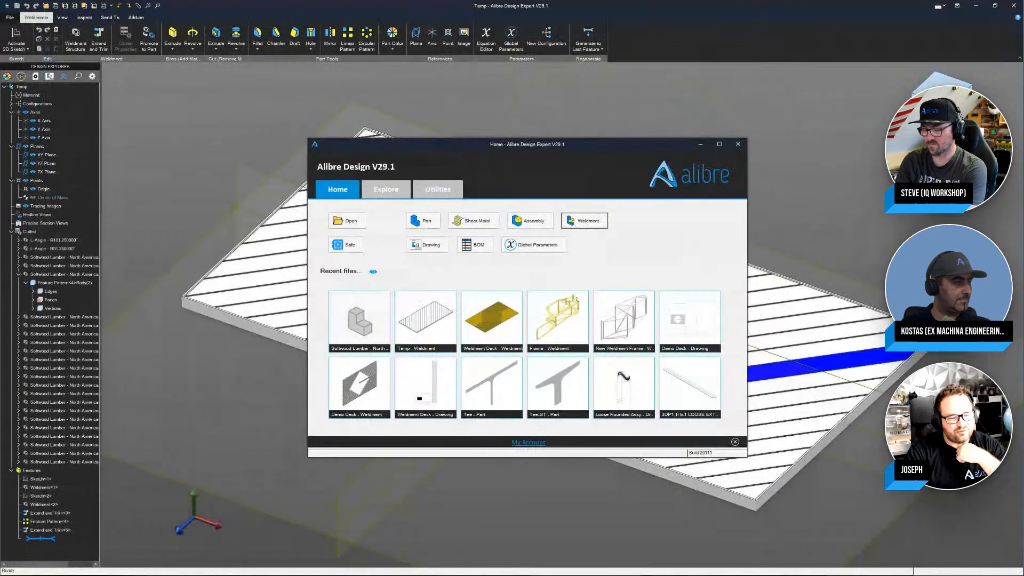
click(731, 495)
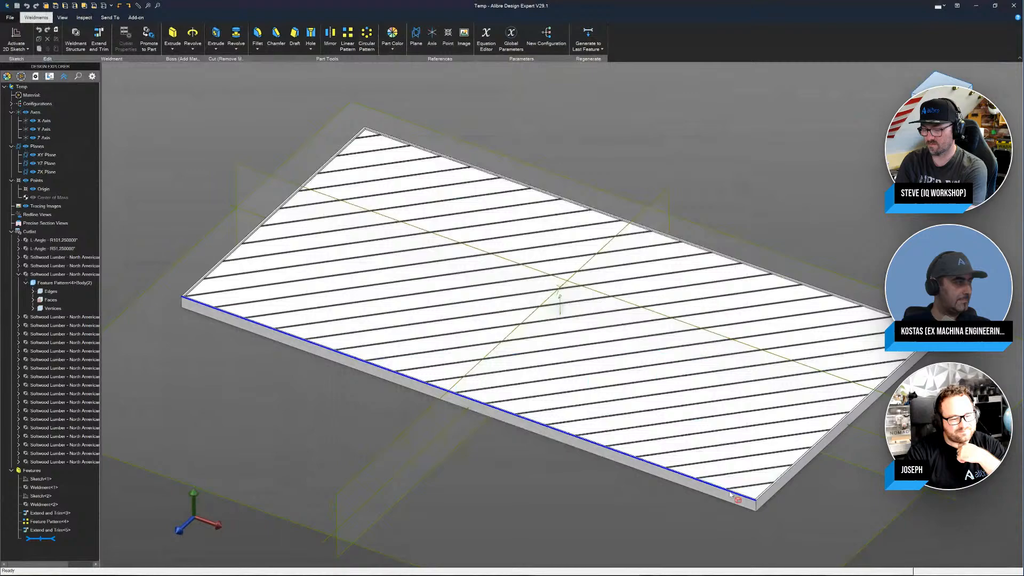
Step: Sketch a small circle on the outer face of the frame's long front L-Angle member, near its corner end, and finish the sketch
click(647, 469)
click(7, 35)
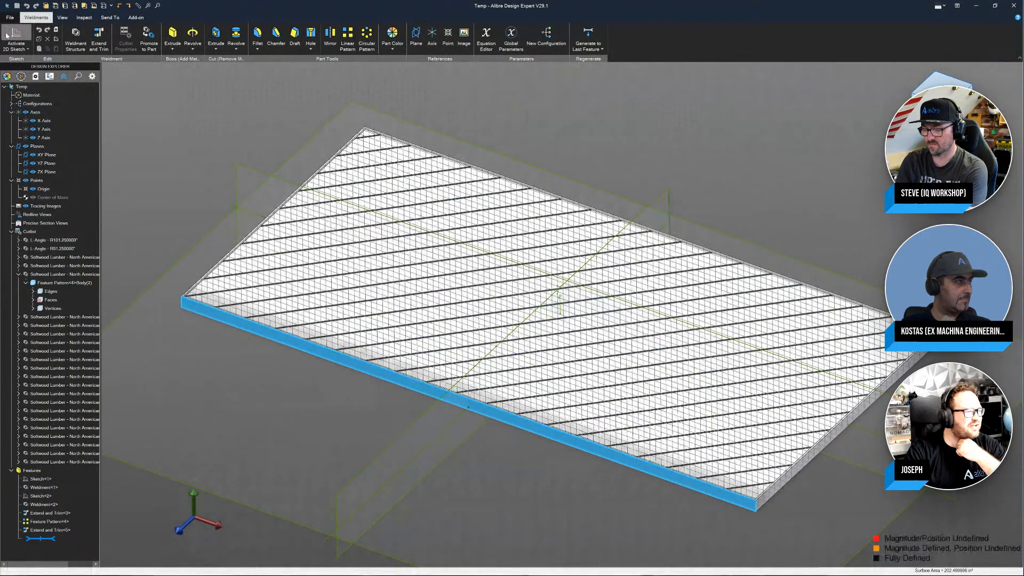
click(212, 33)
scroll(903, 347, up, 5)
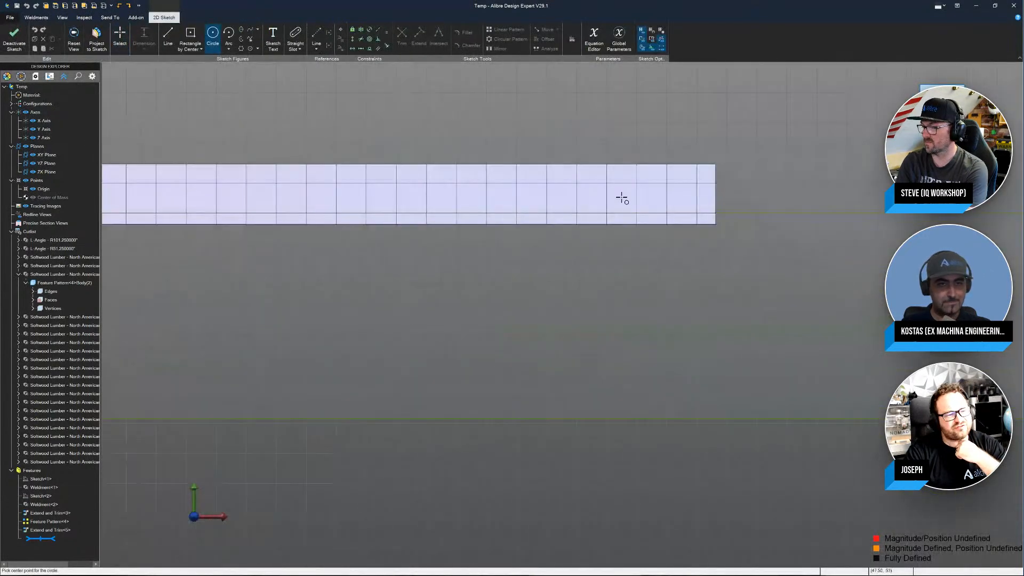
click(642, 193)
click(650, 202)
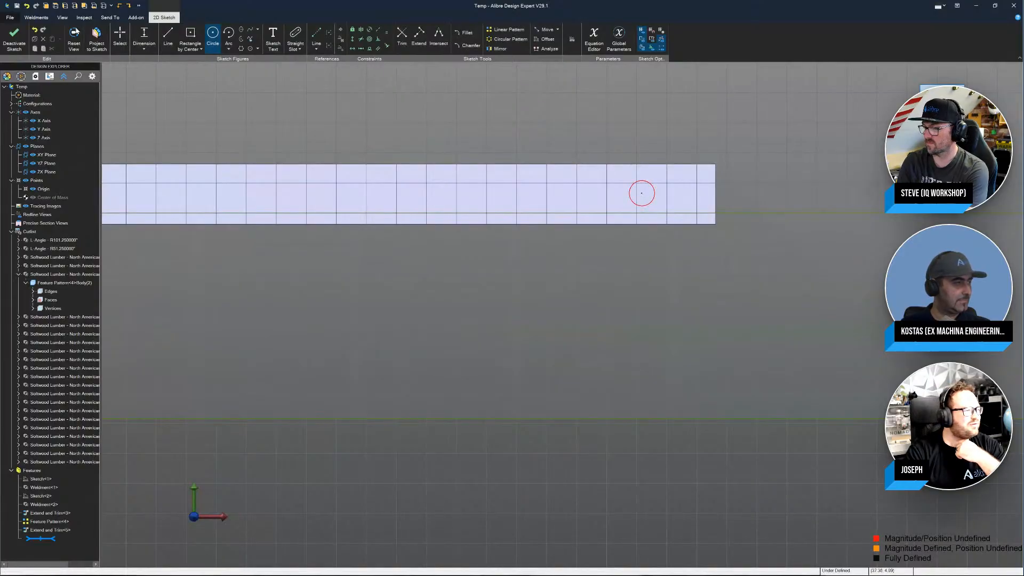
click(14, 35)
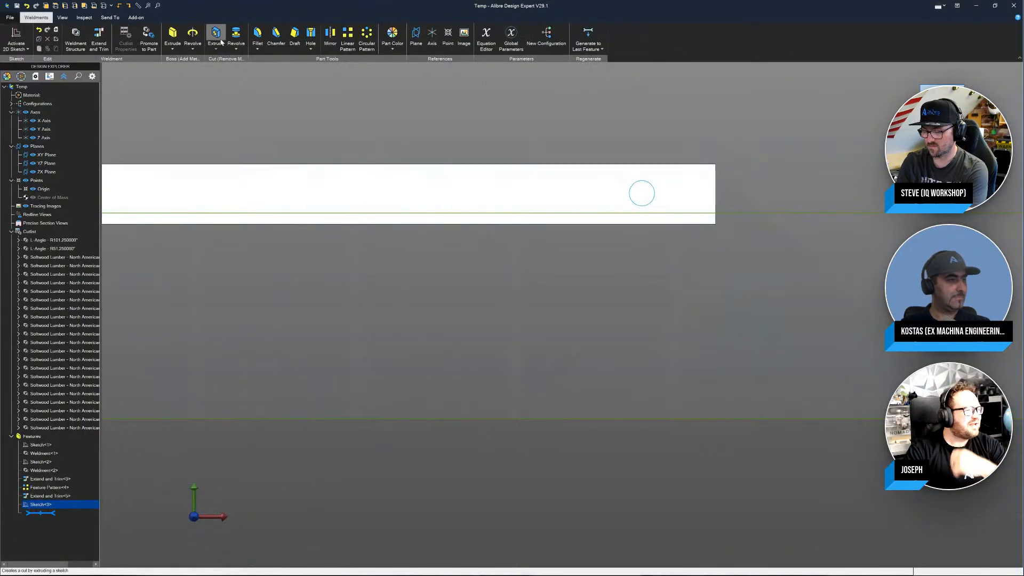
Step: Extrude-cut the circle to a depth of 5 inches with only the long L-Angle member as target body, leaving out the corner lumber
click(217, 35)
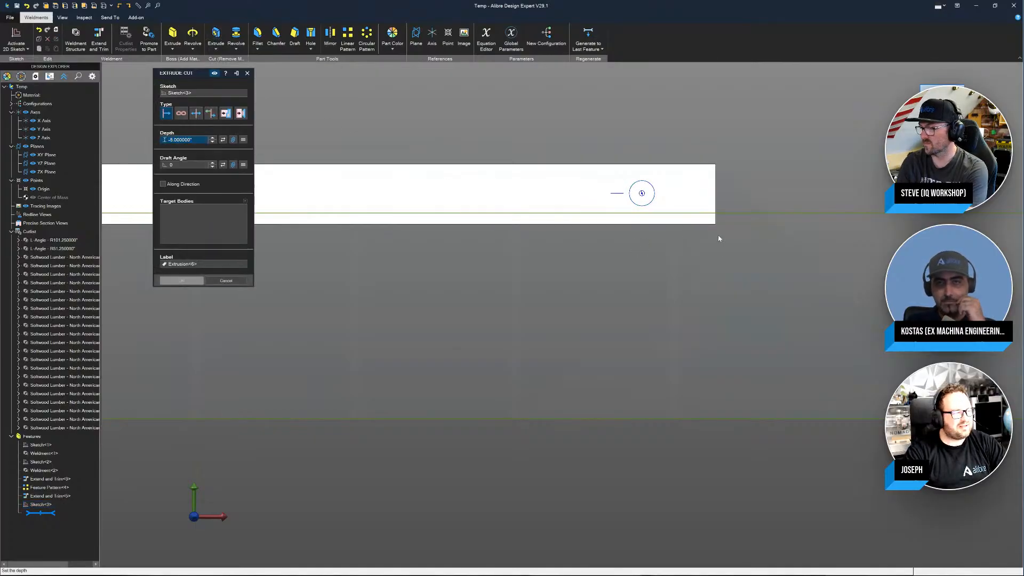
middle_drag(719, 238, 665, 178)
scroll(665, 179, down, 4)
scroll(430, 480, up, 5)
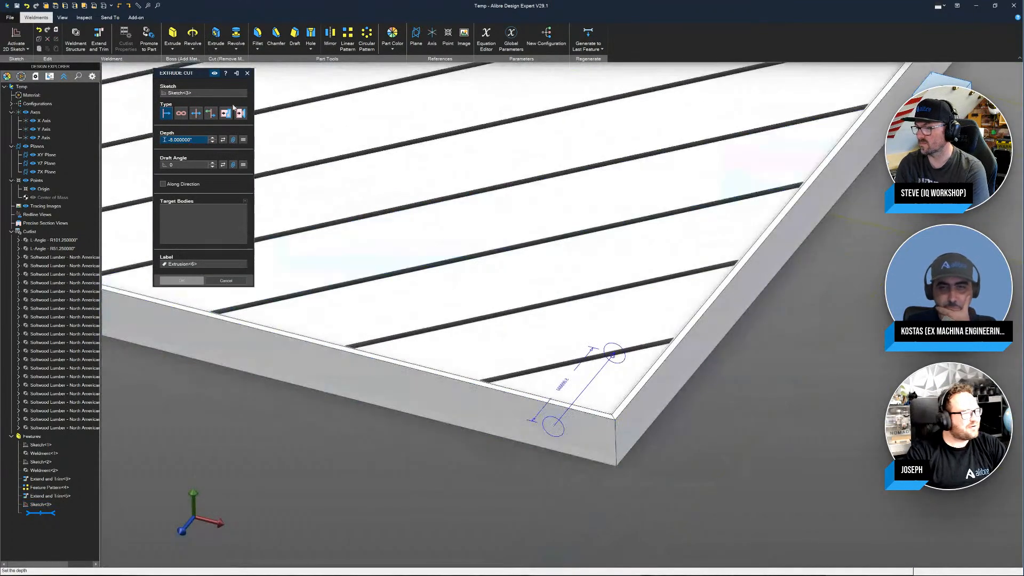
click(181, 232)
click(293, 353)
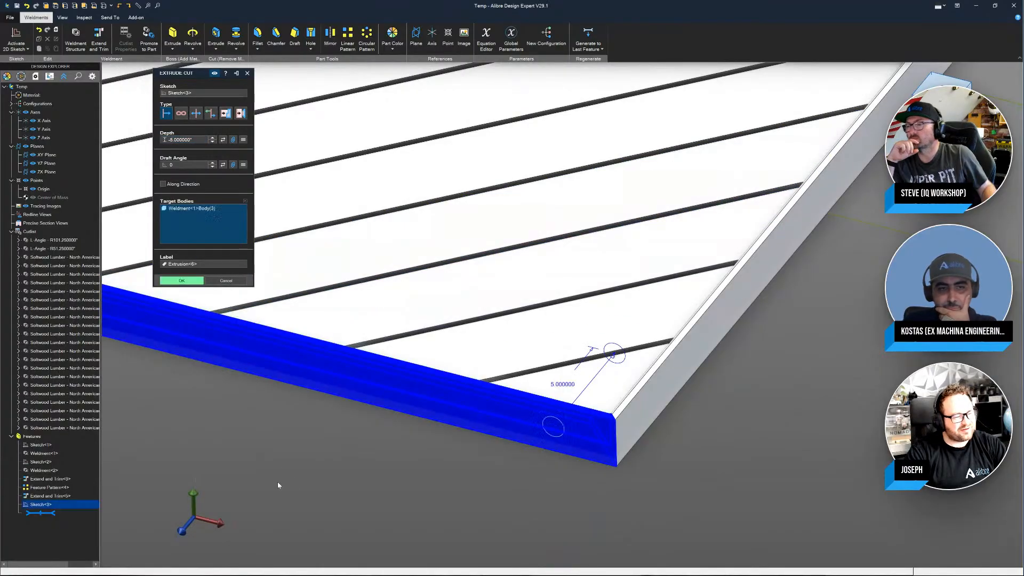
click(580, 401)
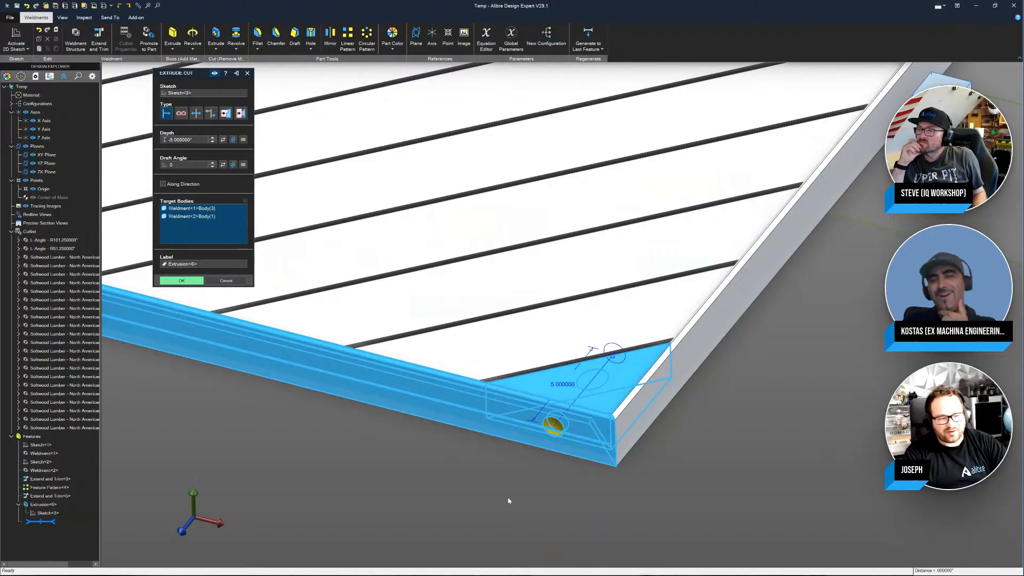
middle_drag(509, 501, 521, 482)
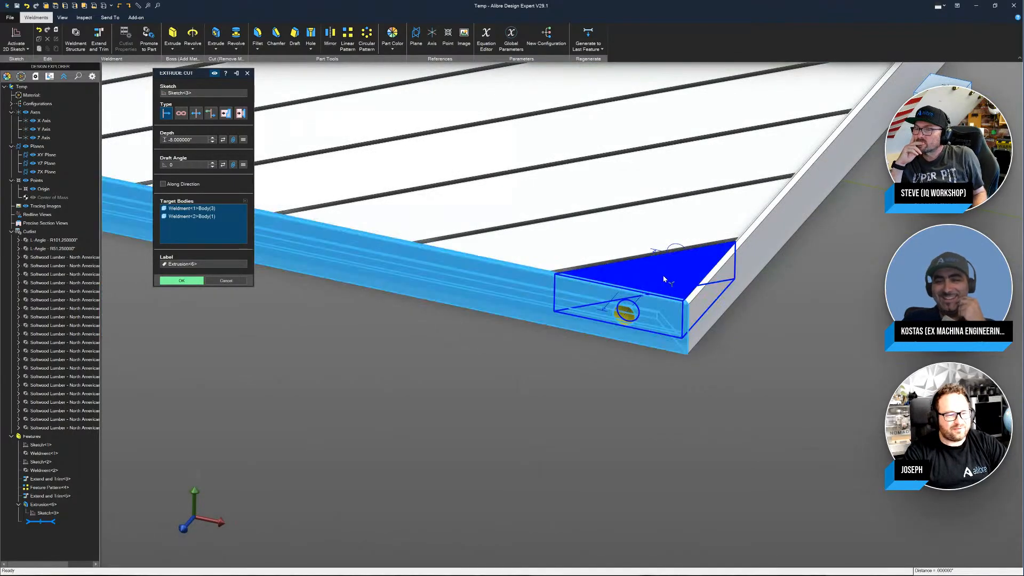
click(365, 474)
scroll(479, 491, down, 5)
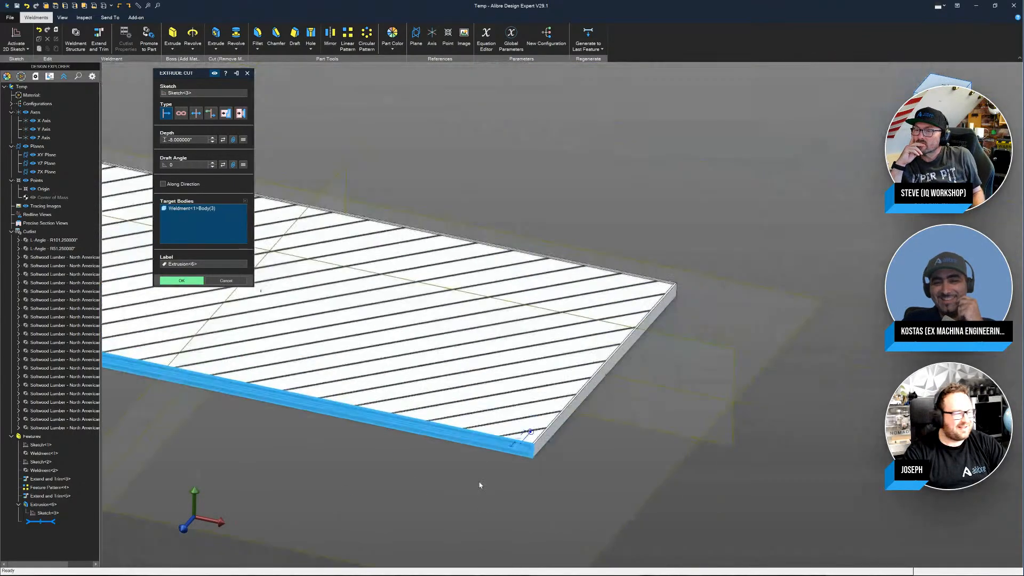
click(182, 282)
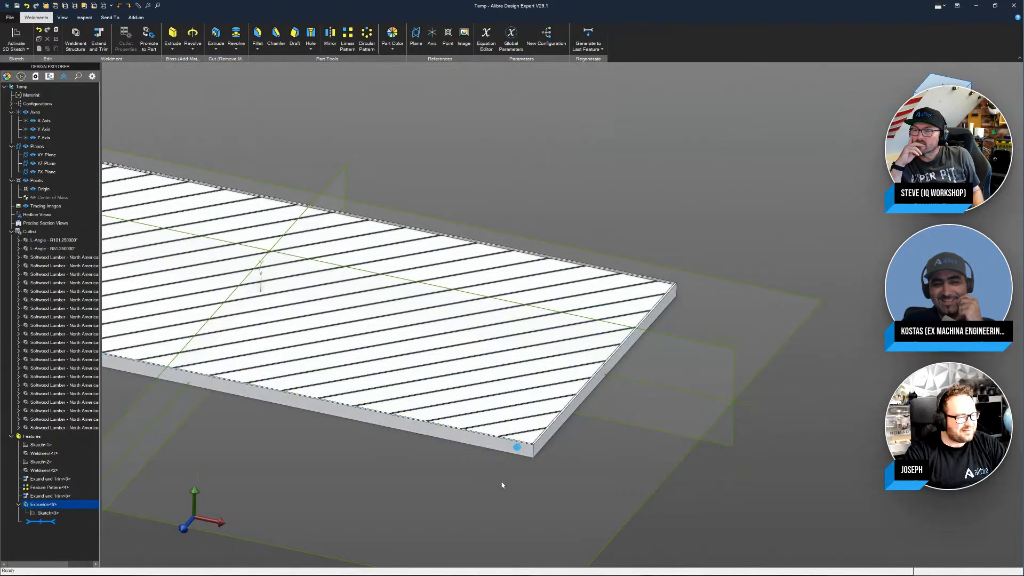
scroll(506, 473, up, 4)
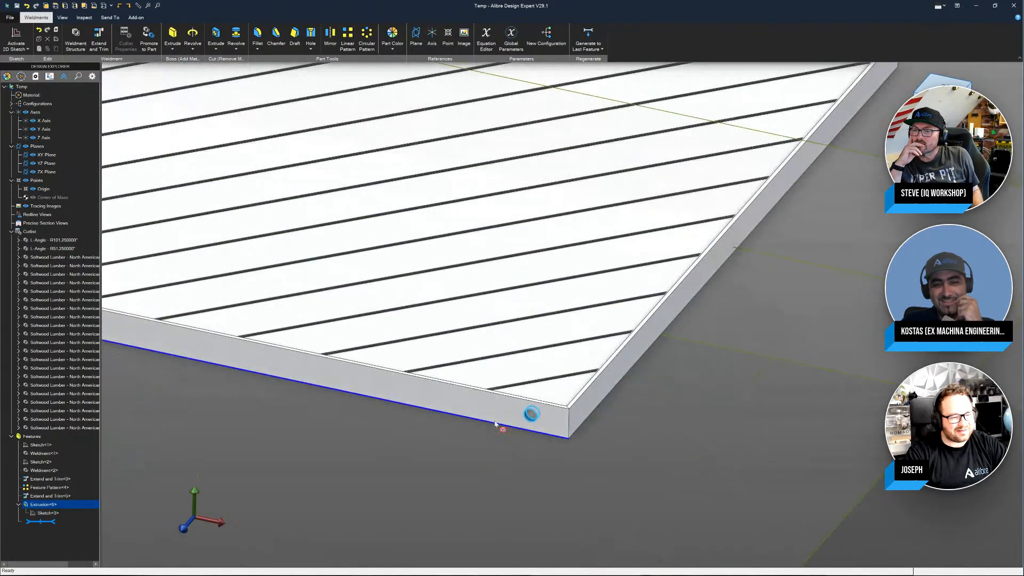
click(358, 447)
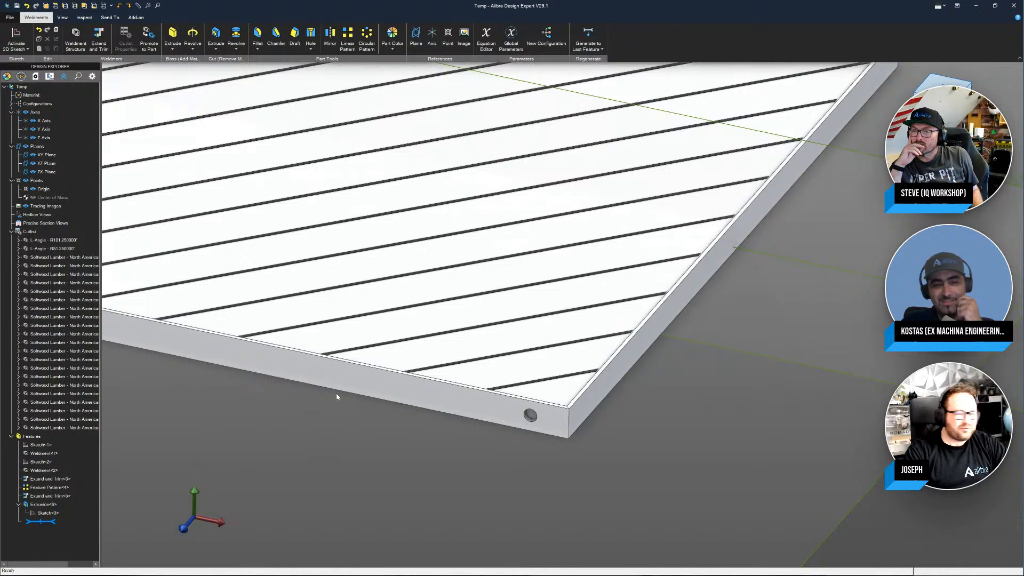
Step: Try to promote the drilled long L-Angle body from the cutlist to a part, and save the Temp weldment
right_click(67, 241)
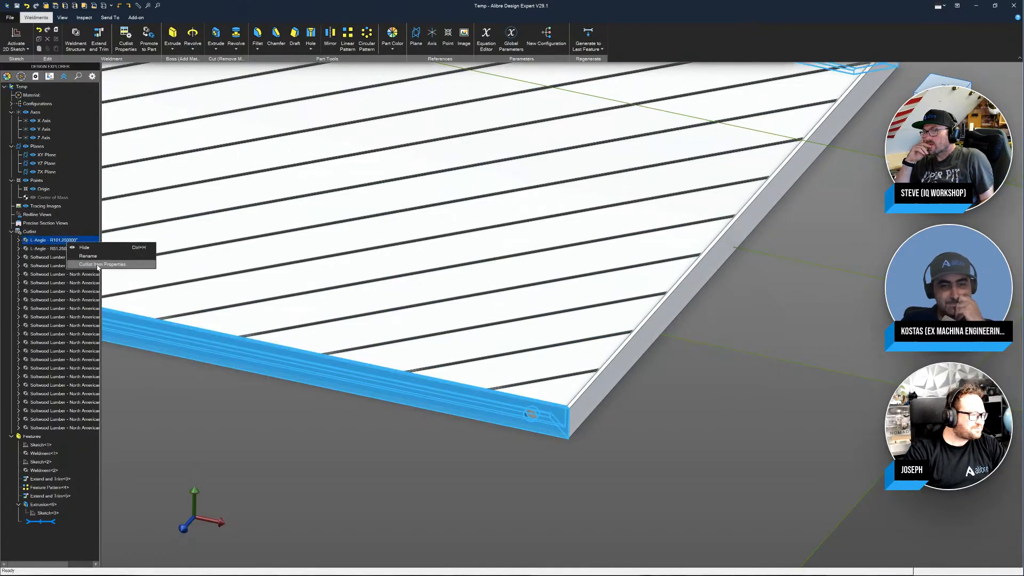
click(18, 240)
click(45, 257)
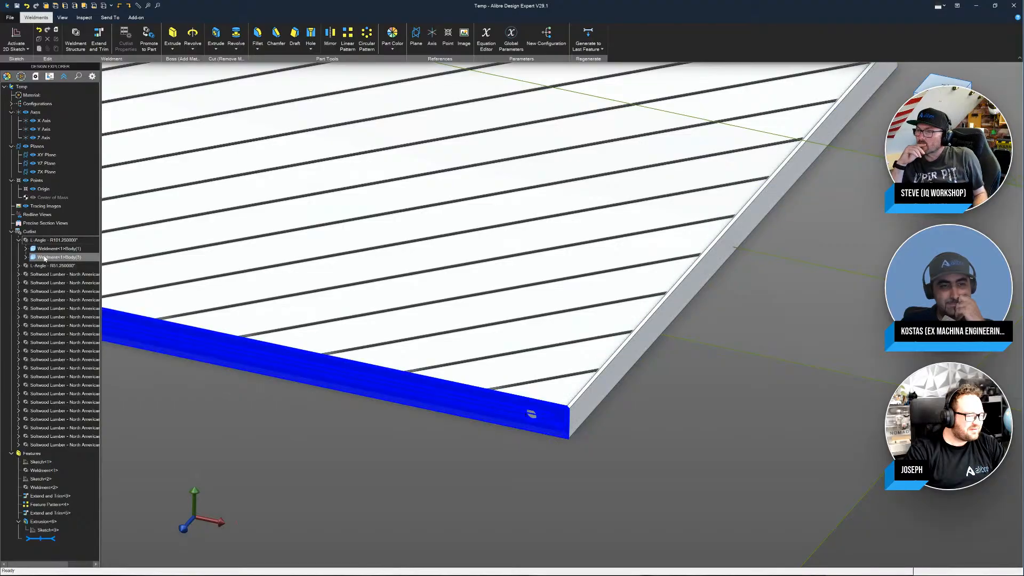
right_click(45, 258)
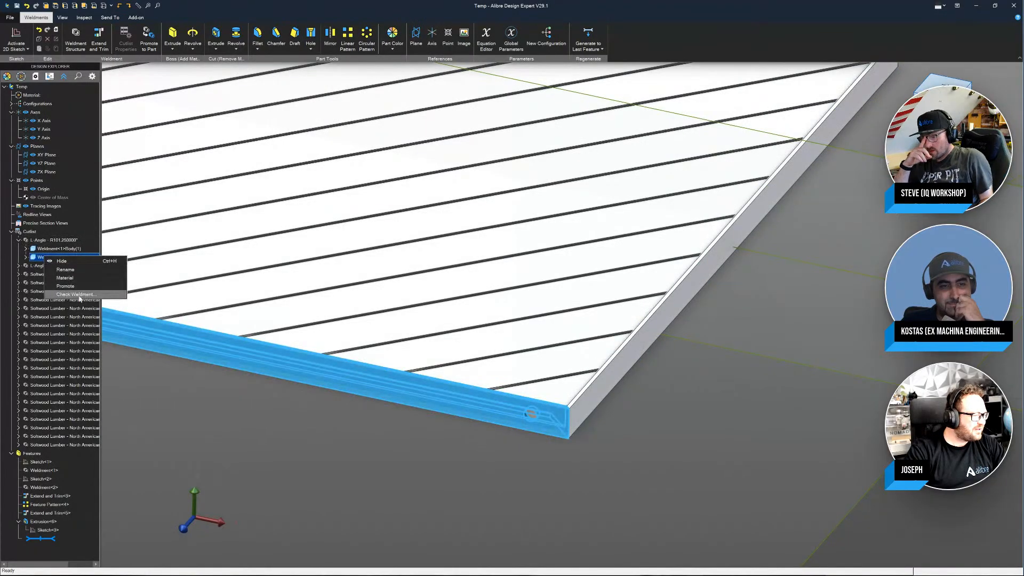
click(75, 286)
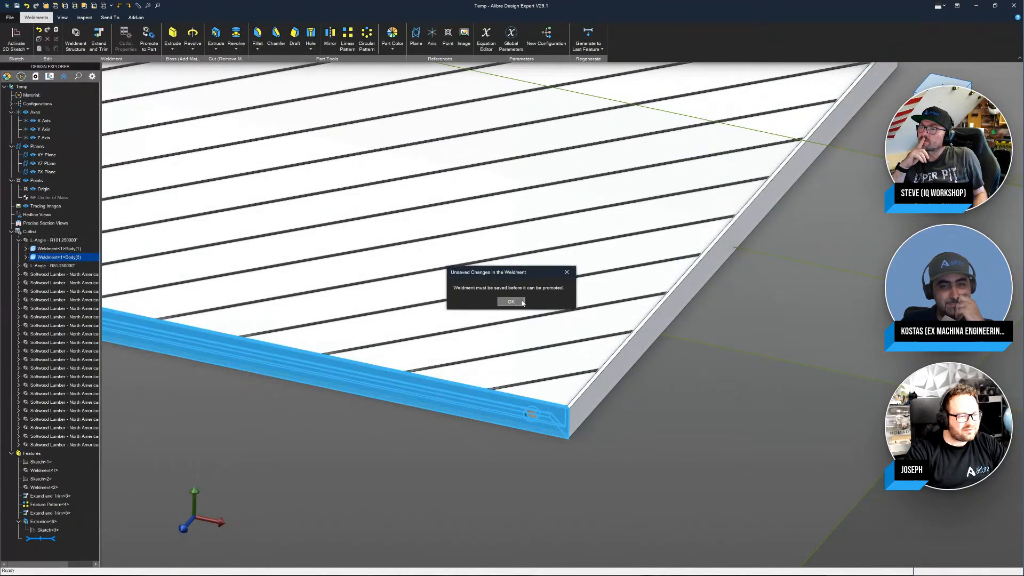
click(511, 301)
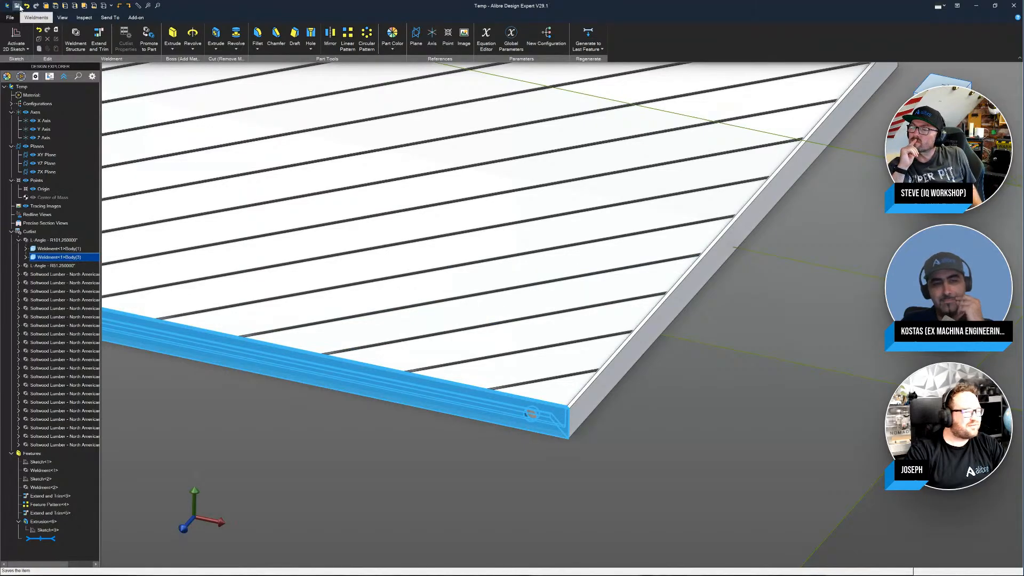
Step: Promote the drilled long L-Angle body to a separate part in the Delete folder without drawing sheets
right_click(54, 258)
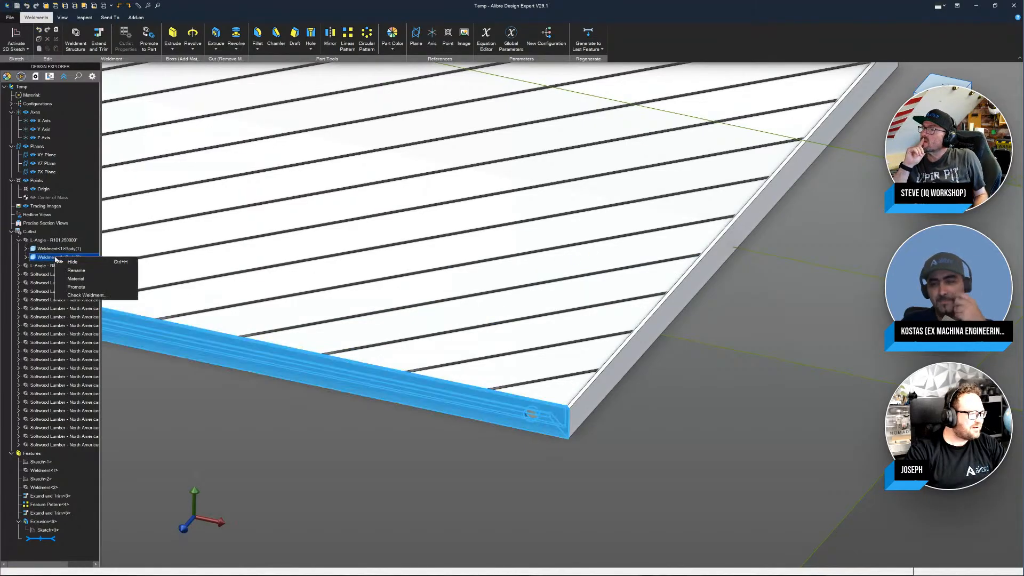
click(76, 287)
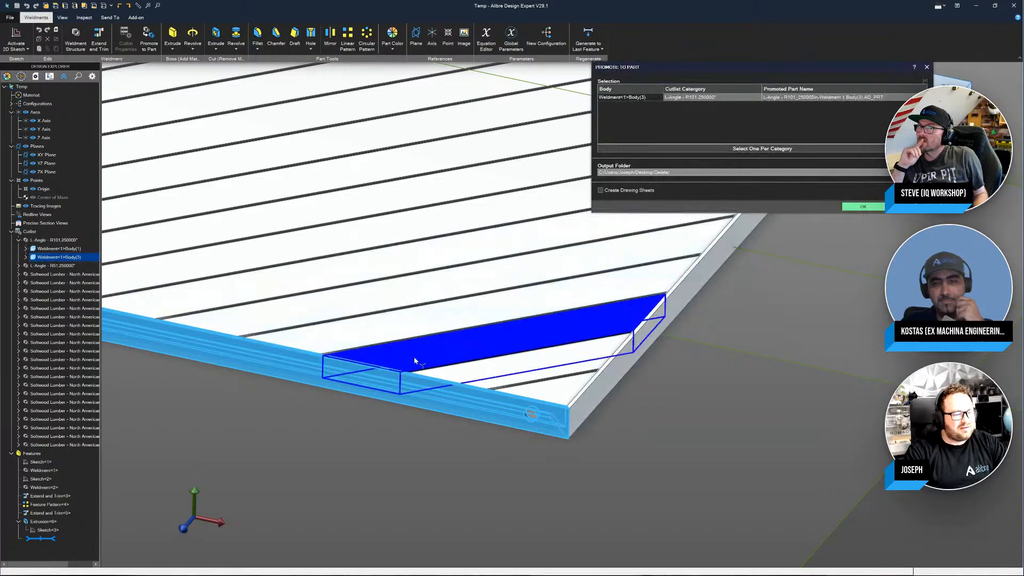
click(867, 206)
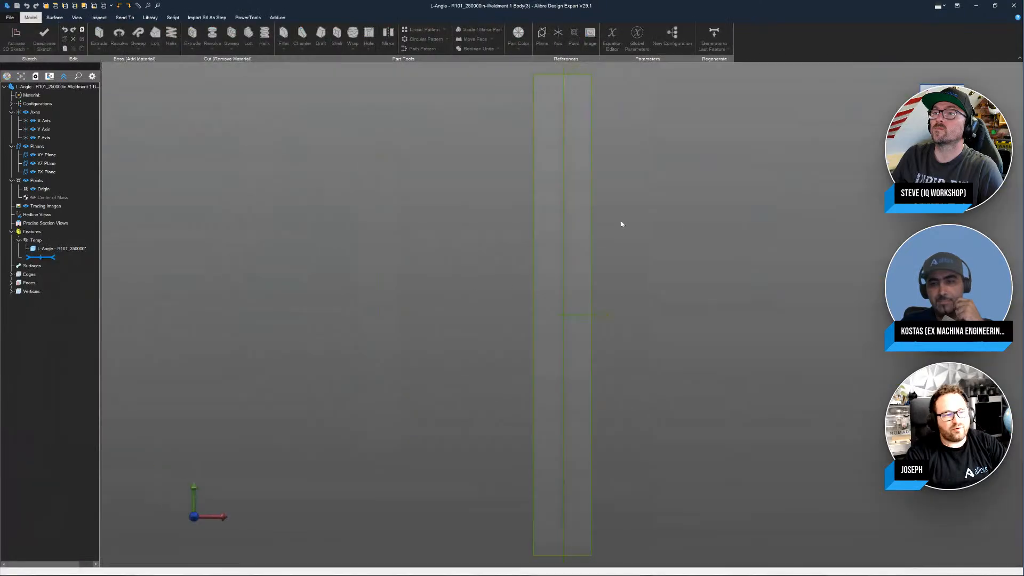
Step: Regenerate all features of the promoted L-Angle part and inspect the hole near its mitered end
scroll(610, 265, down, 1)
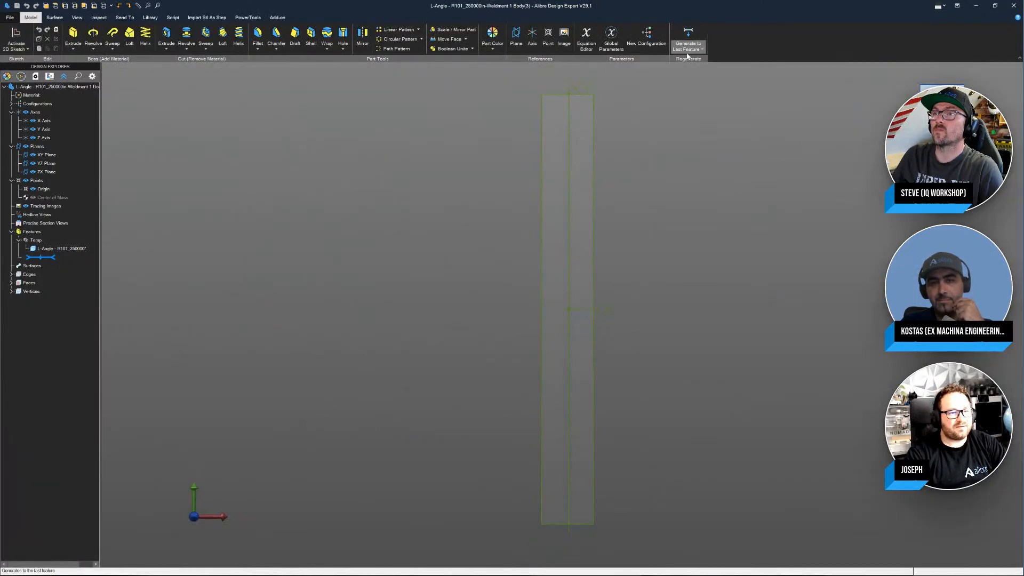
click(696, 49)
click(704, 67)
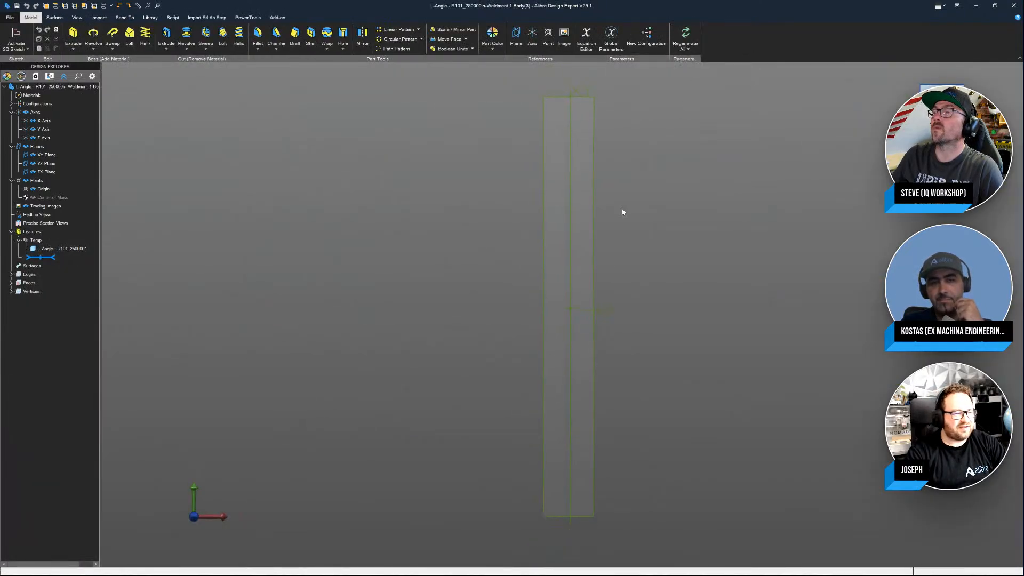
middle_drag(622, 212, 298, 265)
click(685, 34)
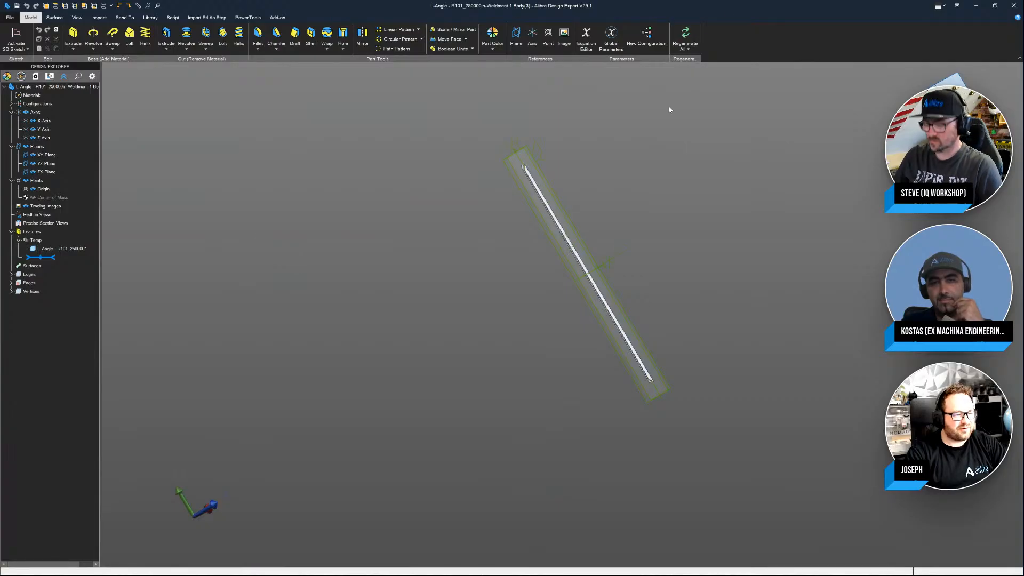
scroll(589, 343, up, 3)
scroll(719, 386, up, 4)
middle_drag(719, 386, 737, 344)
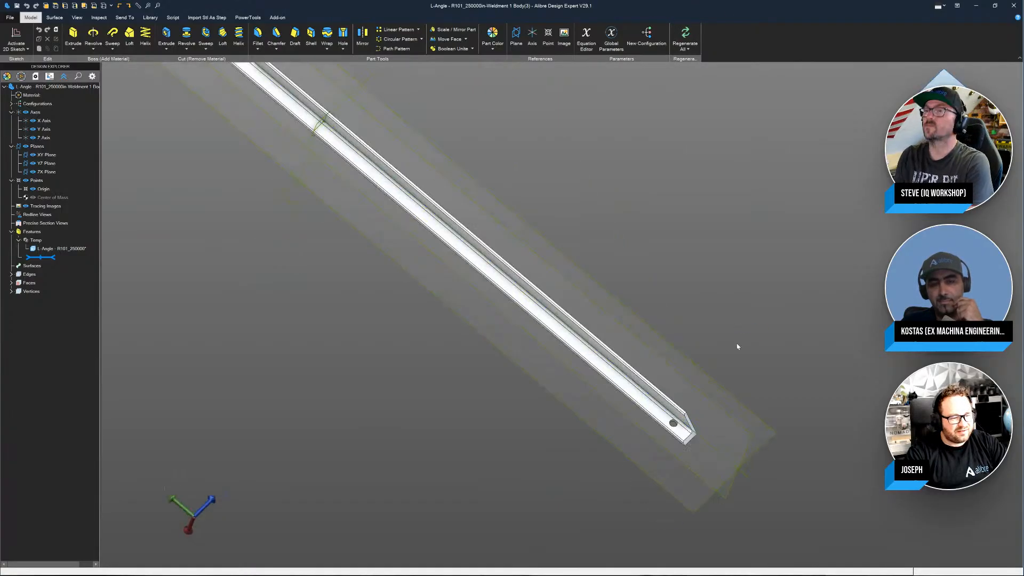
scroll(730, 365, up, 5)
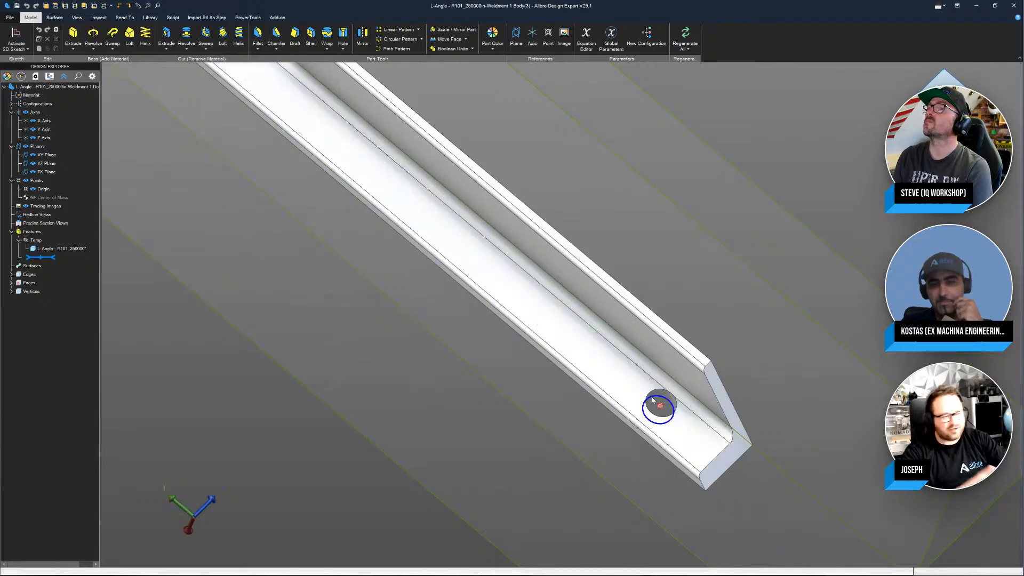
Step: Start a 2D sketch on the promoted L-Angle's inner face, and close the part without saving its changes
click(578, 331)
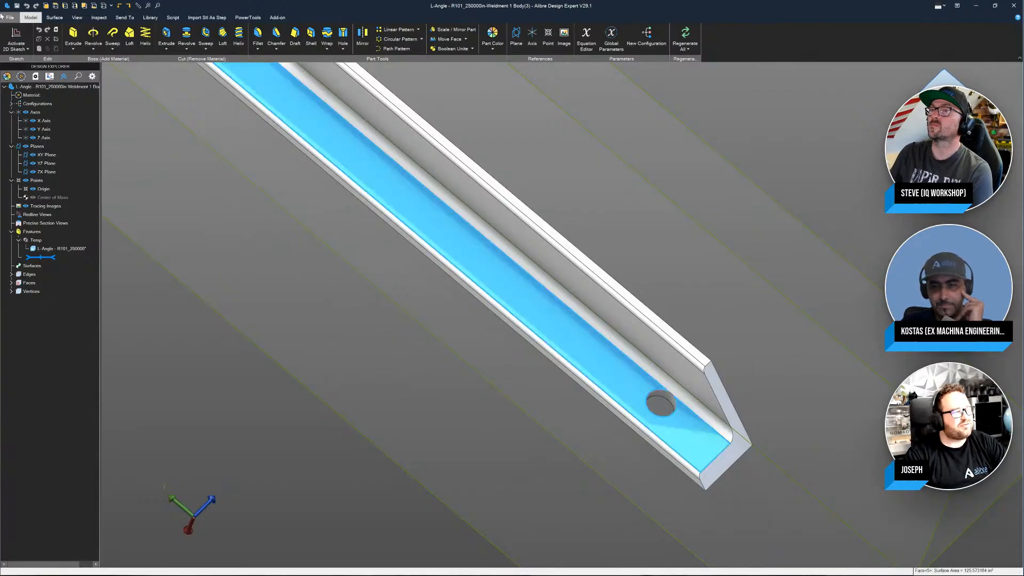
click(18, 42)
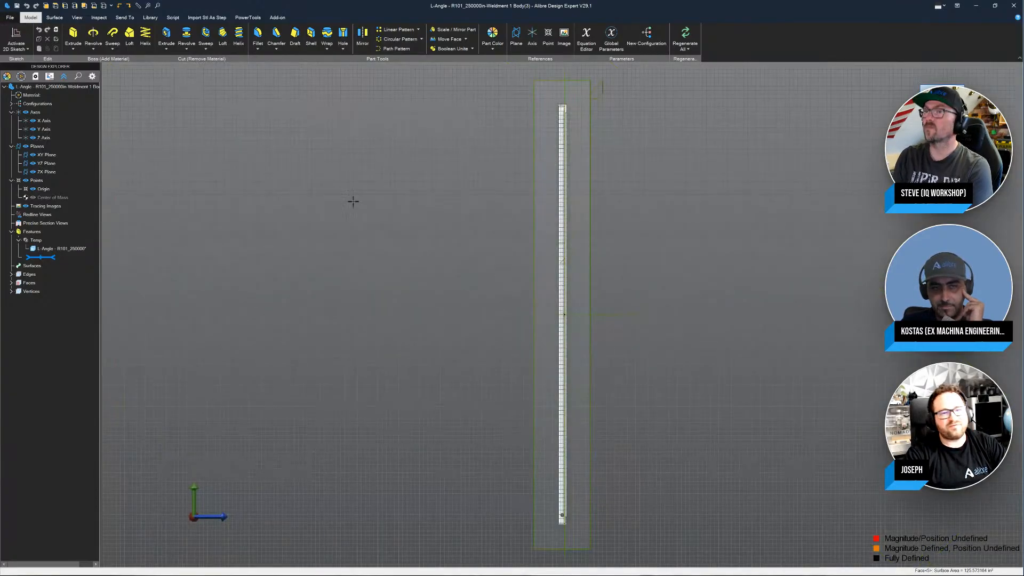
click(1014, 5)
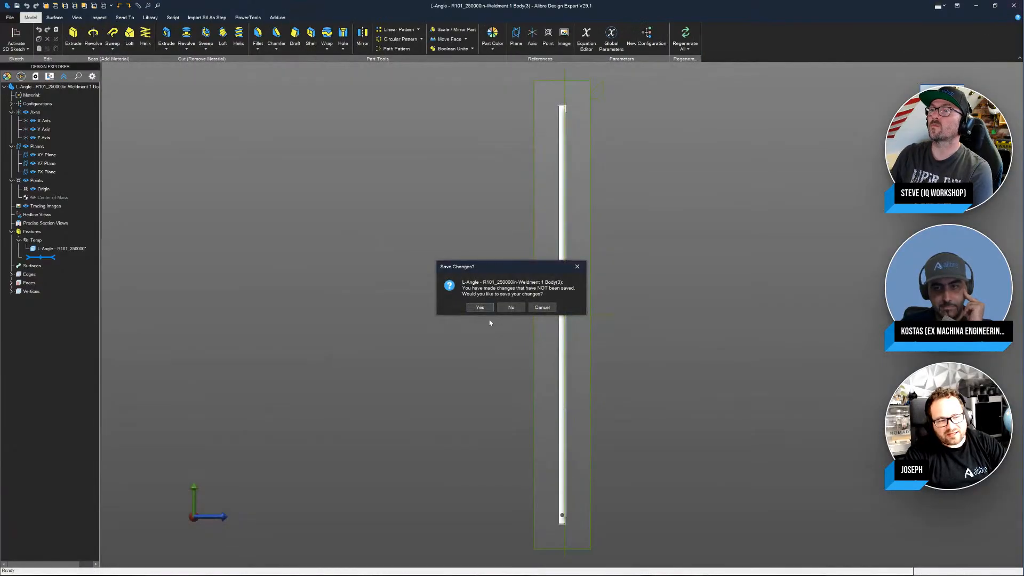
click(511, 308)
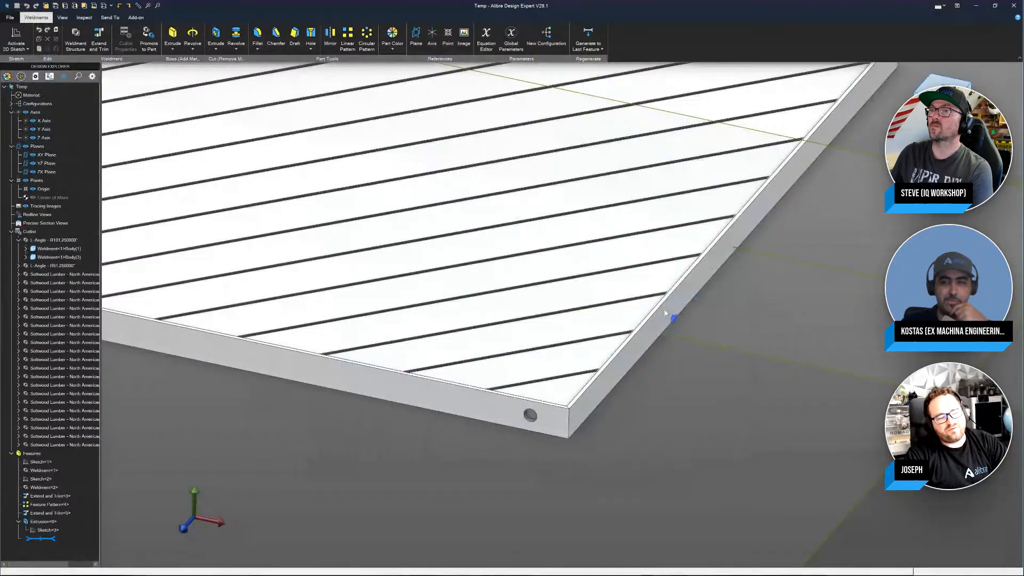
click(494, 411)
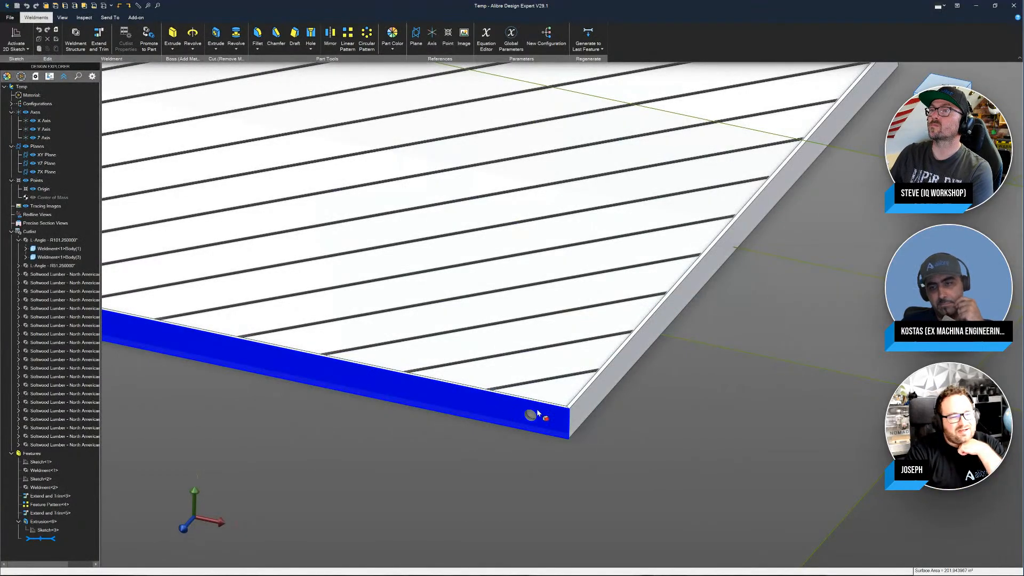
scroll(718, 386, down, 5)
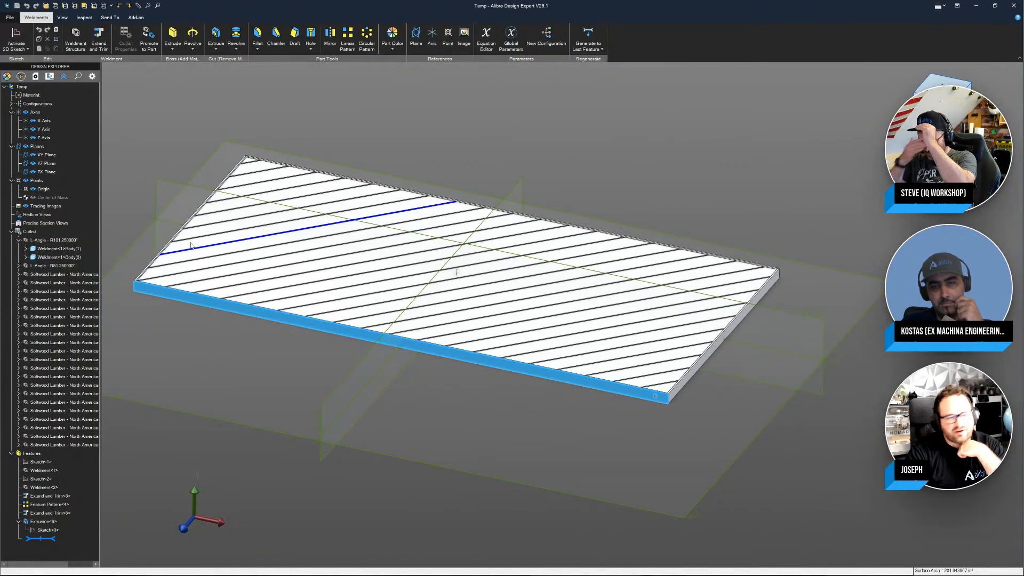
scroll(587, 153, up, 2)
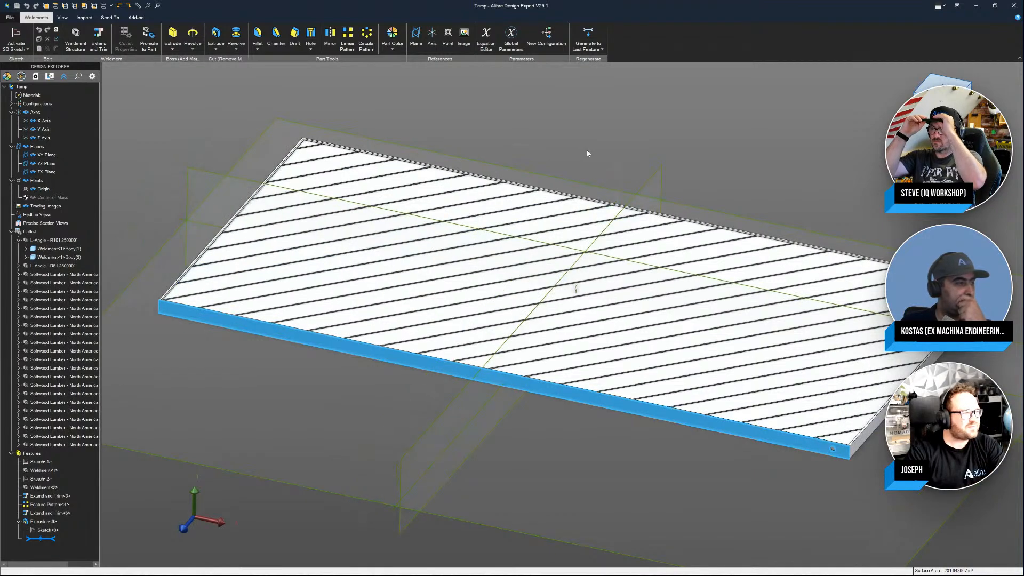
click(521, 129)
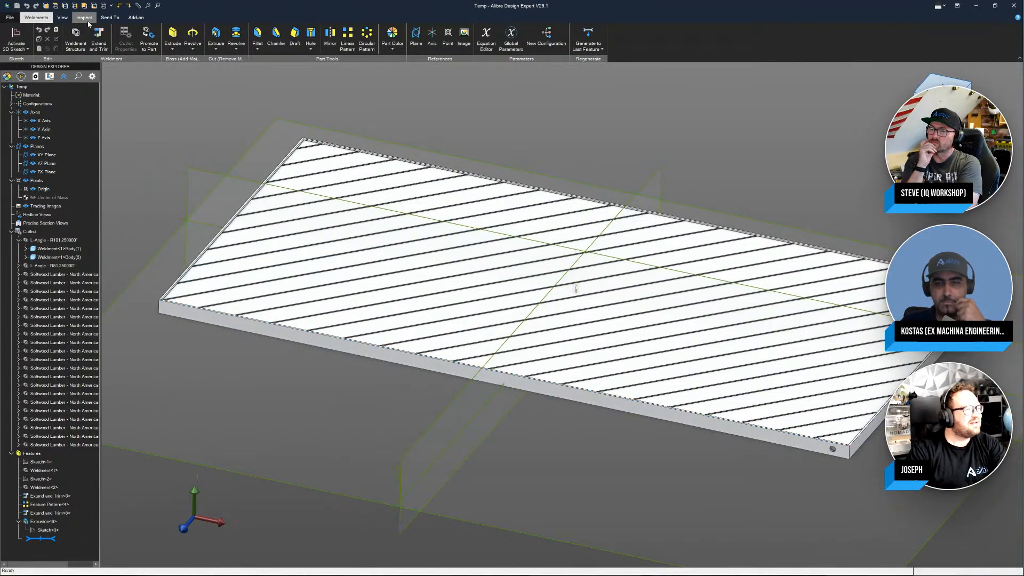
Step: Create a drawing of the weldment on the ANSI A Landscape template with top, front and right views at 1:33 scale
click(110, 17)
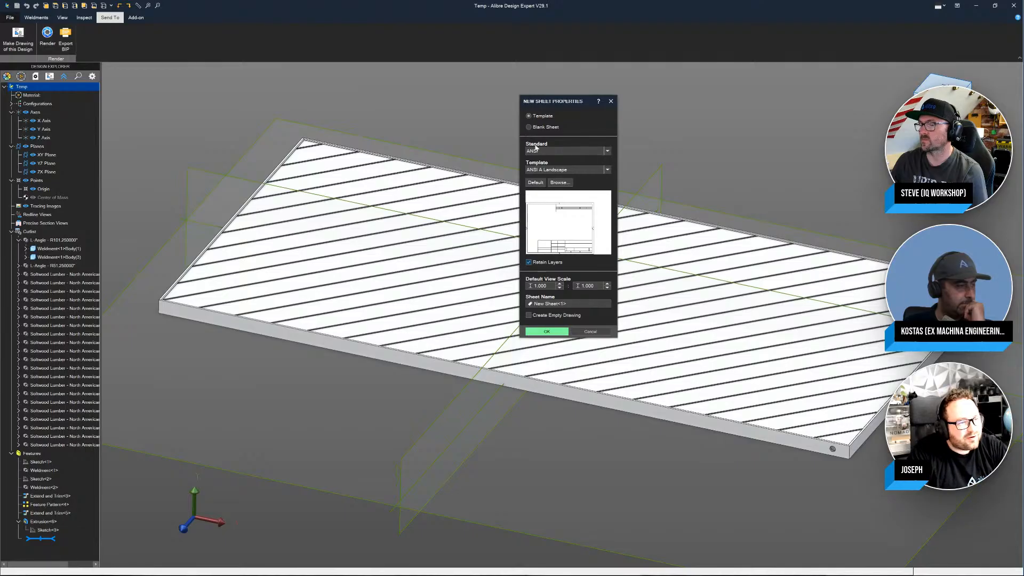
click(536, 330)
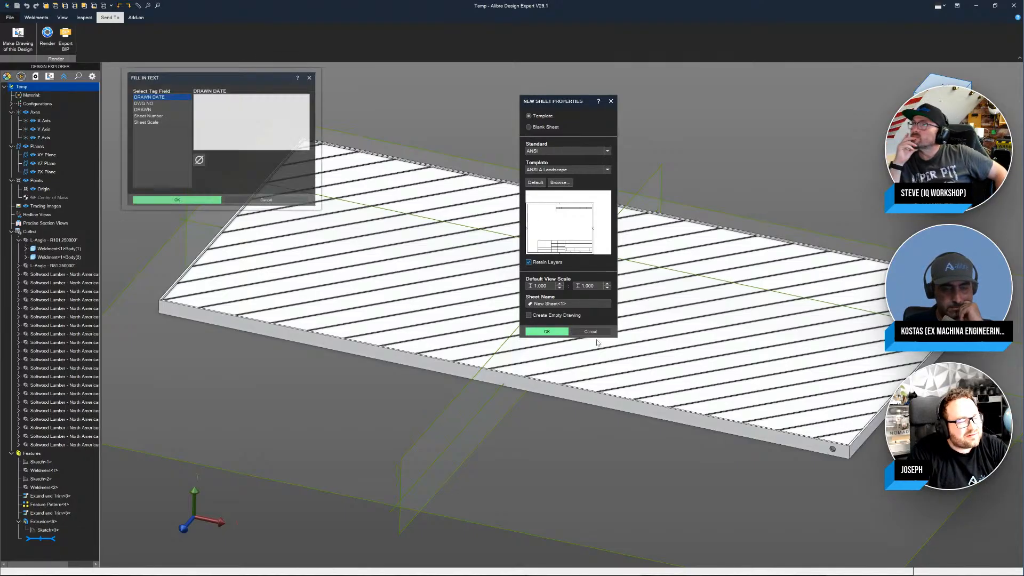
click(175, 203)
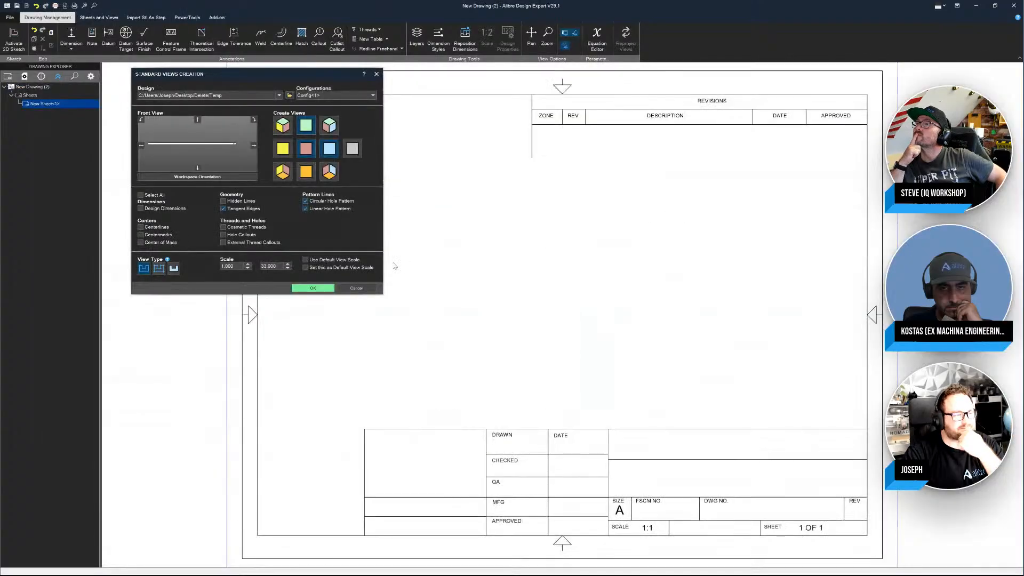
click(314, 289)
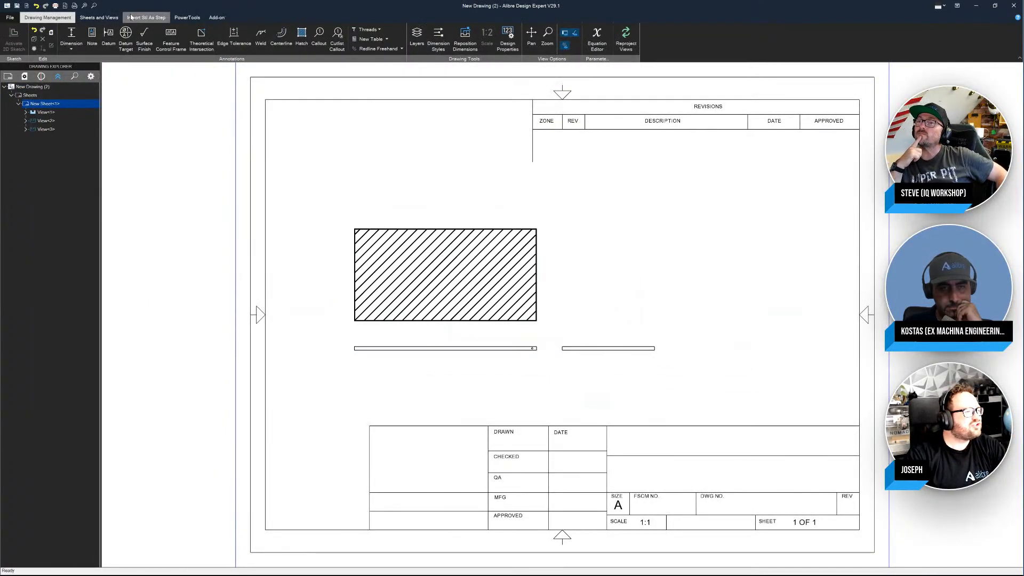
Step: Insert a cutlist table based on the top view and place it outside the sheet, beside its right border
click(111, 18)
click(346, 221)
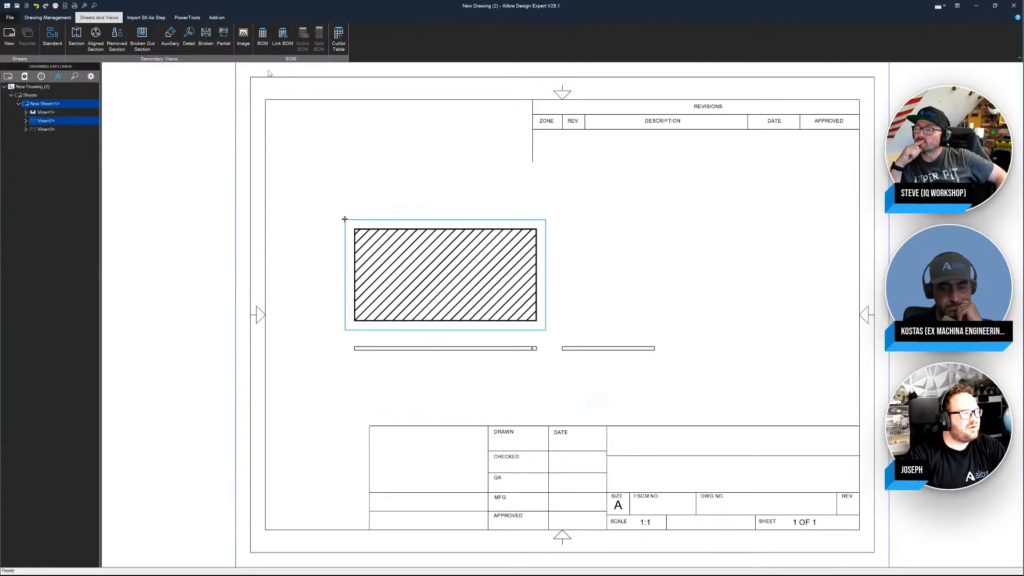
click(261, 42)
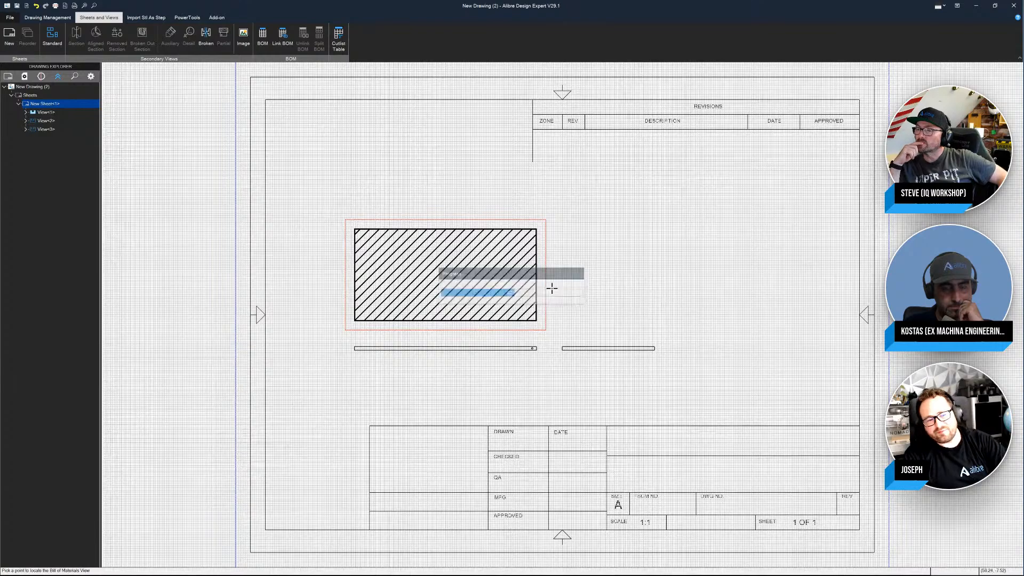
scroll(554, 469, down, 3)
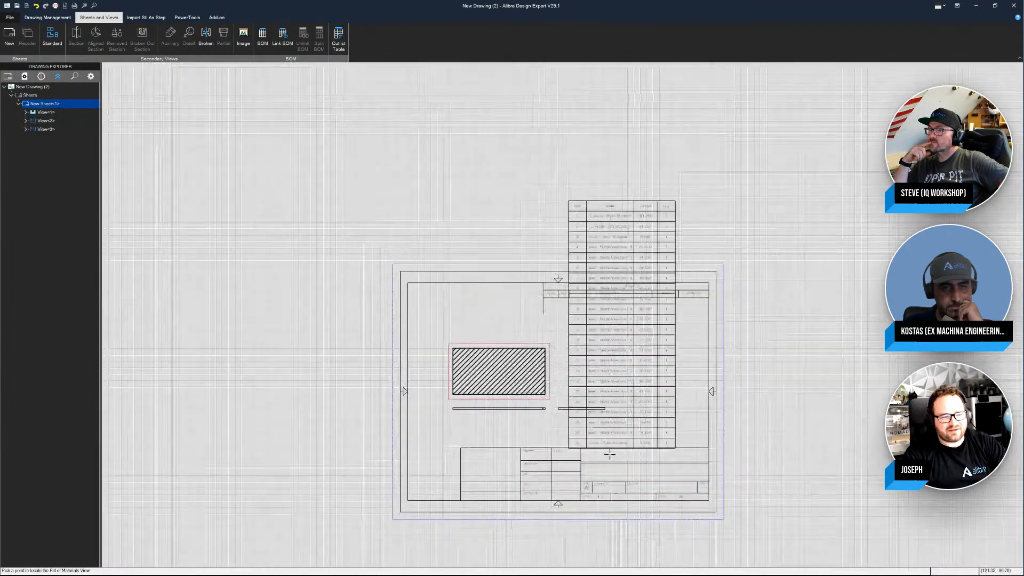
click(746, 480)
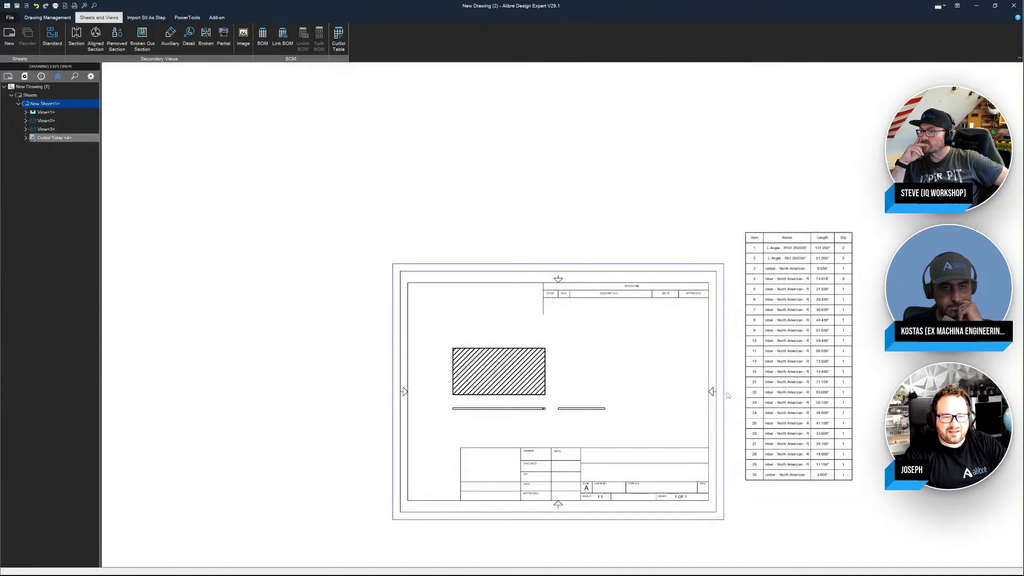
Step: Review the cutlist table and views, and save the drawing as Temp.AD_DRW in the Delete folder
scroll(796, 238, up, 3)
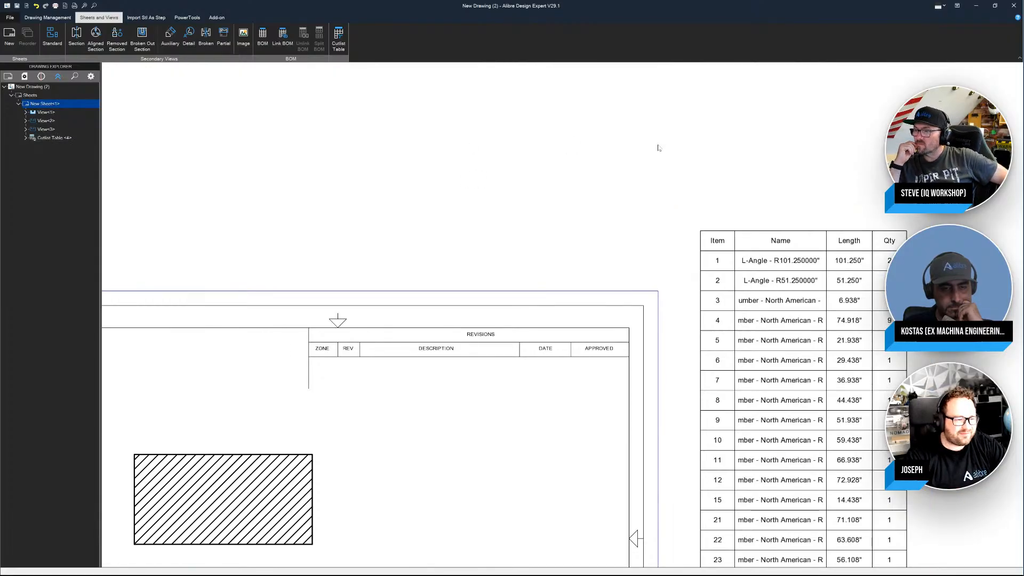
scroll(689, 145, down, 2)
scroll(478, 366, up, 2)
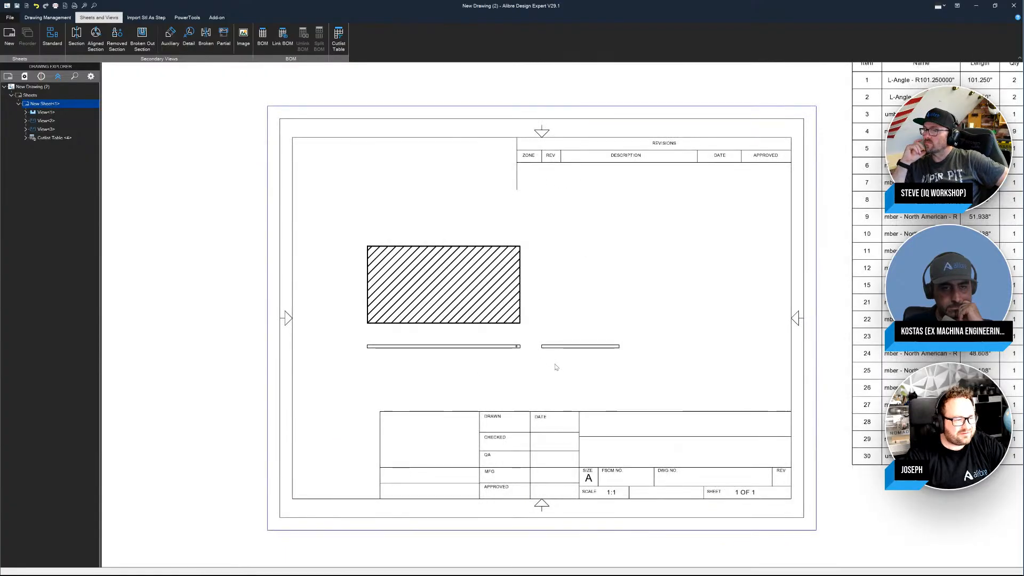
scroll(549, 345, up, 1)
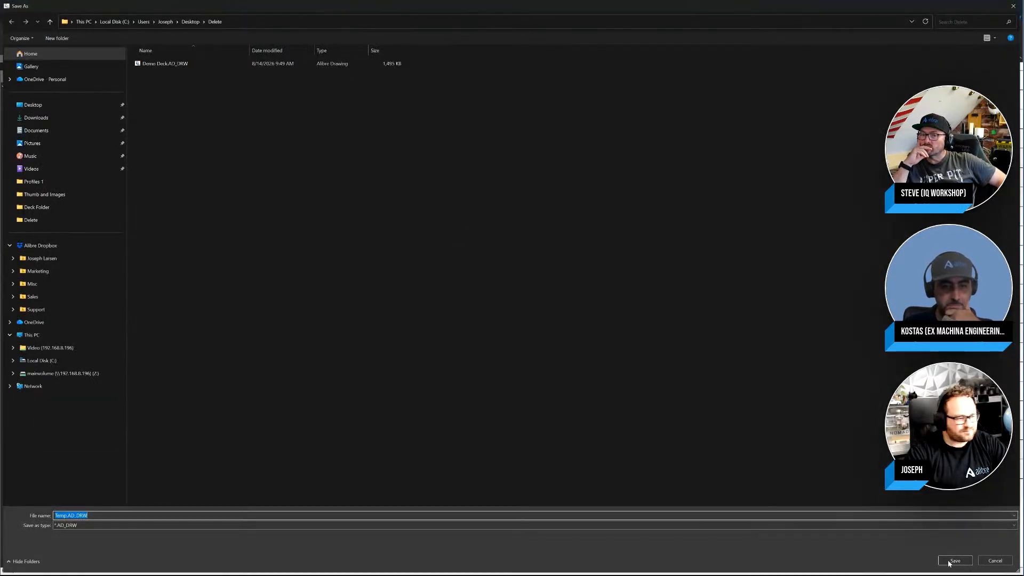
click(950, 561)
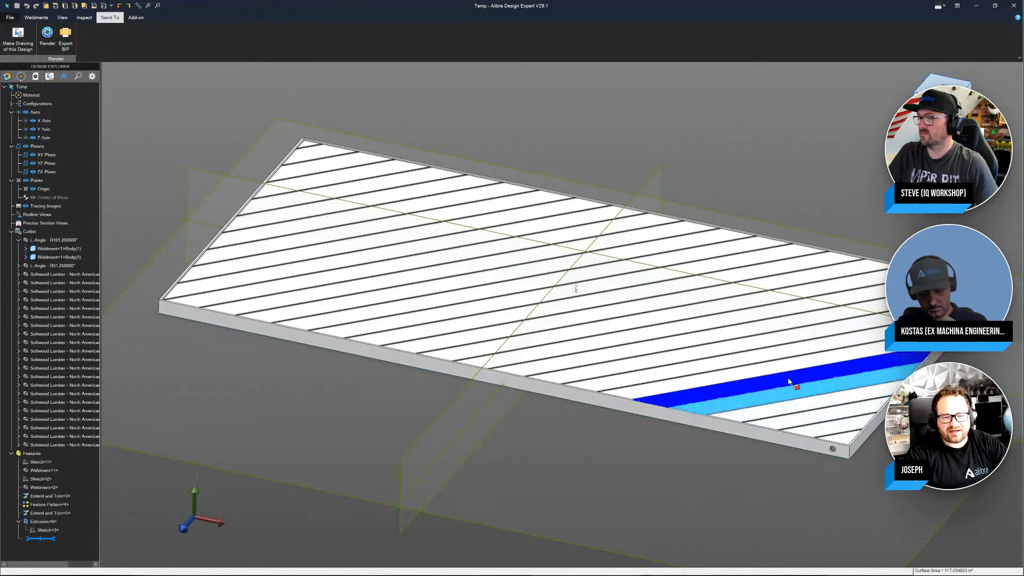
Step: Set up Promote to Part with one body per cutlist category and drawing sheets created in Temp.AD_DRW
click(33, 18)
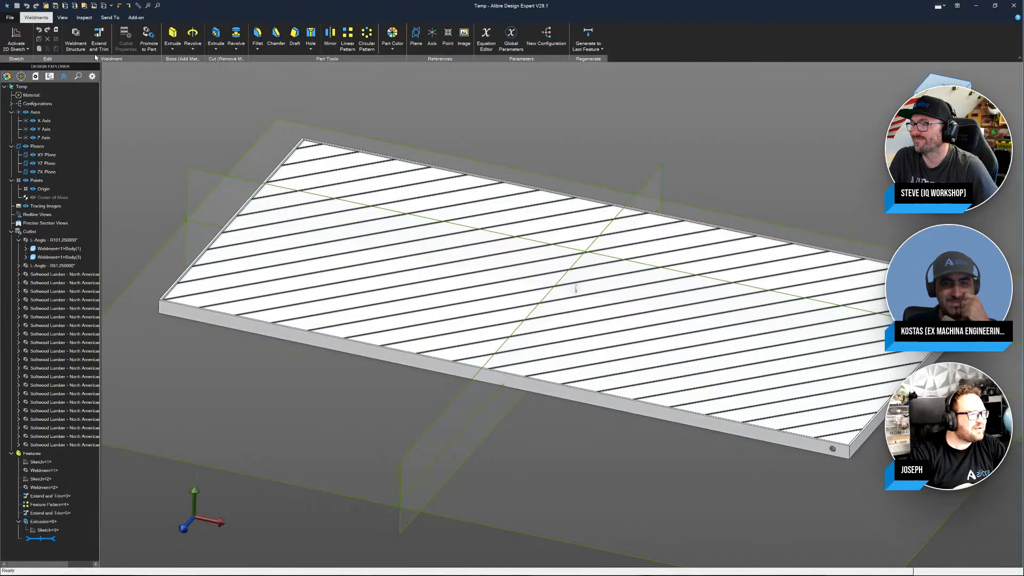
click(146, 38)
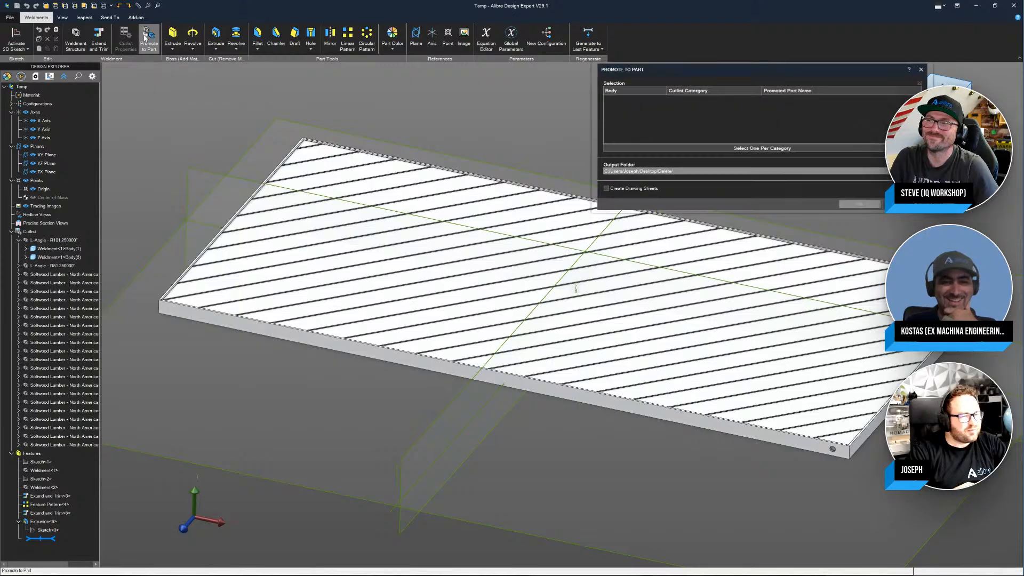
click(761, 150)
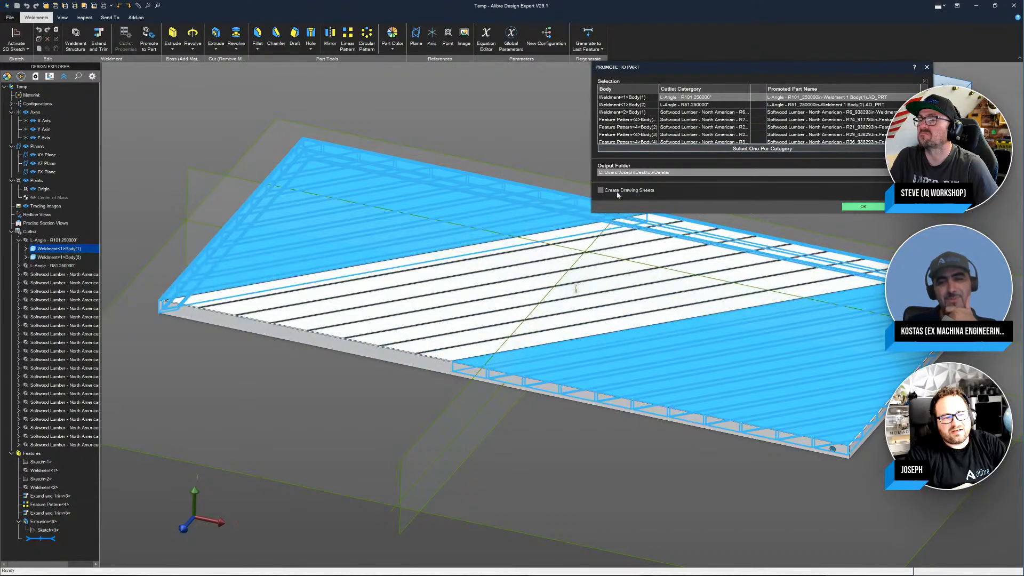
click(601, 190)
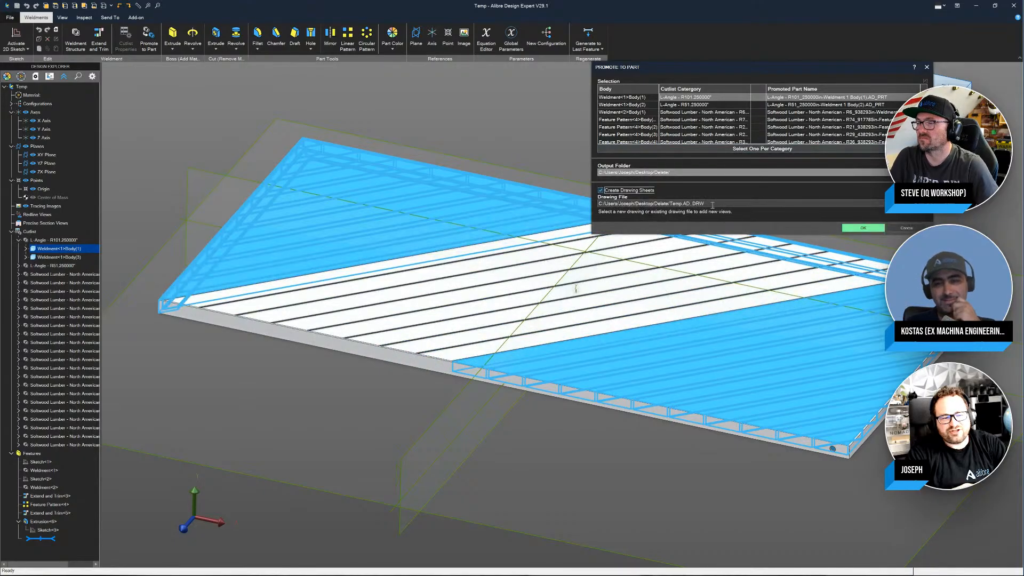
drag(712, 205, 586, 205)
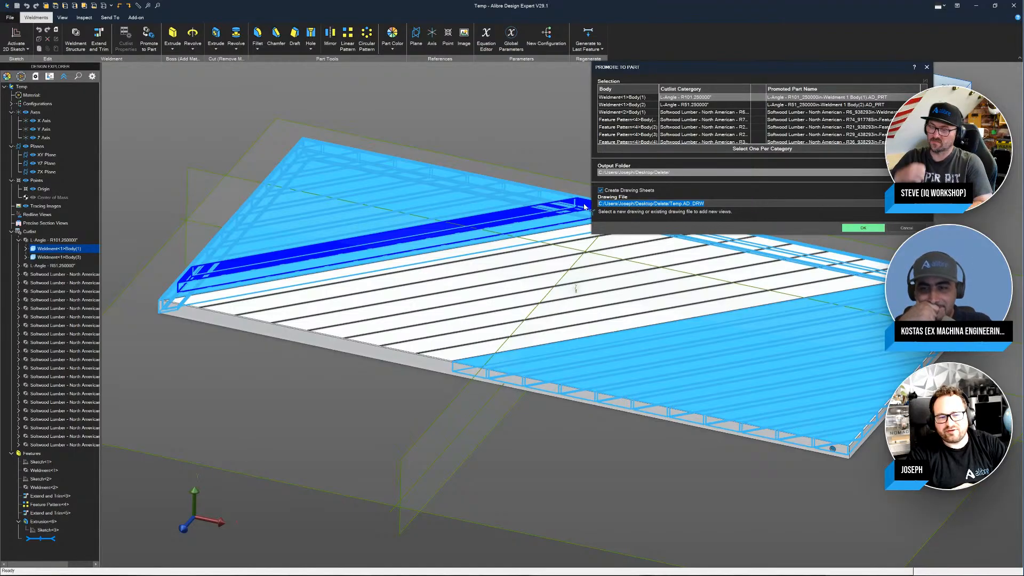
Step: Run the promotion, overwriting the existing part files, and check the generated parts in the Delete folder
click(869, 229)
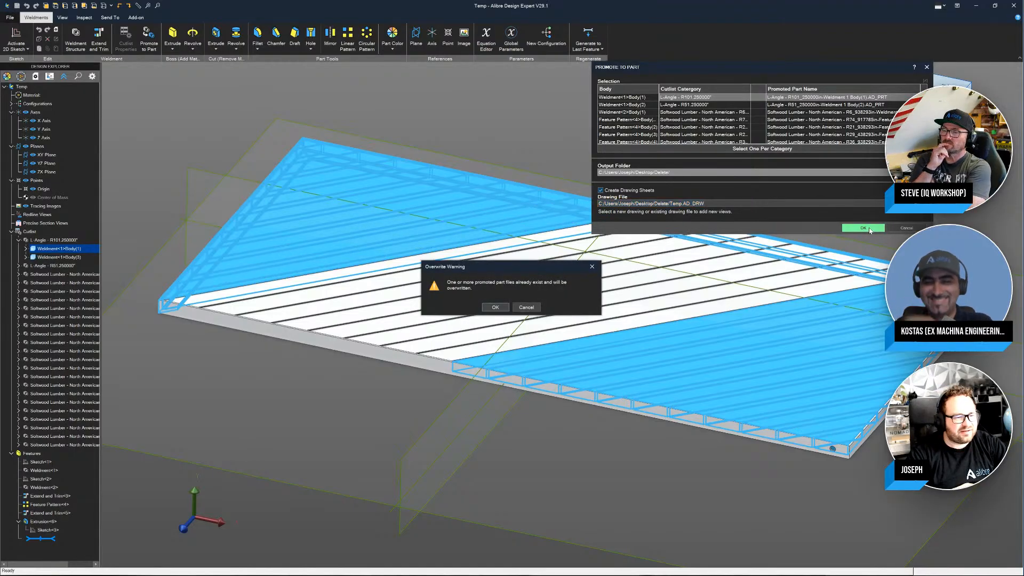
click(490, 308)
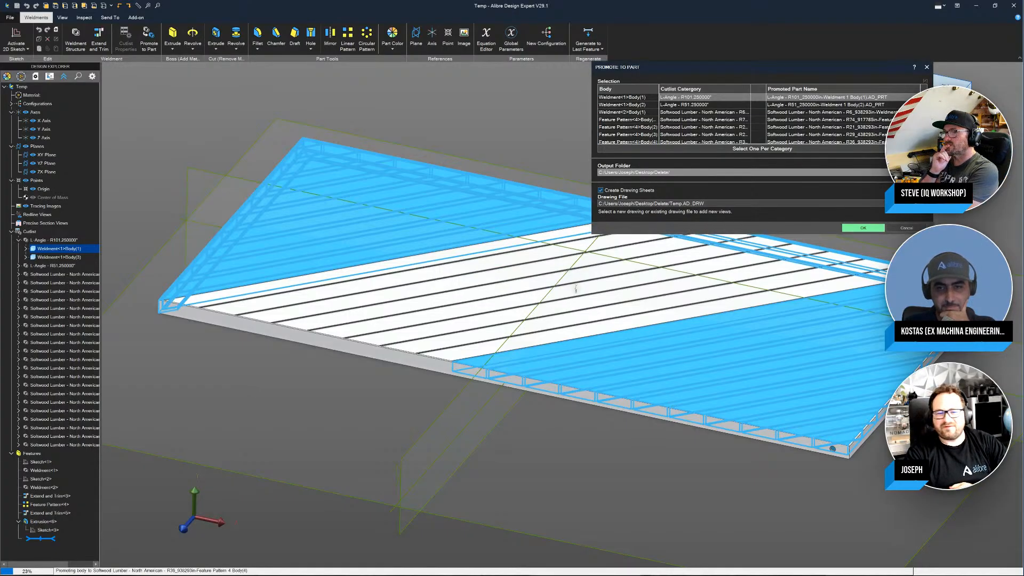
drag(1023, 201, 717, 155)
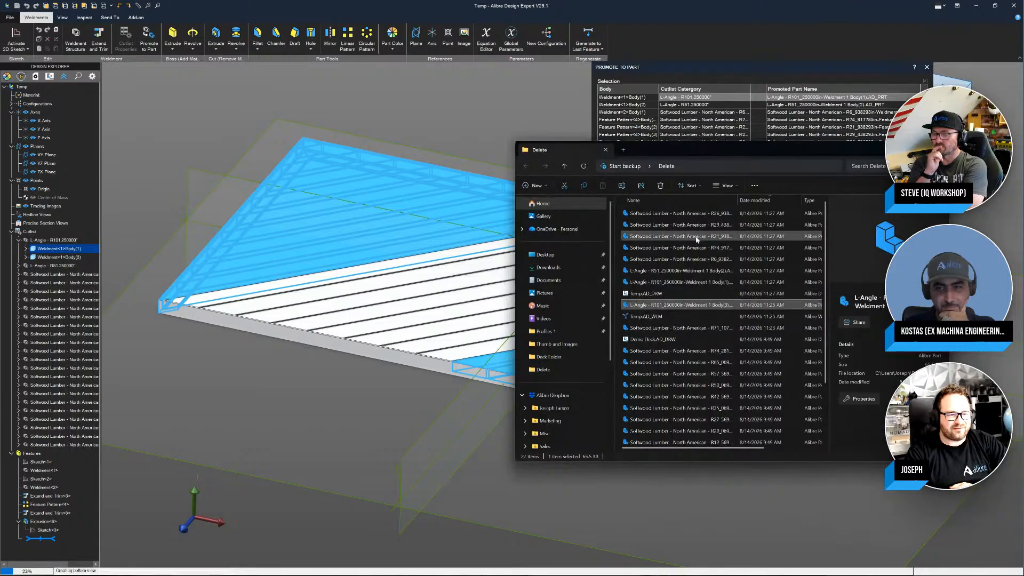
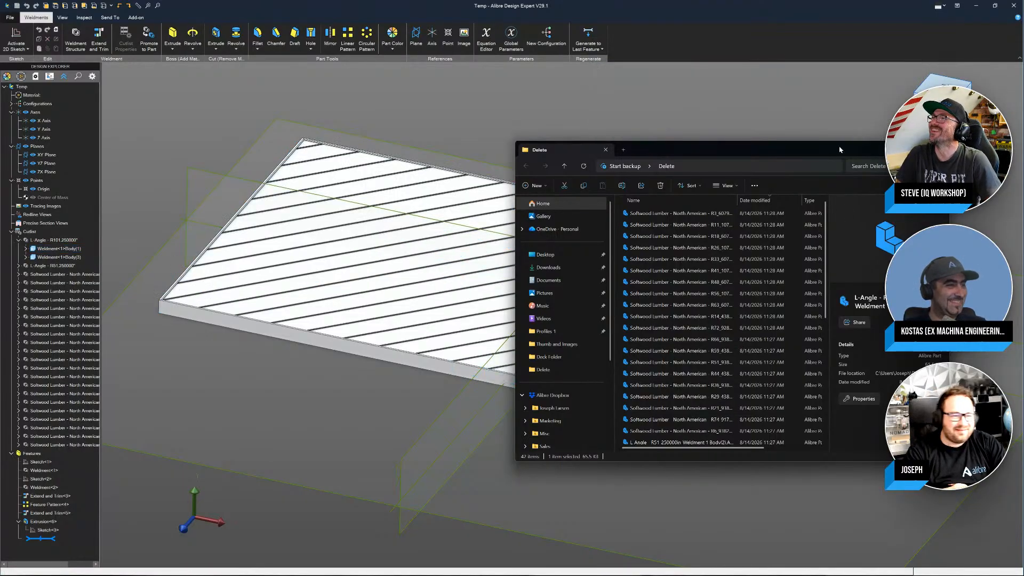
drag(840, 150, 1023, 171)
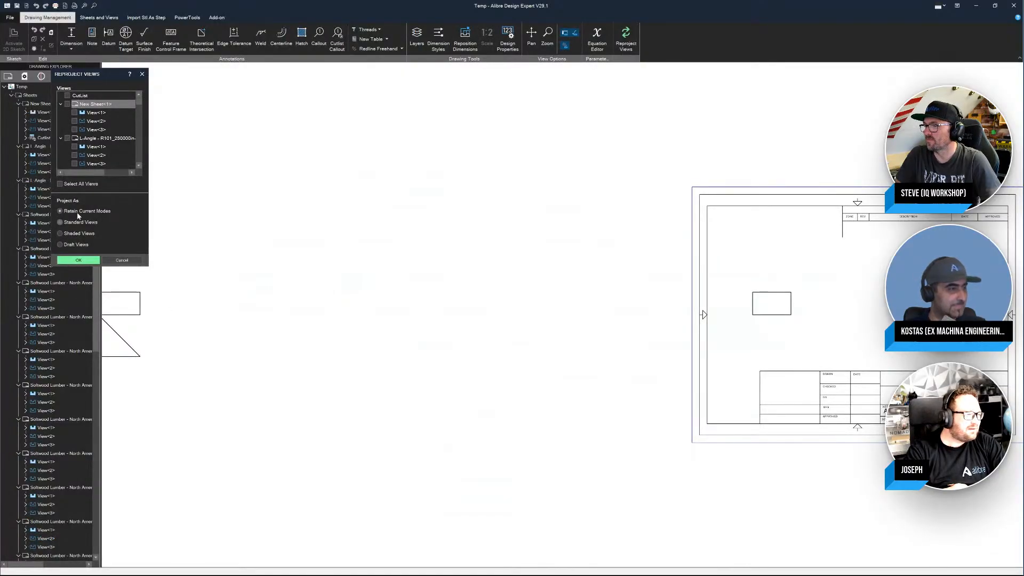
Step: Reproject the drawing views with their current modes retained and move the off-sheet views onto their sheet
click(74, 260)
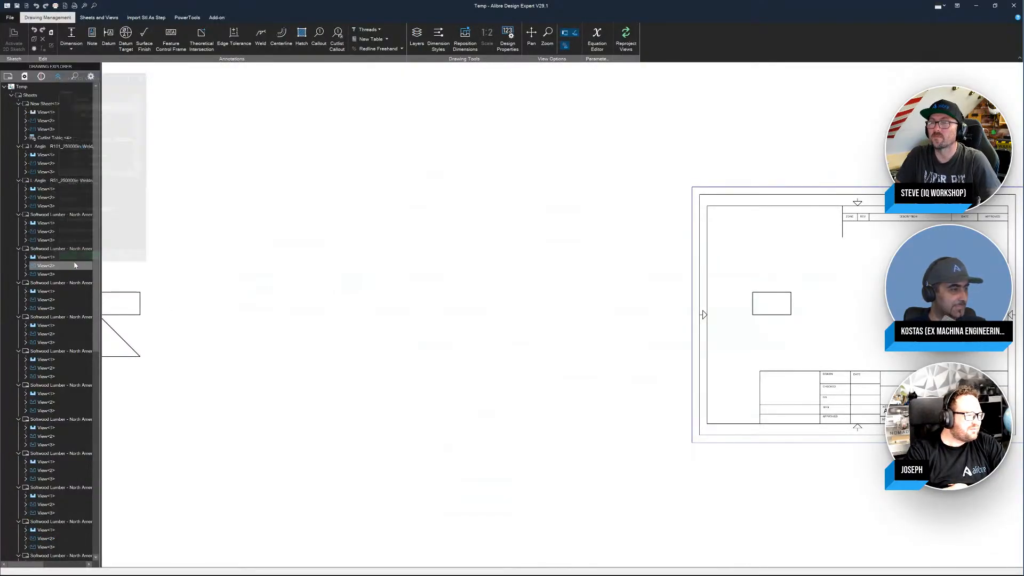
scroll(622, 393, down, 3)
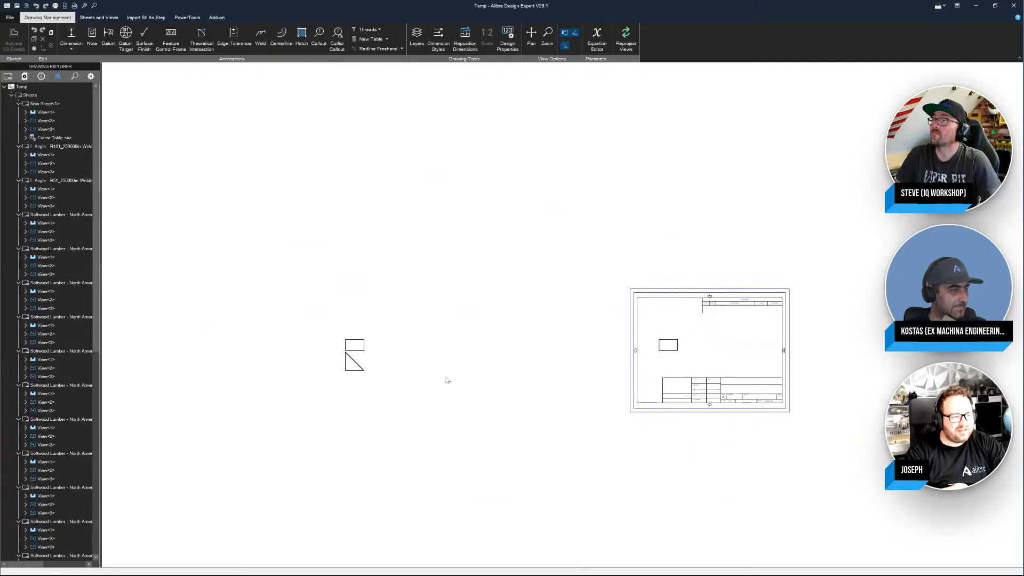
click(356, 345)
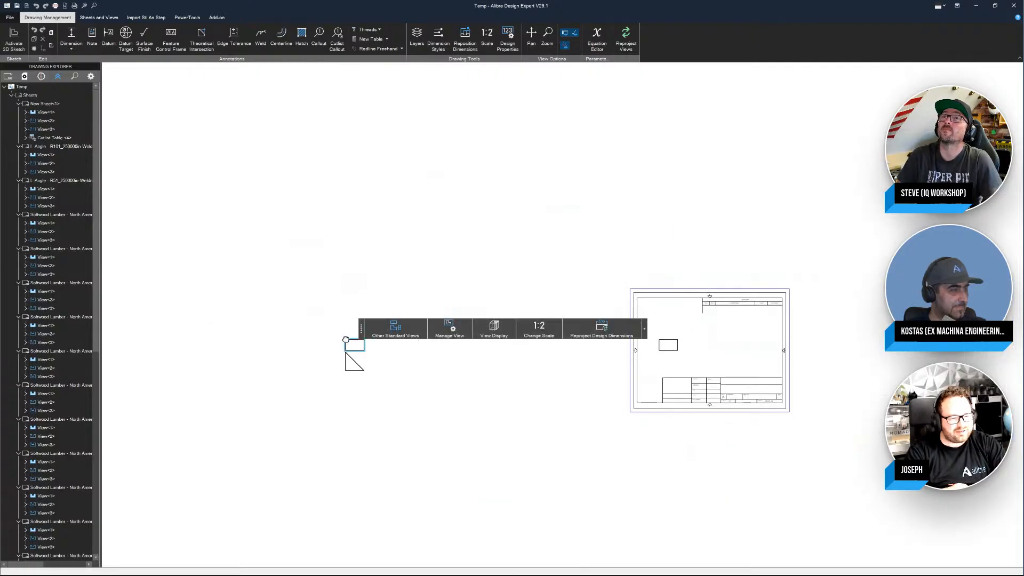
drag(345, 340, 669, 328)
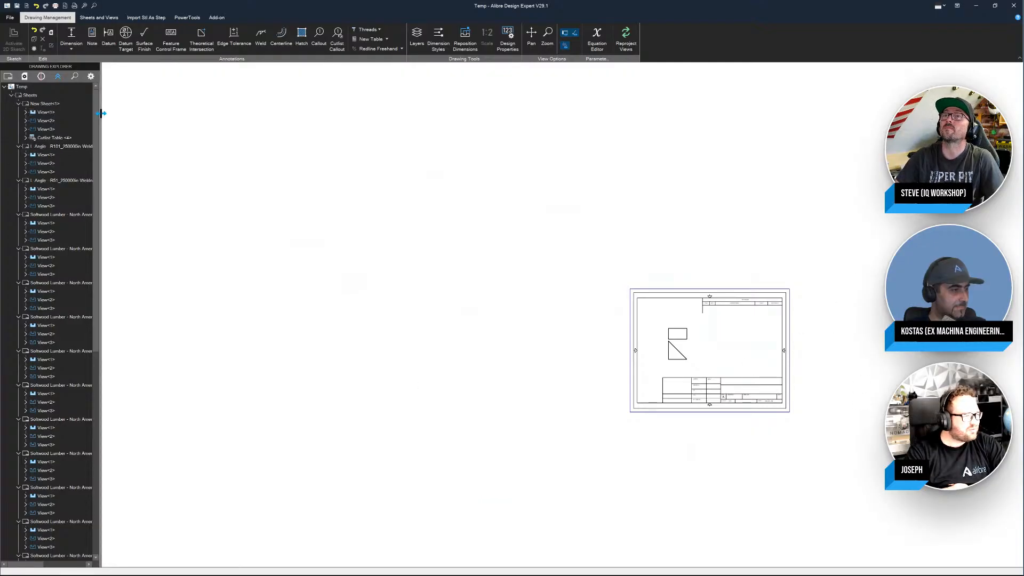
Step: On softwood lumber sheet 18 of 24, separate the overlapping views, placing the angled view above the front view and the other beside it
scroll(56, 329, down, 10)
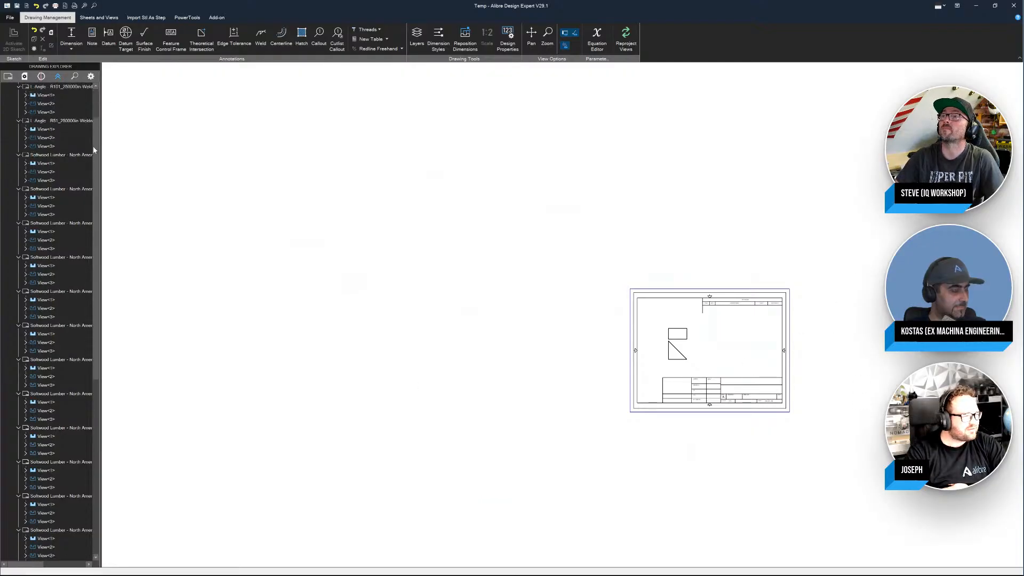
click(56, 326)
scroll(528, 363, up, 6)
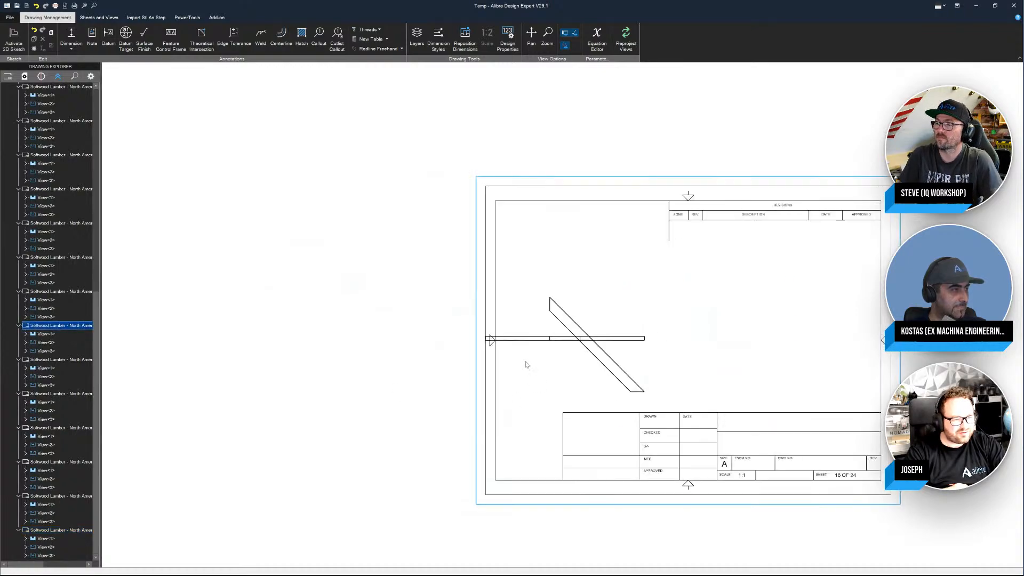
click(554, 215)
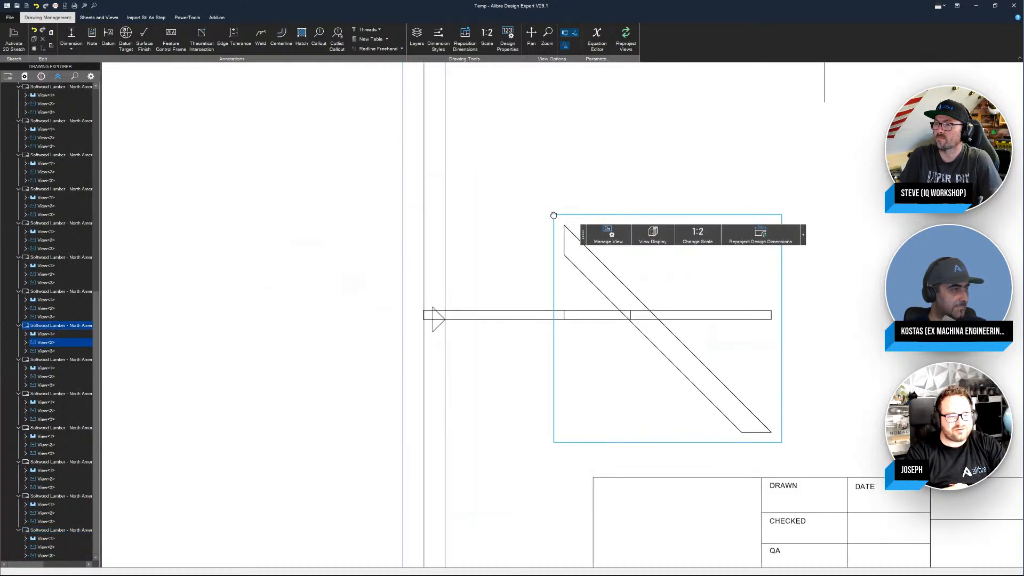
drag(553, 216, 553, 336)
click(534, 324)
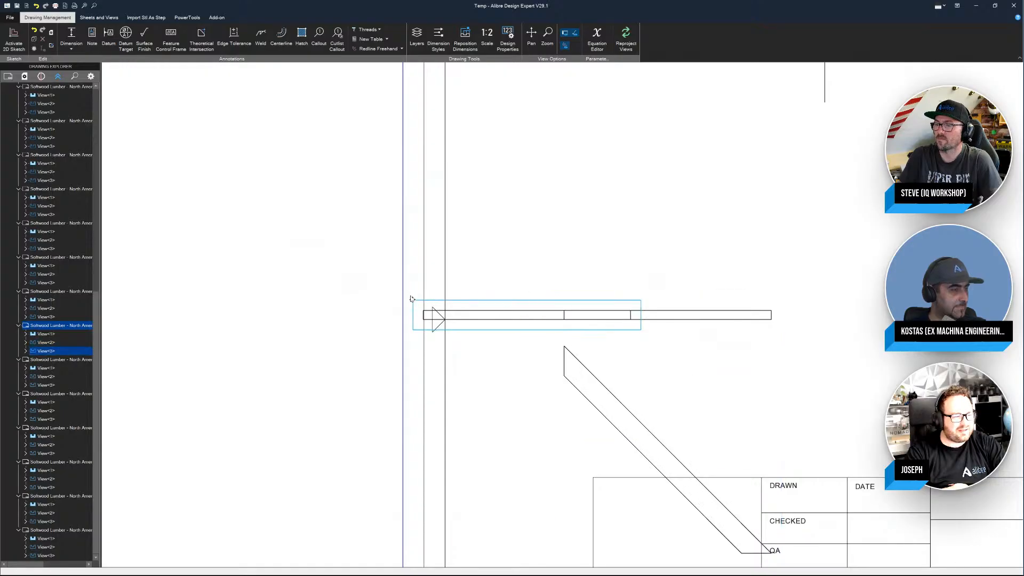
drag(424, 290, 863, 285)
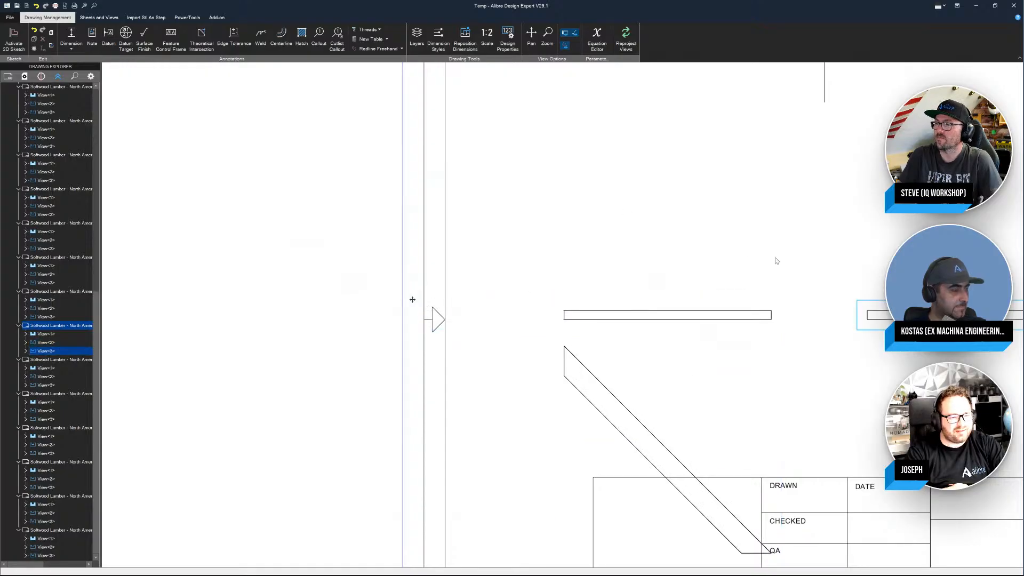
scroll(695, 252, down, 4)
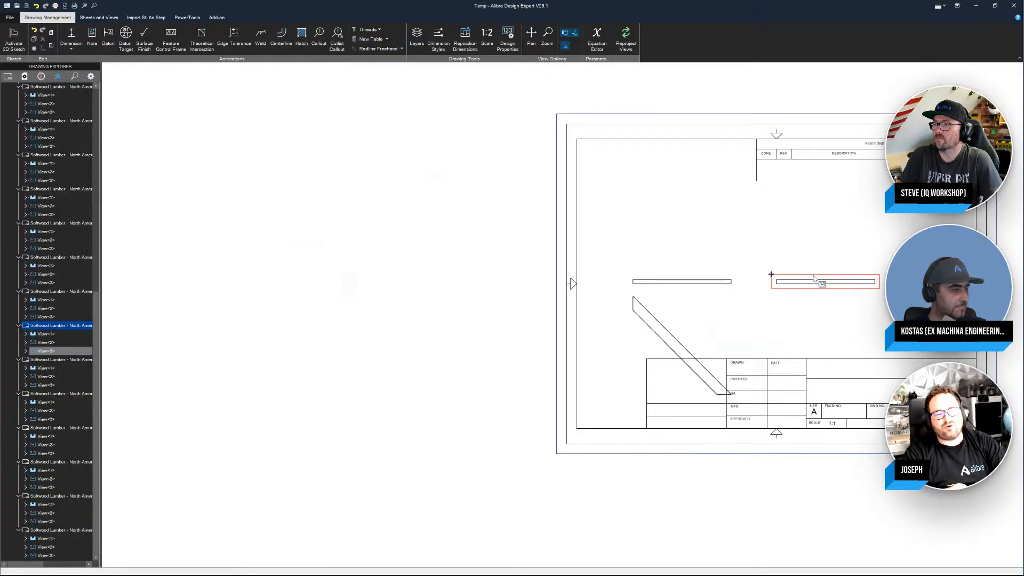
click(631, 294)
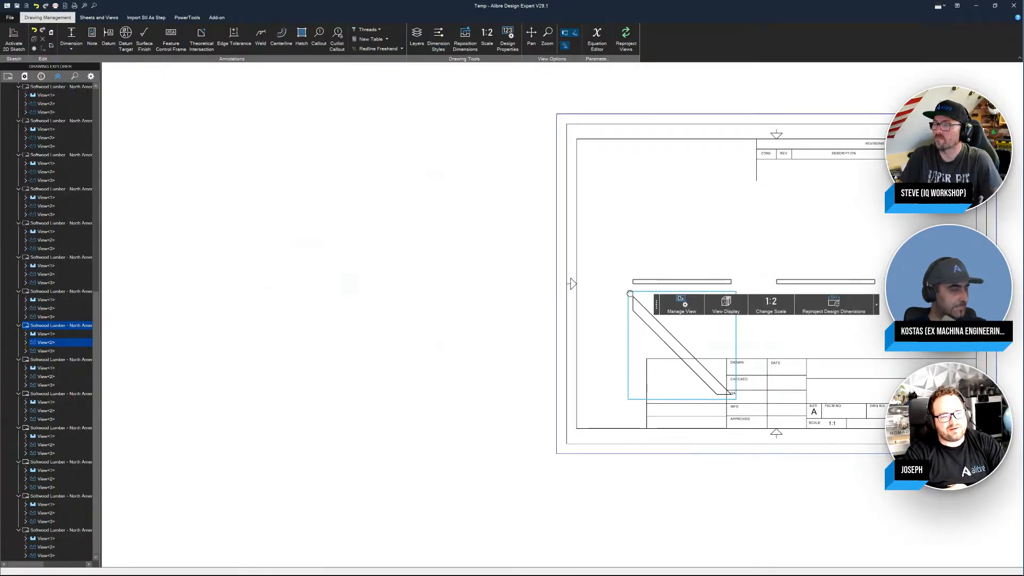
drag(630, 292, 628, 150)
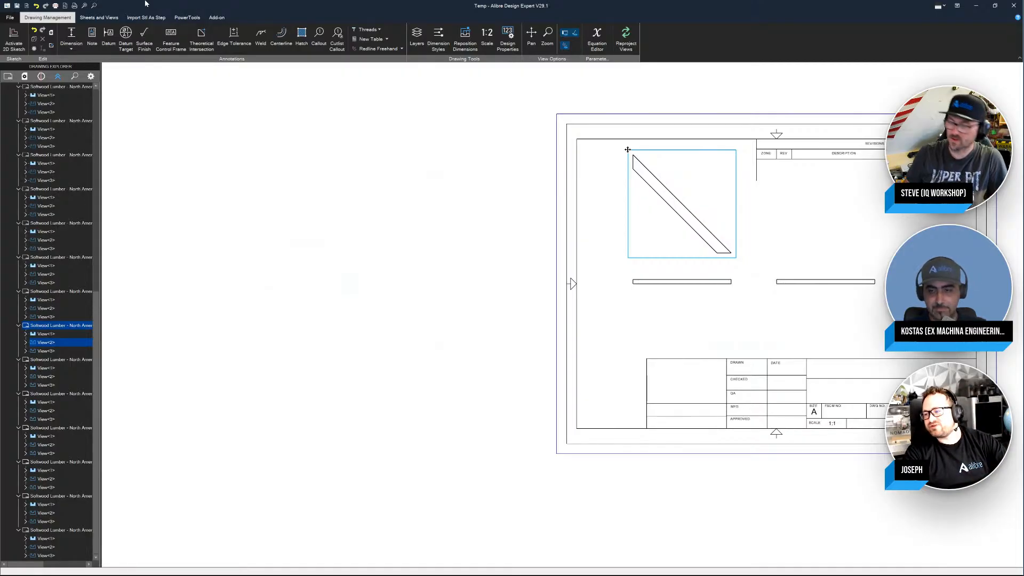
Step: Close the drawing without saving its changes
click(1015, 7)
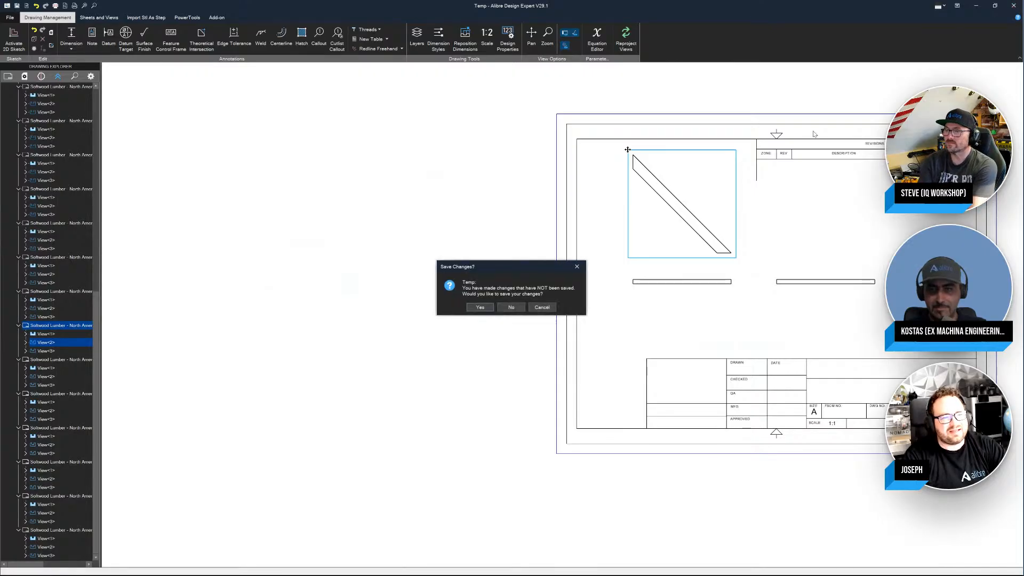
click(511, 308)
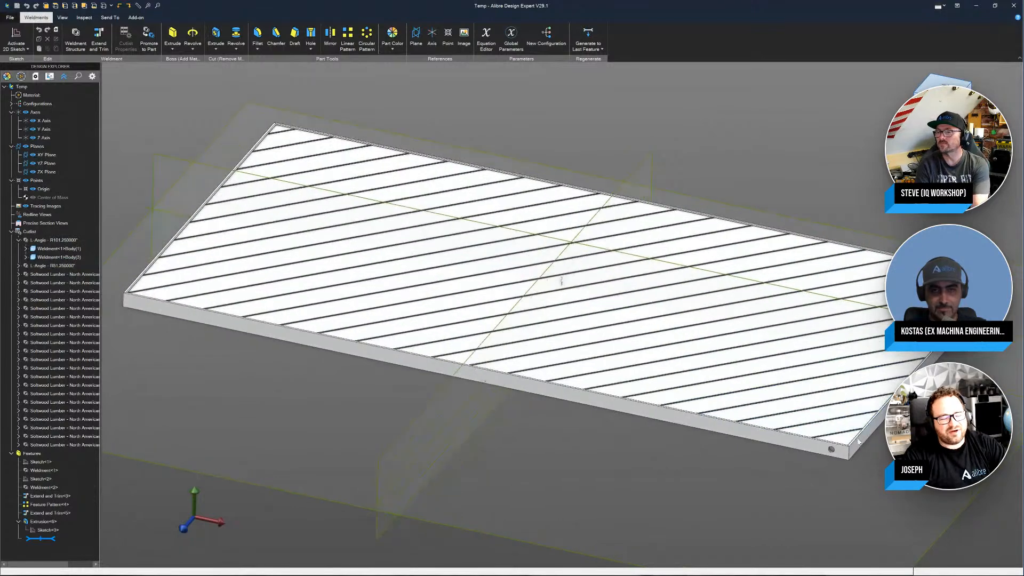
scroll(848, 435, up, 5)
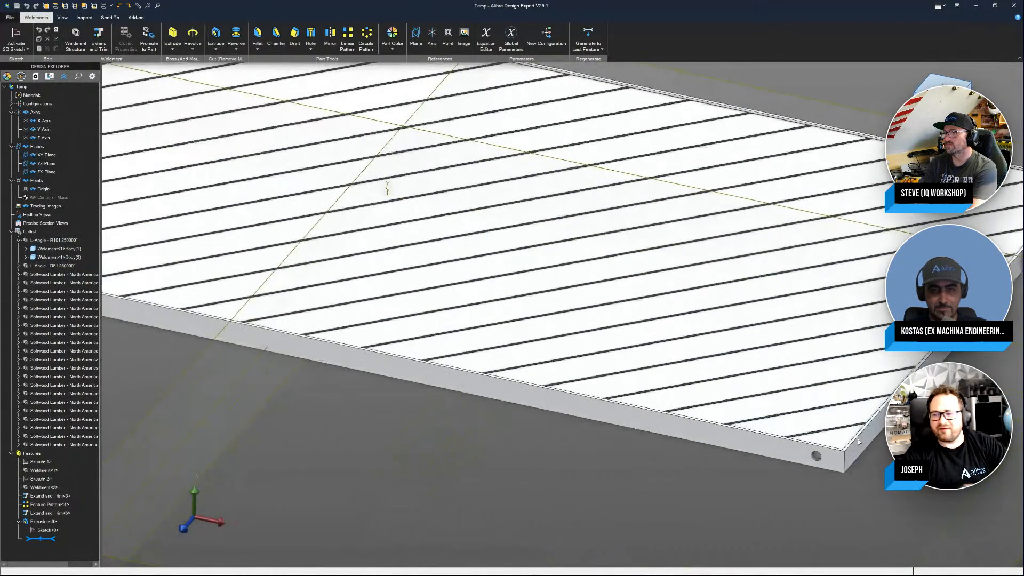
scroll(858, 442, down, 5)
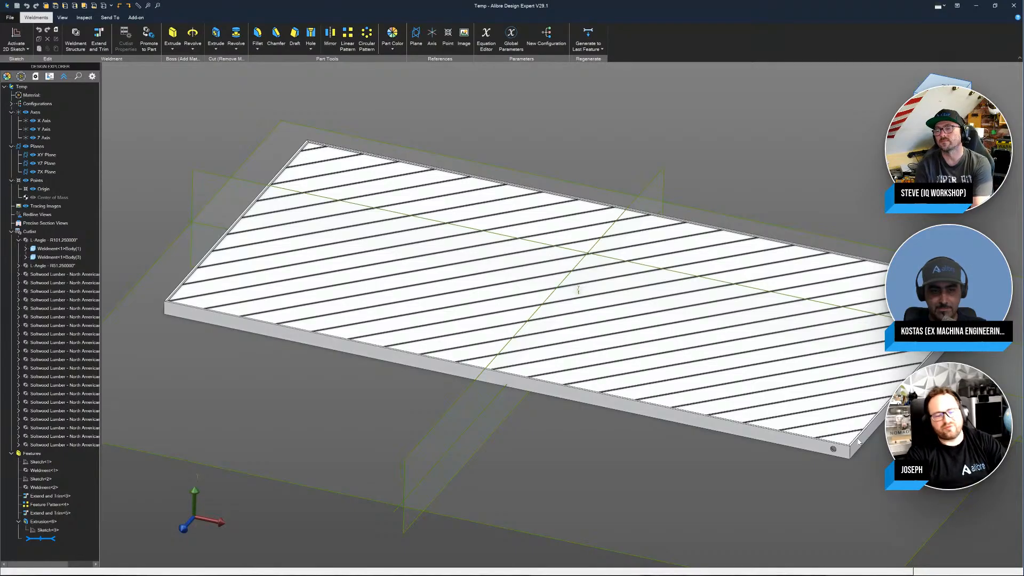
scroll(859, 442, up, 5)
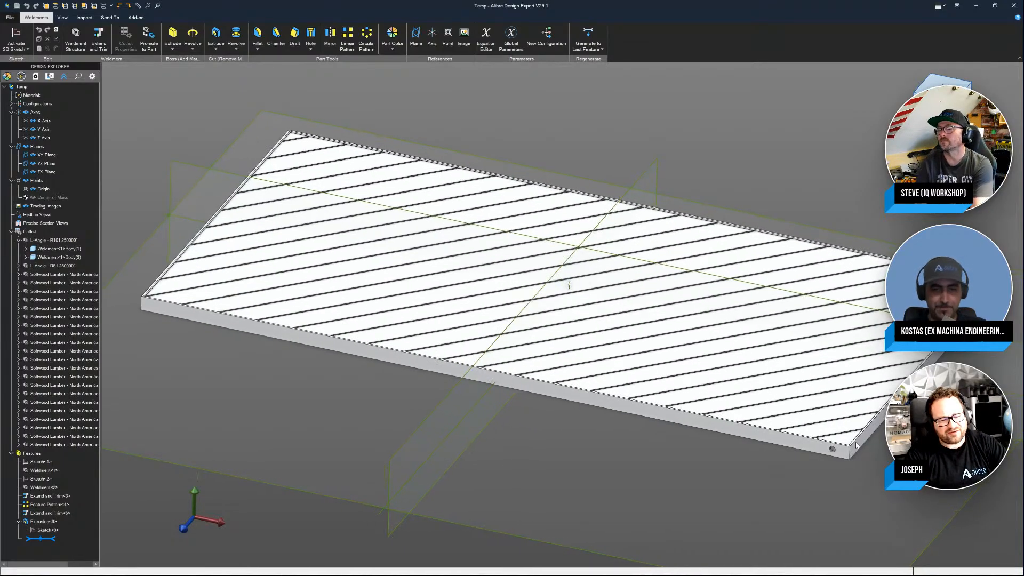
Step: Start a 2D sketch on the underside face of the long L-angle at its mitred corner
scroll(849, 457, up, 2)
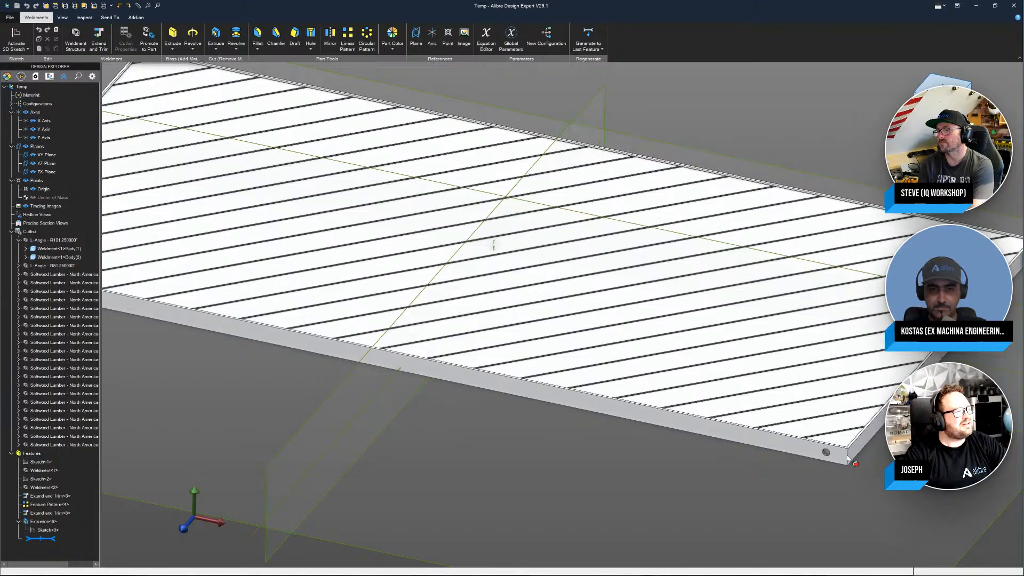
scroll(847, 457, up, 1)
mouse_move(847, 457)
middle_down()
mouse_move(840, 384)
mouse_move(768, 421)
middle_up()
click(767, 428)
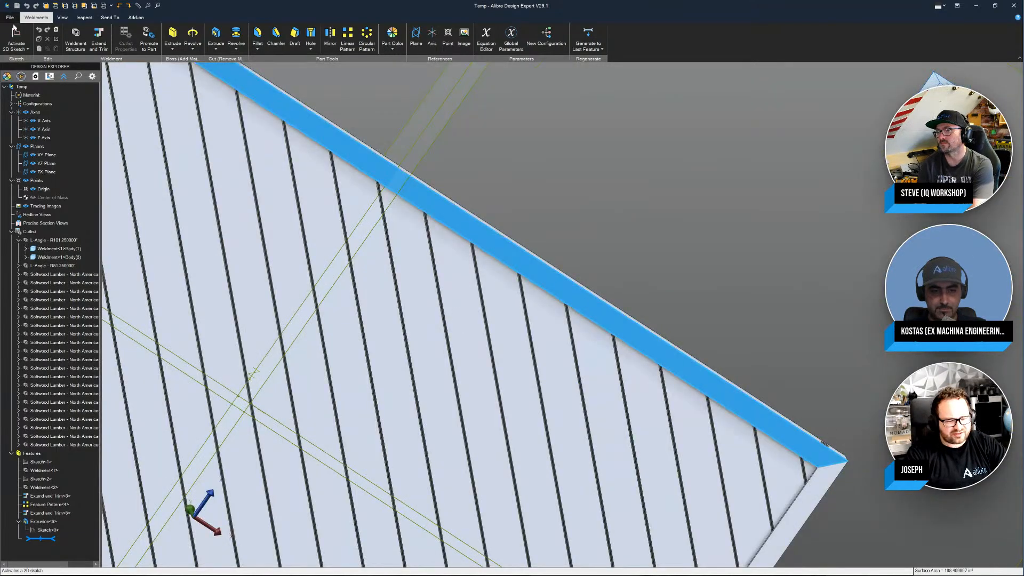
middle_drag(697, 537, 743, 511)
scroll(688, 428, down, 2)
scroll(680, 477, up, 6)
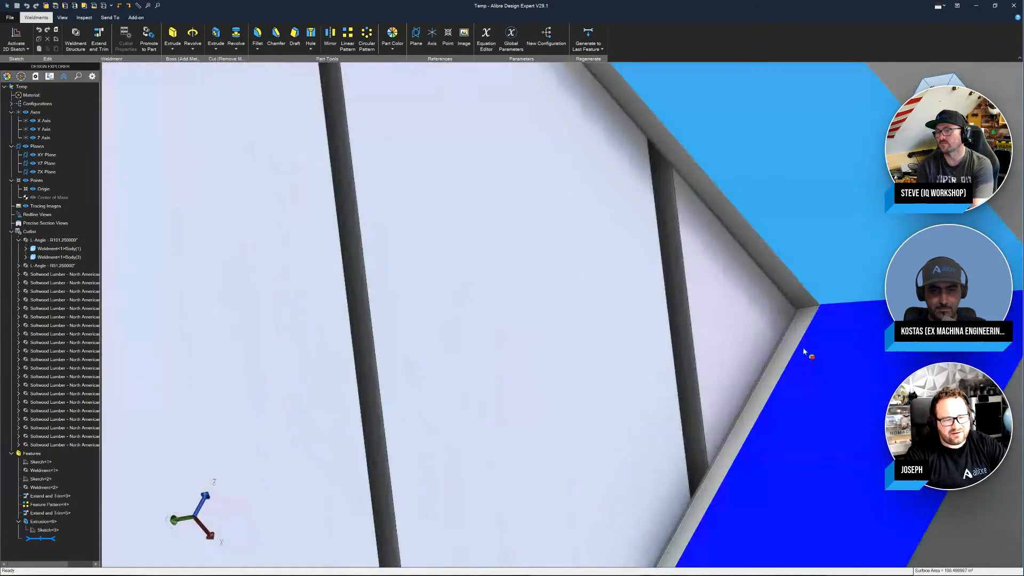
click(811, 307)
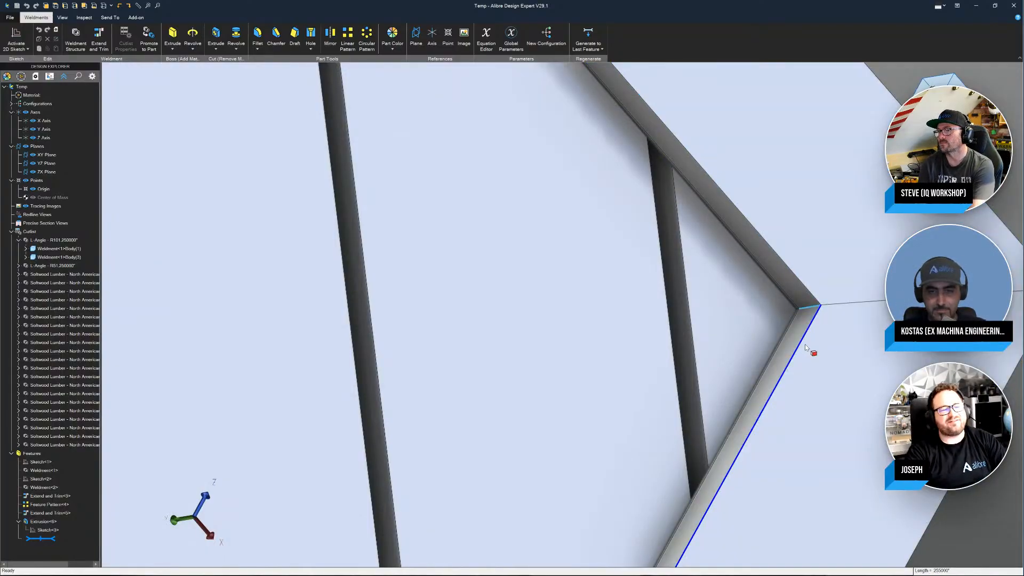
scroll(800, 320, down, 3)
click(761, 233)
click(23, 45)
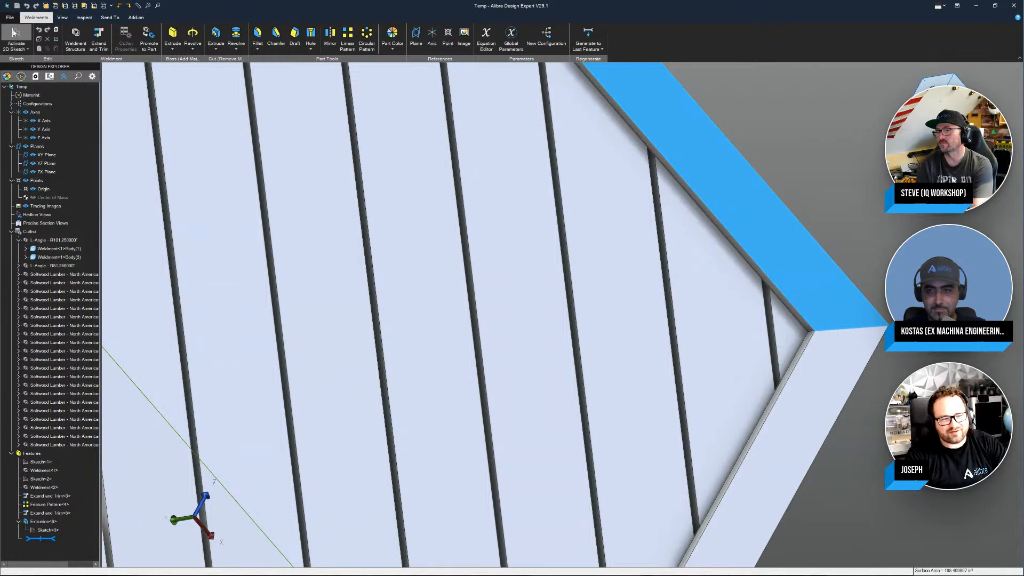
Step: Sketch a closed four-line outline of a diagonal corner brace inside the frame corner, with a horizontal upper edge and a near-vertical outer edge
scroll(785, 287, up, 3)
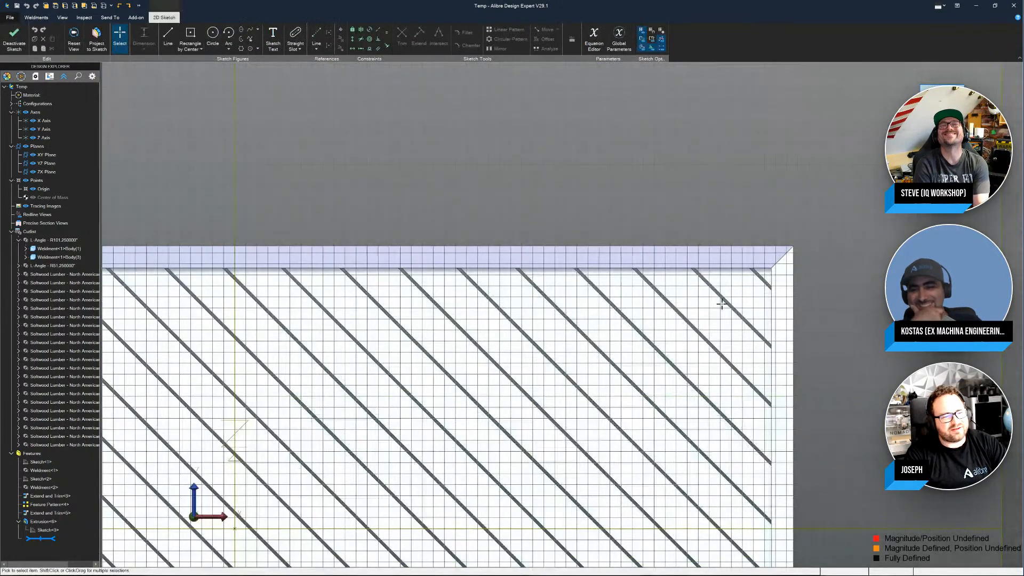
scroll(722, 304, up, 4)
key(l)
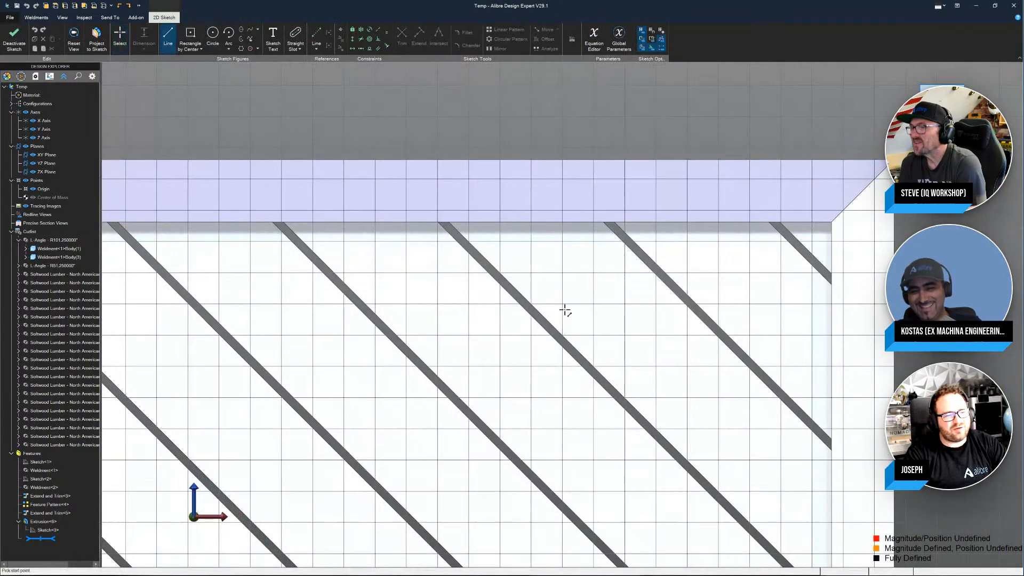
click(546, 250)
click(660, 251)
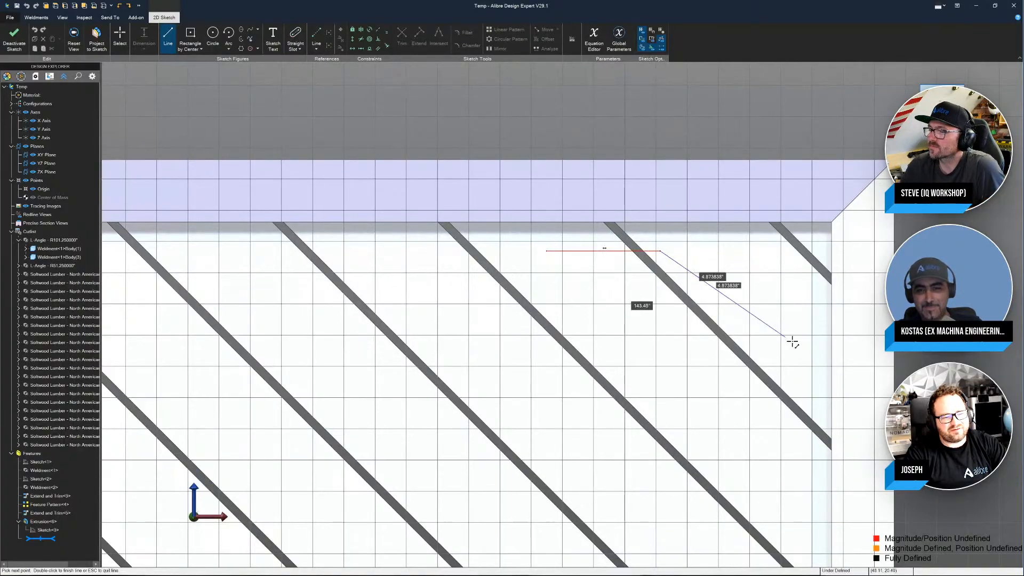
click(808, 385)
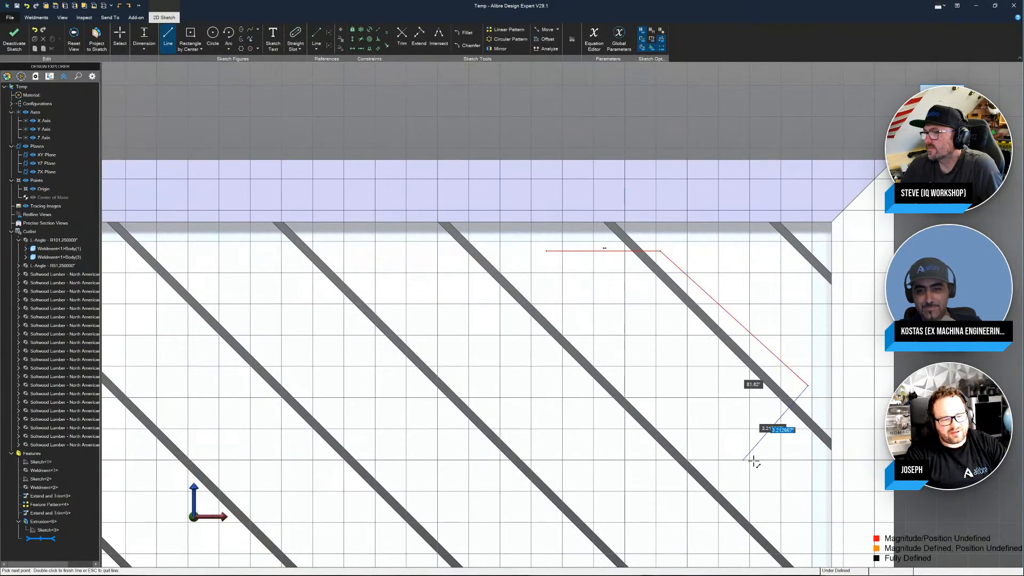
click(806, 479)
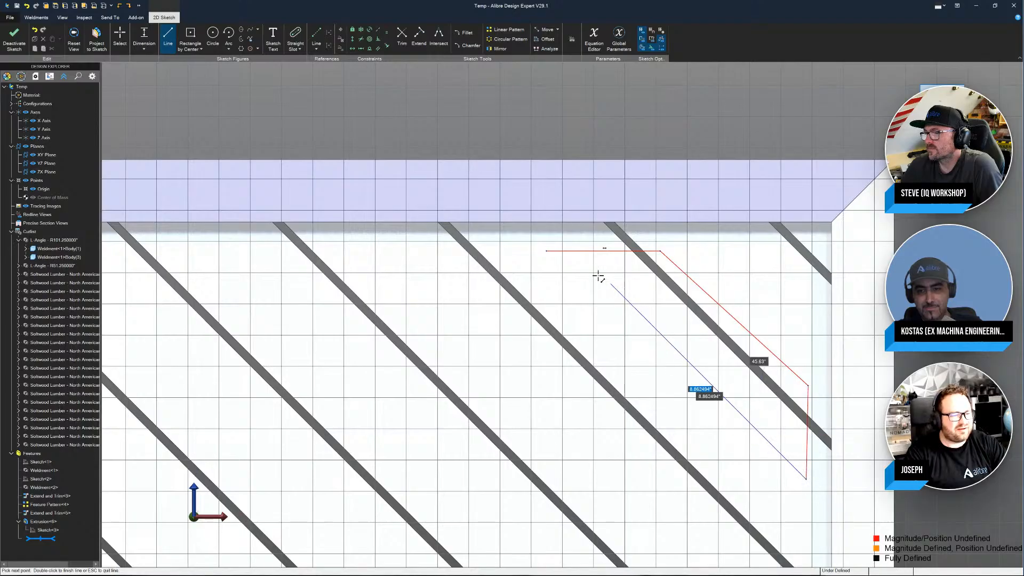
click(547, 251)
key(Escape)
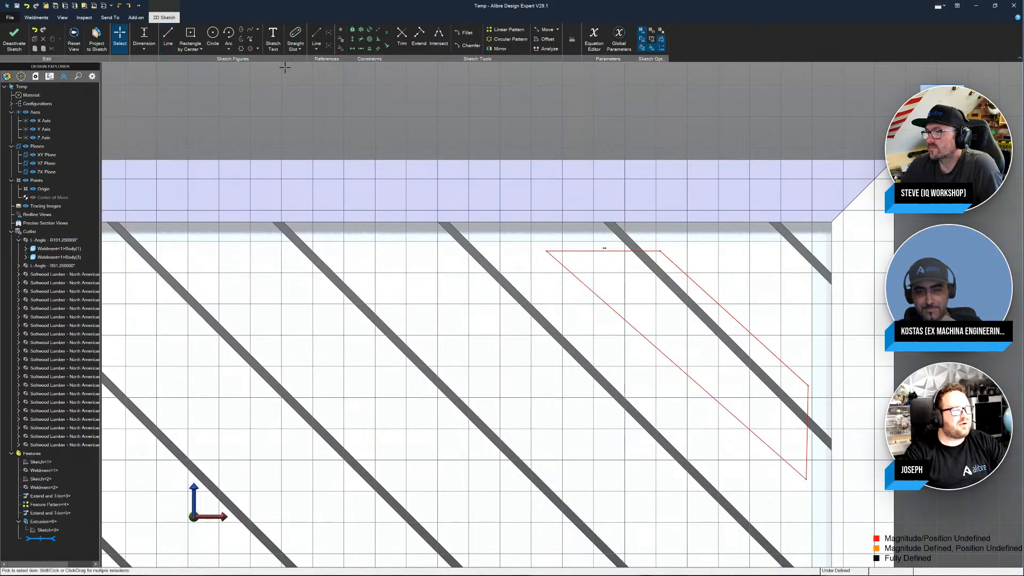
Step: Make the brace outline's upper and outer short edges collinear with the adjoining inner edges of the L-angle frame
click(380, 31)
click(622, 251)
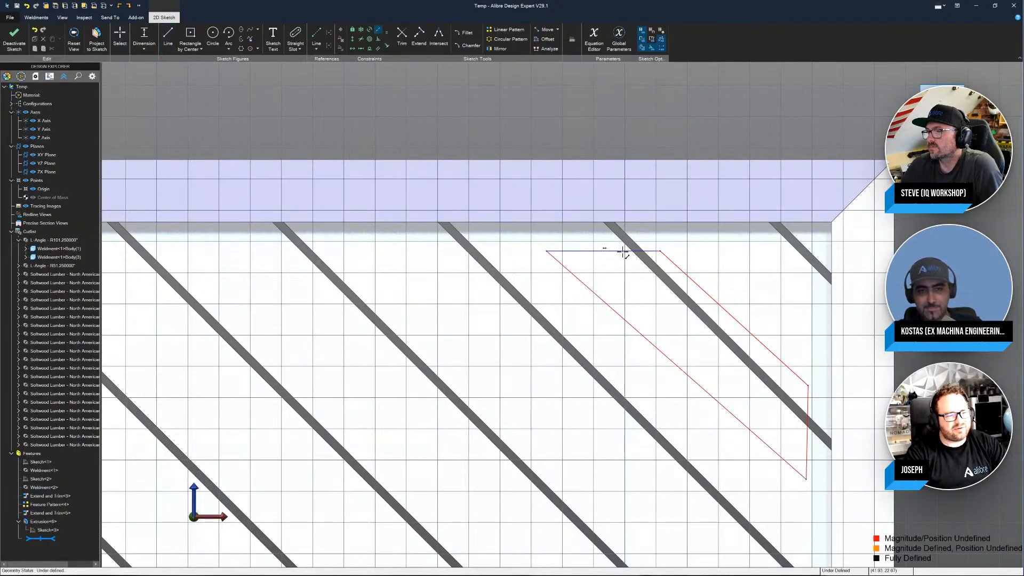
click(596, 221)
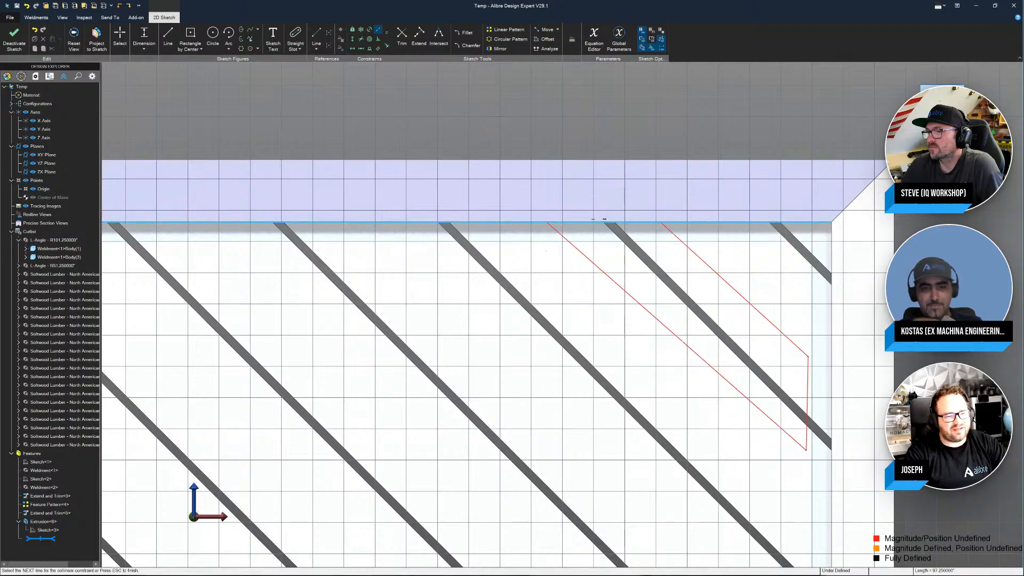
click(807, 370)
click(832, 389)
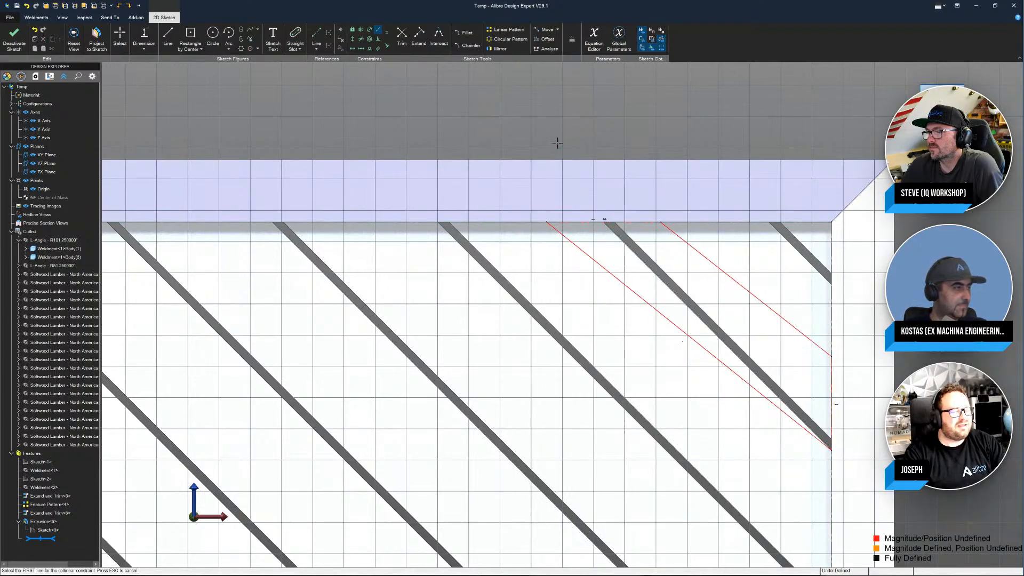
Step: Dimension the brace's outer diagonal at 45° to the vertical inner frame edge
click(142, 35)
click(789, 322)
click(831, 315)
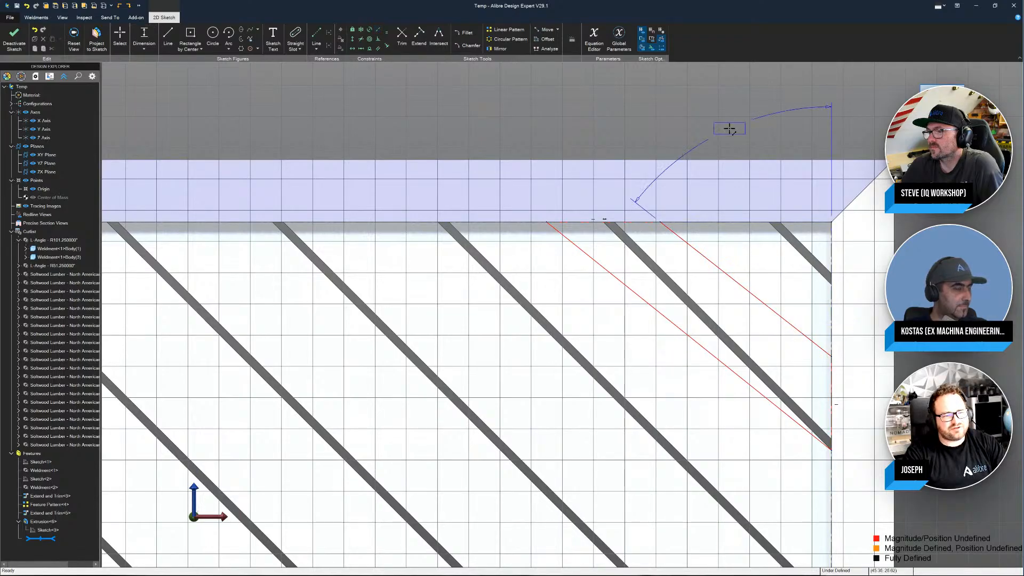
click(729, 130)
text(45)
key(Return)
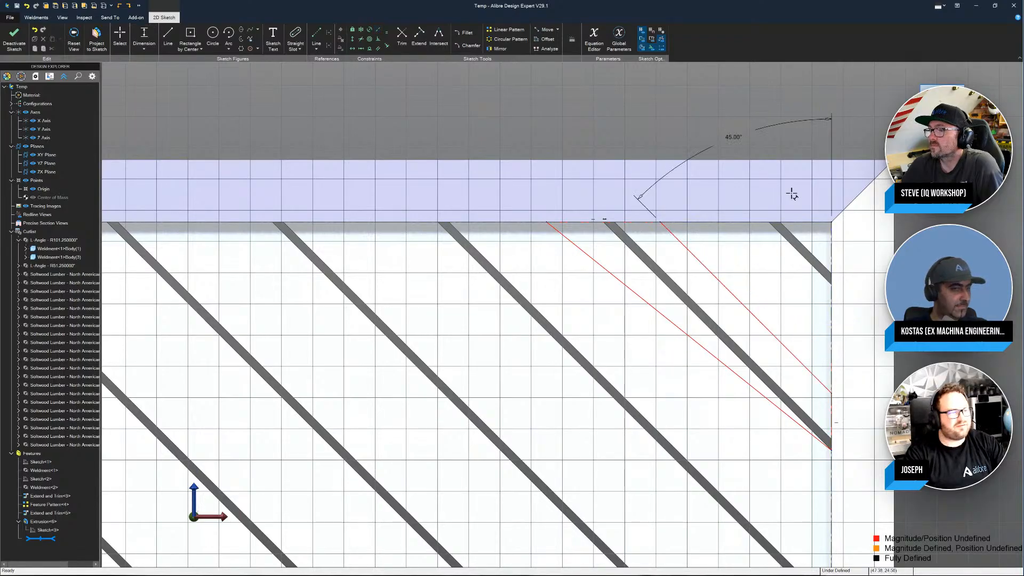
Step: Constrain the two brace diagonals parallel and move the inner diagonal farther from the frame corner
click(665, 316)
click(782, 345)
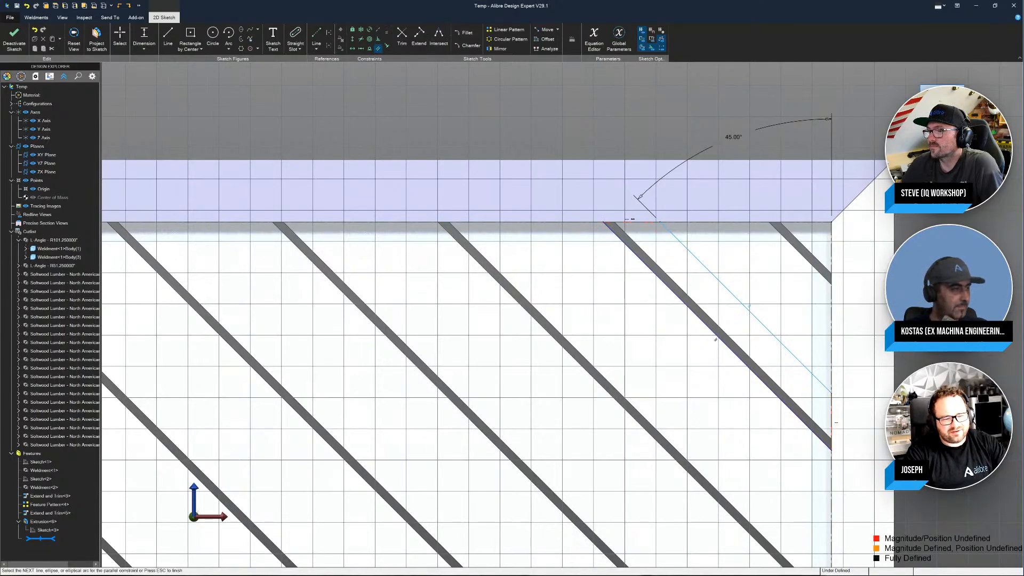
key(Escape)
mouse_move(831, 450)
mouse_down()
mouse_move(816, 487)
mouse_move(831, 502)
mouse_up()
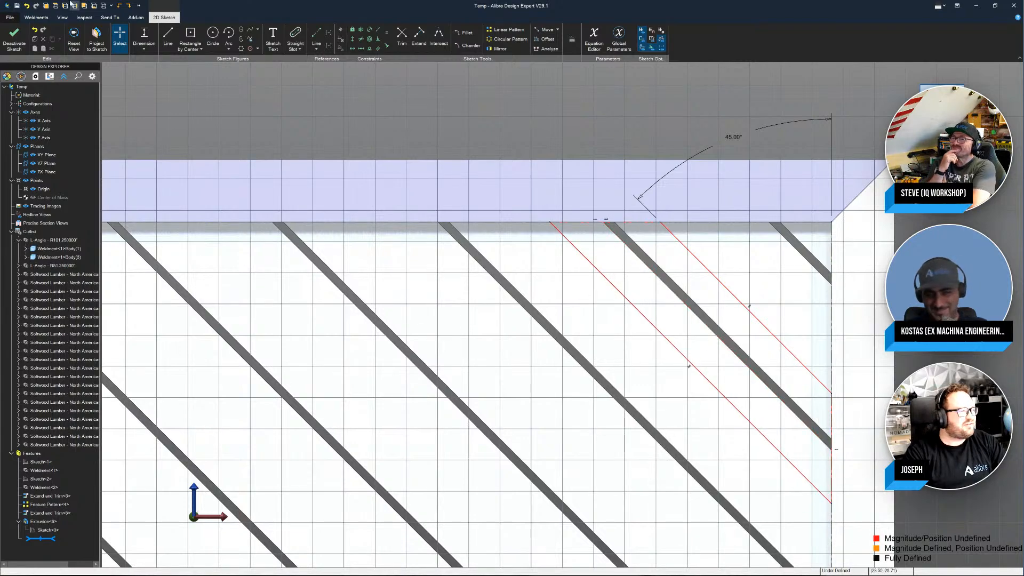
Step: Dimension the outer diagonal's upper end 5 inches from the inner frame corner, and the brace's upper edge at 5 inches
click(660, 223)
click(831, 223)
click(728, 98)
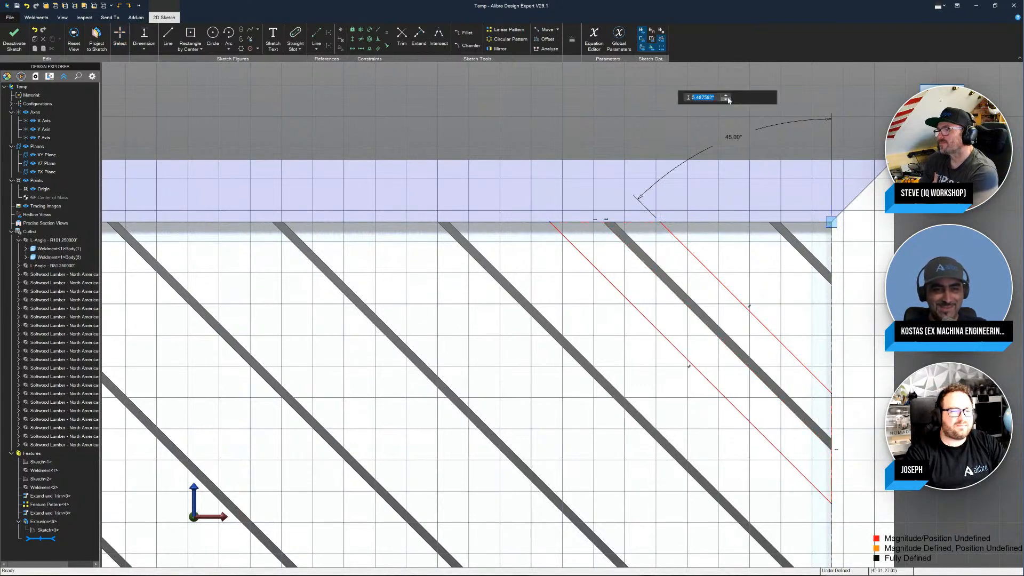
text(5)
key(Return)
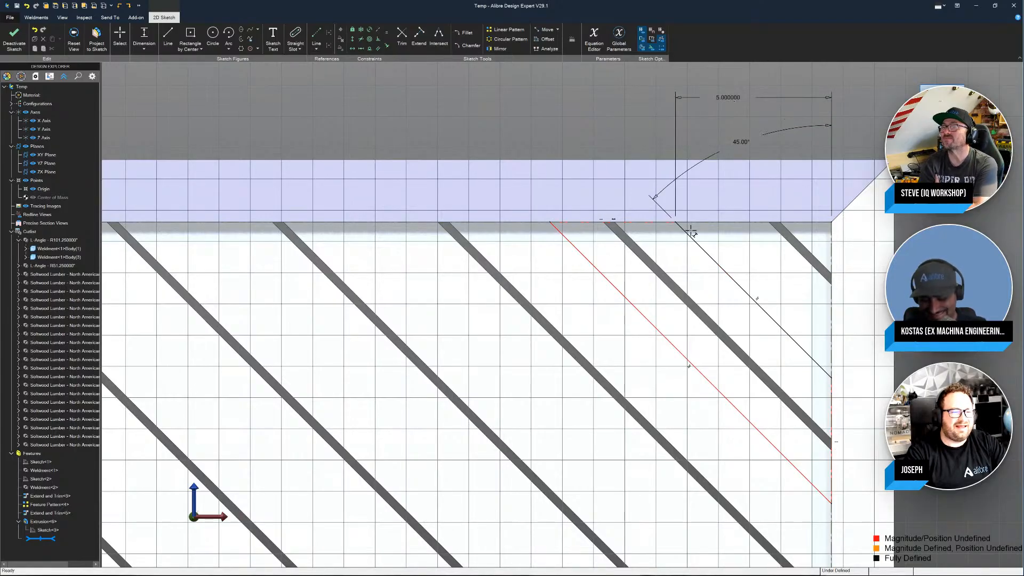
click(629, 223)
click(627, 110)
key(Return)
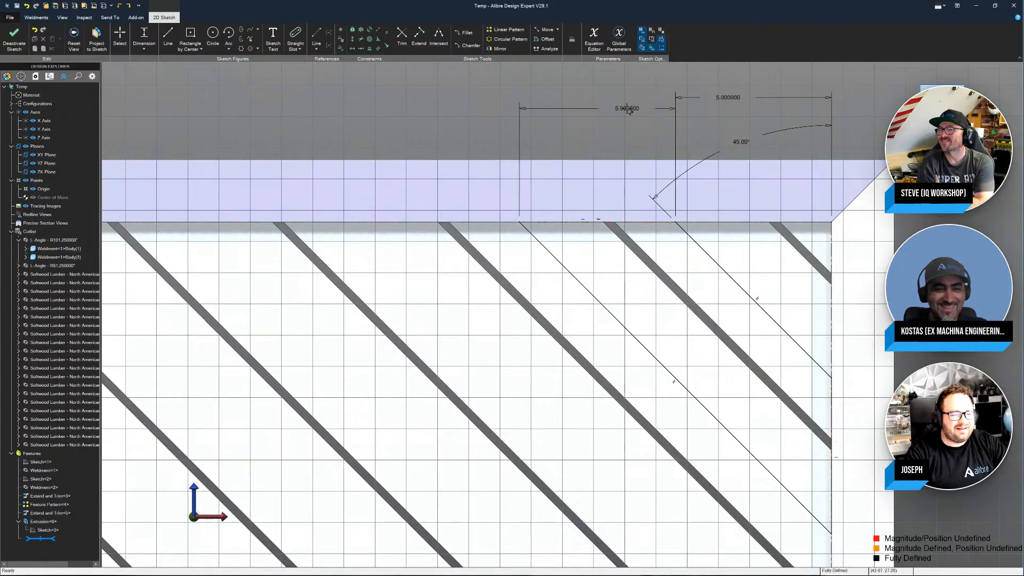
Step: Finish the sketch and extrude it as a boss 0.25 inches deep in the reversed direction
click(22, 45)
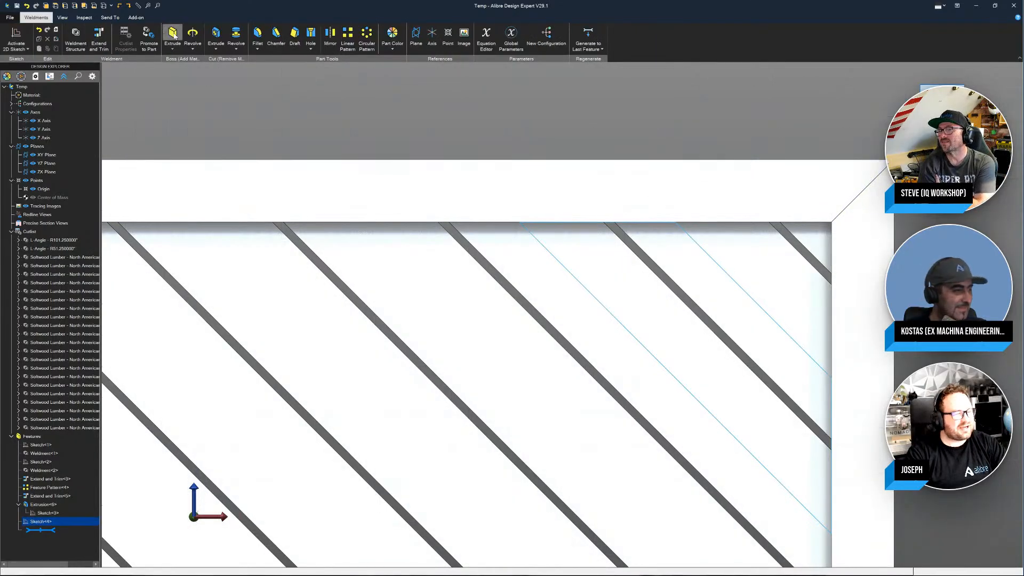
click(172, 35)
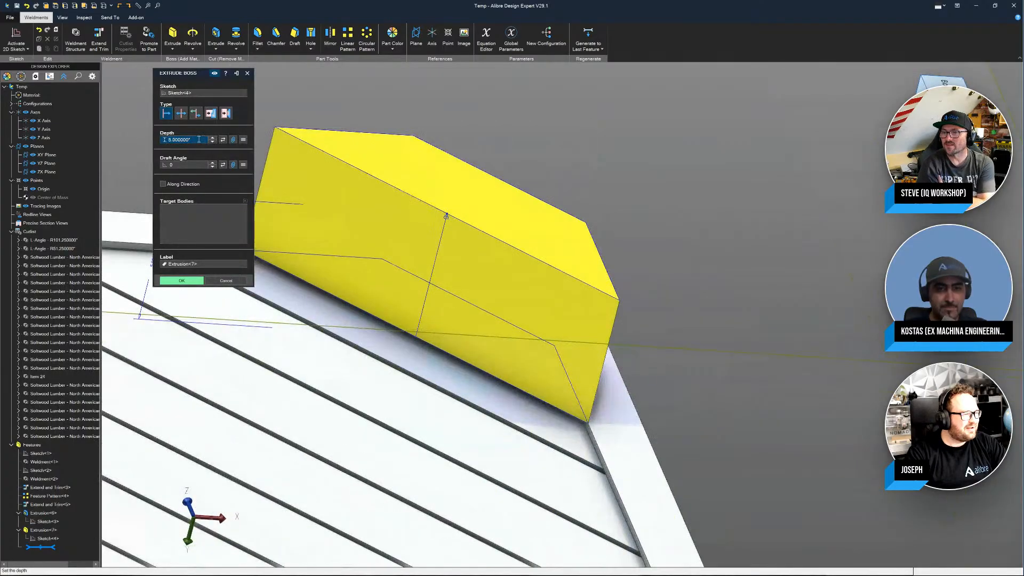
double_click(195, 137)
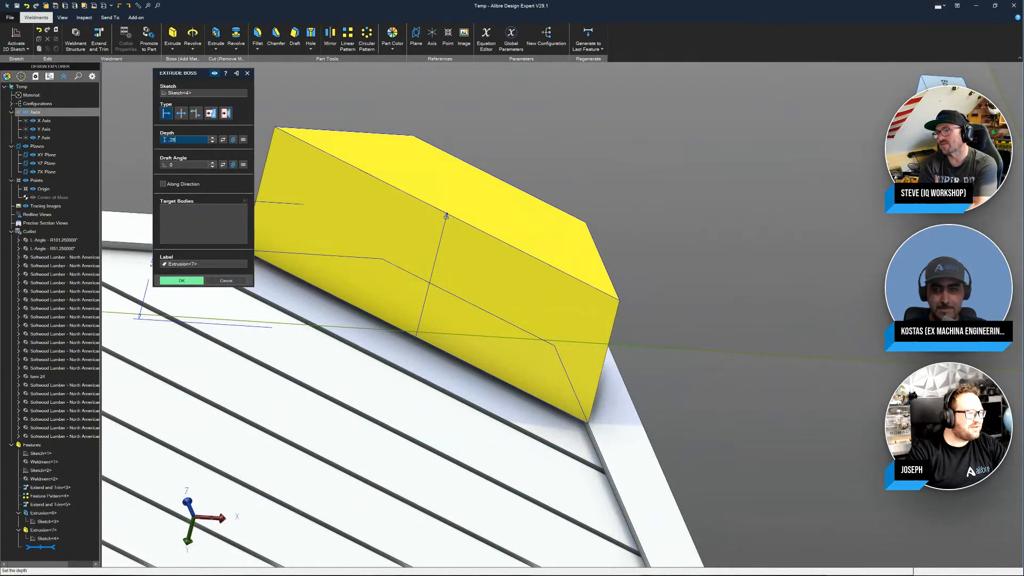
click(222, 140)
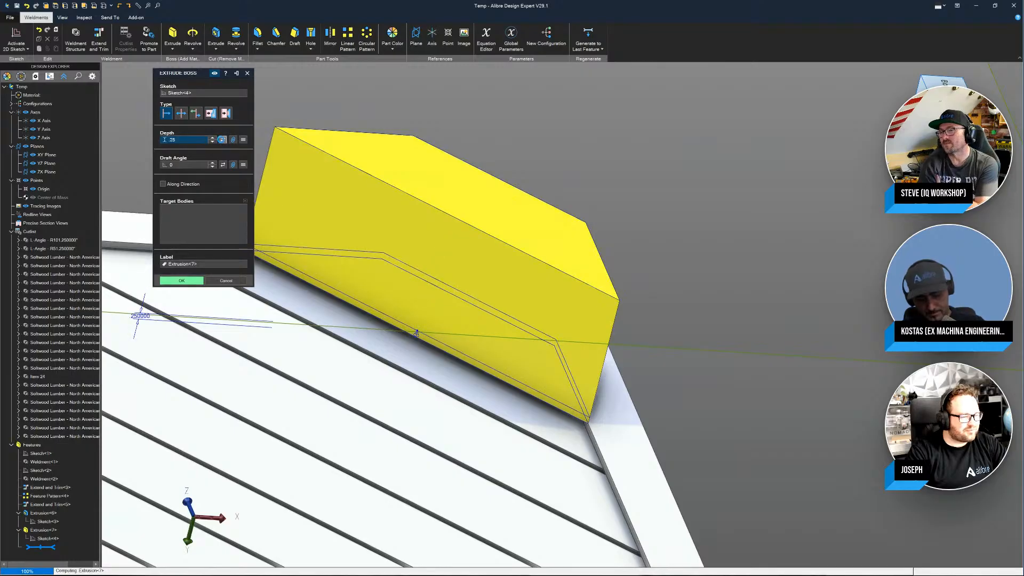
click(174, 281)
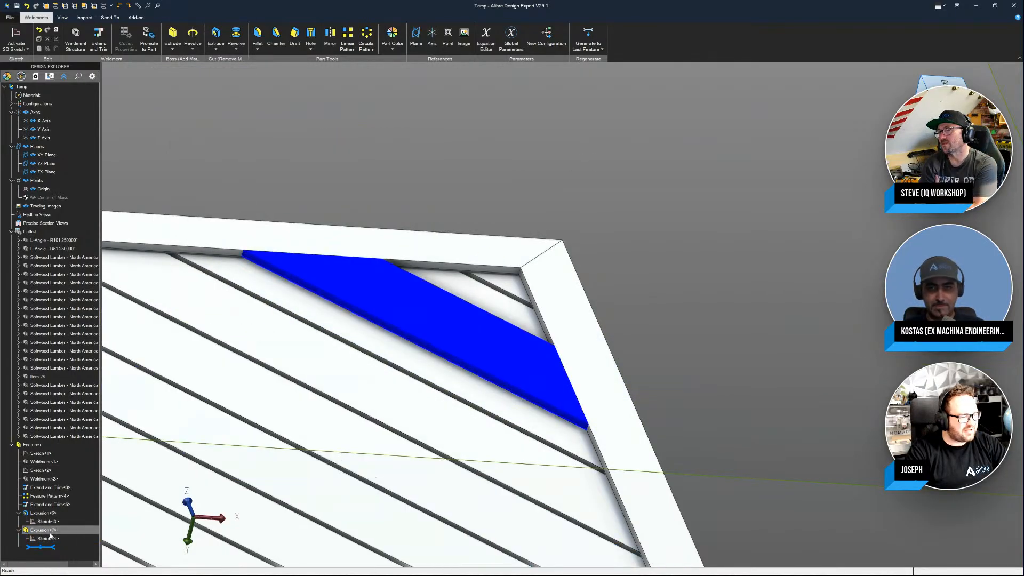
Step: Find the new corner brace as Item 24 in the cutlist and expand it down to its body's geometry
mouse_move(45, 546)
mouse_down()
mouse_move(50, 522)
mouse_move(48, 535)
mouse_up()
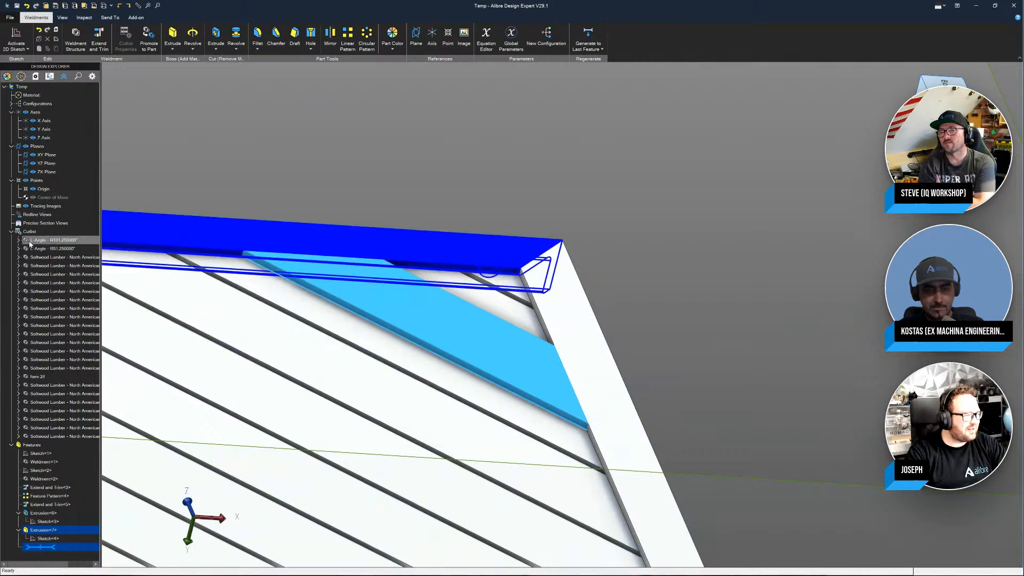
click(43, 377)
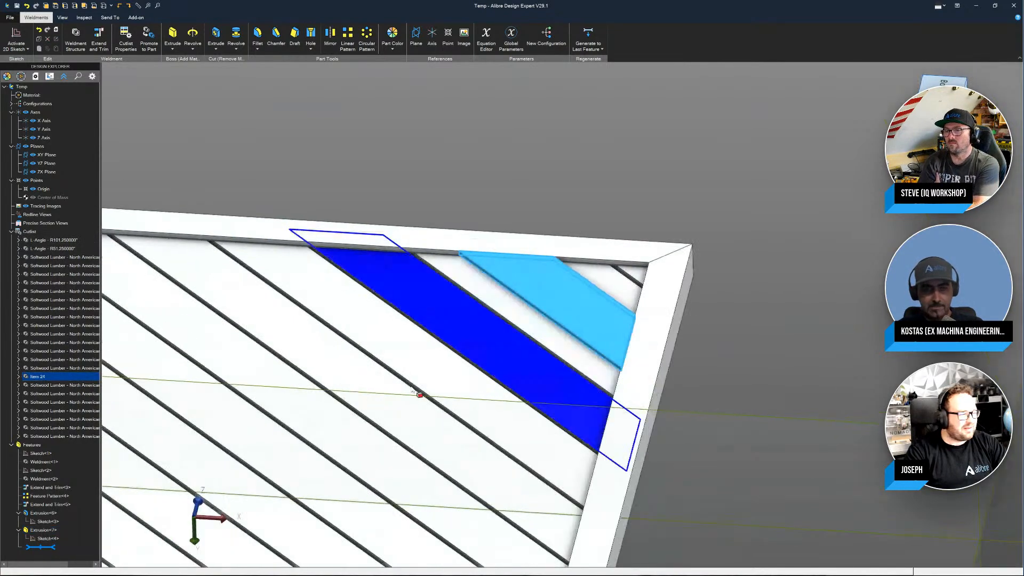
click(19, 378)
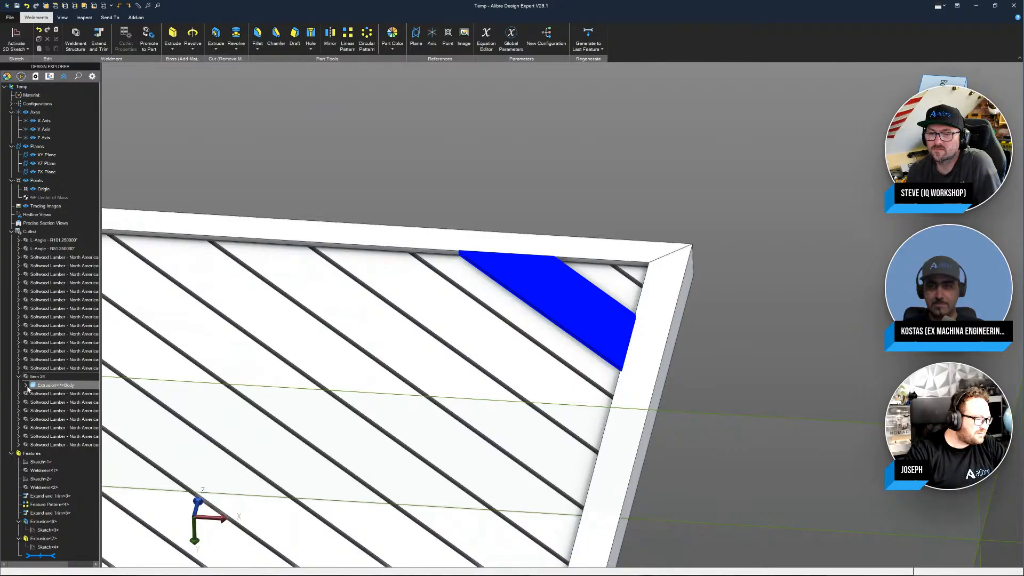
click(25, 385)
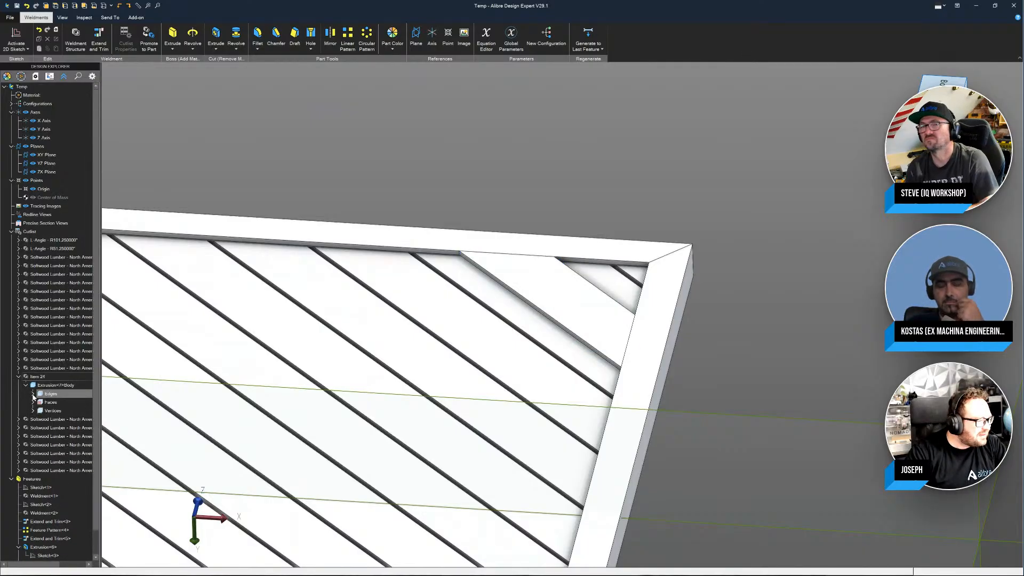
Step: Check the options available for the brace body, review Item 24's cutlist properties, and close them without changes
right_click(46, 386)
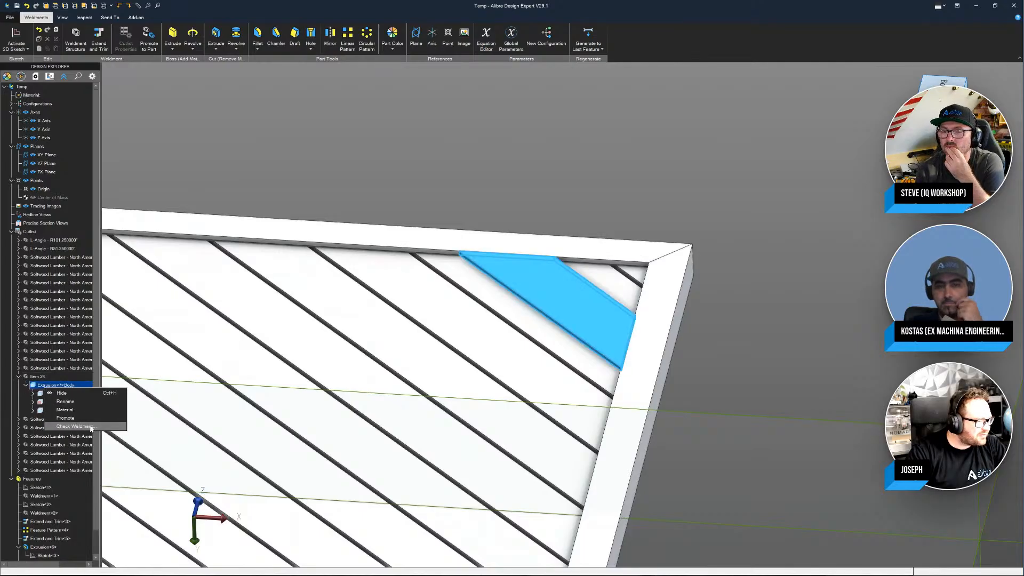
right_click(38, 376)
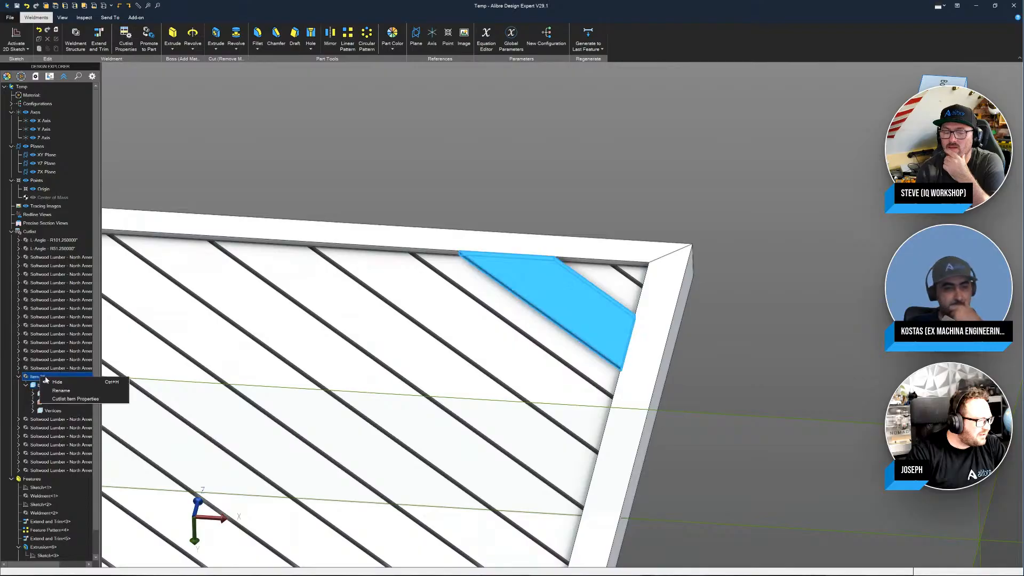
click(69, 400)
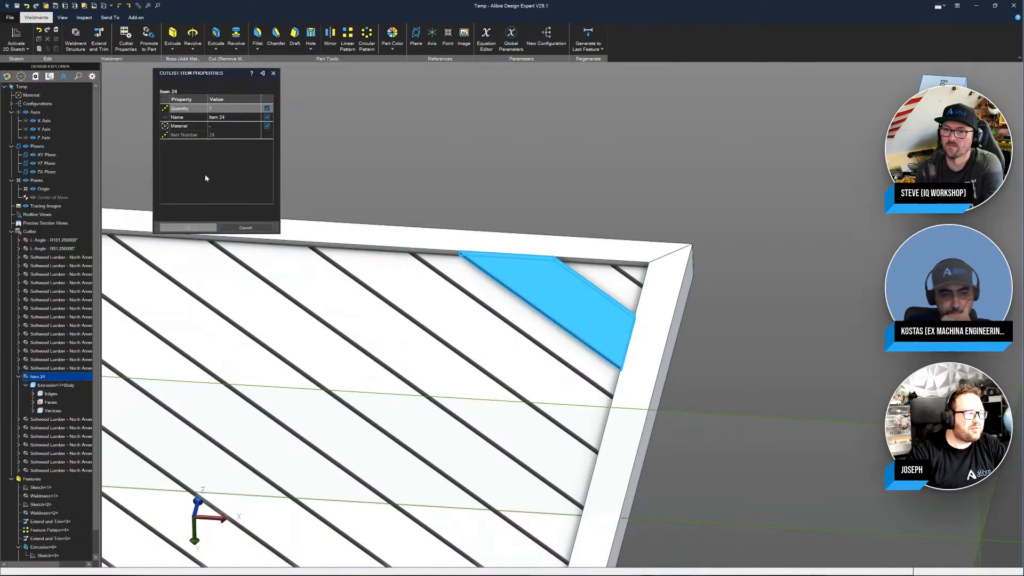
click(273, 75)
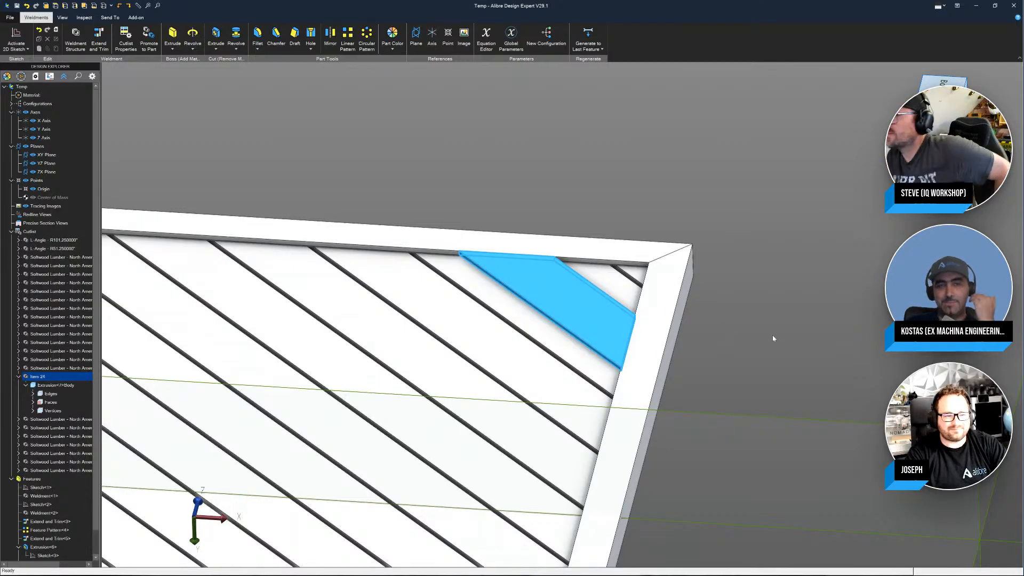
key(Escape)
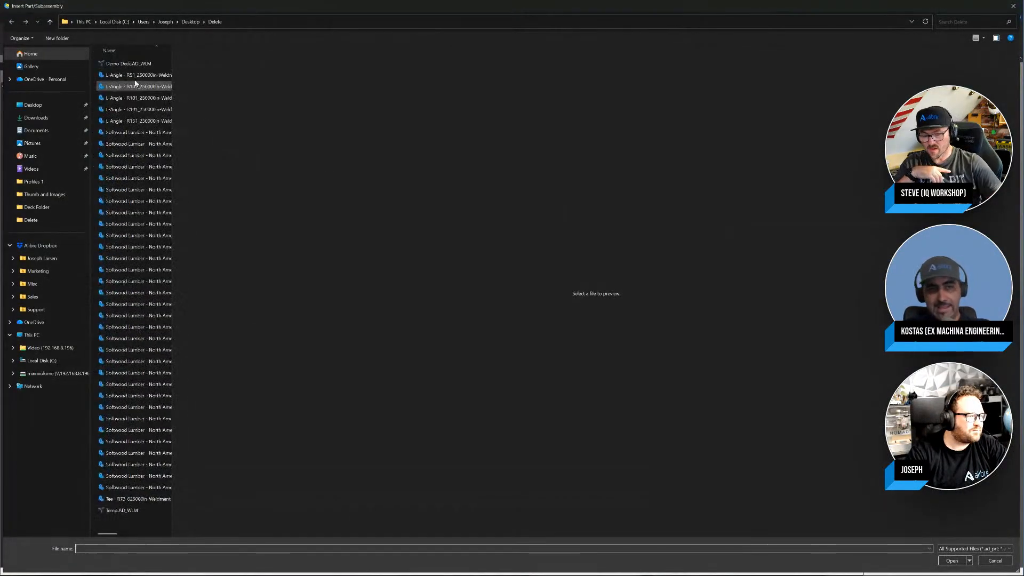
Step: Insert the Demo Deck weldment into the new assembly, place one instance, and view it from an angle
click(141, 64)
double_click(141, 64)
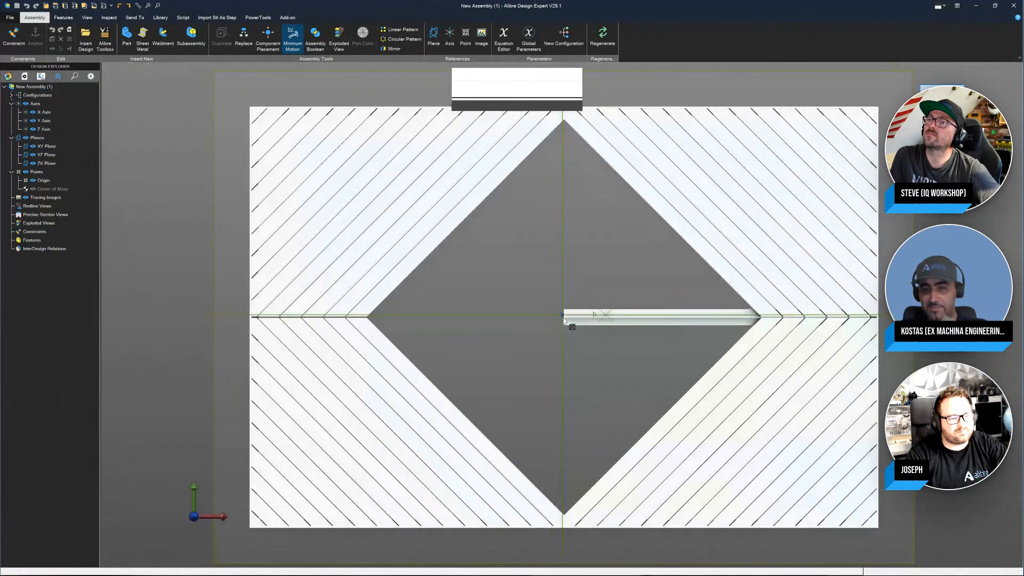
click(565, 105)
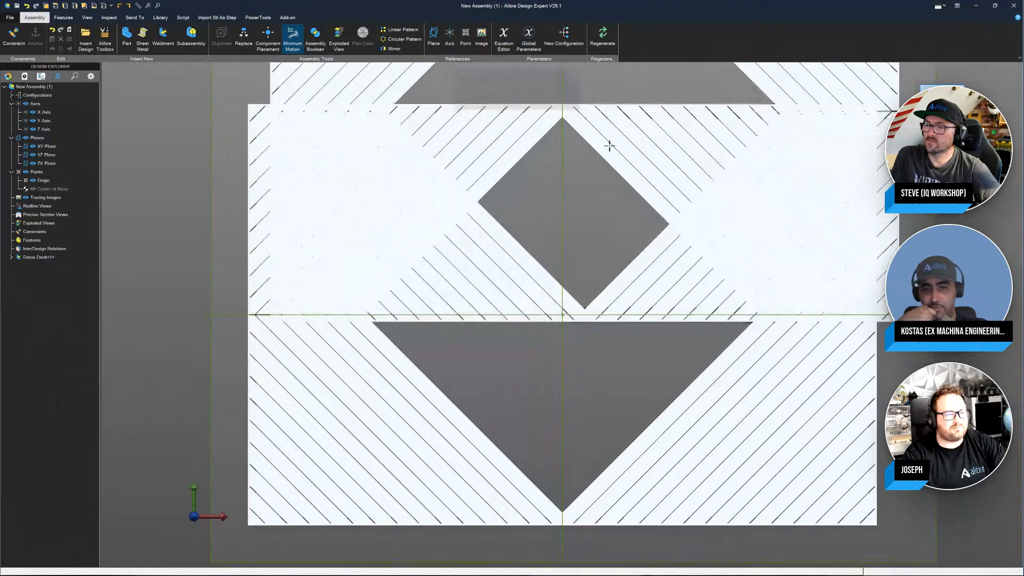
scroll(628, 167, down, 3)
middle_drag(665, 254, 643, 197)
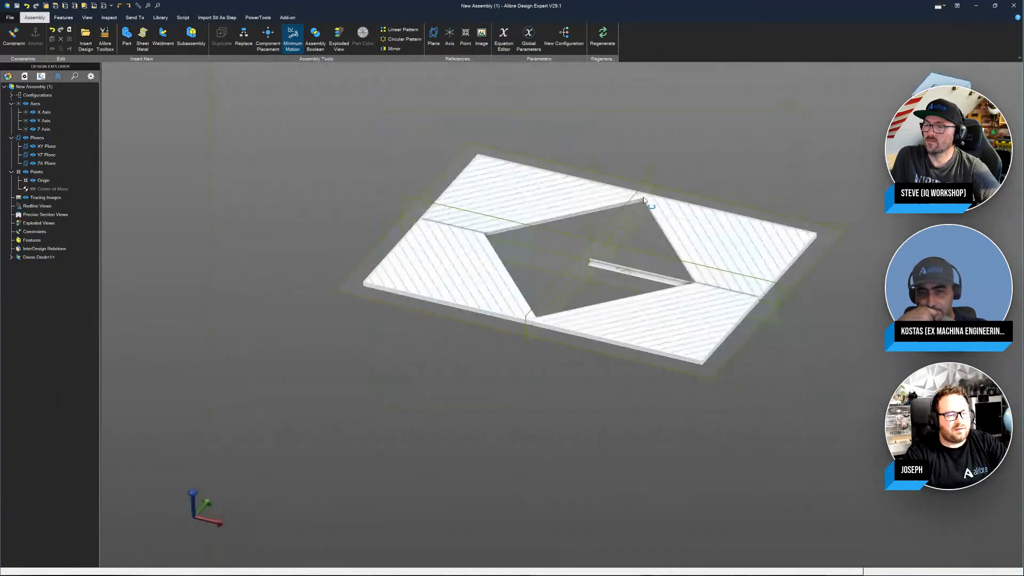
scroll(684, 217, up, 2)
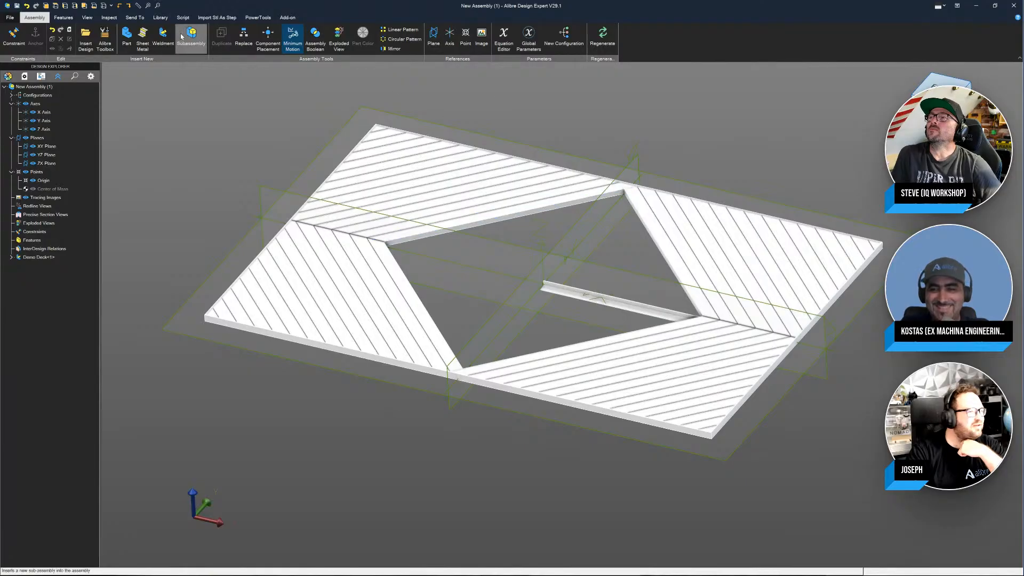
Step: Save the new assembly in the Delete folder under the name Demo Live
click(17, 5)
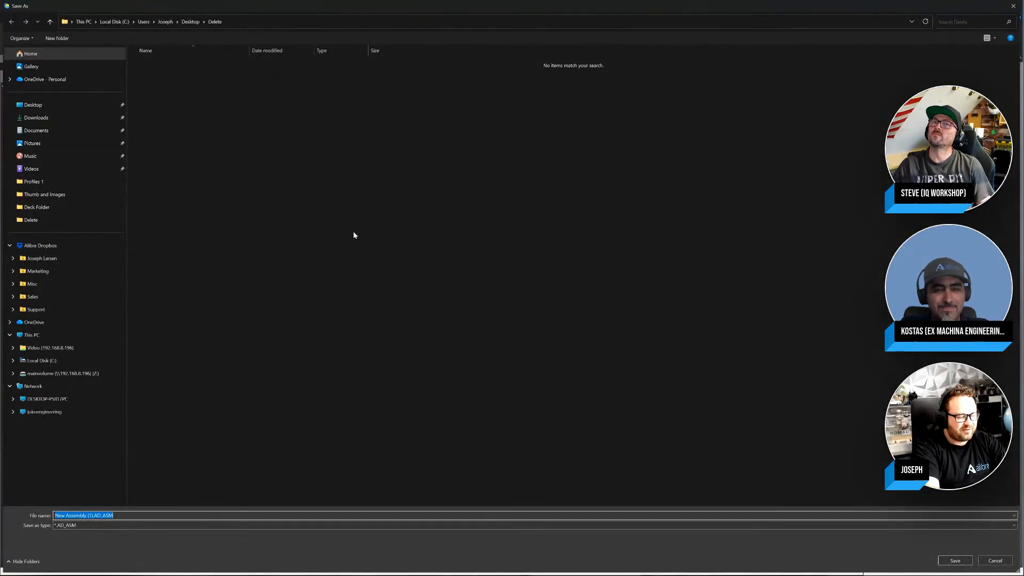
text(Dem)
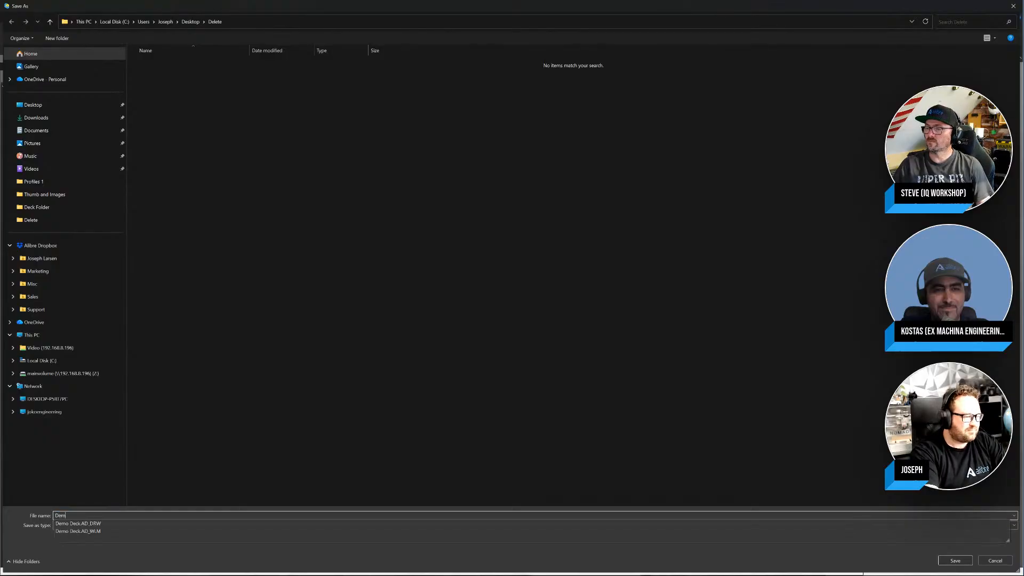
text(o Assy)
key(Return)
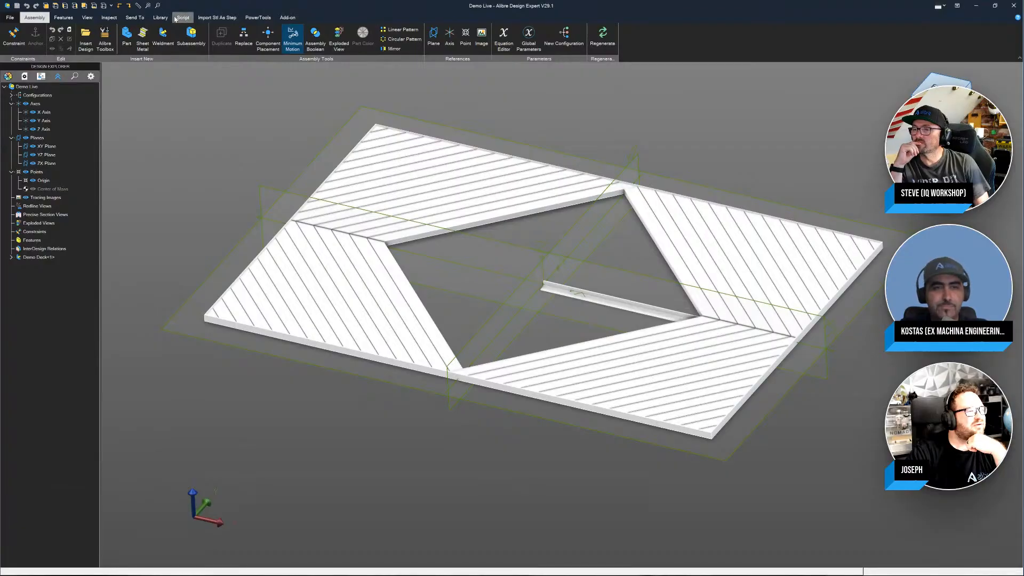
Step: Create a drawing of the assembly on the ANSI A Landscape template with front, top and right views at 1:53 scale
click(129, 18)
click(17, 47)
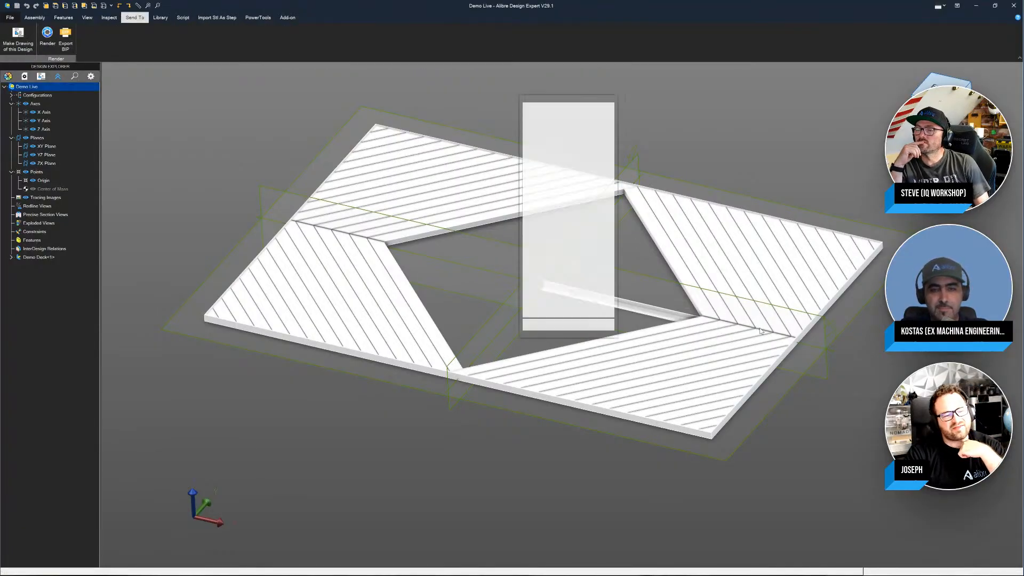
click(556, 332)
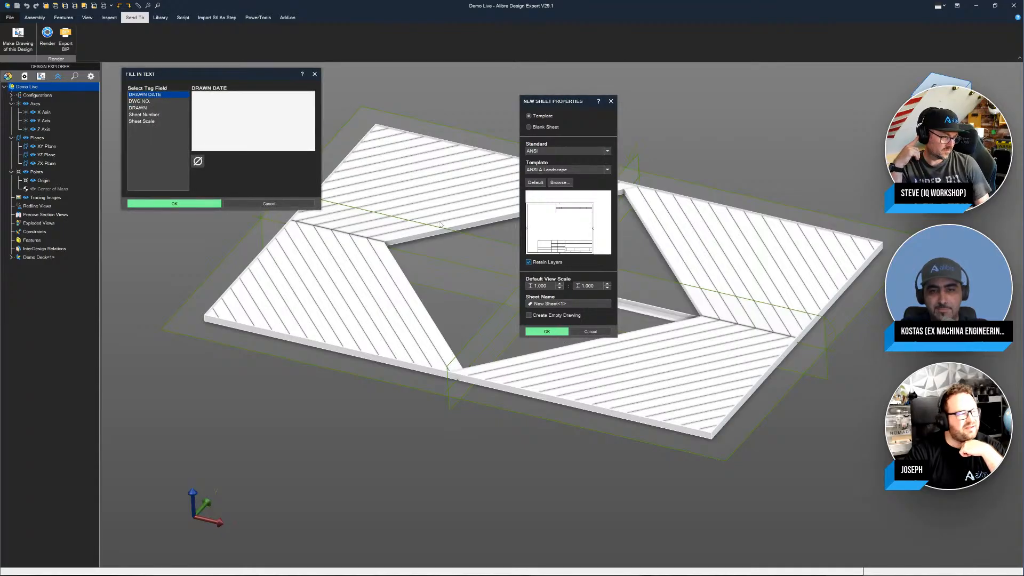
click(186, 204)
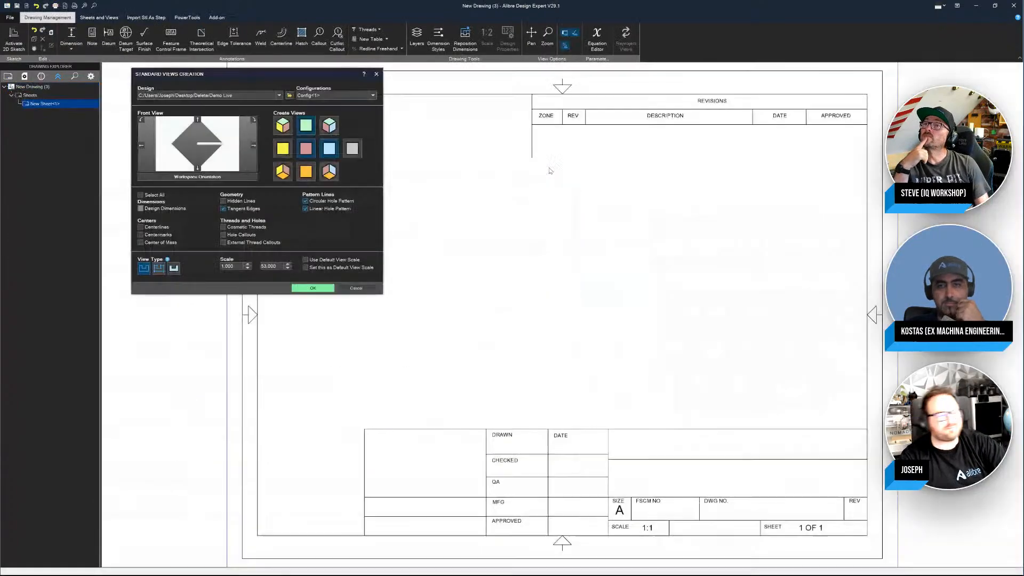
click(311, 288)
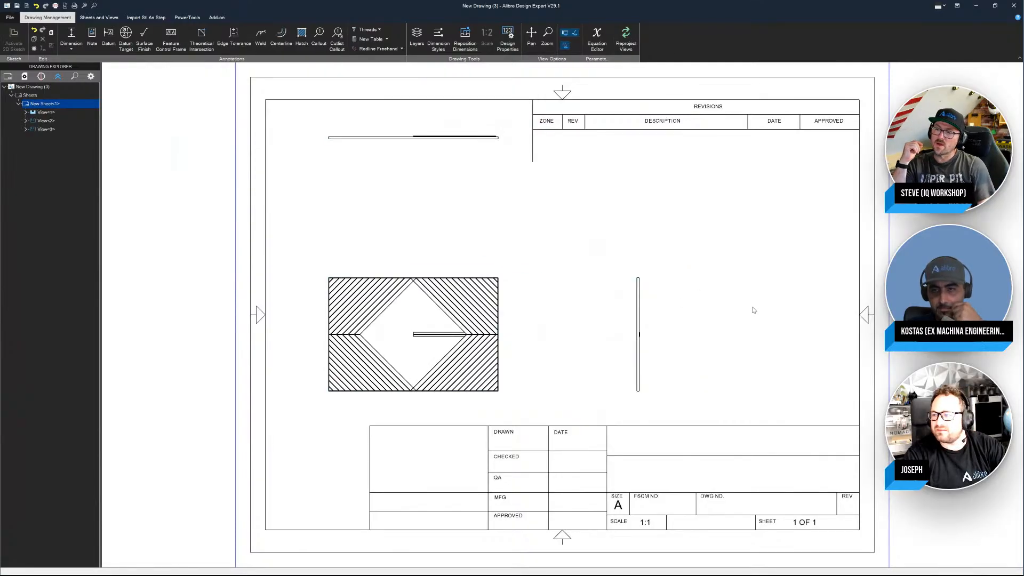
Step: Create a new bill of materials for the assembly from the BOM ANSI ABC template and place it above the front view
scroll(771, 300, down, 2)
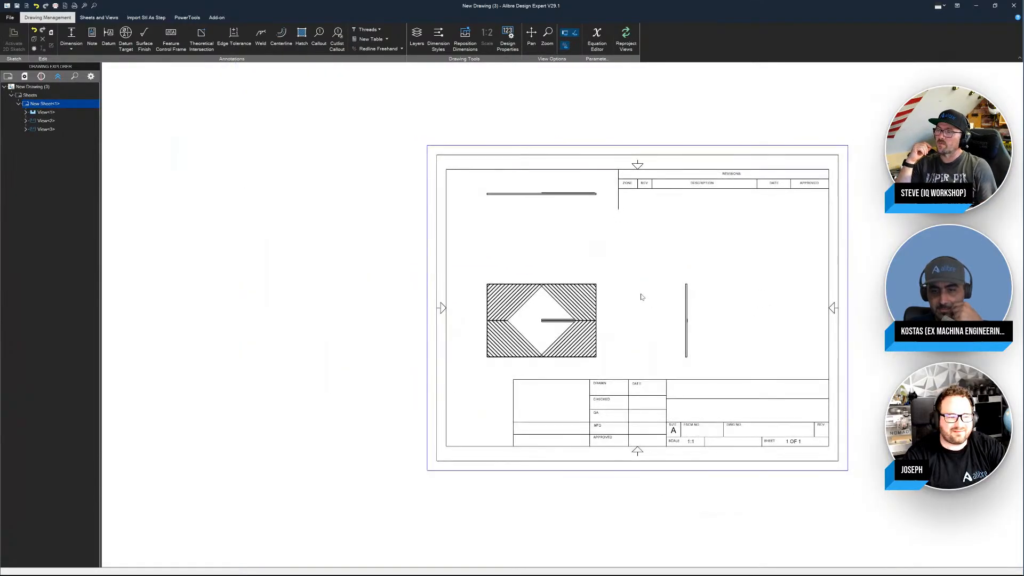
scroll(642, 297, up, 2)
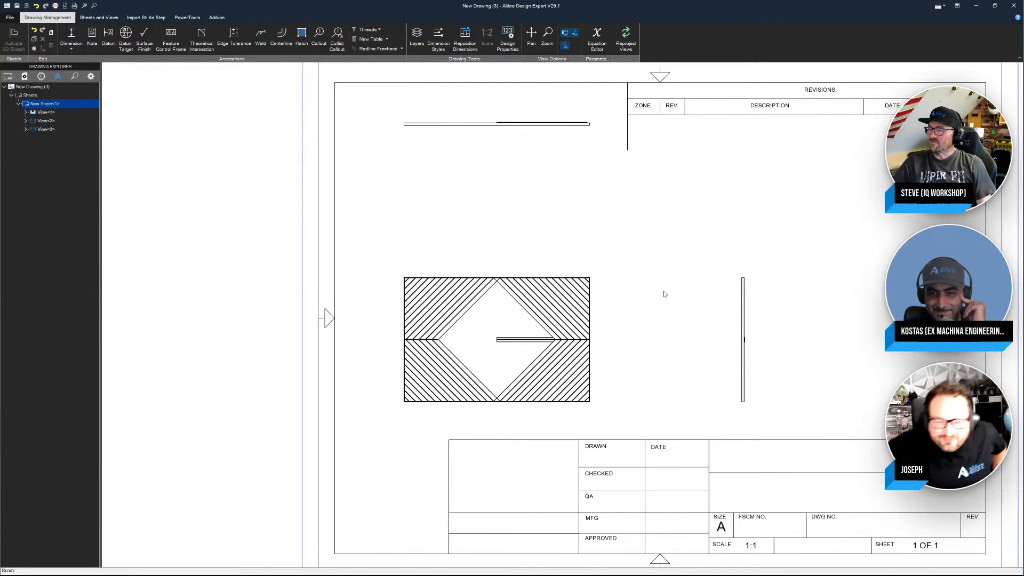
scroll(508, 313, up, 2)
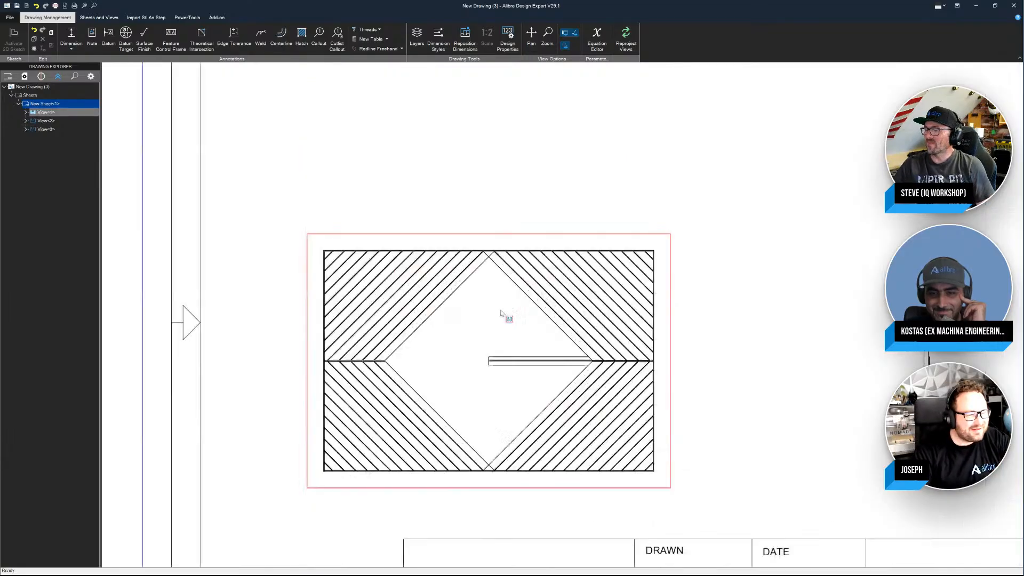
scroll(387, 313, down, 3)
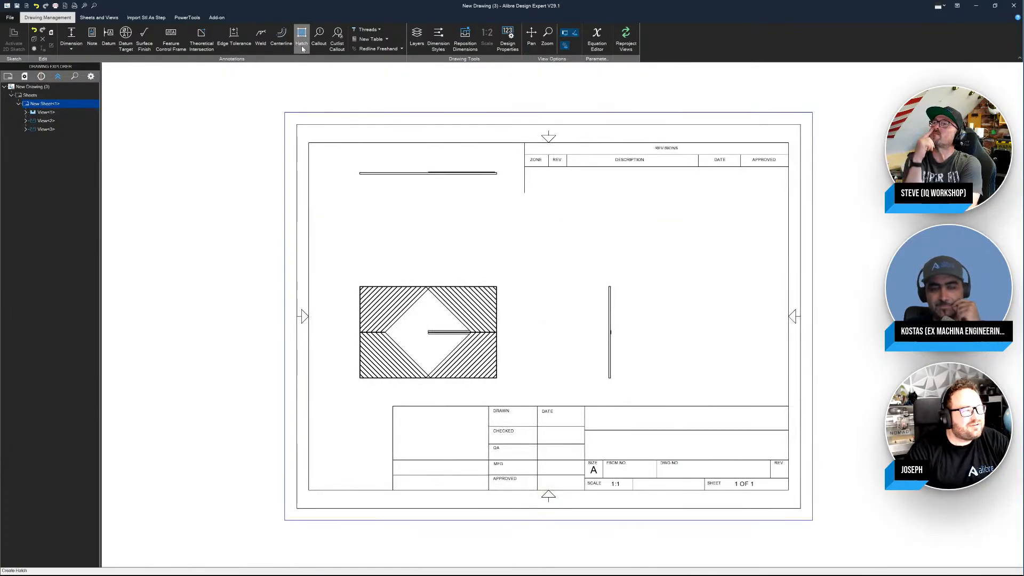
click(99, 18)
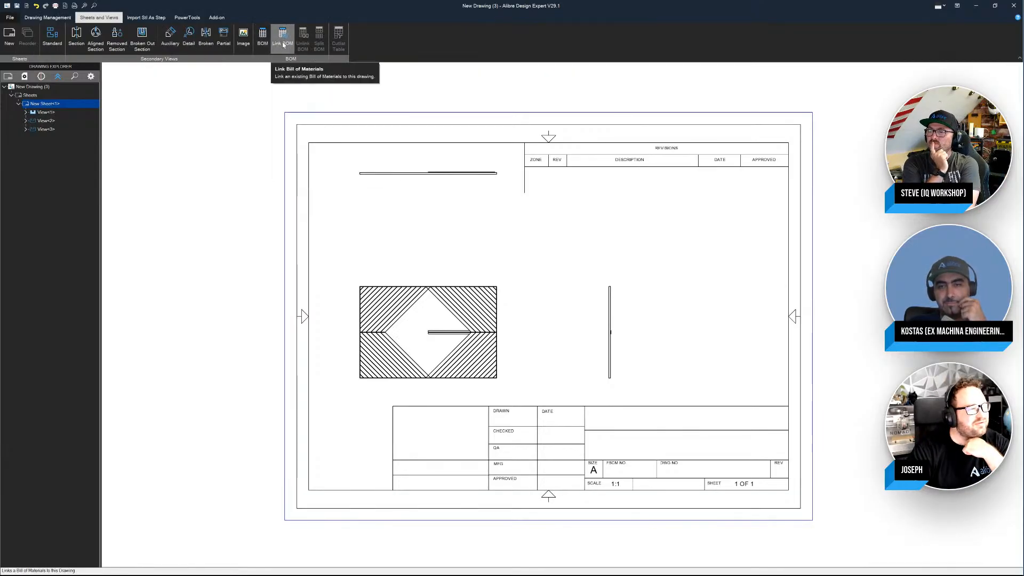
click(263, 48)
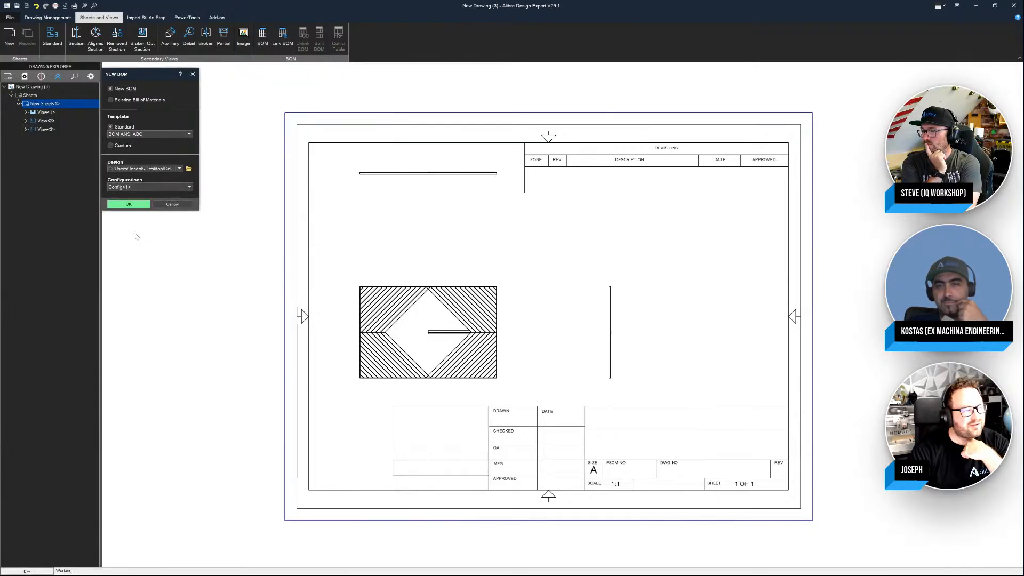
click(132, 207)
scroll(696, 244, down, 3)
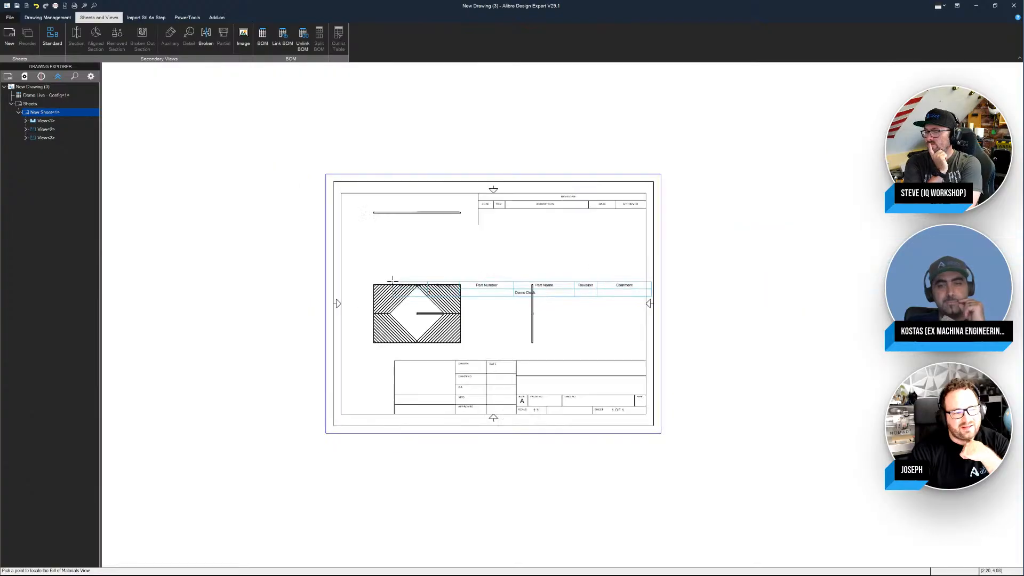
click(396, 242)
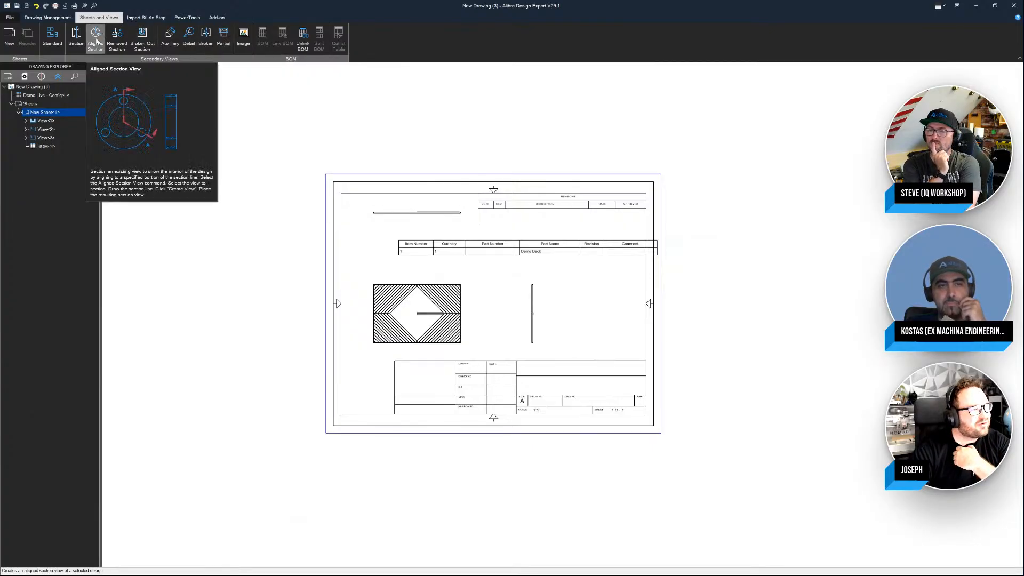
click(399, 301)
scroll(393, 289, up, 2)
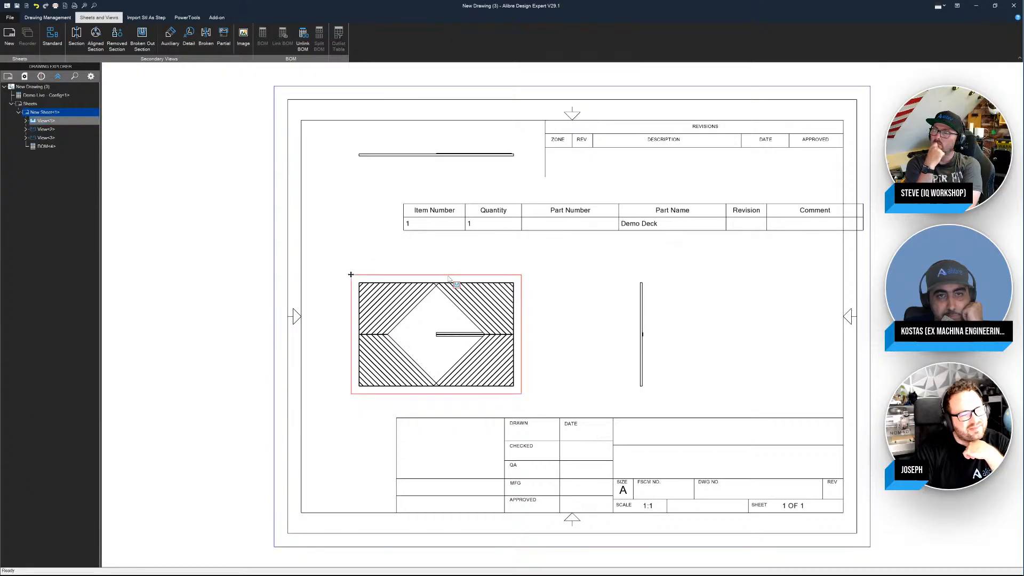
Step: Return to the Demo Live assembly and sketch a circle on the deck's long front side face, near its corner
click(976, 6)
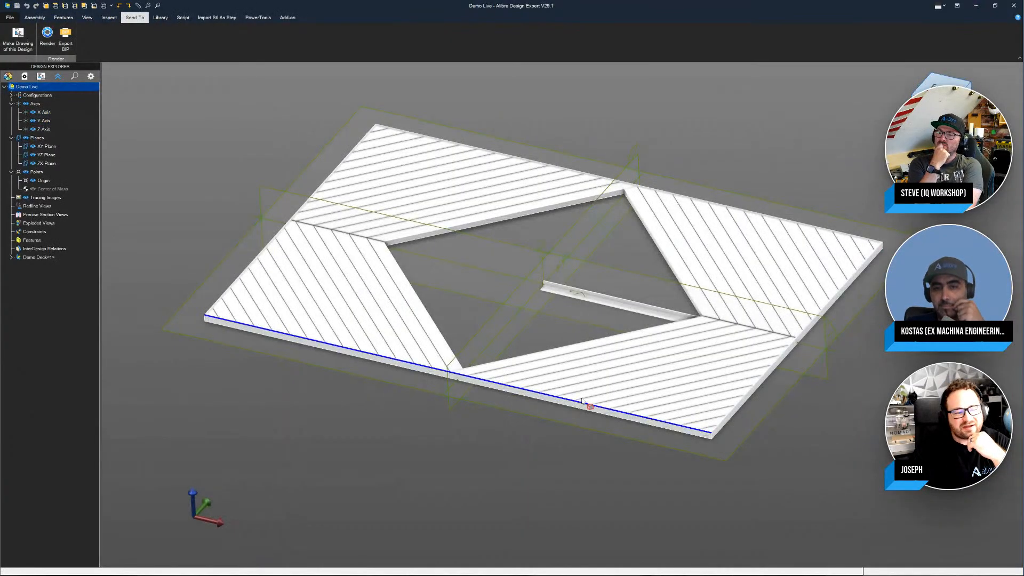
scroll(683, 437, up, 5)
scroll(683, 437, up, 3)
click(736, 473)
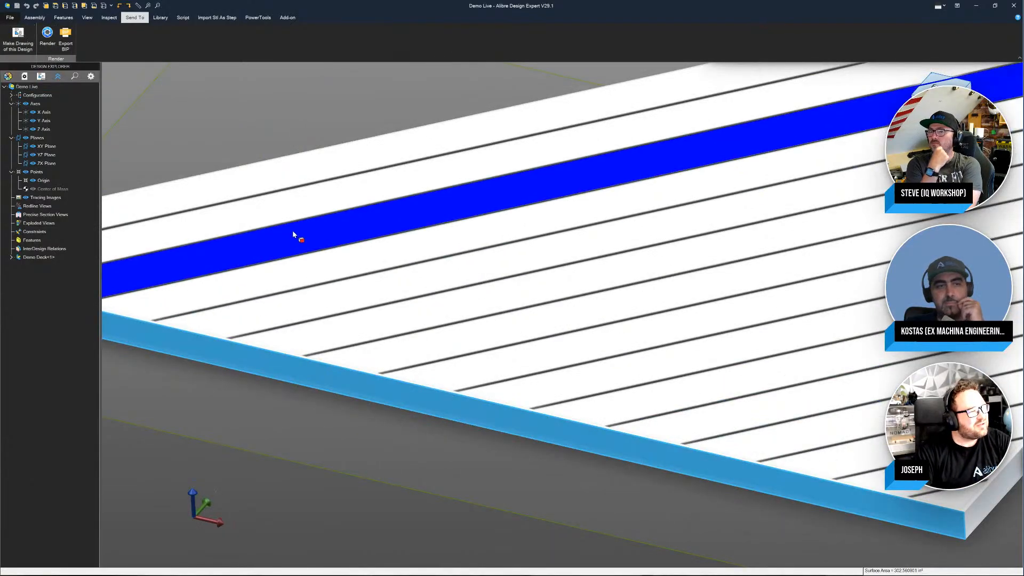
scroll(295, 235, down, 3)
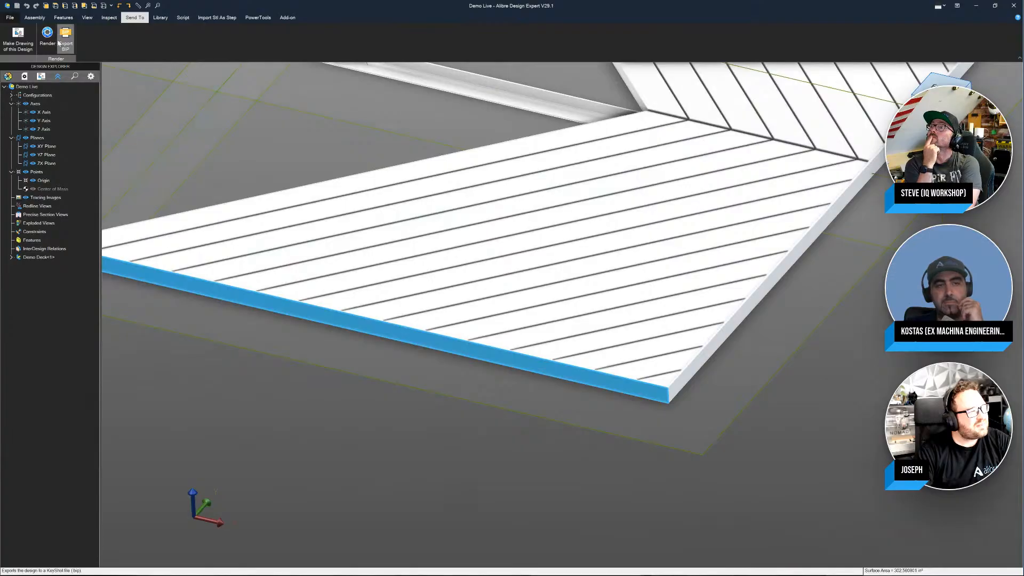
click(35, 17)
click(64, 17)
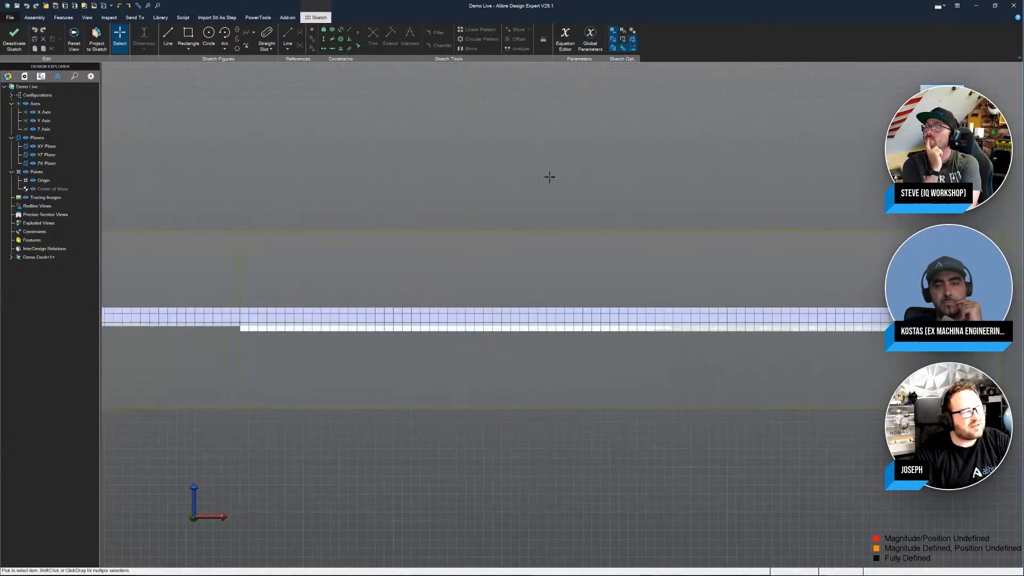
click(209, 33)
click(648, 219)
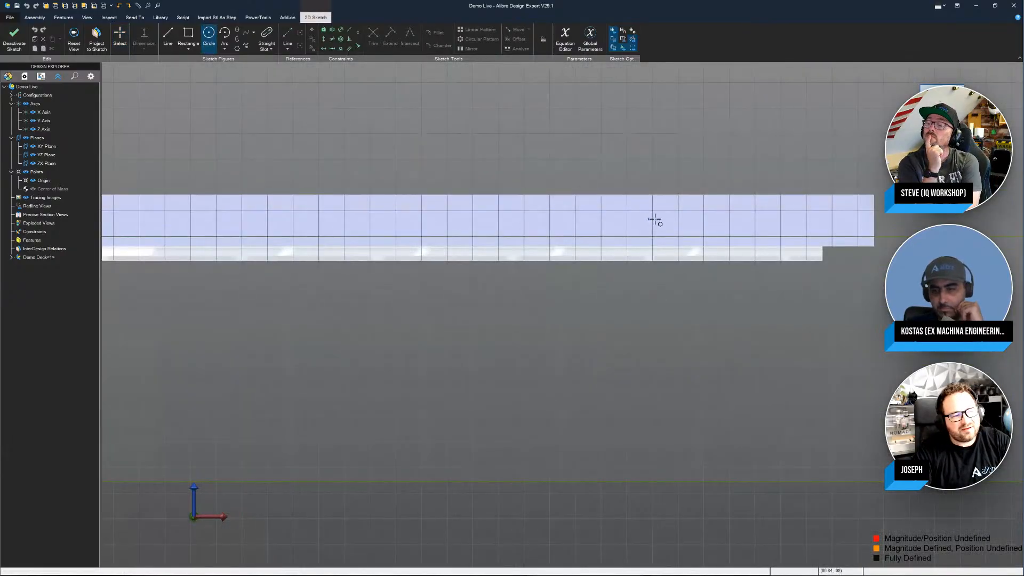
click(667, 219)
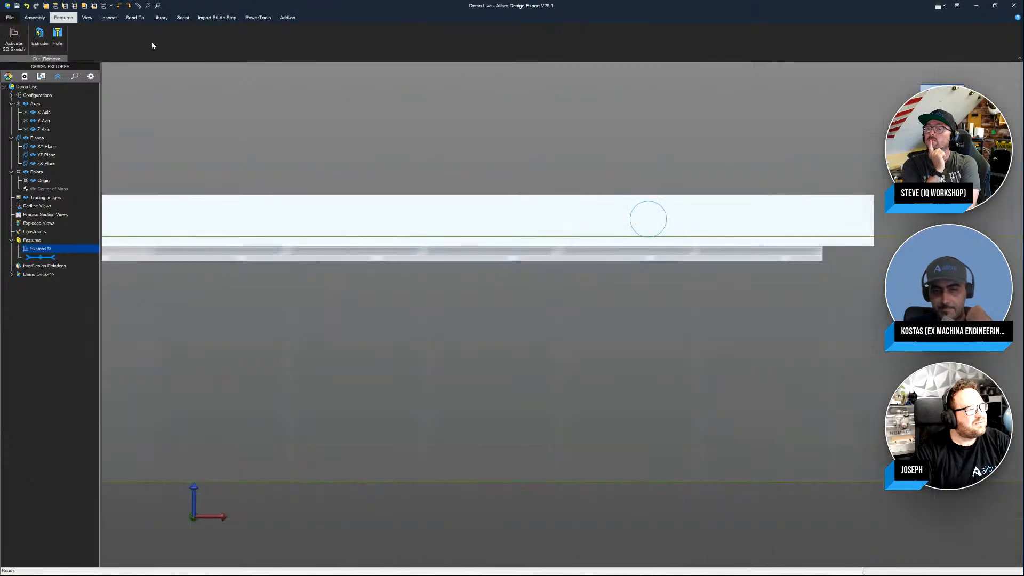
click(40, 40)
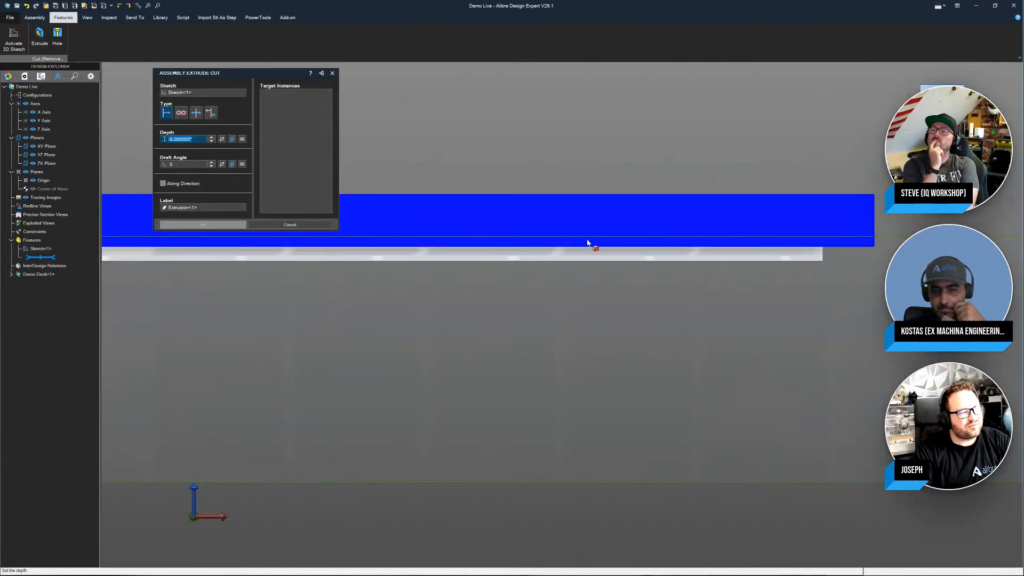
click(299, 130)
middle_drag(574, 248, 655, 280)
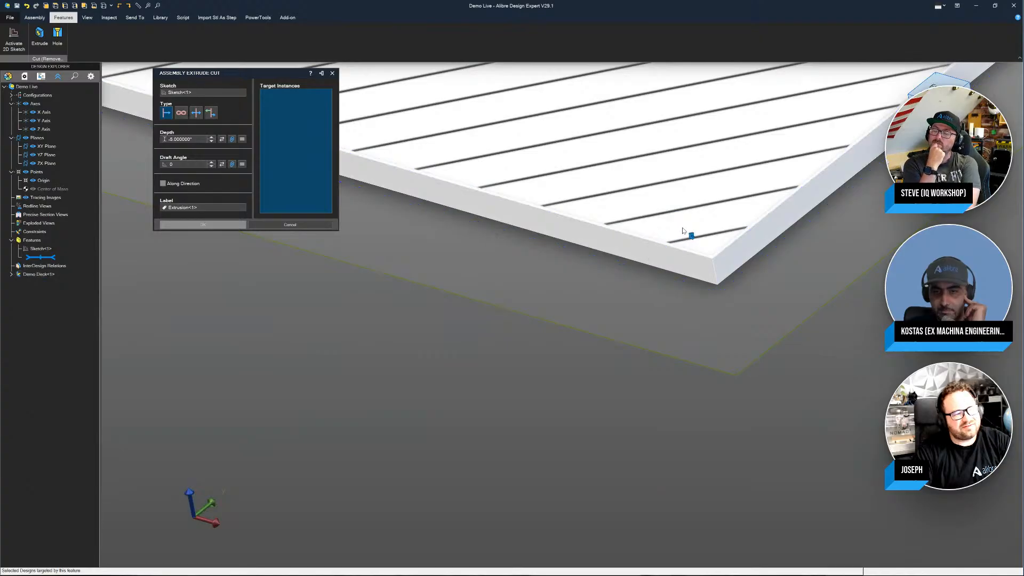
middle_drag(363, 352, 507, 320)
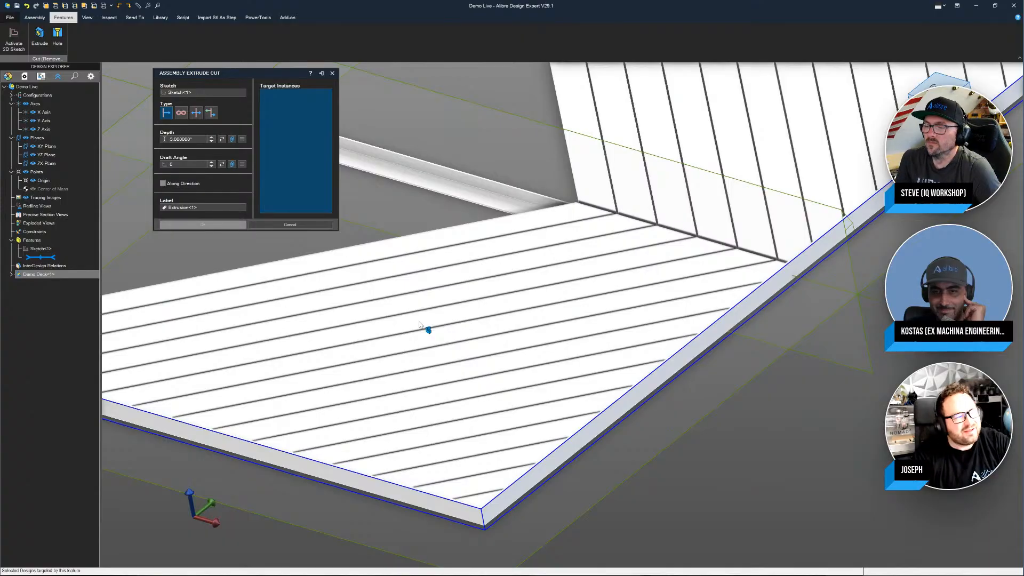
click(181, 113)
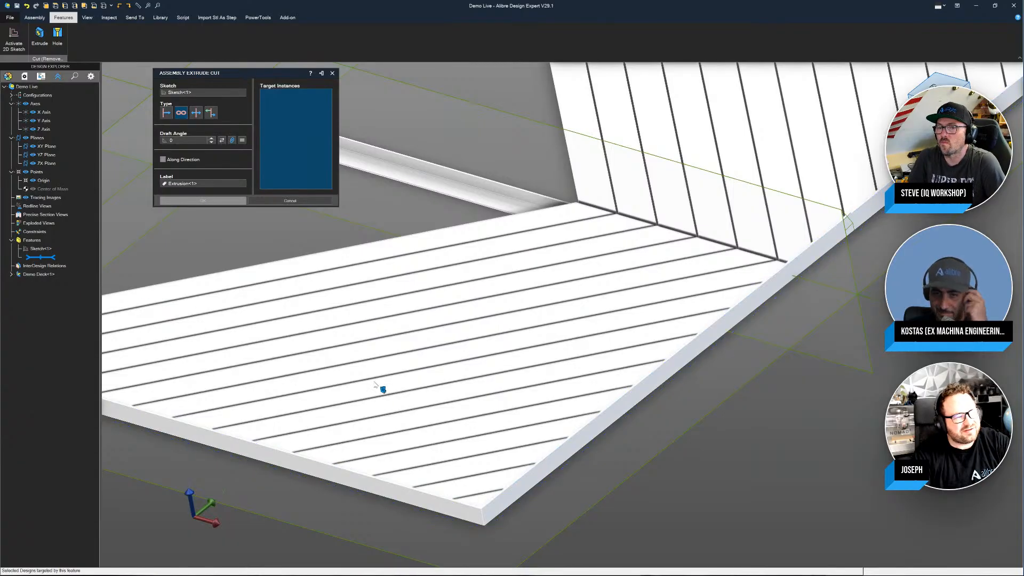
click(332, 73)
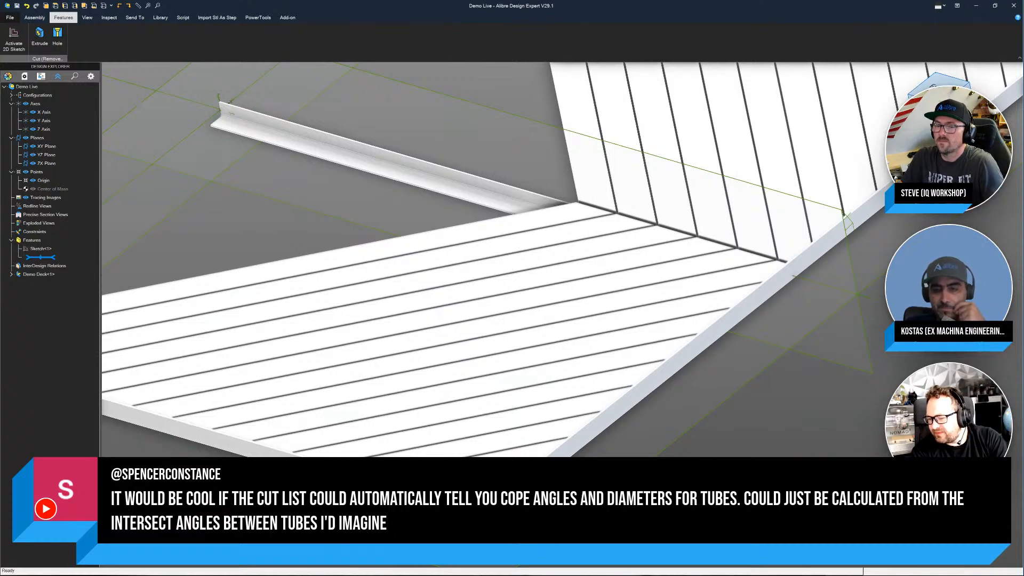
Step: Switch back to the assembly's new drawing and close it
key(alt+Tab)
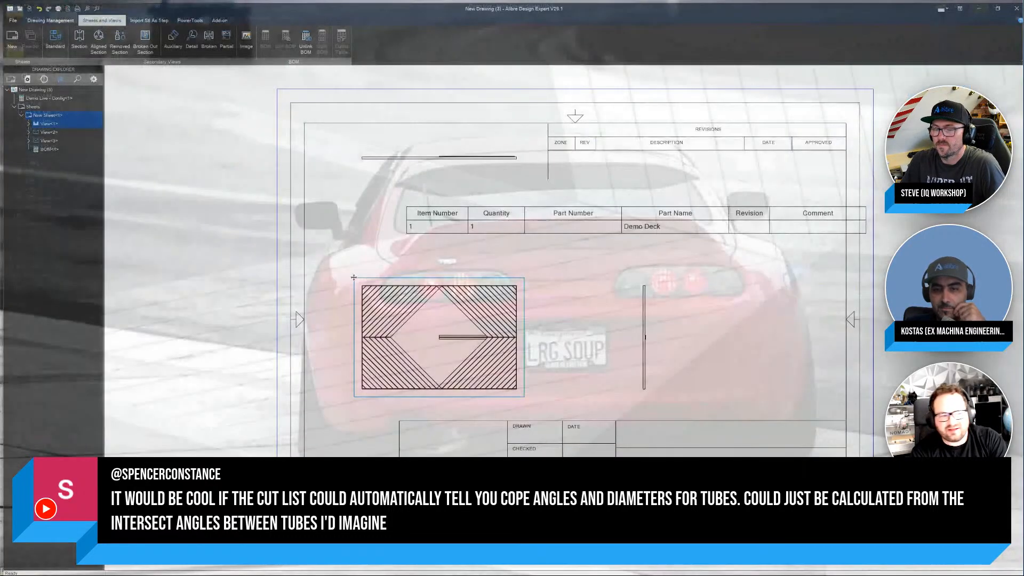
click(1013, 5)
click(511, 307)
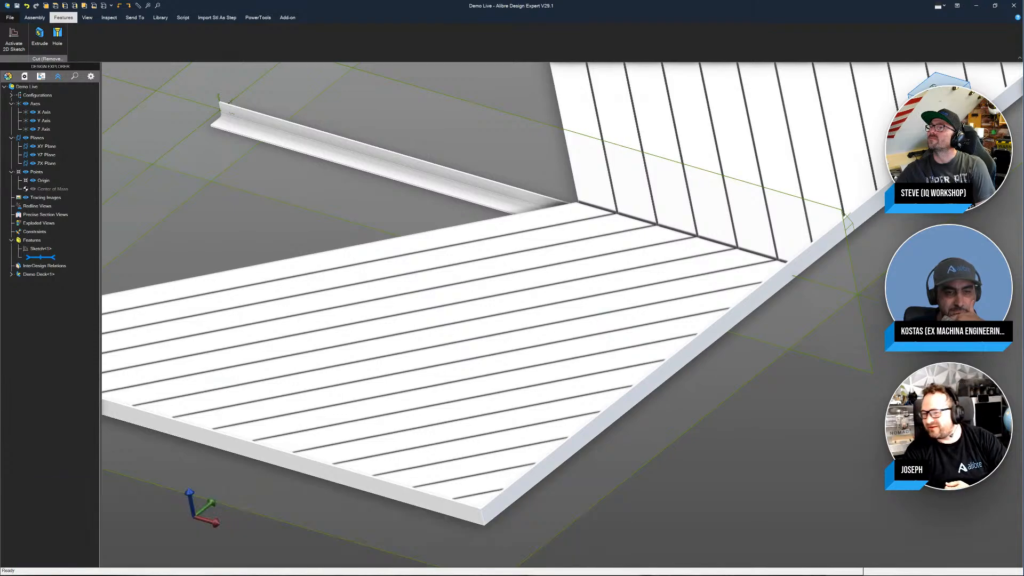
scroll(850, 408, down, 4)
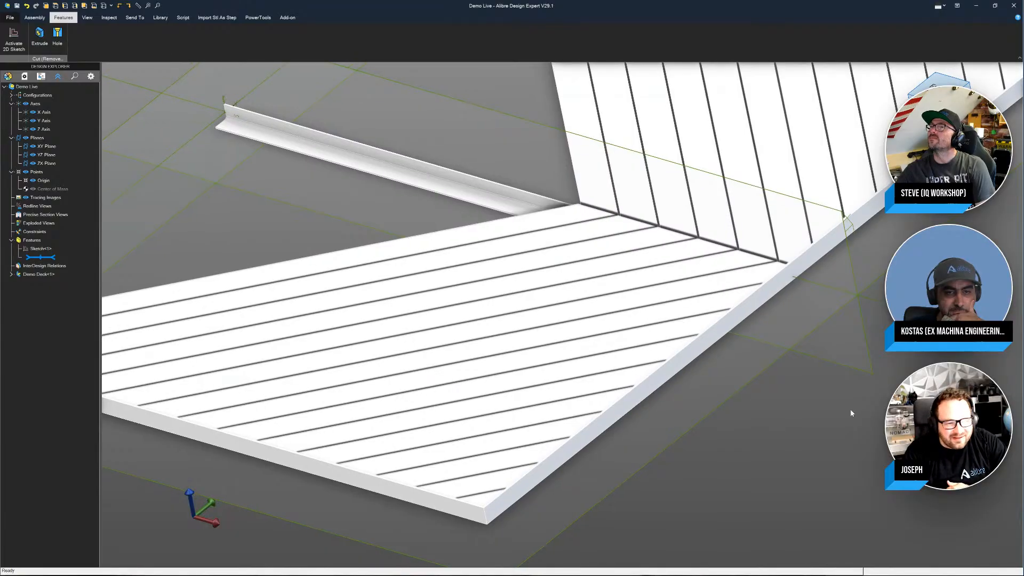
scroll(851, 413, down, 4)
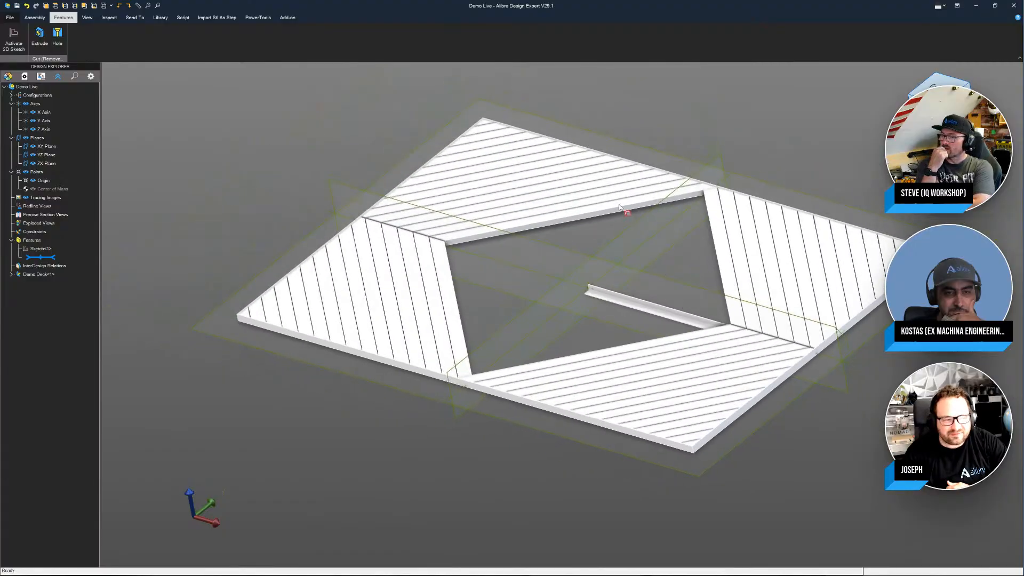
scroll(620, 170, up, 4)
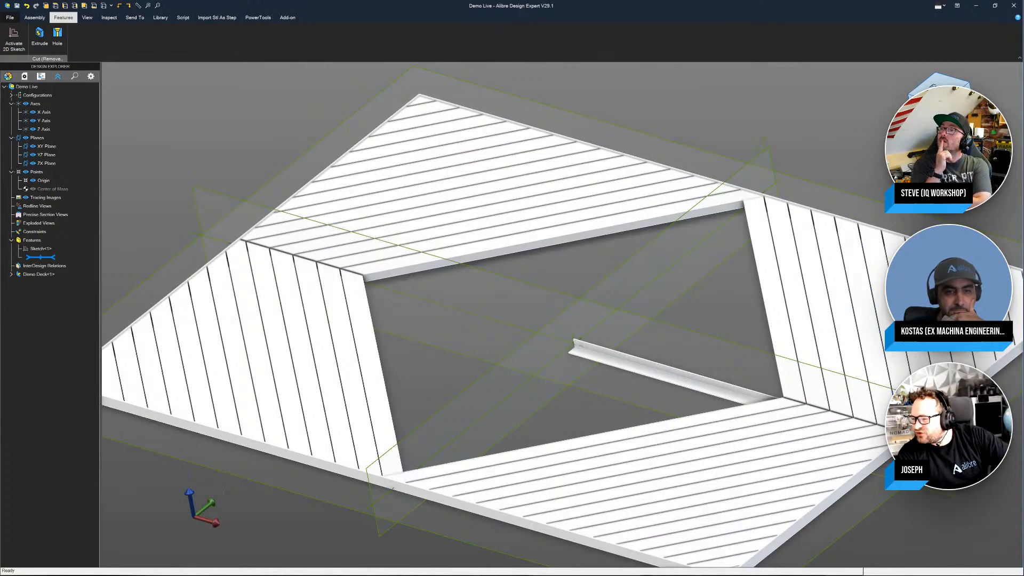
Step: Leave the assembly and open the New Weldment Frame weldment from the recent files
click(975, 6)
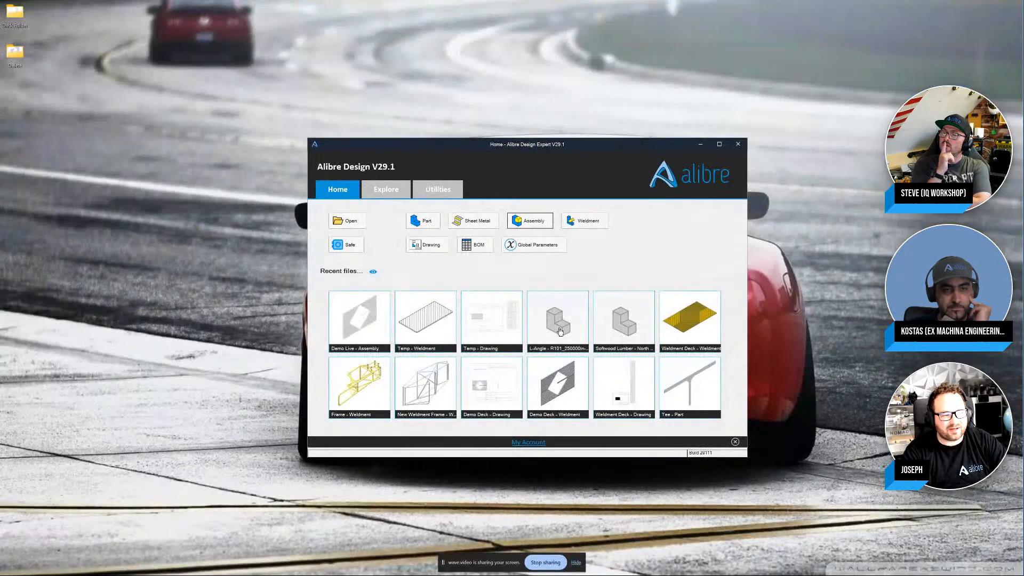
click(423, 382)
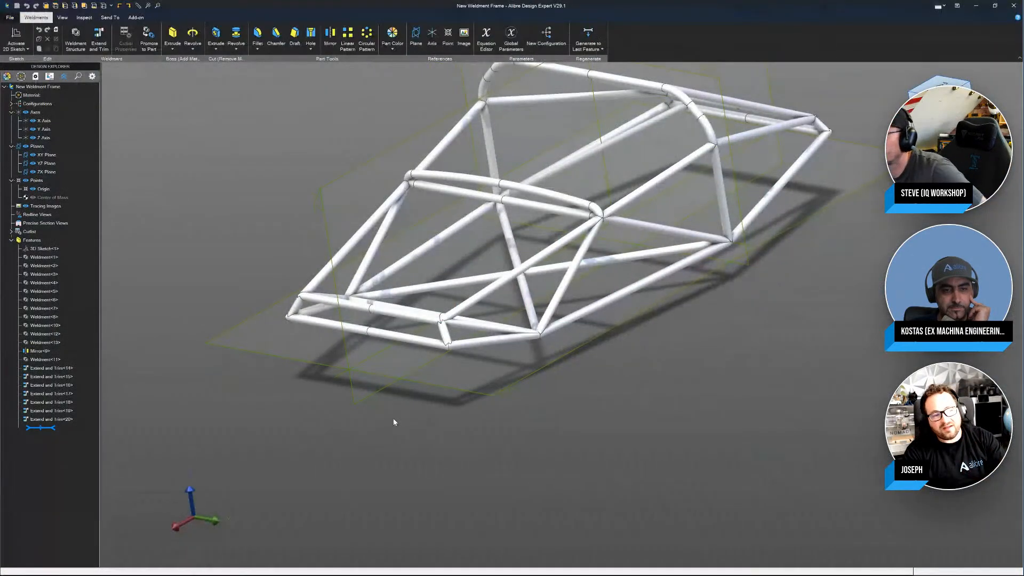
middle_drag(575, 210, 606, 287)
scroll(589, 276, down, 1)
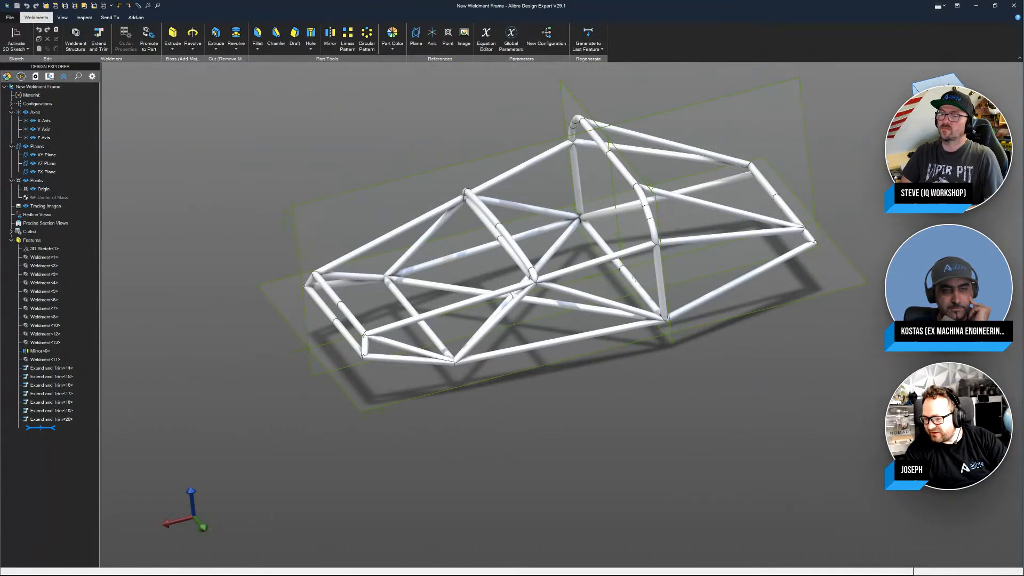
Step: Bring up the home window and open the Rack weldment
click(539, 565)
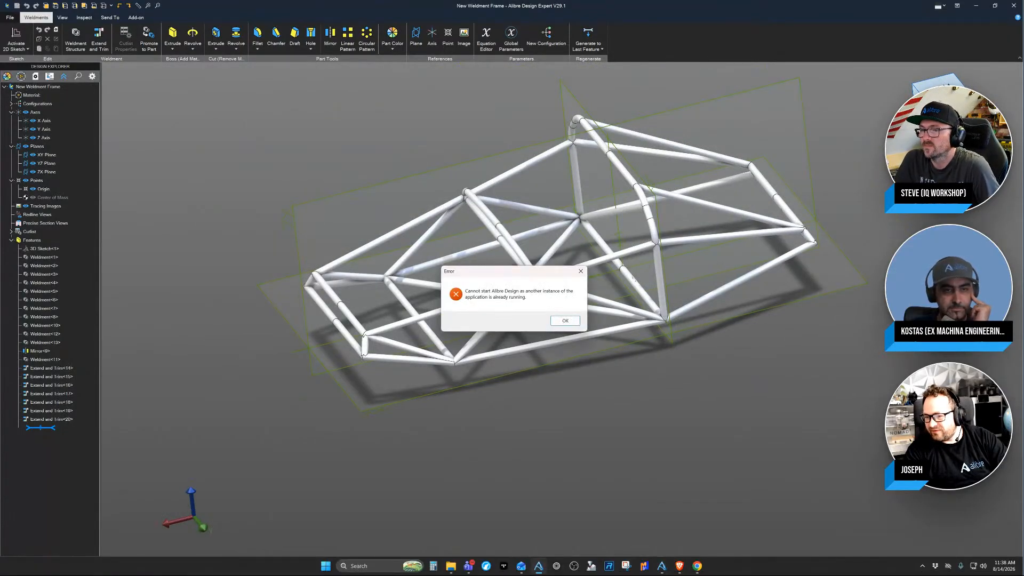
click(565, 320)
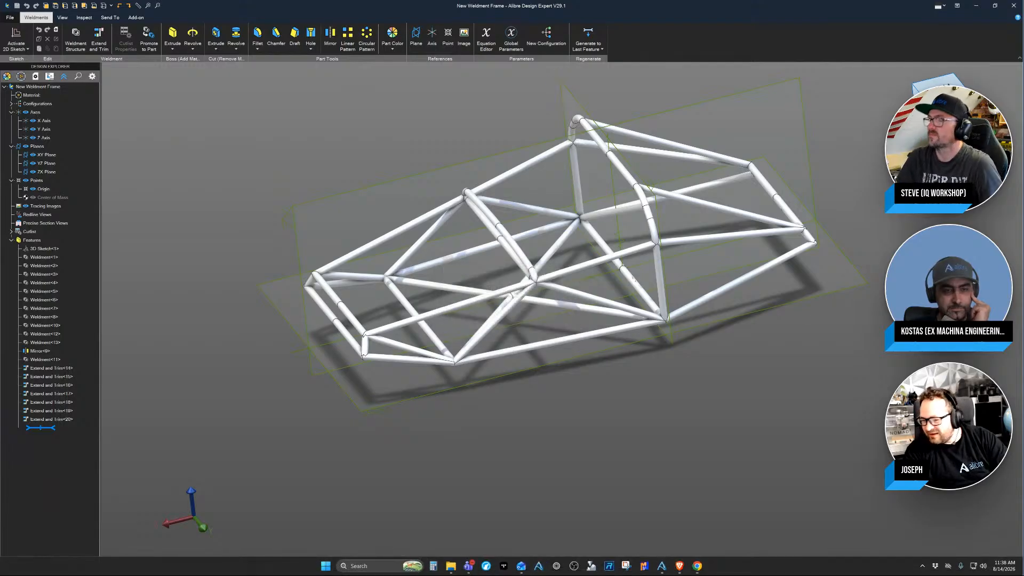
click(661, 566)
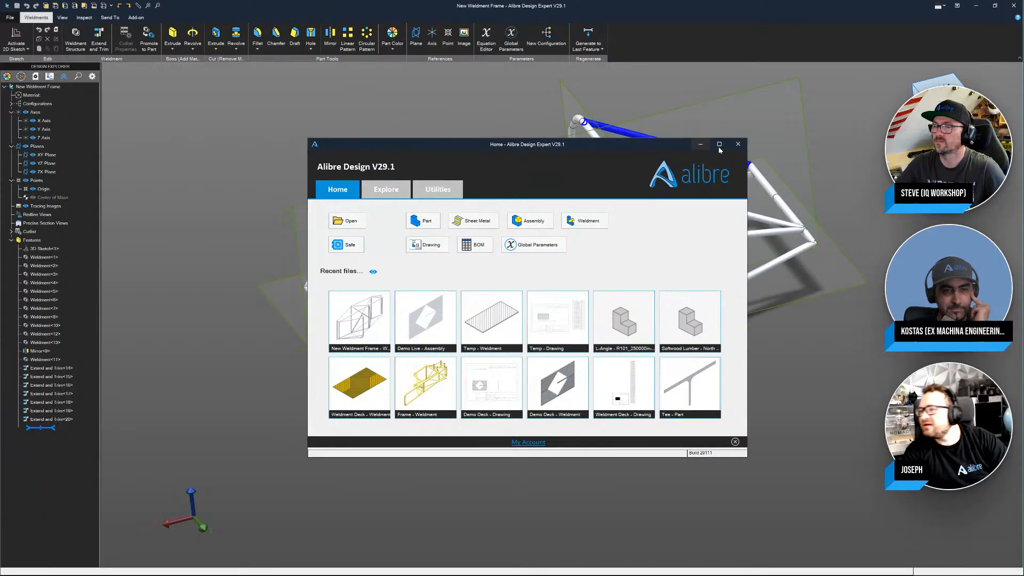
click(701, 144)
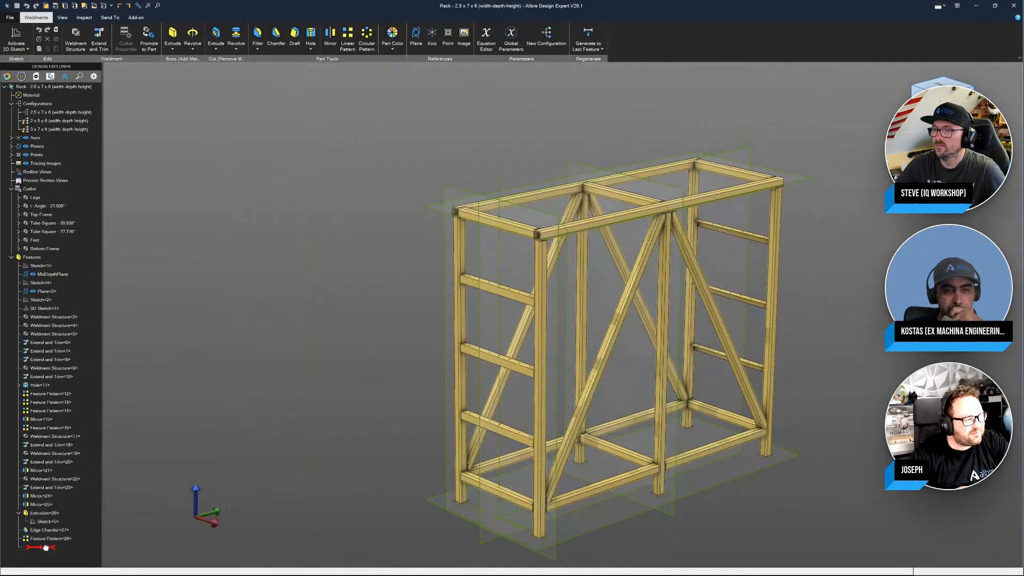
Step: Roll the Rack's feature history back to Sketch<1>, advance it past Sketch<4> to examine the layout, and restore it to the last feature
drag(45, 548, 51, 272)
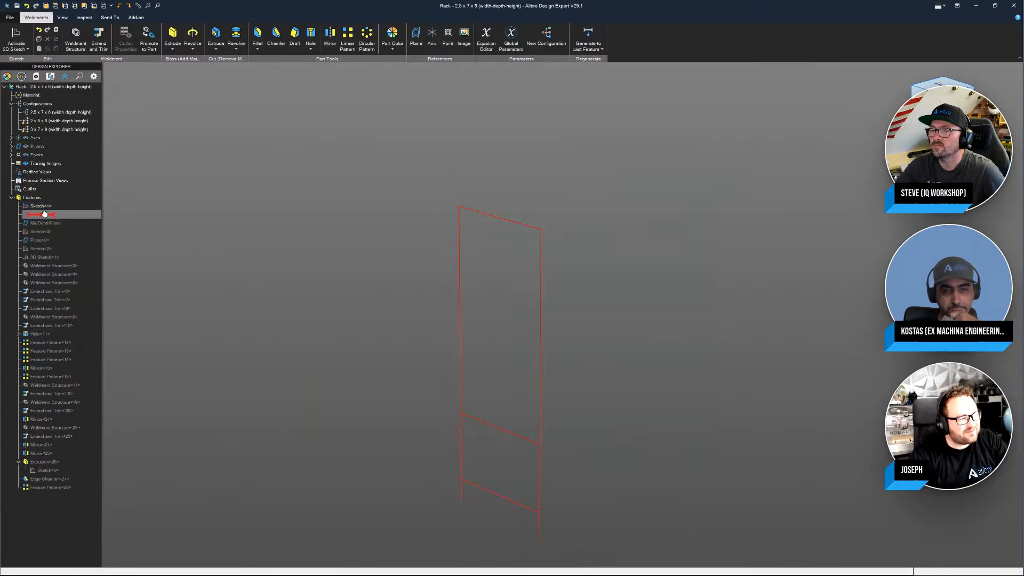
drag(44, 214, 44, 230)
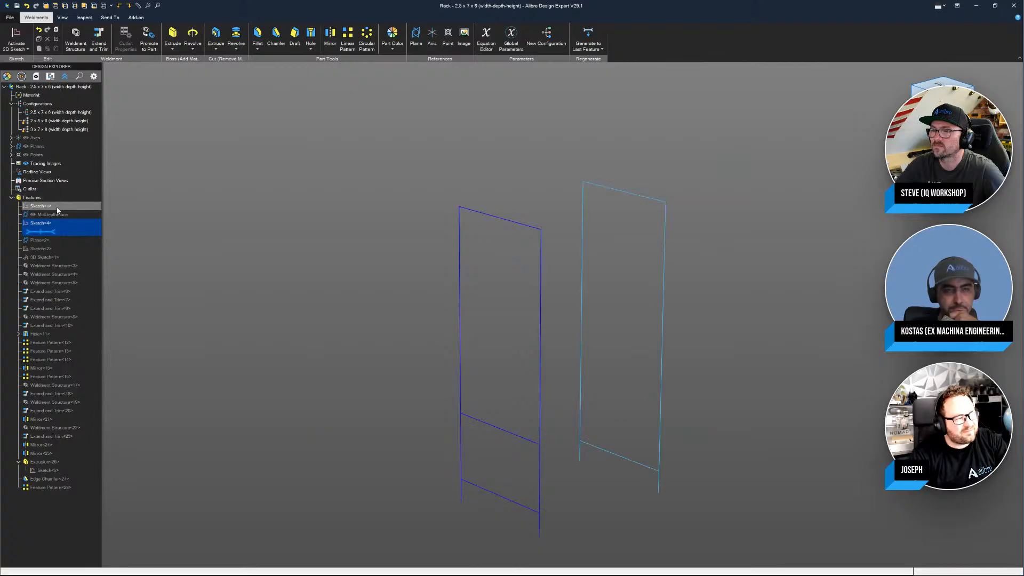
mouse_move(41, 232)
mouse_down()
mouse_move(57, 326)
mouse_move(55, 312)
mouse_move(56, 513)
mouse_up()
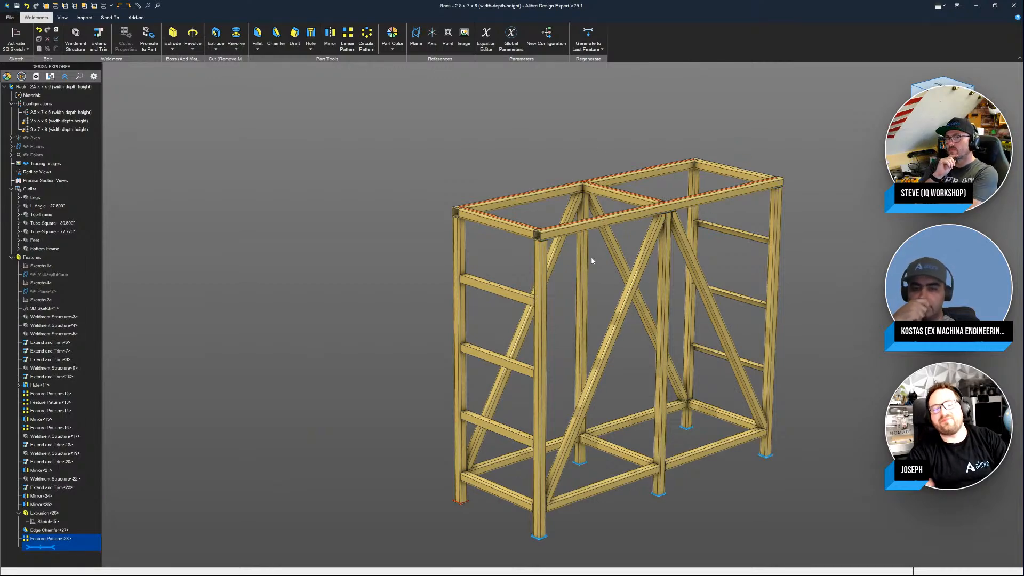
Step: Return to the New Weldment Frame weldment and roll its feature history back to just after the 3D sketch
click(979, 5)
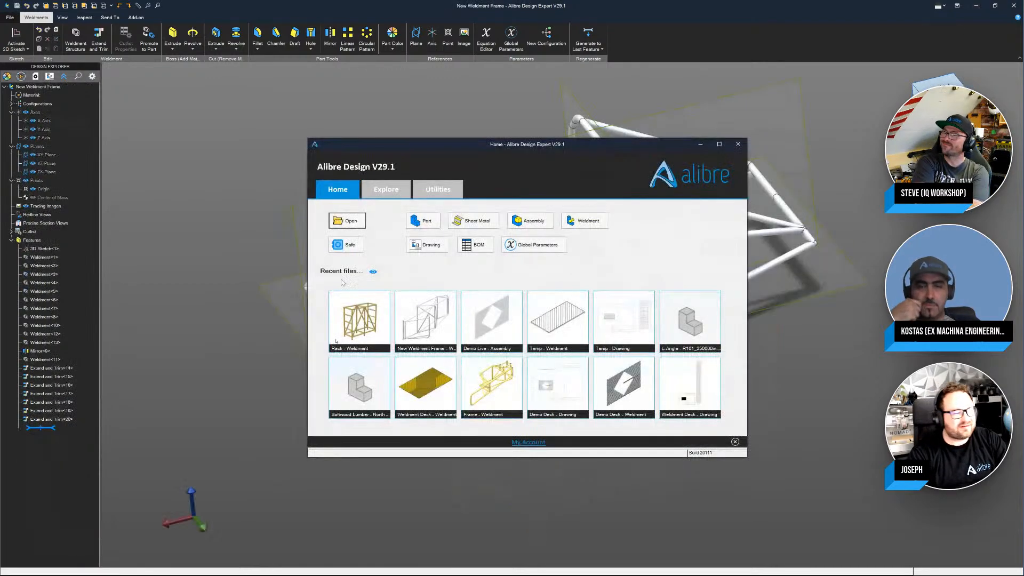
click(244, 207)
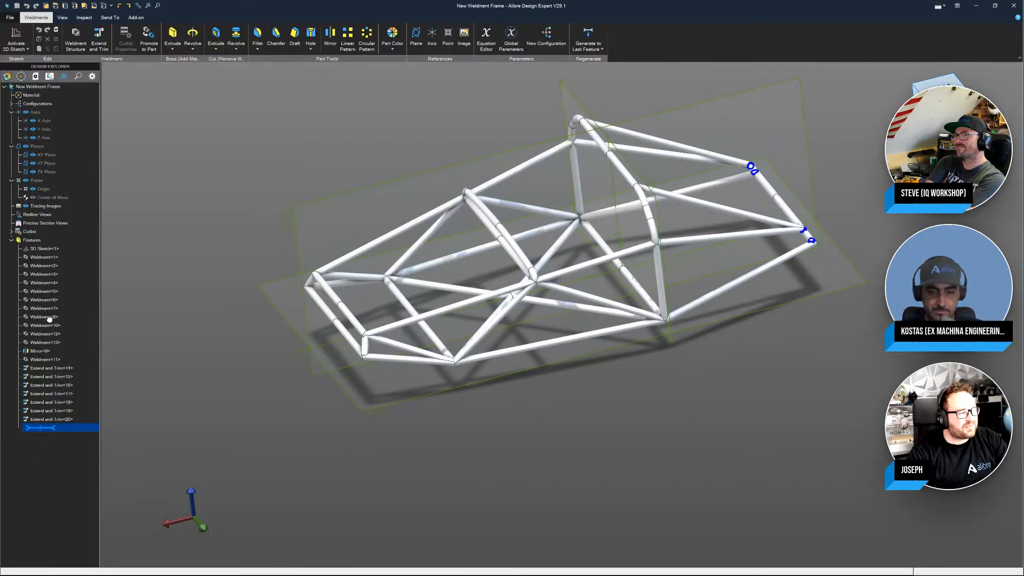
mouse_move(40, 427)
mouse_down()
mouse_move(50, 255)
mouse_move(76, 253)
mouse_up()
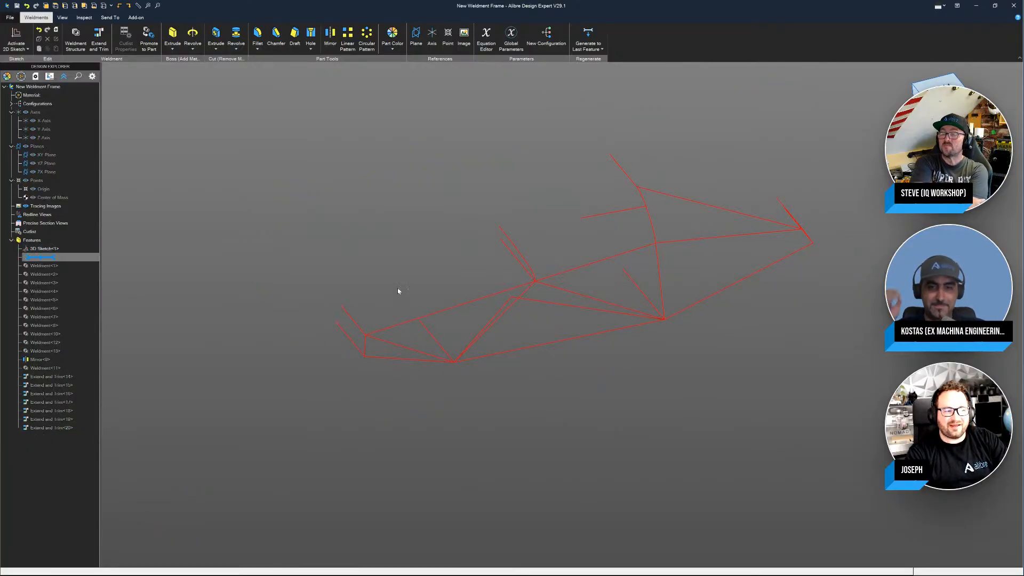
mouse_move(398, 290)
middle_down()
mouse_move(501, 329)
mouse_move(494, 267)
mouse_move(447, 285)
middle_up()
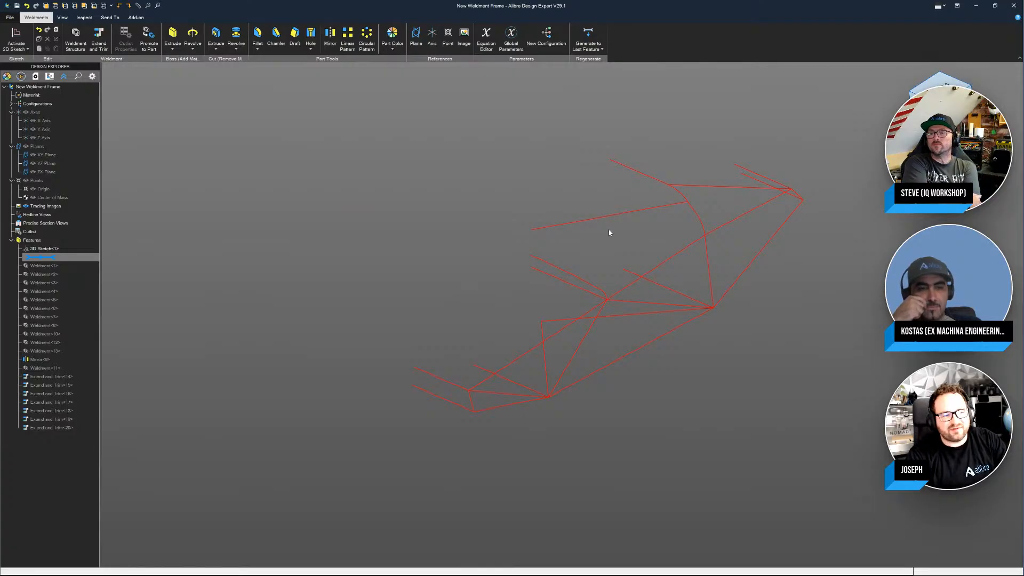
middle_drag(609, 233, 677, 194)
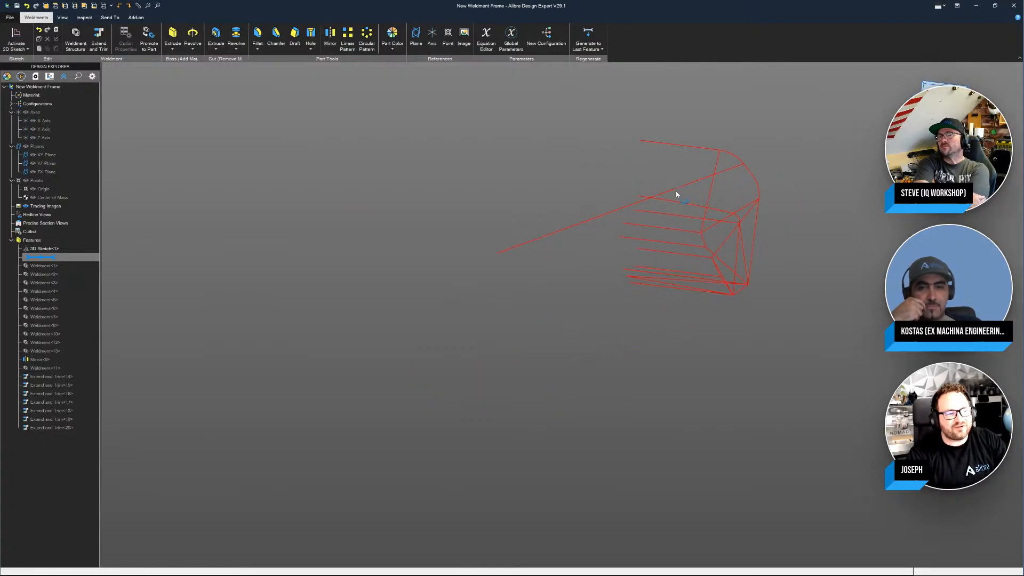
Step: Open the frame's 3D sketch for editing to examine its lines and dimensions, and exit the sketch
mouse_move(63, 255)
mouse_down()
mouse_move(46, 282)
mouse_move(46, 257)
mouse_up()
right_click(48, 249)
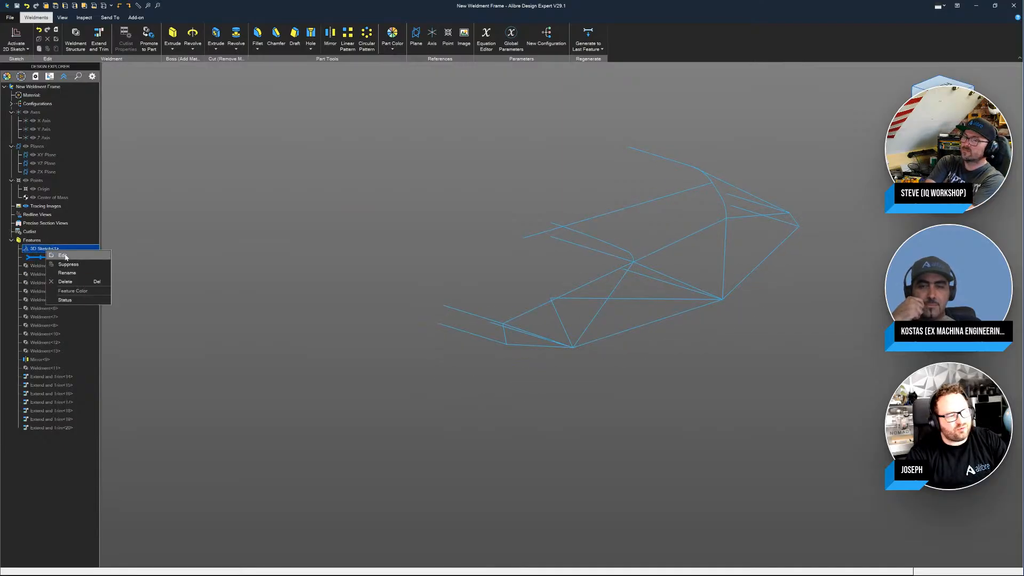
click(64, 256)
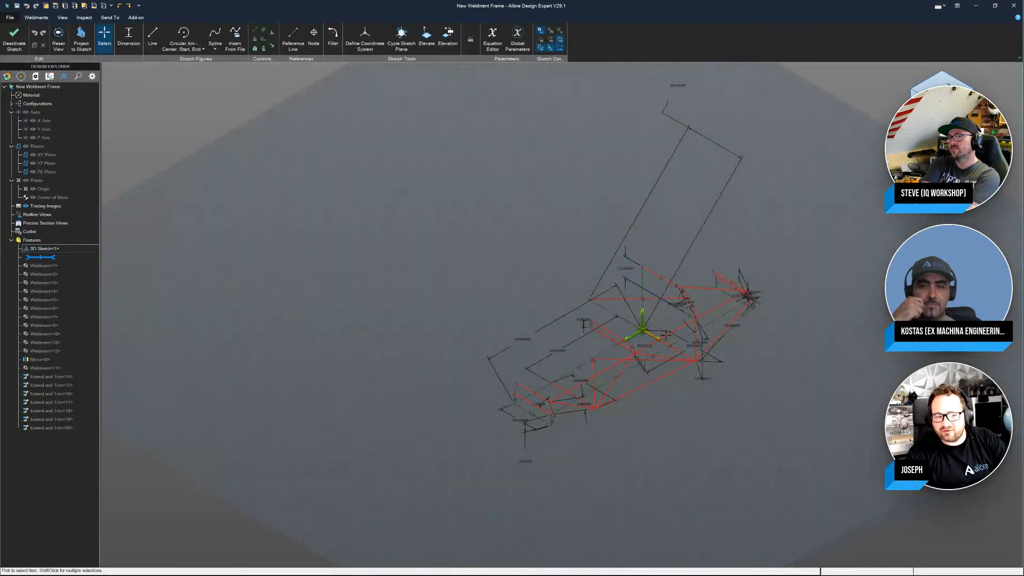
scroll(570, 407, up, 5)
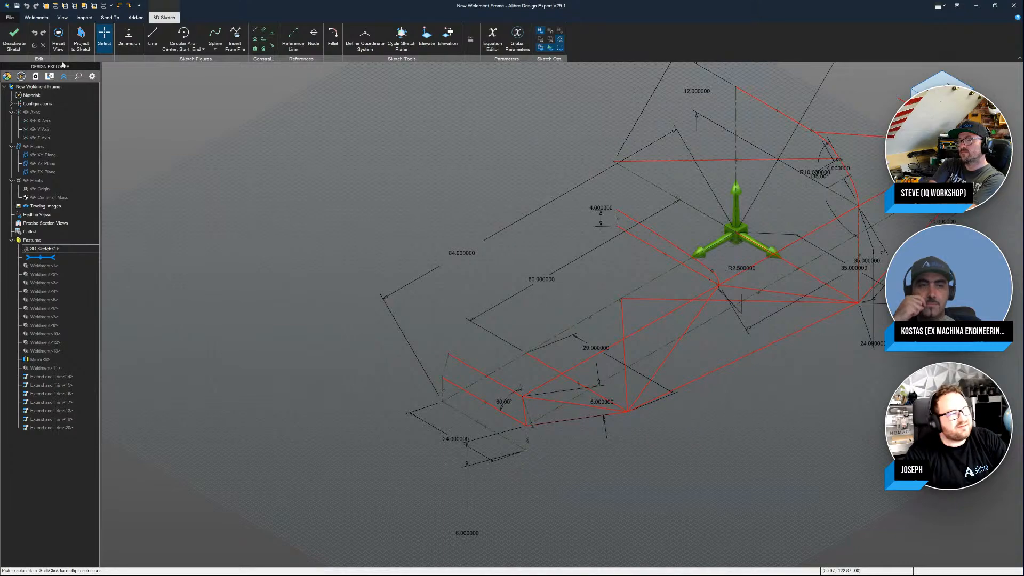
click(14, 37)
Step: Start a weldment structure on an upper cross line at the frame's end, using the Pipe profile from Profiles 1 in size Pipe1-1/2STD
click(75, 36)
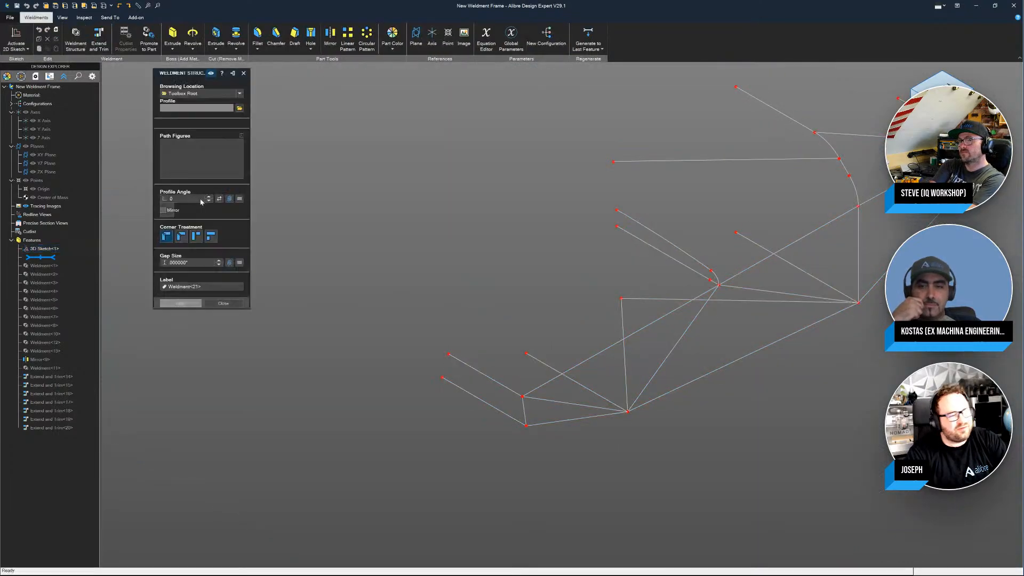
click(486, 377)
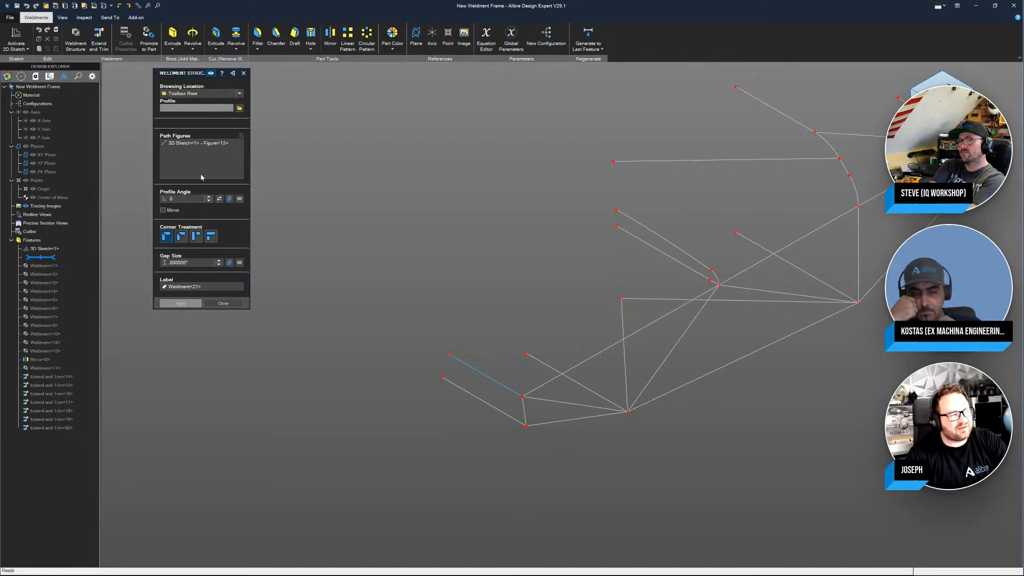
click(239, 109)
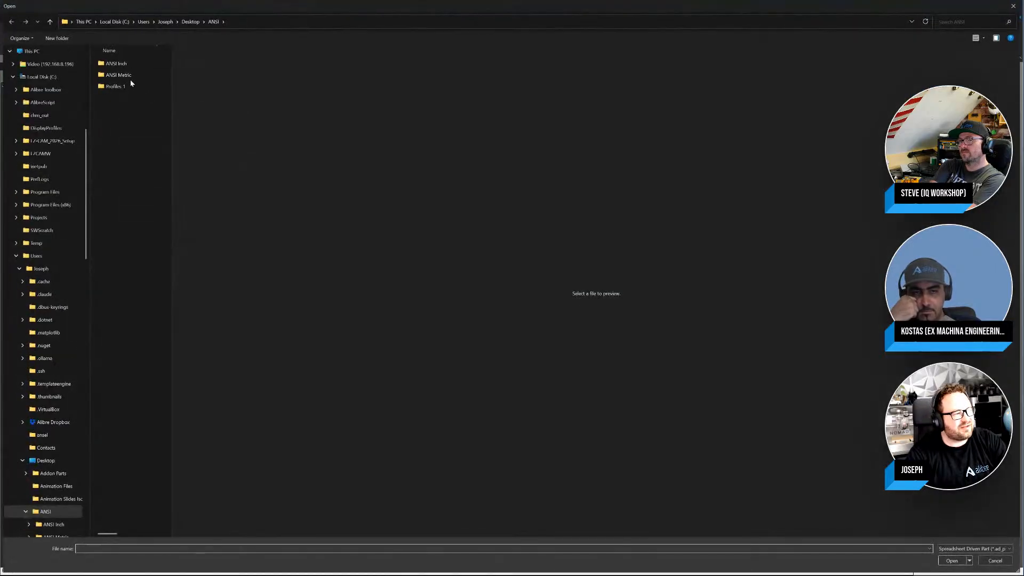
double_click(123, 87)
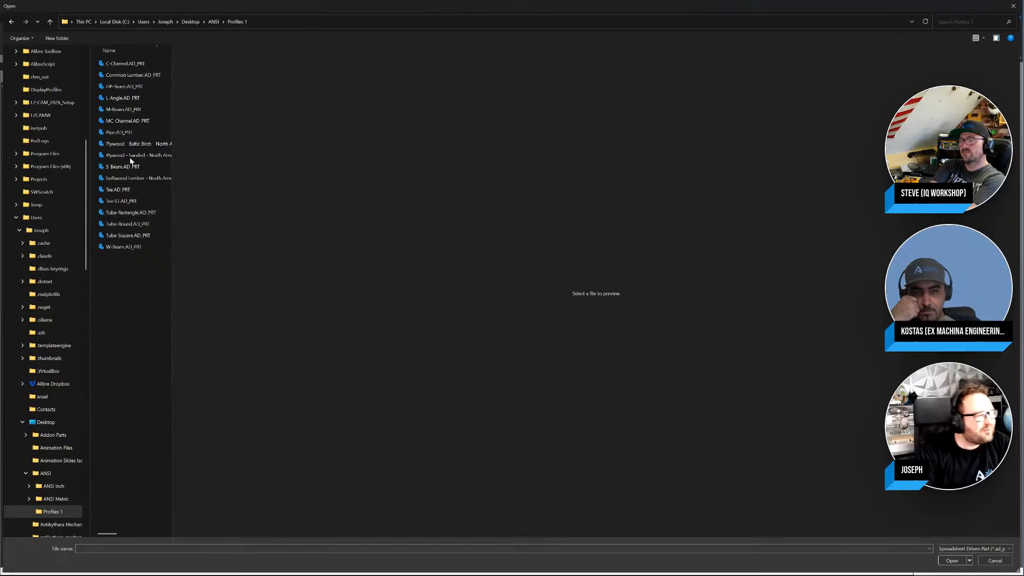
click(125, 133)
click(949, 560)
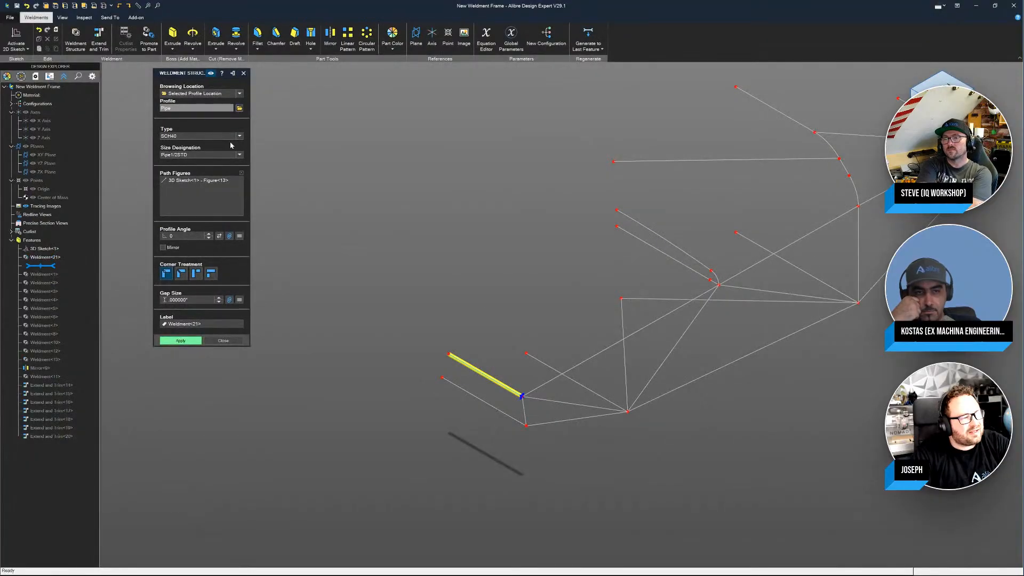
click(241, 155)
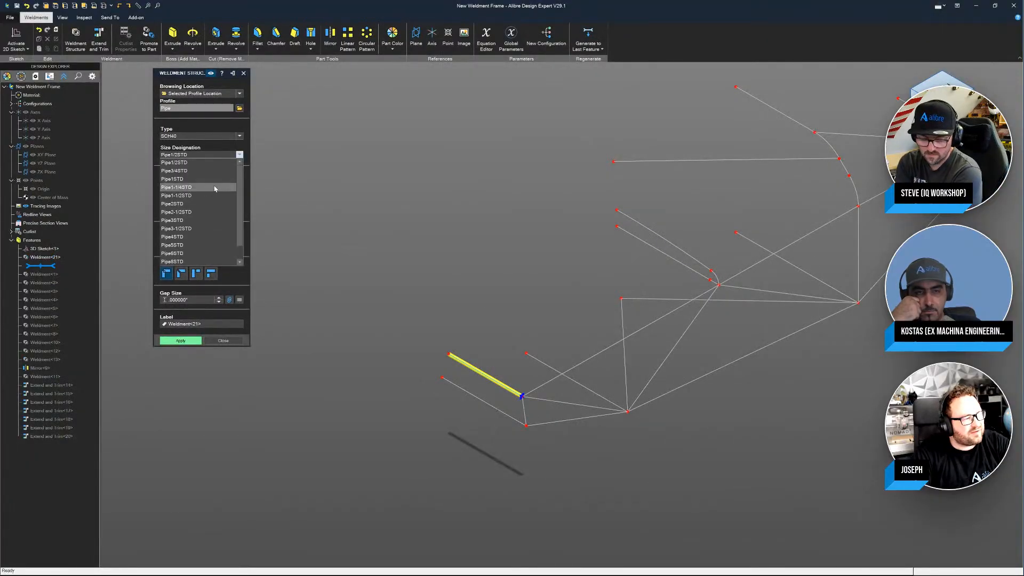
click(208, 196)
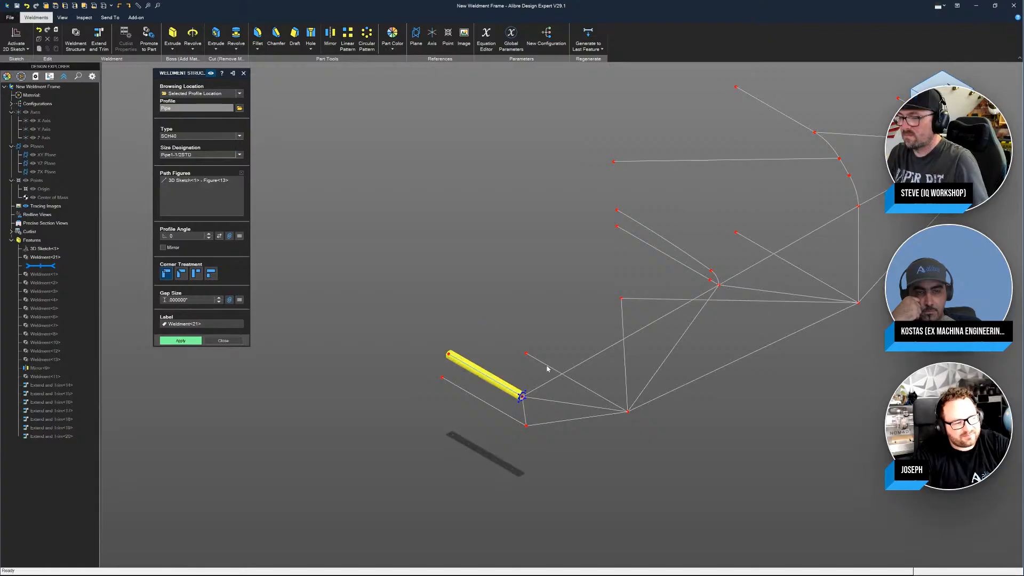
scroll(654, 361, up, 3)
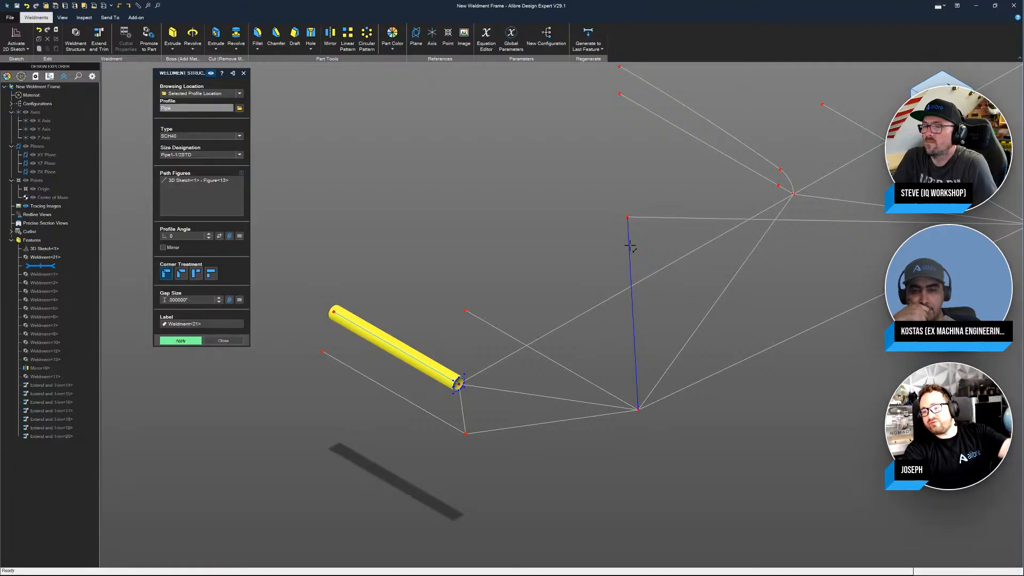
click(389, 390)
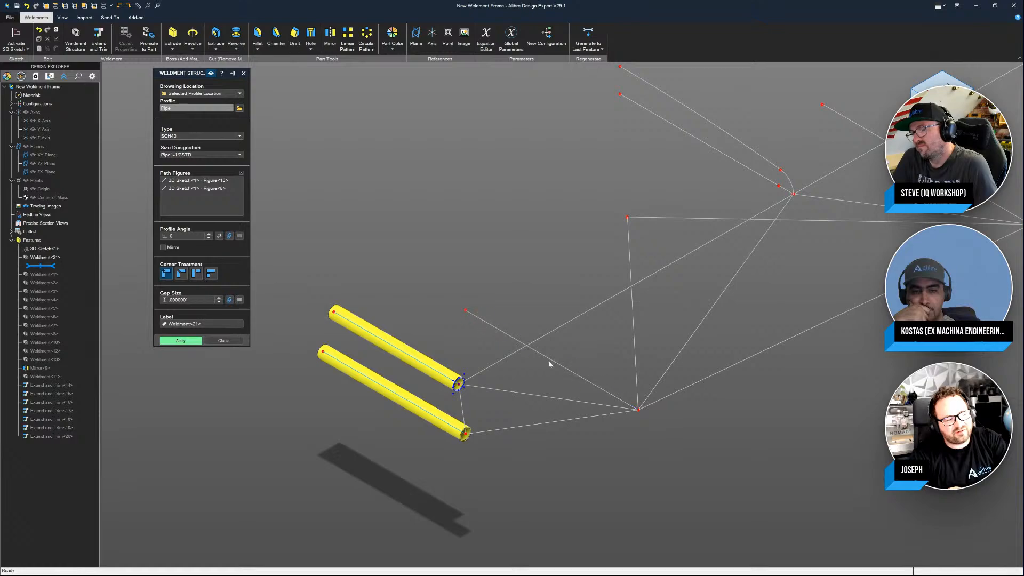
click(549, 359)
click(705, 142)
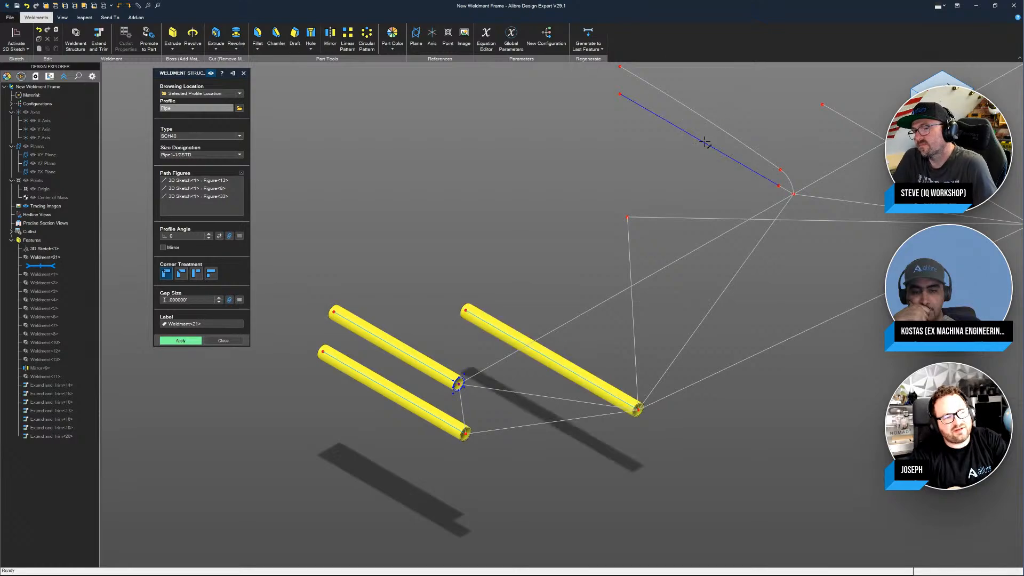
Step: Clear the path figures and select the five connected lower perimeter lines, from one end's cross line to the other's, as the pipe path
right_click(200, 213)
click(216, 224)
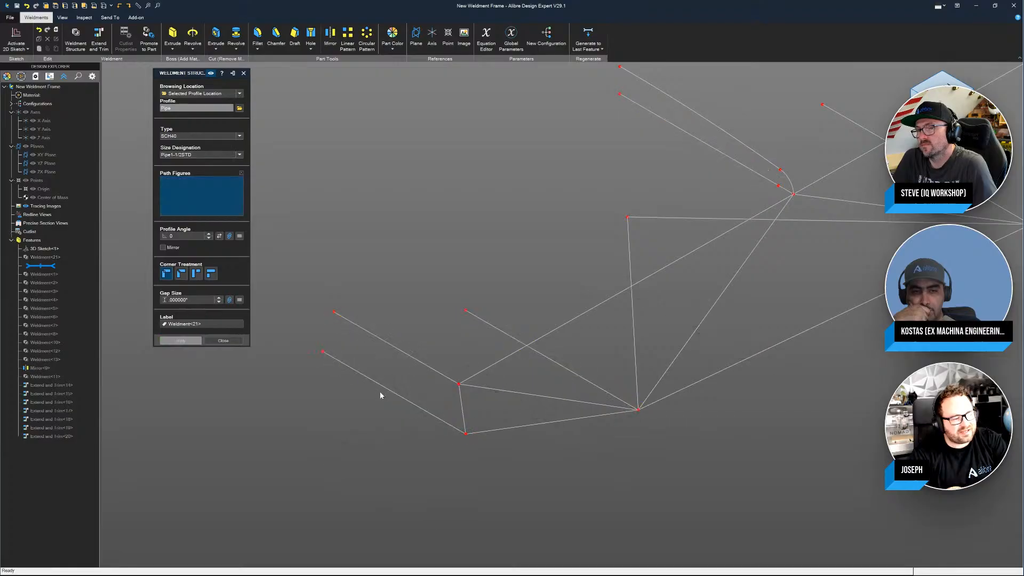
click(404, 396)
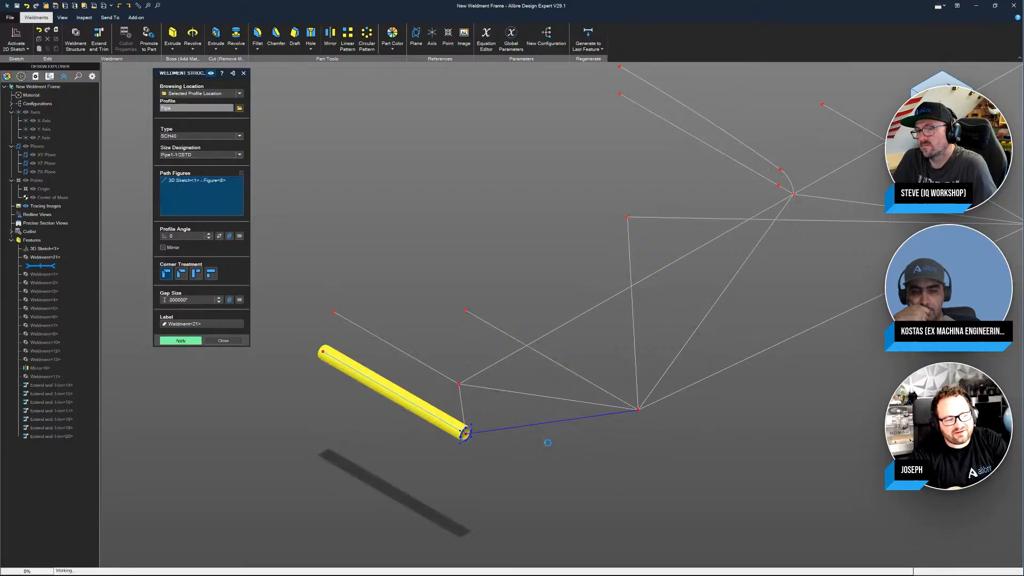
click(549, 422)
click(742, 361)
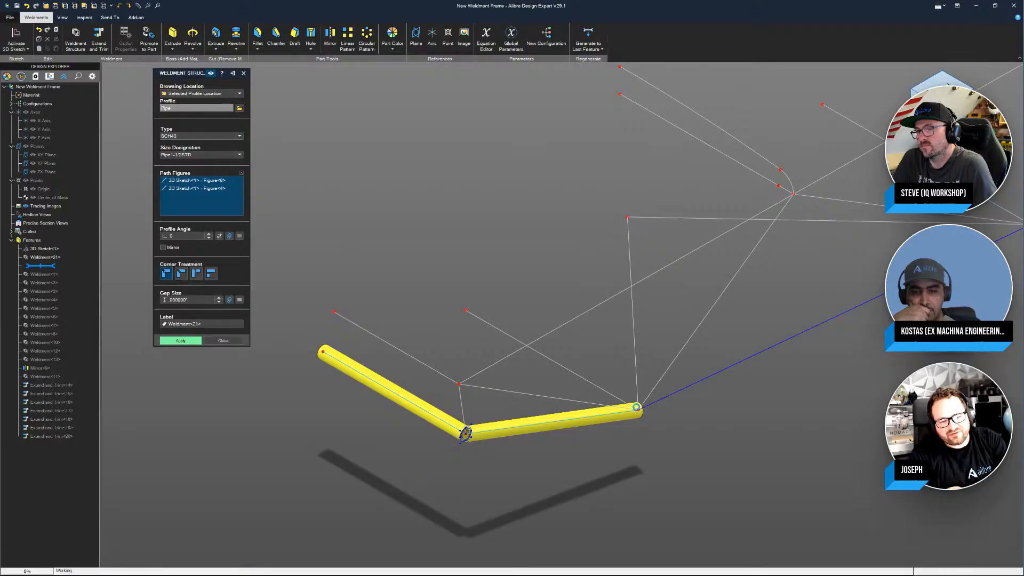
scroll(752, 350, down, 3)
scroll(784, 309, up, 2)
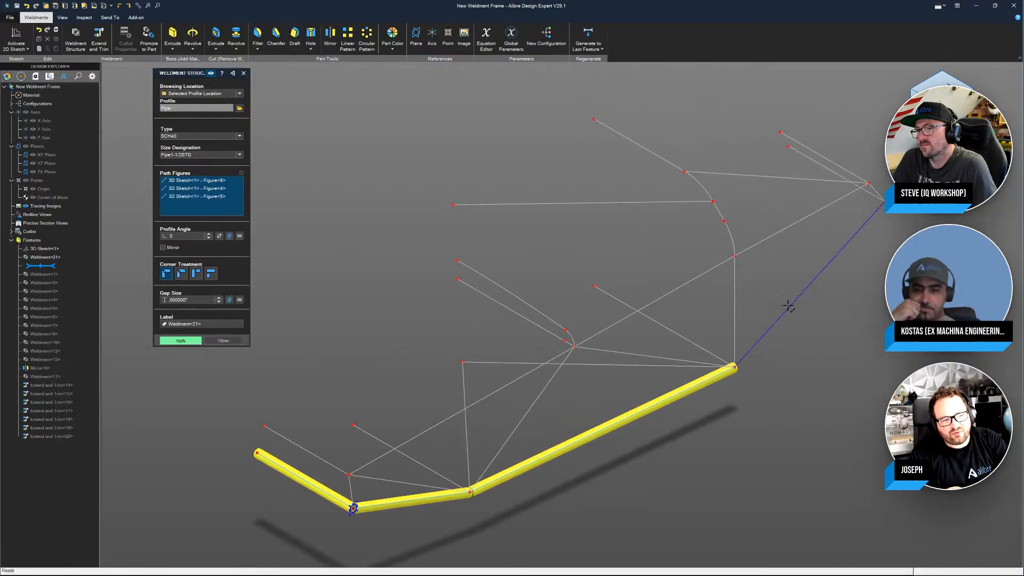
click(789, 307)
click(843, 177)
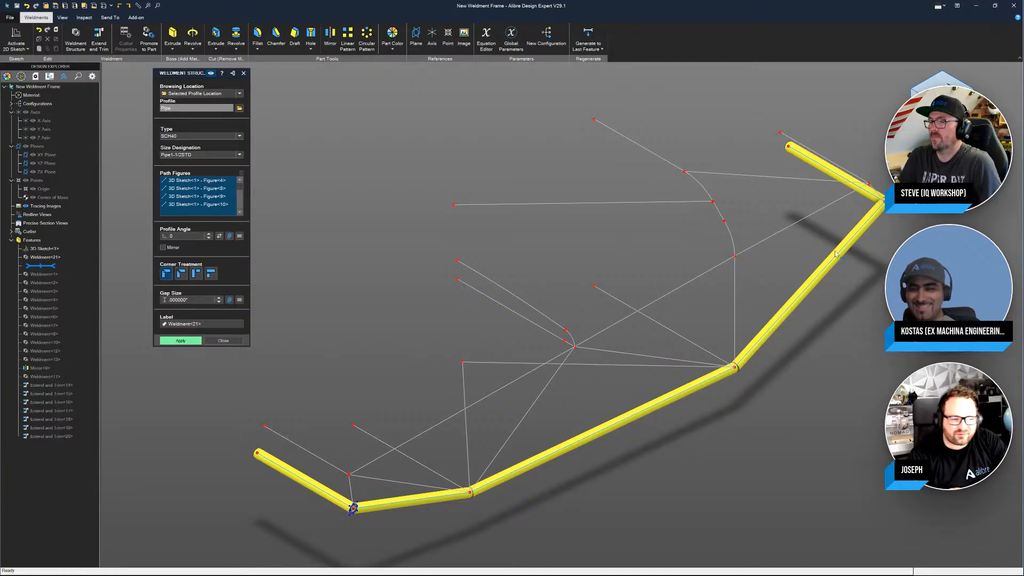
Step: Switch the corner treatment of the previewed lower perimeter pipe to a mitred corner
scroll(856, 280, down, 1)
scroll(611, 335, up, 2)
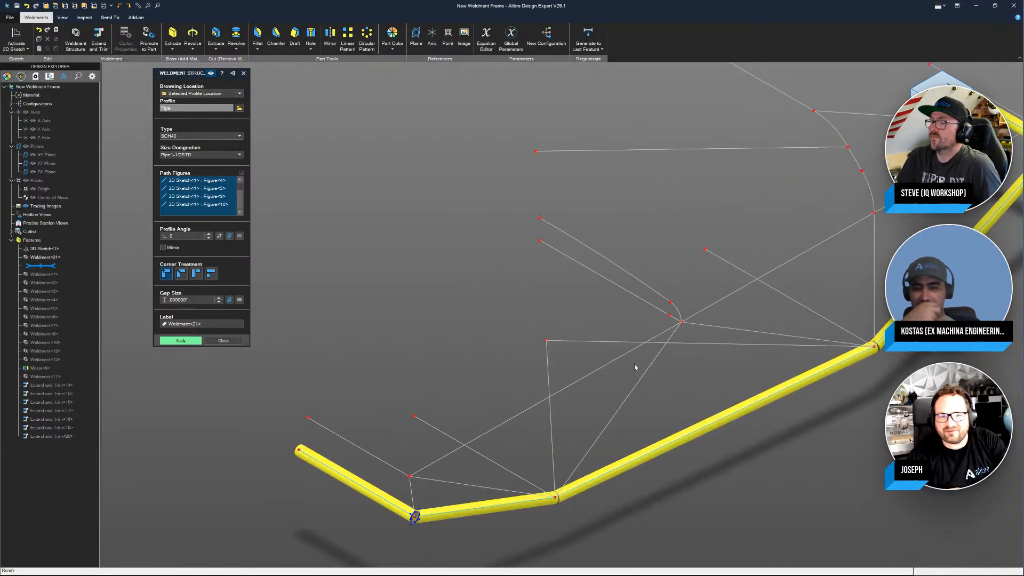
middle_drag(636, 361, 553, 364)
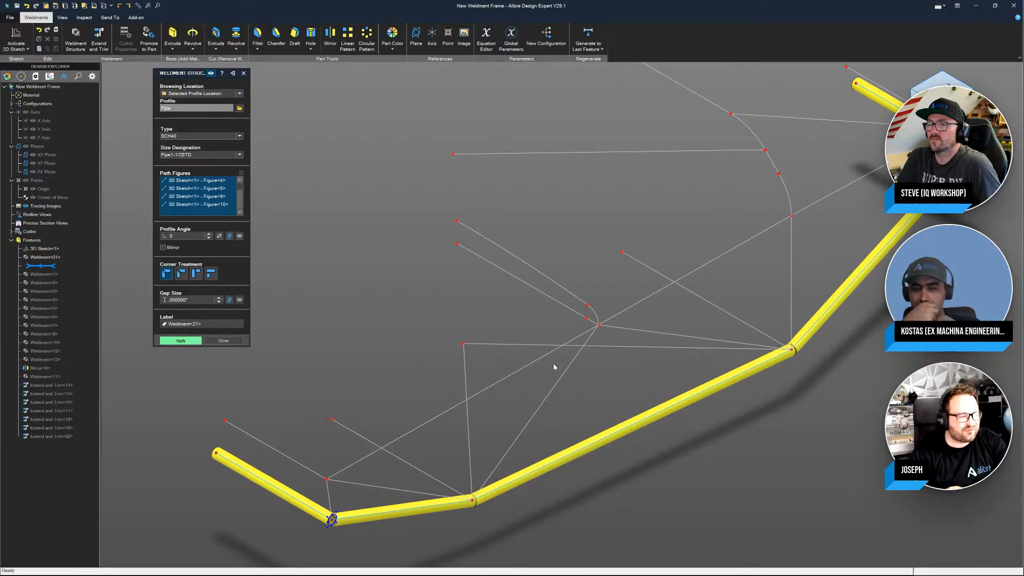
scroll(571, 344, down, 1)
scroll(320, 512, up, 3)
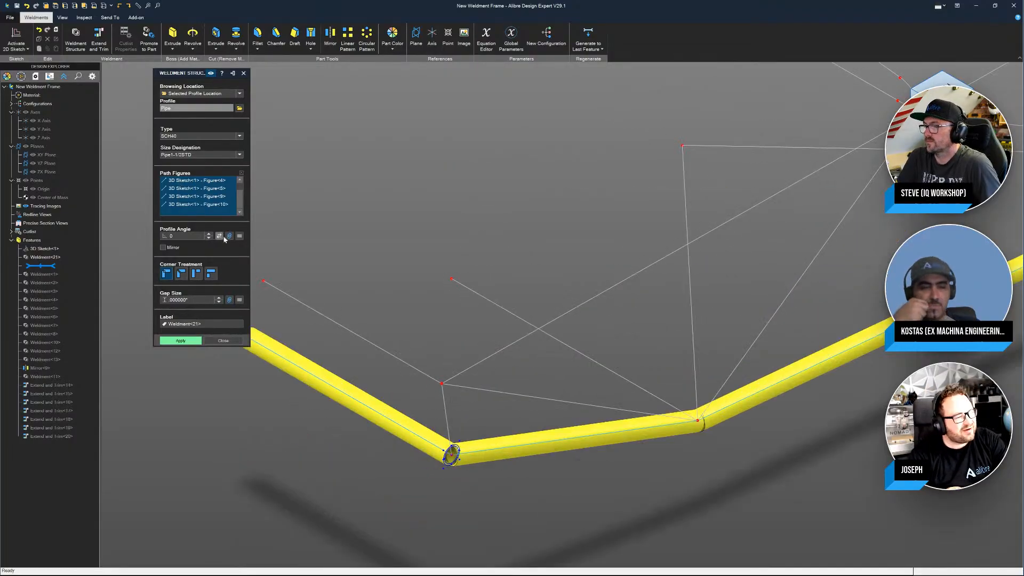
scroll(462, 487, up, 6)
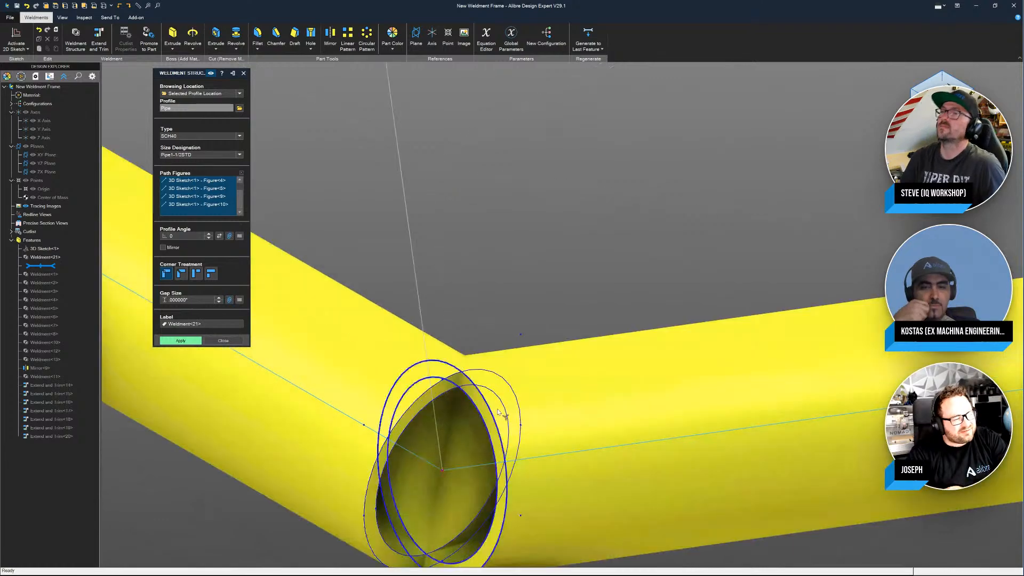
scroll(470, 401, down, 3)
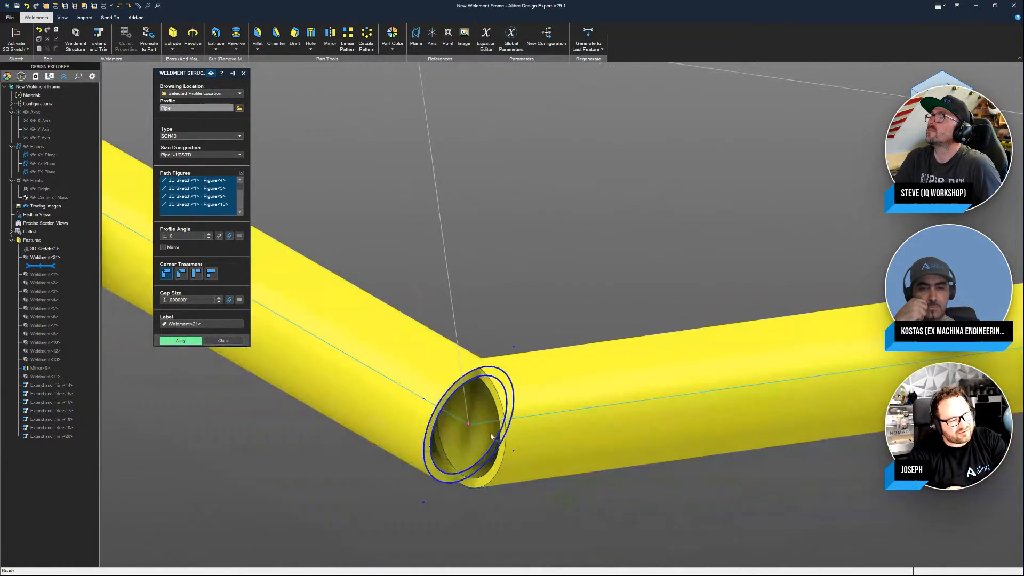
middle_drag(480, 416, 522, 405)
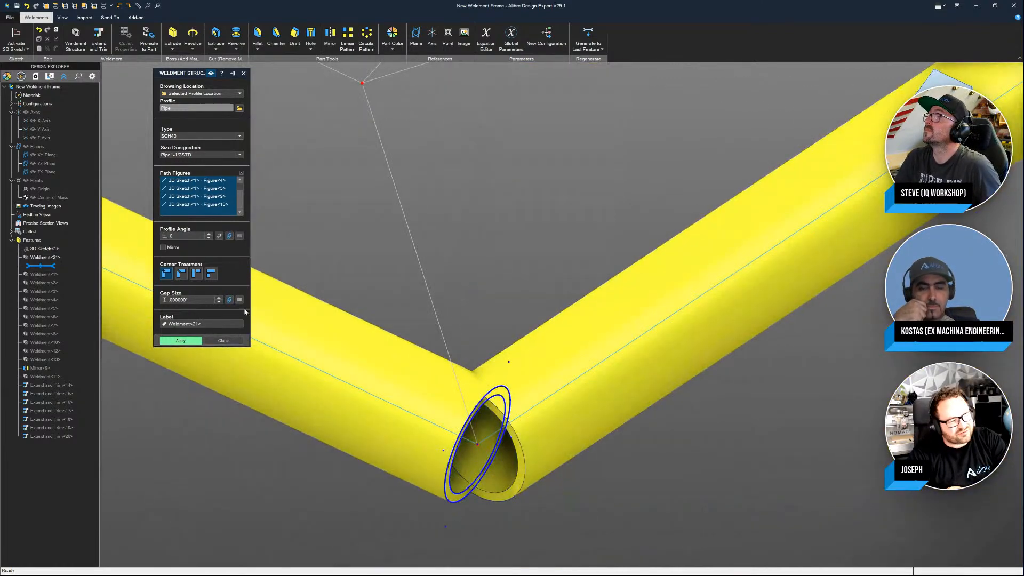
click(181, 274)
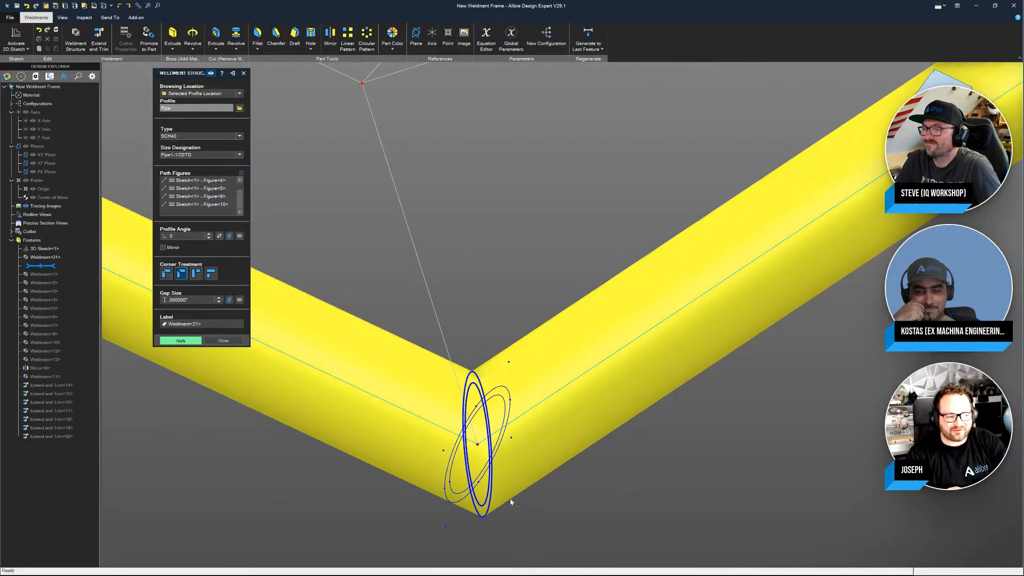
Step: Compare the two butt corner treatments on the perimeter pipe, return to the mitred corner, and apply the weldment structure
click(196, 274)
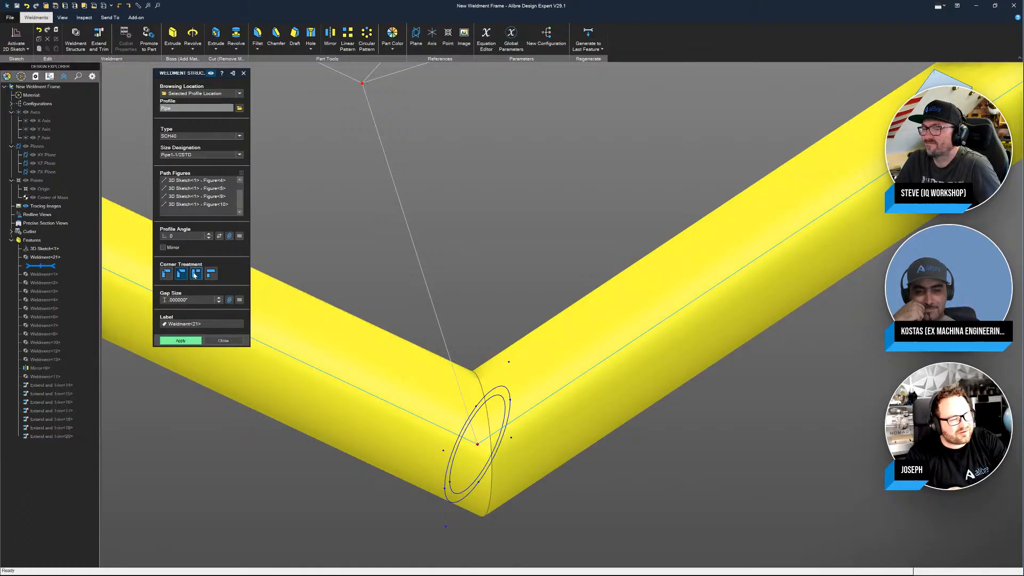
click(211, 275)
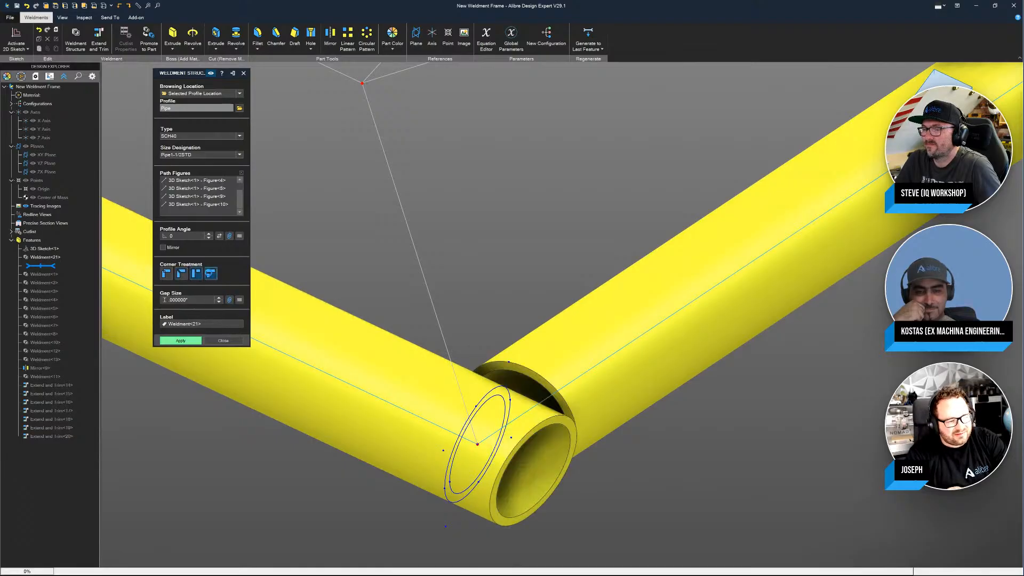
click(196, 274)
click(181, 274)
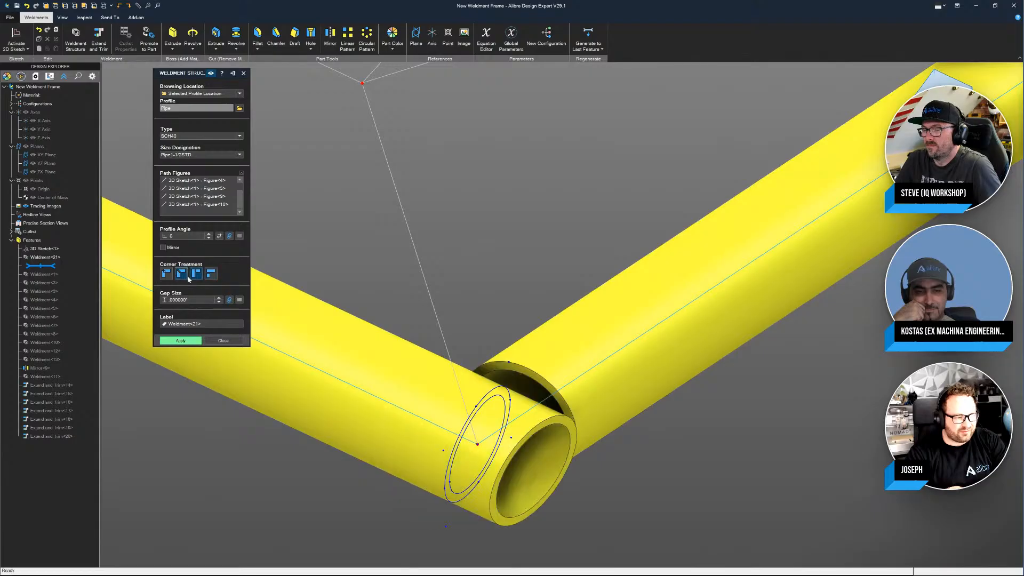
scroll(491, 444, down, 5)
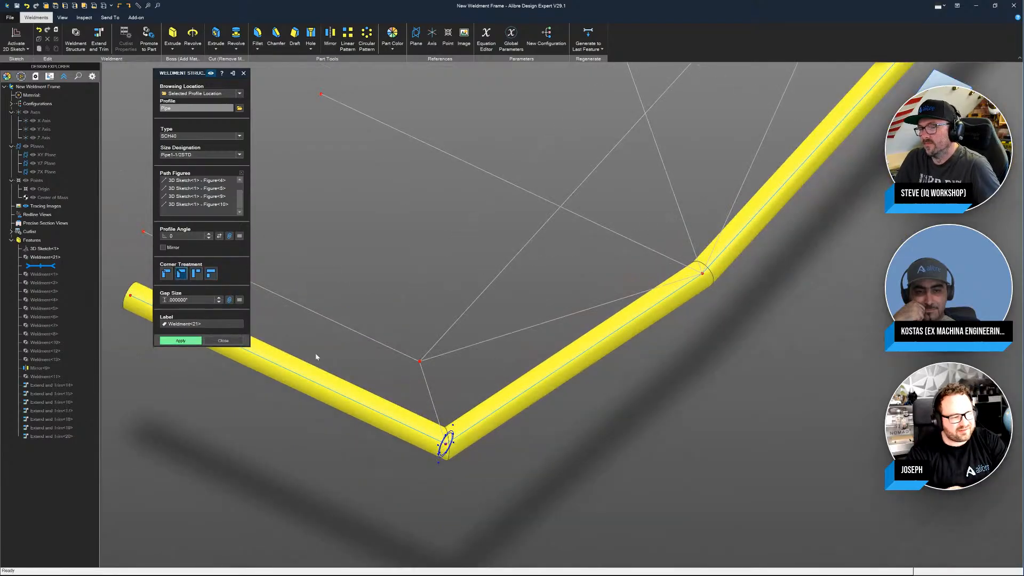
click(184, 340)
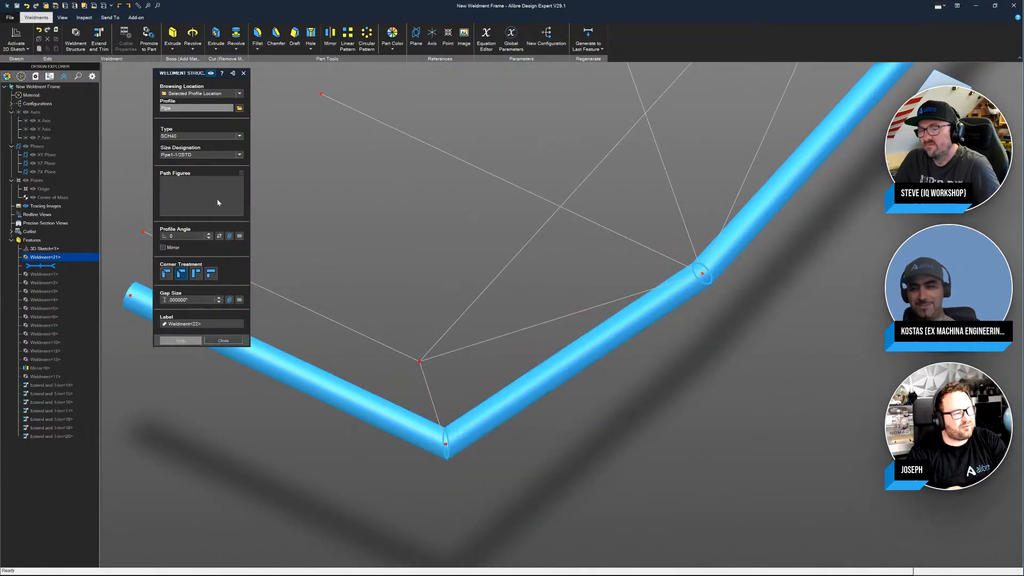
Step: Create Pipe1-1/2STD structure along the short upright at the frame's end and its adjoining upper cross line, with a mitred corner
click(427, 373)
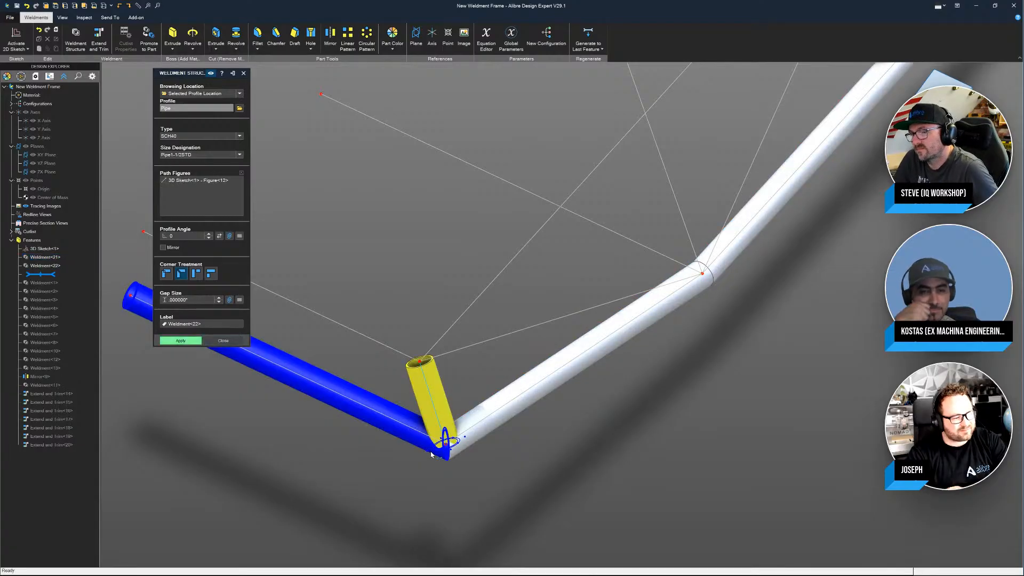
scroll(431, 454, up, 6)
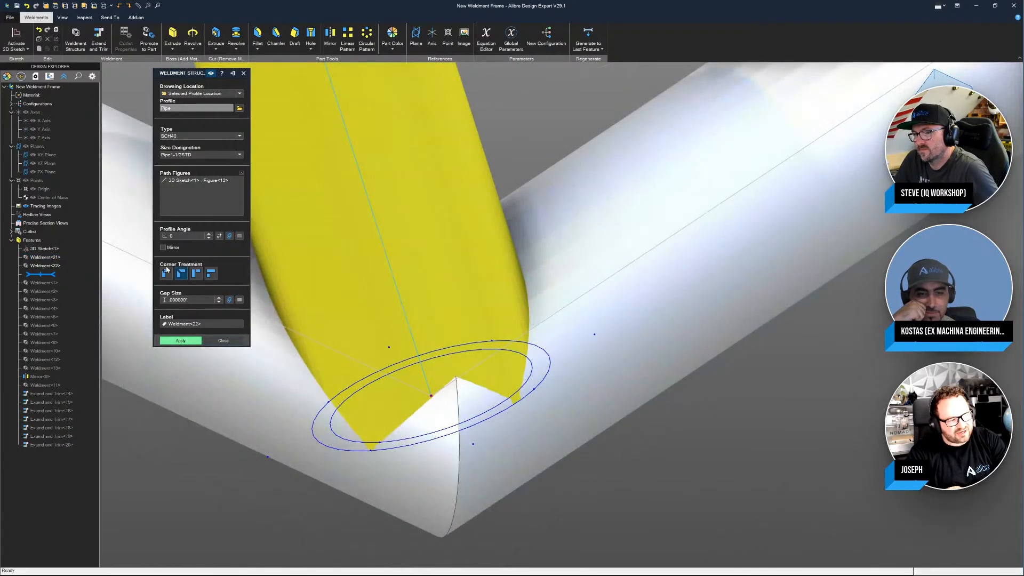
click(181, 273)
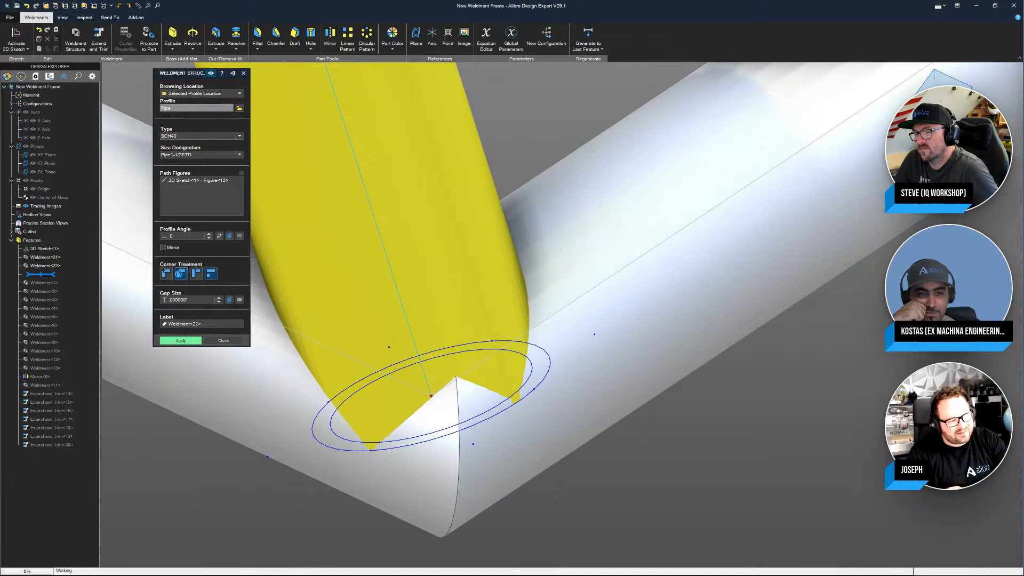
click(166, 273)
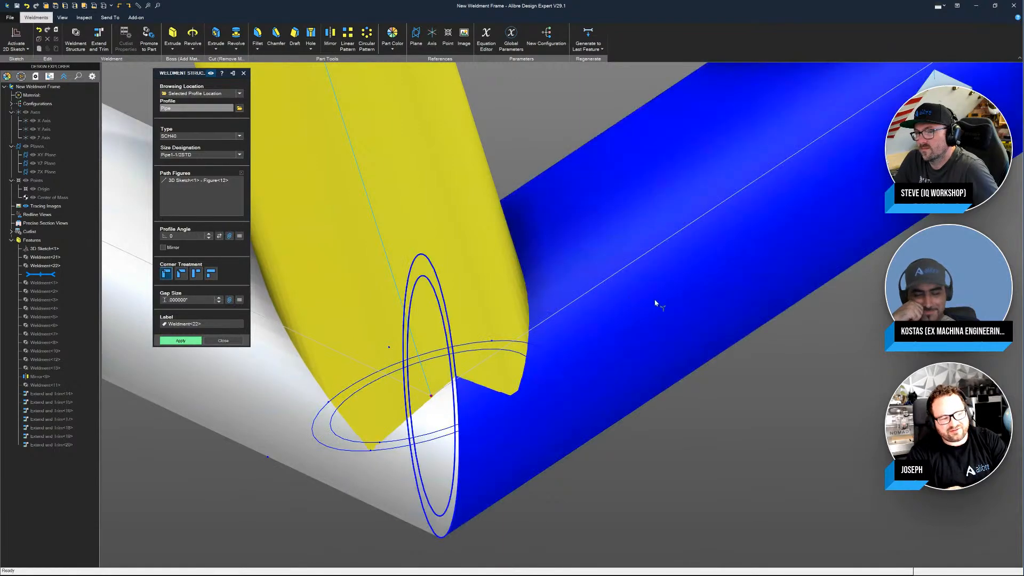
scroll(489, 459, down, 6)
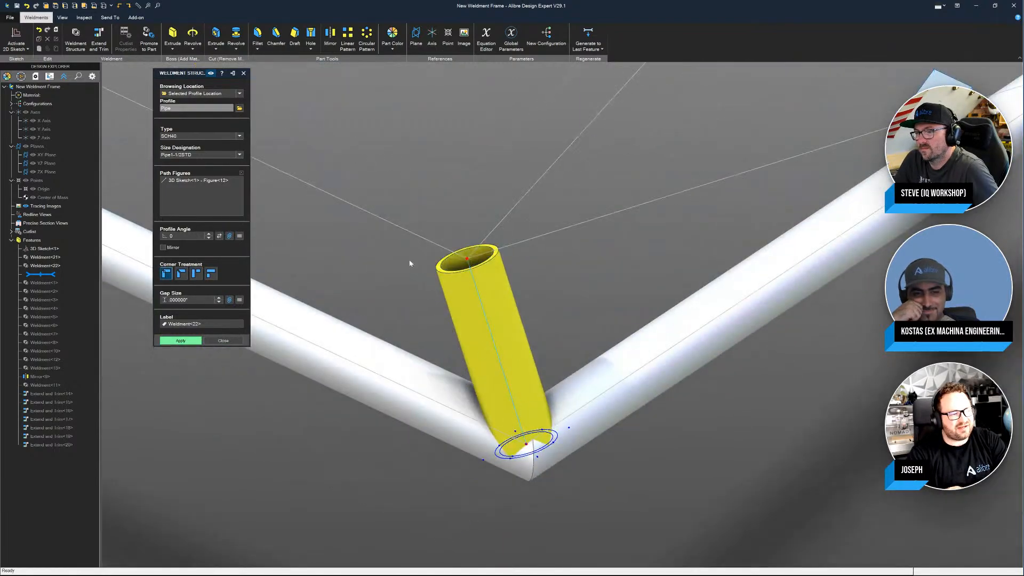
click(418, 234)
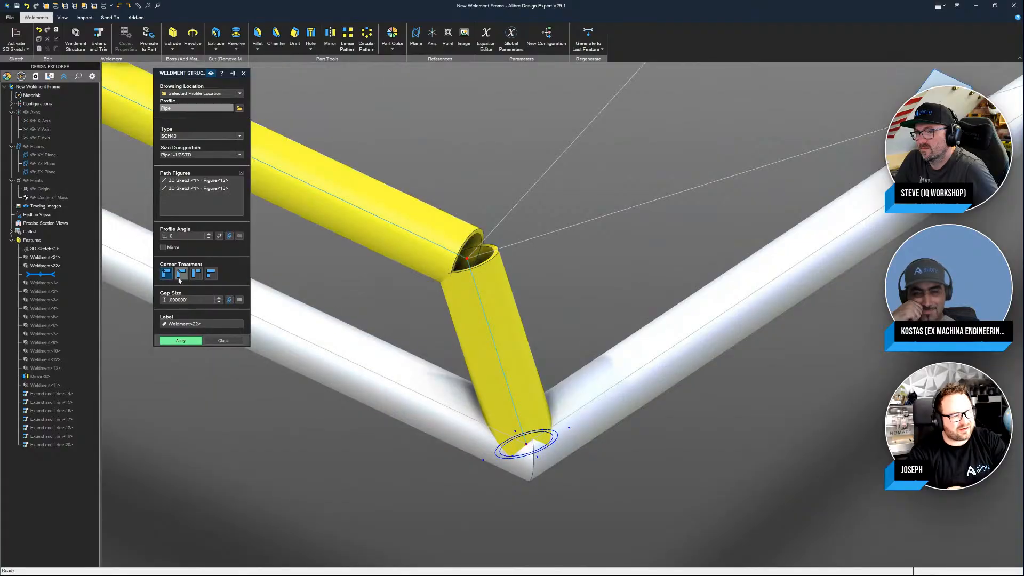
click(180, 276)
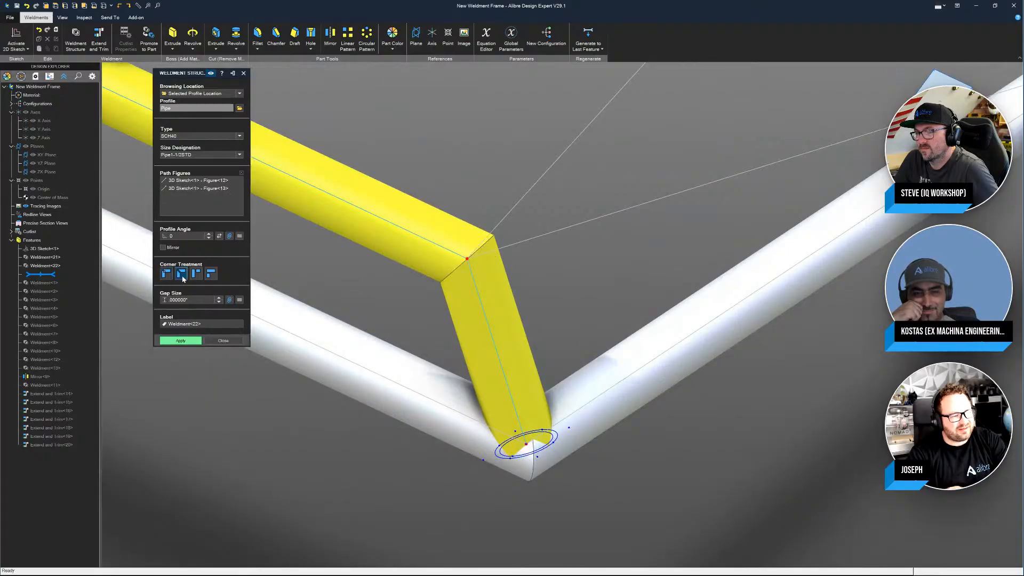
click(181, 340)
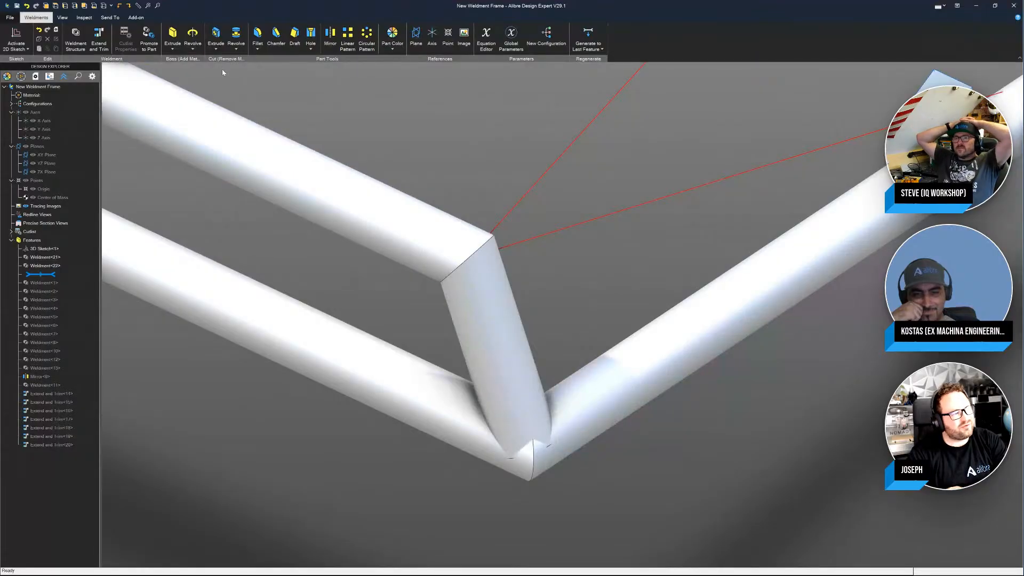
Step: Set up an Extend and Trim of the short upright pipe, using the two lower perimeter pipes meeting at its base as trimming bodies
click(98, 37)
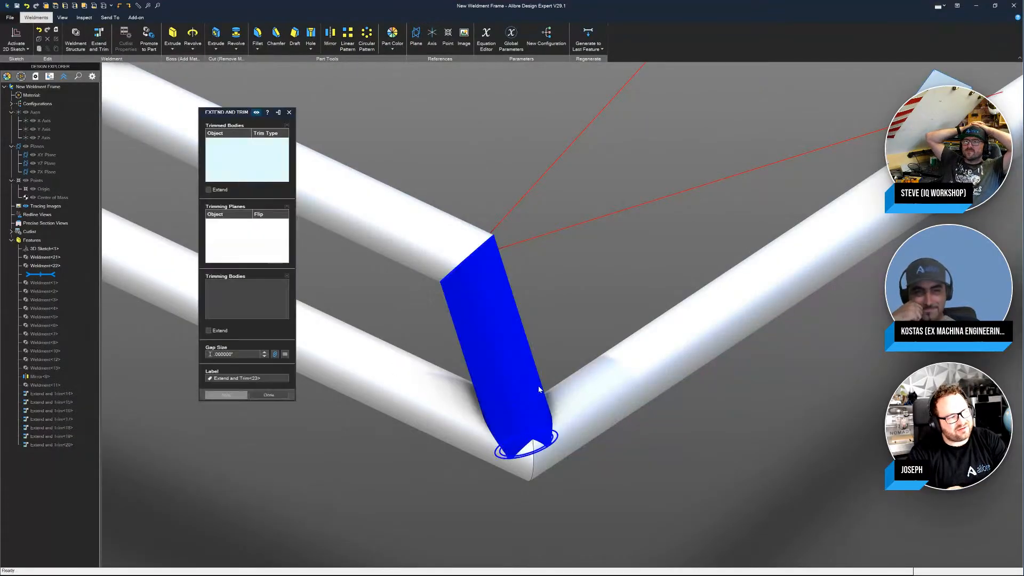
click(506, 373)
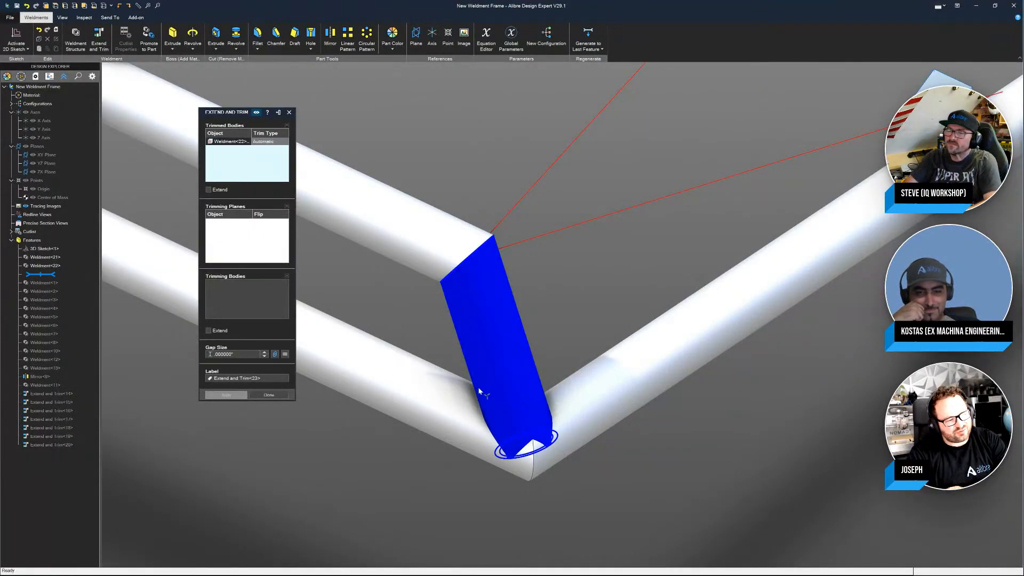
click(230, 243)
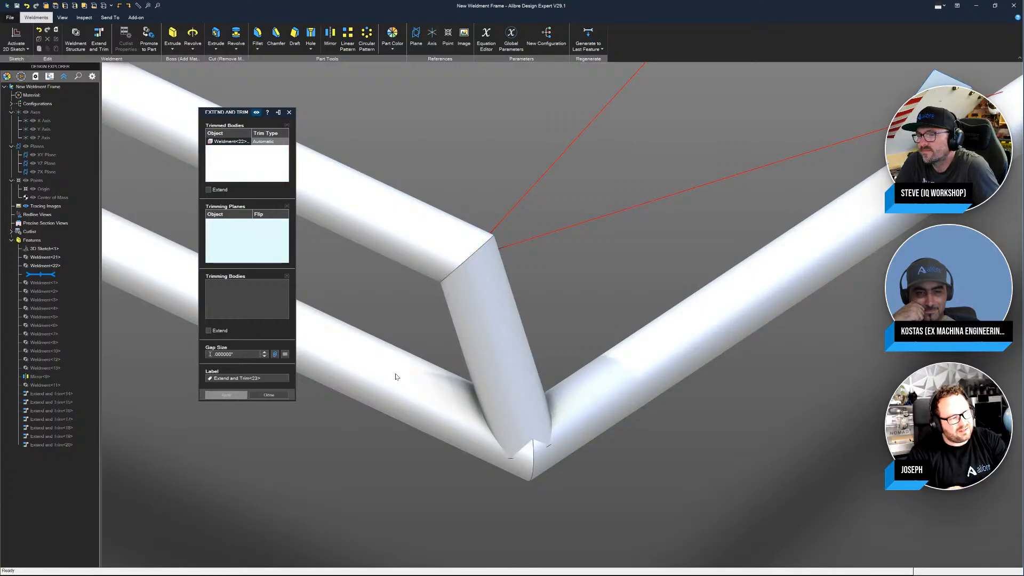
click(233, 290)
click(400, 379)
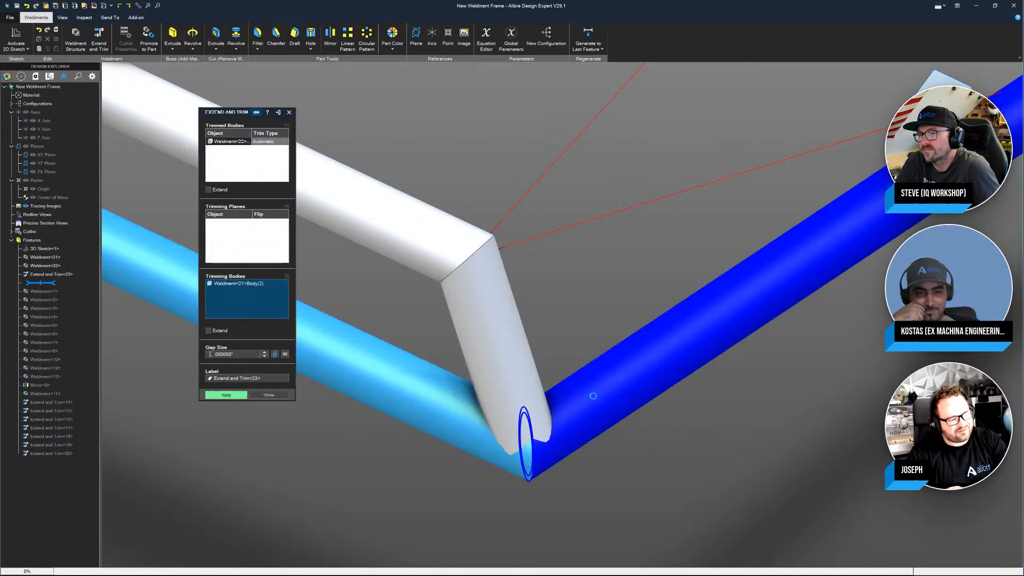
click(591, 396)
scroll(575, 349, up, 3)
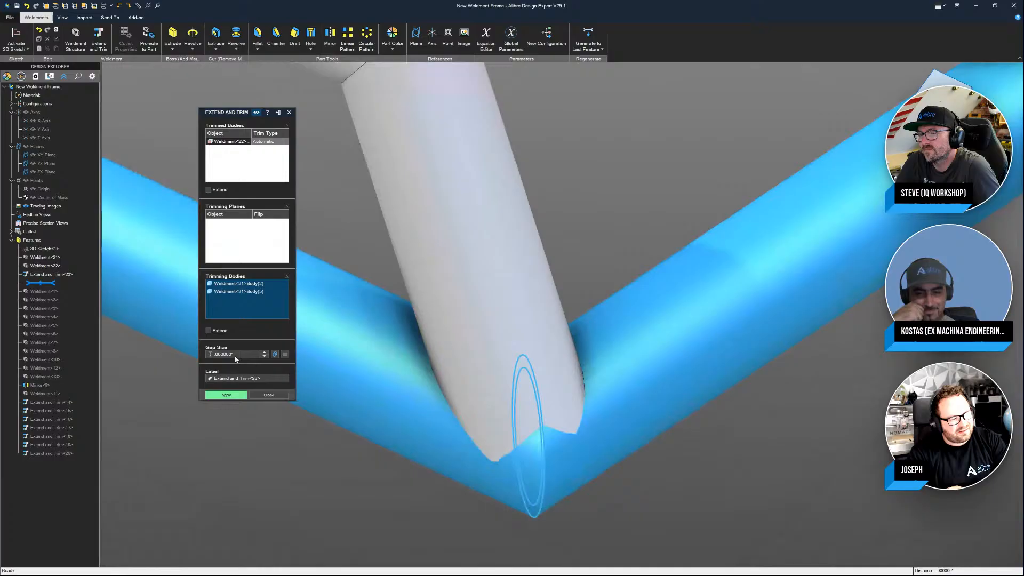
Step: Try a .6" gap size on the upright pipe's trim and reset the gap to 0
click(264, 352)
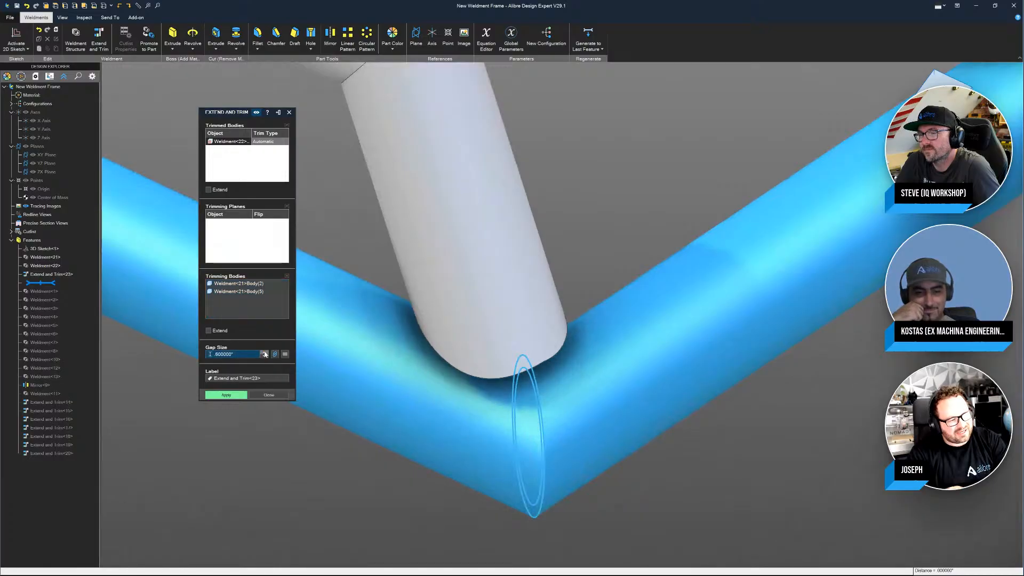
click(265, 356)
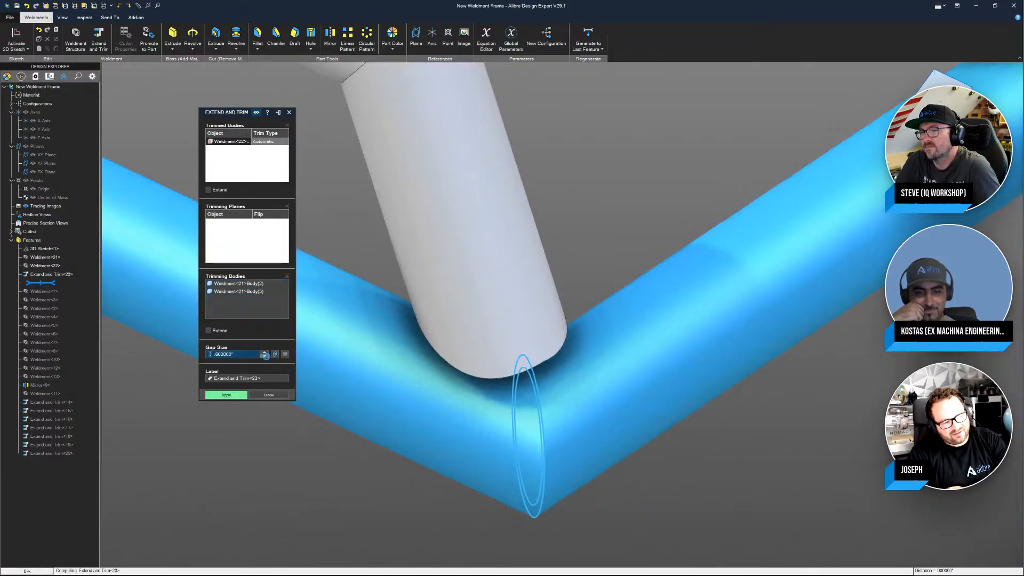
click(265, 356)
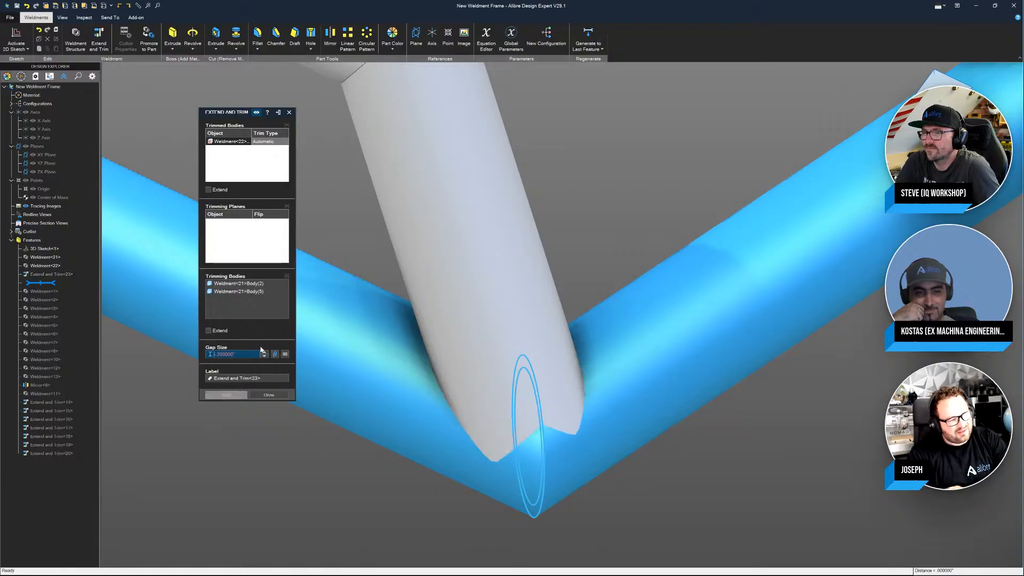
click(264, 352)
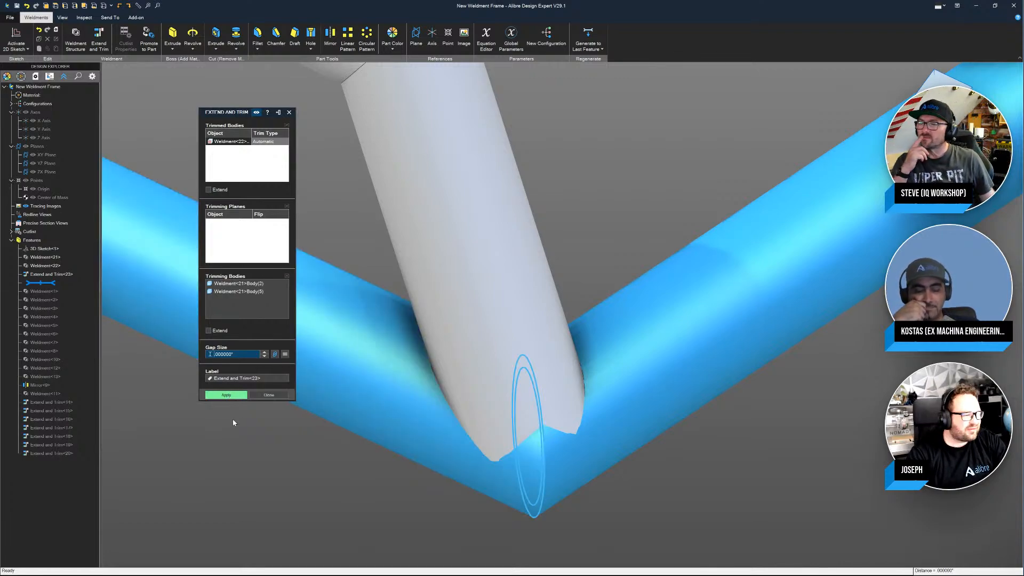
Step: Apply the short upright pipe's trim with no gap and finish the Extend and Trim command
click(228, 396)
scroll(580, 421, down, 3)
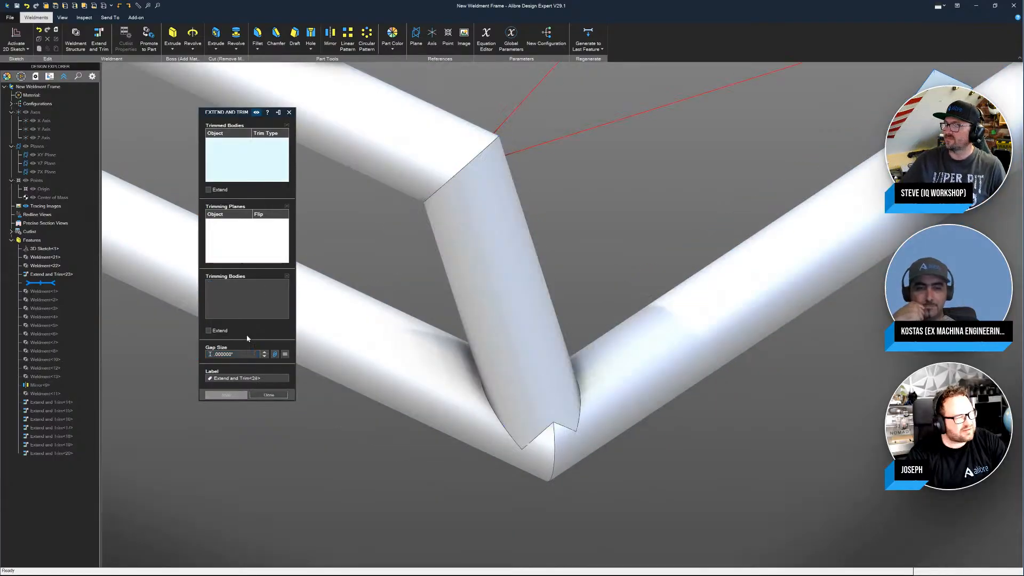
scroll(343, 389, down, 3)
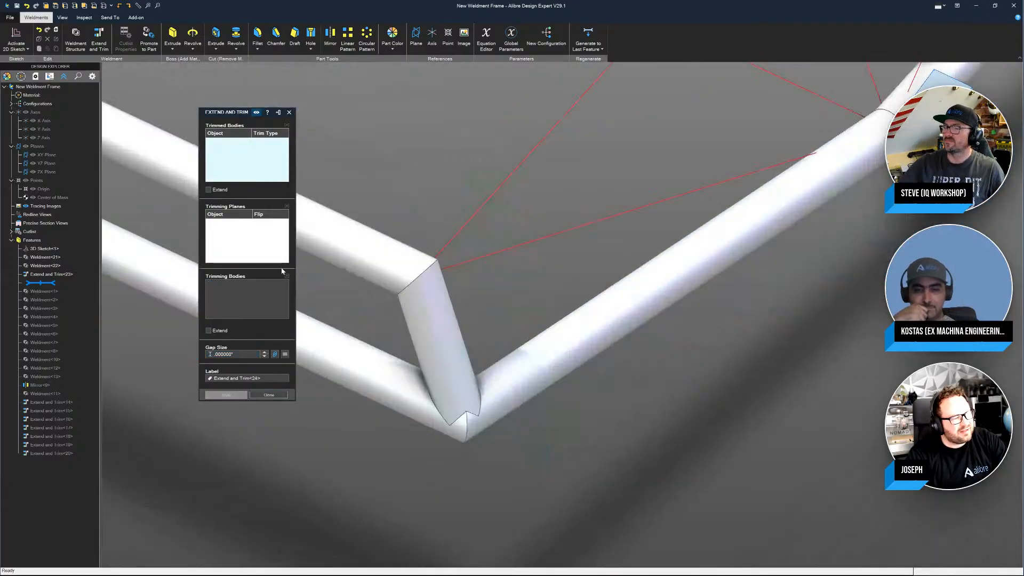
click(269, 395)
Step: Examine the short upright pipe's trimmed end at the lower corner and the frame's remaining sketch lines
middle_drag(331, 474, 482, 402)
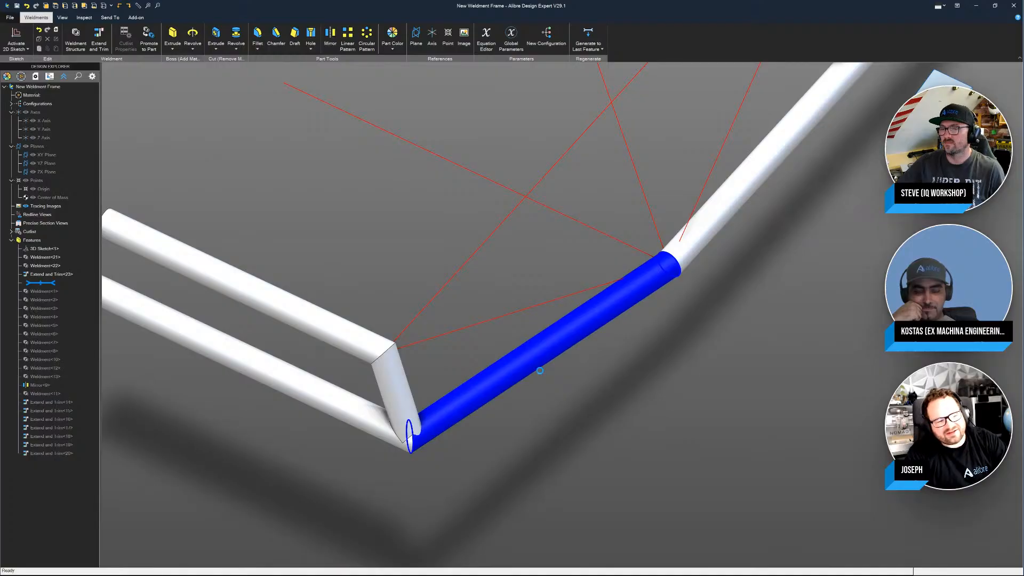
scroll(539, 371, down, 3)
scroll(510, 340, up, 2)
scroll(502, 412, up, 4)
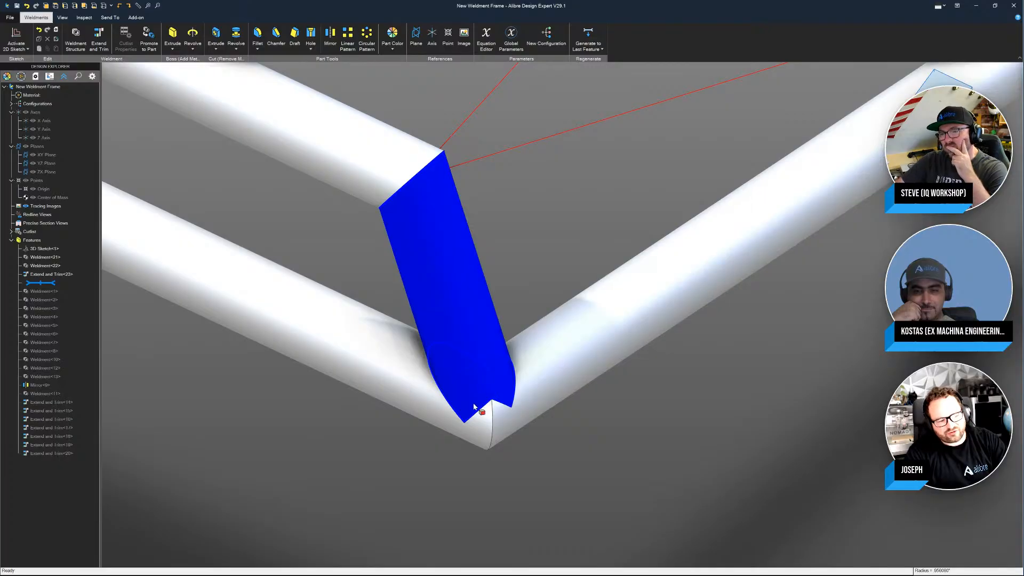
click(452, 354)
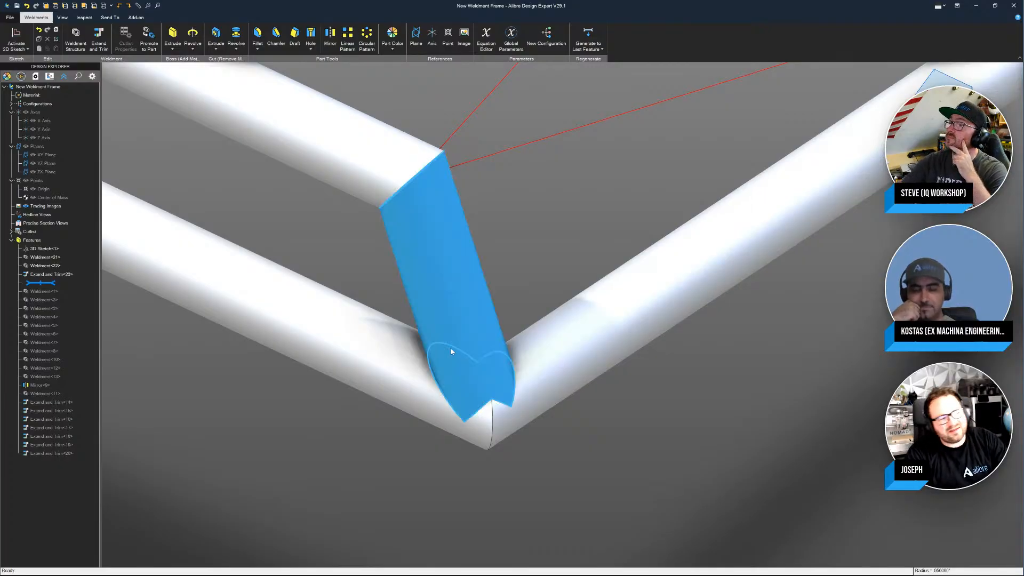
scroll(452, 354, down, 3)
scroll(465, 405, down, 2)
scroll(542, 222, up, 2)
scroll(572, 354, down, 1)
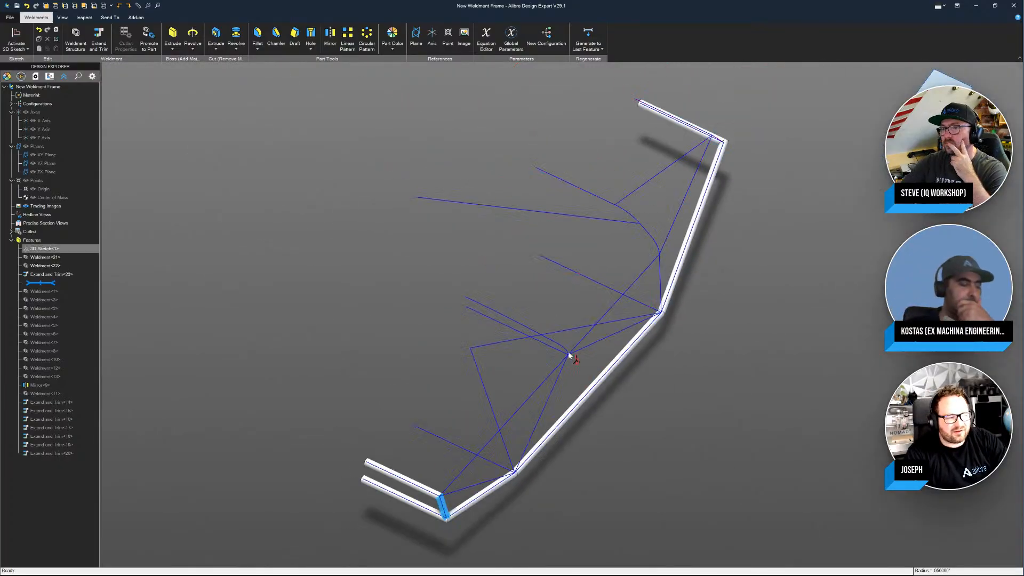
Step: Show the reference geometry and mirror both weldment pipe features across the vertical plane running lengthwise through the frame's middle
middle_drag(571, 355, 580, 308)
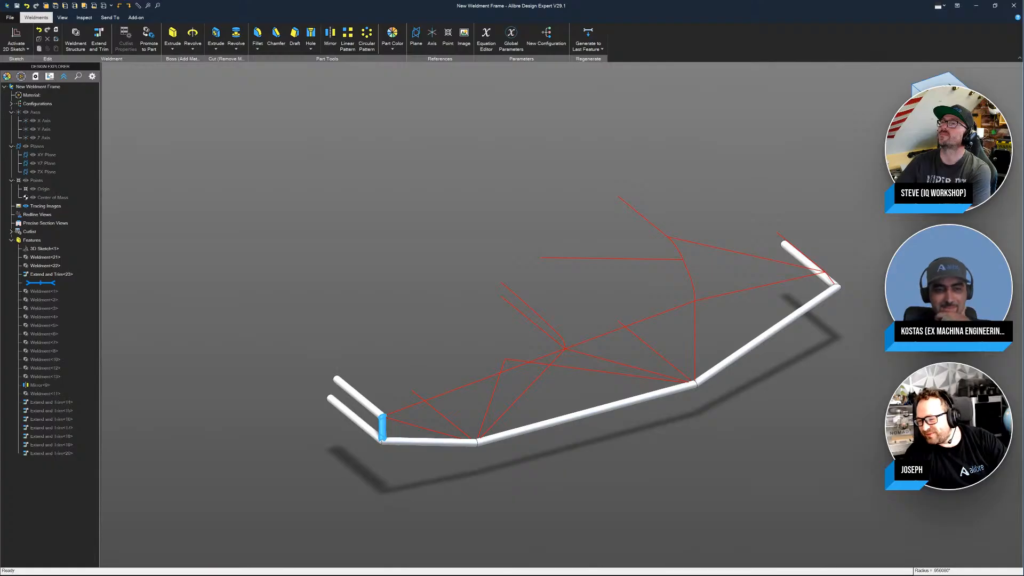
key(super+d)
key(super+d)
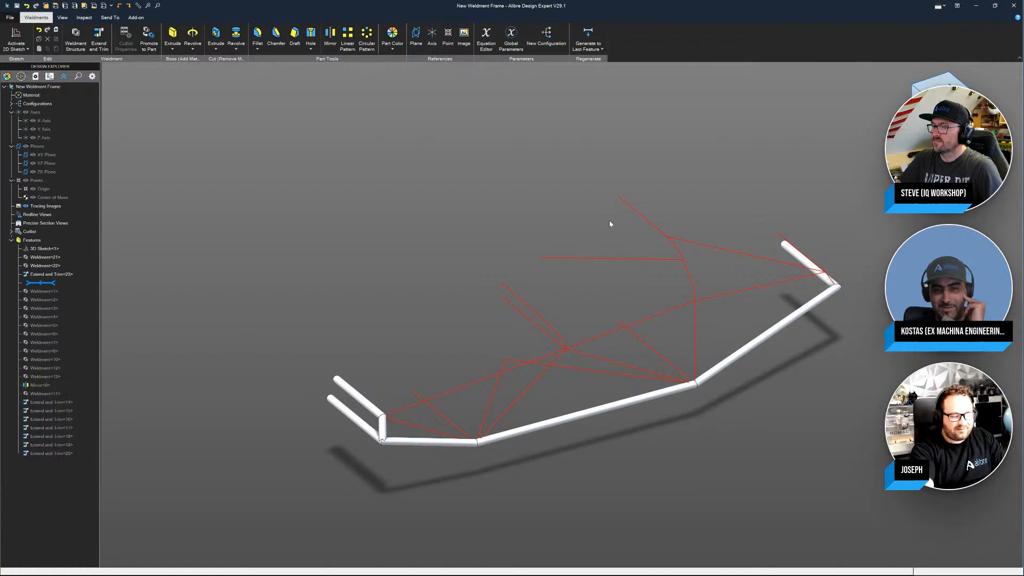
key(ctrl+shift+r)
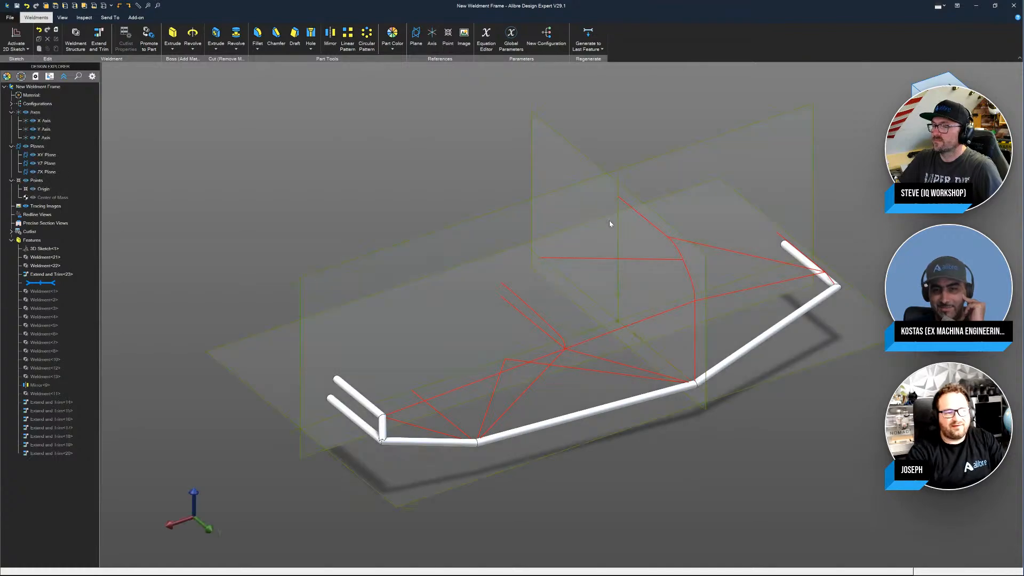
click(331, 42)
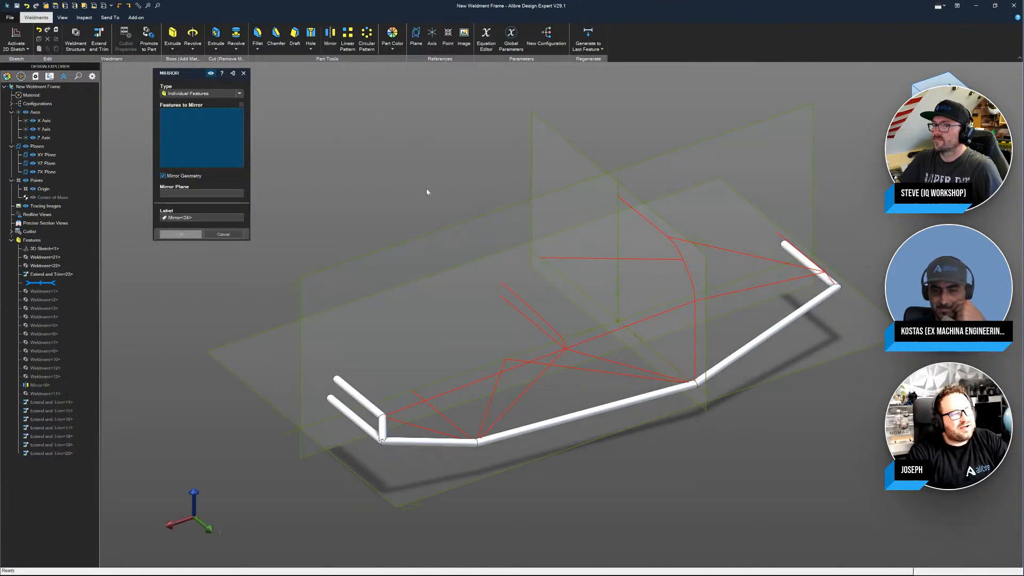
click(371, 401)
click(334, 404)
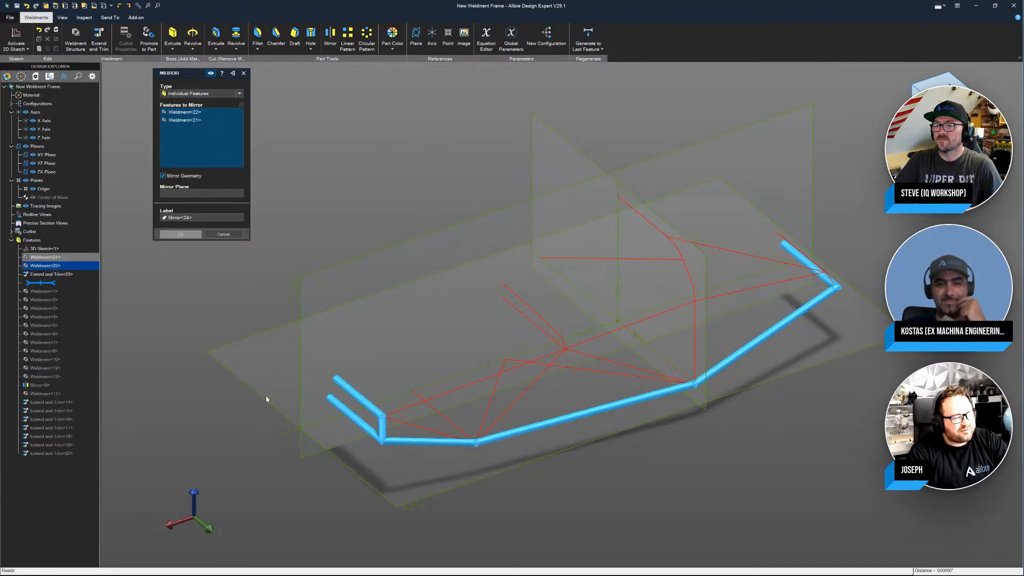
click(202, 194)
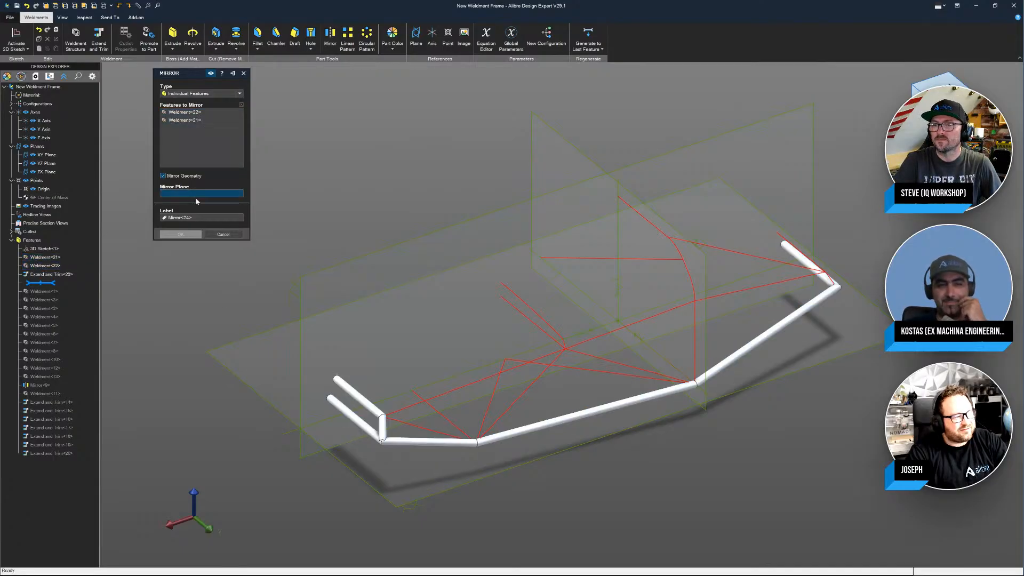
click(389, 251)
click(179, 234)
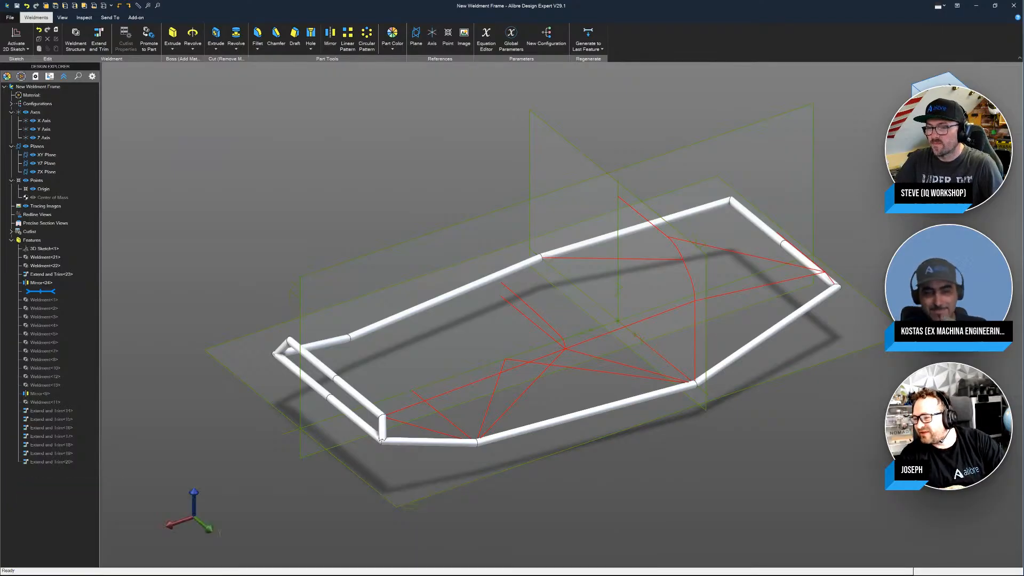
Step: Create a new, empty part file
click(8, 17)
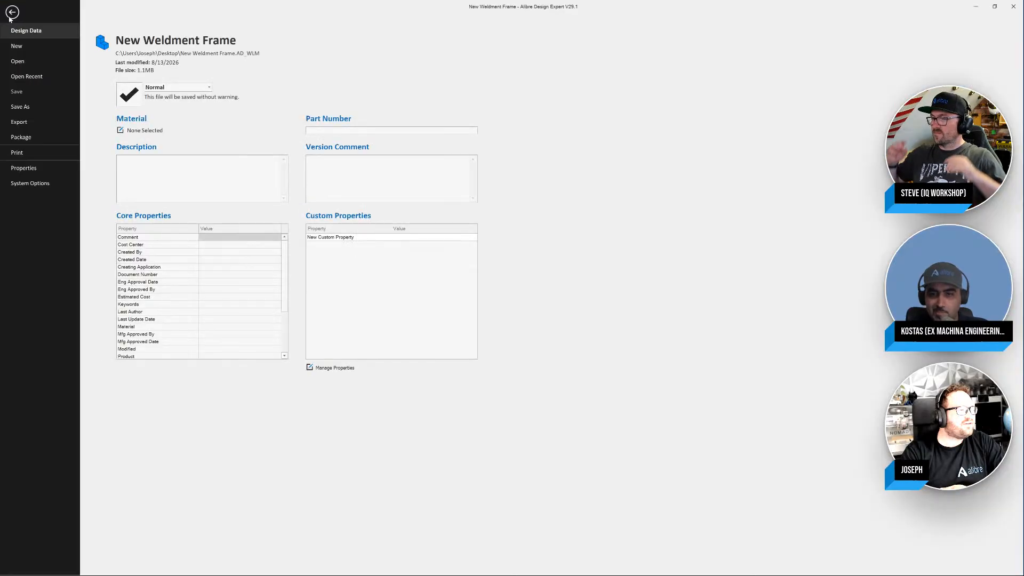
click(11, 15)
click(11, 18)
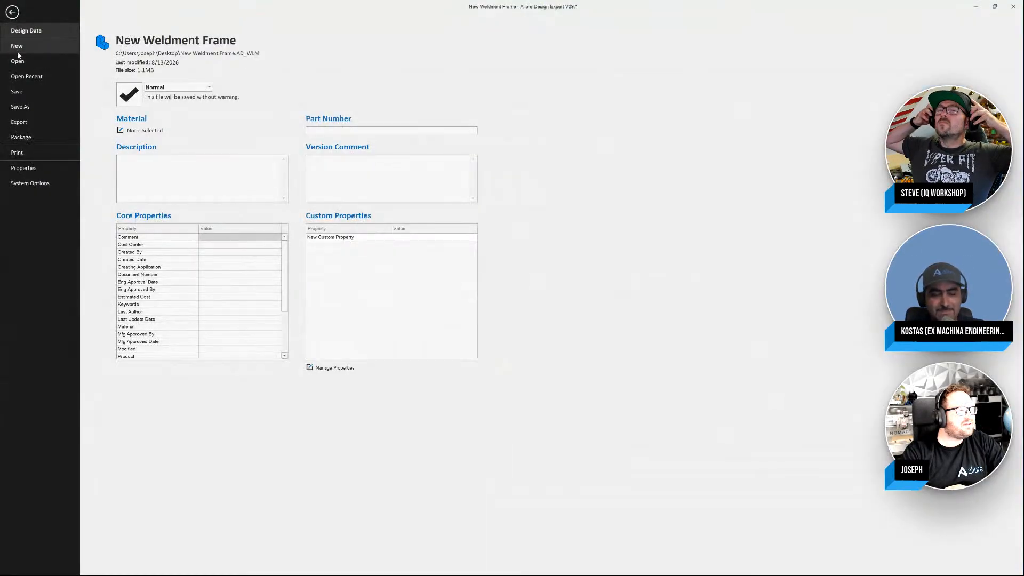
click(16, 46)
key(Escape)
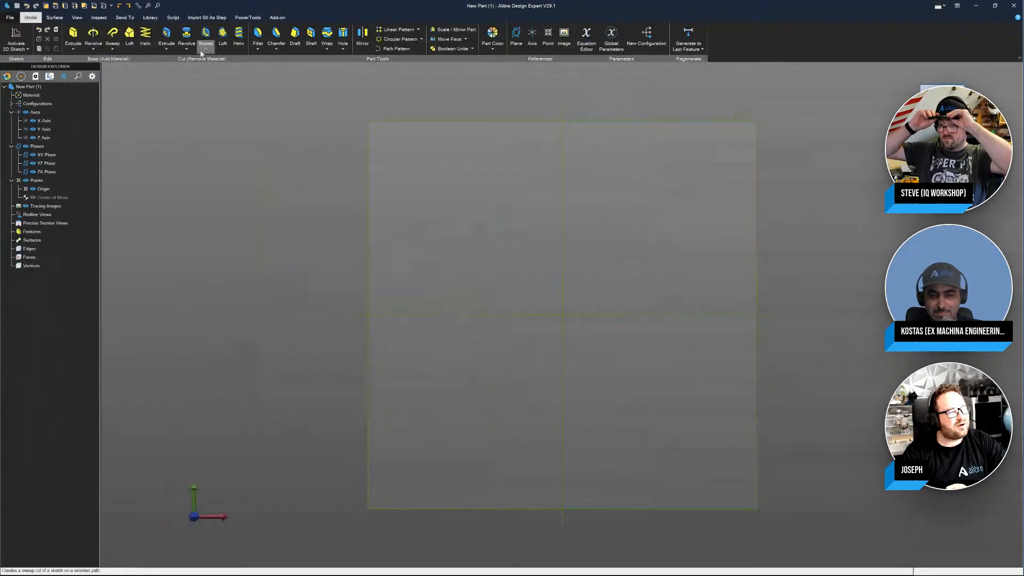
Step: Sketch a rectangle about 8.6" wide around the origin on the XY plane and extrude it at the default depth
click(16, 35)
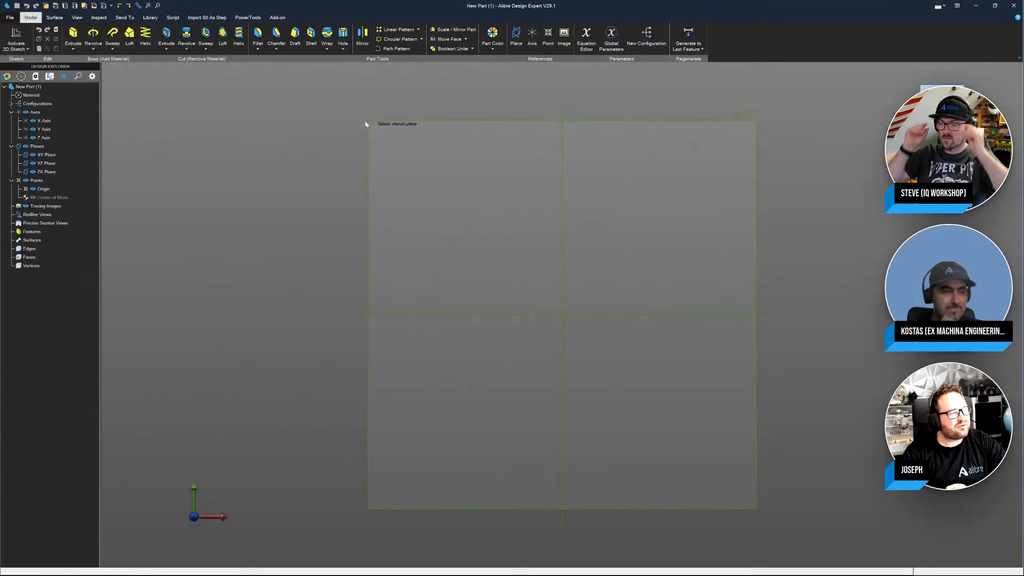
click(441, 119)
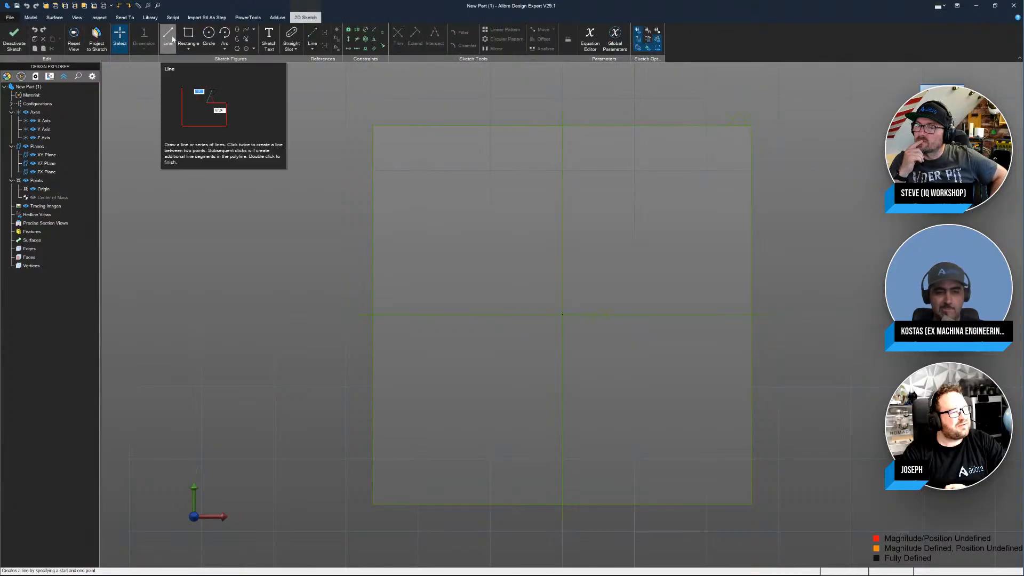
click(188, 37)
click(256, 83)
click(877, 512)
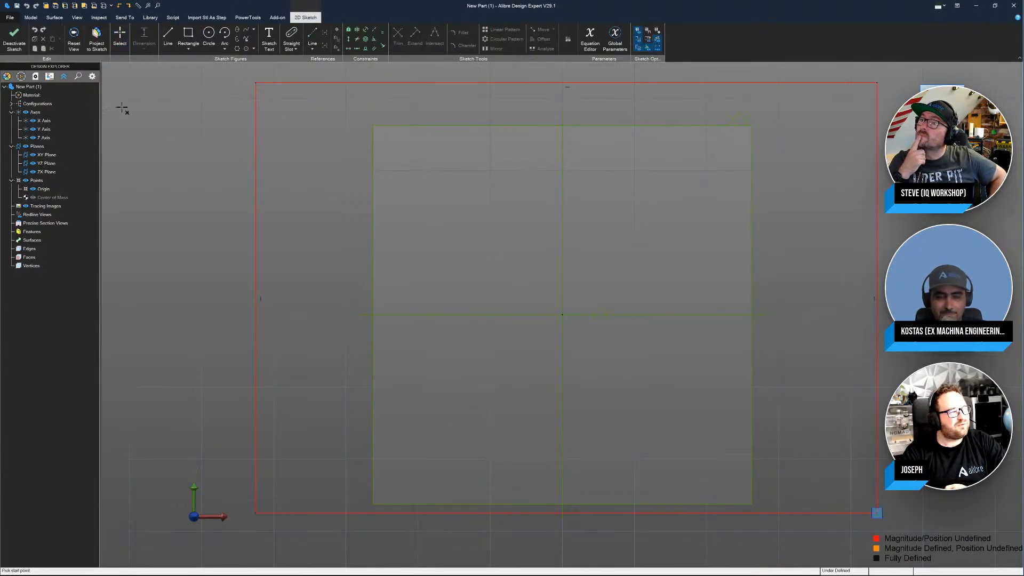
click(14, 37)
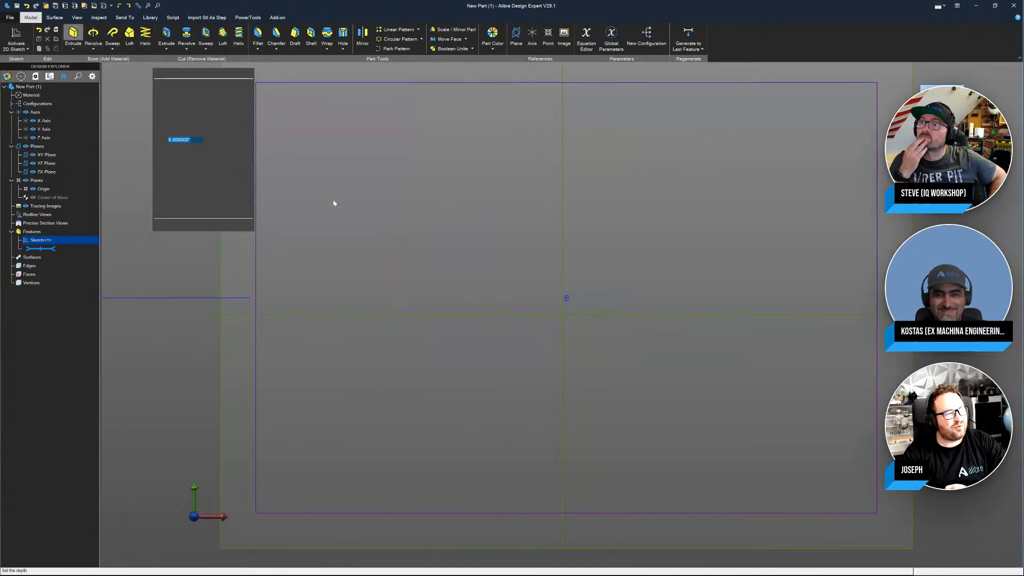
key(Return)
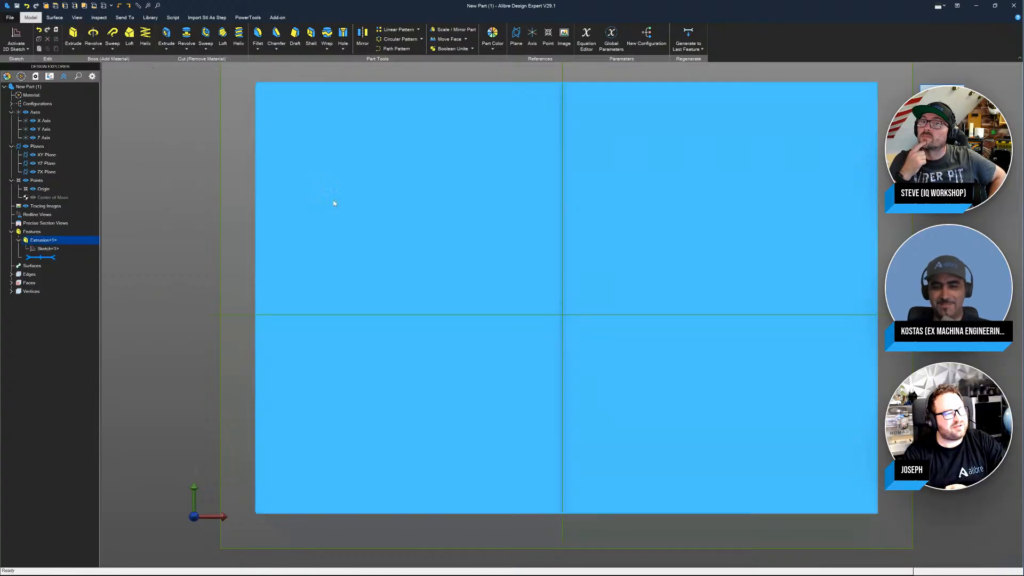
Step: Sketch a circle near the upper-left corner of the block's front face and cut it as a hole at the default depth
click(16, 37)
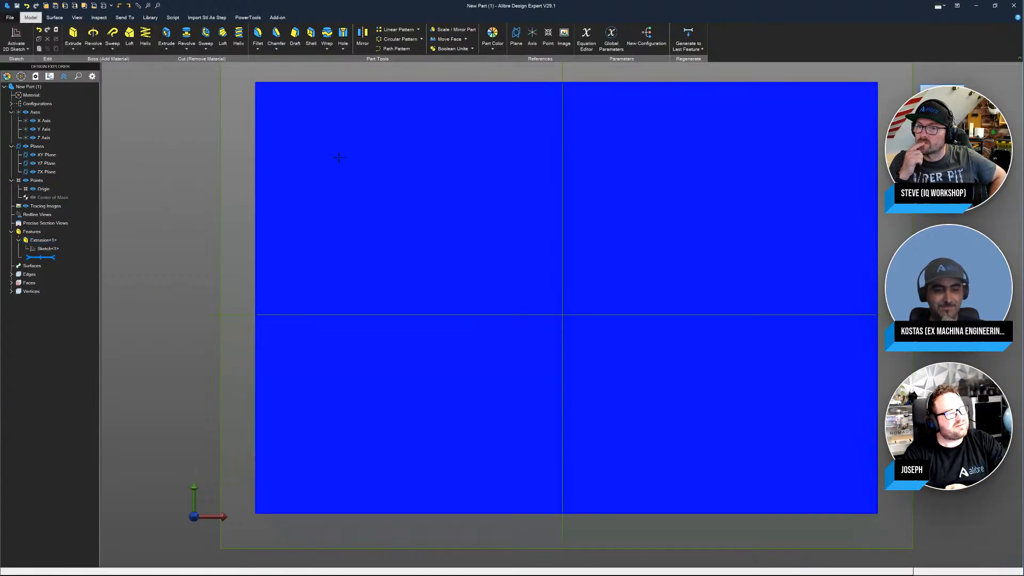
click(389, 176)
click(208, 34)
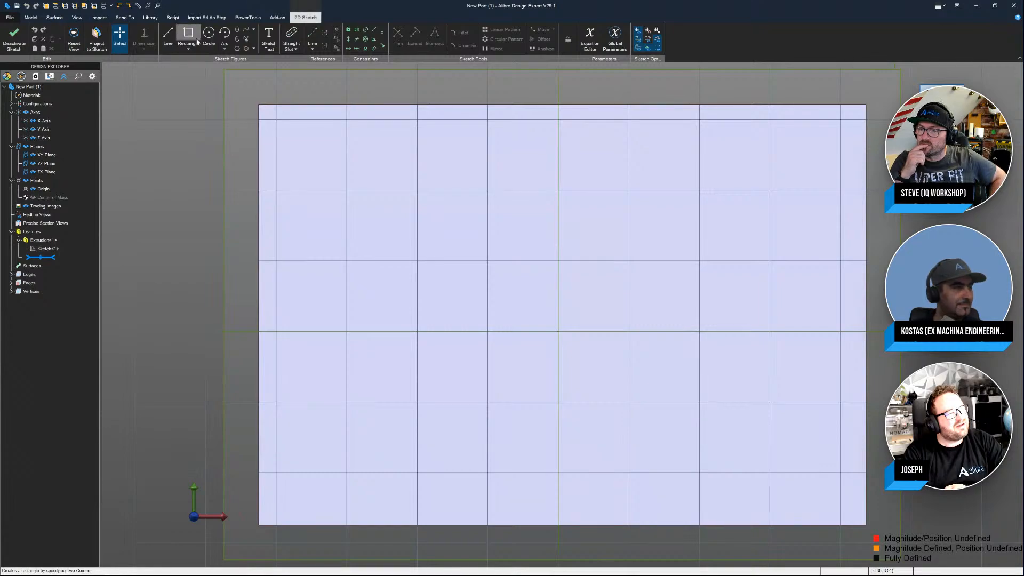
click(317, 160)
click(343, 160)
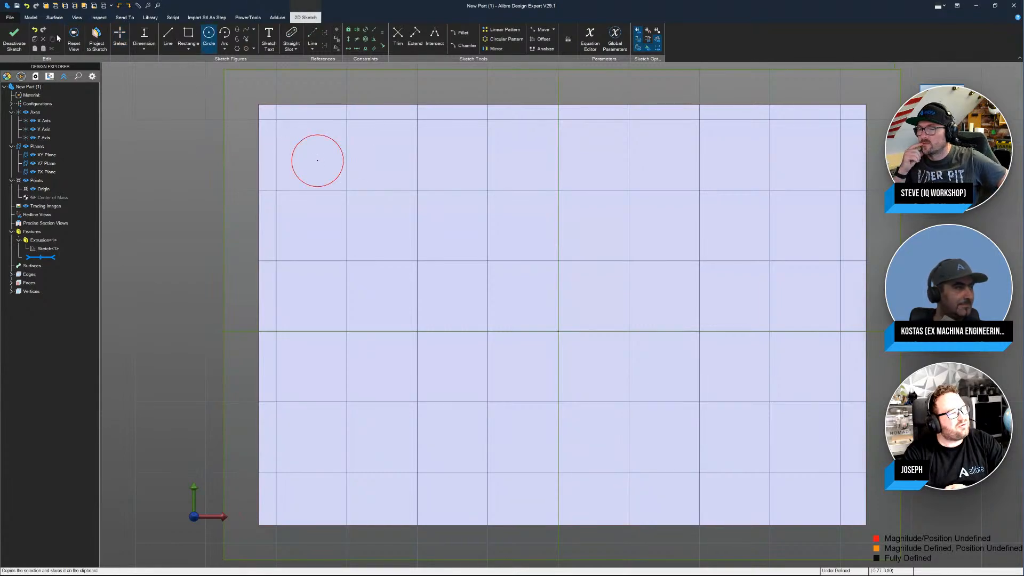
click(14, 37)
click(165, 36)
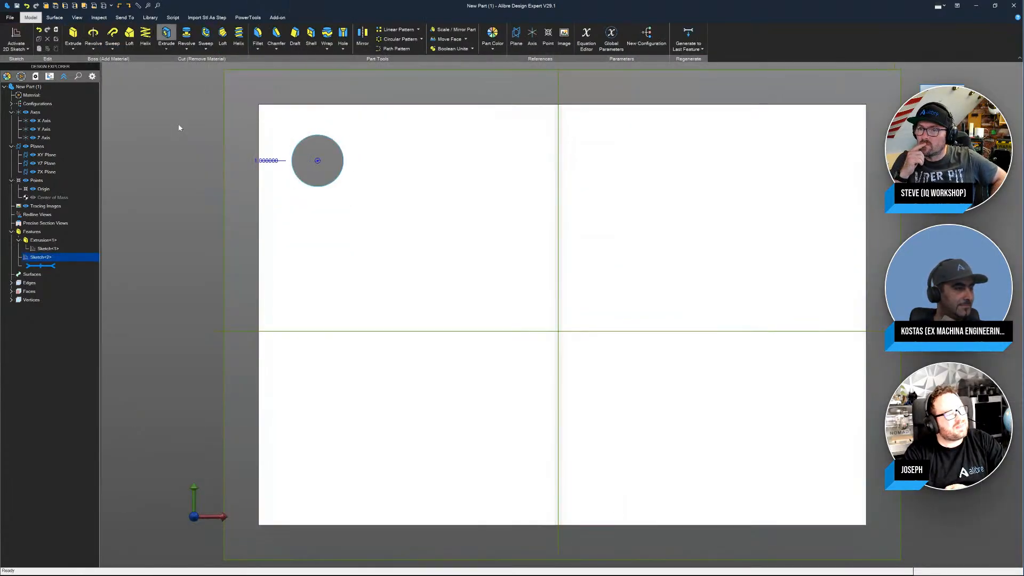
click(172, 224)
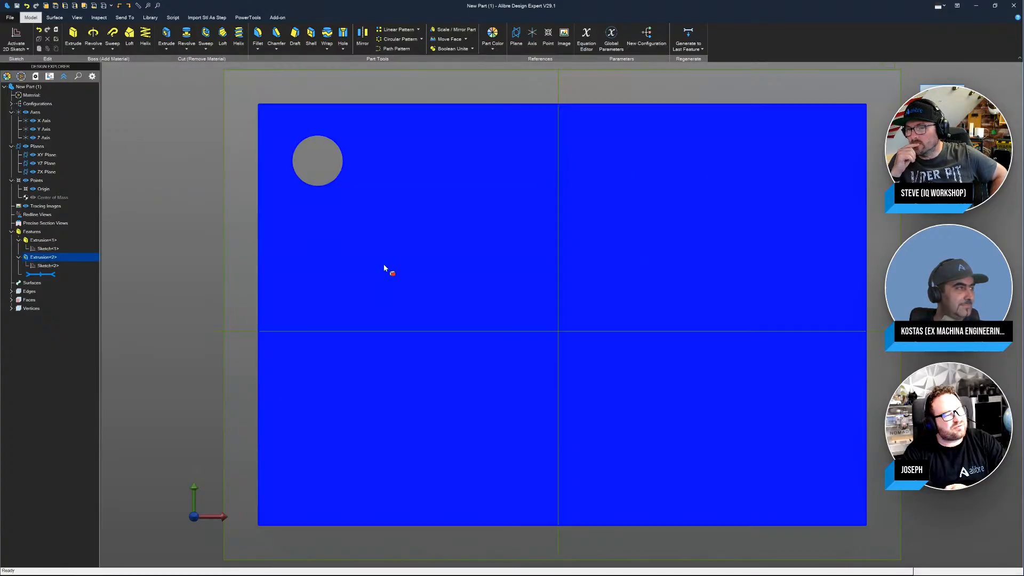
Step: Edit the hole's sketch and set up a linear sketch pattern of the circle along the block's upper long edge
middle_drag(384, 265, 359, 217)
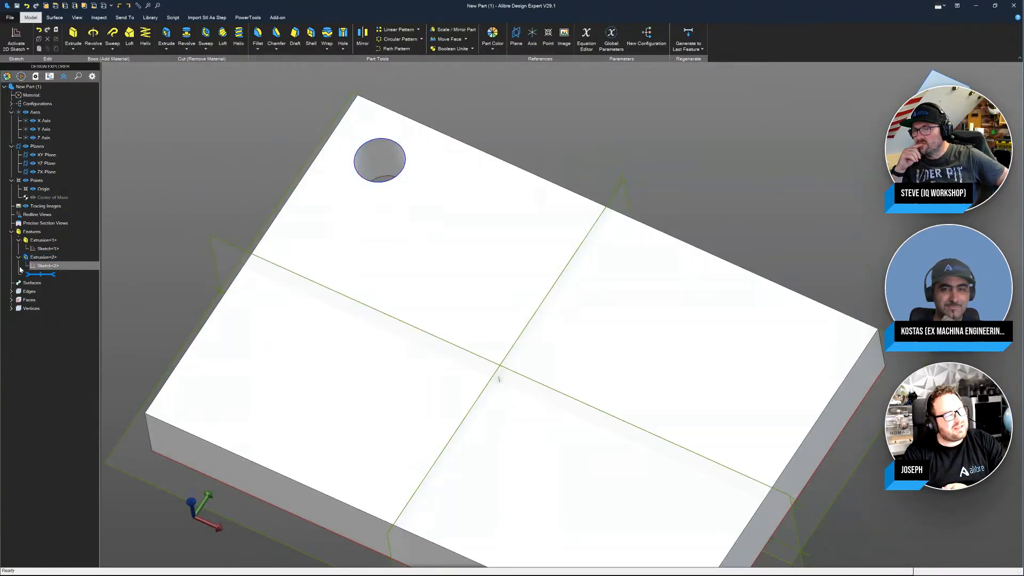
right_click(53, 266)
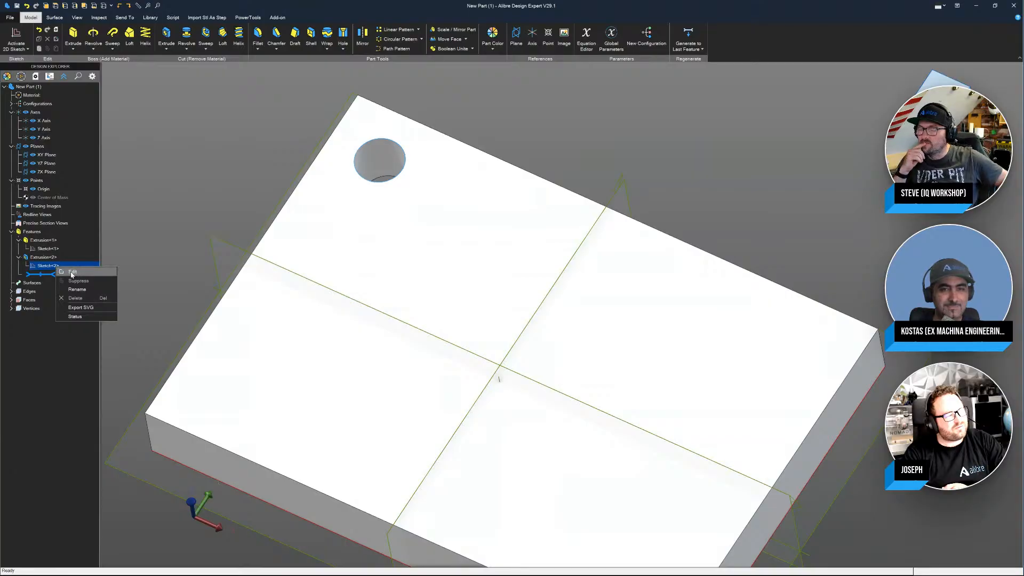
click(70, 275)
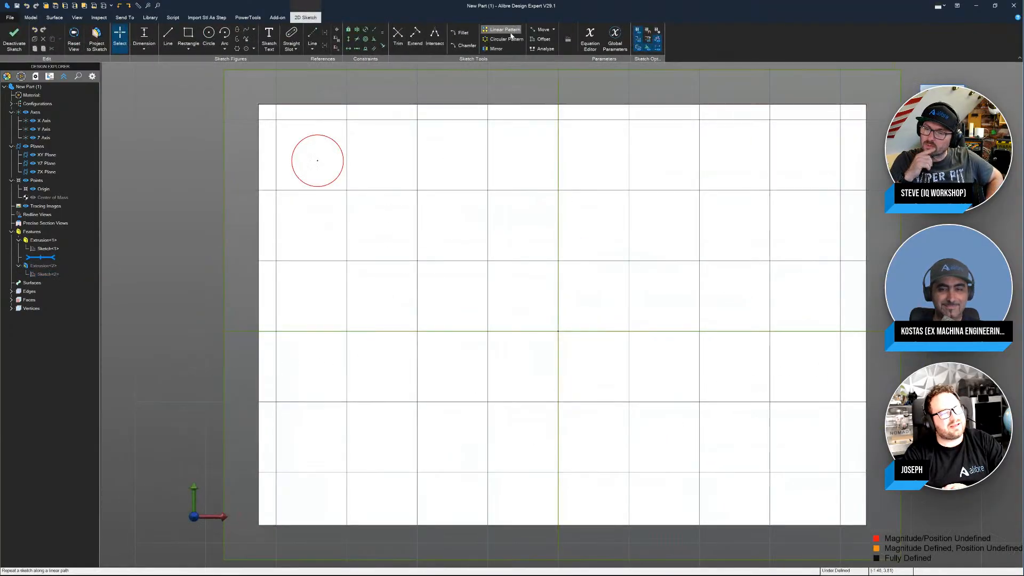
click(507, 30)
click(315, 135)
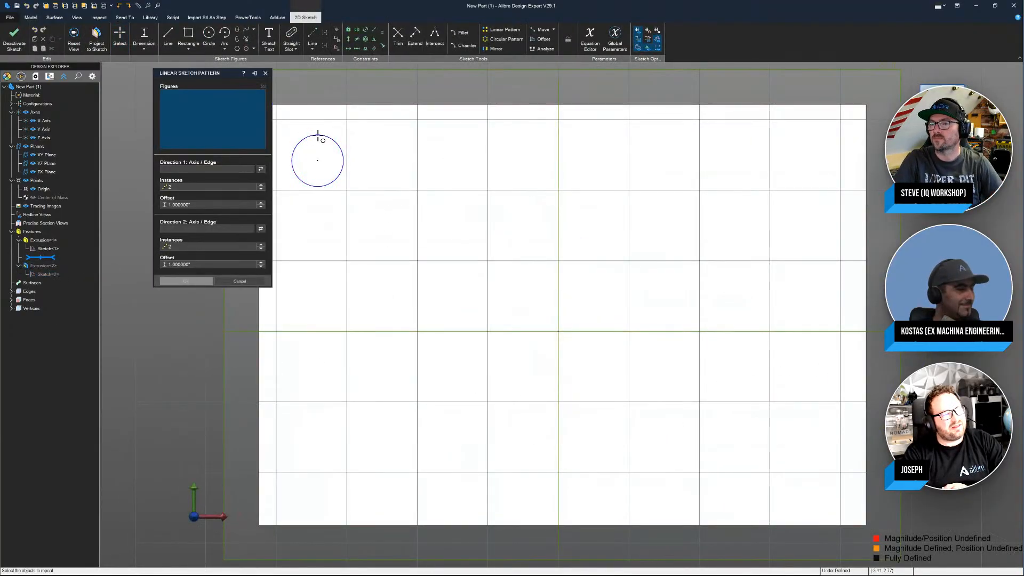
click(209, 170)
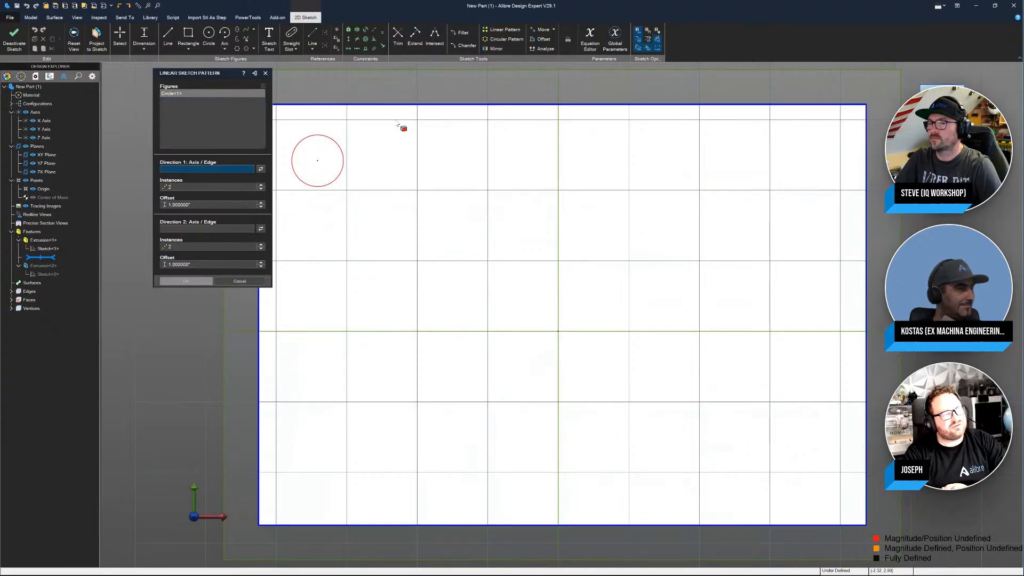
click(413, 105)
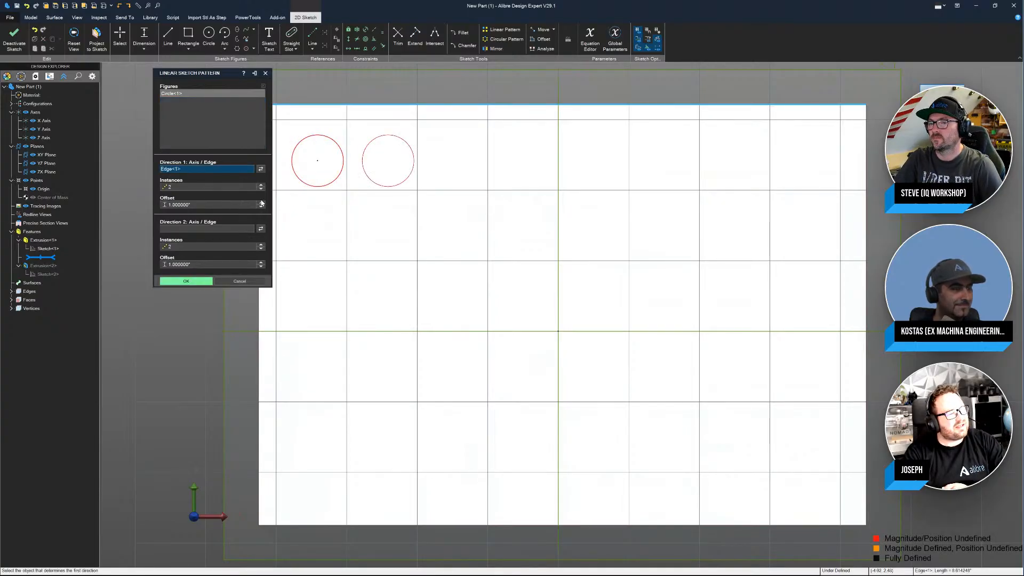
Step: Set the sketch pattern to 8 instances at a 1" offset and apply it
click(261, 185)
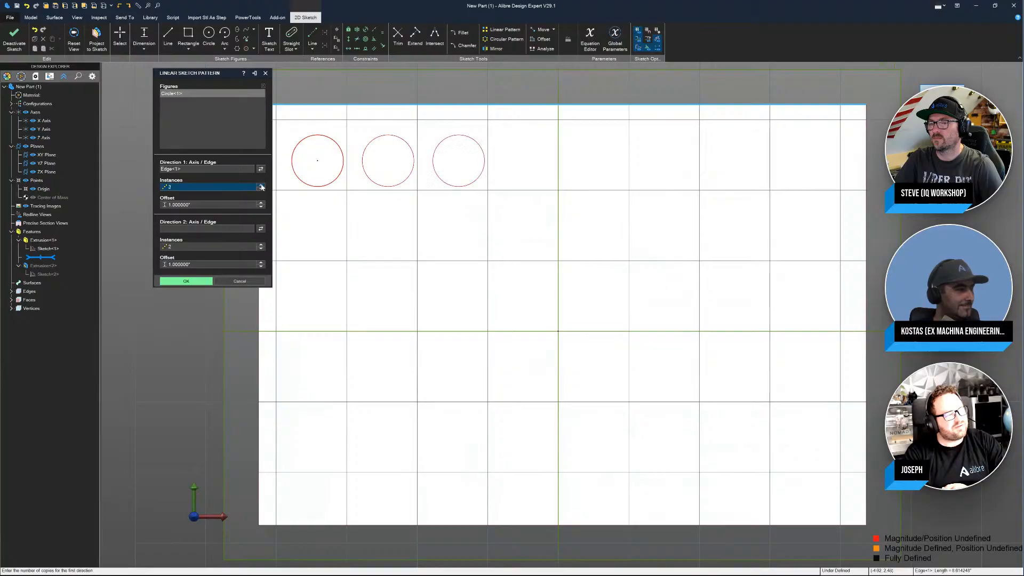
click(262, 185)
click(262, 185)
click(261, 185)
click(262, 185)
click(261, 185)
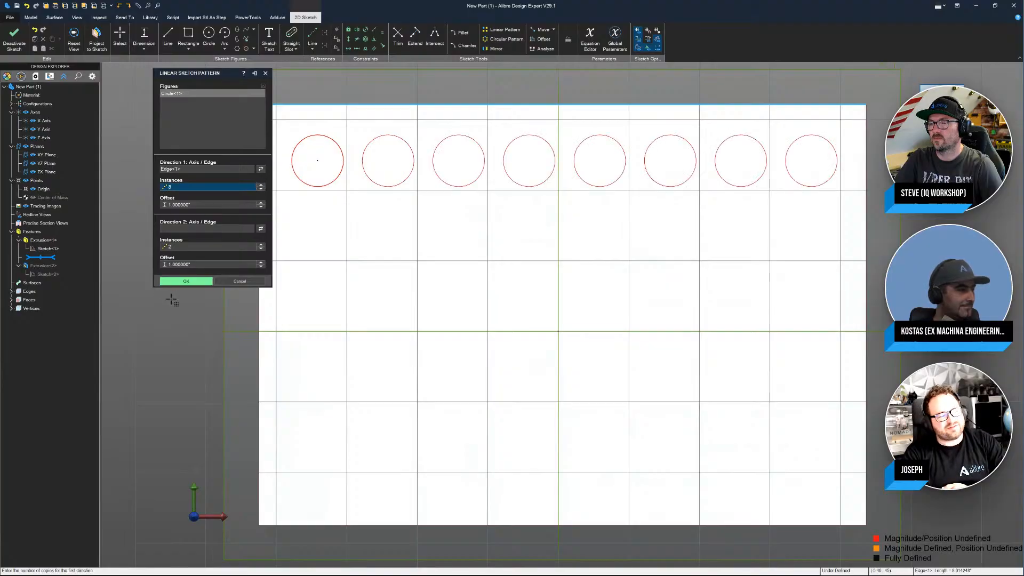
click(184, 281)
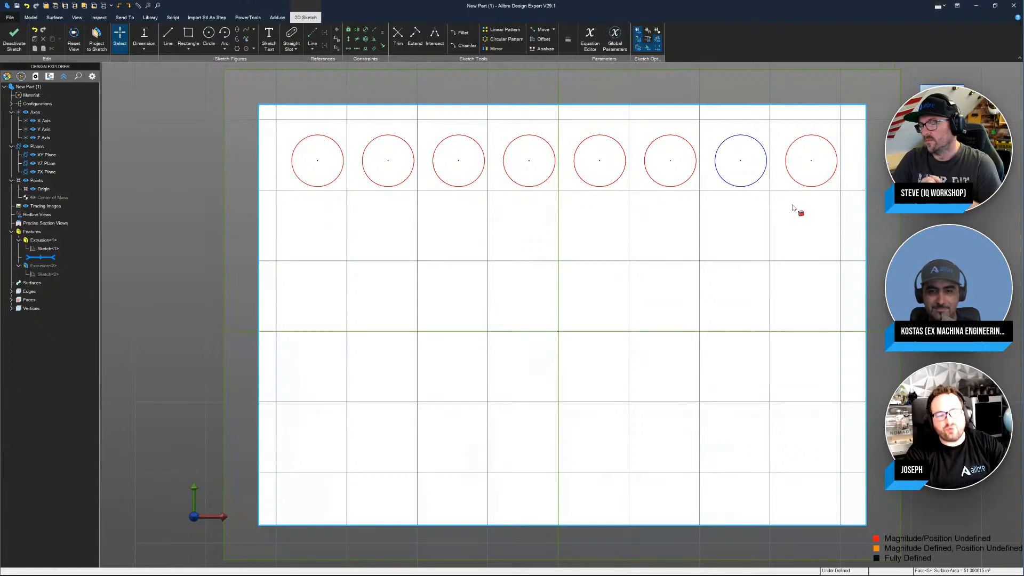
Step: Delete all the patterned circle copies, leaving only the original circle, and finish editing the sketch
drag(901, 284, 355, 95)
key(Delete)
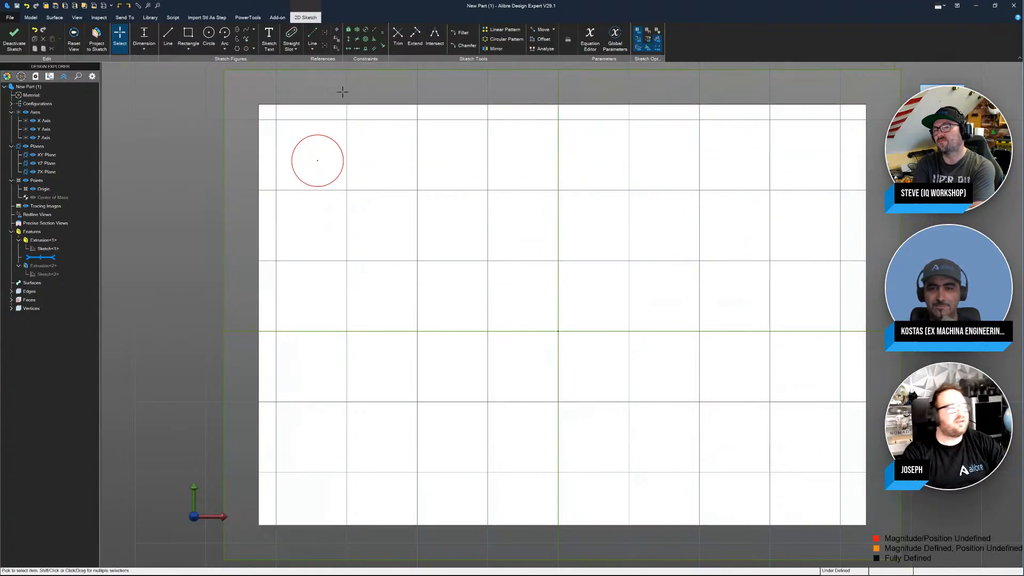
click(14, 38)
Step: Set up a linear topology pattern with the hole's inner face as seed and the block's upper long edge as direction
scroll(456, 195, down, 2)
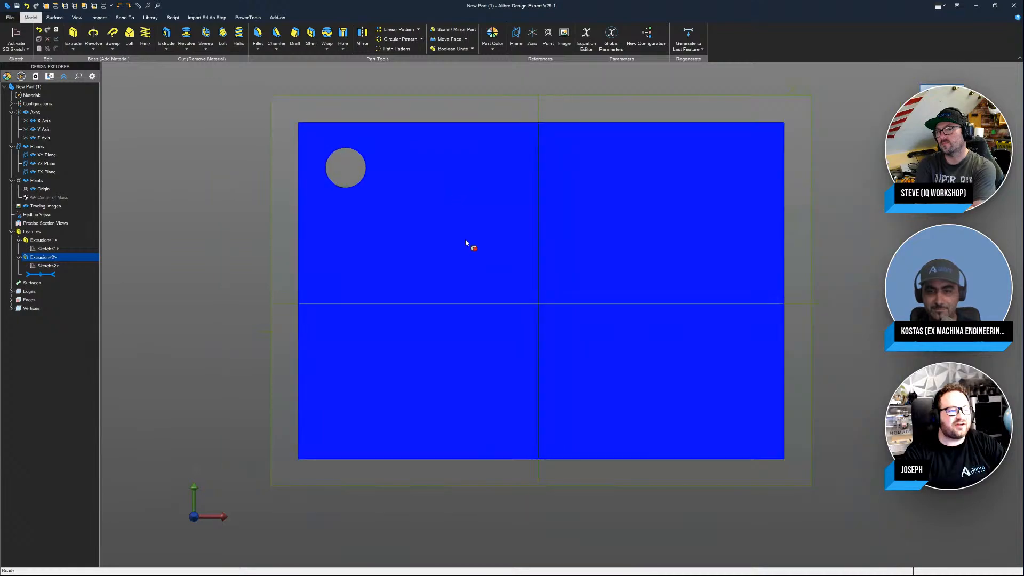
middle_drag(465, 243, 441, 153)
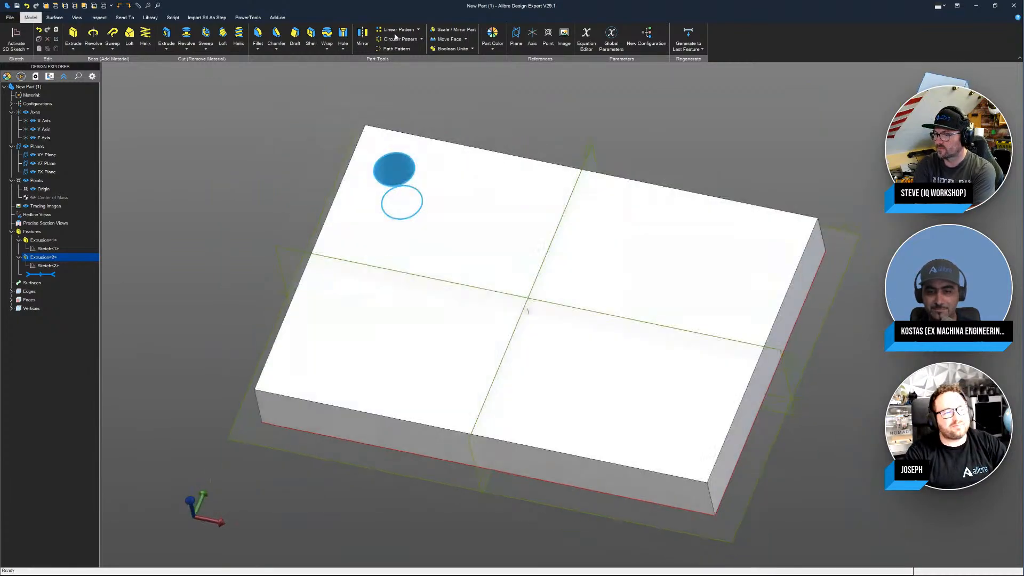
scroll(432, 91, up, 2)
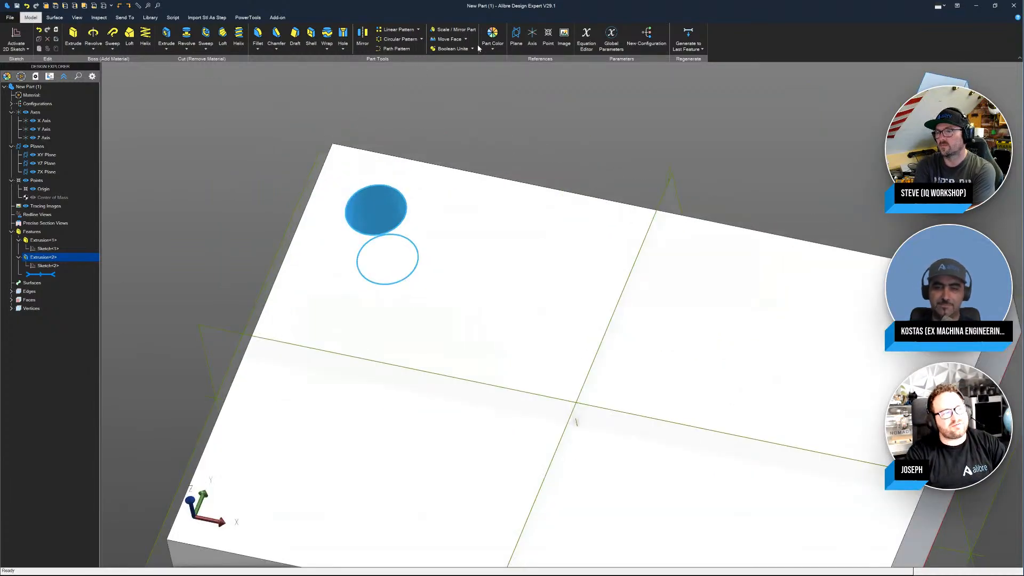
click(418, 30)
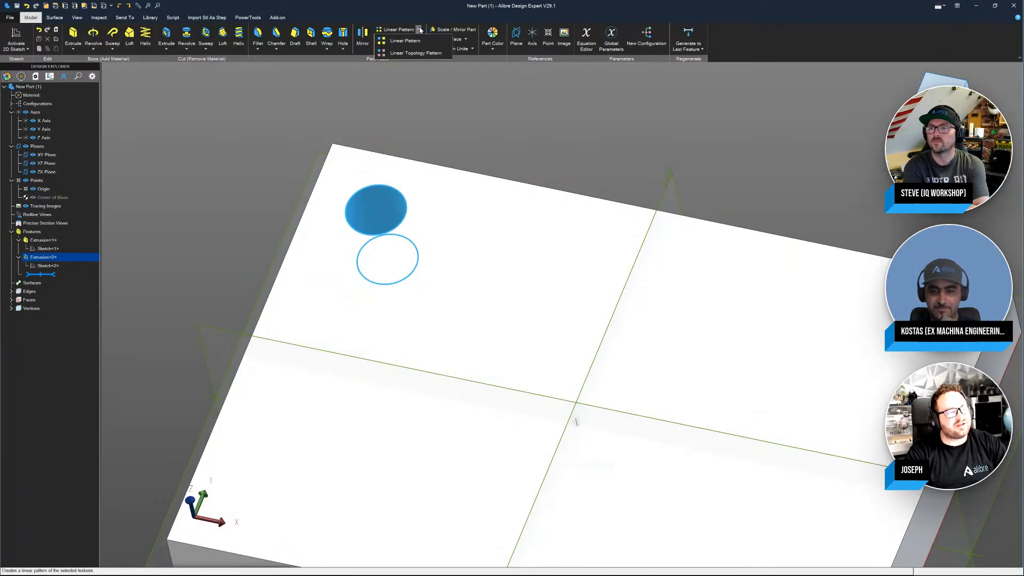
click(410, 54)
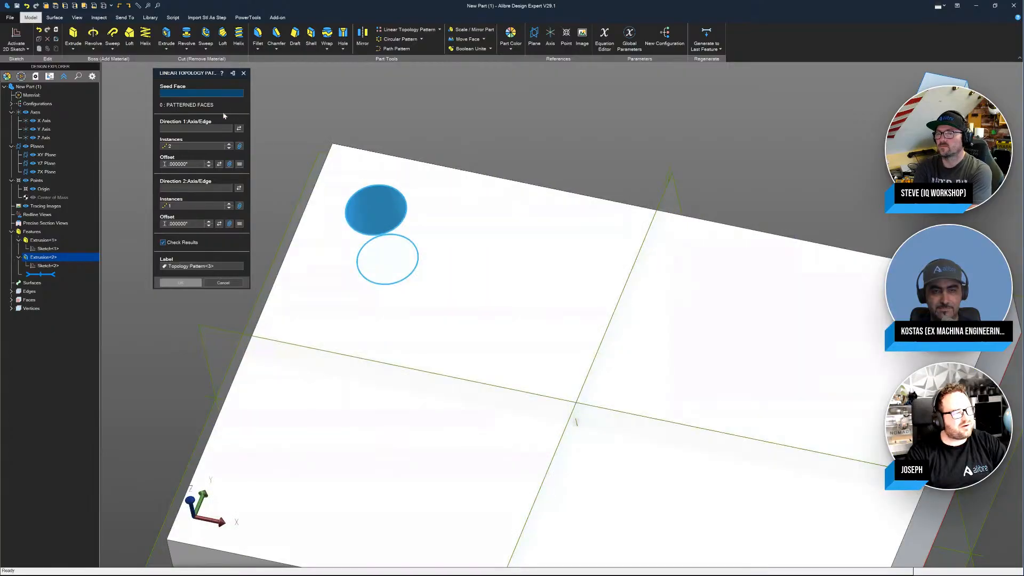
click(400, 207)
click(196, 131)
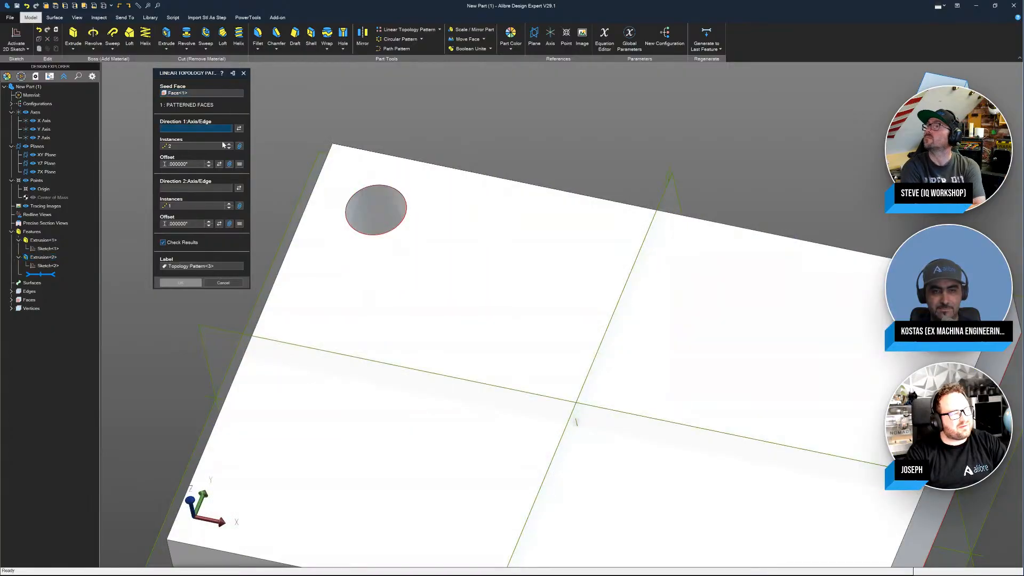
click(433, 169)
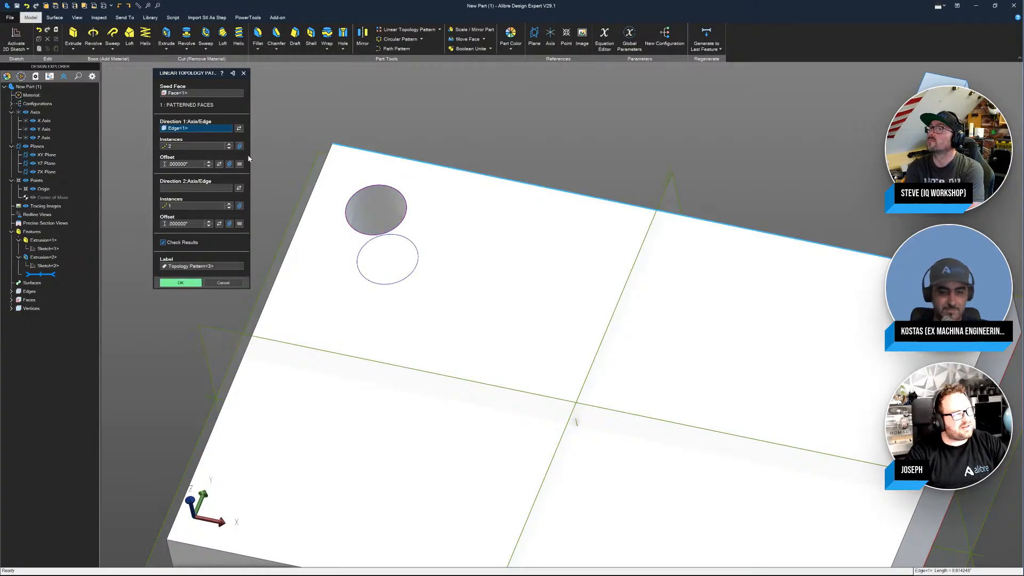
Step: Set the topology pattern to 8 instances at a 0.9" offset and apply it
click(209, 163)
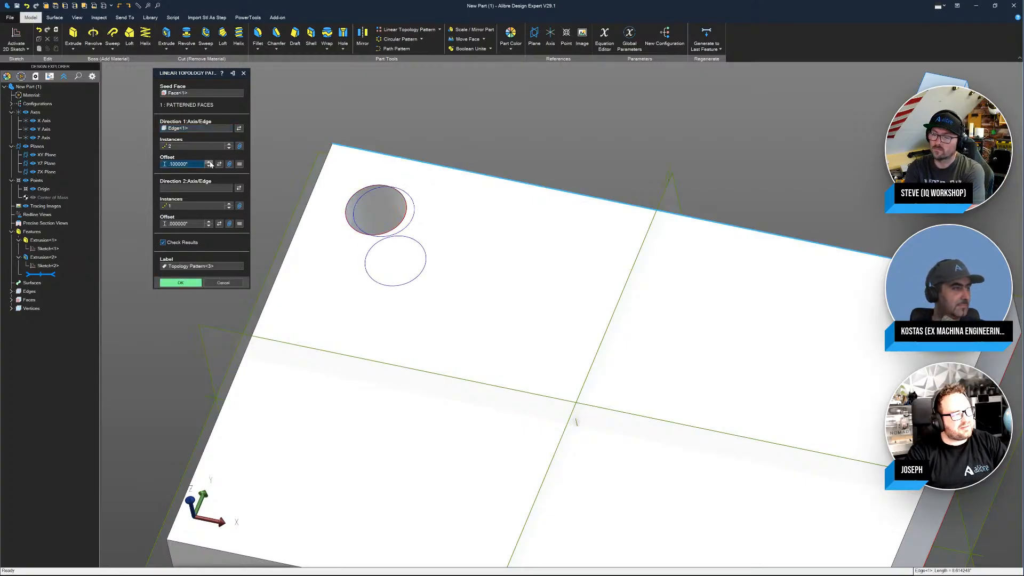
click(209, 162)
click(209, 162)
click(209, 162)
click(209, 162)
click(209, 162)
click(209, 162)
click(209, 162)
click(209, 163)
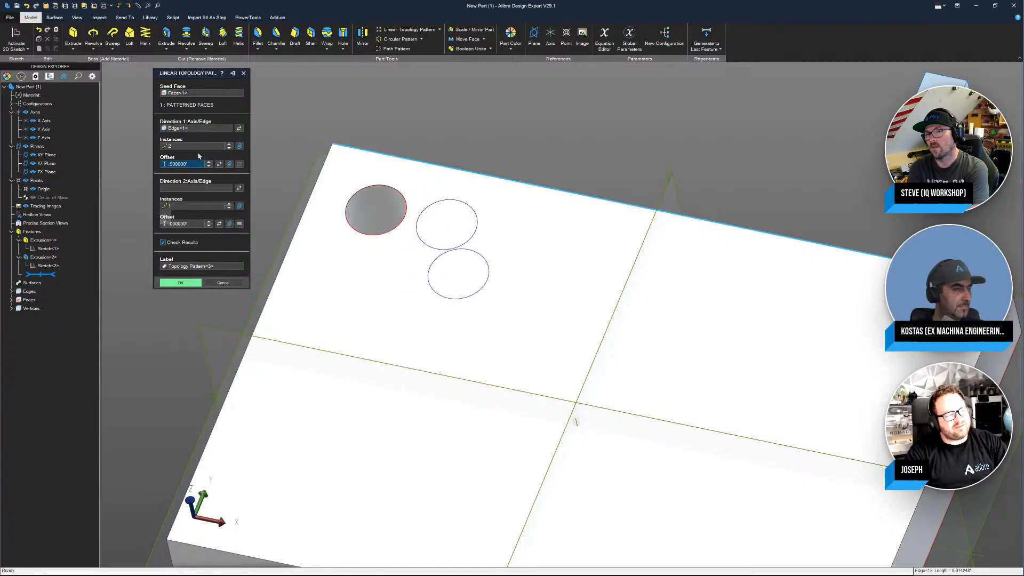
click(228, 145)
click(228, 145)
click(228, 146)
click(228, 145)
click(229, 146)
click(228, 145)
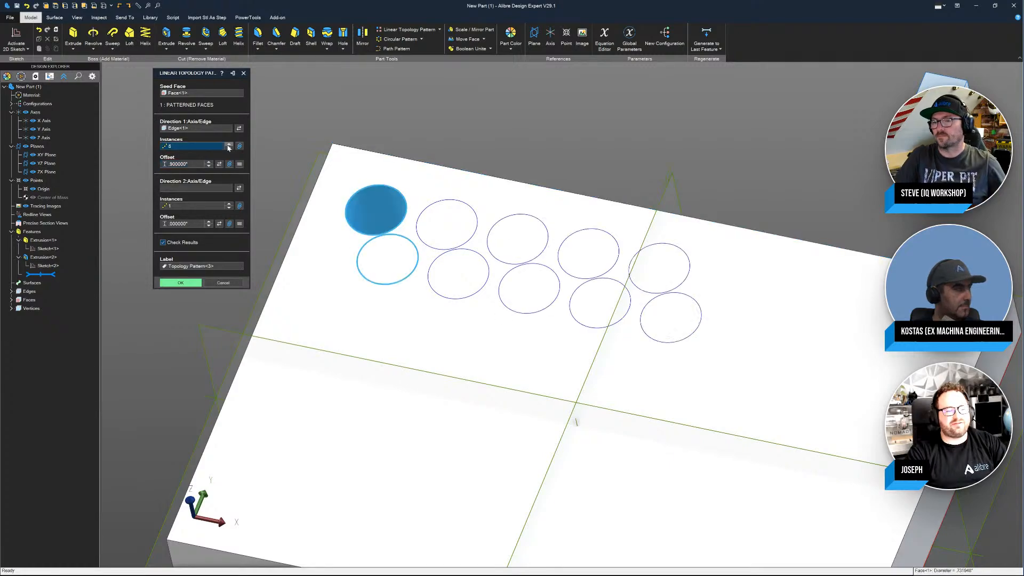
click(183, 282)
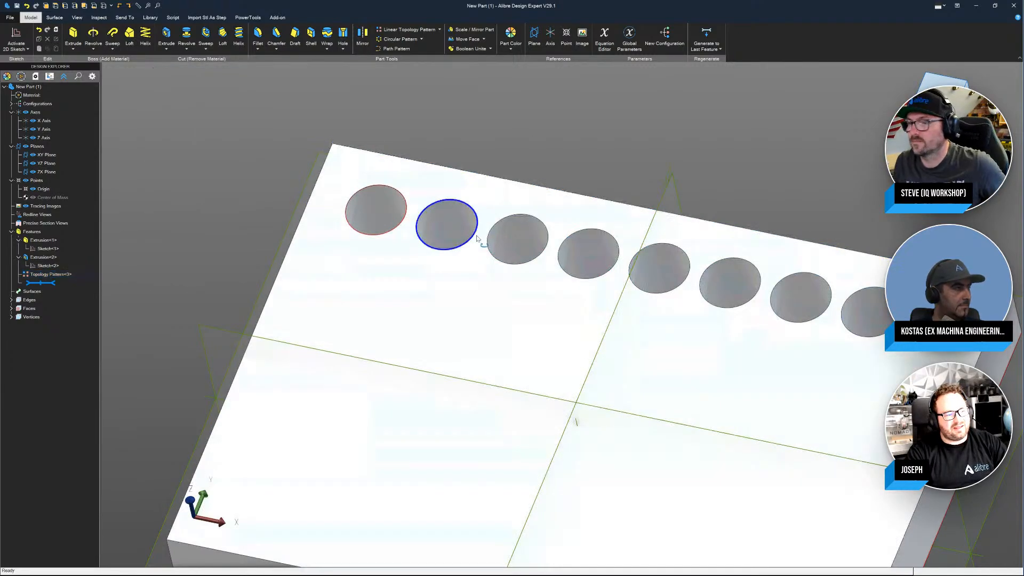
Step: Delete the topology pattern of the hole from the feature history
middle_drag(477, 239, 480, 267)
middle_drag(373, 203, 377, 176)
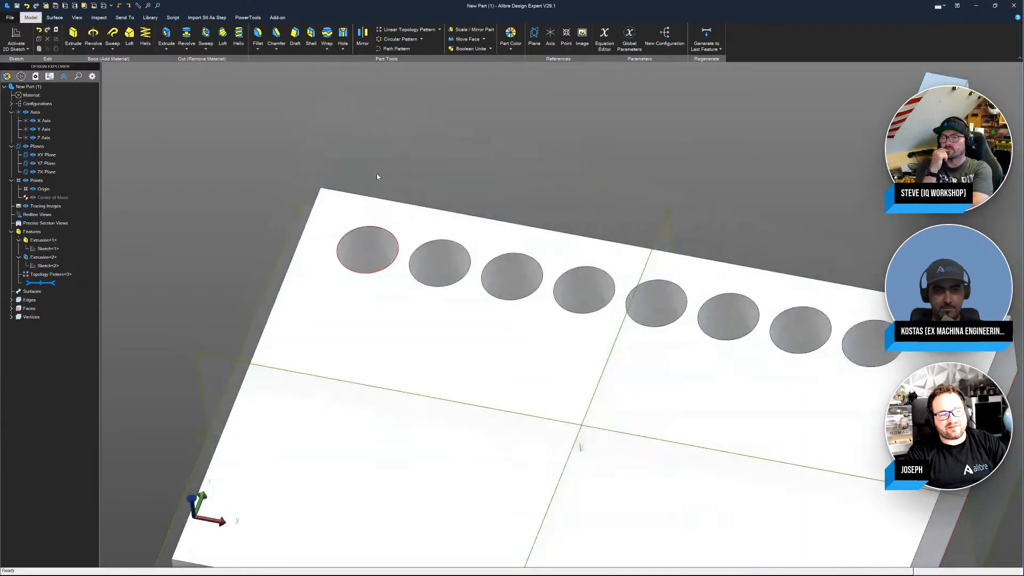
click(362, 248)
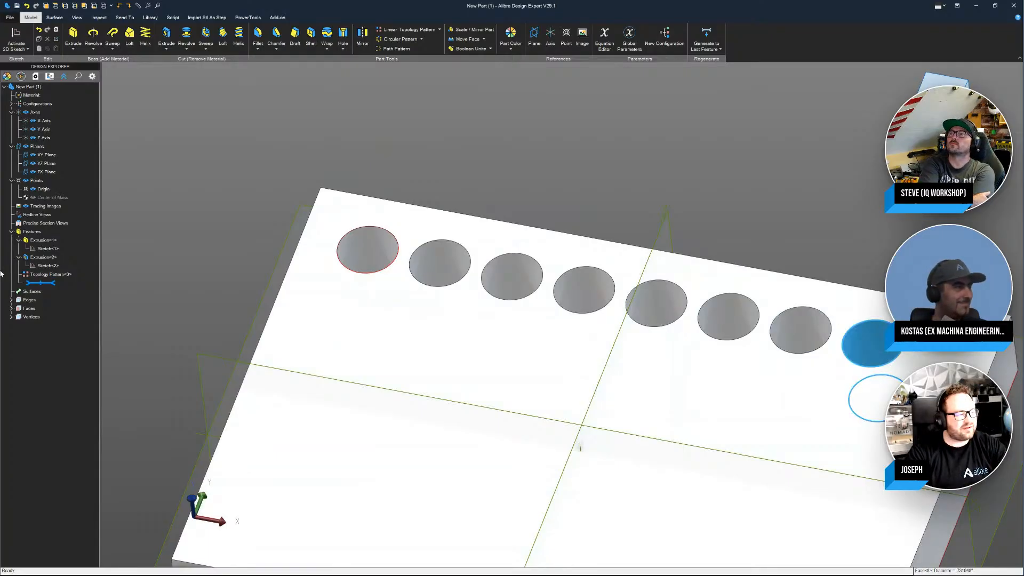
right_click(43, 274)
click(79, 308)
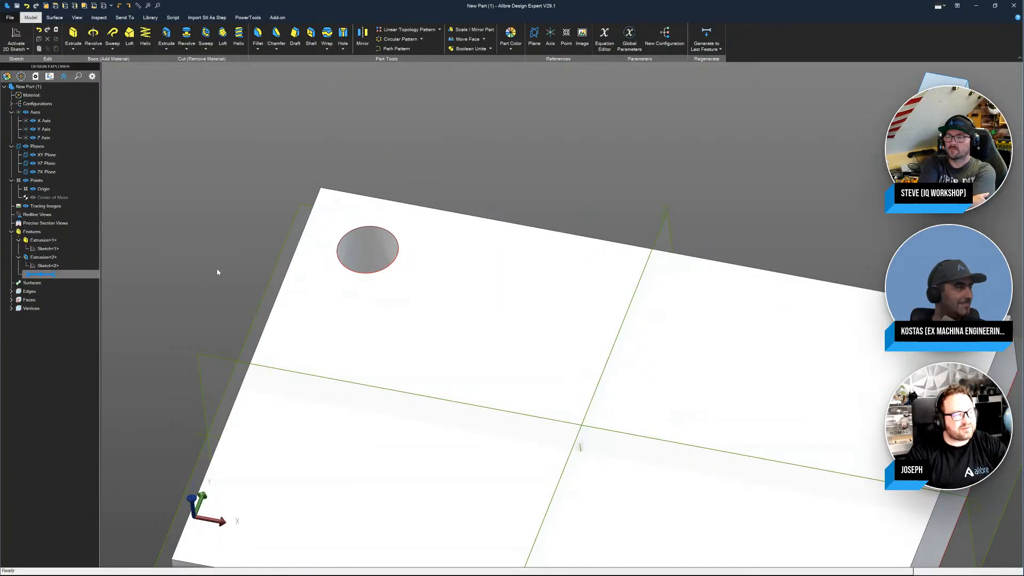
Step: Set up a linear feature pattern of the hole cut along the block's upper long edge
click(440, 30)
click(427, 41)
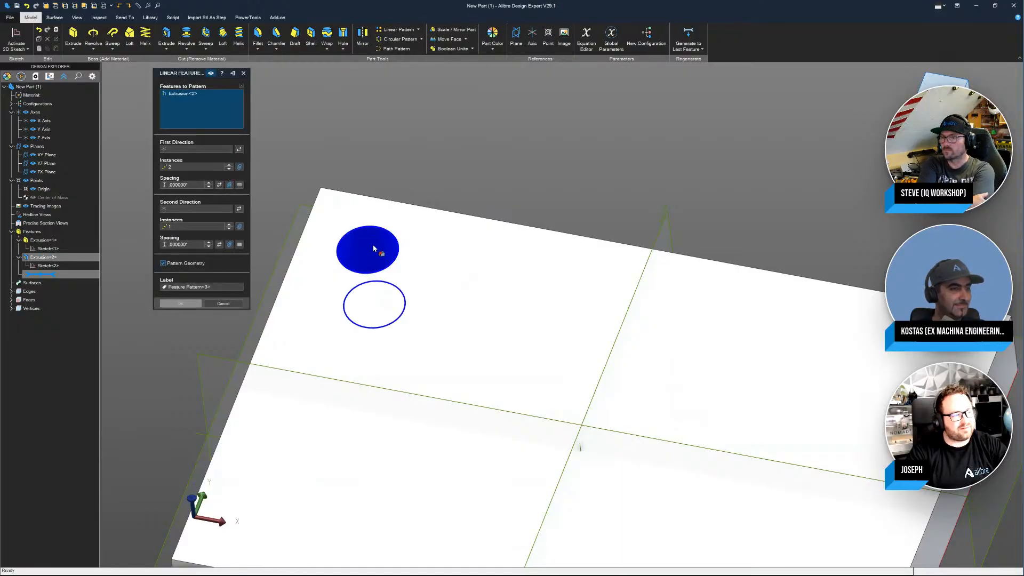
click(375, 239)
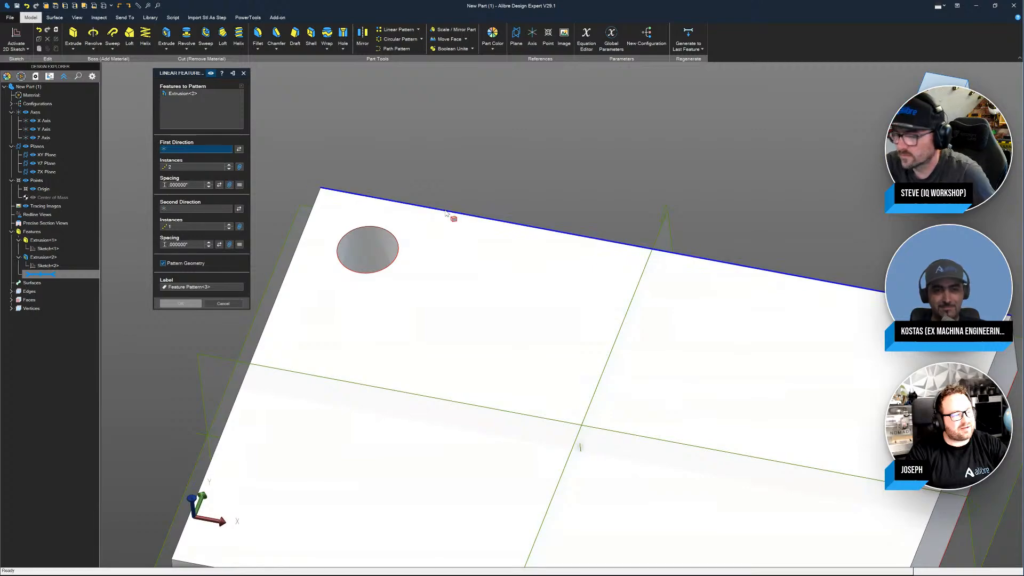
click(449, 213)
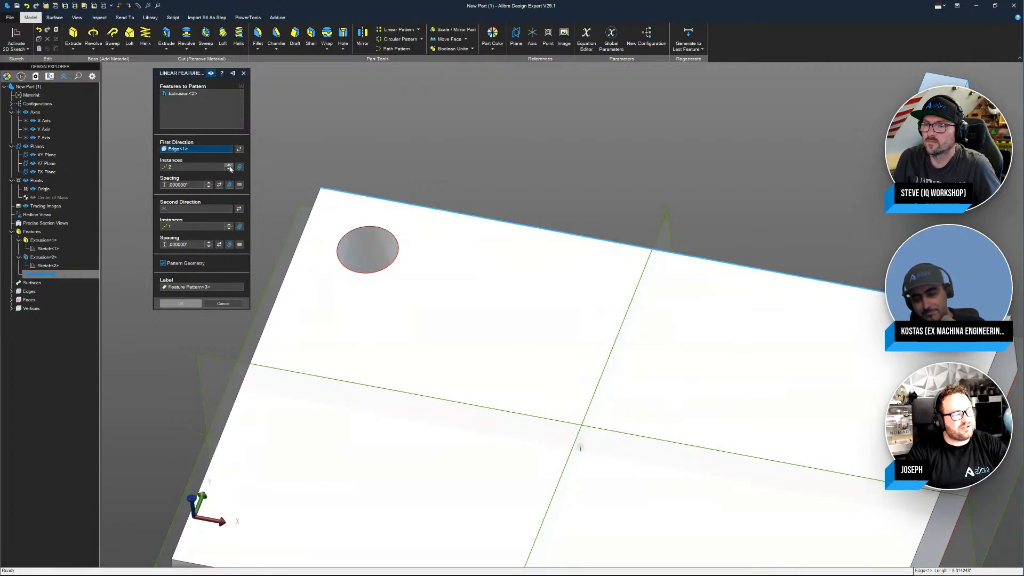
Step: Set the feature pattern to 7 instances at 1.1" spacing and apply it
click(208, 183)
click(208, 183)
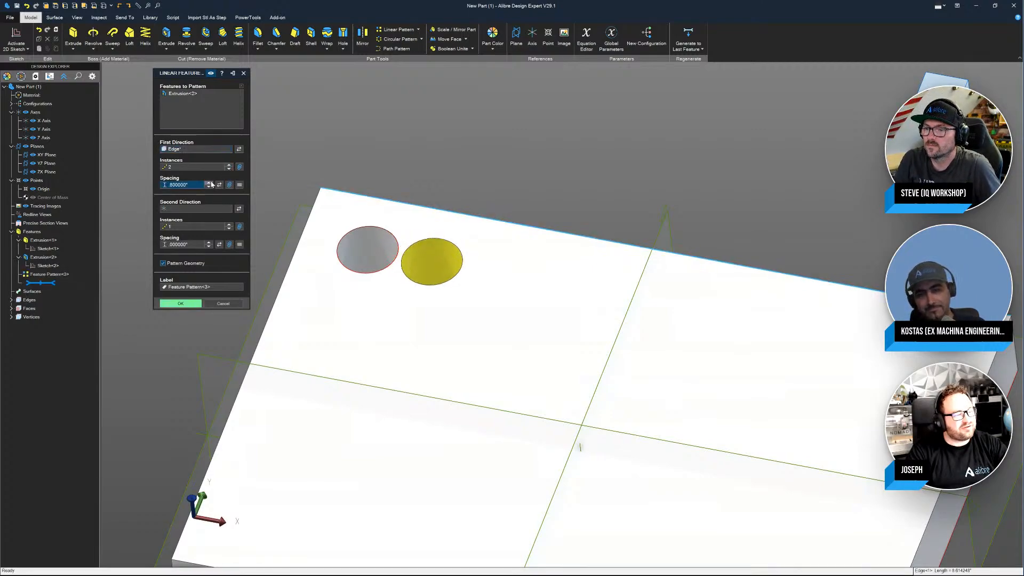
click(208, 182)
click(229, 166)
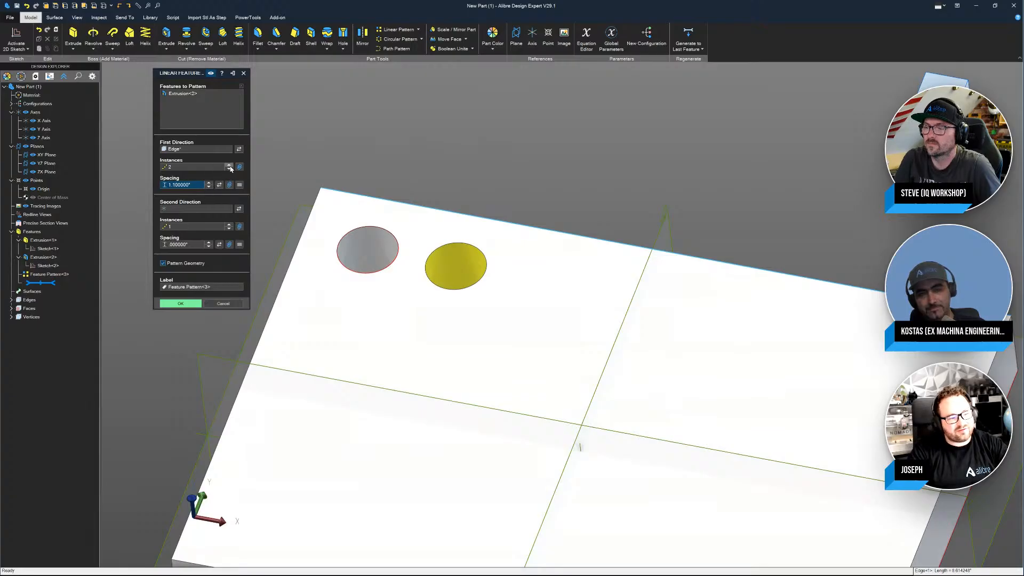
click(229, 165)
click(229, 165)
click(229, 165)
click(229, 165)
click(229, 165)
click(229, 169)
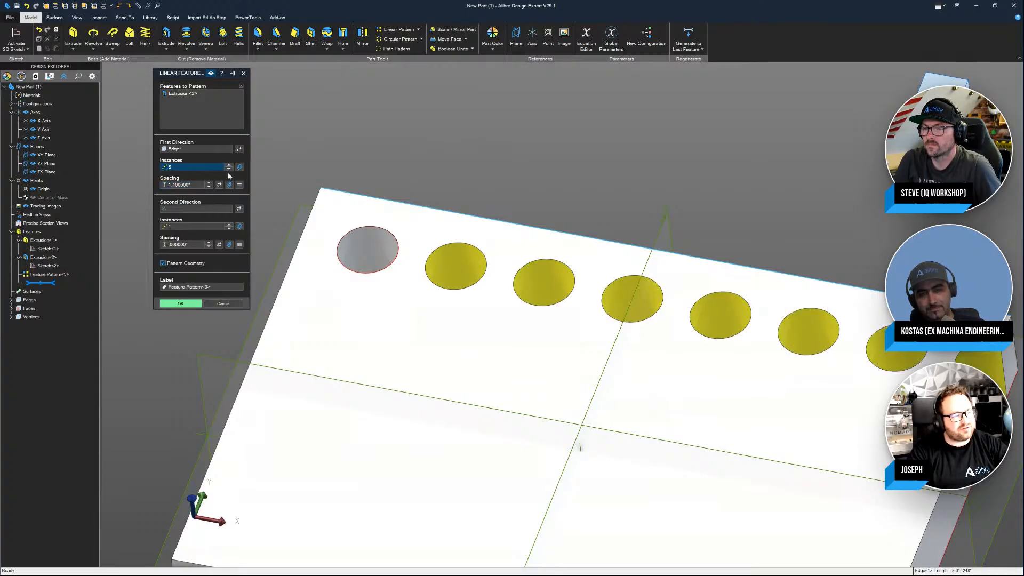
click(181, 304)
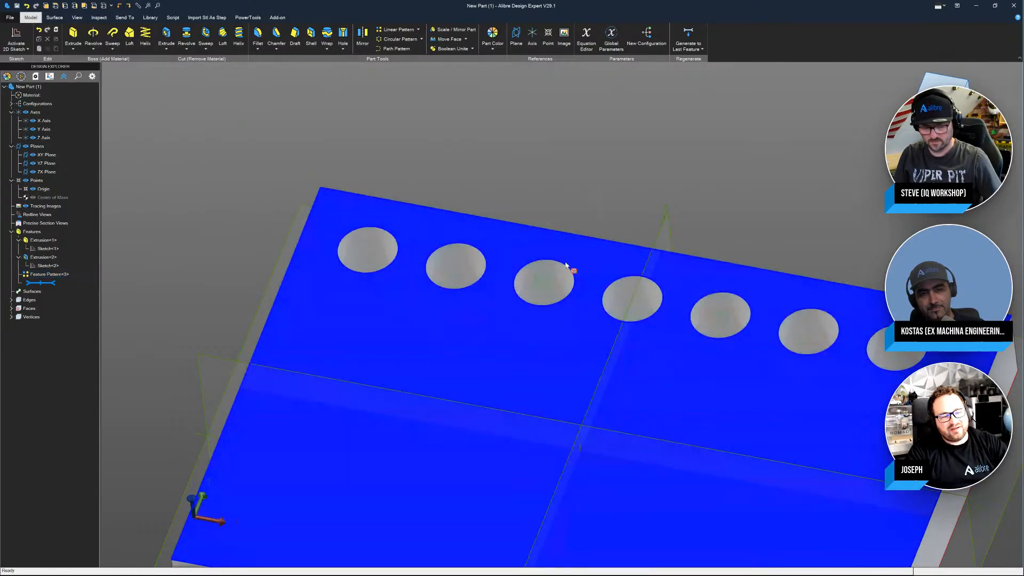
Step: Pattern the hole and its row along the block's left short edge in the reversed direction, with 7 instances at 1.1" spacing
scroll(567, 265, down, 5)
scroll(628, 328, up, 3)
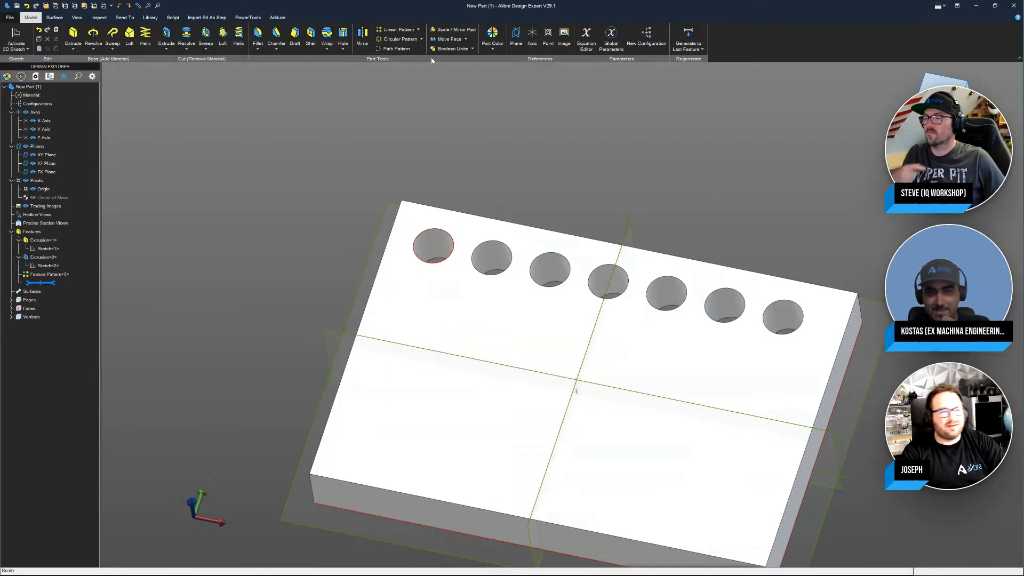
click(397, 30)
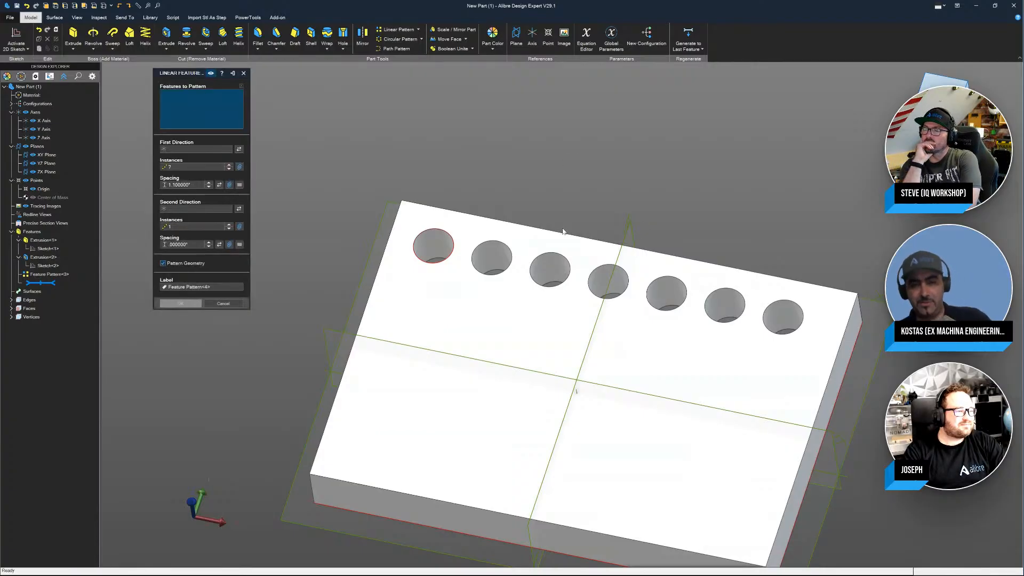
click(427, 256)
click(434, 252)
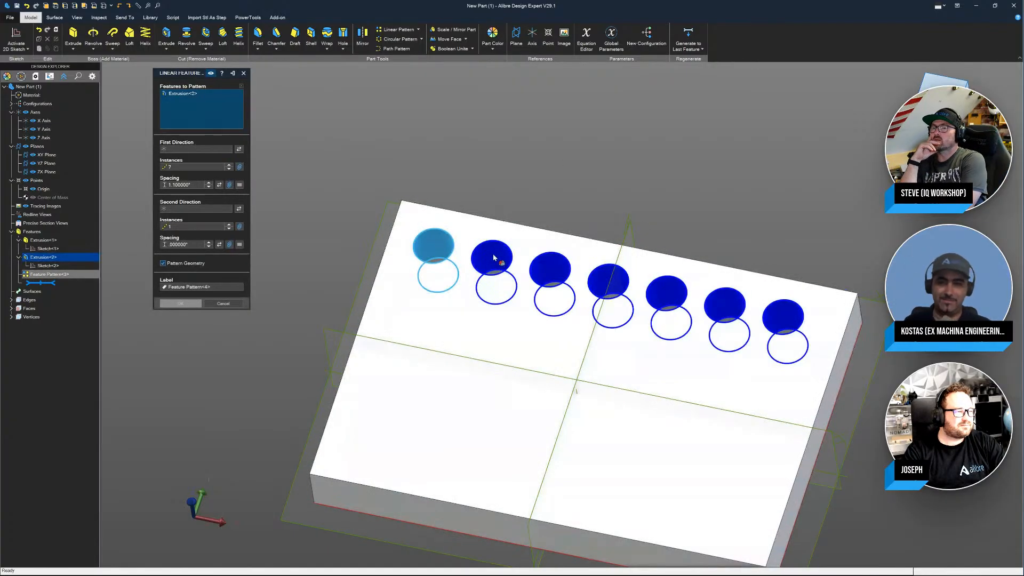
click(497, 259)
click(197, 149)
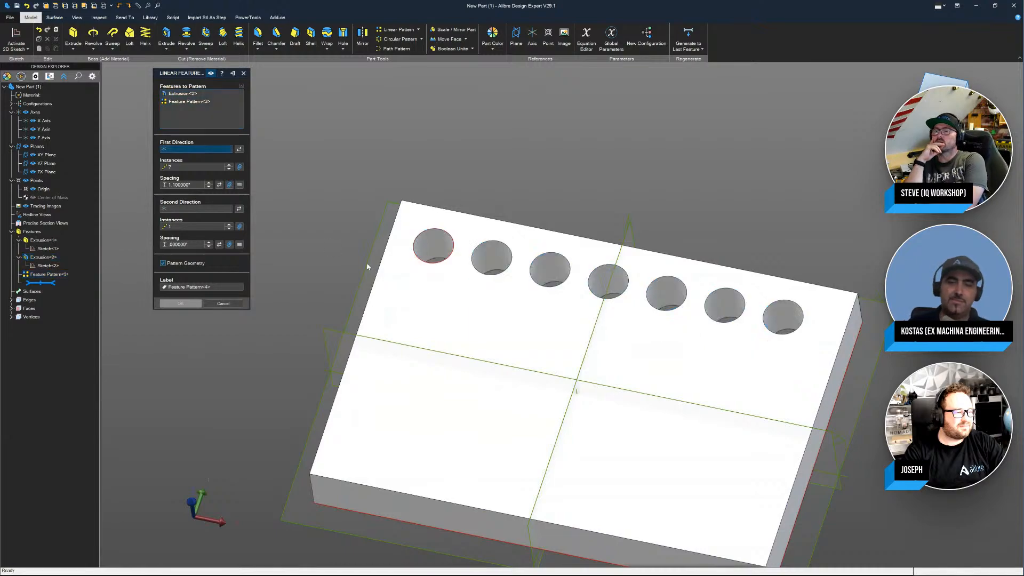
click(380, 269)
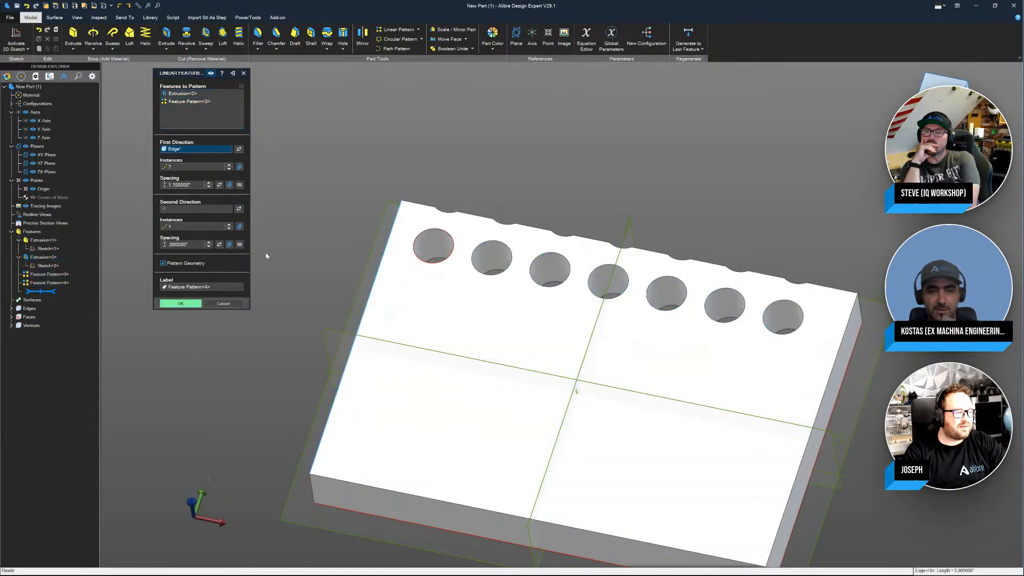
click(239, 149)
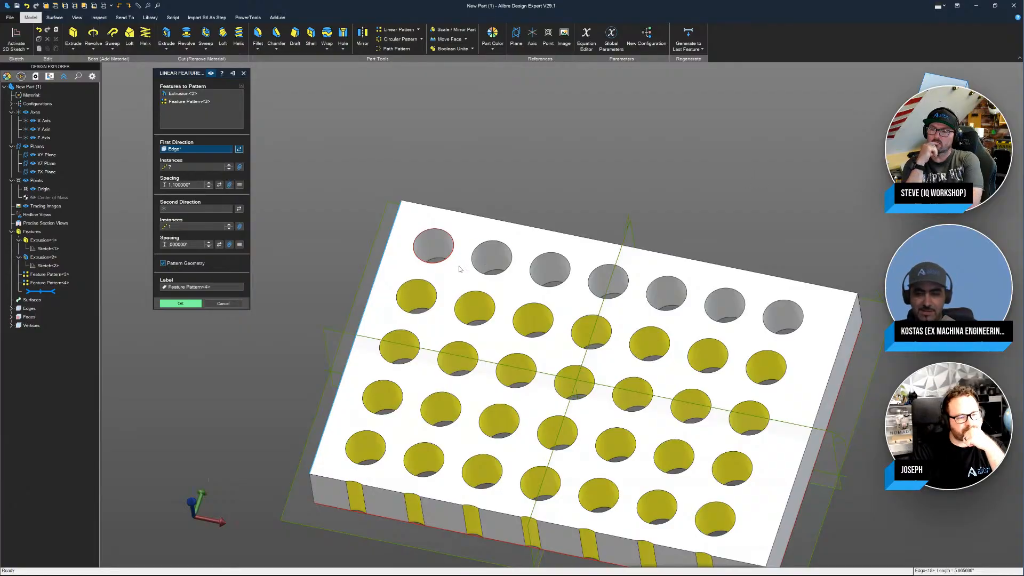
click(179, 304)
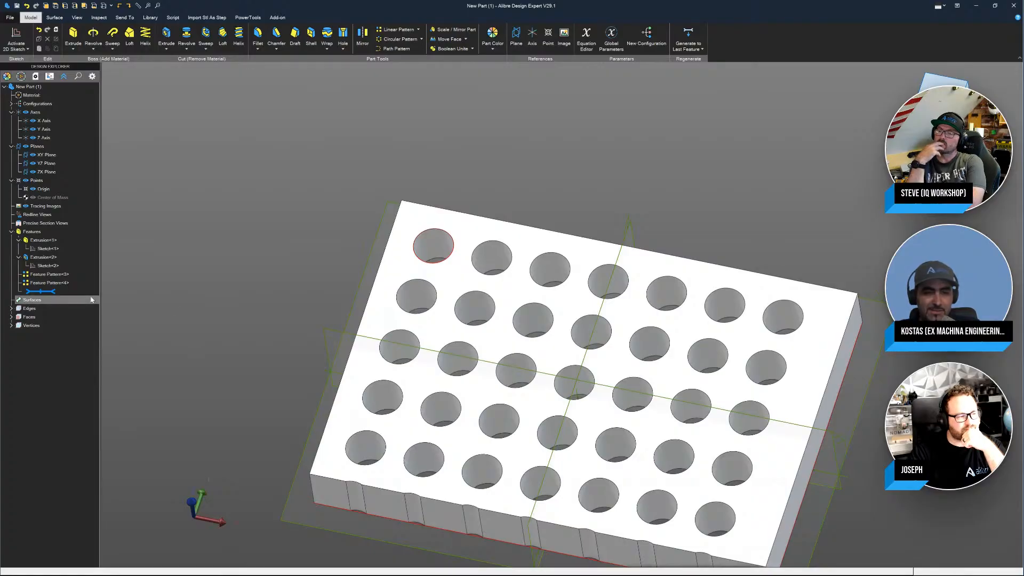
Step: Roll the history back before both feature patterns and set up a linear topology pattern of the hole's face along the upper long edge
drag(49, 292, 63, 272)
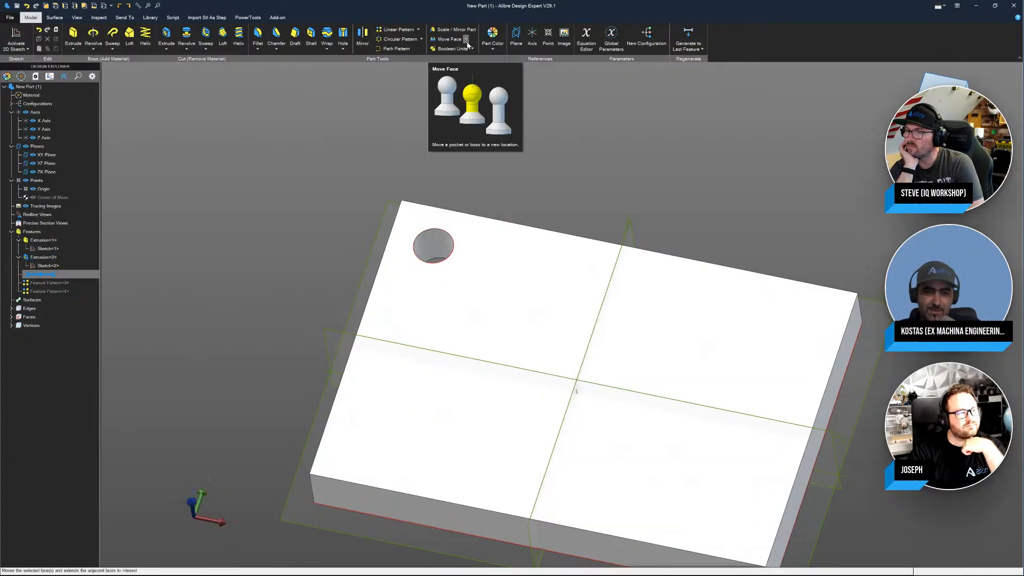
click(420, 39)
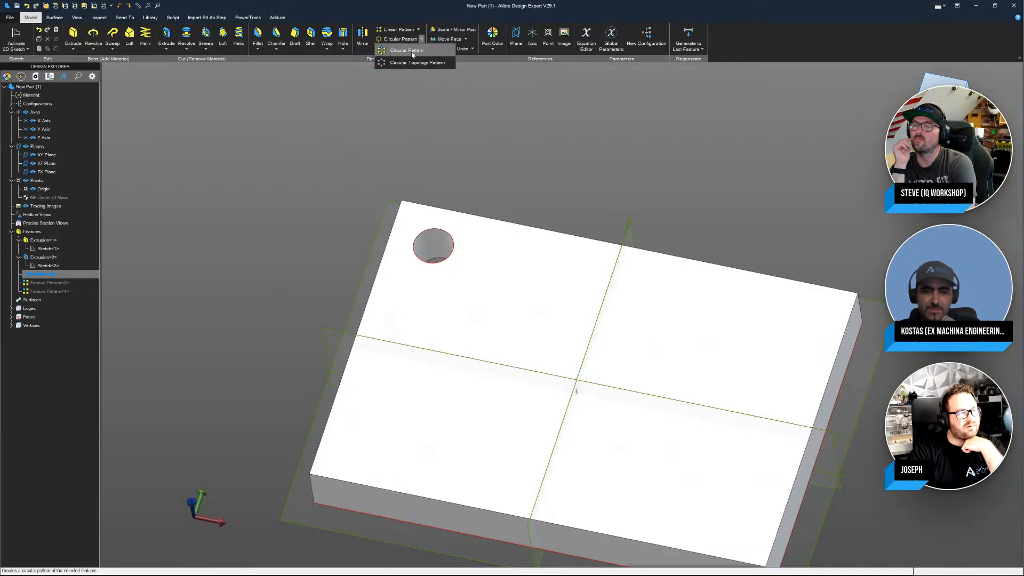
click(418, 29)
click(414, 62)
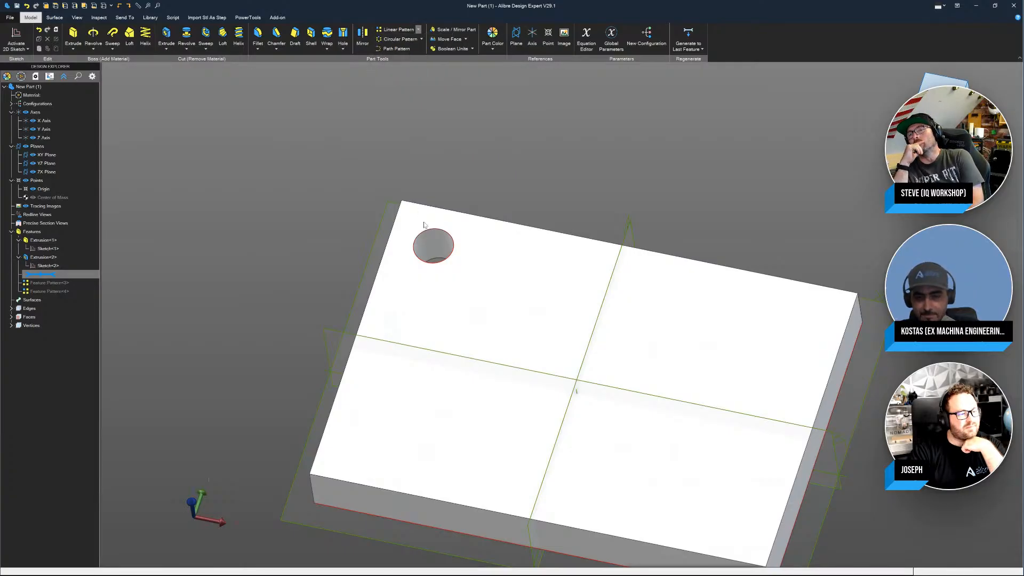
click(434, 246)
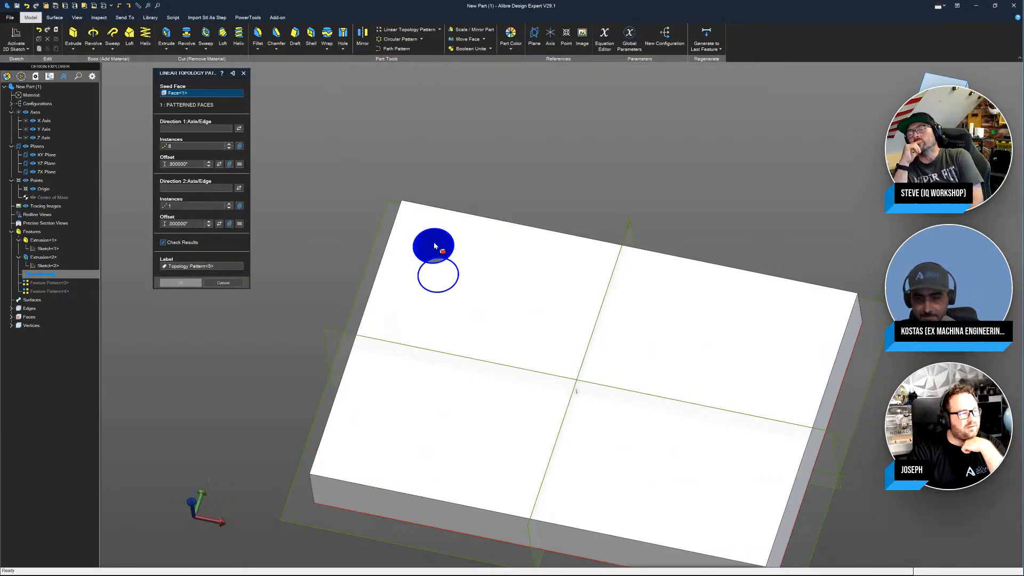
click(501, 220)
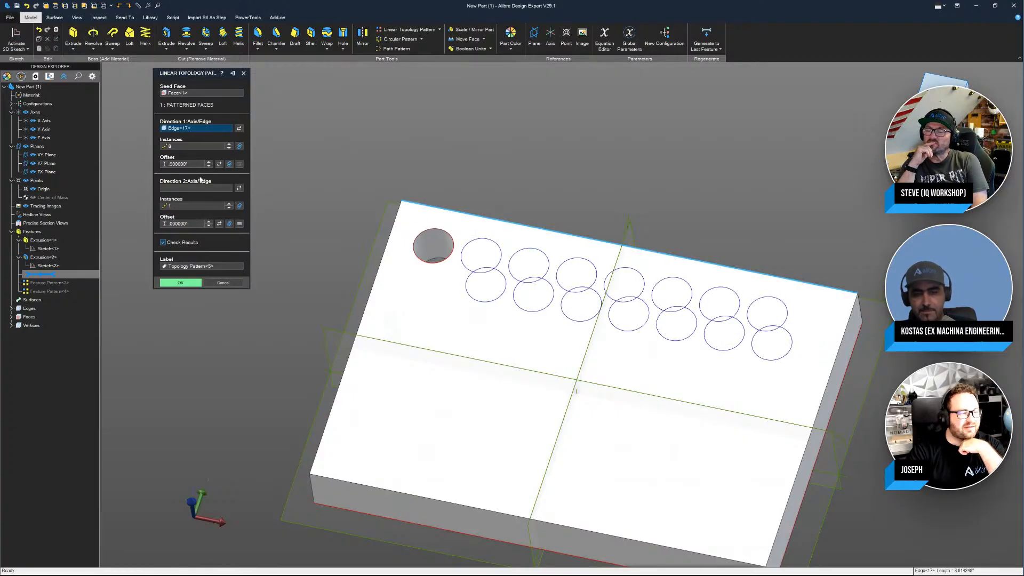
Step: Extend the topology pattern along the block's left short edge in the reversed direction, with 5 instances at 1.1" spacing, and apply it
click(376, 260)
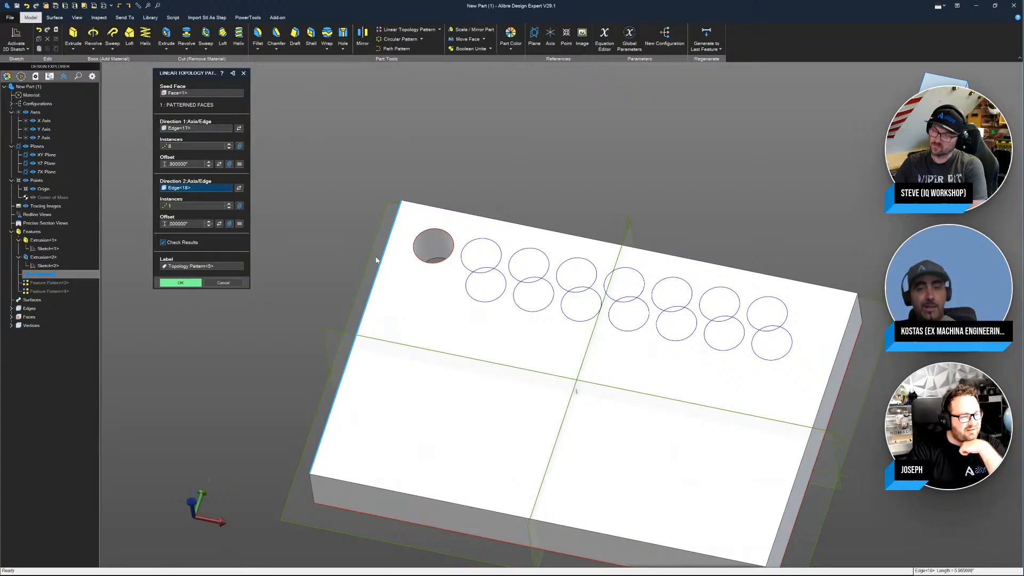
click(228, 204)
click(209, 222)
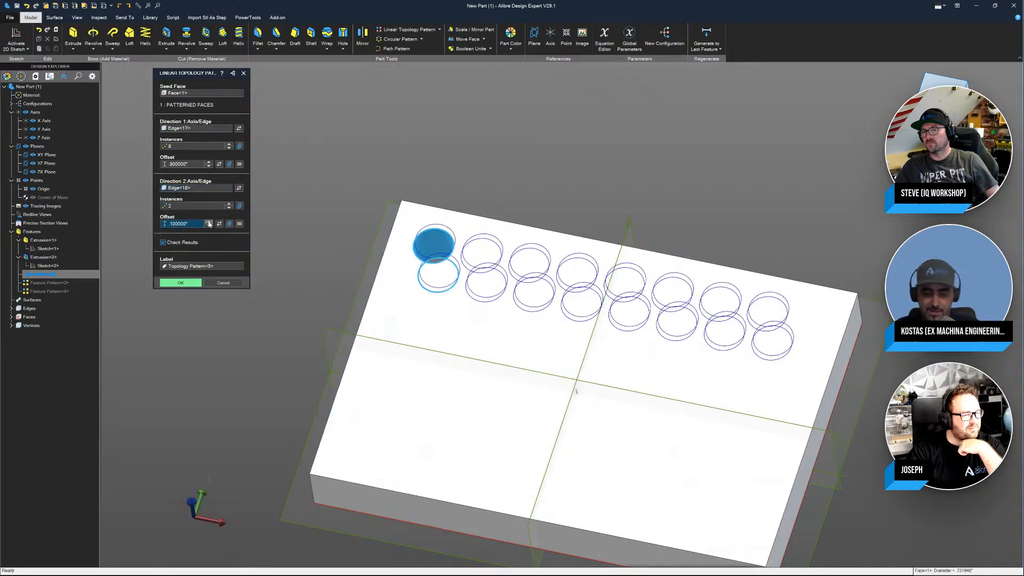
click(209, 222)
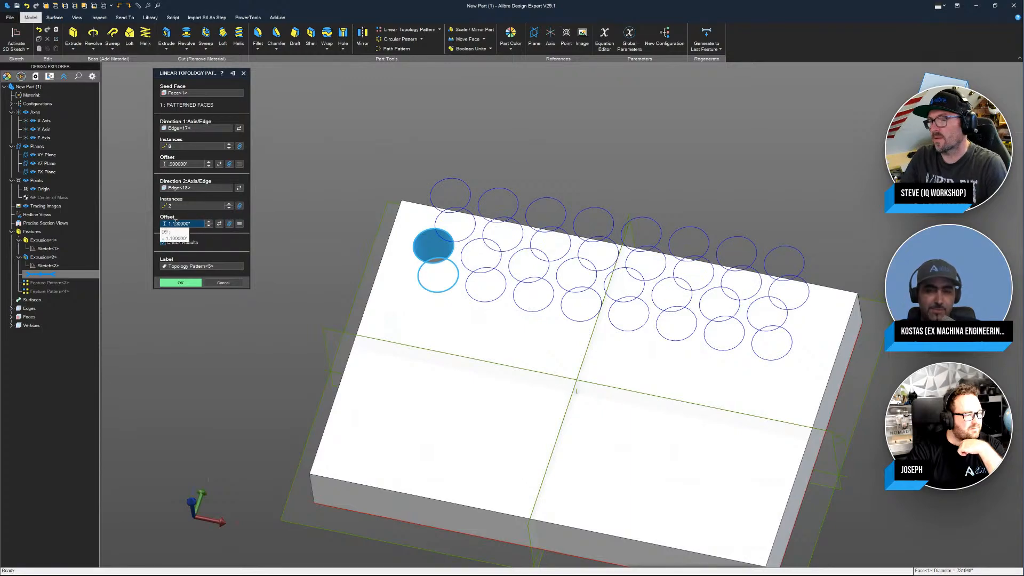
click(219, 223)
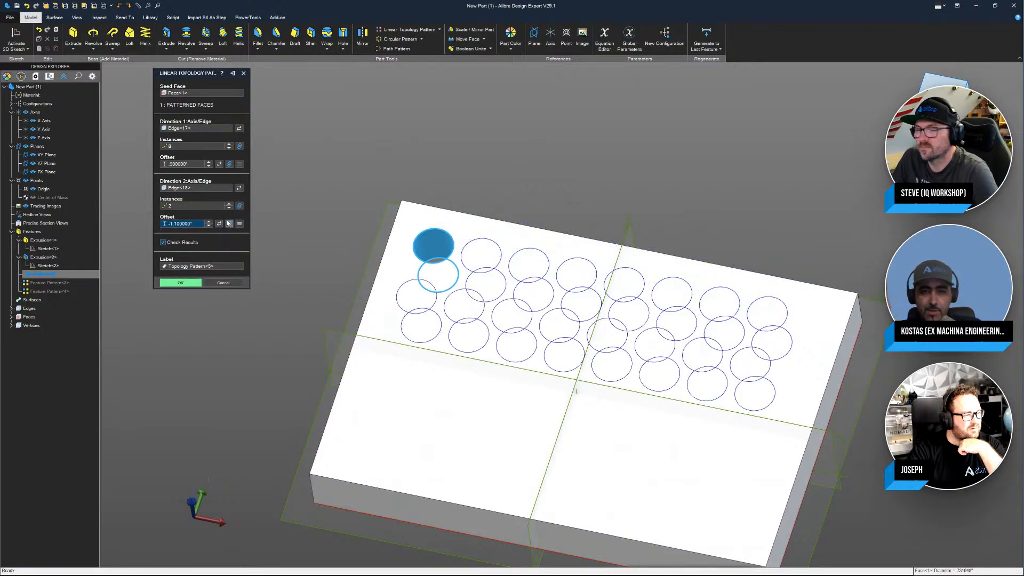
click(229, 204)
click(229, 204)
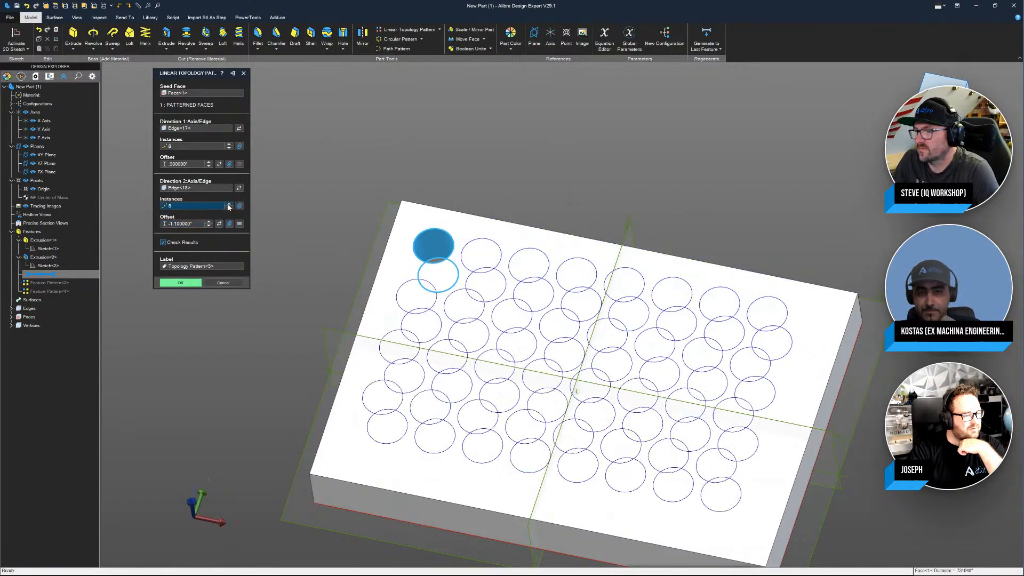
click(229, 205)
click(181, 282)
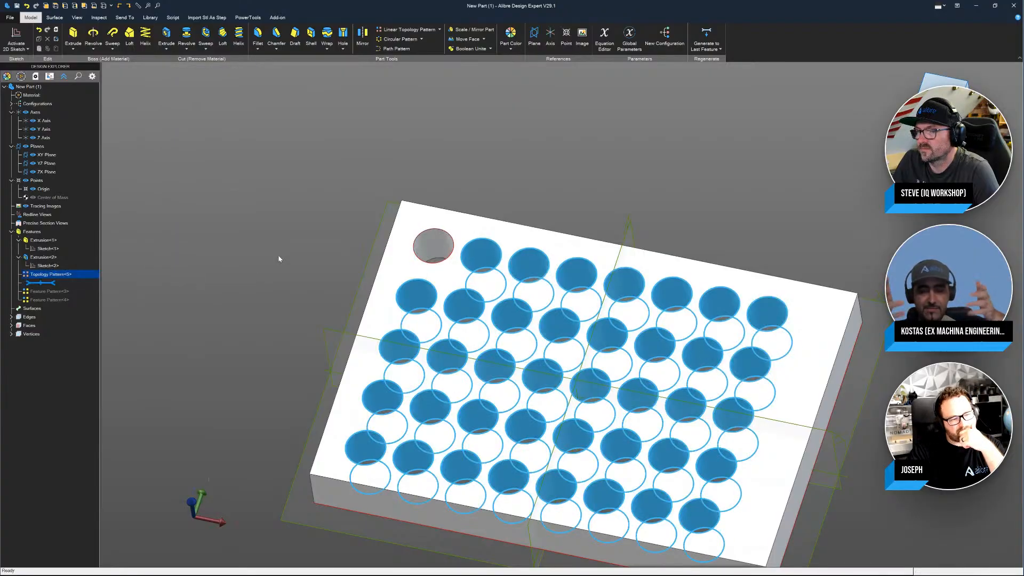
click(576, 275)
click(393, 31)
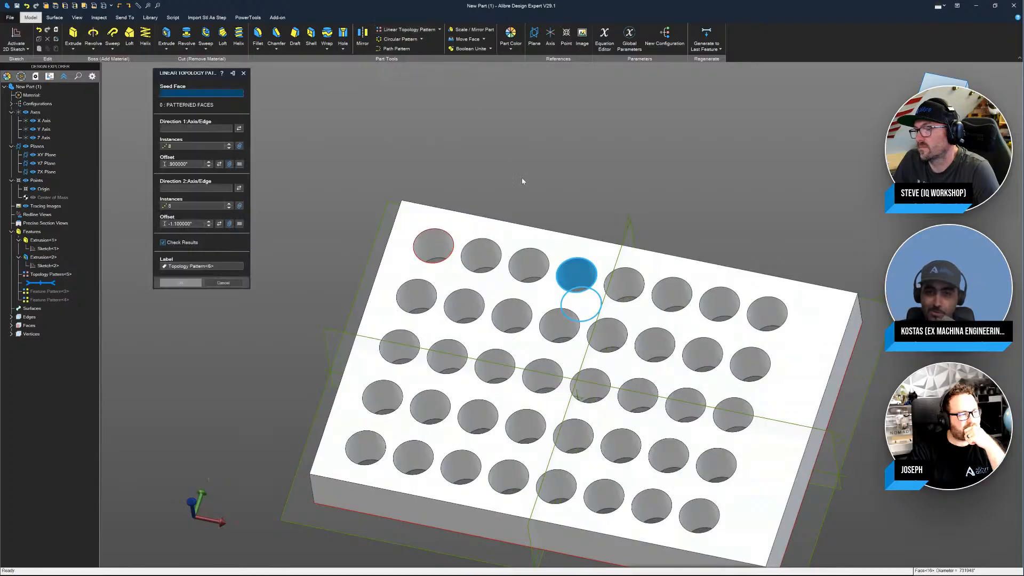
click(543, 375)
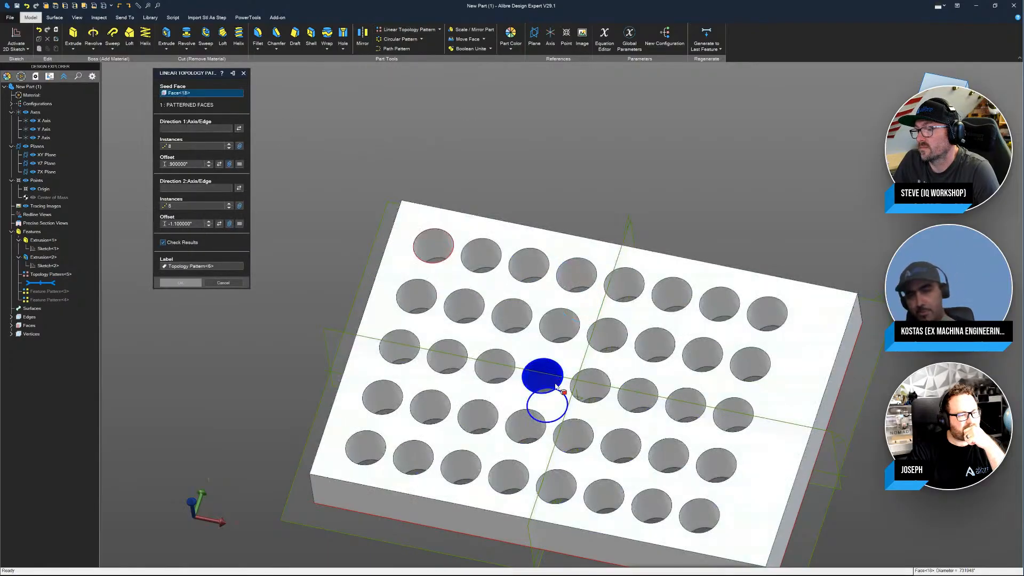
click(214, 130)
click(566, 234)
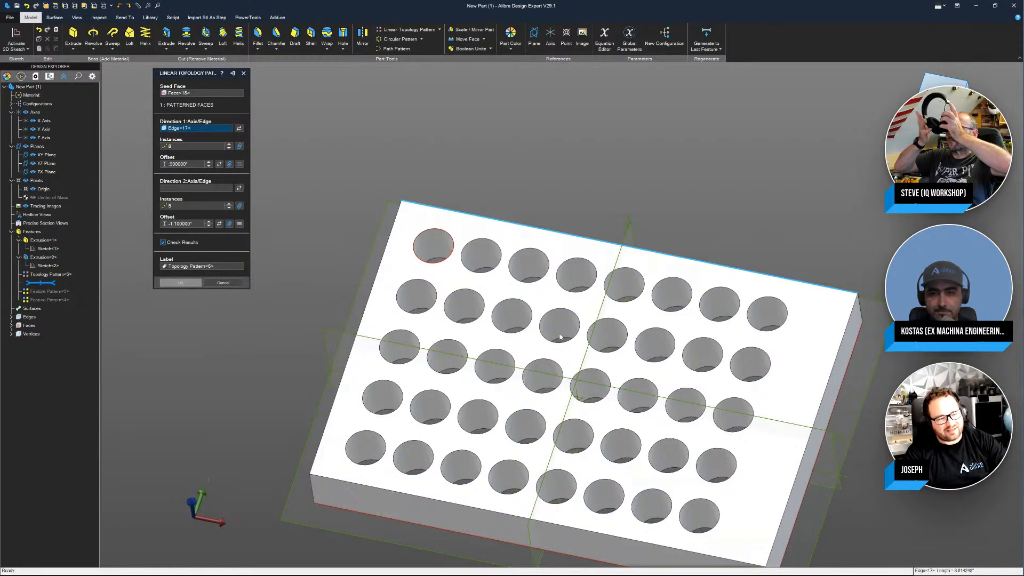
click(614, 335)
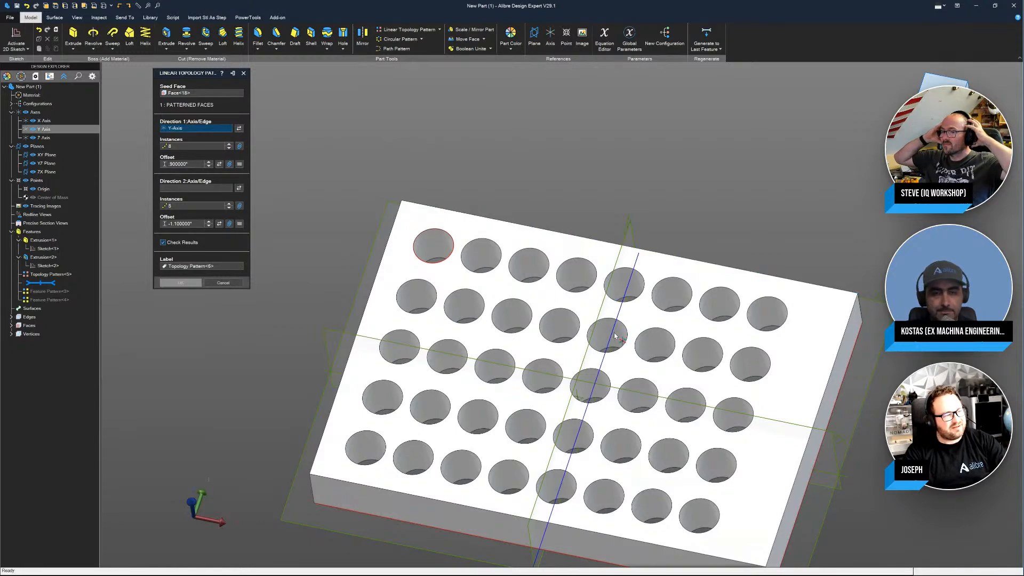
click(244, 73)
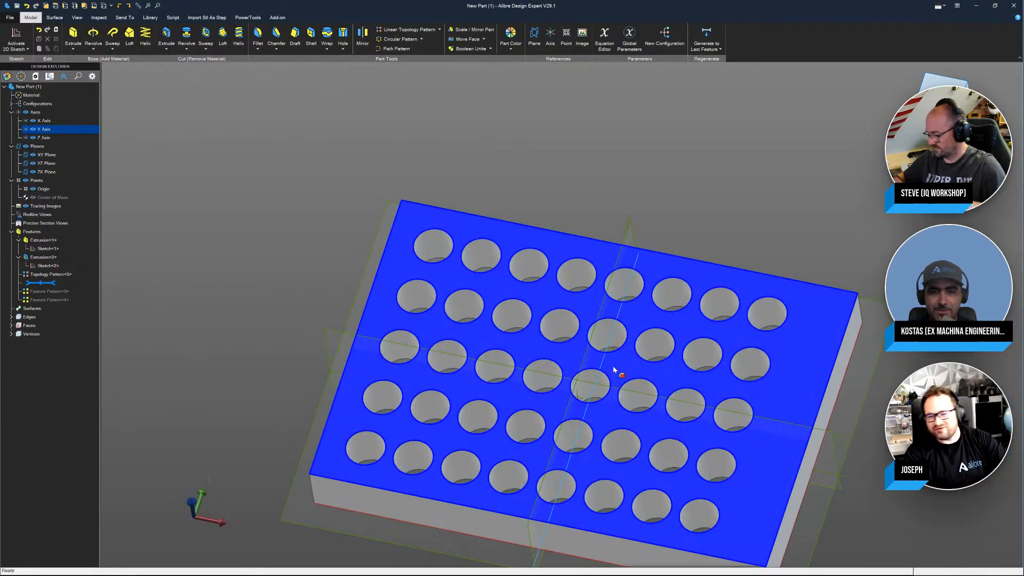
Step: Close the block part and open the weldment frame's 3D sketch for editing
click(1013, 5)
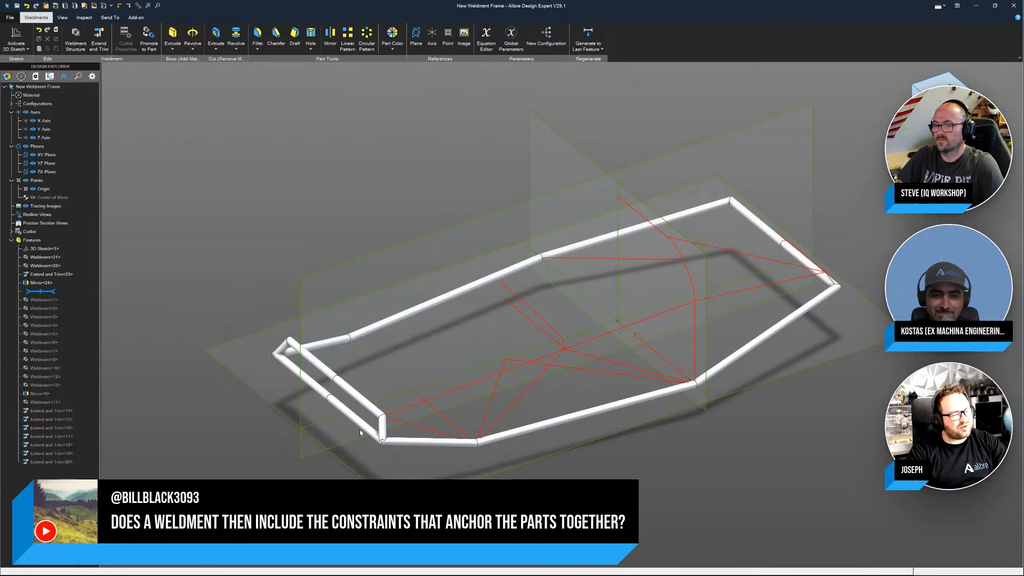
scroll(382, 432, up, 6)
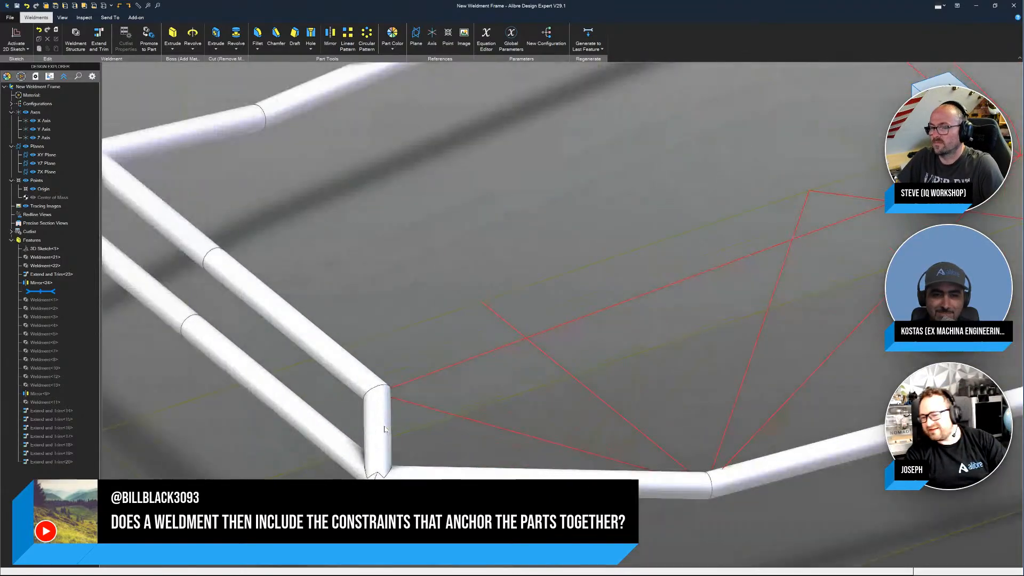
scroll(384, 429, up, 1)
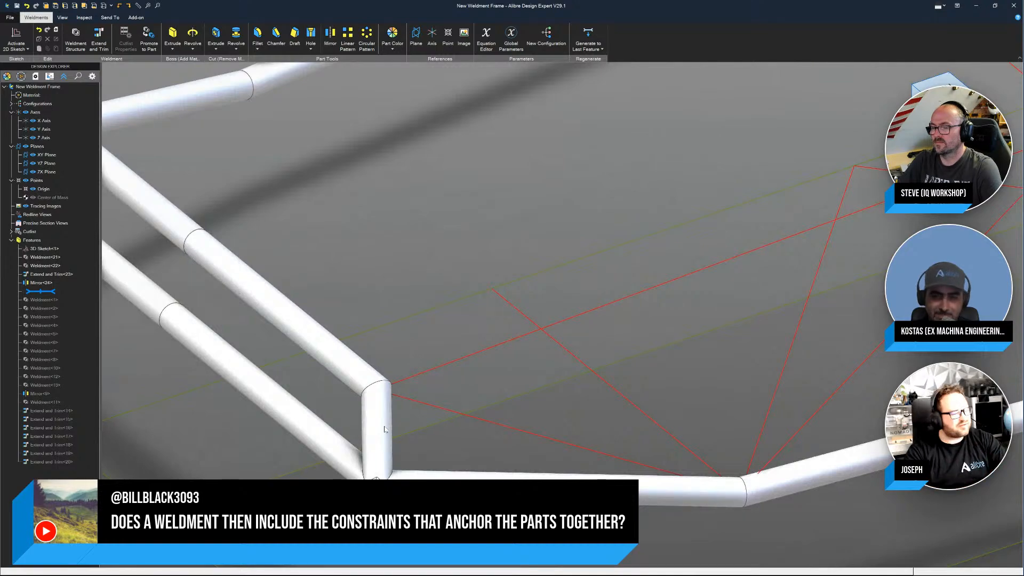
click(439, 407)
right_click(438, 408)
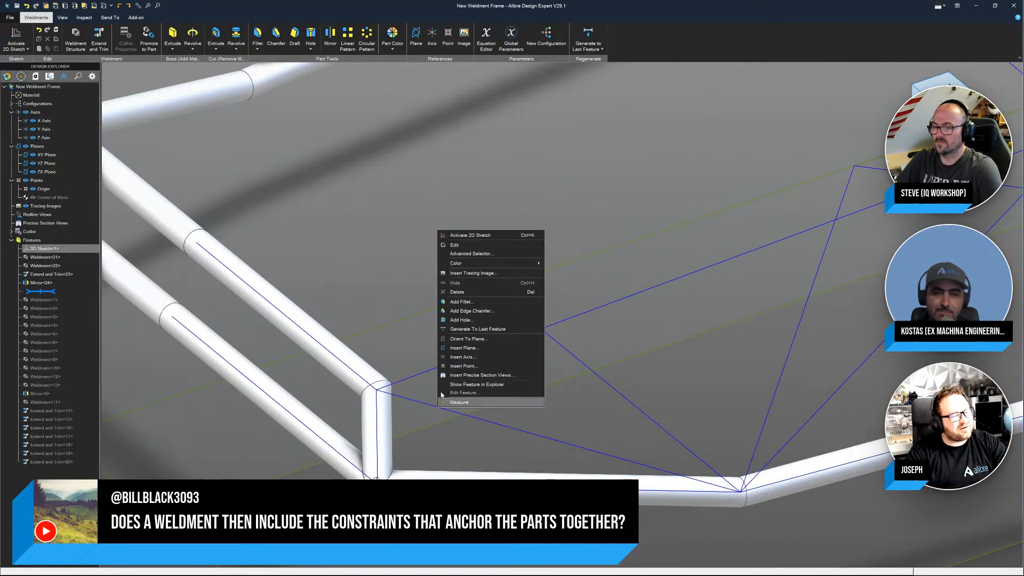
click(459, 245)
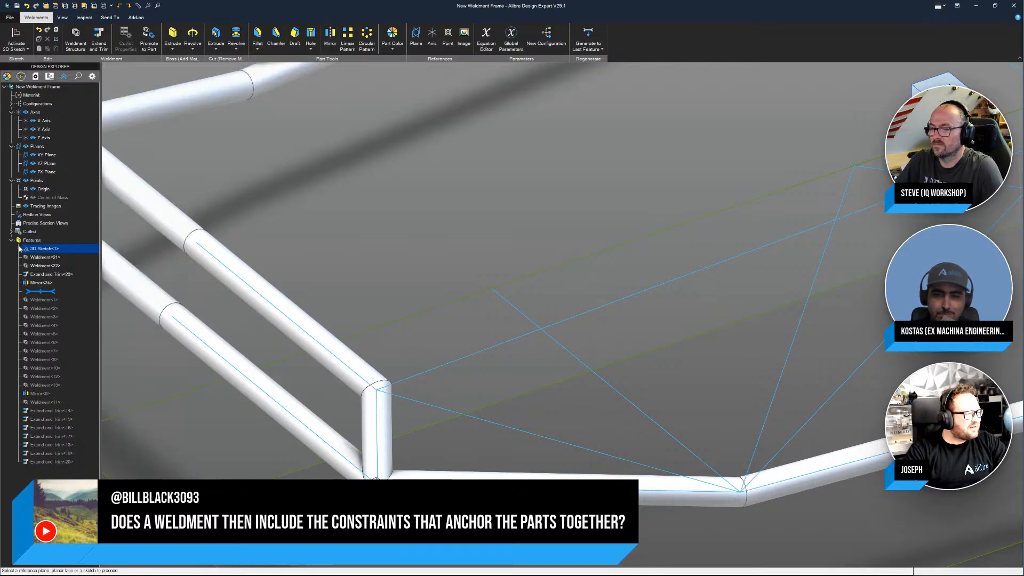
right_click(43, 249)
click(59, 252)
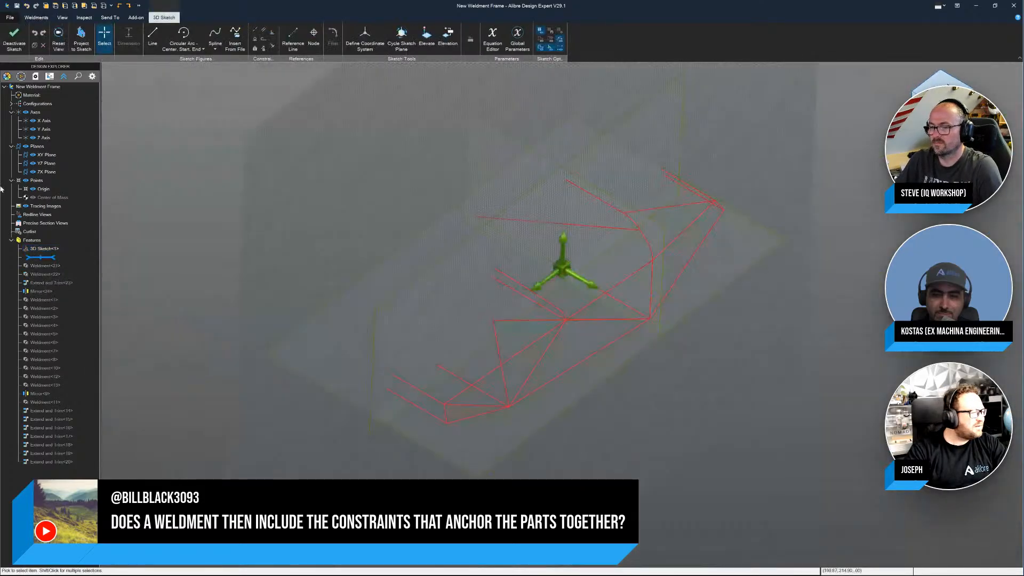
click(17, 38)
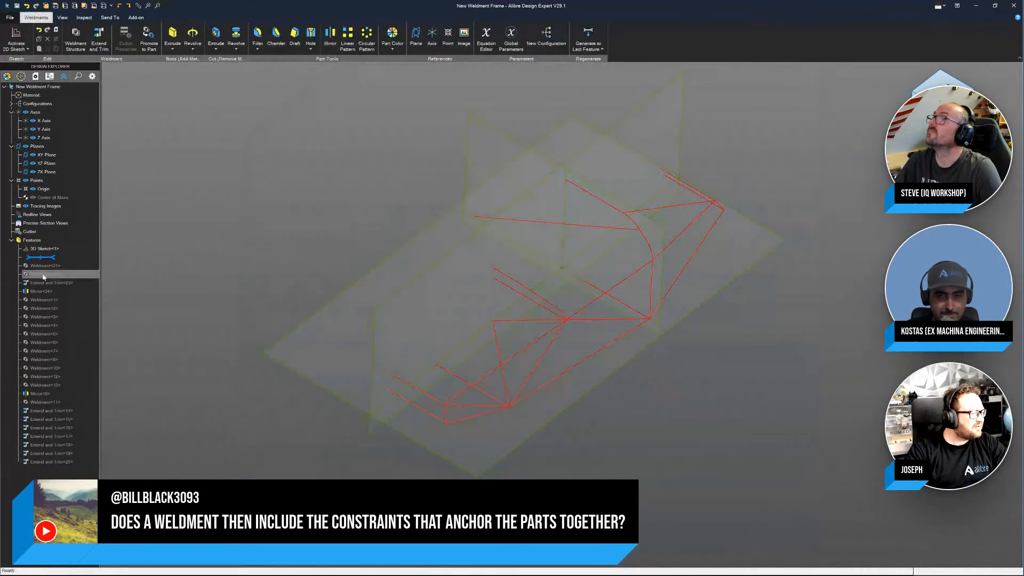
Step: Roll the frame's history forward past the last mirror, delete that mirror and its preceding Extend and Trim feature, and regenerate to the last feature
drag(40, 258, 41, 292)
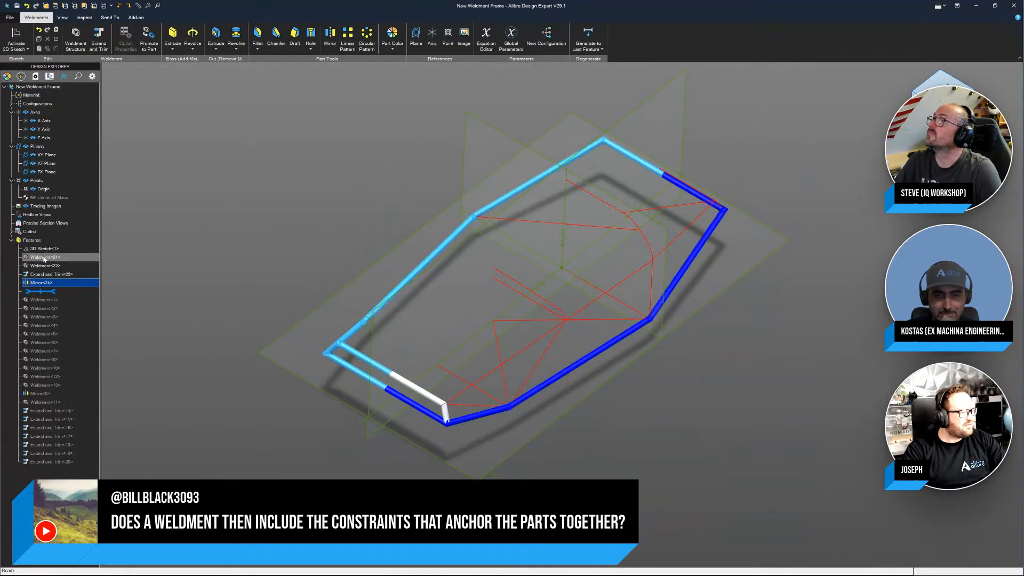
shift+click(44, 259)
key(Delete)
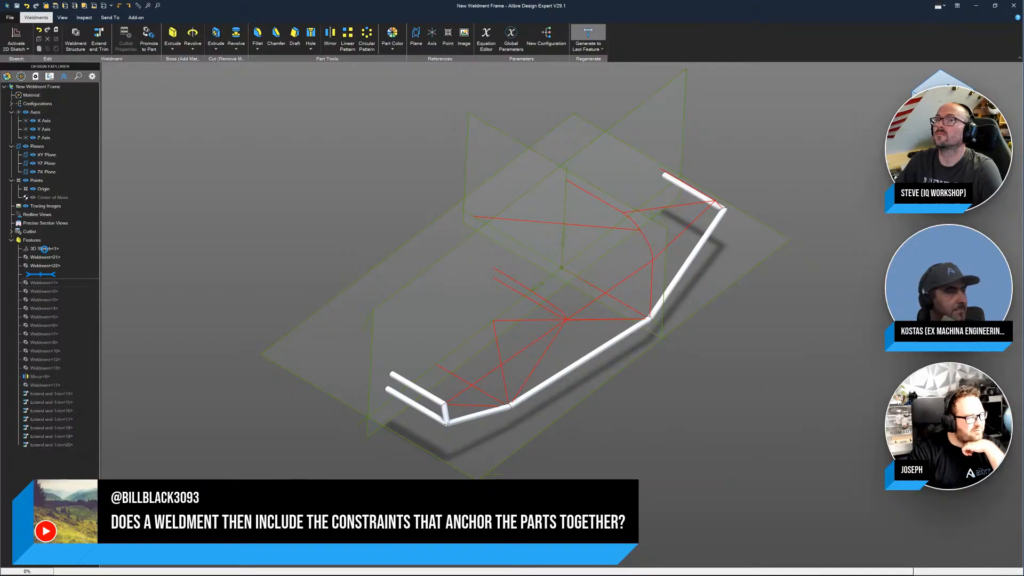
Step: Reduce the 24" dimension at the narrow end of the frame's 3D sketch and update the weldment
click(44, 249)
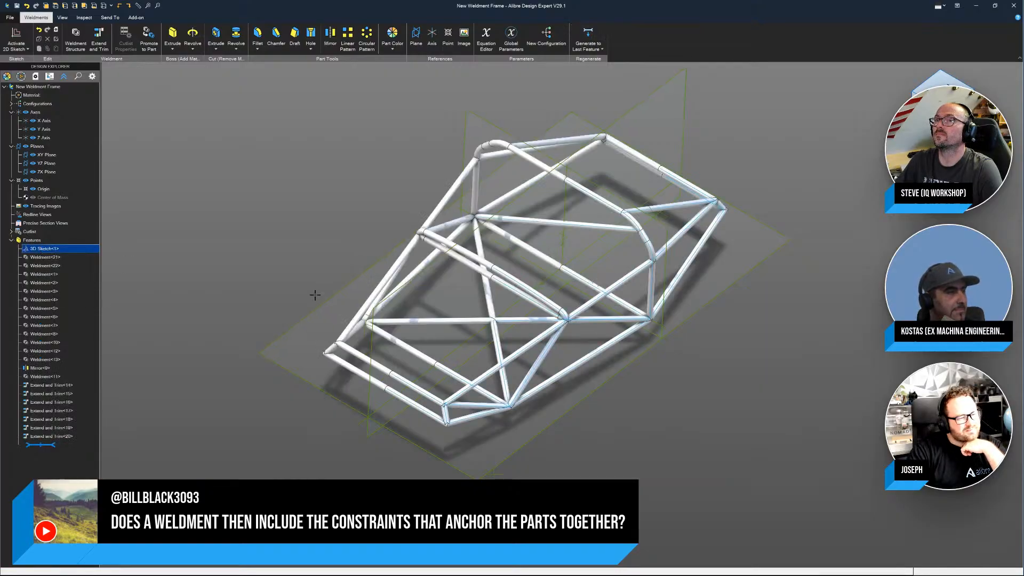
scroll(603, 329, up, 3)
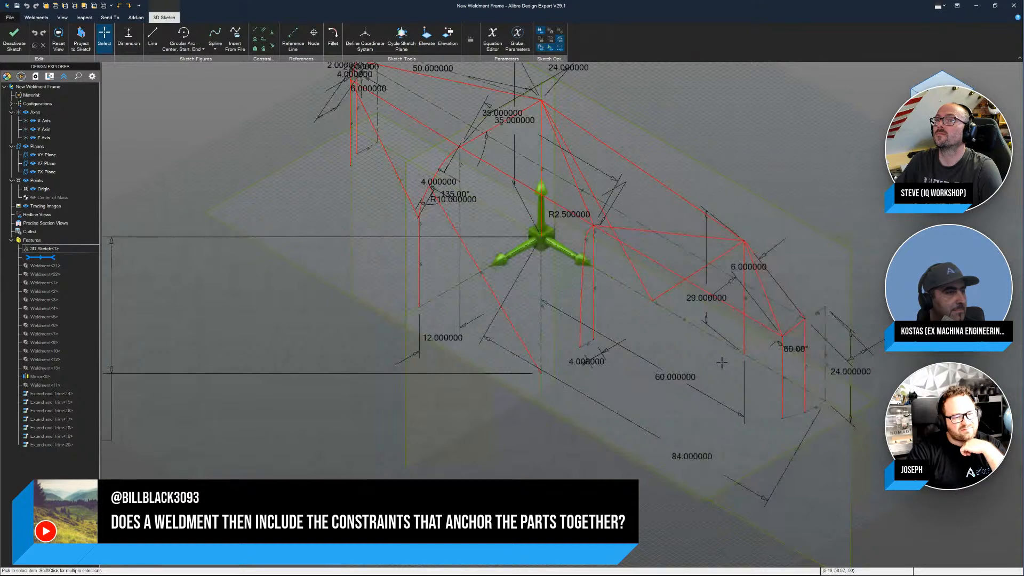
mouse_move(722, 363)
middle_down()
mouse_move(735, 404)
mouse_move(712, 394)
middle_up()
scroll(707, 390, up, 4)
double_click(694, 459)
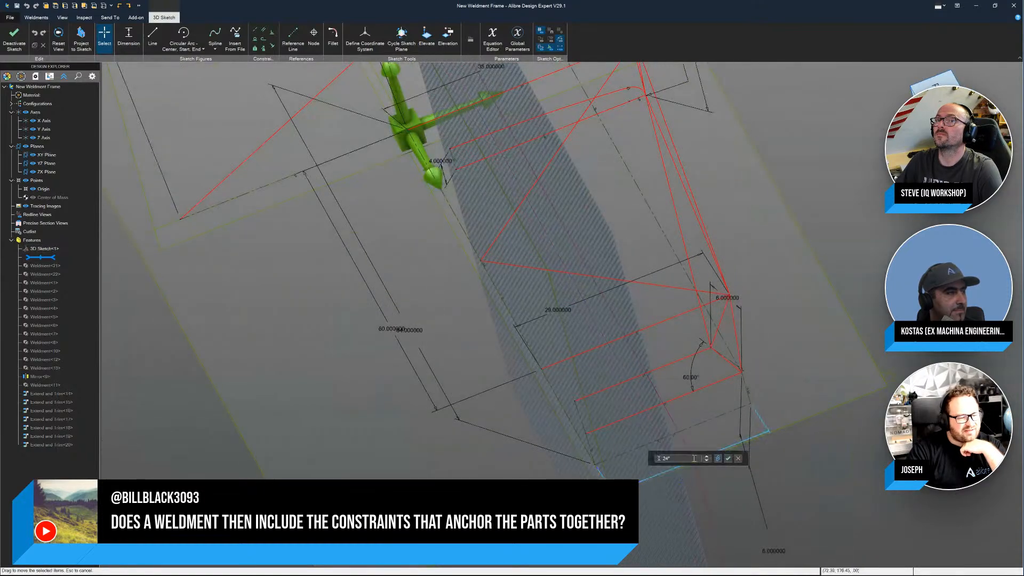
drag(695, 459, 612, 457)
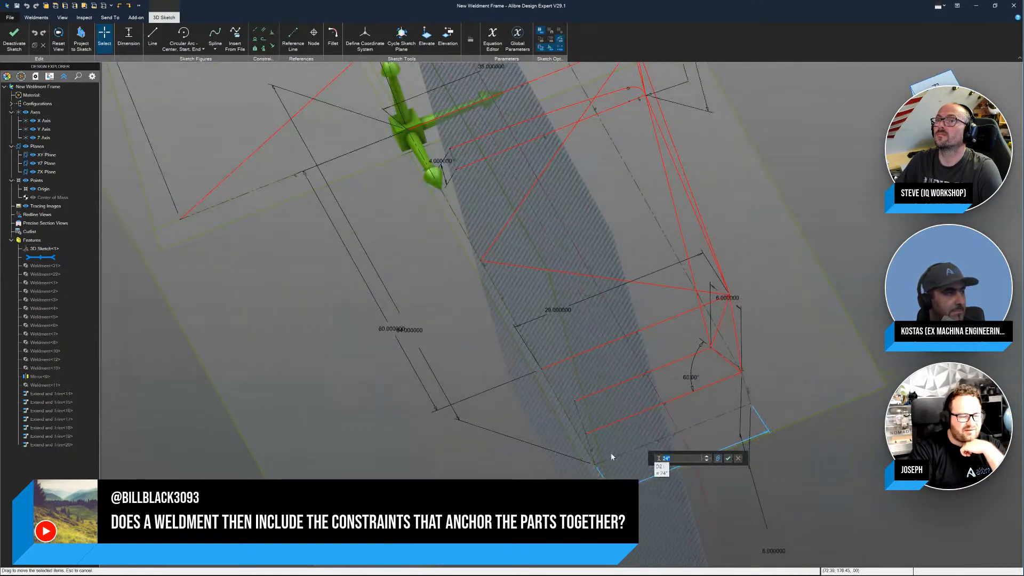
key(Return)
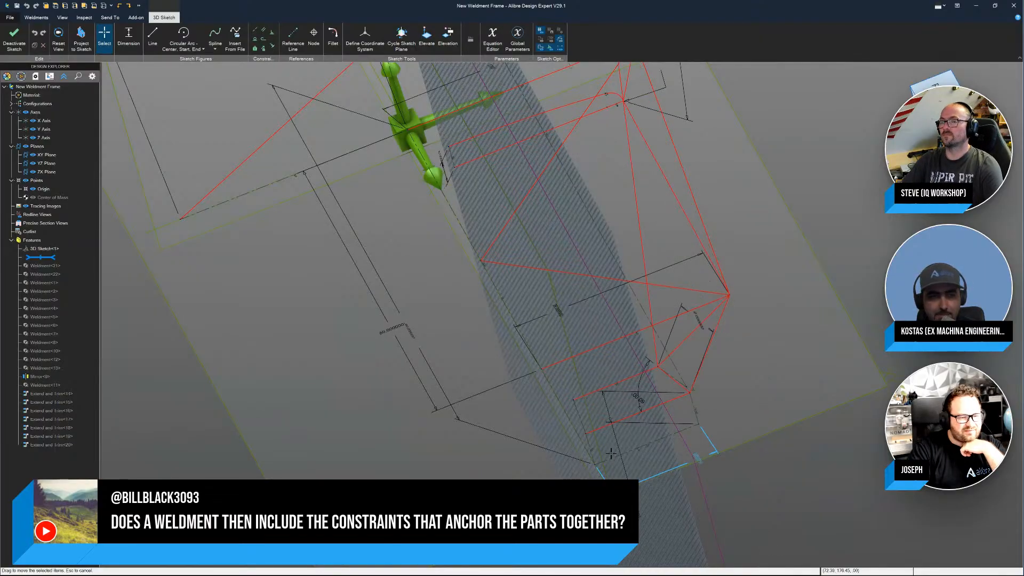
click(14, 40)
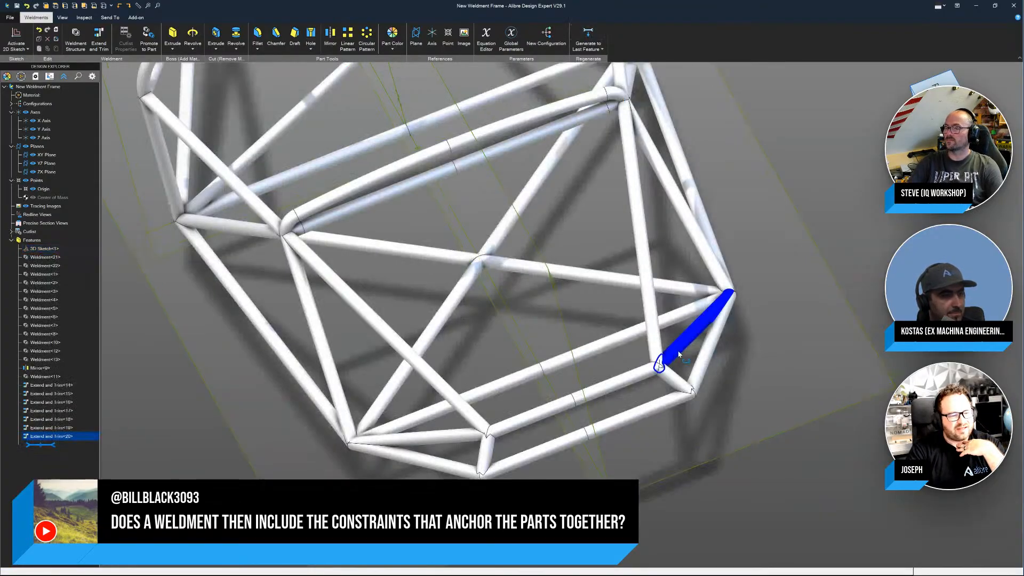
Step: Examine how the pipe ends are trimmed against each other at the joints near the frame's narrow end
middle_drag(675, 358, 578, 369)
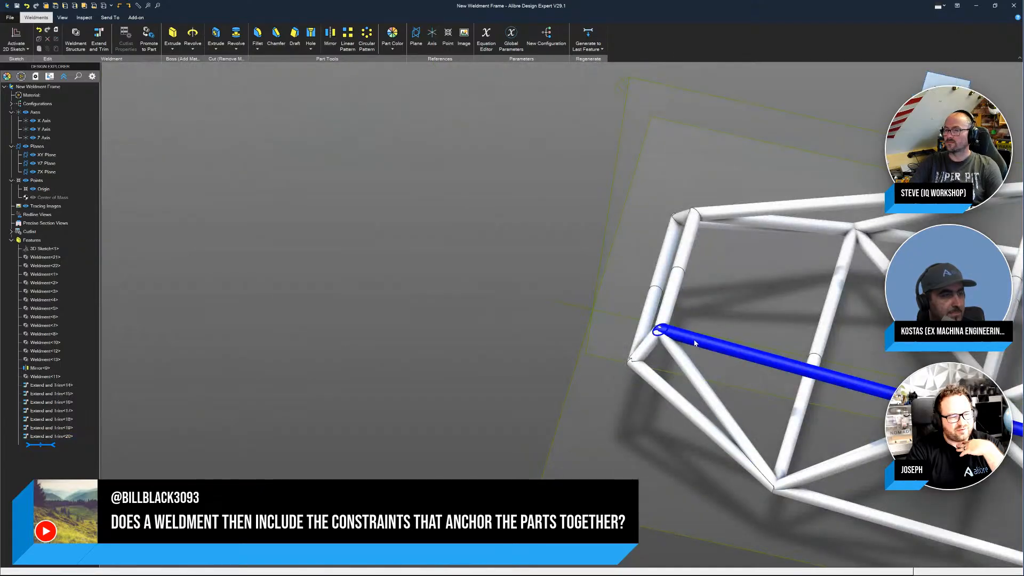
scroll(695, 343, up, 5)
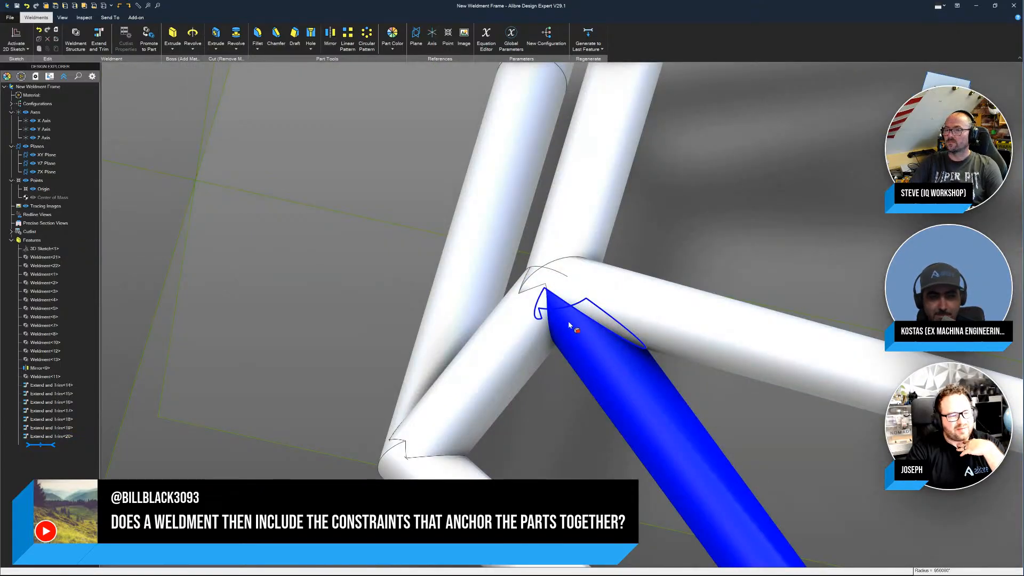
scroll(552, 299, down, 5)
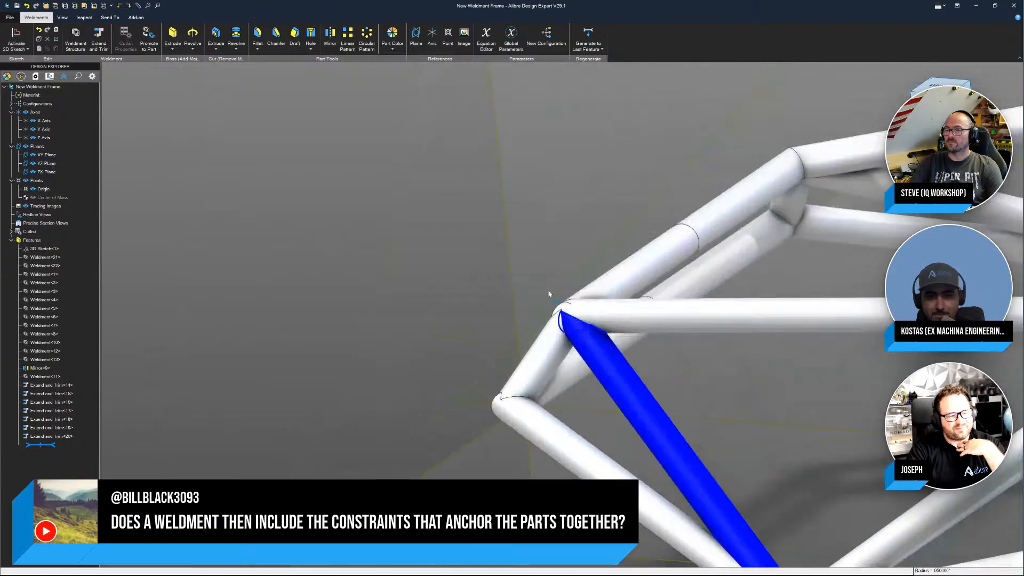
middle_drag(550, 294, 553, 311)
scroll(553, 310, down, 4)
scroll(803, 465, up, 6)
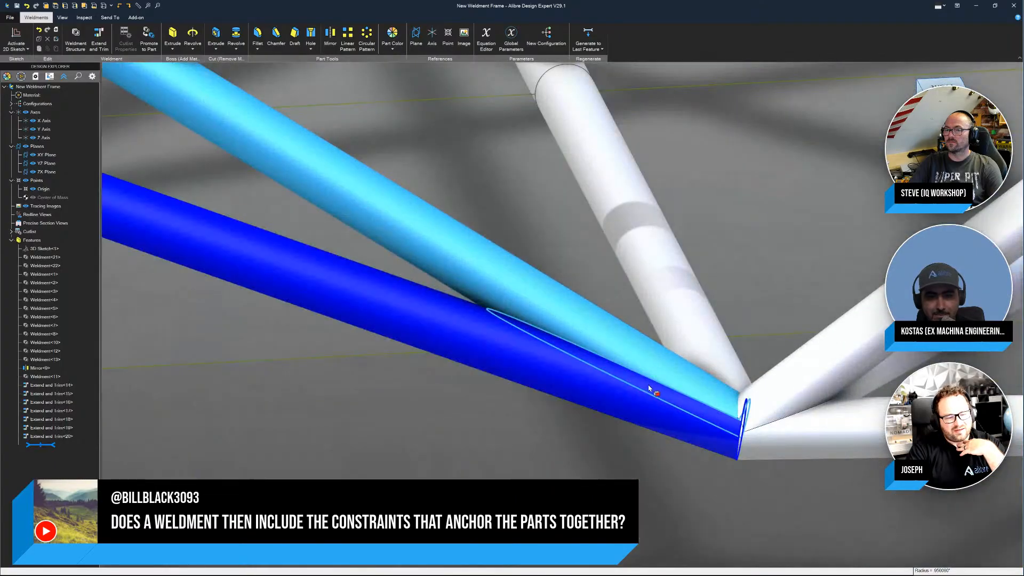
click(650, 408)
scroll(727, 435, down, 5)
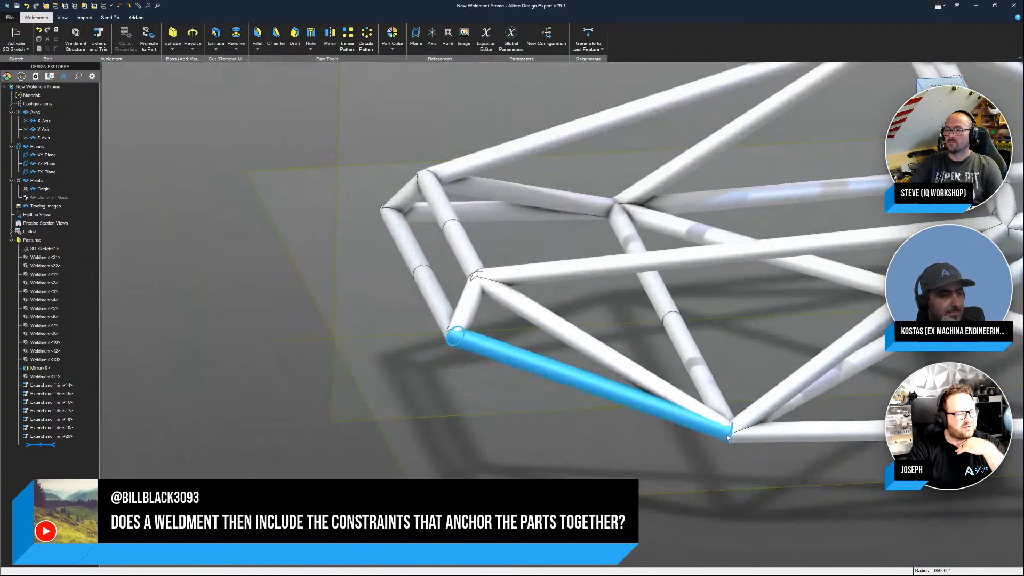
click(646, 323)
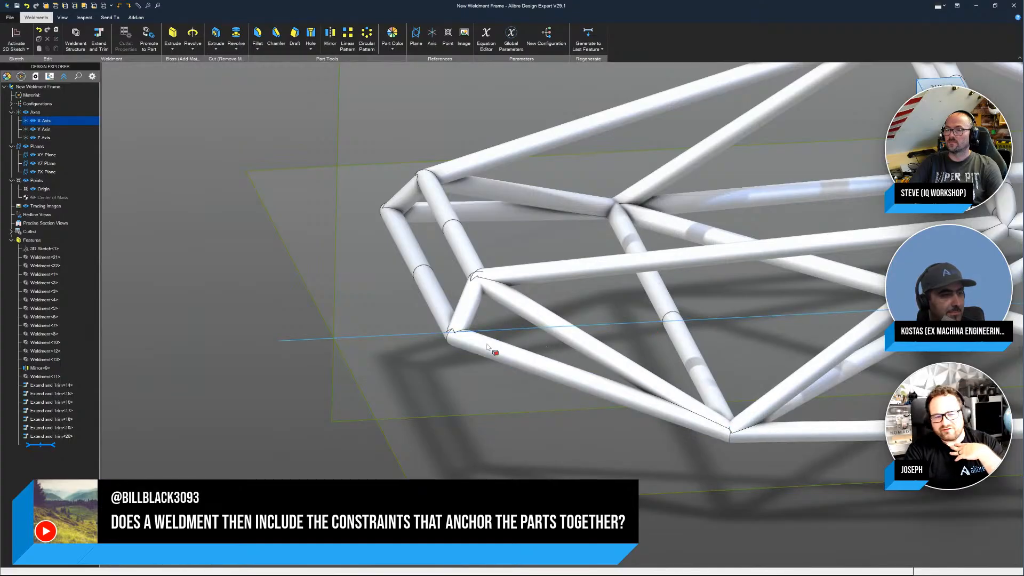
scroll(544, 345, down, 5)
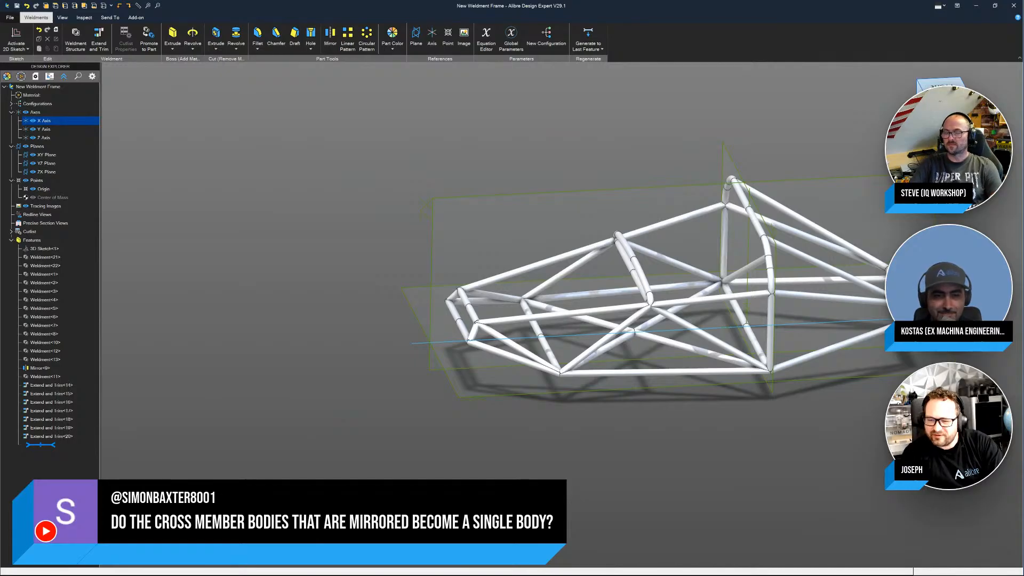
Step: Select one half of the upper cross member at the frame's narrow end and expand the cutlist to examine its pipe entries
middle_drag(532, 256, 530, 383)
click(563, 355)
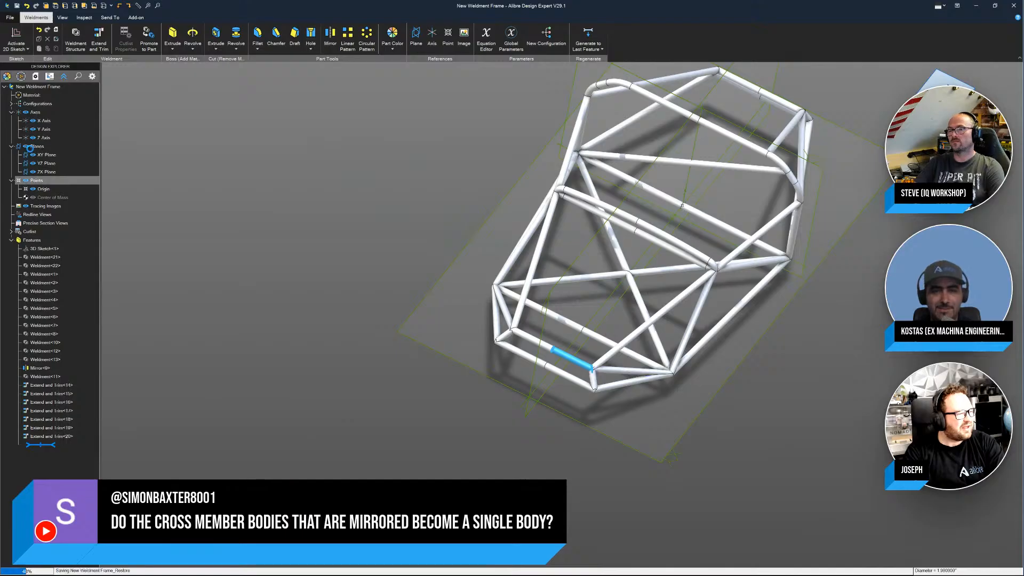
click(12, 231)
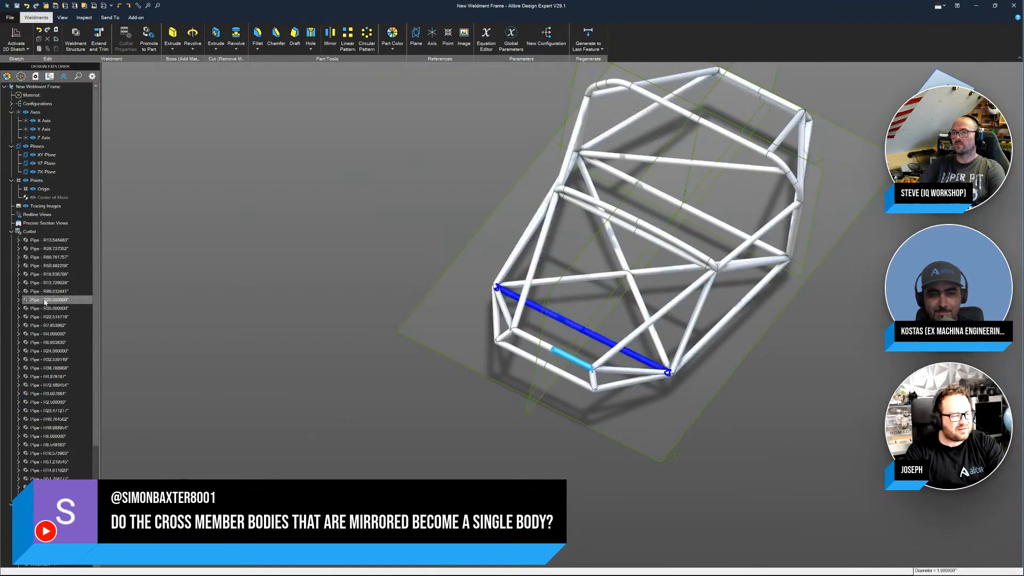
Step: Expand the cutlist pipe entry of the lower cross member at the narrow end and compare its weldment body with its mirrored body
click(49, 283)
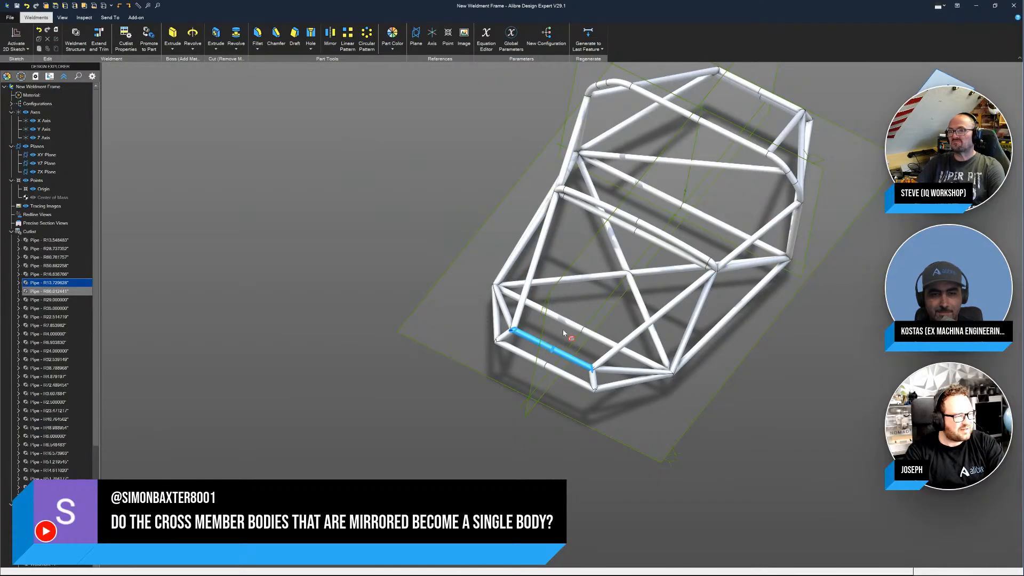
scroll(634, 336, up, 5)
click(18, 283)
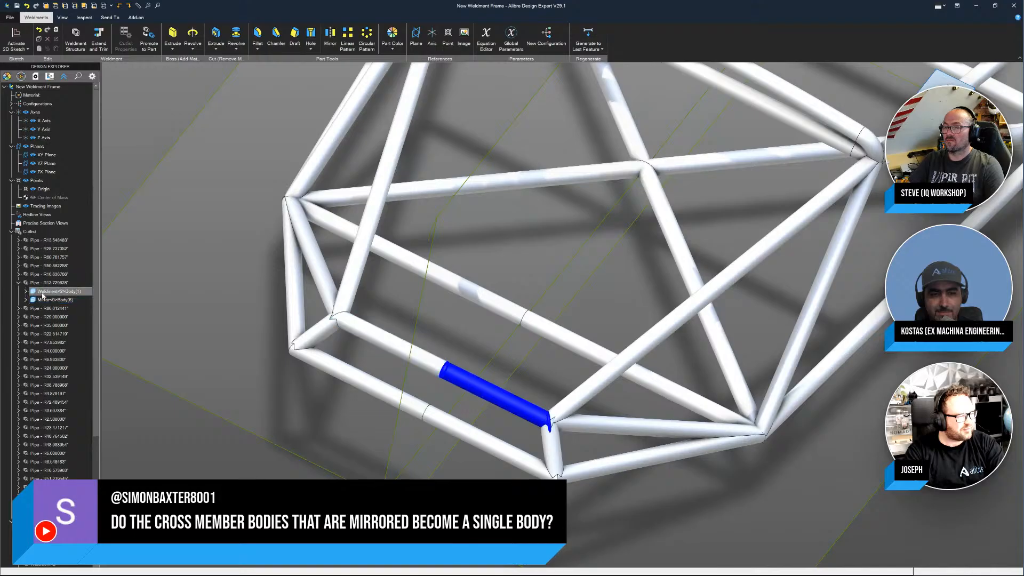
click(42, 300)
click(42, 293)
click(47, 301)
click(192, 294)
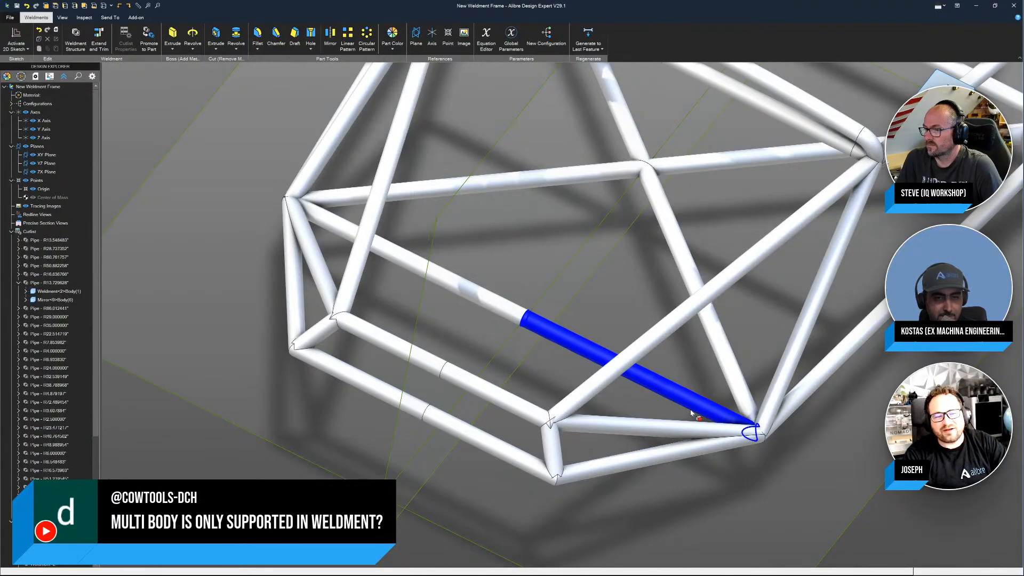
scroll(689, 415, down, 3)
scroll(537, 411, down, 10)
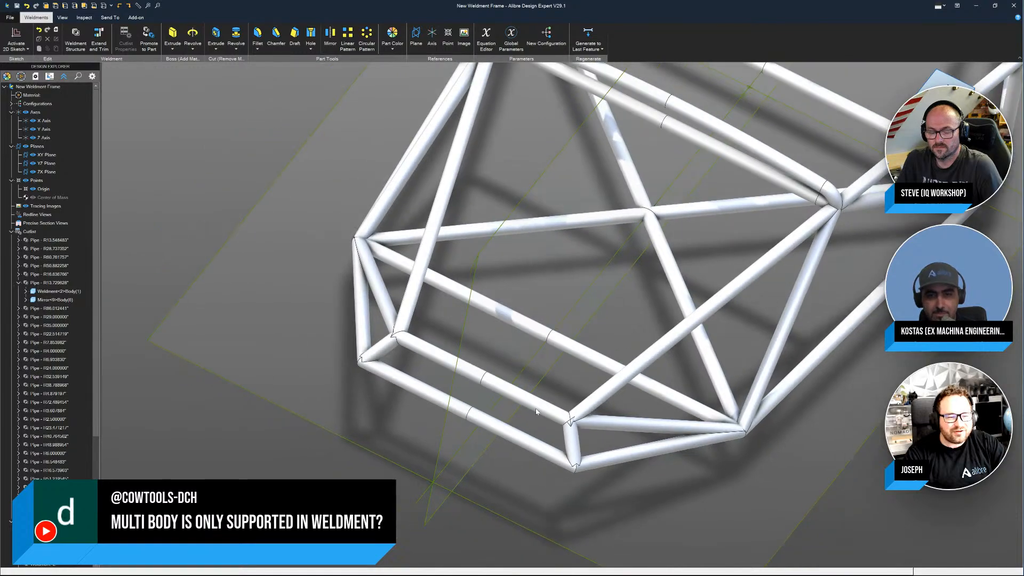
scroll(594, 283, up, 5)
middle_drag(594, 283, 713, 238)
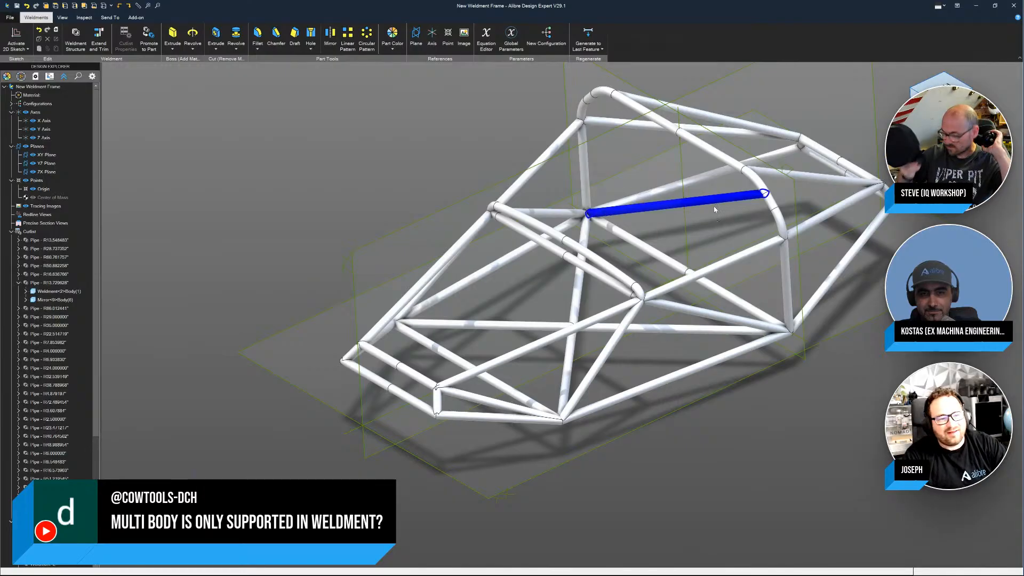
middle_drag(709, 207, 581, 245)
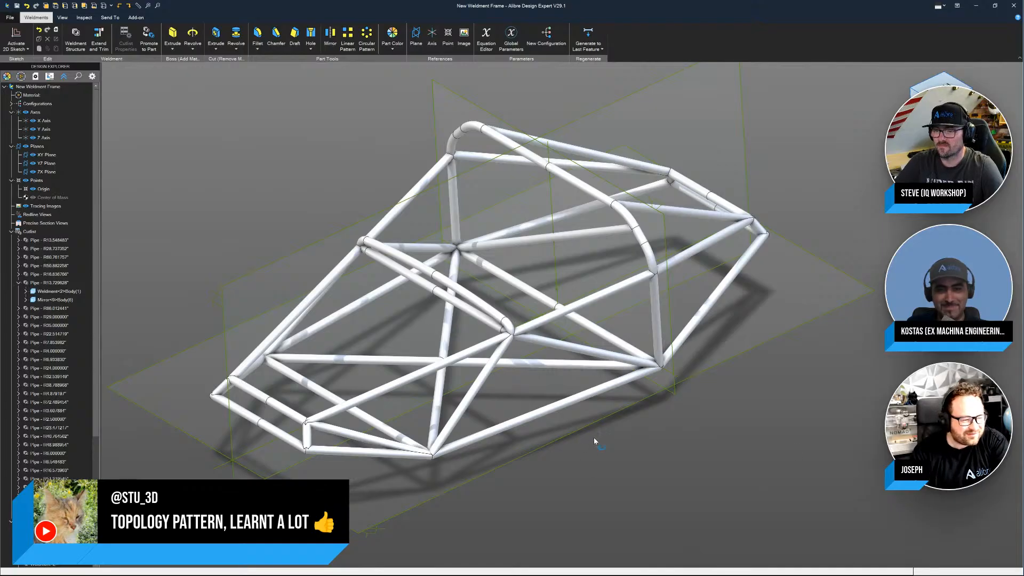
mouse_move(594, 438)
middle_down()
mouse_move(675, 421)
mouse_move(542, 419)
mouse_move(521, 517)
mouse_move(526, 430)
mouse_move(591, 382)
mouse_move(589, 433)
middle_up()
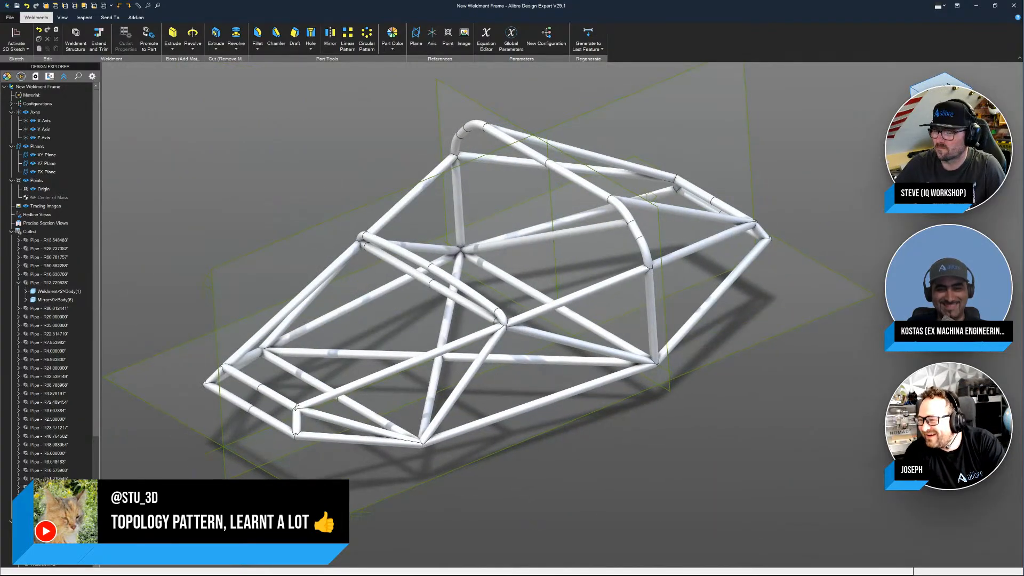
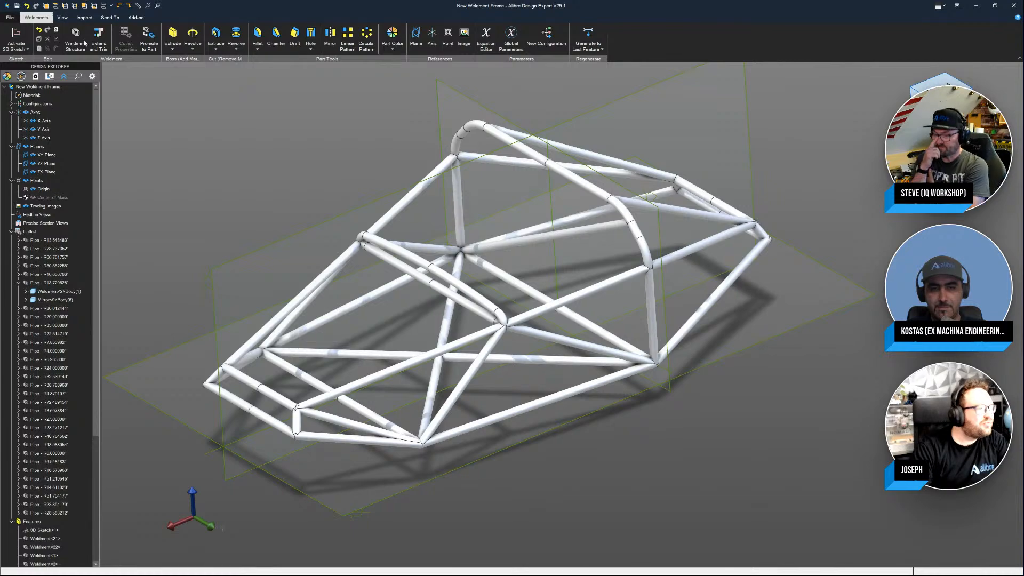
Step: Start a Weldment Structure, browse for its profile, and select the path of the Profiles 1 folder before closing the browser
mouse_move(597, 575)
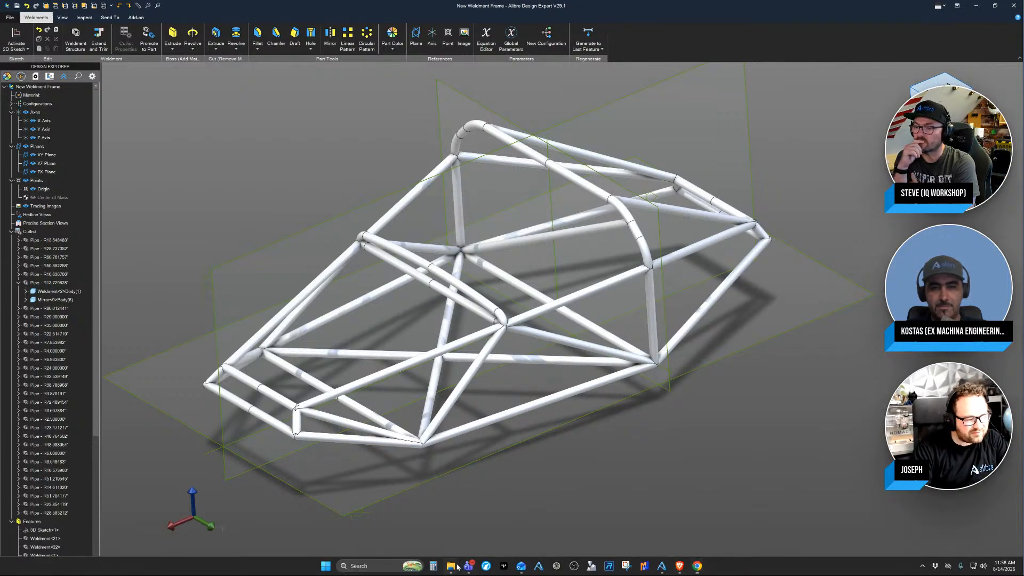
mouse_move(451, 565)
mouse_move(472, 535)
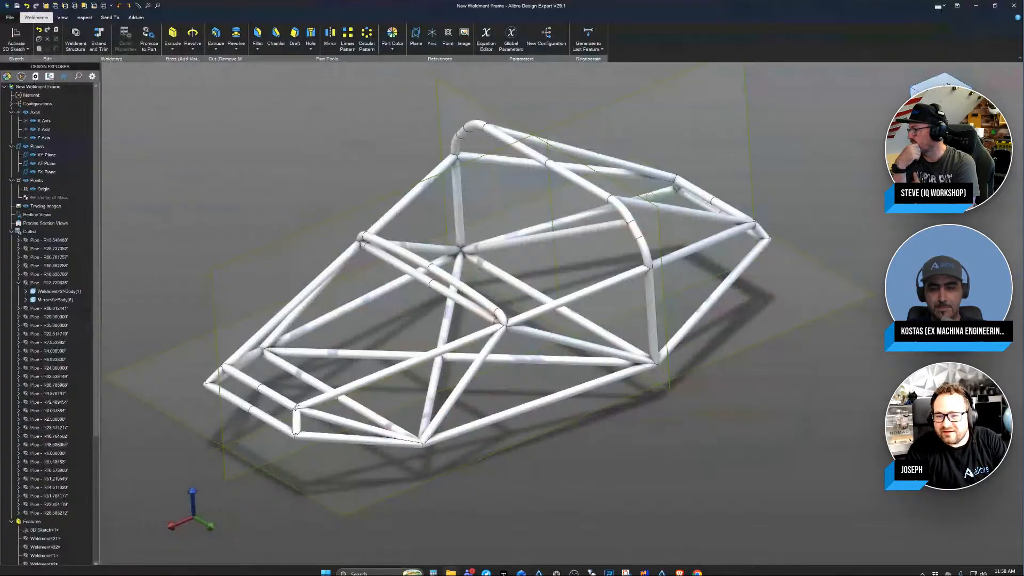
click(75, 37)
click(239, 107)
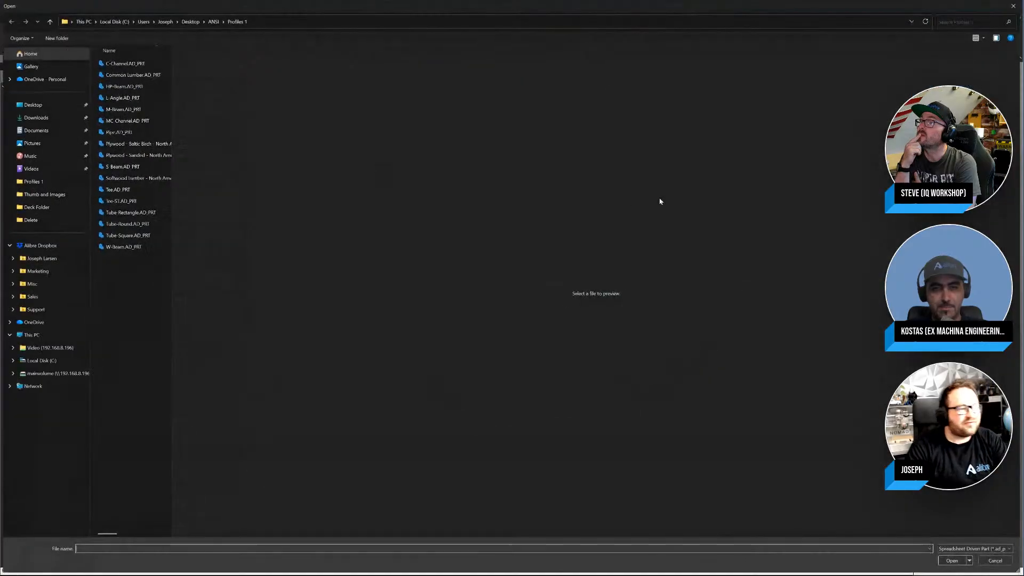
click(276, 25)
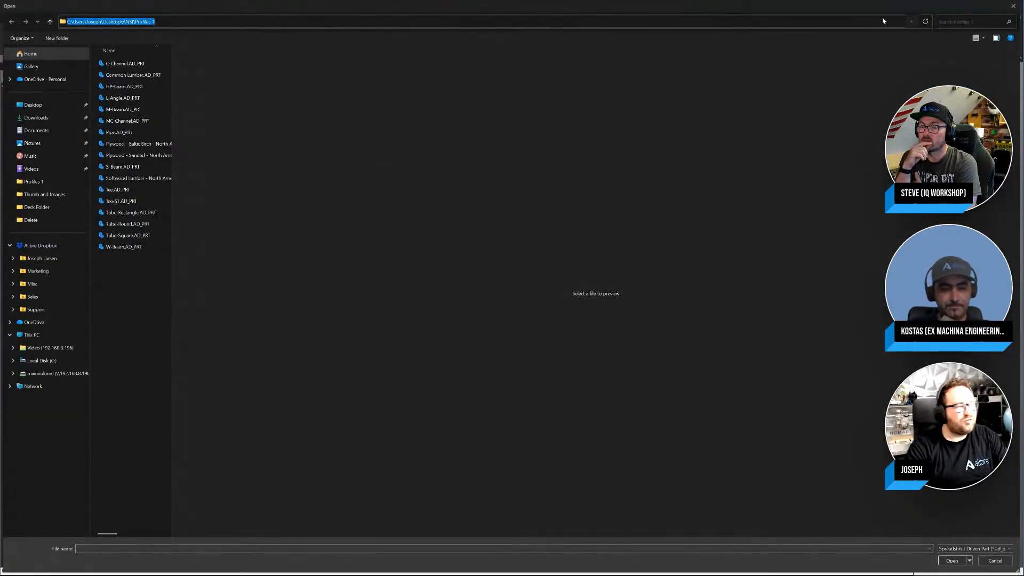
click(1013, 6)
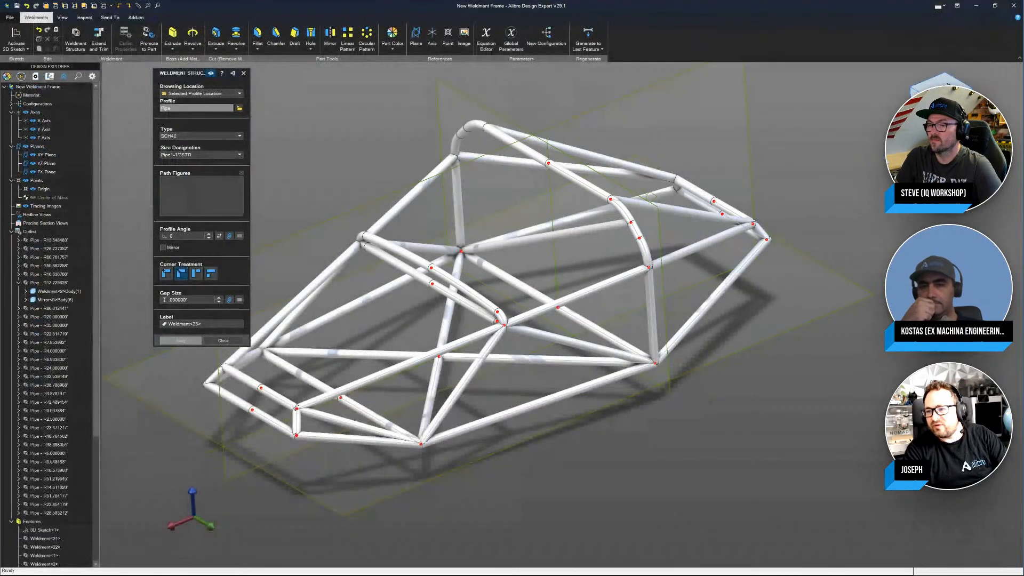
Step: Switch to the Profiles 1 folder in File Explorer and open the spreadsheet HP-Beam.xlsx
drag(1023, 154, 288, 163)
click(163, 255)
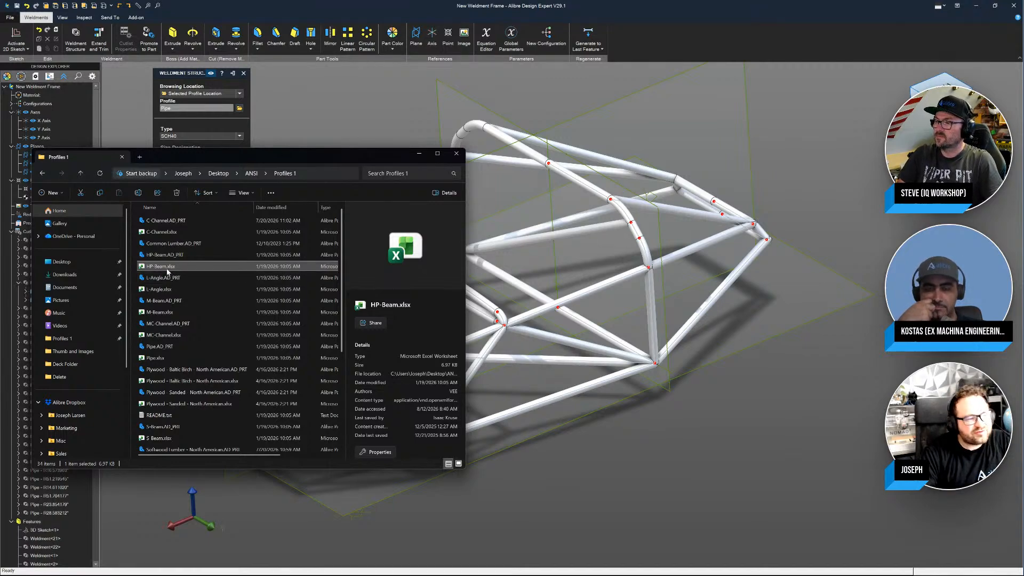
double_click(168, 271)
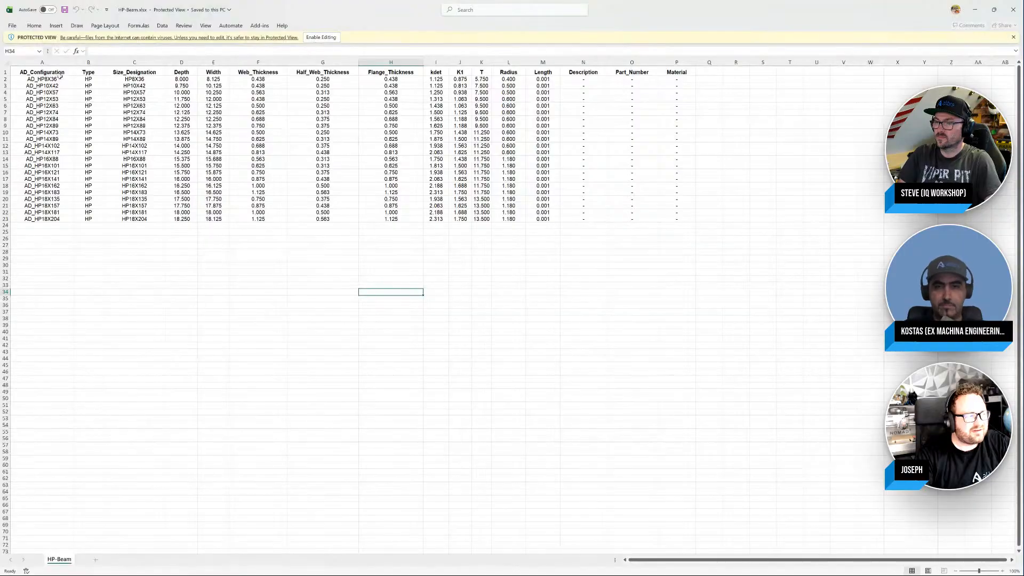
Step: Examine the HP-Beam spreadsheet's header row and its size designation, depth, width and thickness columns, and close the workbook
drag(48, 72, 704, 71)
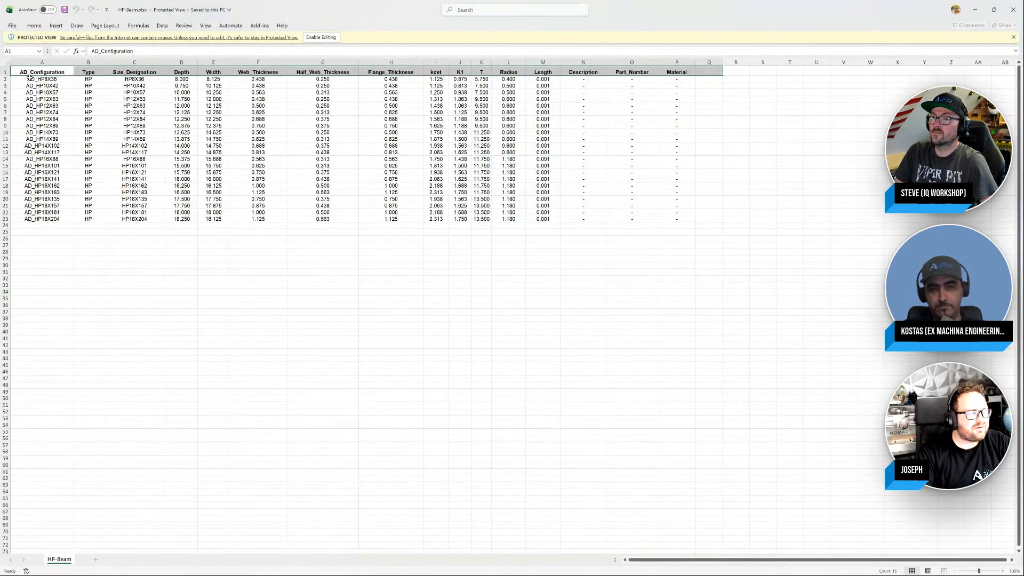
drag(128, 79, 141, 220)
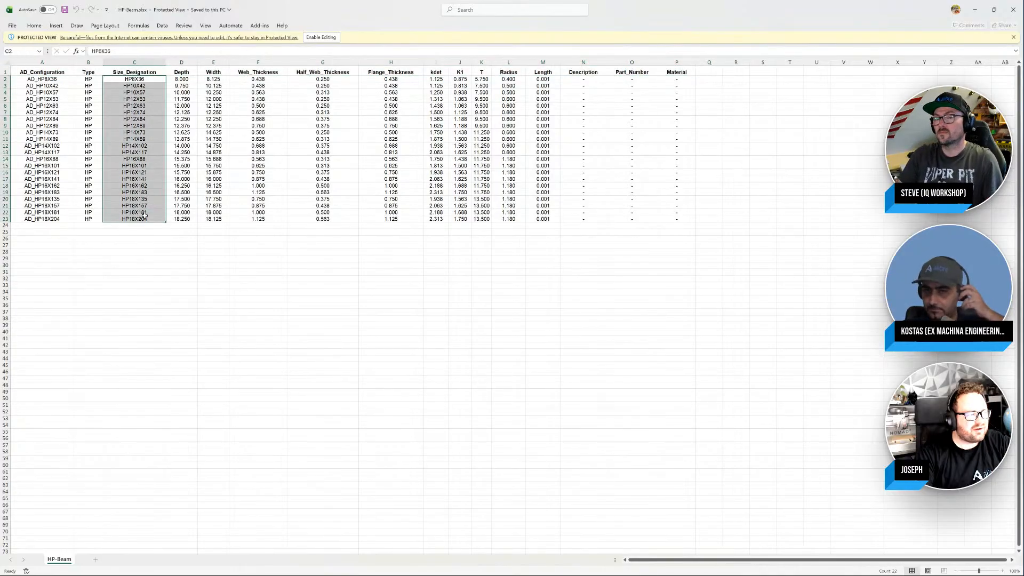
drag(181, 79, 184, 221)
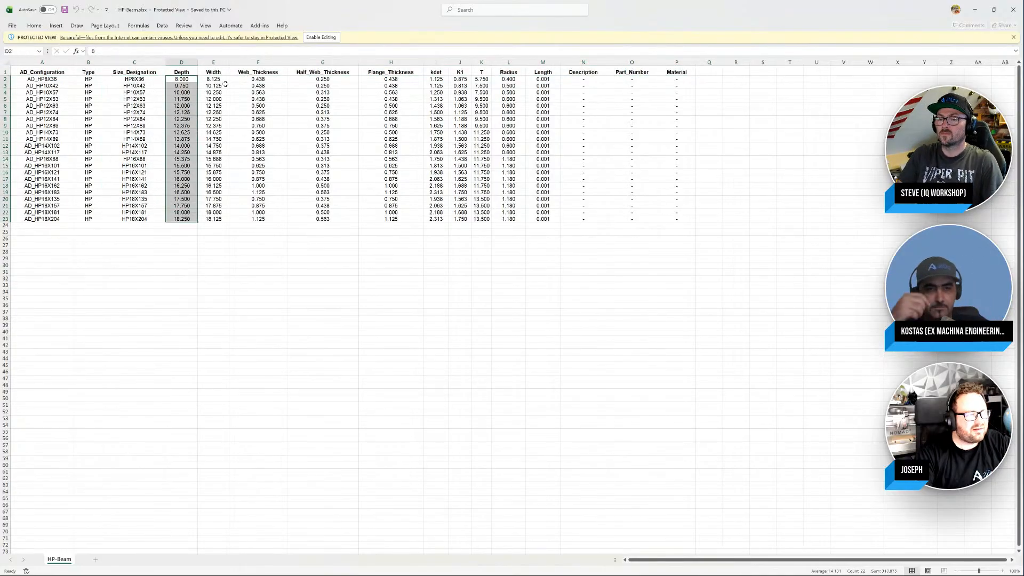
drag(214, 79, 214, 226)
drag(259, 79, 260, 220)
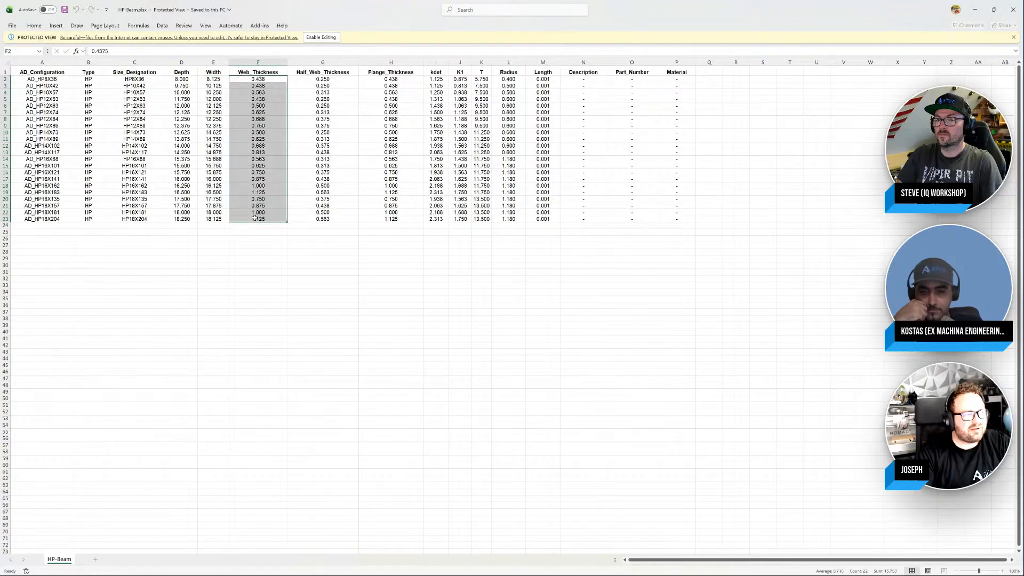
drag(323, 79, 322, 220)
drag(393, 80, 392, 188)
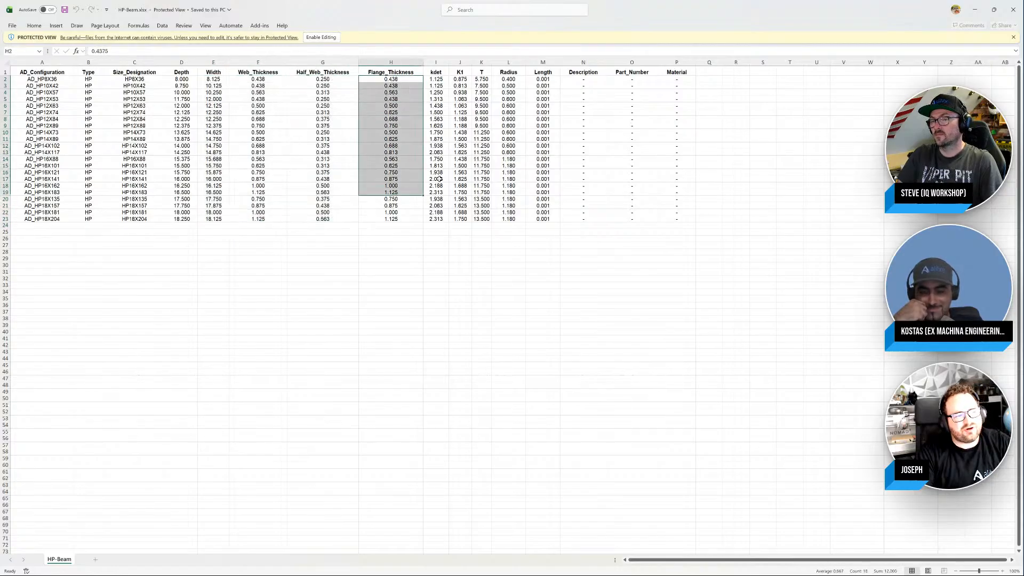
drag(482, 92, 481, 186)
click(1020, 10)
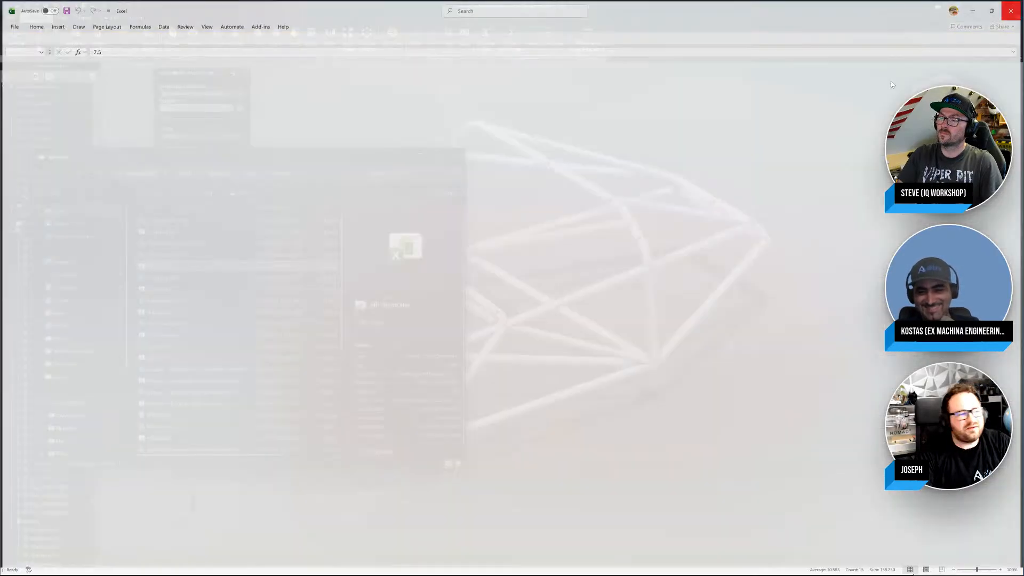
Step: Place the Profiles 1 folder window beside the frame and close the Weldment Structure settings without applying them
drag(373, 164, 582, 113)
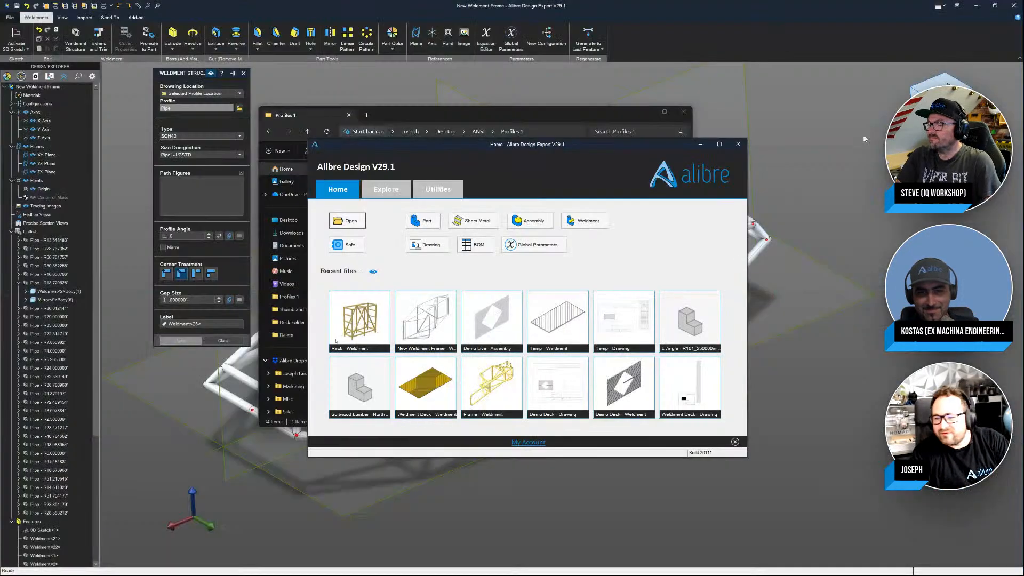
drag(560, 151, 748, 155)
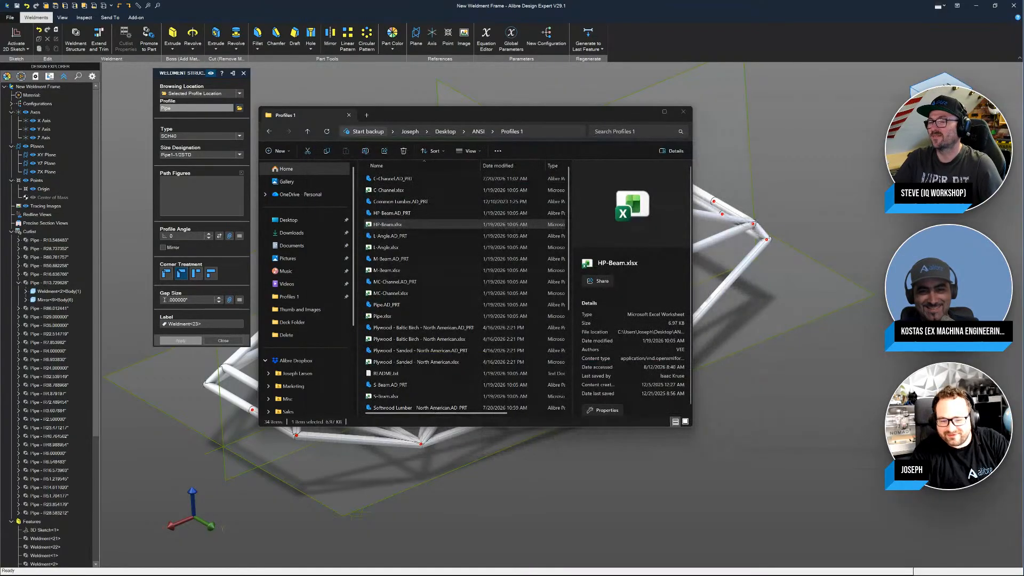
drag(1023, 398, 1023, 539)
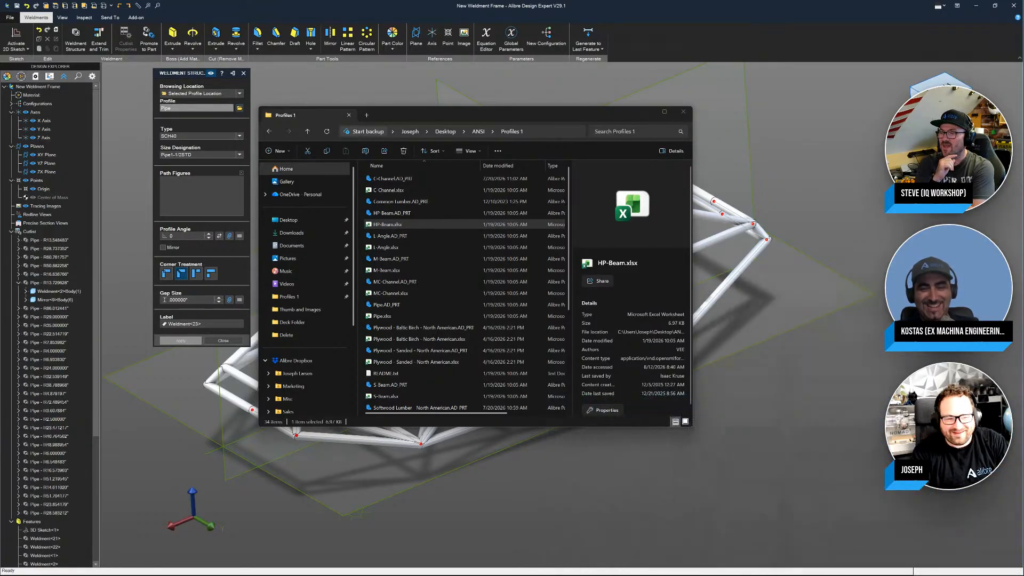
drag(503, 122, 844, 199)
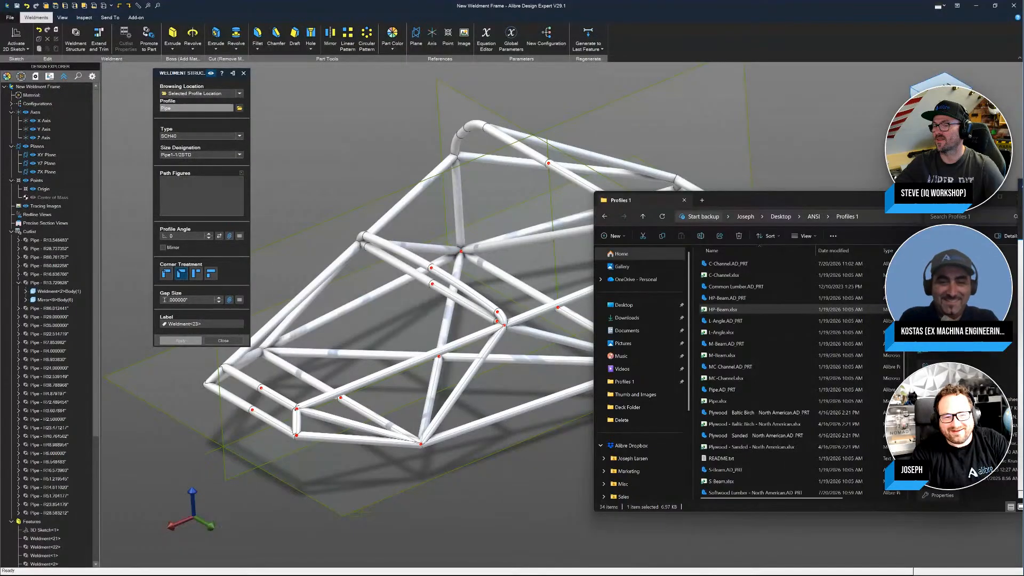
drag(934, 202, 1008, 193)
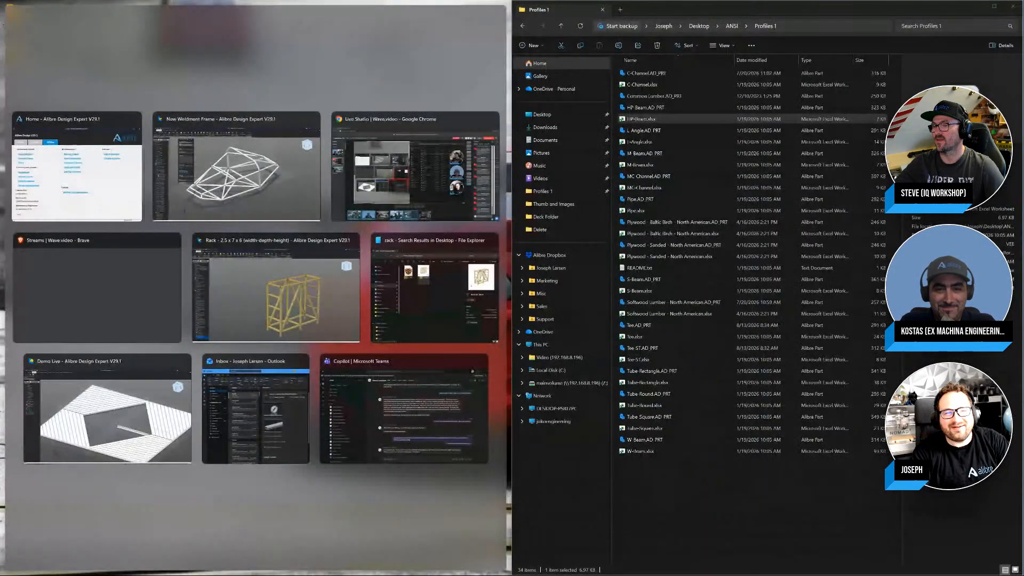
drag(861, 9, 849, 174)
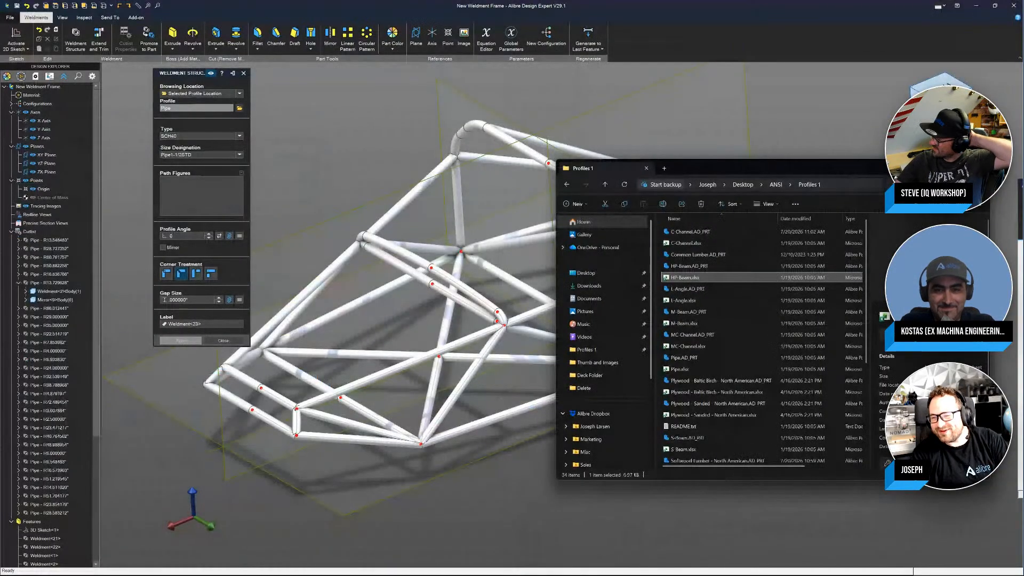
click(223, 341)
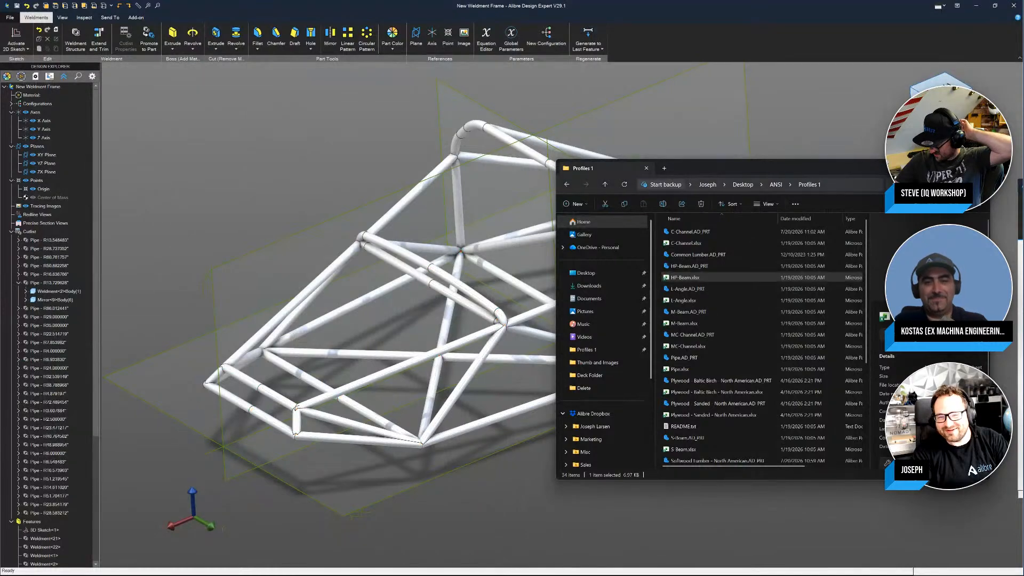
Step: Begin adding a part from a spreadsheet and load Test Sheet Washer.xlsx from the ANSI folder as the Excel source
drag(1023, 214, 576, 213)
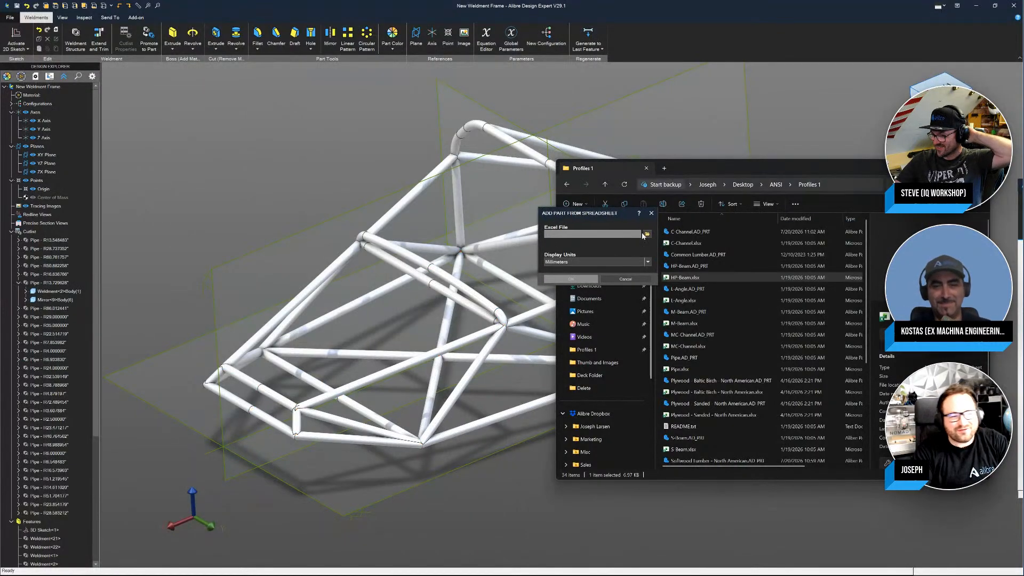
click(647, 235)
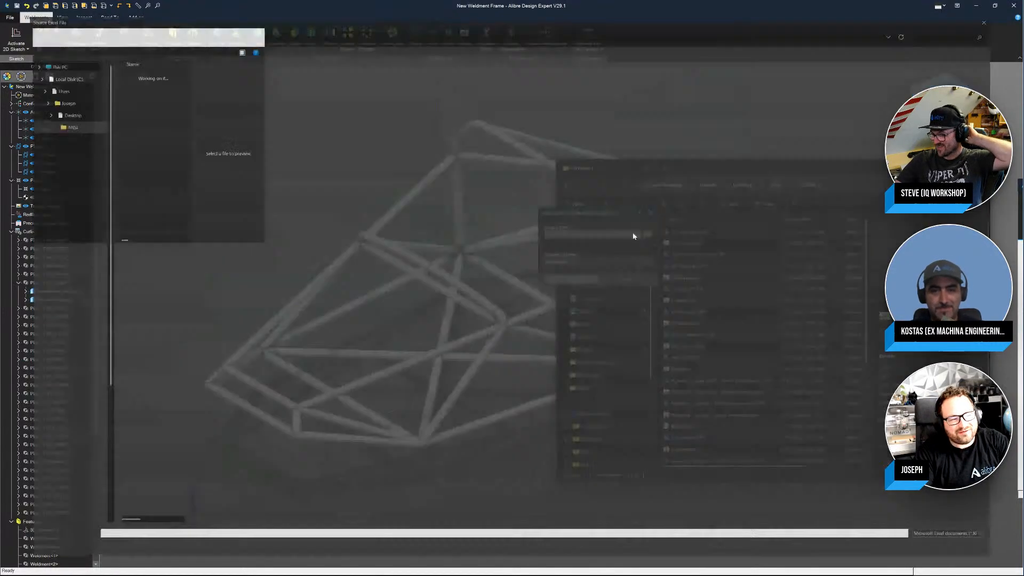
click(128, 99)
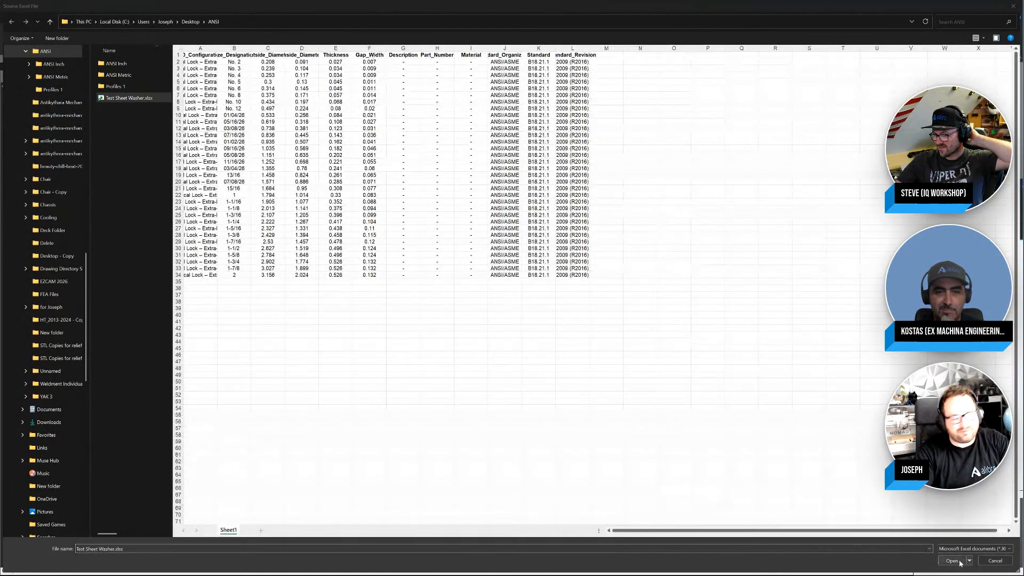
click(952, 561)
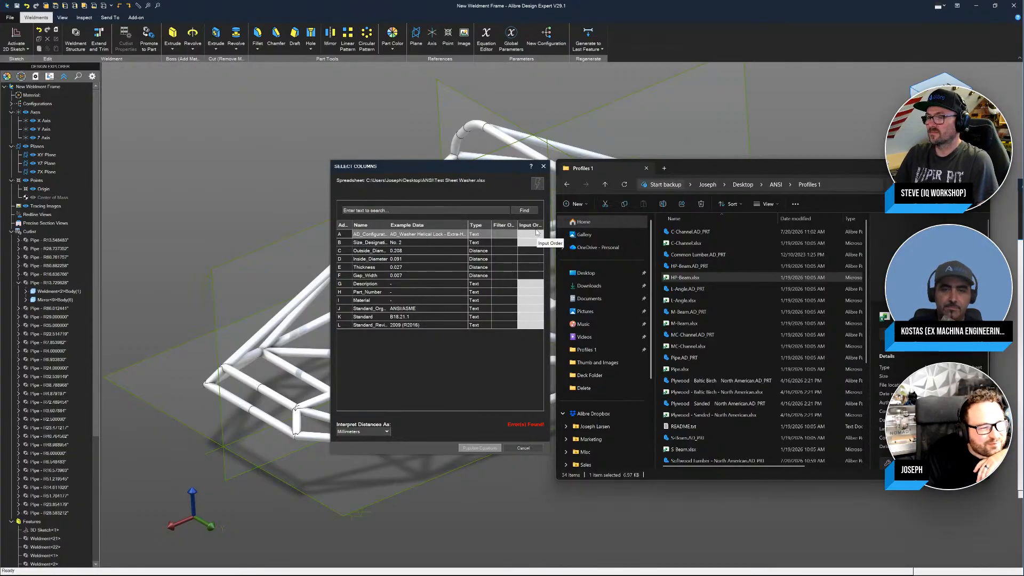
Step: Set the washer spreadsheet's distances to be interpreted as inches
click(505, 235)
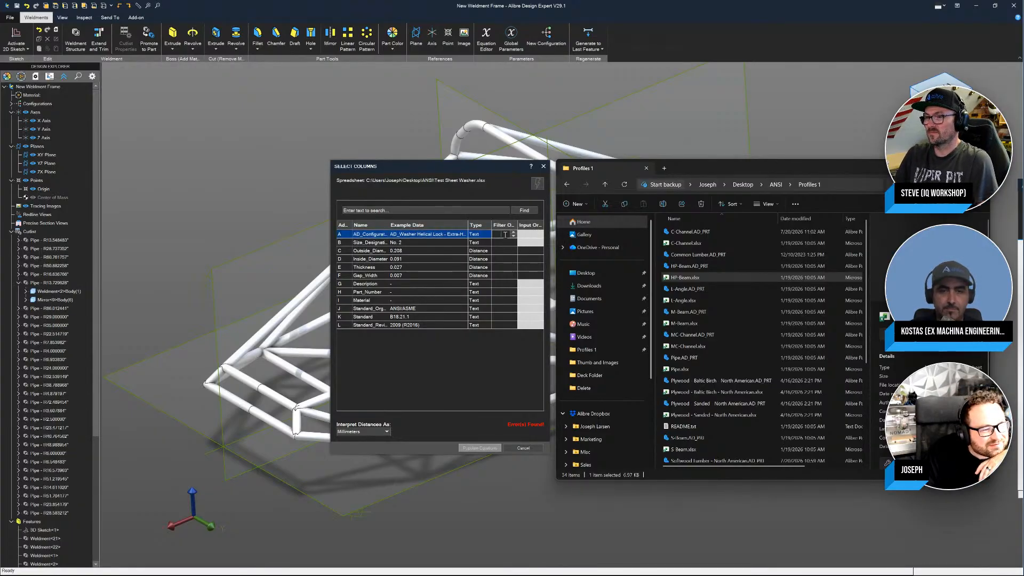
click(538, 235)
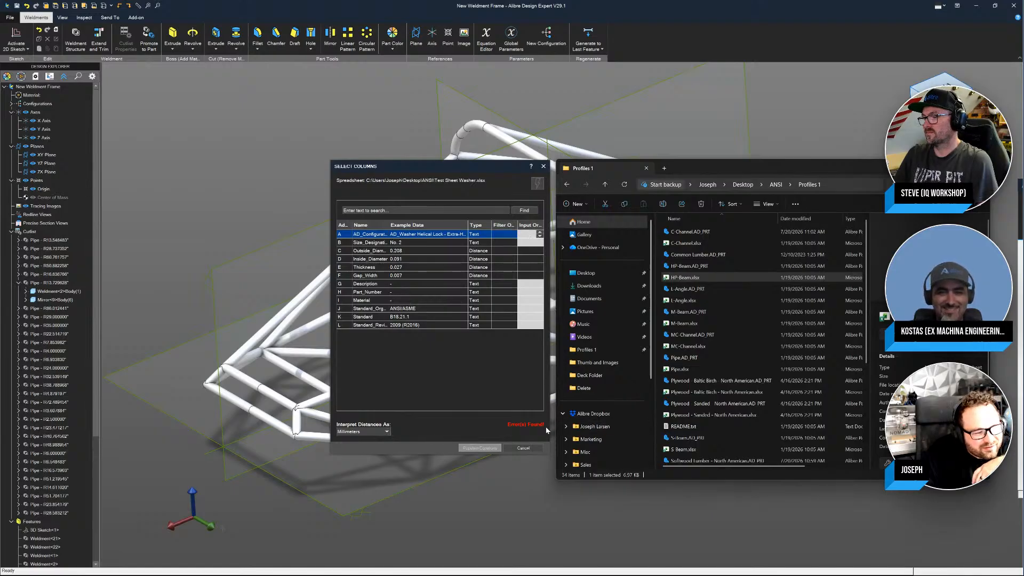
click(383, 432)
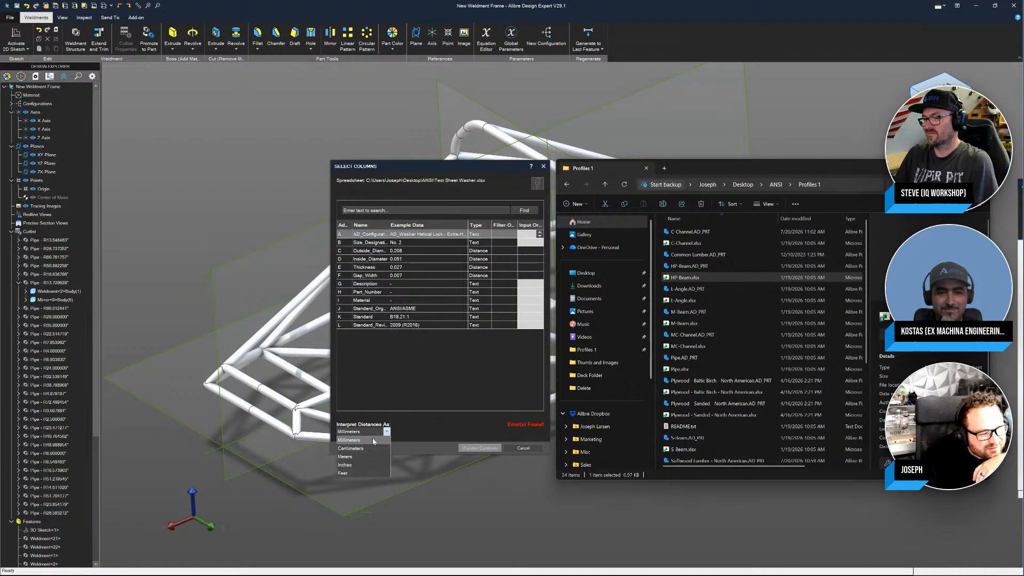
click(359, 465)
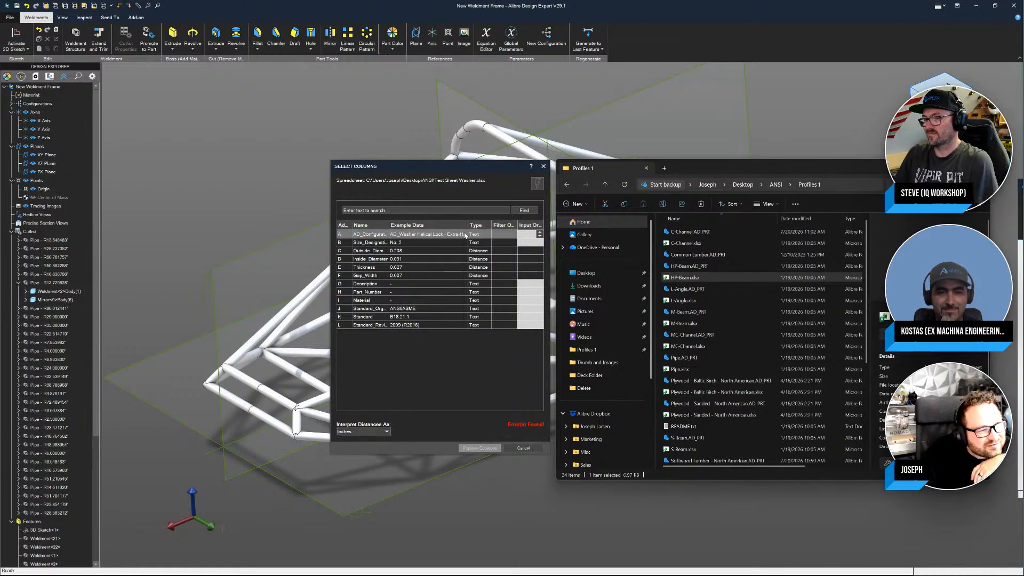
Step: Check the data types available for the AD_Configuration text column and the Gap_Width distance column
click(479, 236)
click(506, 235)
click(476, 235)
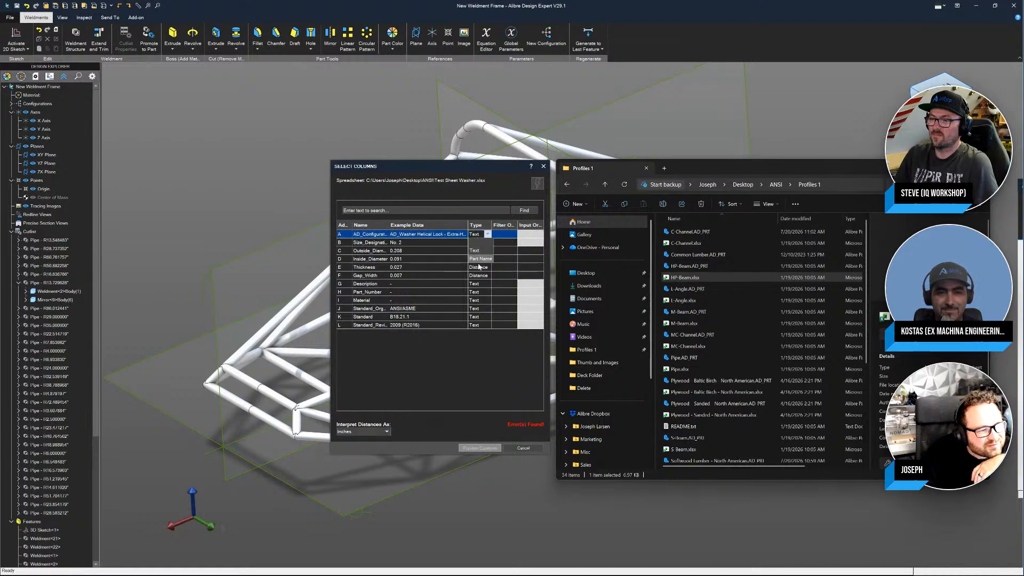
click(477, 250)
click(486, 275)
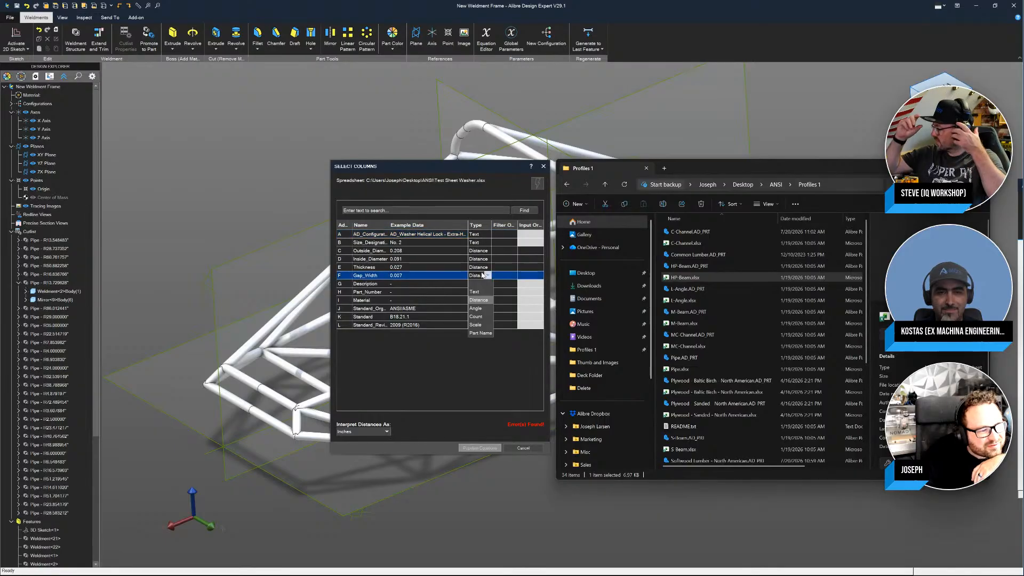
Step: Set the filter order to 1 for Outside_Diameter, 2 for Inside_Diameter and 3 for Thickness
click(511, 259)
click(514, 262)
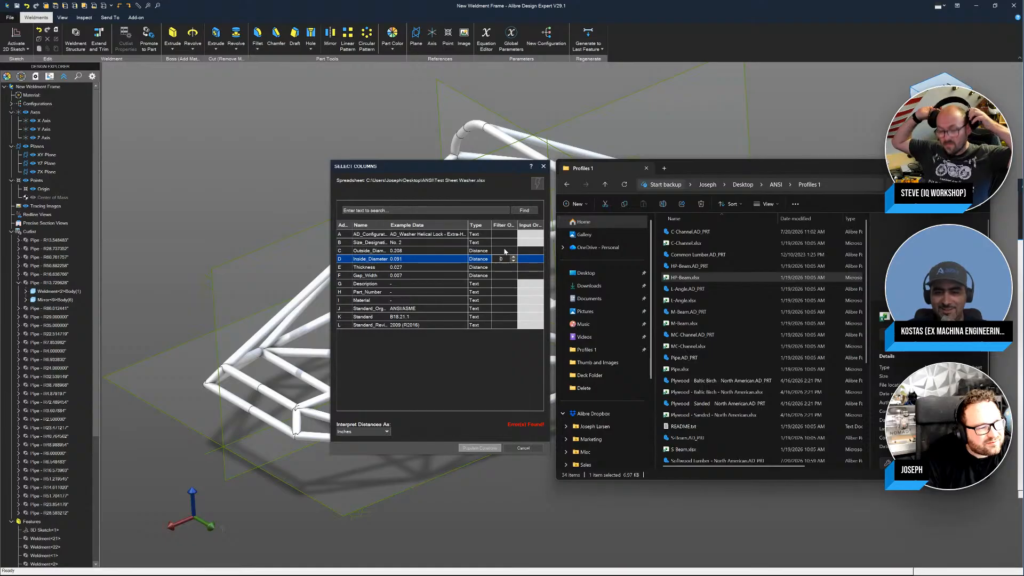
click(512, 251)
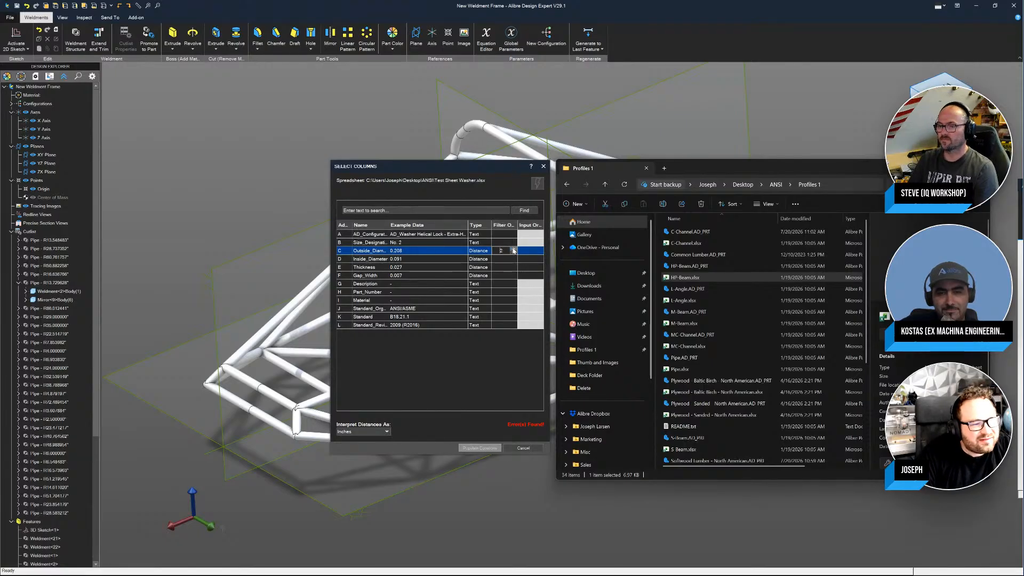
click(514, 253)
click(513, 259)
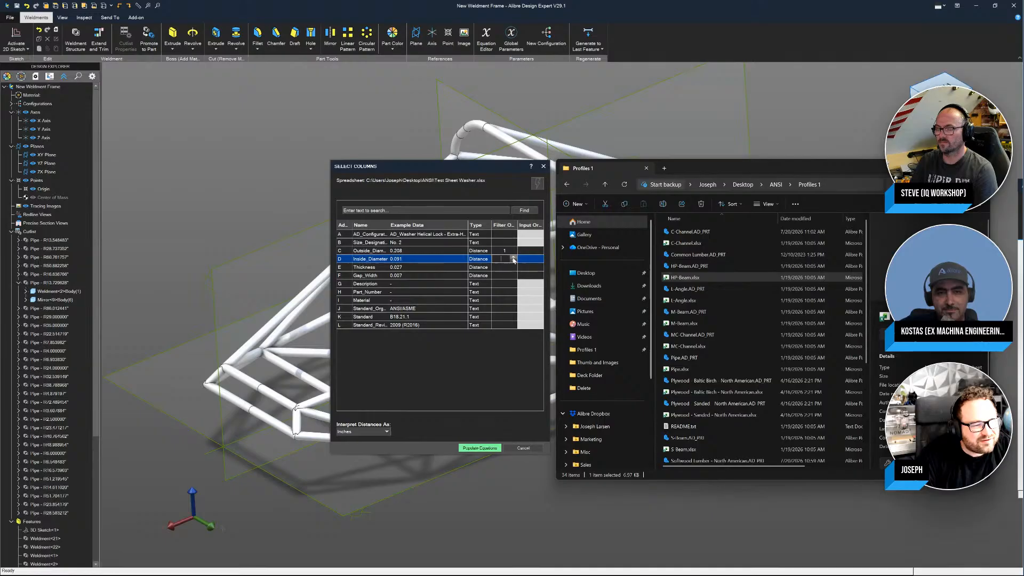
click(513, 259)
click(502, 268)
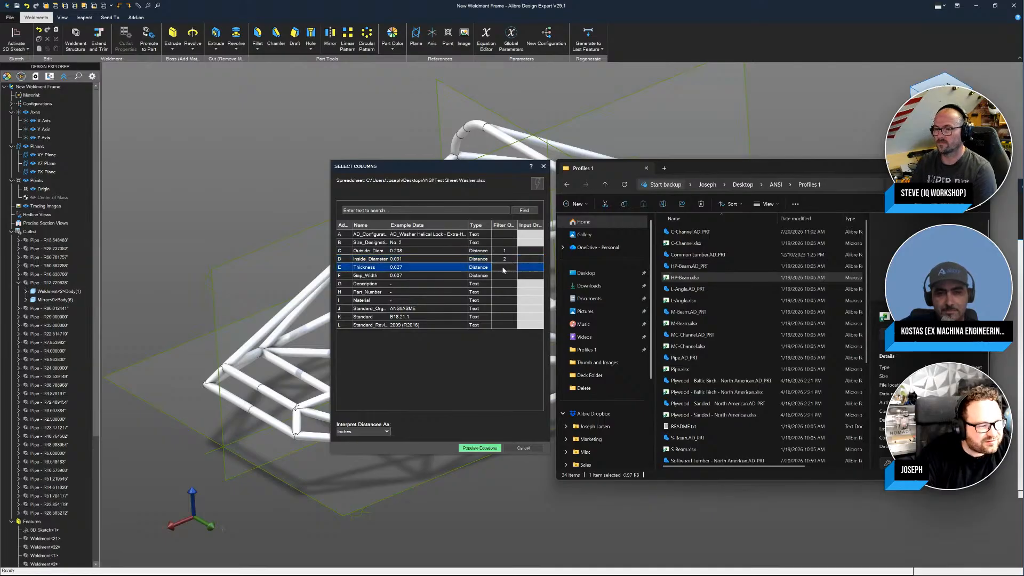
click(513, 266)
click(514, 267)
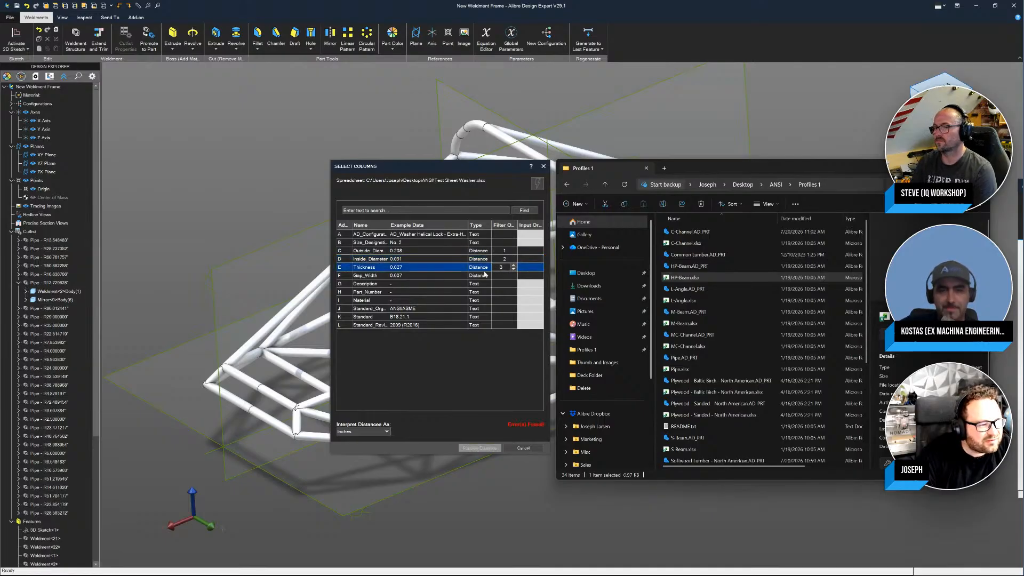
click(513, 265)
Step: Set the filter order of the Gap_Width column to 4
click(360, 250)
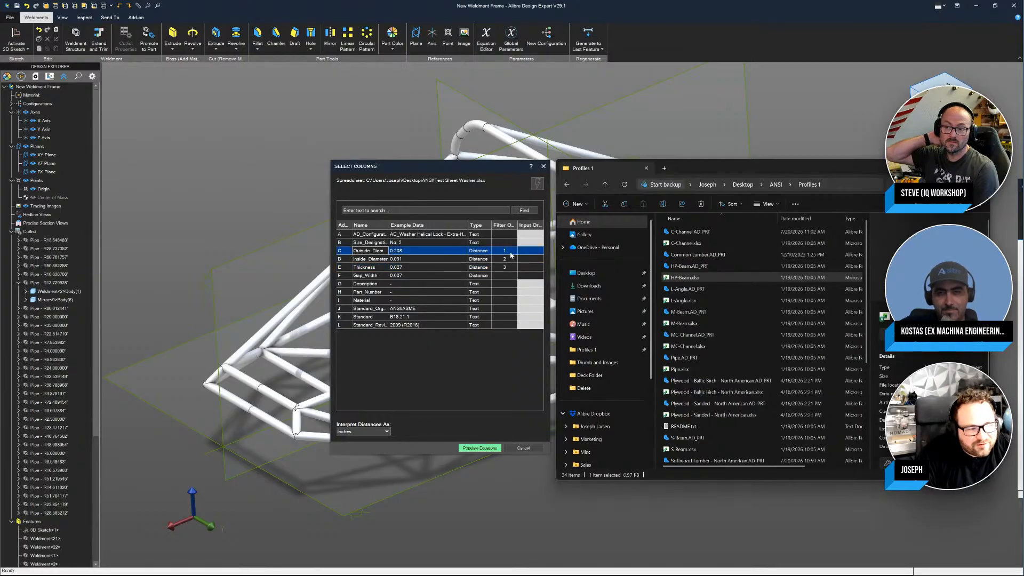
click(367, 260)
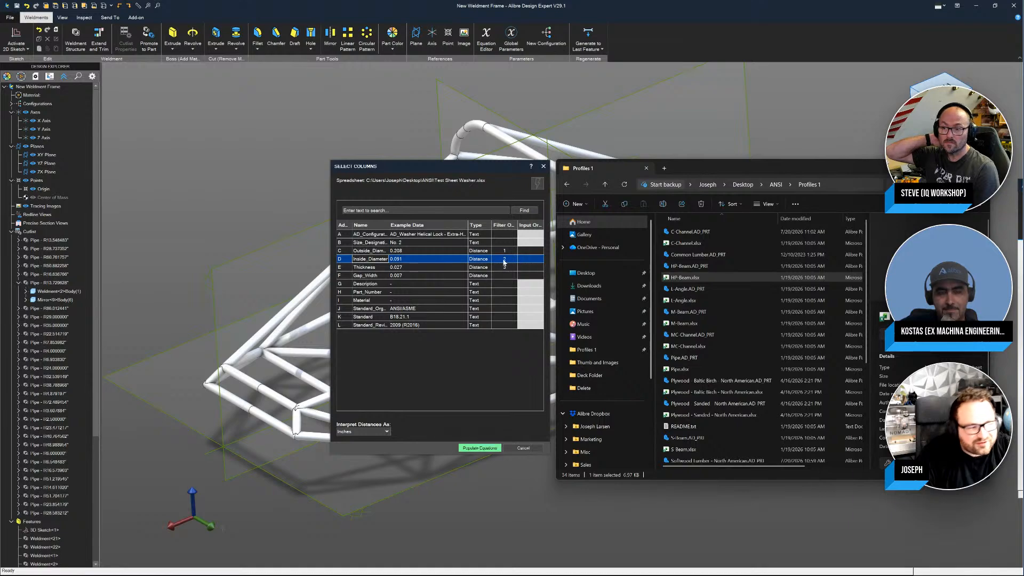
click(365, 269)
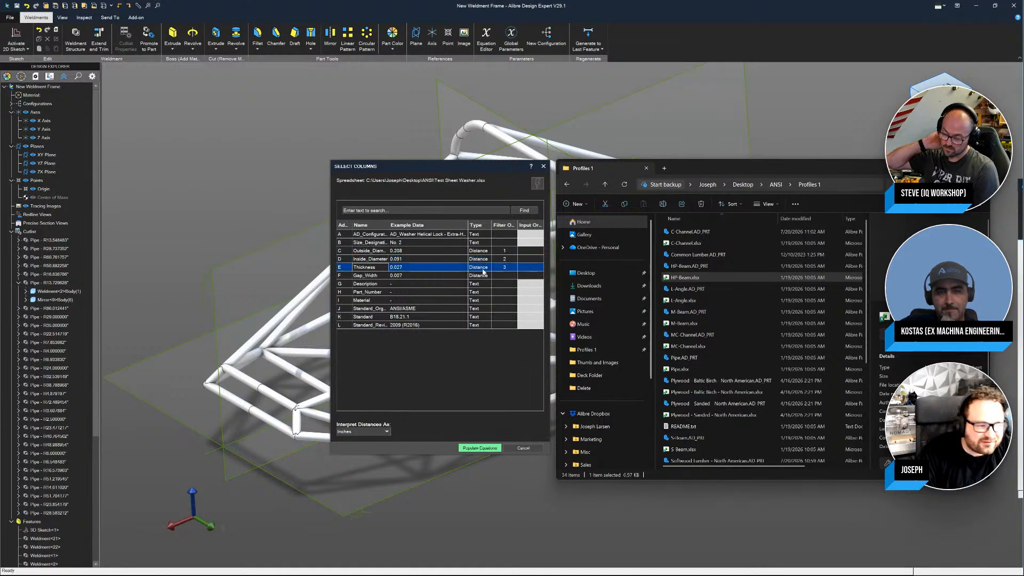
click(511, 277)
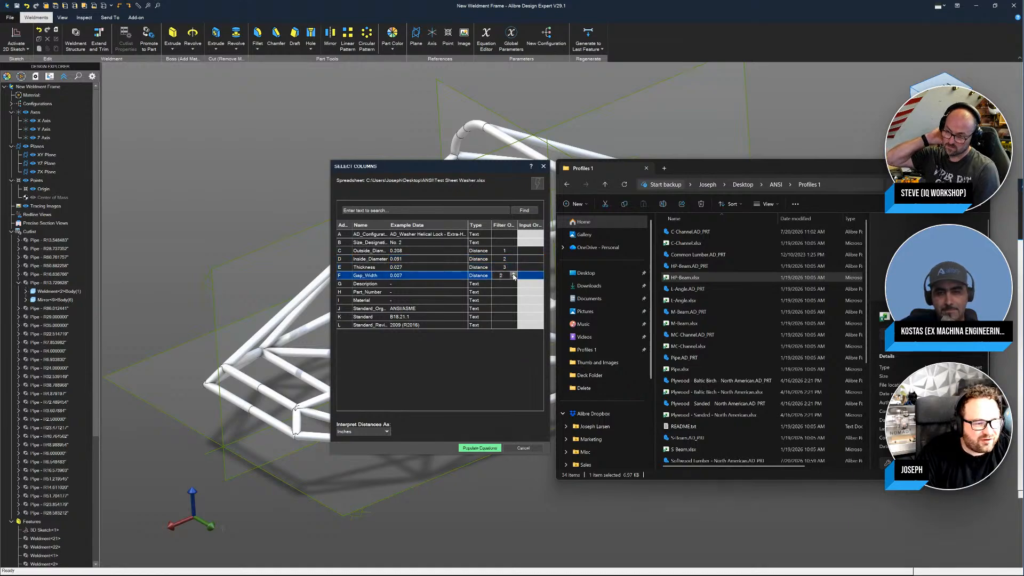
double_click(513, 274)
Step: Remove Gap_Width from the filter order, assign it an input order instead, and populate the equations from the spreadsheet
click(533, 250)
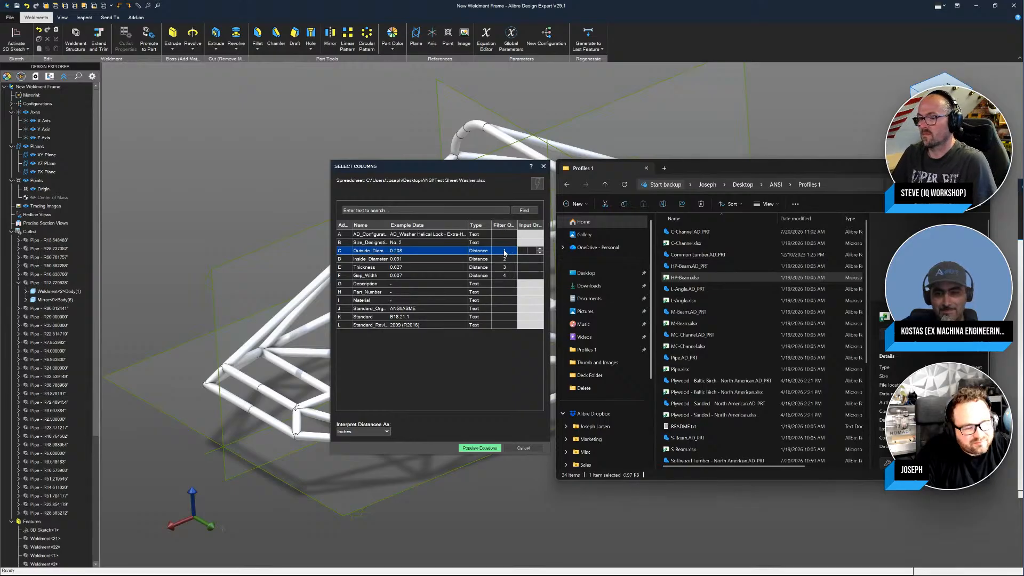
click(503, 275)
click(503, 275)
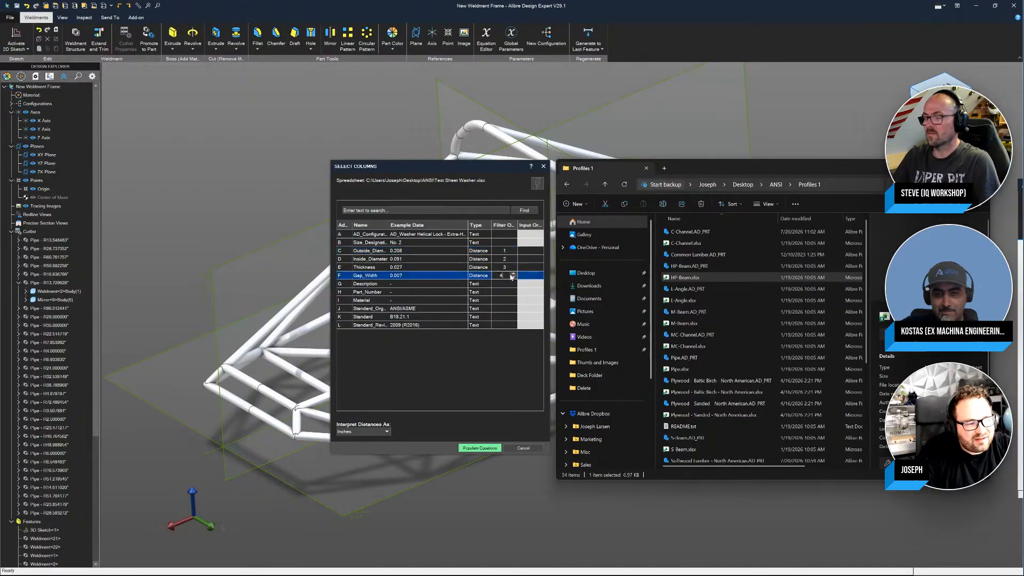
click(513, 277)
click(538, 275)
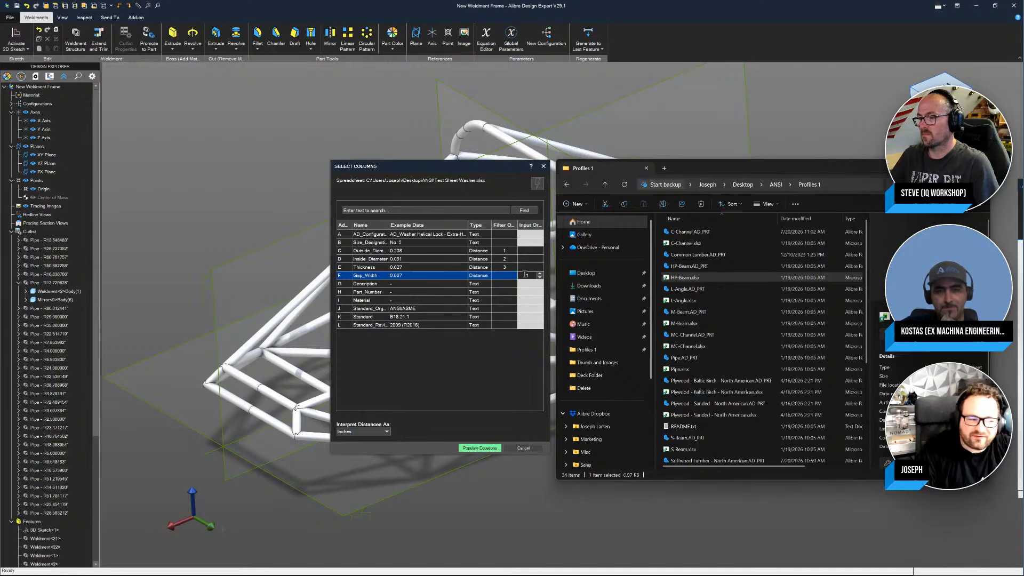
click(480, 448)
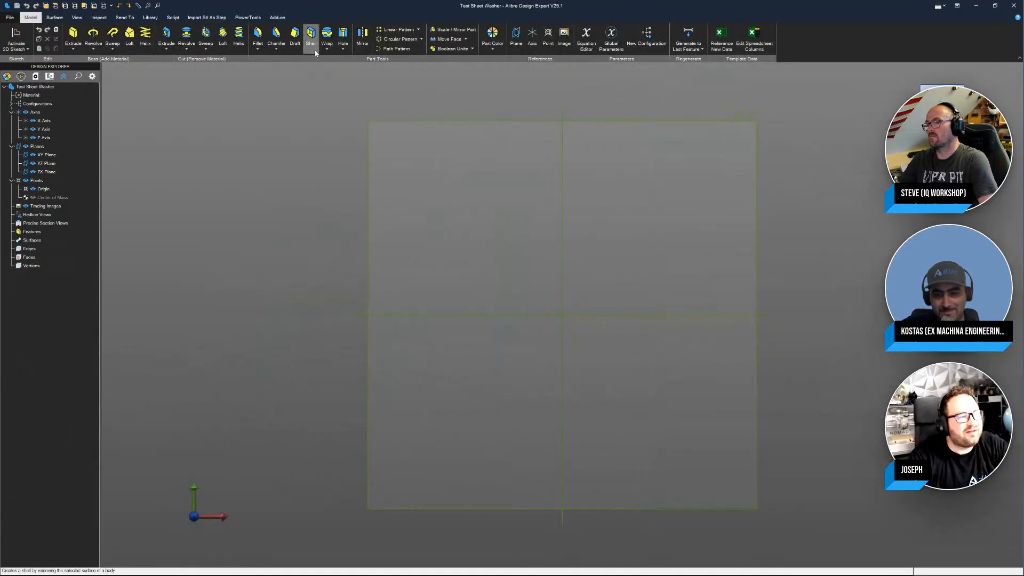
Step: Review the imported Gap_Width, Inside_Diameter, Outside_Diameter and Thickness parameters in the Equation Editor and close it
click(586, 38)
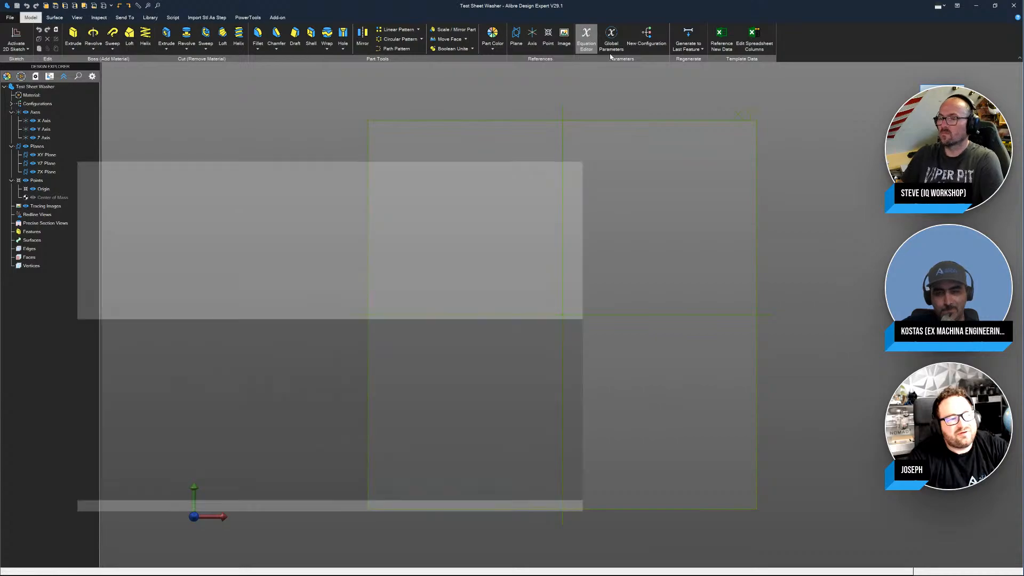
drag(490, 145, 762, 126)
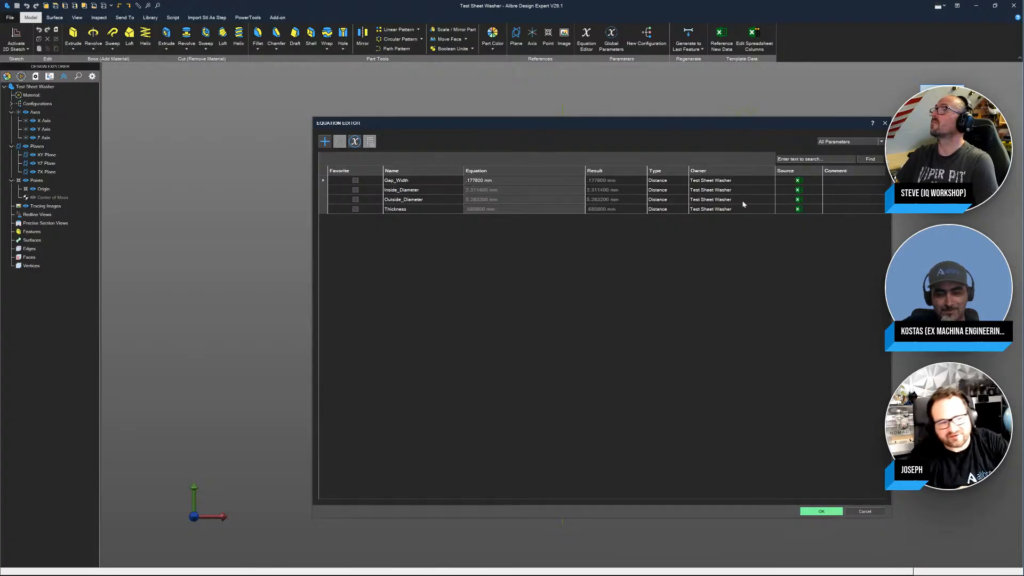
click(398, 180)
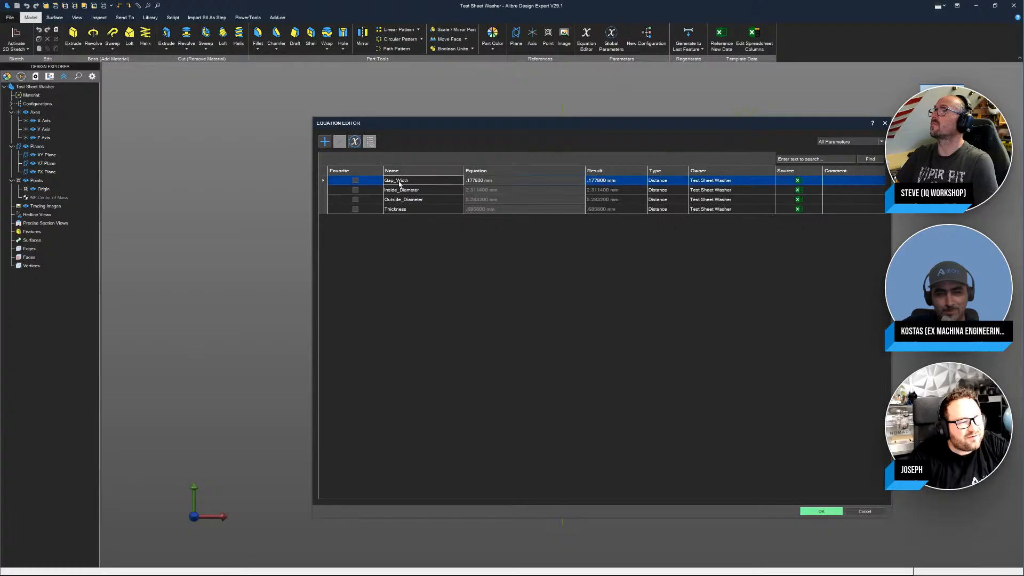
click(403, 190)
click(406, 200)
click(395, 209)
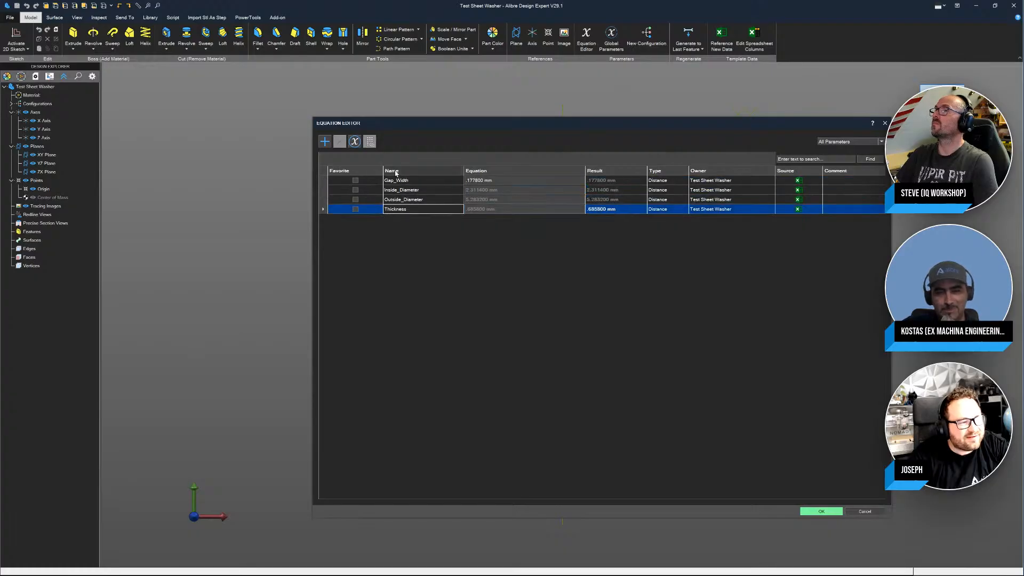
click(822, 511)
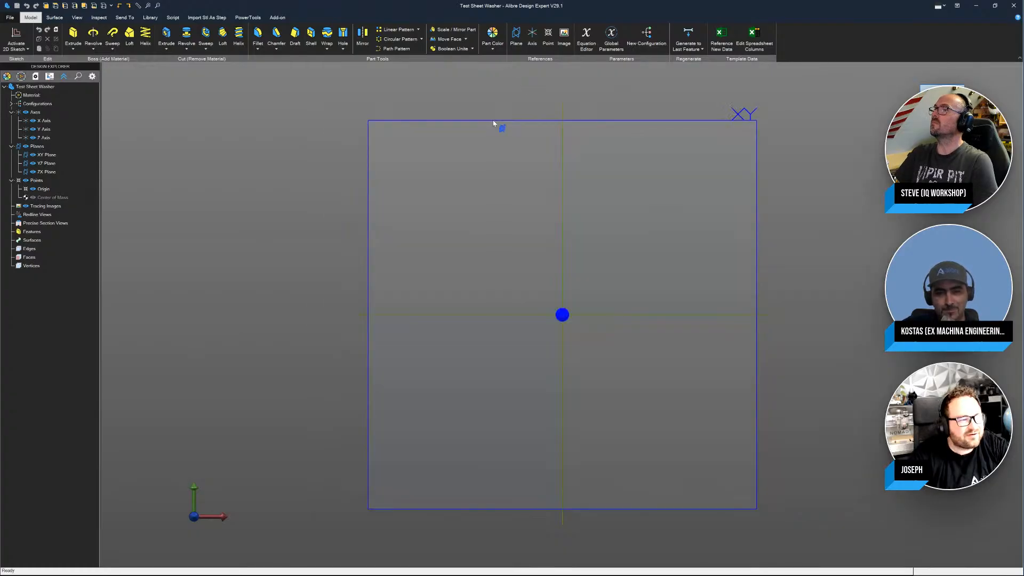
Step: Sketch a rectangle about 74 mm wide around the origin on the XY plane
click(501, 121)
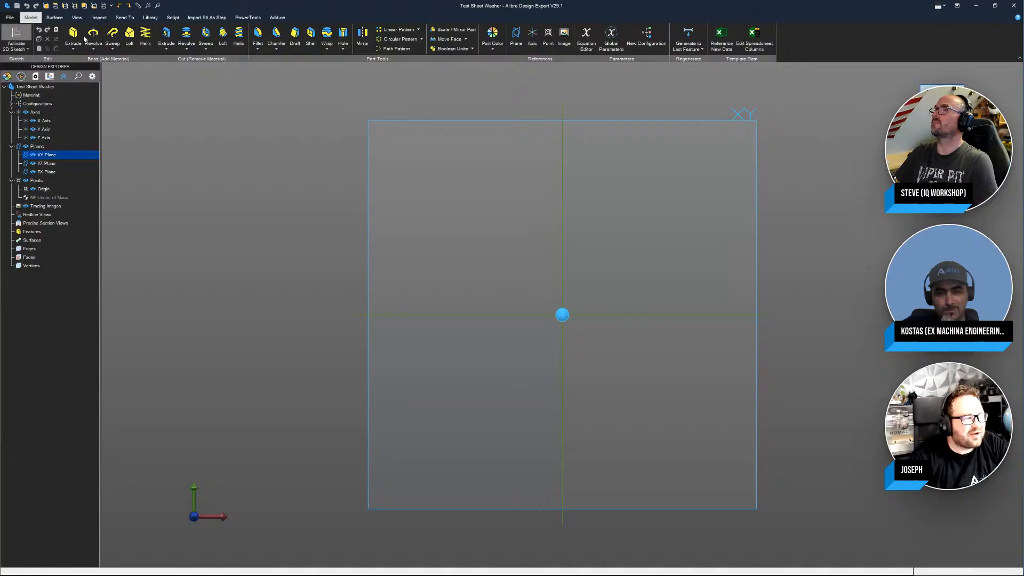
click(188, 37)
click(495, 216)
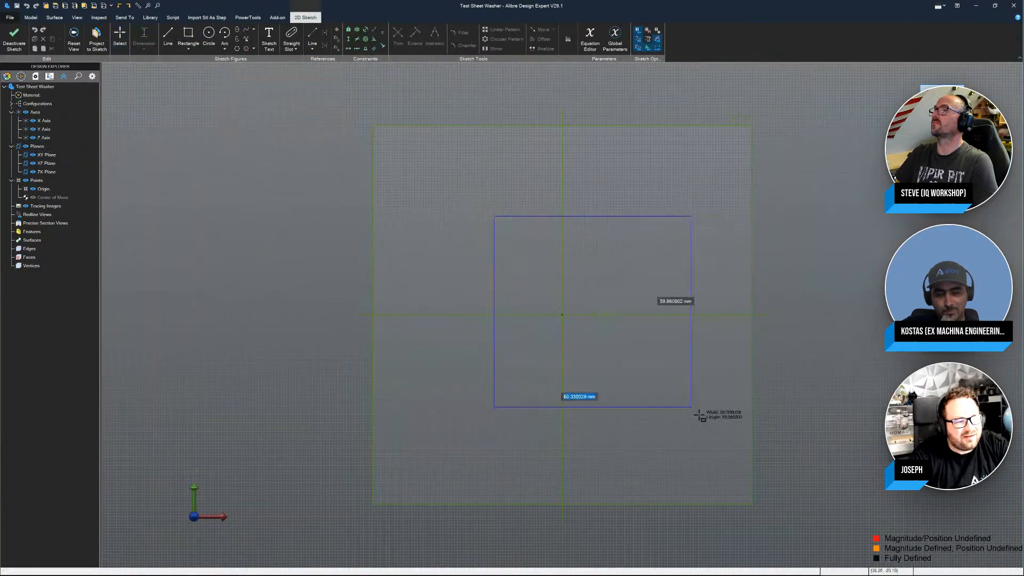
click(703, 418)
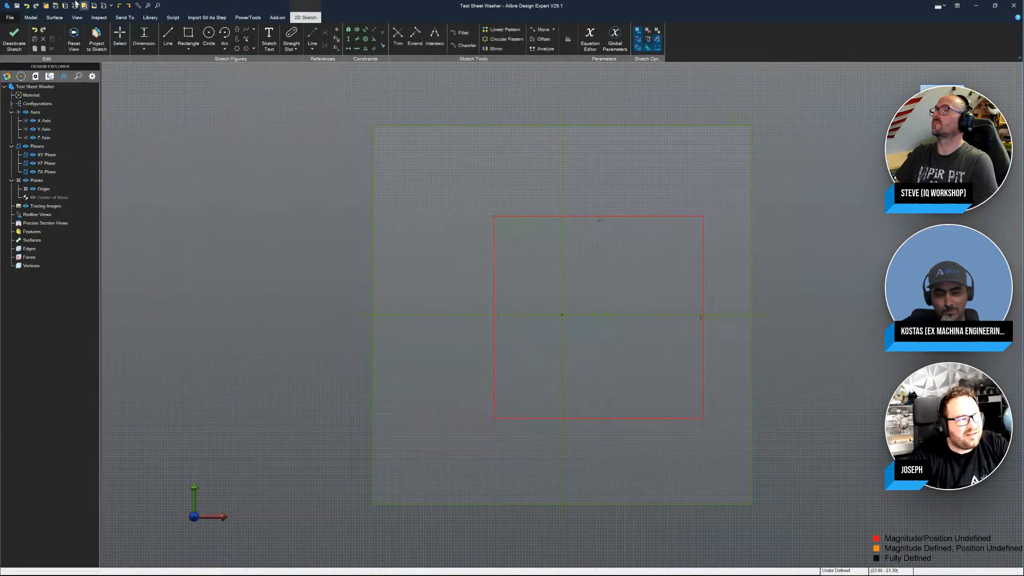
Step: Dimension the rectangle's upper edge and link its value to the Gap_Width parameter
click(588, 217)
click(593, 154)
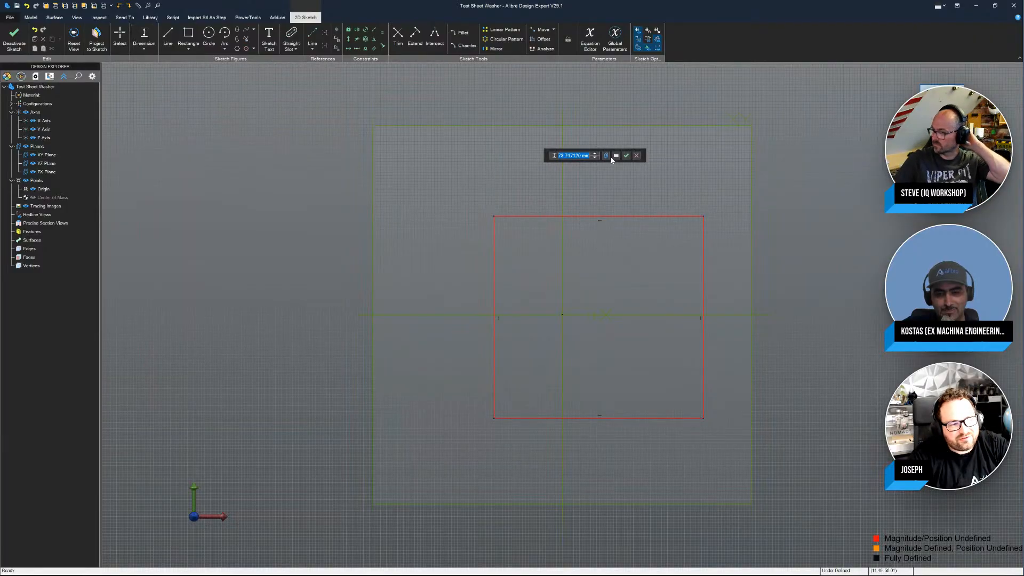
click(612, 157)
click(435, 272)
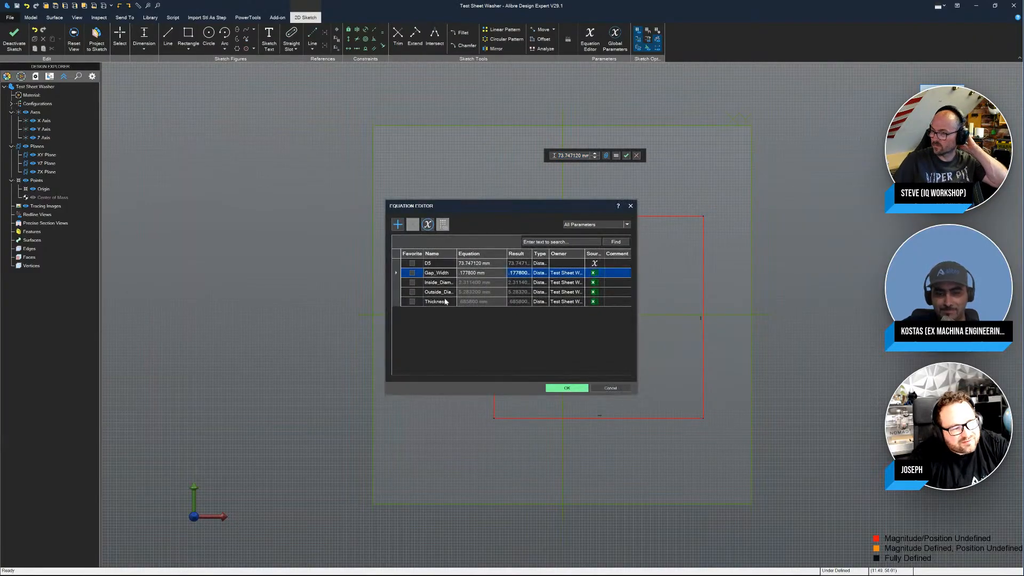
click(568, 387)
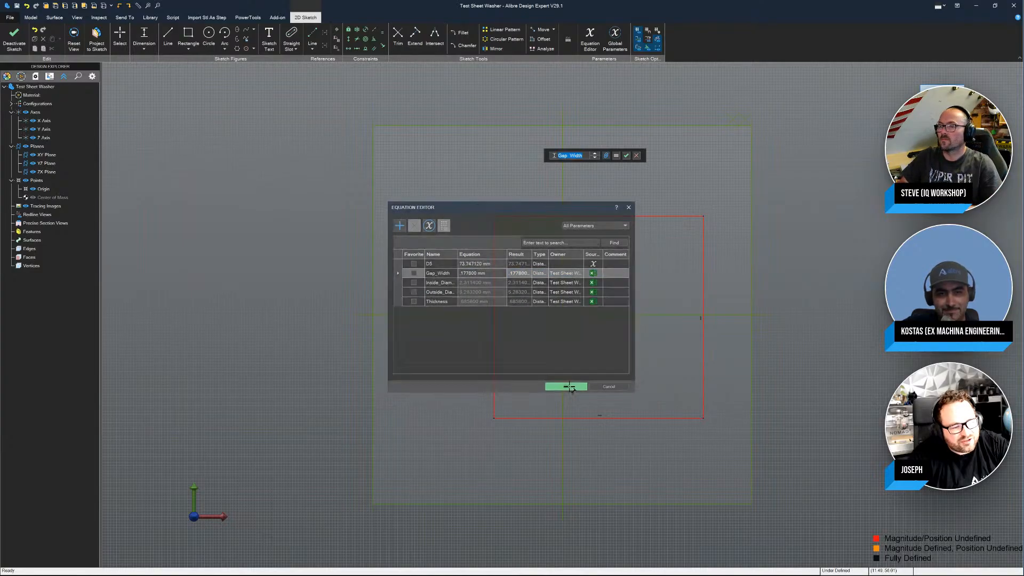
click(627, 156)
scroll(715, 199, up, 10)
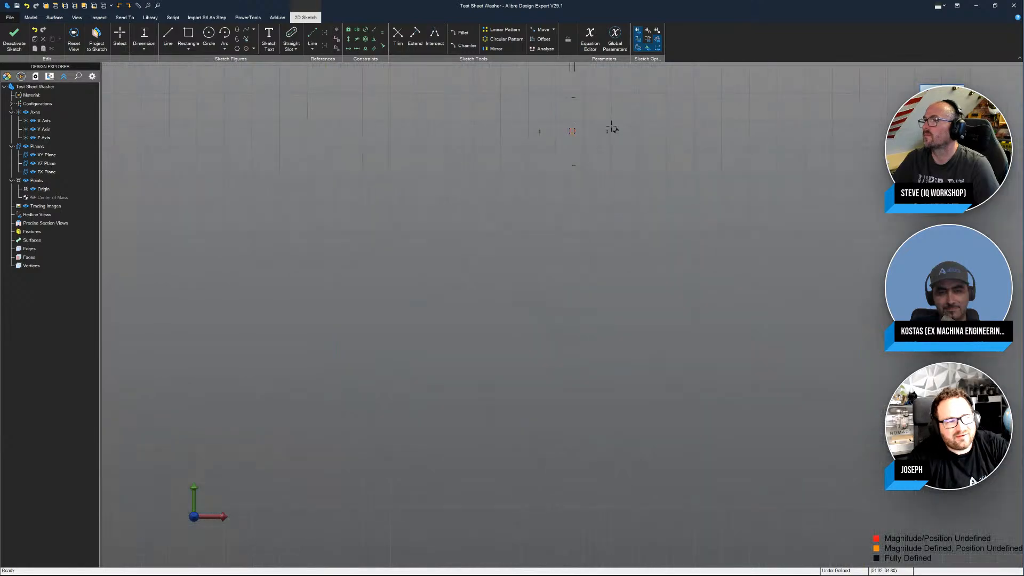
scroll(570, 131, up, 5)
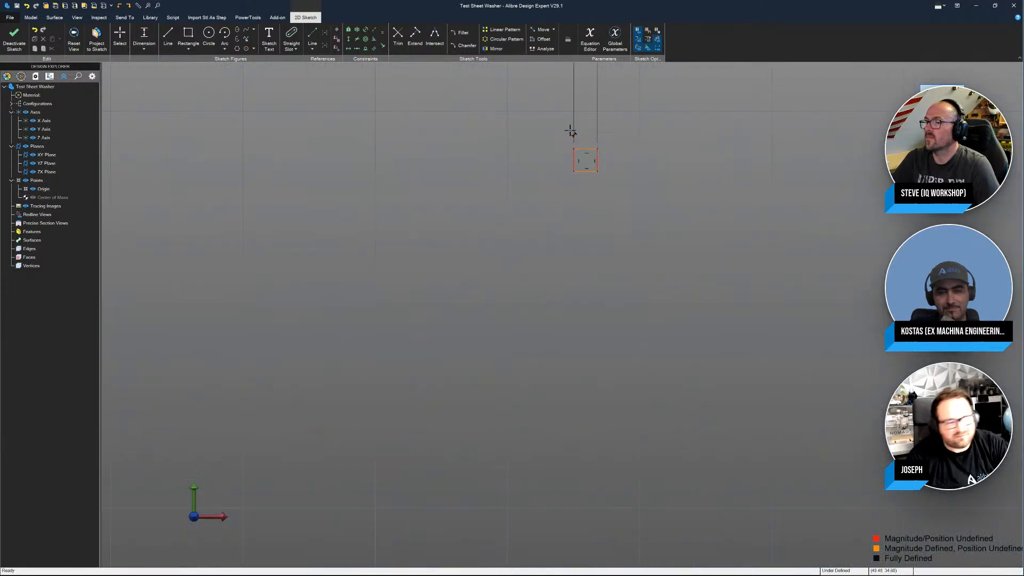
Step: Close the Test Sheet Washer part and browse the remaining profile files in the Profiles 1 folder
click(1014, 6)
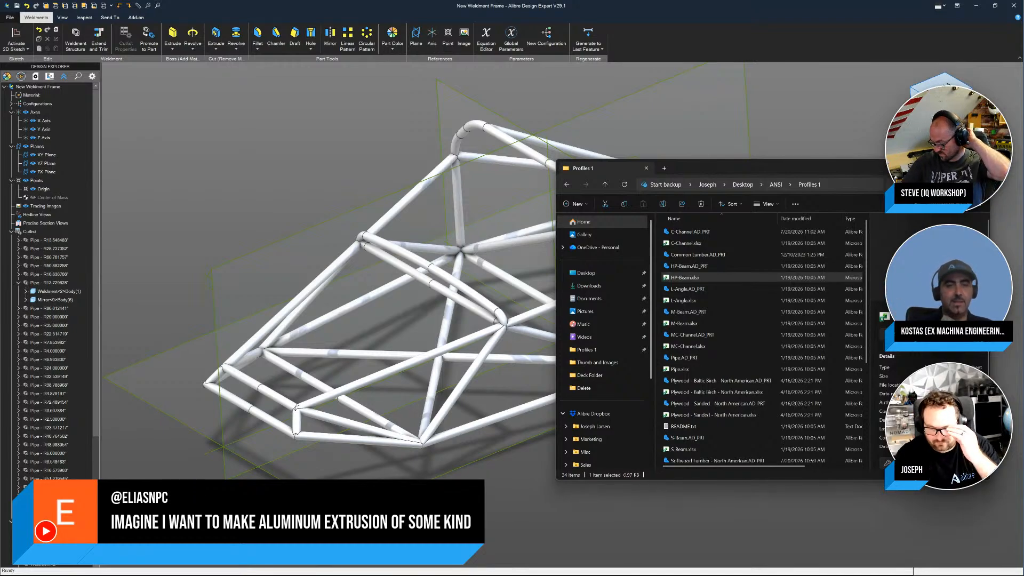
scroll(739, 327, down, 4)
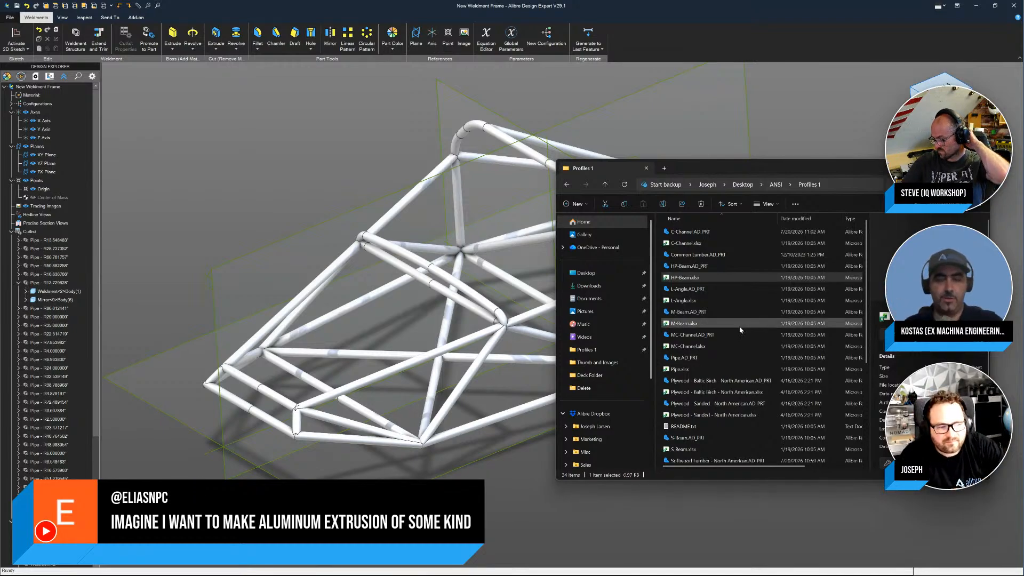
scroll(740, 329, down, 1)
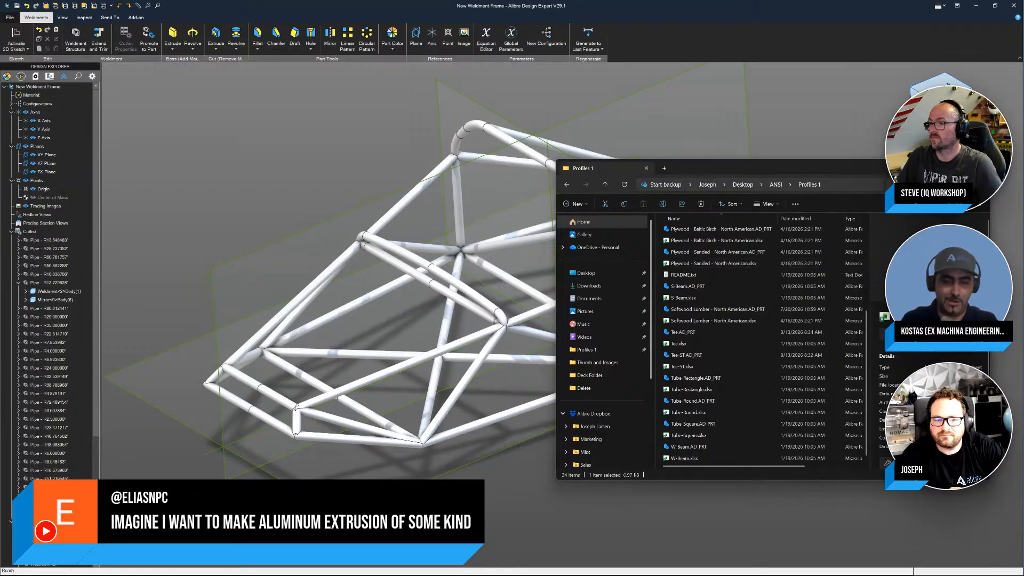
Step: Close the Profiles 1 folder window and create a new part
click(929, 168)
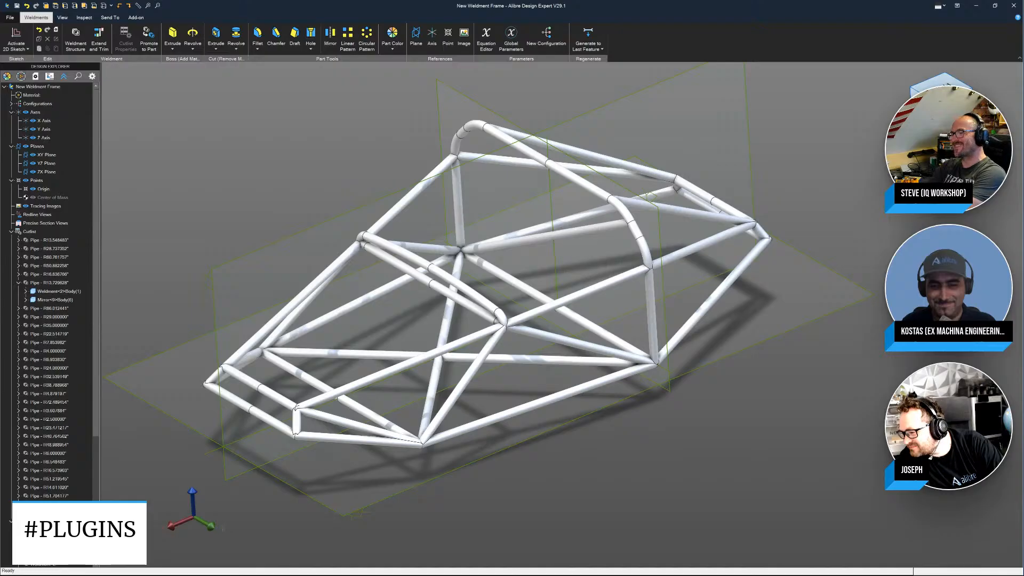
click(10, 19)
click(16, 46)
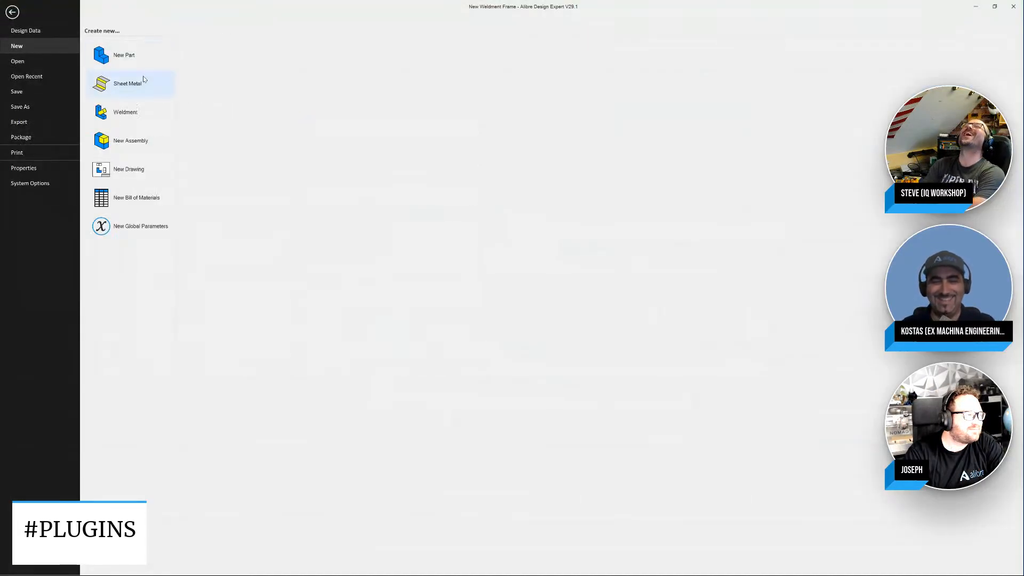
key(Escape)
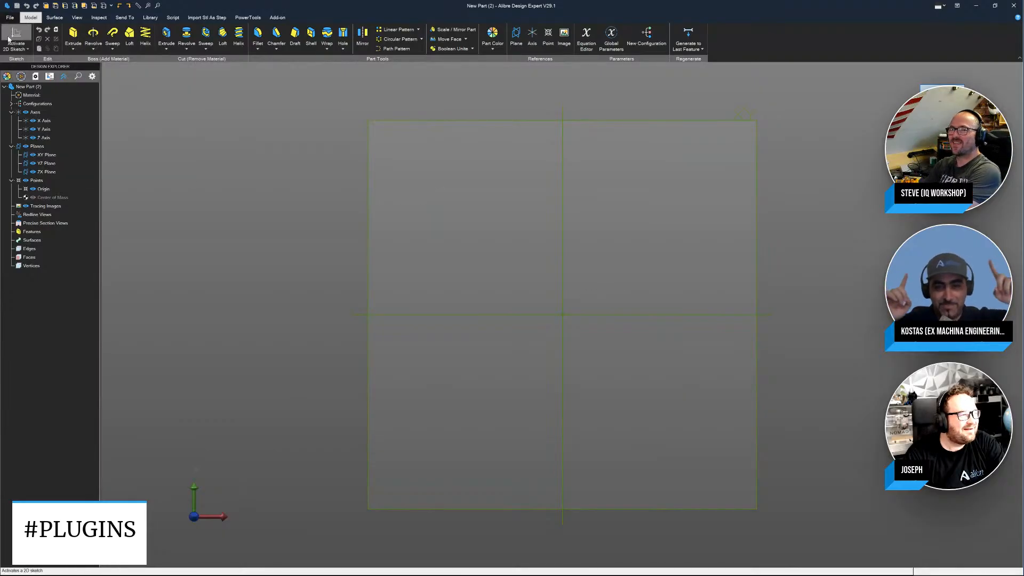
Step: Start a sketch on the XY plane and draw a vertical line about 1.74 in long, starting on the horizontal axis just beside the origin
click(519, 119)
click(168, 38)
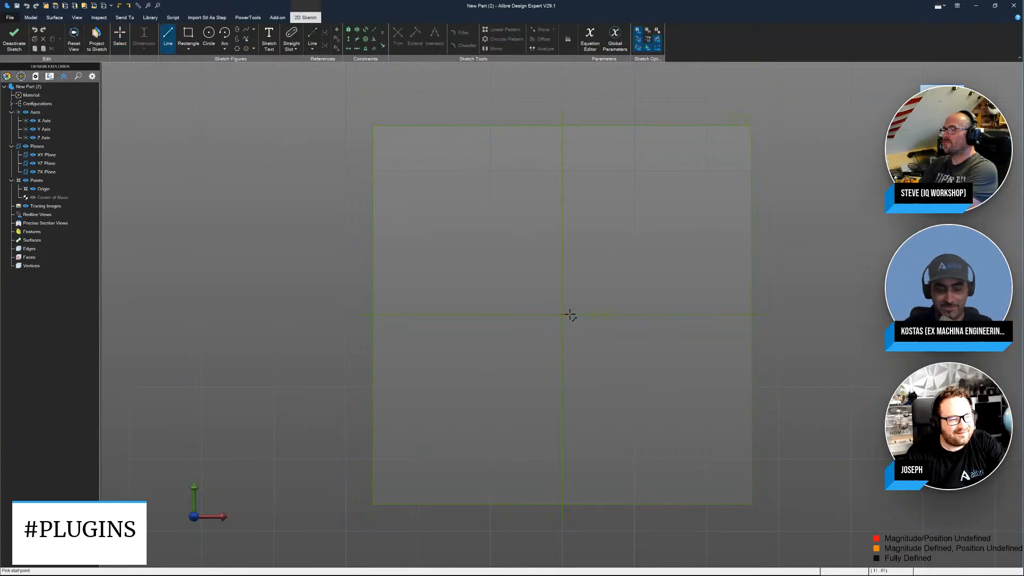
click(569, 315)
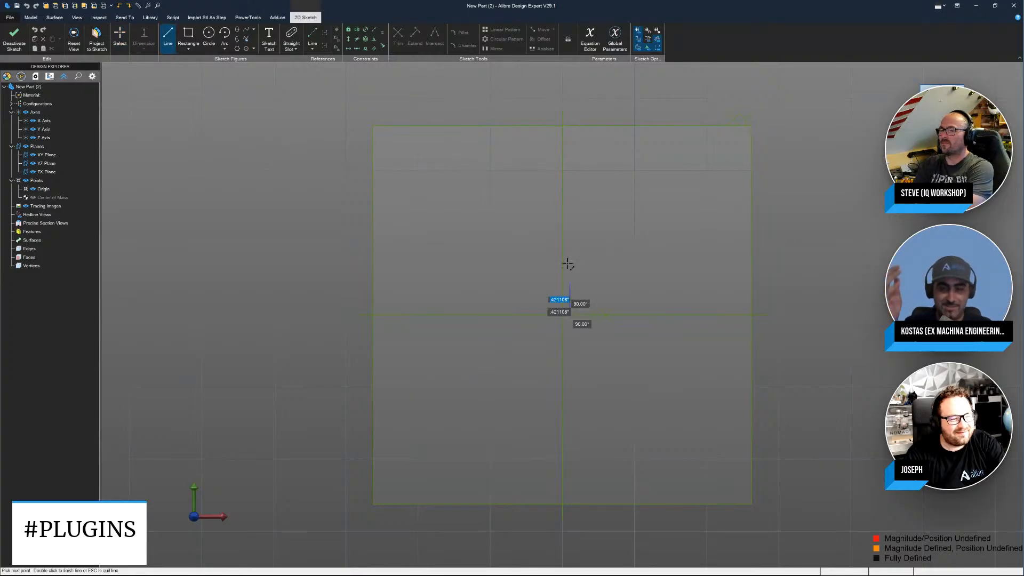
click(570, 191)
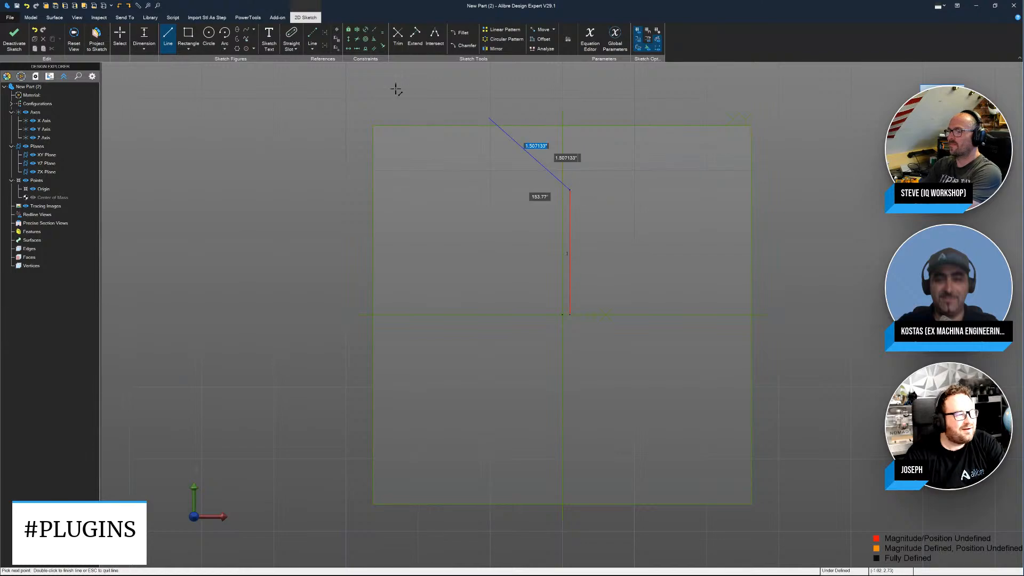
Step: Draw a roughly semicircular arc starting at the line's upper end and curving over, away from the vertical axis
click(243, 46)
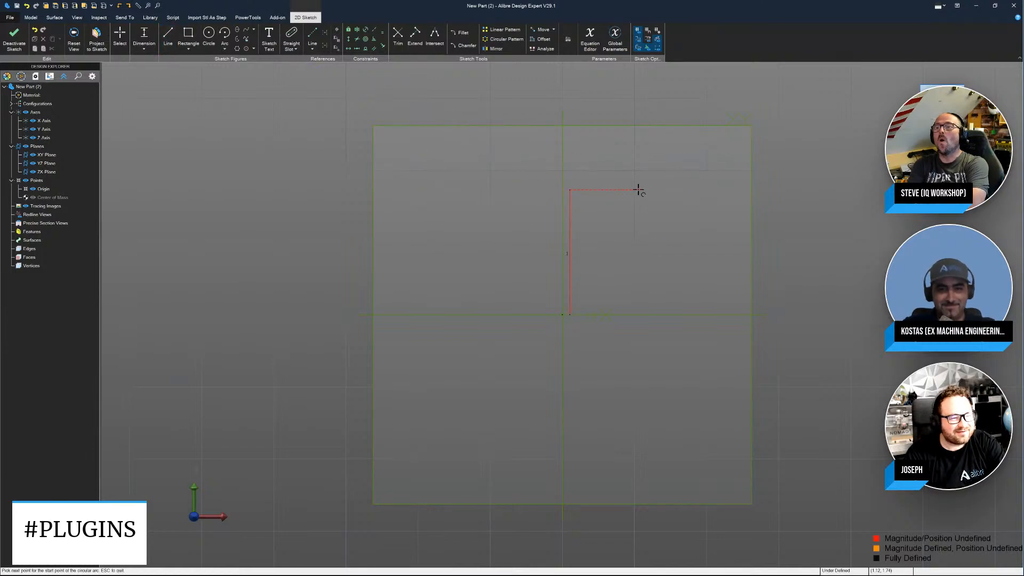
click(643, 190)
click(569, 190)
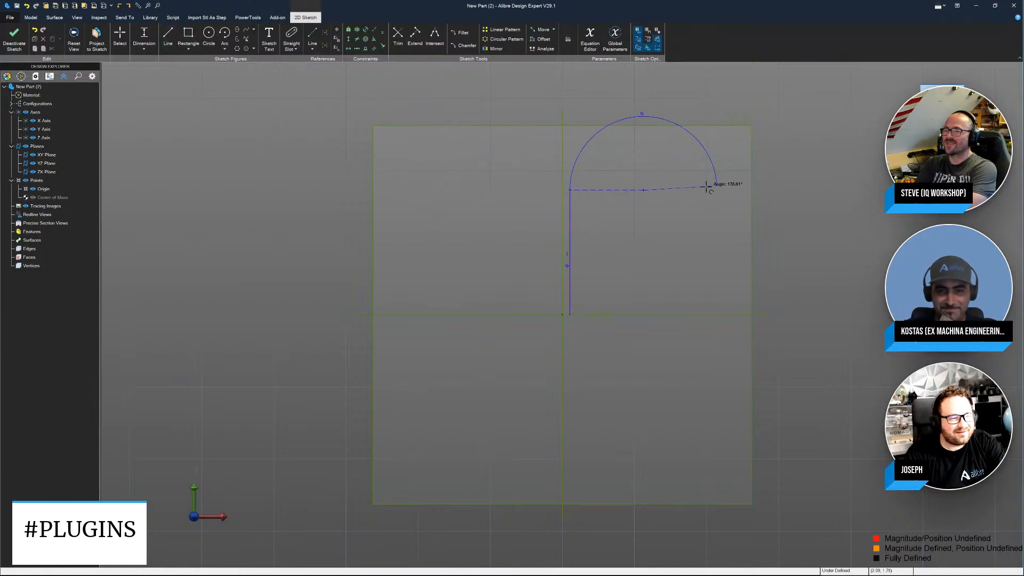
click(708, 187)
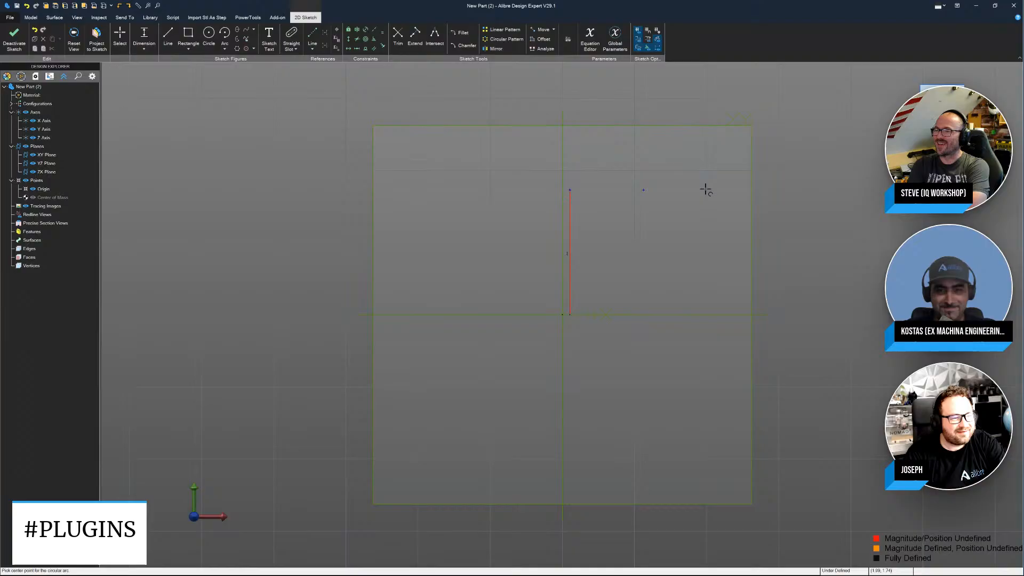
Step: Close the rounded profile with a second vertical line from the arc's free end and a base line to the start, and finish the sketch
click(168, 37)
click(717, 188)
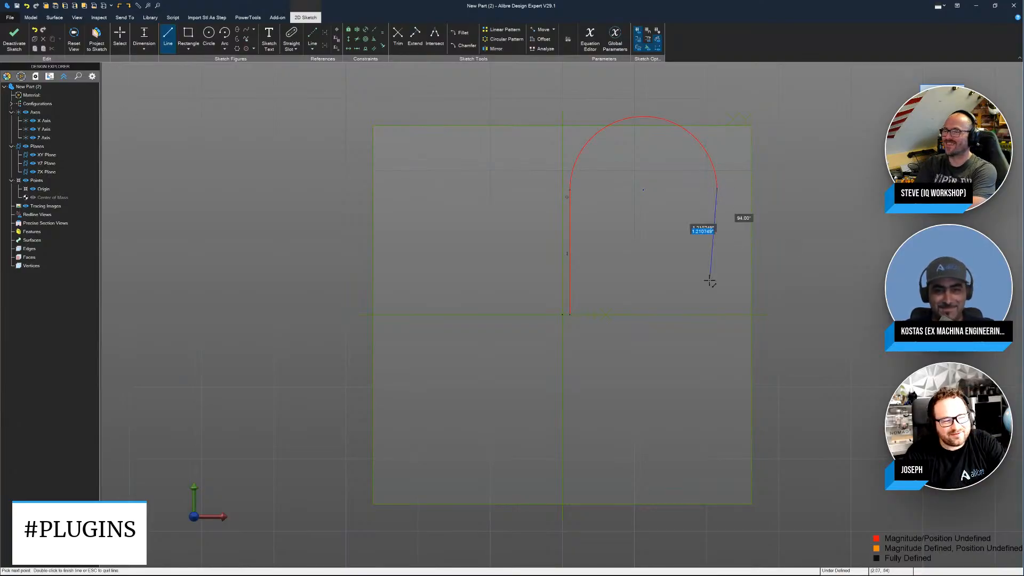
click(719, 313)
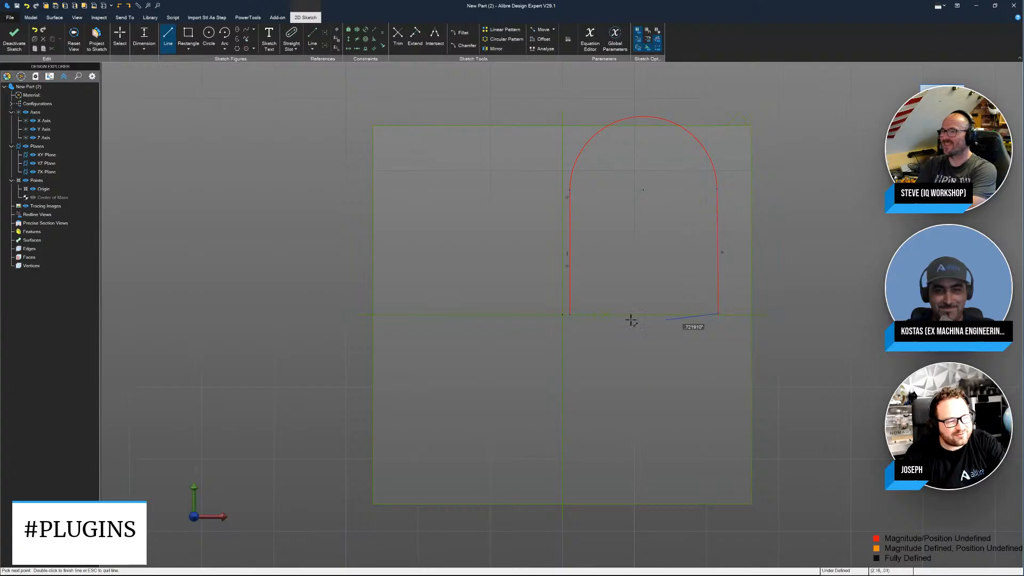
double_click(570, 314)
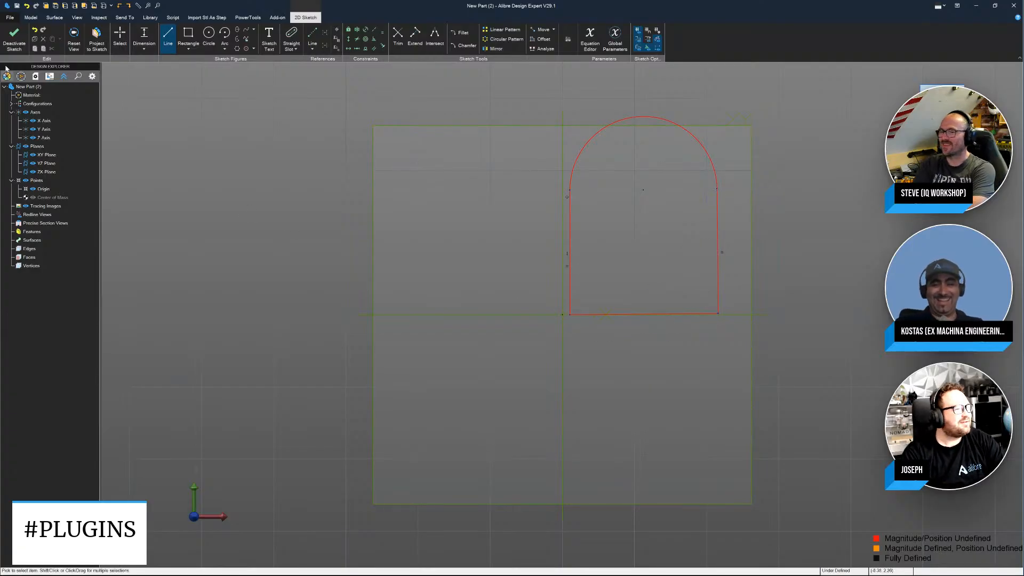
click(14, 40)
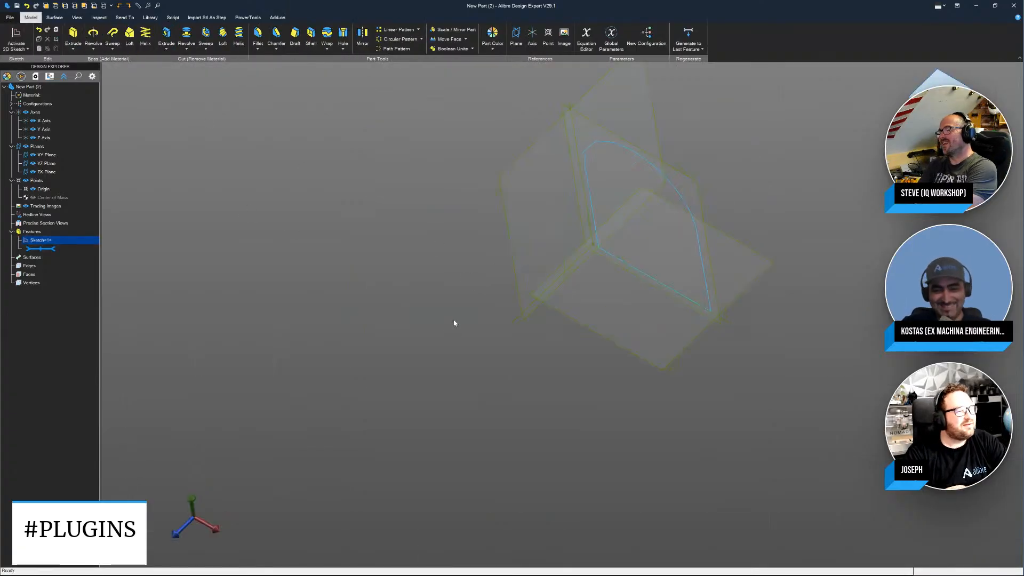
Step: Set up a Helical Boss of the rounded profile about the Y axis with clockwise rotation and the Spiral type
click(145, 35)
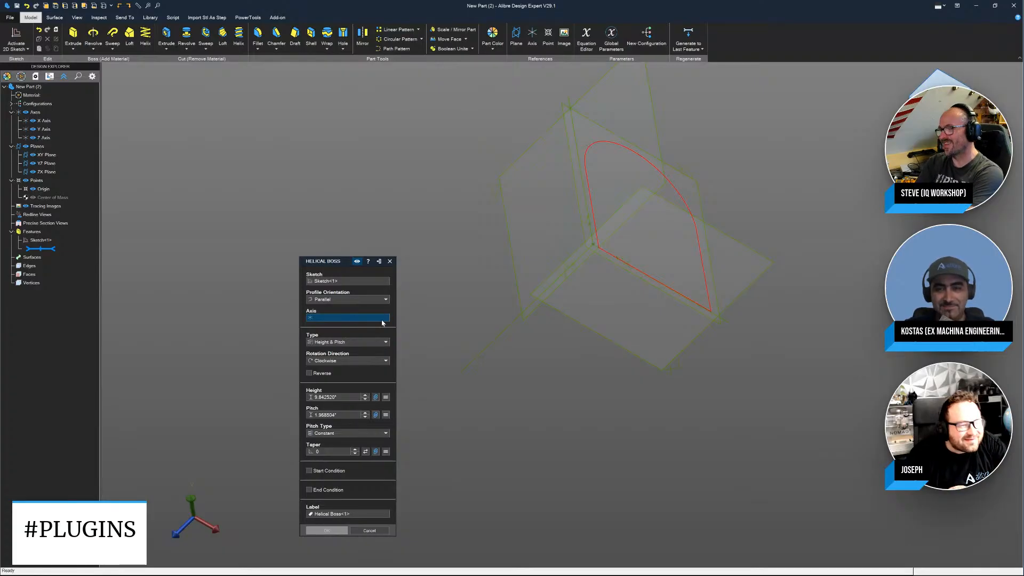
click(586, 212)
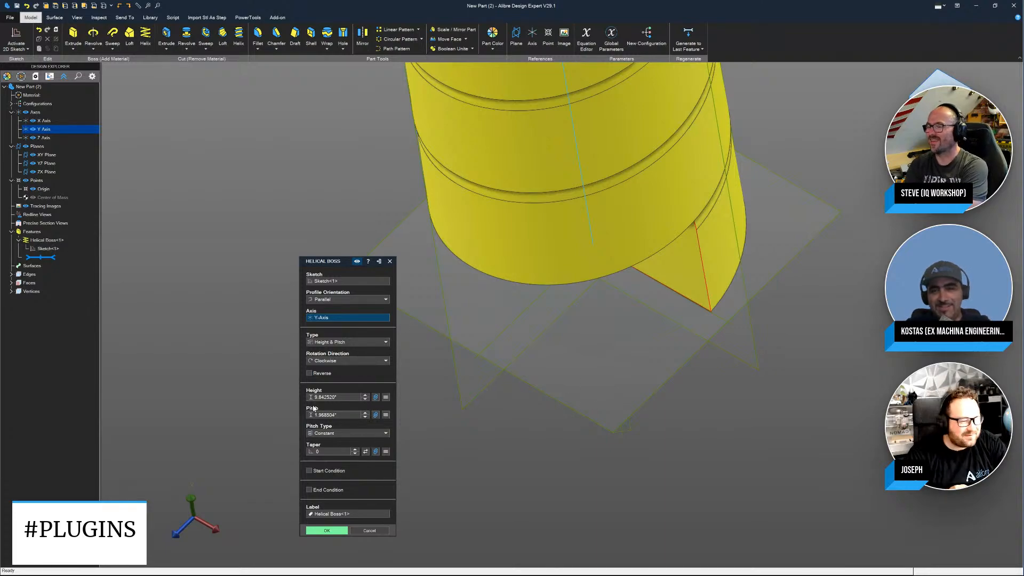
click(340, 362)
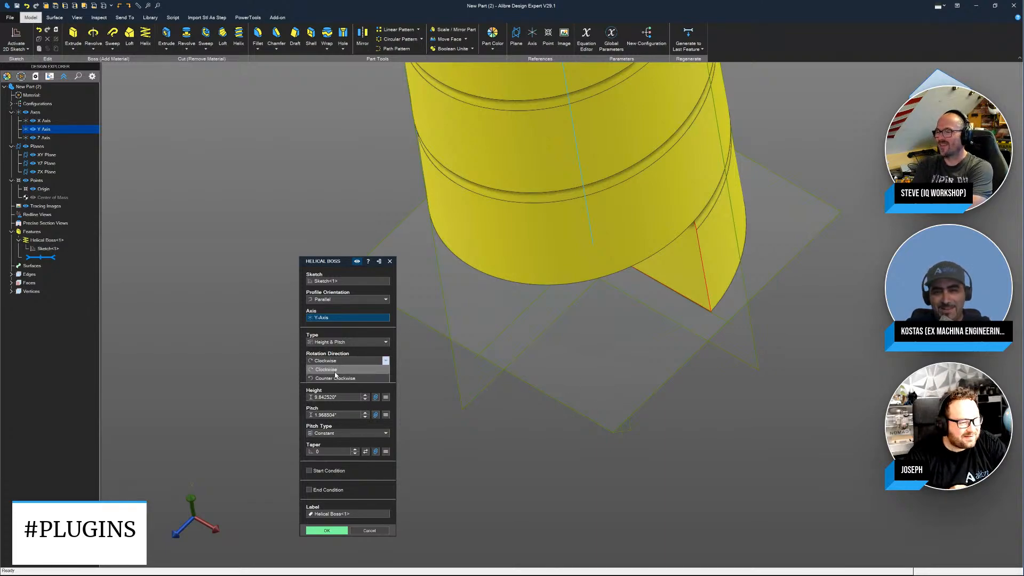
click(335, 370)
click(341, 342)
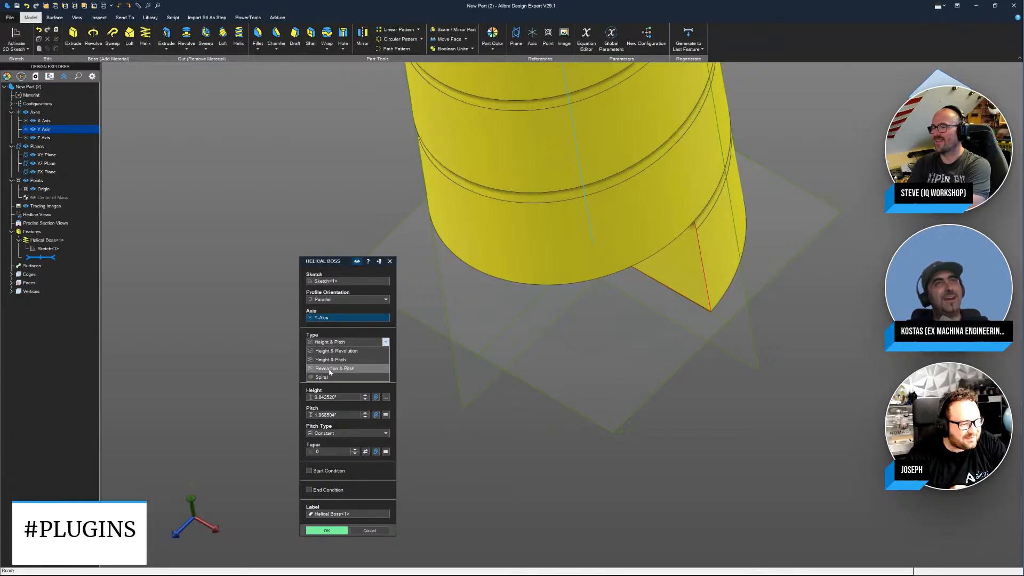
click(327, 377)
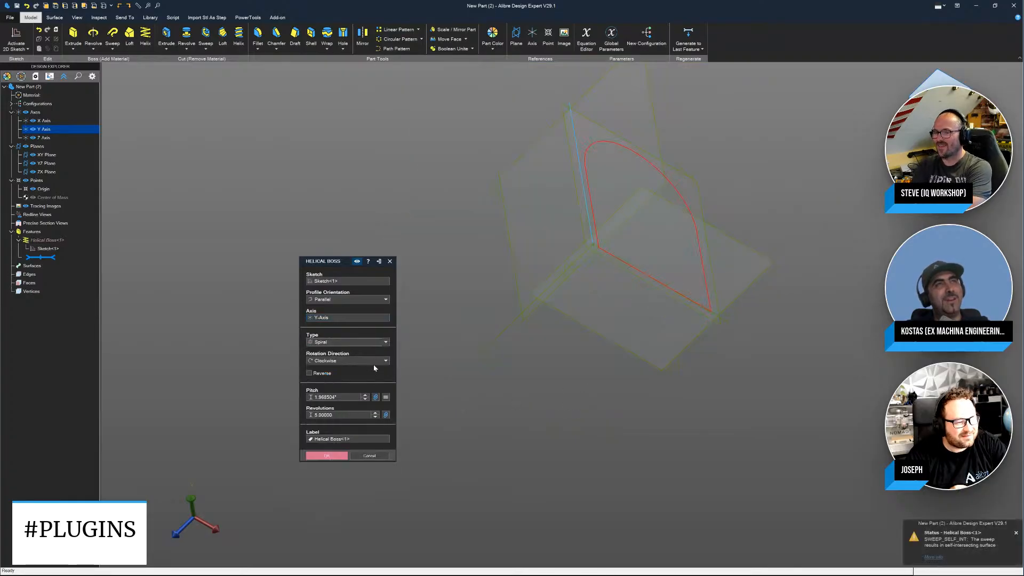
Step: Set the spiral's pitch to 2.068504 in and create the helical boss
click(365, 395)
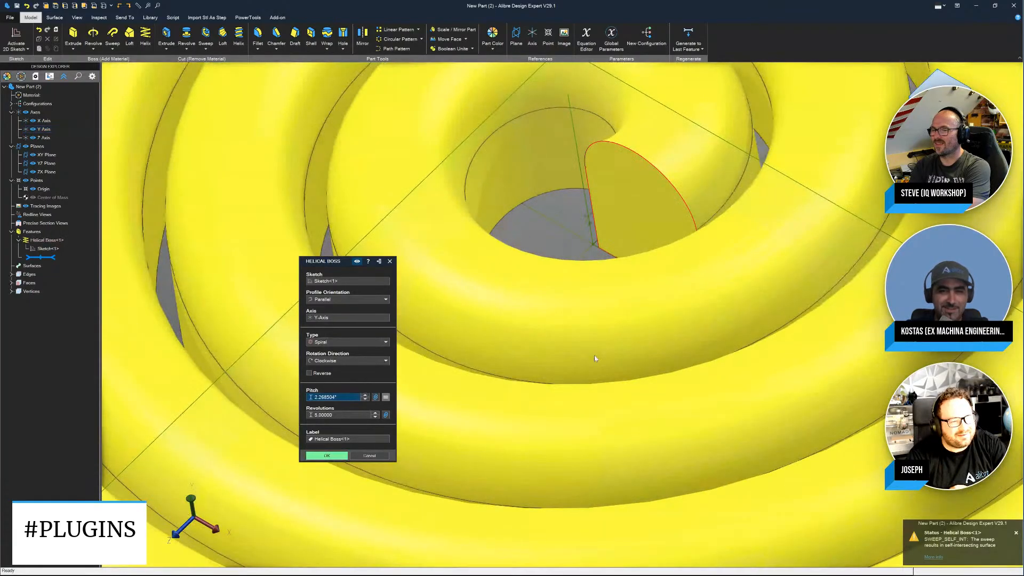
scroll(598, 355, down, 5)
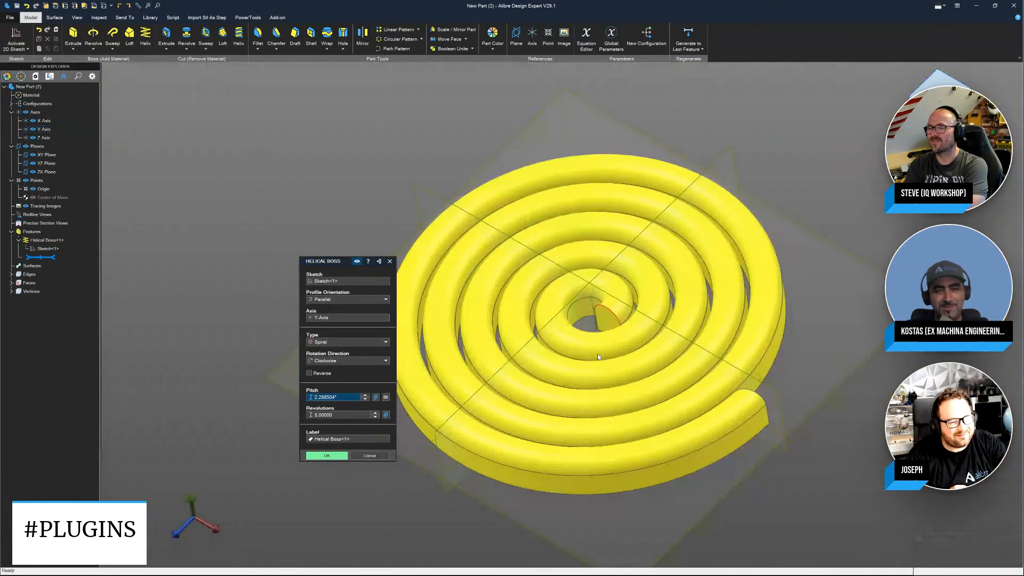
middle_drag(597, 354, 662, 384)
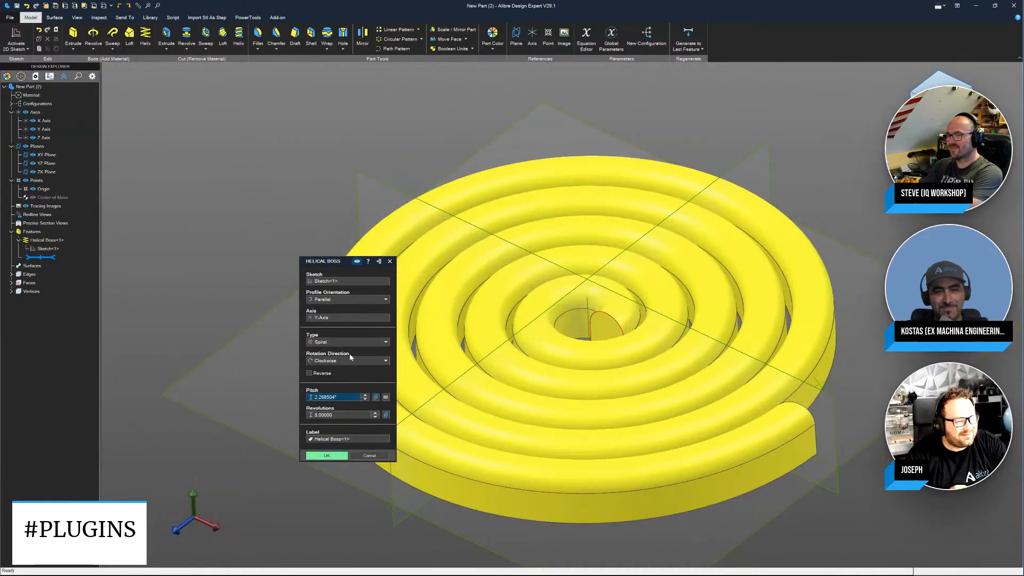
click(366, 400)
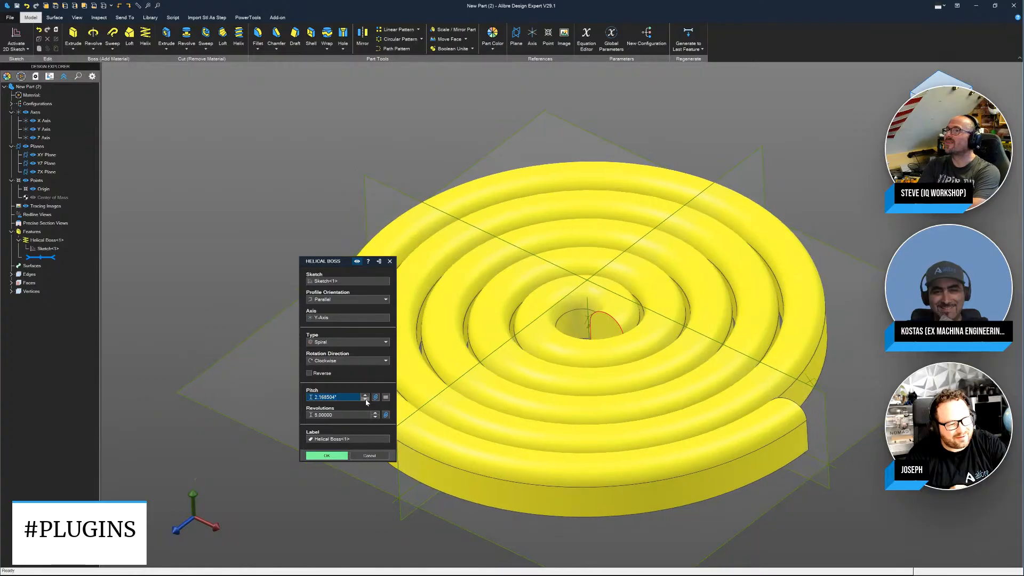
click(365, 400)
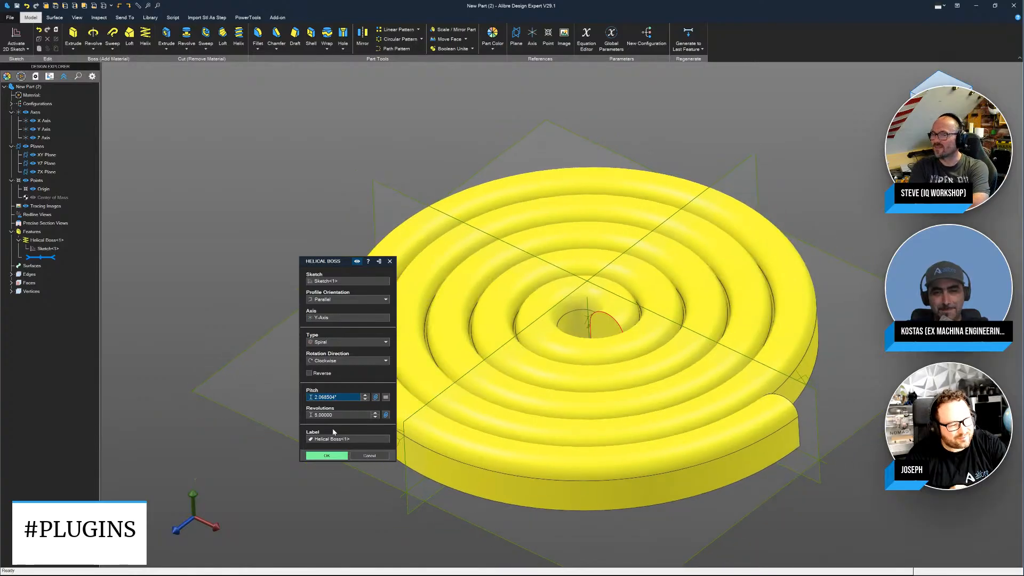
click(329, 455)
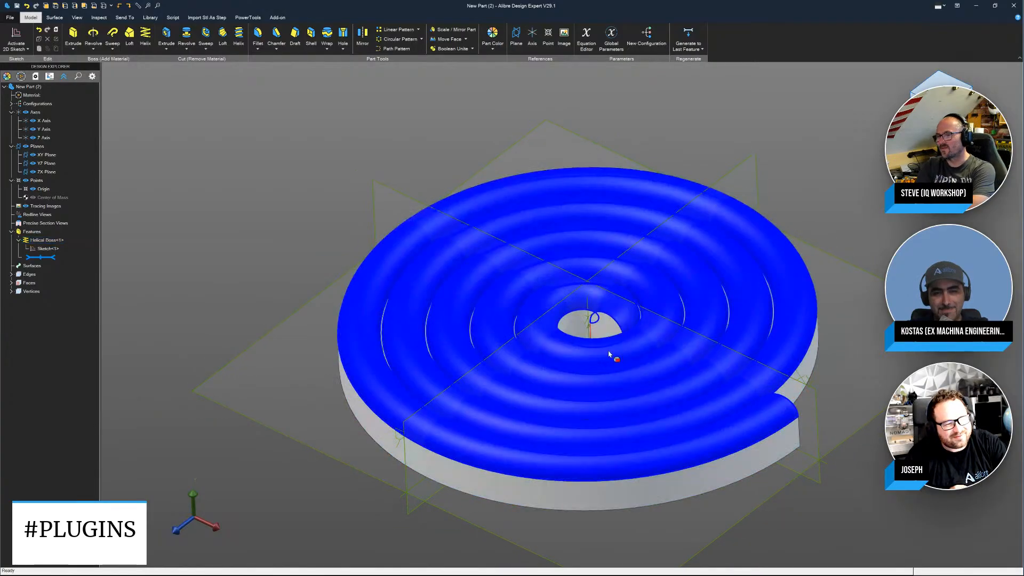
Step: Look over the spiral body from several angles and close the Face Color settings
middle_drag(609, 352, 655, 304)
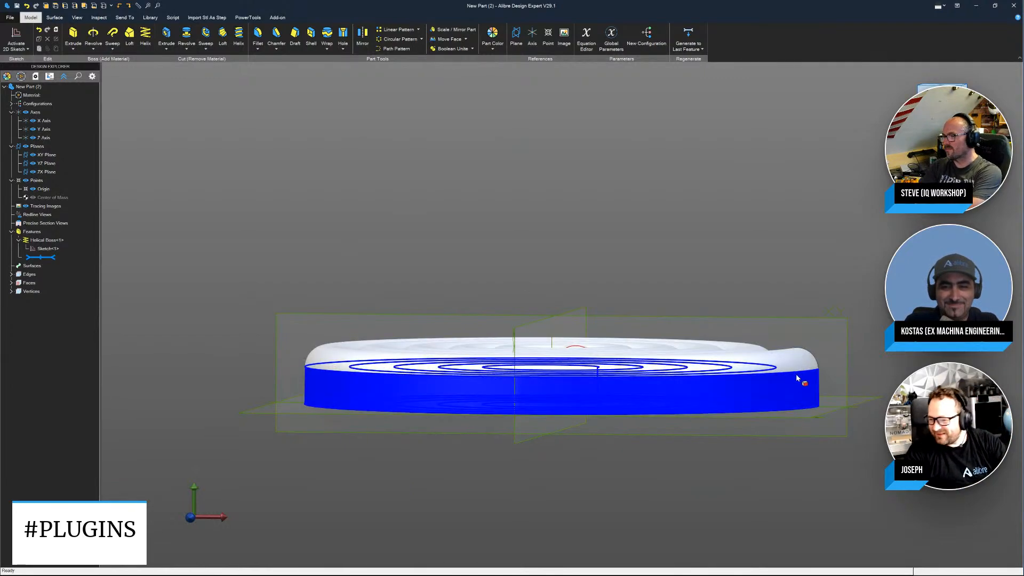
middle_drag(788, 383, 786, 440)
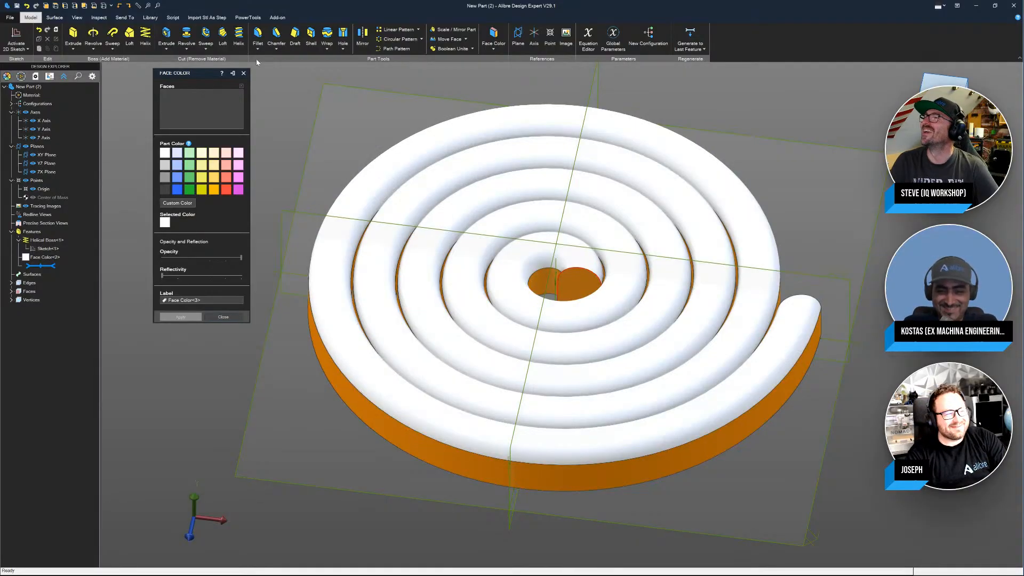
click(244, 73)
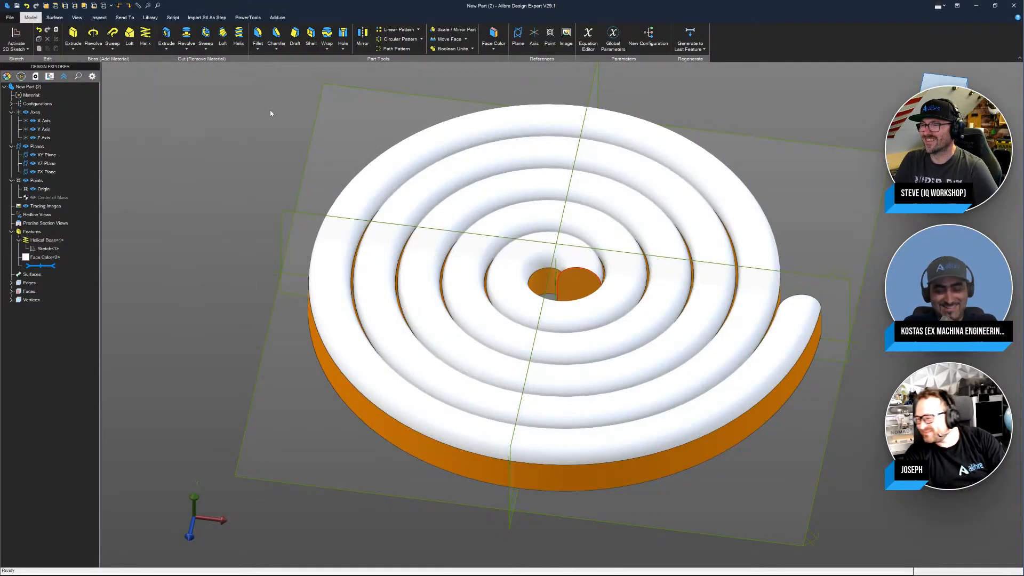